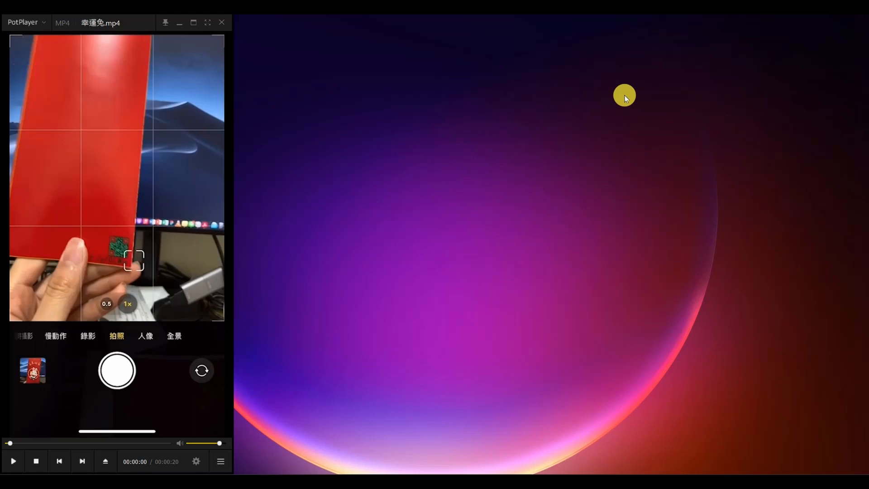
Step: Play the 幸運兔.mp4 demo video, review its gift box and rabbit scenes, and minimize the player
left_click(17, 460)
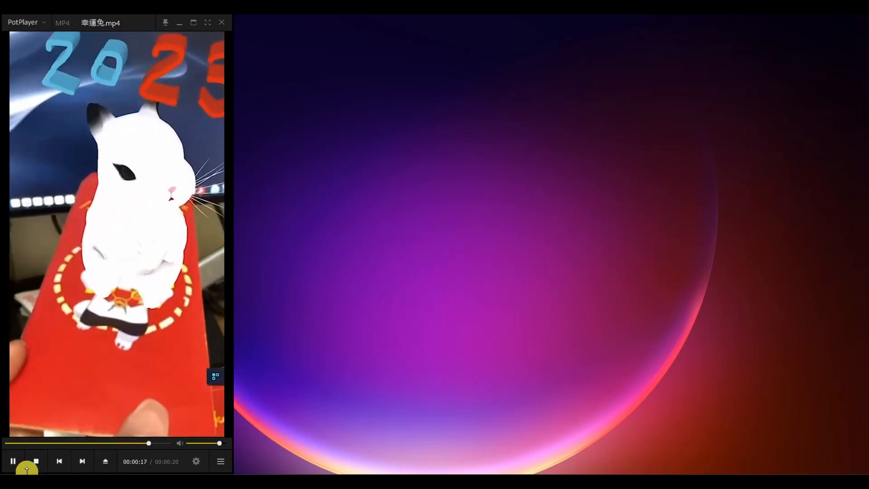
left_click(13, 461)
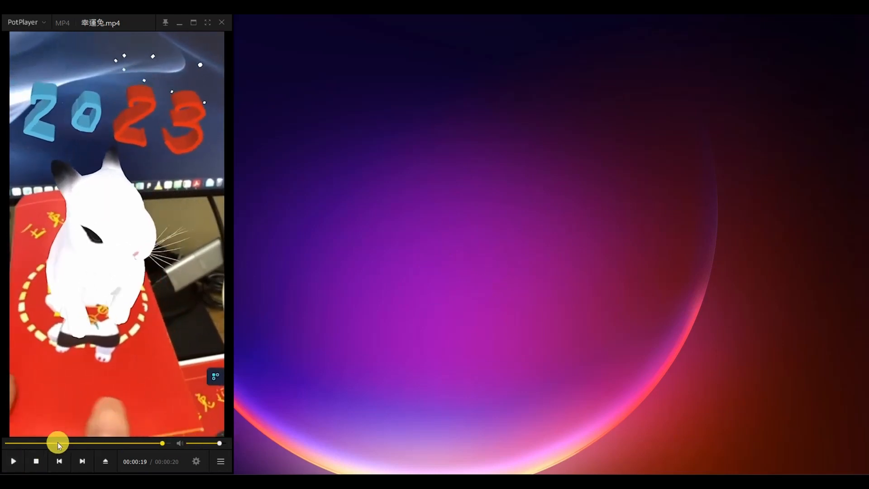
left_click_drag(58, 443, 87, 445)
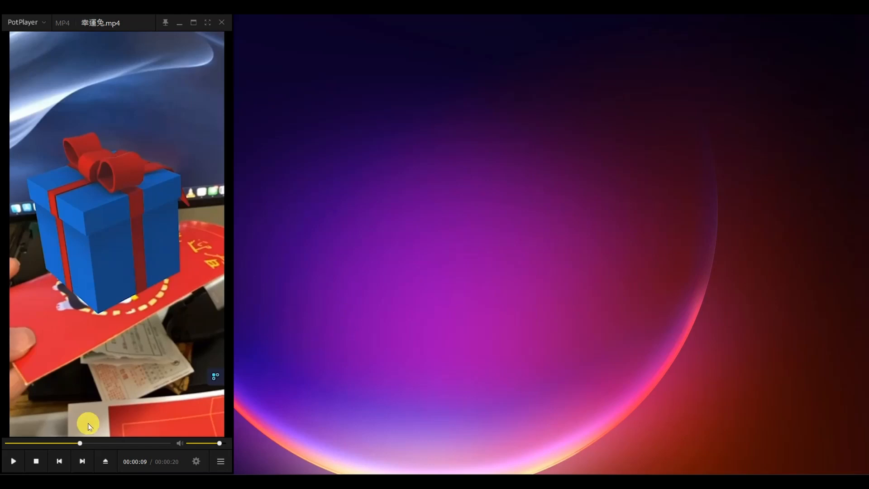
left_click(89, 443)
left_click_drag(89, 445, 111, 445)
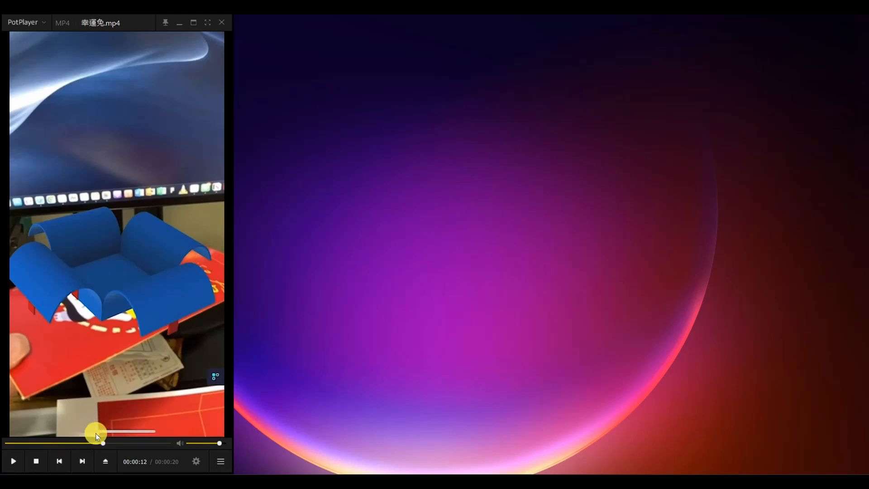
left_click_drag(97, 435, 146, 443)
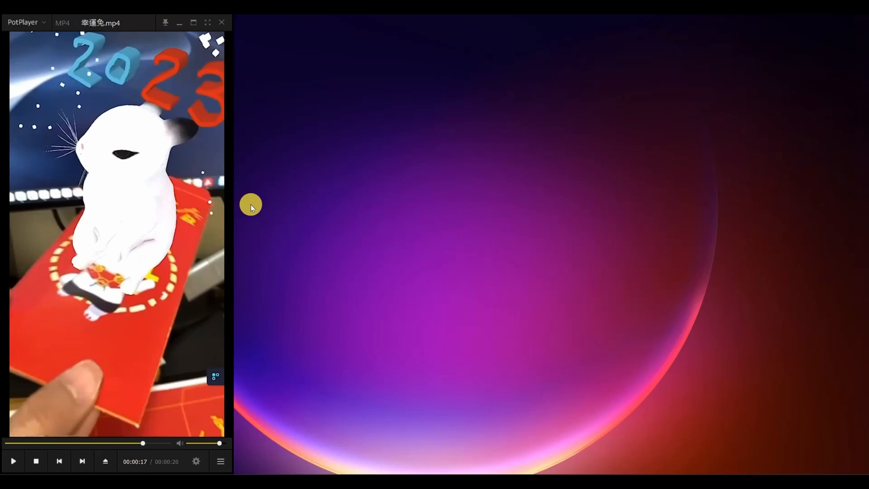
left_click(179, 23)
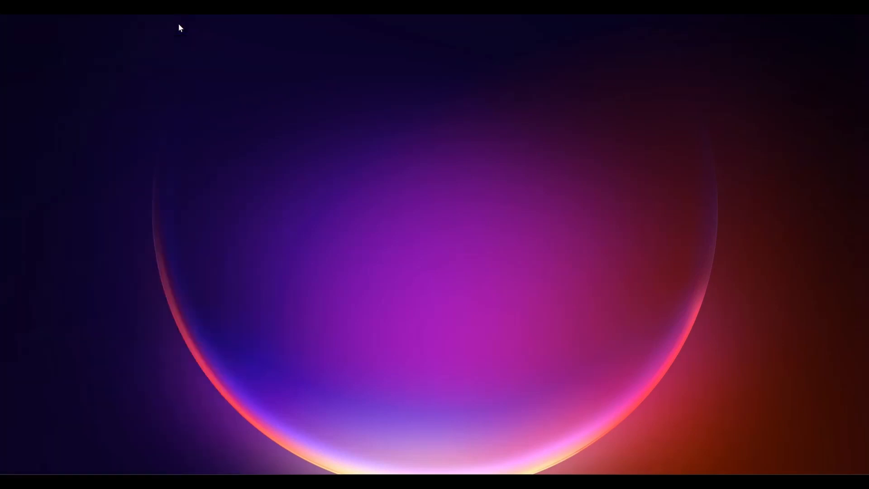
Step: Bring up the rec folder in File Explorer and close the MAKAR_2023 new year tab
left_click(52, 466)
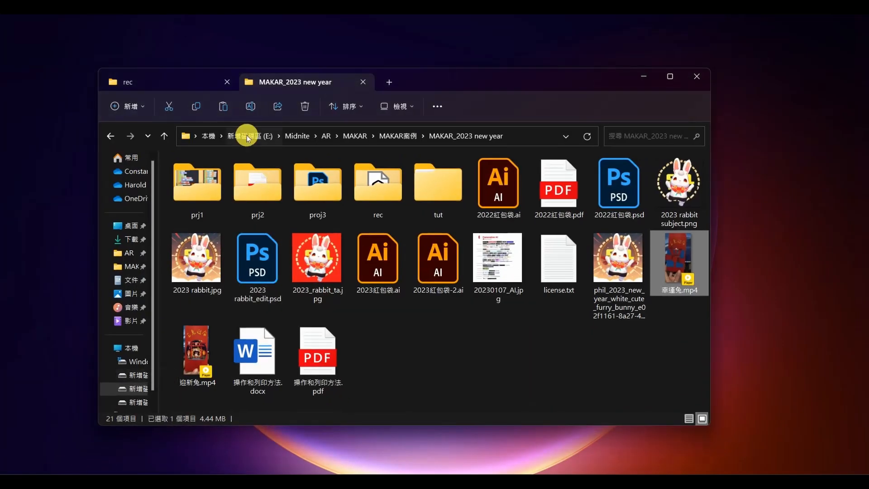
left_click(184, 83)
left_click(361, 81)
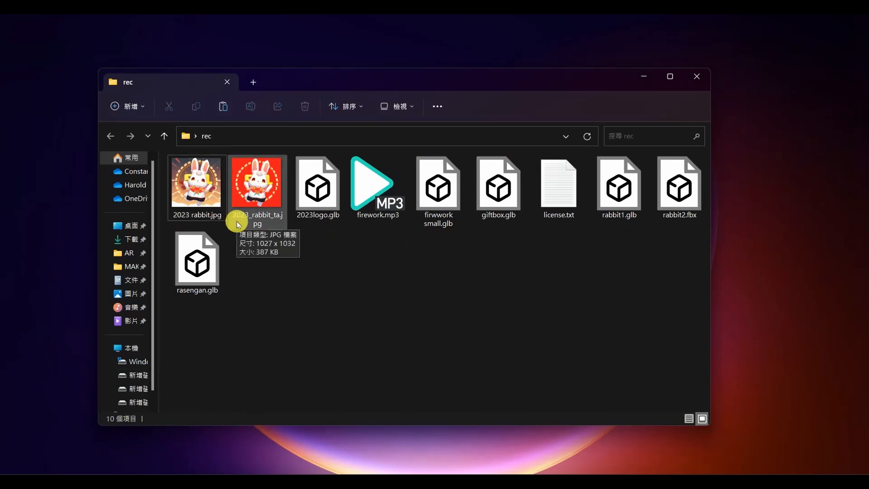
Step: Open the image 2023 rabbit.jpg from the rec folder to view it, and close it again
left_click(204, 194)
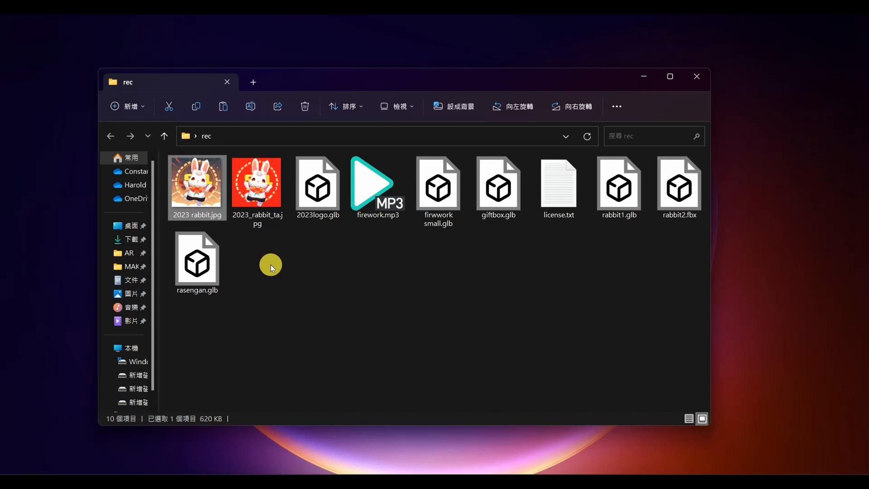
double_click(219, 207)
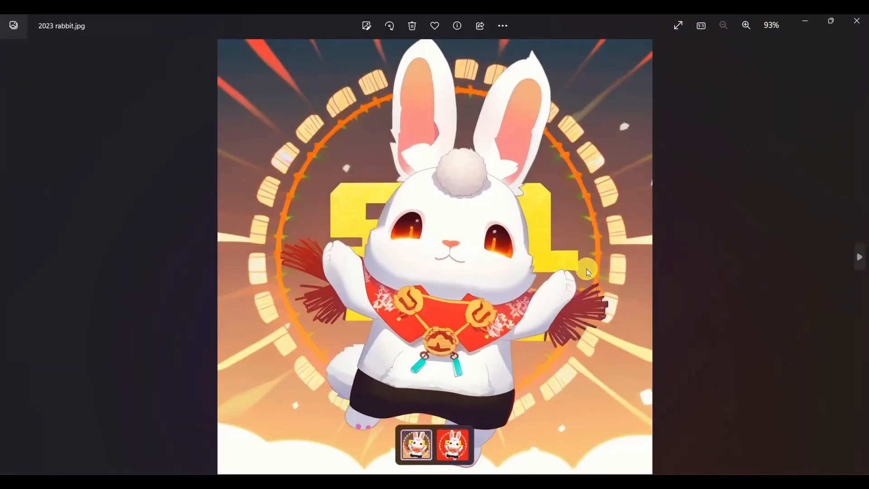
left_click(861, 20)
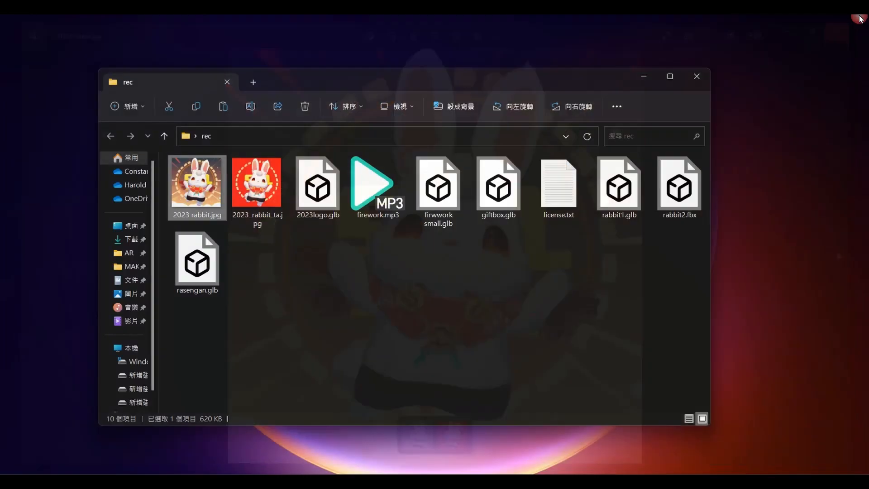
left_click(416, 302)
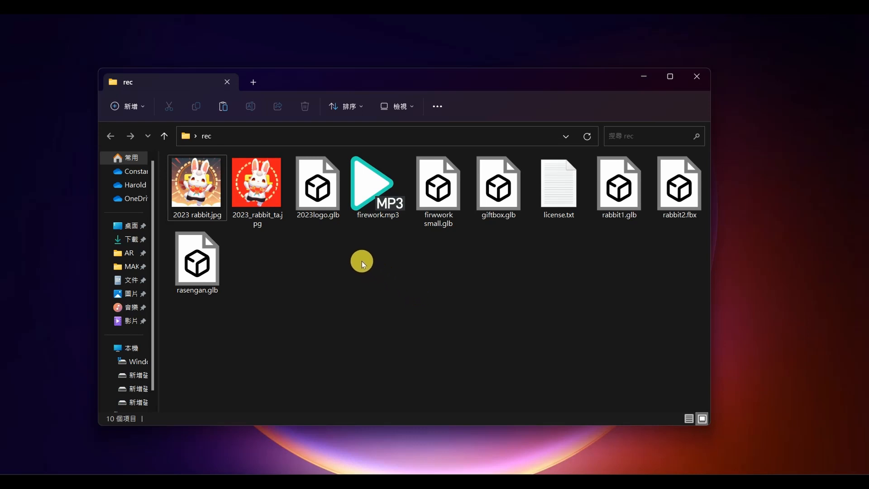
Step: Open 2023logo.glb in the 3D viewer, rotate the model to examine it, and minimize the viewer
left_click(335, 206)
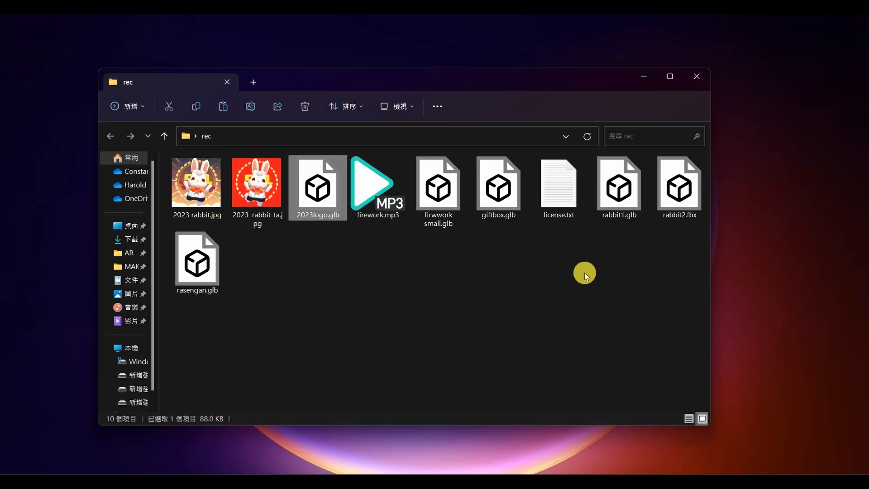
double_click(335, 183)
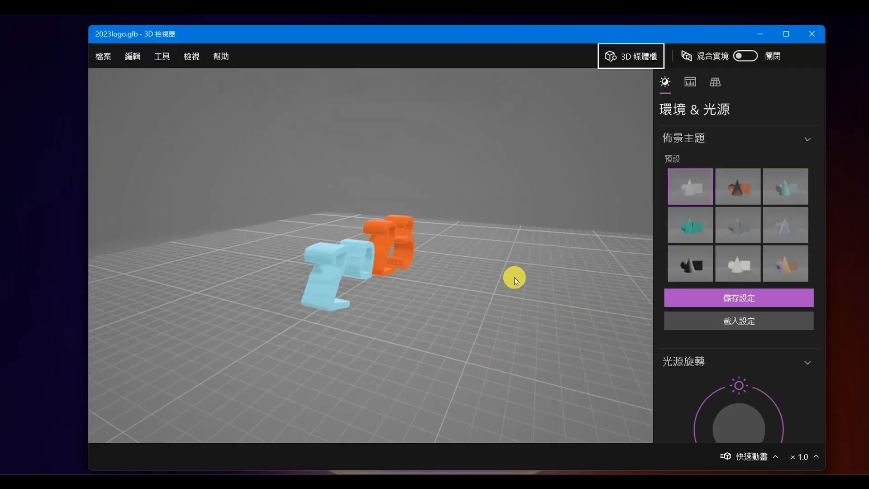
left_click_drag(514, 277, 442, 322)
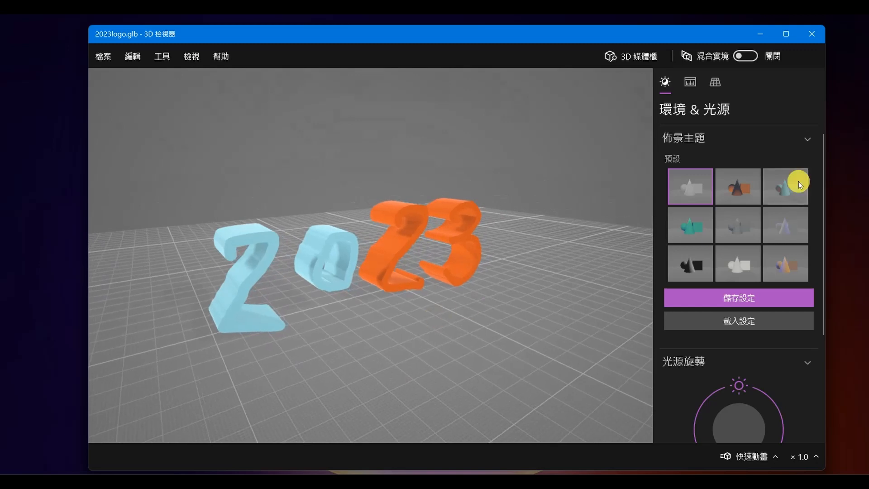
left_click(768, 34)
Step: Switch to the browser's Doodle3D Transform page and close the Facebook group page
left_click(98, 480)
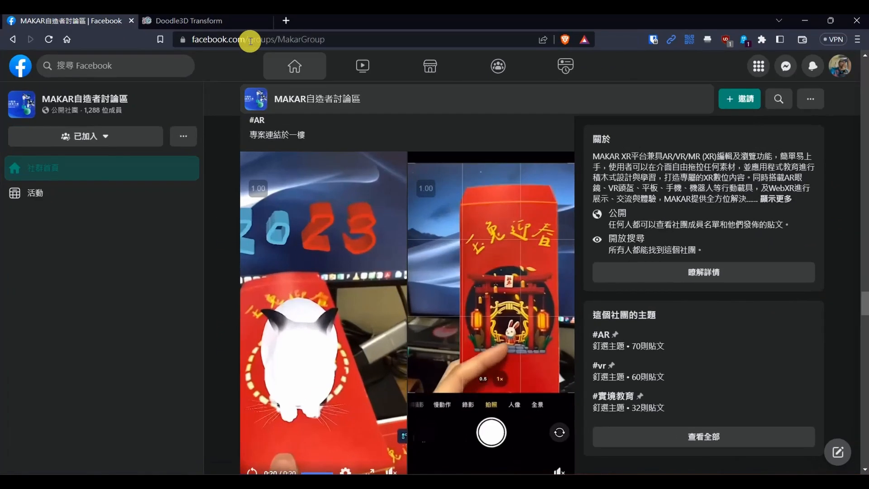
left_click(221, 19)
left_click(131, 21)
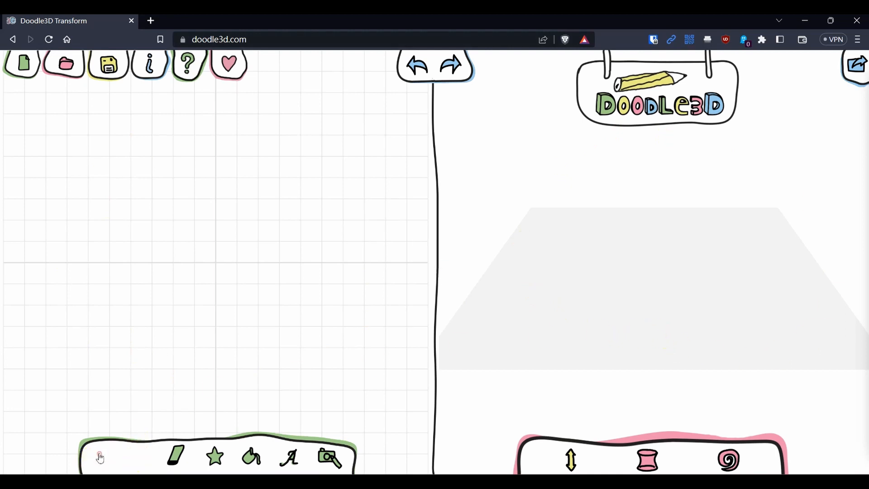
Step: Try out the freehand pencil with a looping squiggle on the canvas, and erase it
left_click(148, 459)
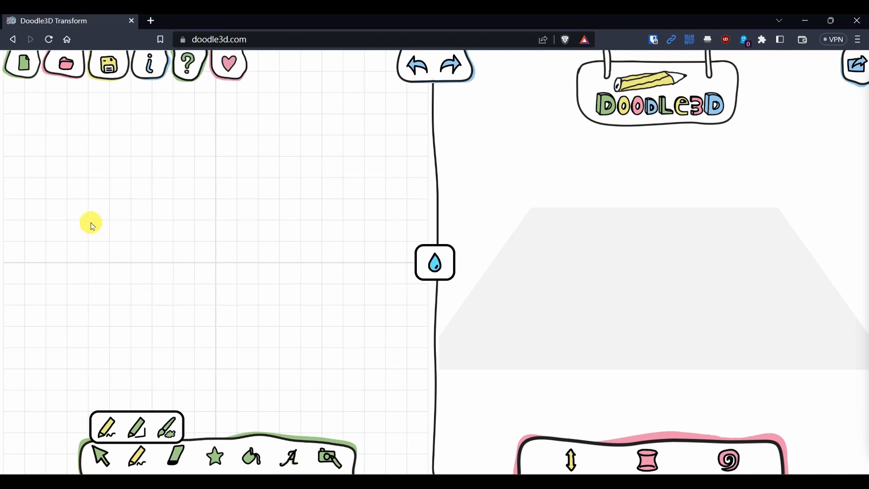
mouse_move(86, 226)
left_mouse_down()
mouse_move(134, 252)
mouse_move(139, 310)
mouse_move(77, 294)
left_mouse_up()
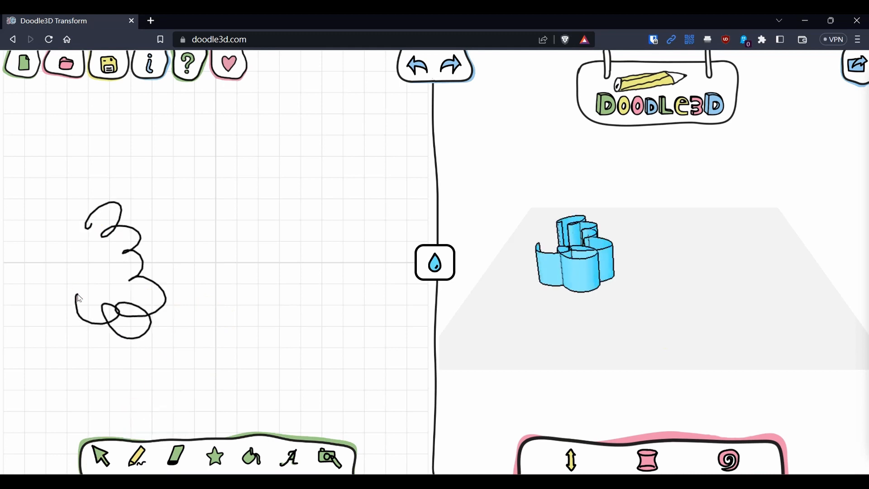
right_click_drag(636, 266, 587, 317)
mouse_move(589, 321)
left_mouse_down()
mouse_move(677, 256)
mouse_move(609, 324)
mouse_move(683, 260)
mouse_move(786, 236)
mouse_move(717, 267)
mouse_move(756, 236)
mouse_move(665, 281)
mouse_move(626, 285)
left_mouse_up()
scroll(651, 271, "up", 5)
scroll(651, 270, "down", 5)
left_click(176, 454)
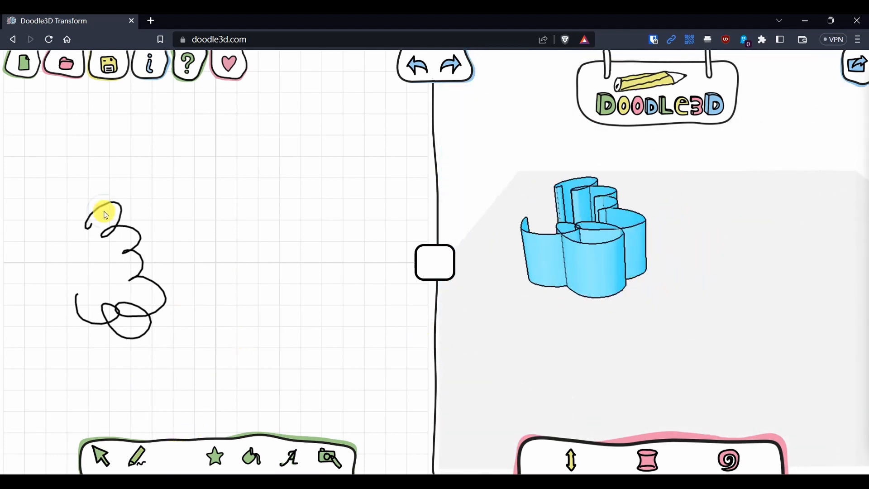
mouse_move(100, 213)
left_mouse_down()
mouse_move(113, 202)
mouse_move(145, 288)
mouse_move(83, 308)
mouse_move(148, 293)
left_mouse_up()
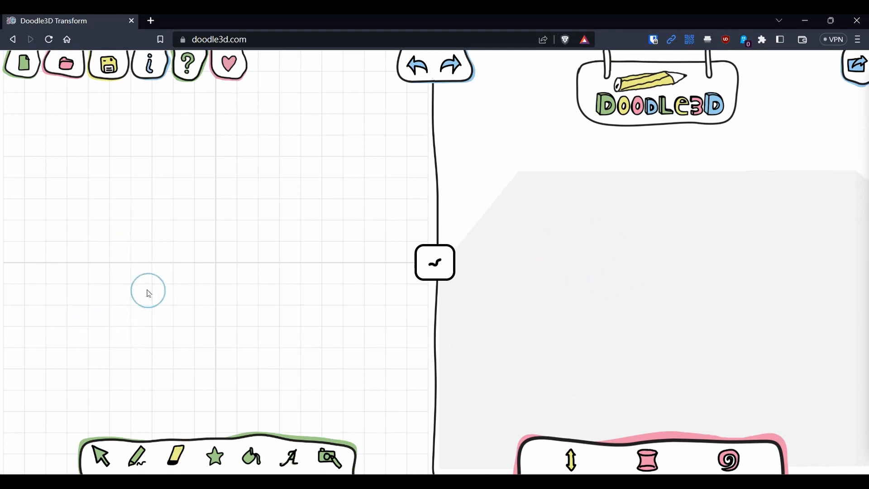
Step: Change the drawing tool from the freehand pencil to the thick brush
left_click(129, 459)
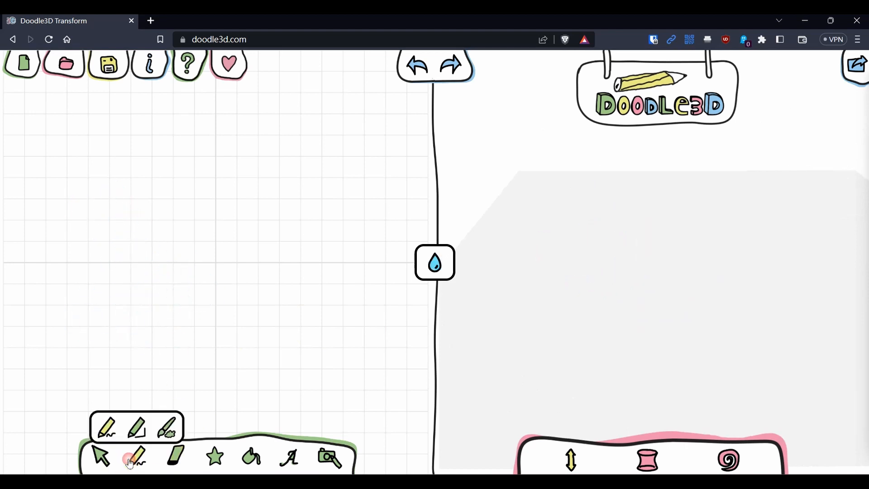
left_click(175, 428)
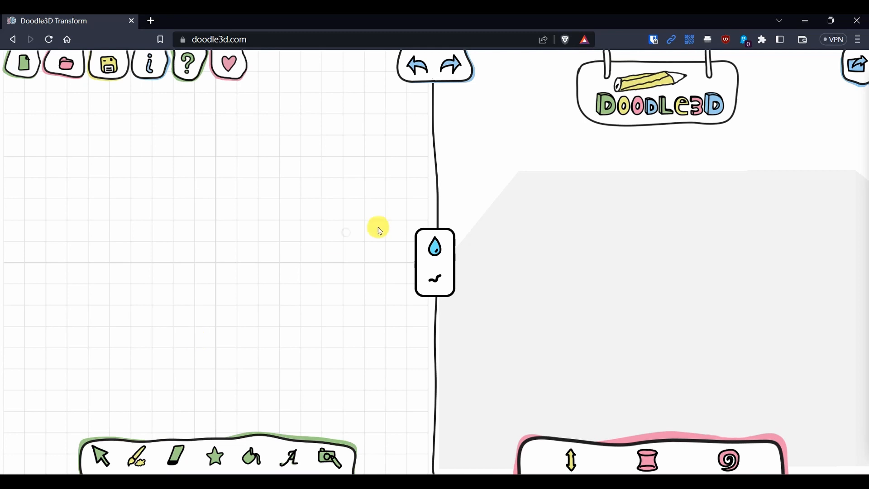
scroll(294, 270, "down", 4)
scroll(236, 274, "up", 5)
scroll(175, 262, "down", 3)
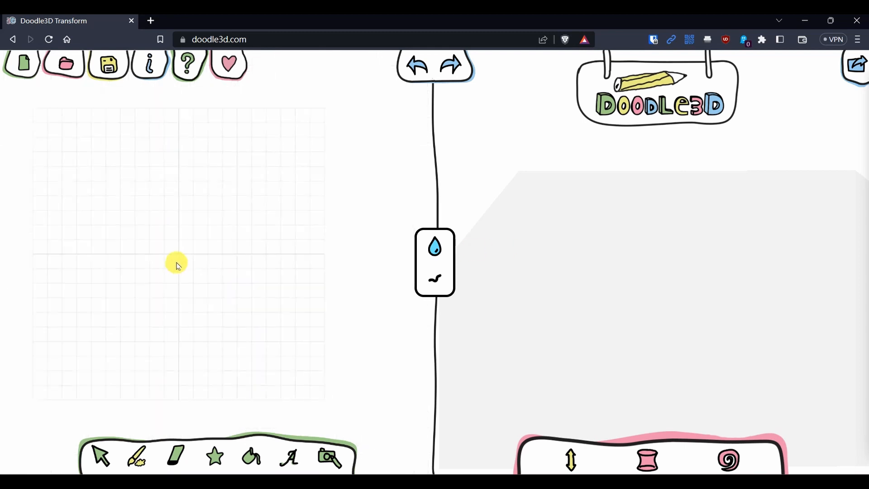
scroll(116, 249, "up", 3)
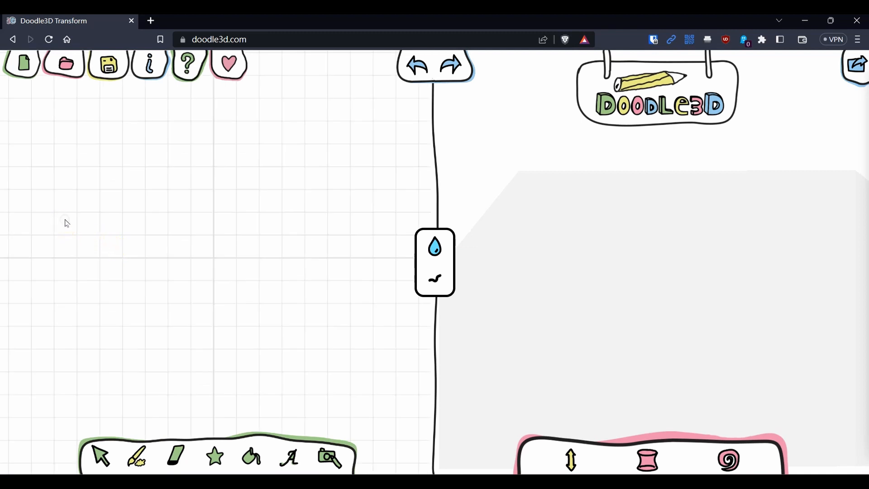
Step: Brush a rough square outline on the canvas and erase it again
mouse_move(62, 284)
left_mouse_down()
mouse_move(65, 218)
mouse_move(128, 216)
mouse_move(142, 281)
mouse_move(58, 287)
left_mouse_up()
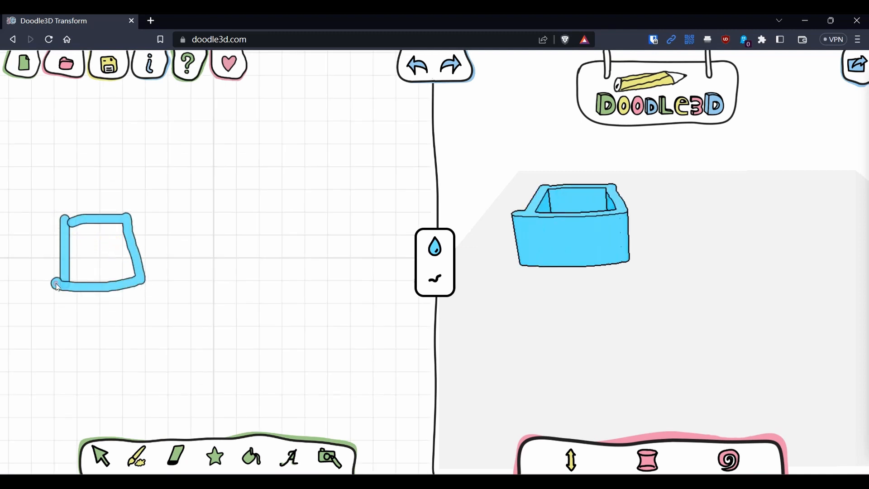
left_click(179, 457)
mouse_move(577, 278)
left_mouse_down()
mouse_move(654, 294)
mouse_move(656, 252)
mouse_move(653, 276)
mouse_move(766, 217)
mouse_move(677, 278)
mouse_move(613, 270)
mouse_move(651, 275)
mouse_move(644, 270)
left_mouse_up()
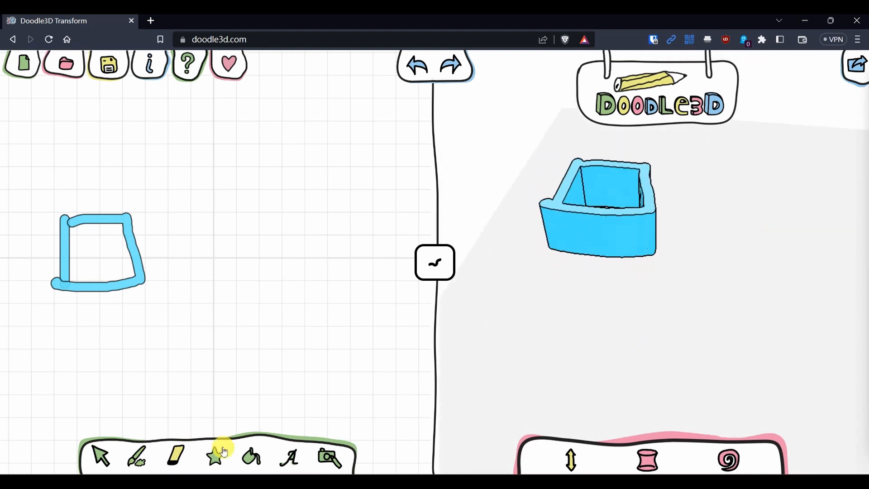
mouse_move(42, 215)
left_mouse_down()
mouse_move(144, 225)
mouse_move(47, 287)
mouse_move(68, 294)
left_mouse_up()
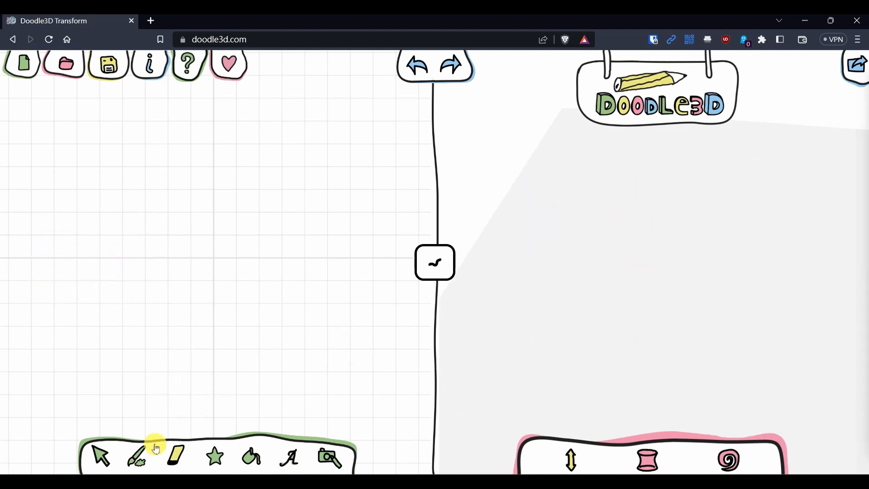
Step: Set the brush colour to orange and paint the digits 2 and 0 side by side on the canvas
left_click(137, 457)
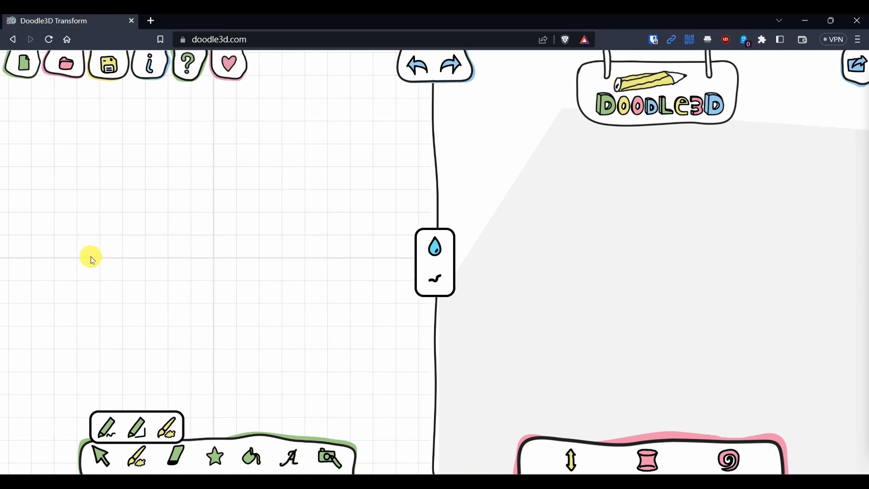
left_click(434, 246)
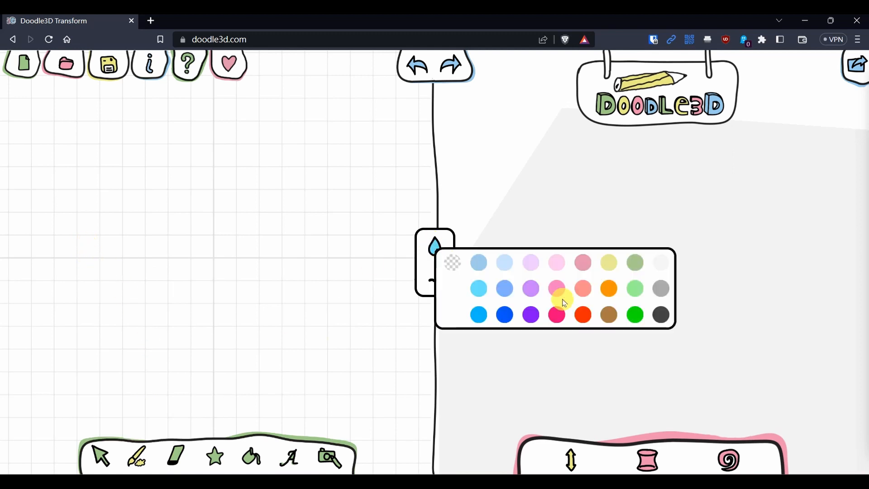
left_click(605, 290)
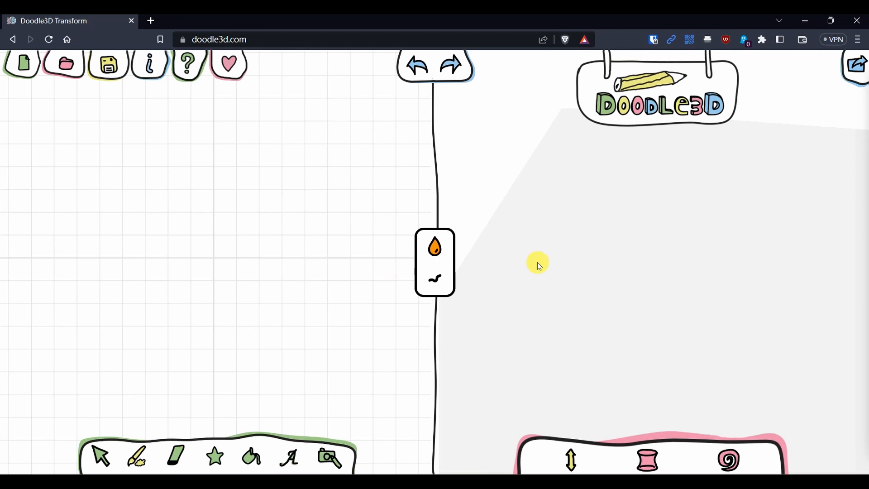
mouse_move(88, 251)
left_mouse_down()
mouse_move(128, 252)
mouse_move(82, 299)
mouse_move(132, 302)
left_mouse_up()
mouse_move(192, 254)
left_mouse_down()
mouse_move(208, 247)
mouse_move(193, 249)
left_mouse_up()
Step: Set the brush colour to dark blue and paint the digits 2 and 3 after the orange digits to complete 2023
left_click(435, 247)
left_click(551, 318)
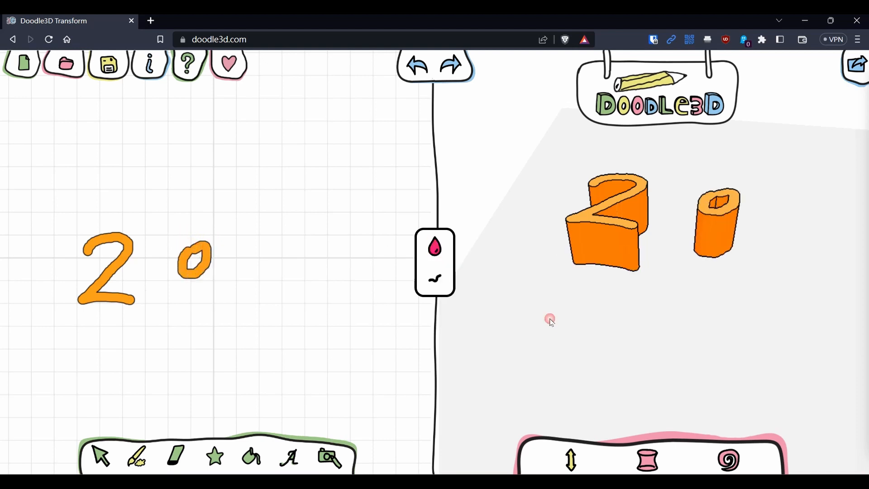
left_click(435, 248)
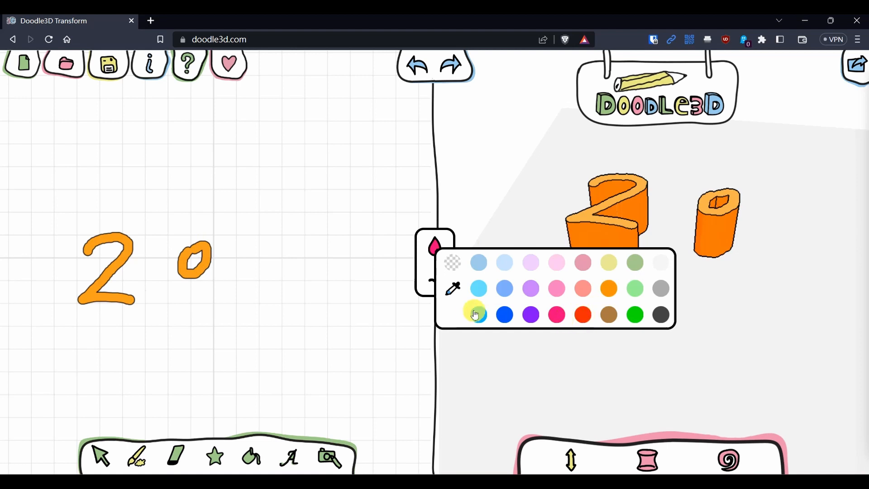
left_click(505, 317)
mouse_move(268, 242)
left_mouse_down()
mouse_move(291, 246)
mouse_move(294, 298)
left_mouse_up()
mouse_move(337, 192)
left_mouse_down()
mouse_move(340, 247)
mouse_move(378, 319)
mouse_move(325, 319)
left_mouse_up()
scroll(682, 289, "down", 5)
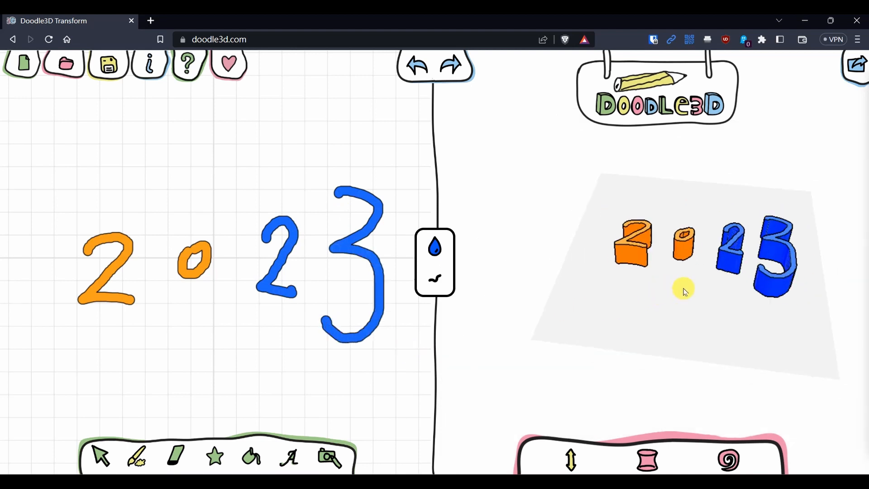
left_click_drag(682, 289, 677, 288)
mouse_move(675, 287)
right_mouse_down()
mouse_move(590, 309)
mouse_move(622, 345)
right_mouse_up()
scroll(582, 308, "up", 5)
scroll(583, 310, "down", 4)
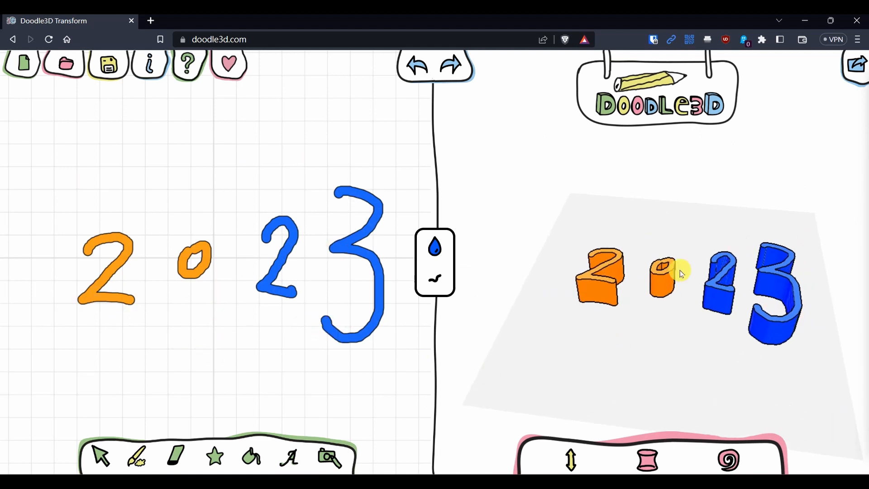
Step: Select the orange 2 and 0 together in the 3D view and try out different extrusion heights on them
right_click_drag(596, 335, 540, 332)
left_click_drag(539, 332, 602, 316)
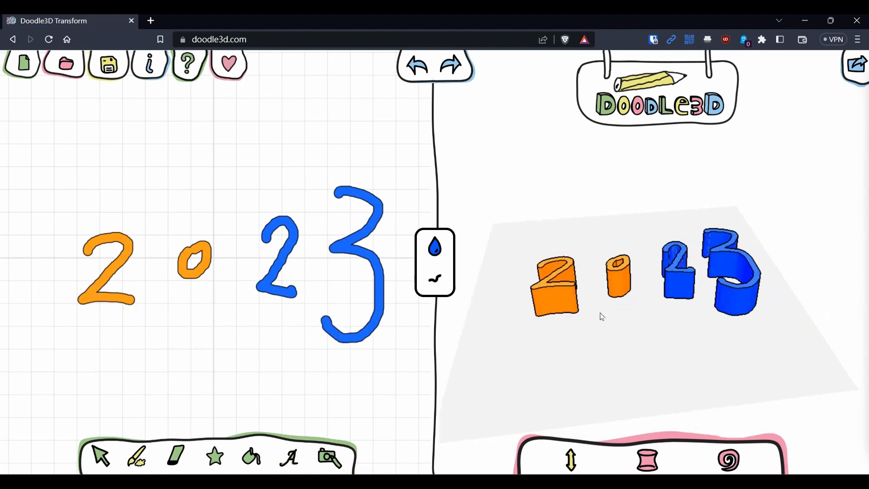
scroll(710, 331, "up", 3)
mouse_move(644, 332)
right_mouse_down()
mouse_move(604, 299)
mouse_move(625, 324)
mouse_move(658, 330)
right_mouse_up()
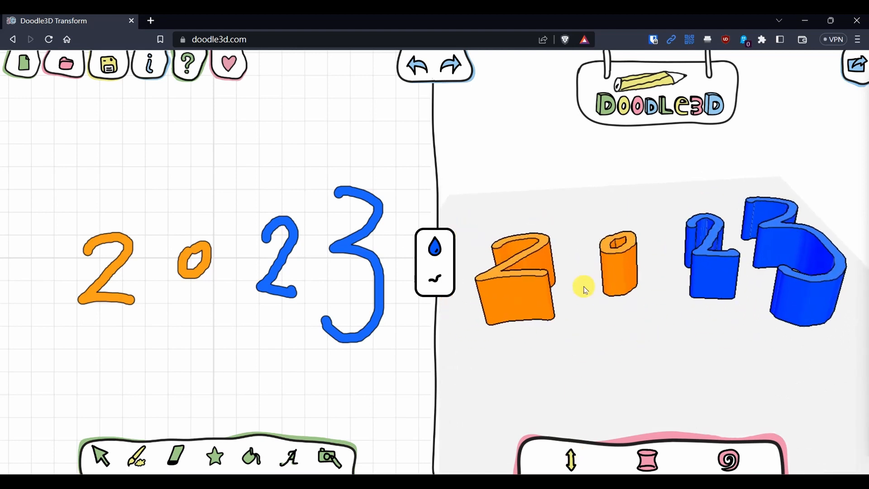
left_click(539, 276)
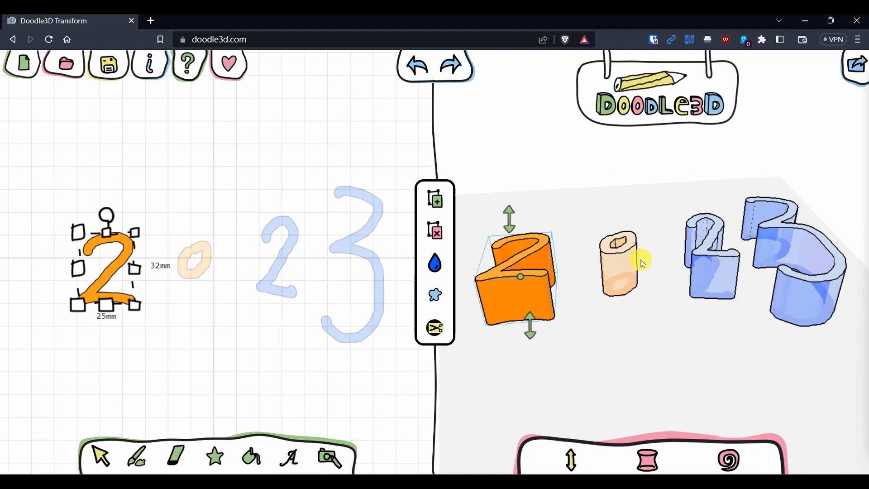
left_click(622, 271, "shift")
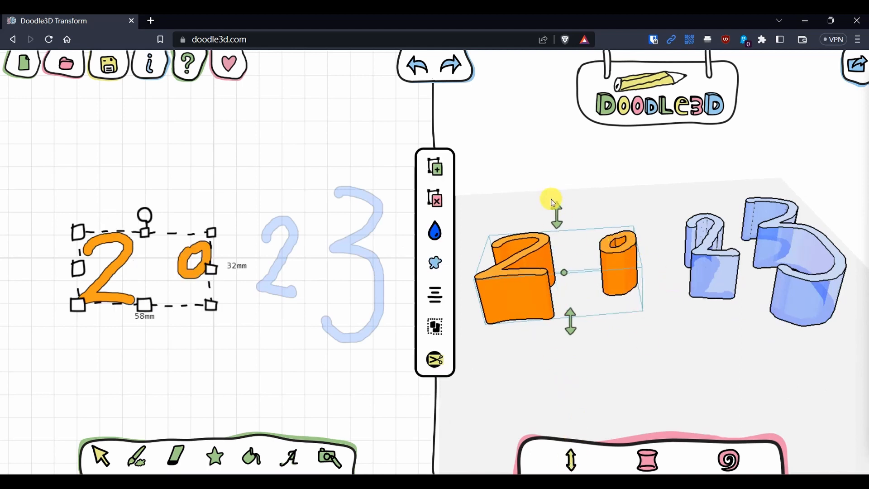
left_click_drag(551, 202, 634, 193)
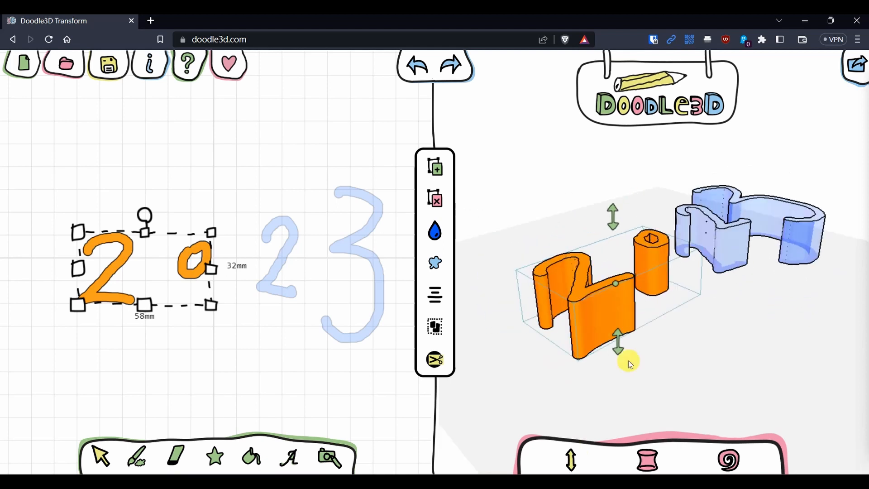
left_click_drag(616, 224, 615, 283)
left_click_drag(618, 218, 616, 208)
Step: Try the sculpt and twist tools on the orange digits, undo the changes and deselect the digits
left_click(648, 460)
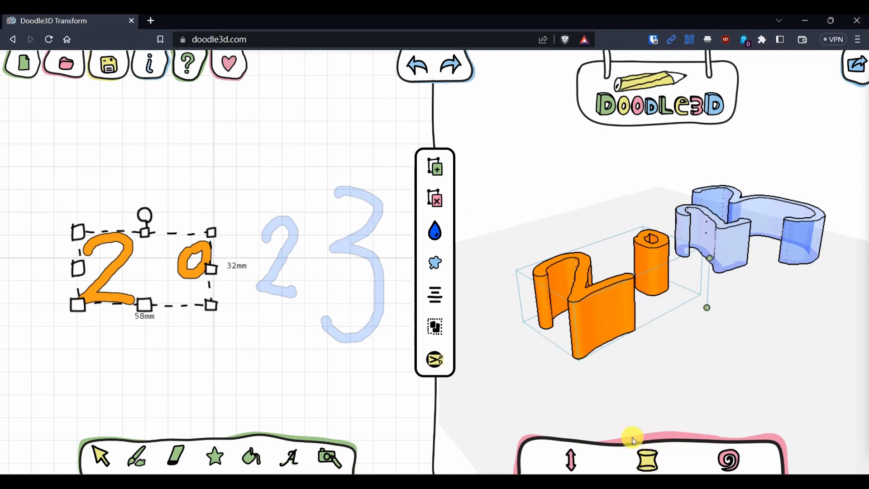
left_click_drag(711, 260, 713, 280)
left_click(727, 464)
left_click_drag(615, 219, 605, 274)
key("ctrl+z")
key("ctrl+z")
key("ctrl+z")
key("ctrl+z")
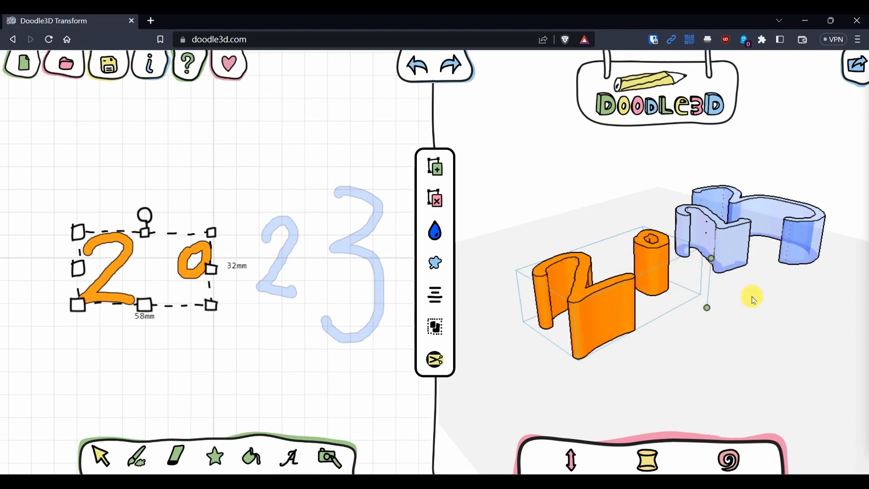
mouse_move(762, 300)
right_mouse_down()
mouse_move(654, 328)
mouse_move(711, 285)
mouse_move(704, 331)
mouse_move(772, 305)
mouse_move(677, 351)
mouse_move(702, 360)
right_mouse_up()
left_click(724, 304)
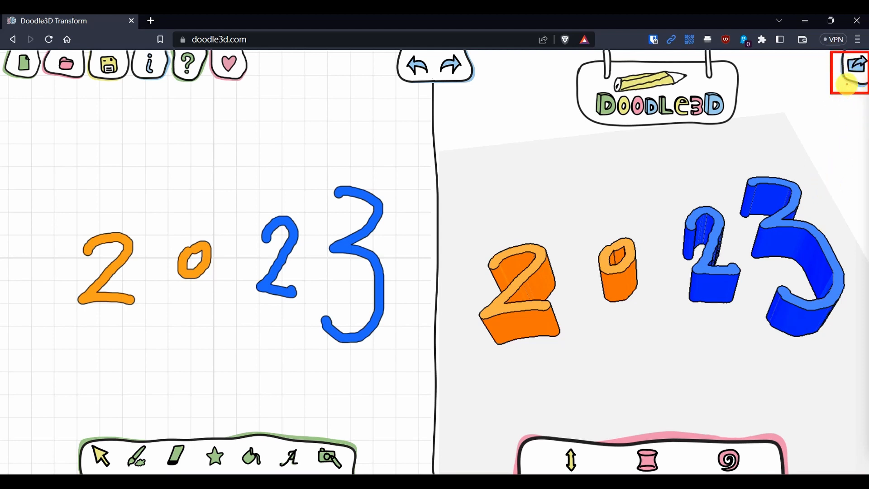
Step: Export the 2023 model in OBJ format, save it to the desktop as Doodle.zip and dismiss the download bar
left_click(855, 72)
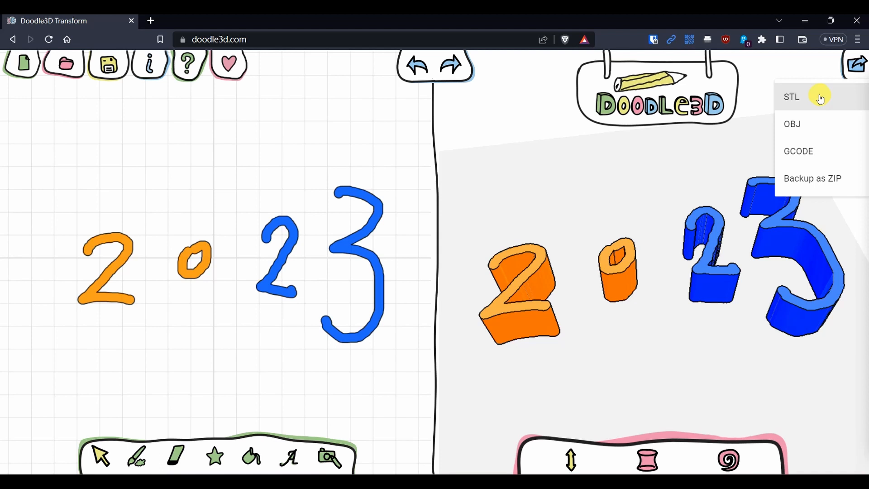
left_click(819, 126)
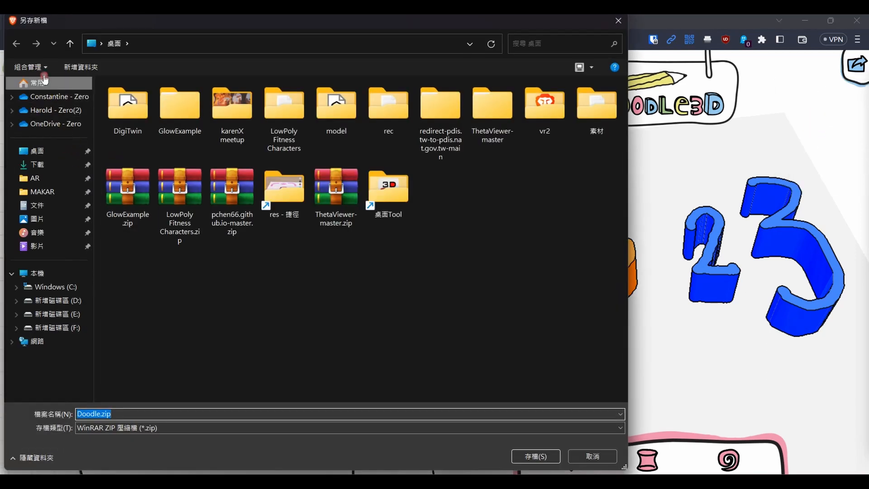
left_click(41, 83)
left_click(37, 150)
left_click(536, 456)
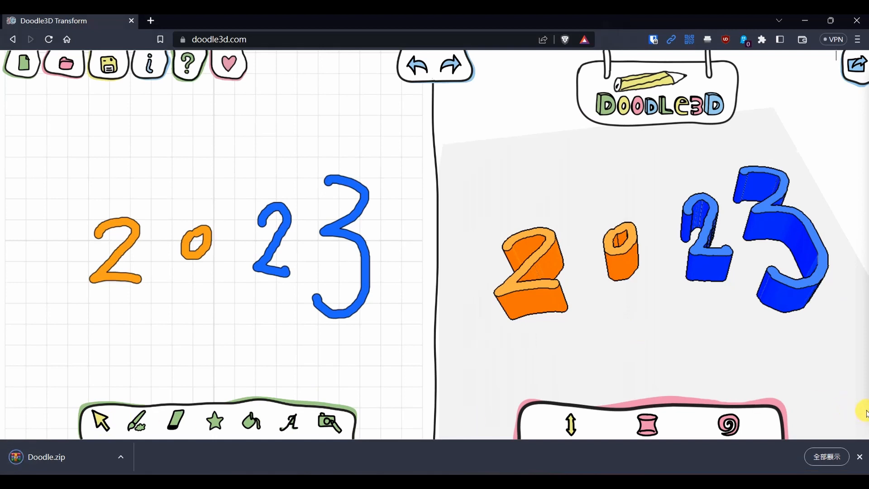
left_click(862, 459)
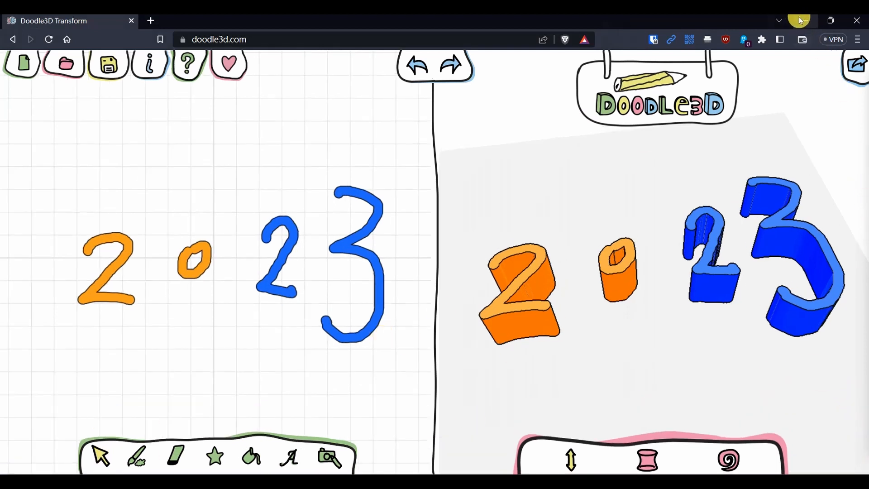
Step: Export the model in OBJ format a second time and save it to the desktop as Doodle (1).zip
left_click(848, 78)
left_click(832, 127)
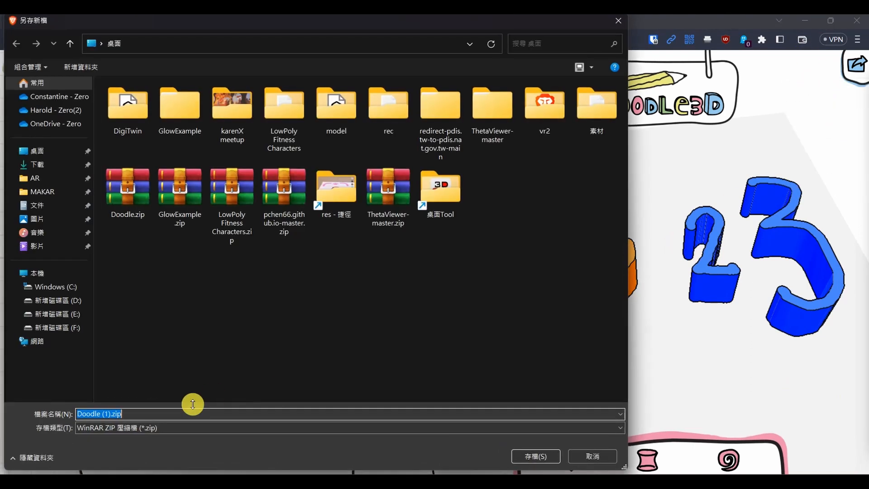
left_click(592, 456)
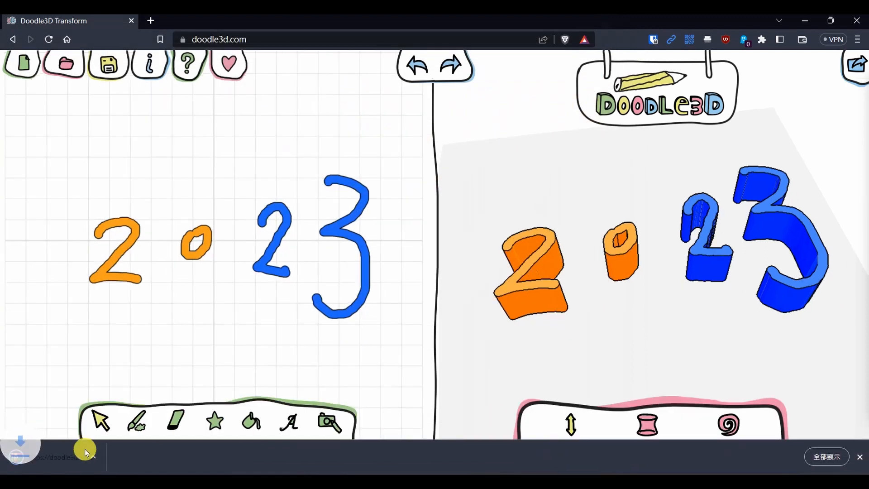
Step: Locate Doodle (1).zip in File Explorer, extract it into a Doodle (1) folder on the desktop and minimize the window
left_click(122, 458)
left_click(183, 413)
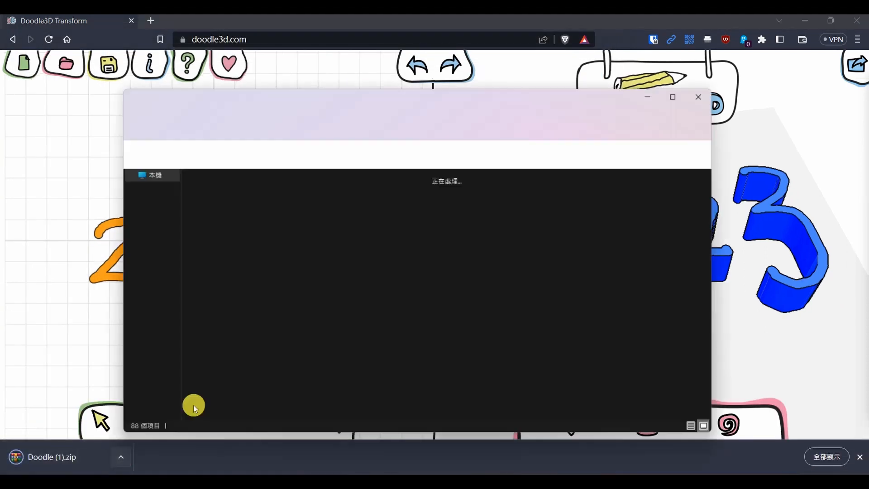
right_click(356, 373)
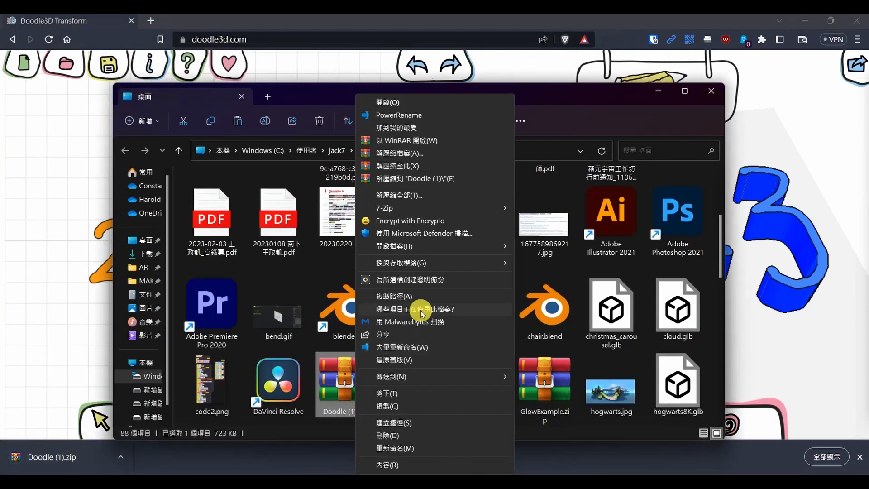
left_click(455, 165)
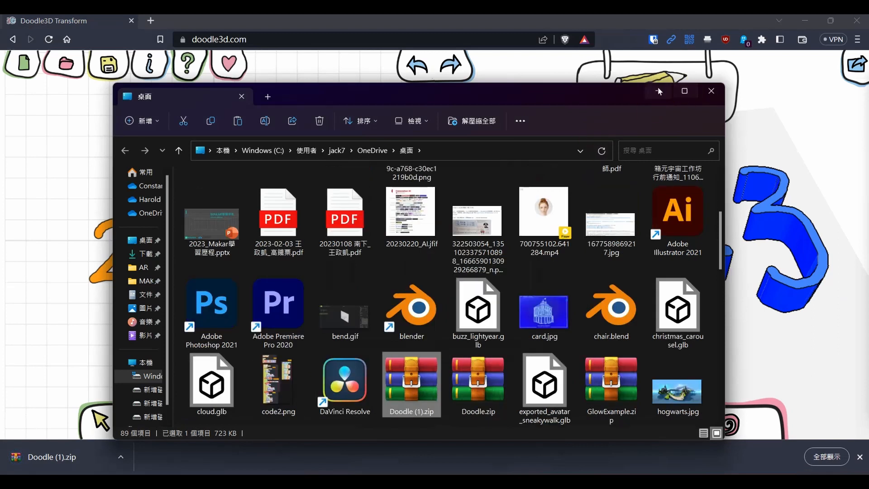
left_click(658, 91)
Step: Open the extracted Doodle (1) folder, minimize the browser and look over material.mtl and object.obj
mouse_move(30, 473)
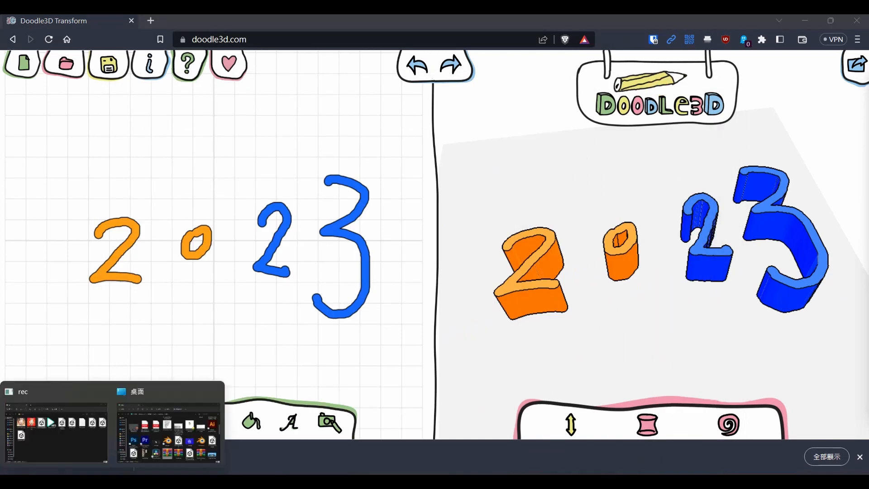
left_click(149, 432)
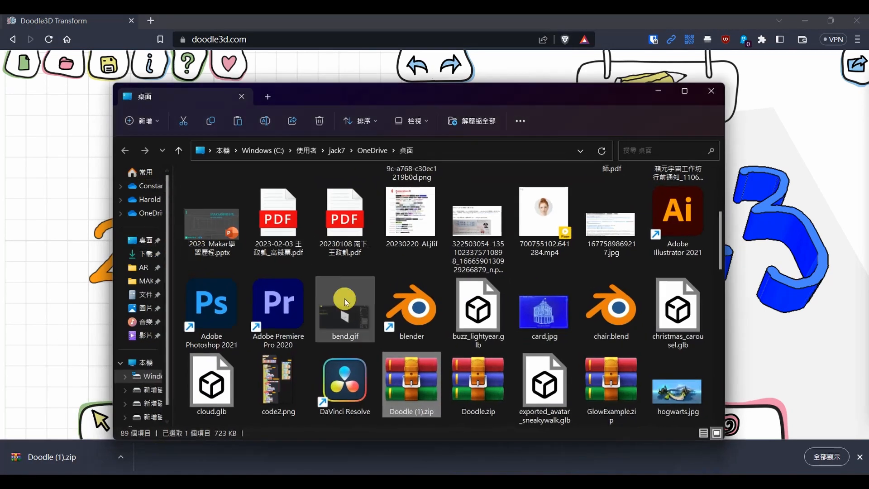
scroll(362, 303, "up", 3)
double_click(282, 198)
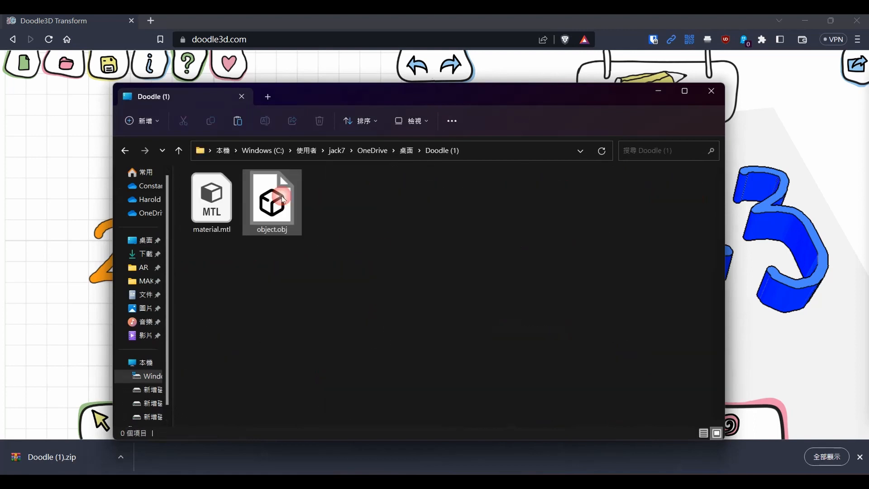
left_click(810, 20)
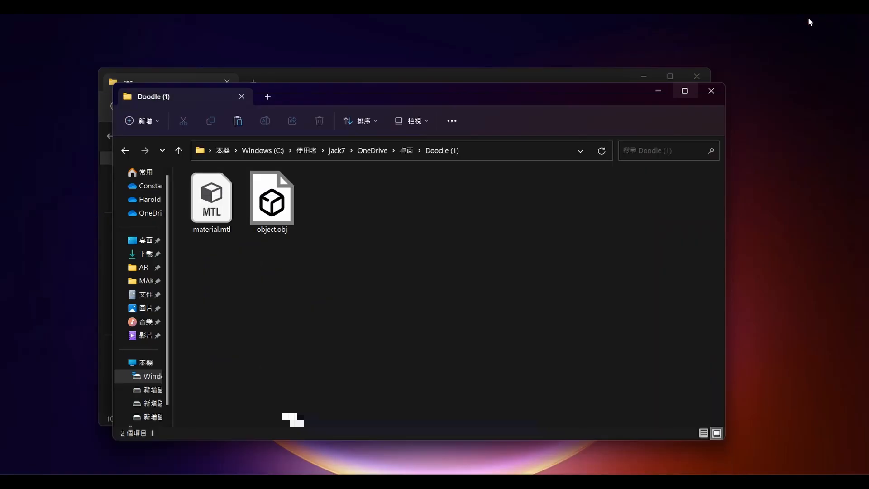
left_click_drag(332, 271, 216, 180)
left_click(344, 237)
left_click_drag(338, 268, 286, 253)
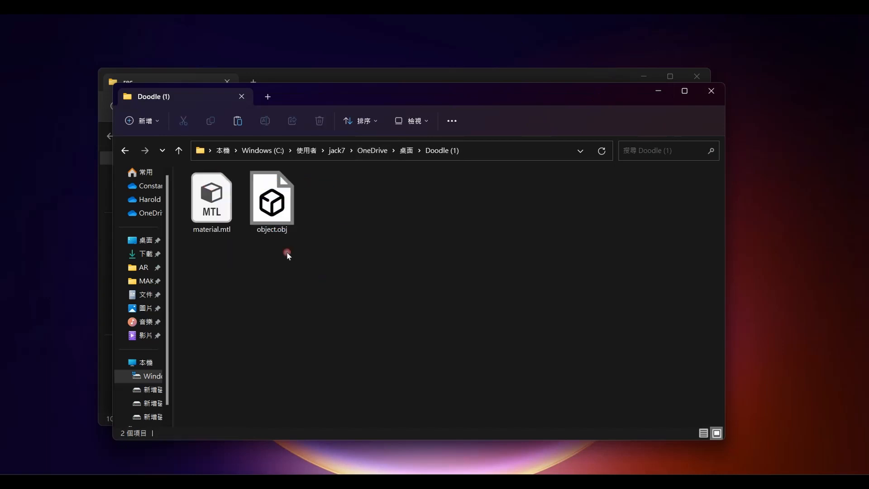
left_click(286, 207)
left_click(229, 231)
Step: Examine object.obj from several angles in 3D Viewer, close the viewer and select both exported files in the folder
double_click(291, 178)
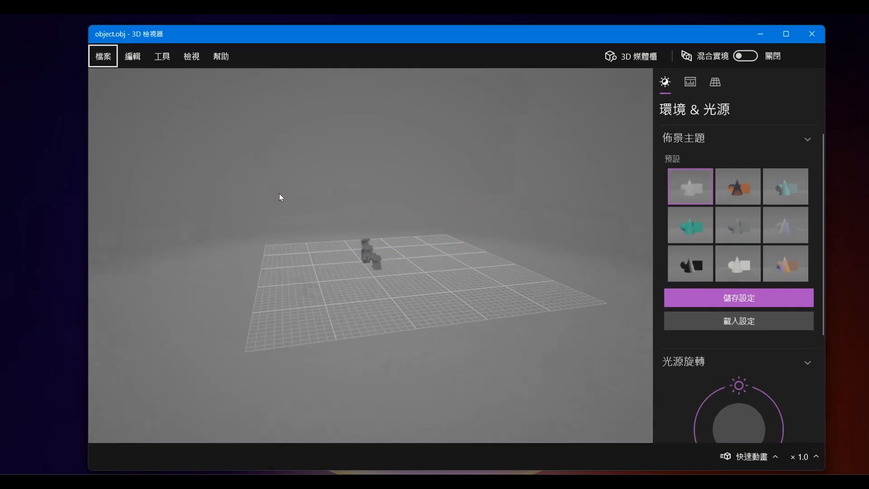
left_click_drag(279, 194, 430, 303)
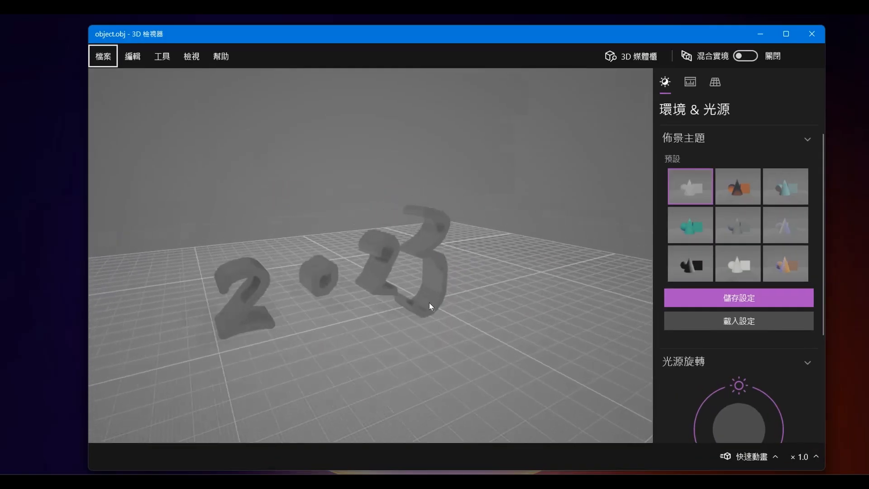
right_click_drag(430, 303, 487, 280)
left_click_drag(487, 280, 352, 315)
left_click_drag(671, 47, 662, 70)
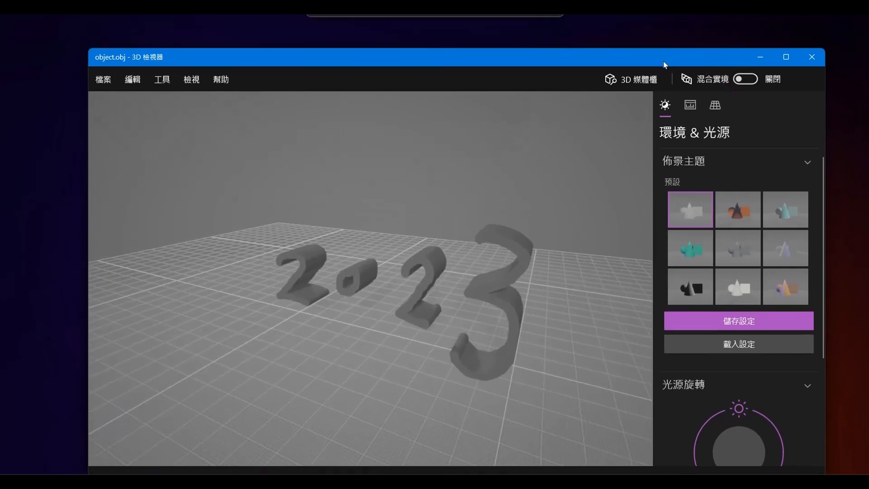
left_click(816, 59)
left_click(210, 216)
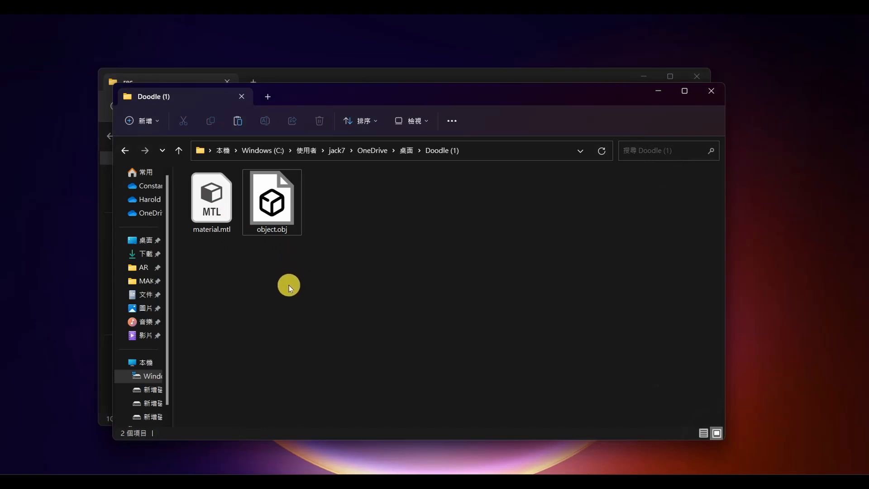
left_click_drag(289, 286, 204, 186)
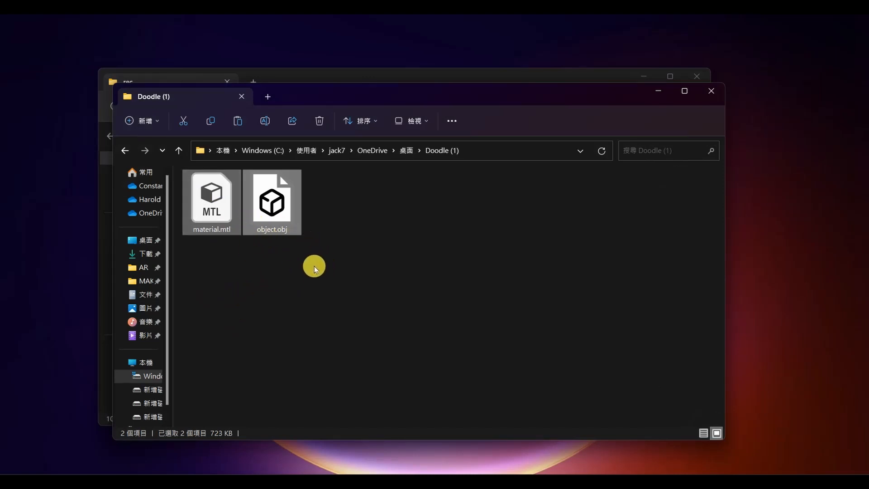
Step: Search Google for "blender" in a new browser tab to find its download page, and minimize the browser
left_click(105, 481)
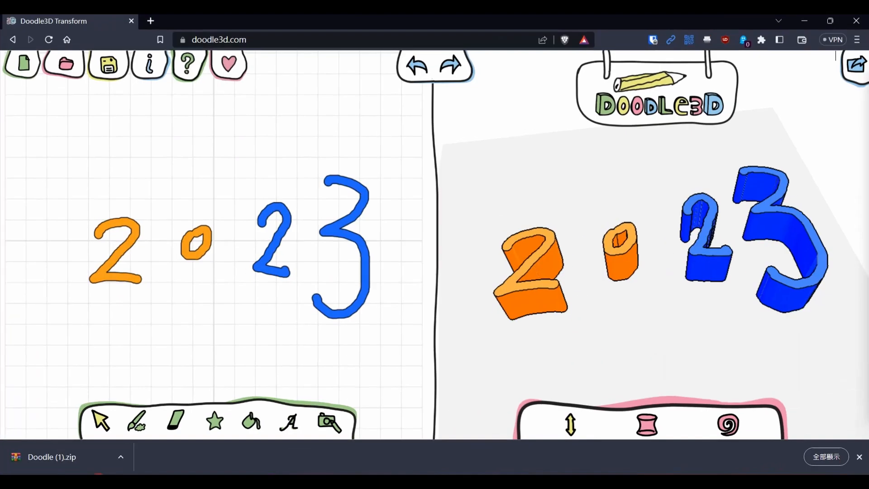
left_click(151, 22)
type("blender")
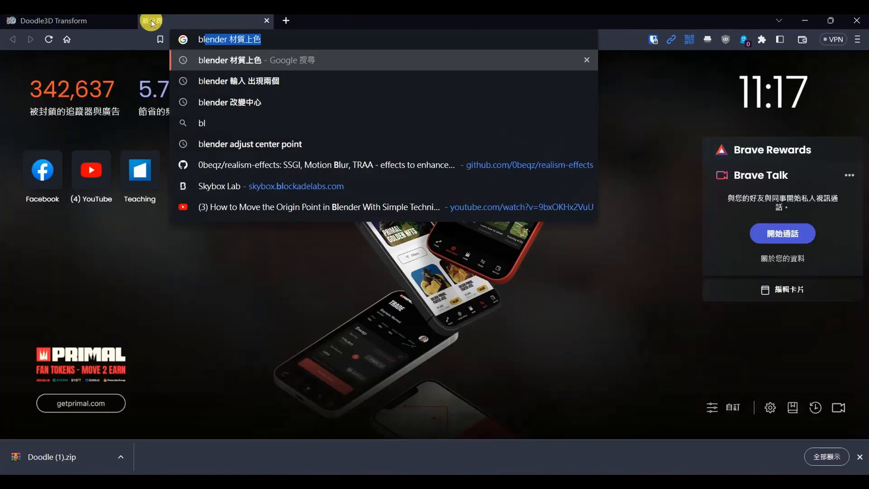
key("Return")
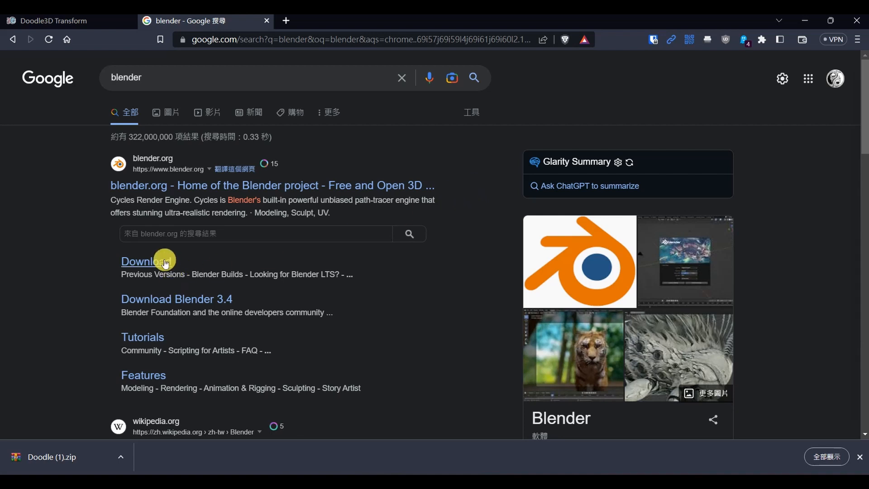
left_click(860, 457)
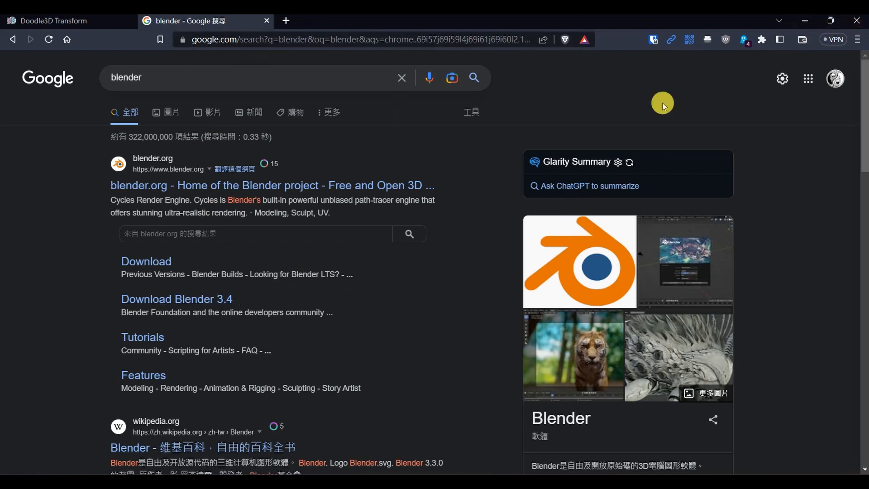
left_click(805, 20)
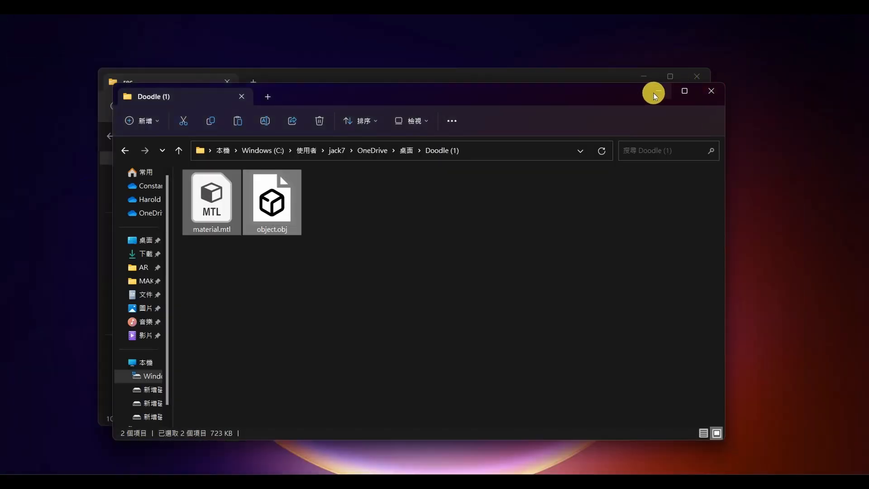
Step: Launch Blender and delete the default camera, cube and light from the scene
key("super")
type("blender")
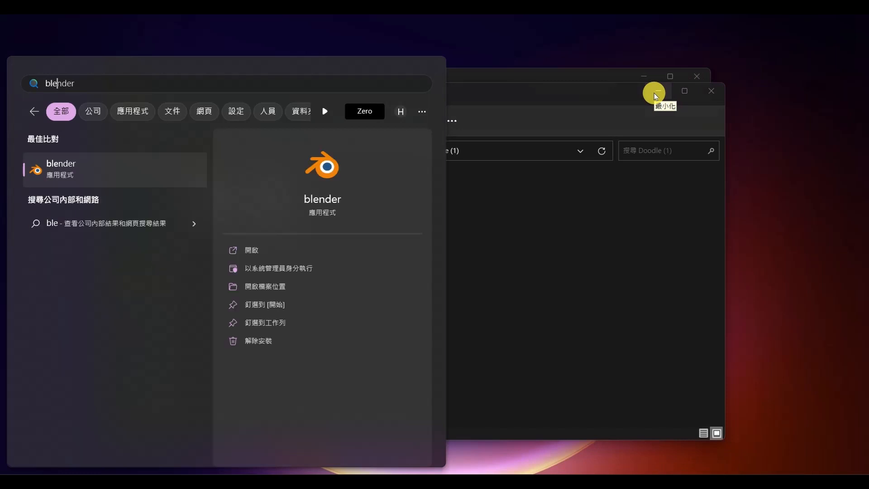
key("Return")
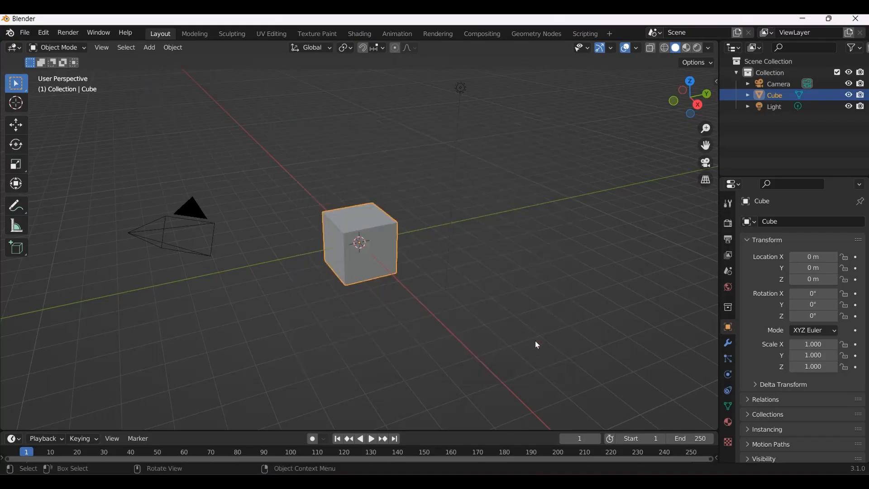
left_click_drag(143, 76, 489, 267)
key("Delete")
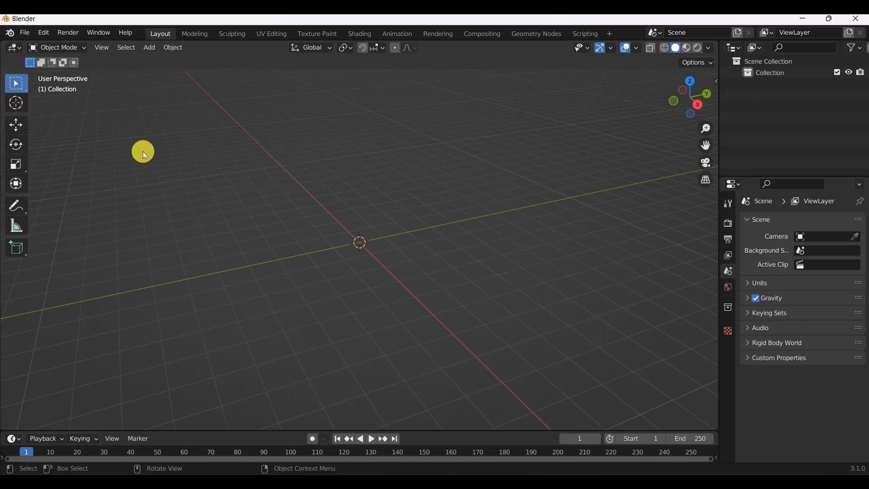
left_click(24, 36)
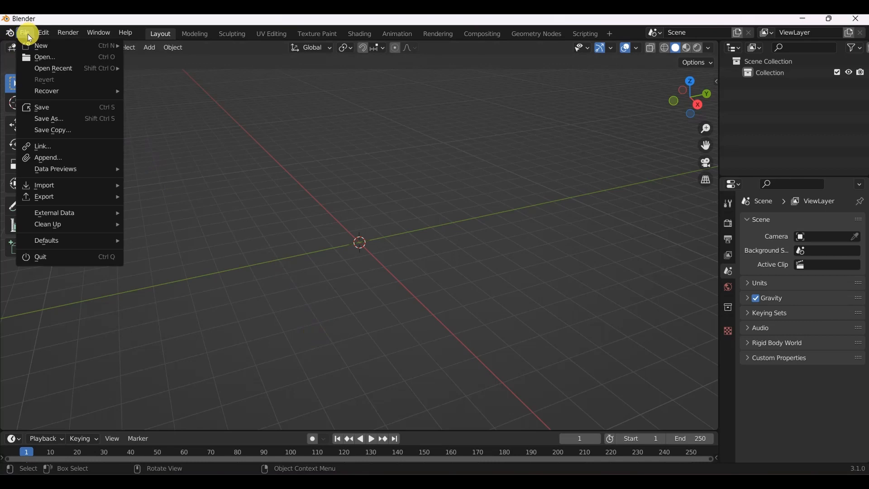
mouse_move(114, 188)
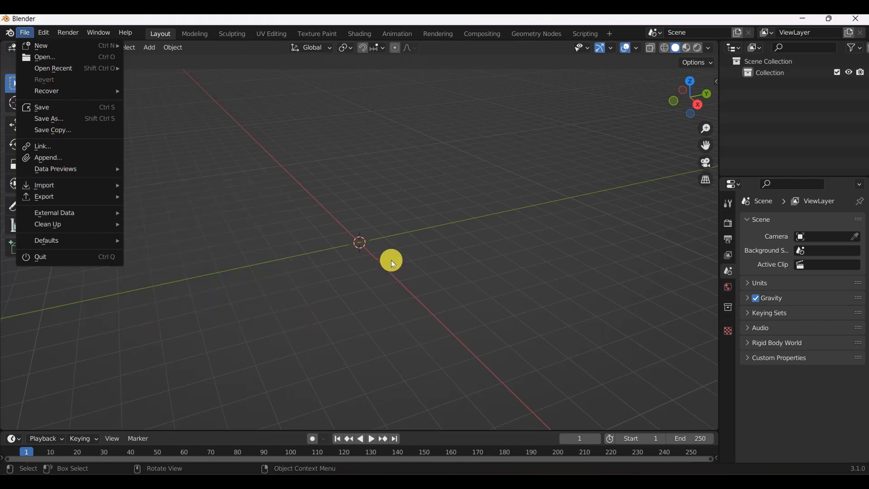
left_click(18, 36)
left_click(19, 38)
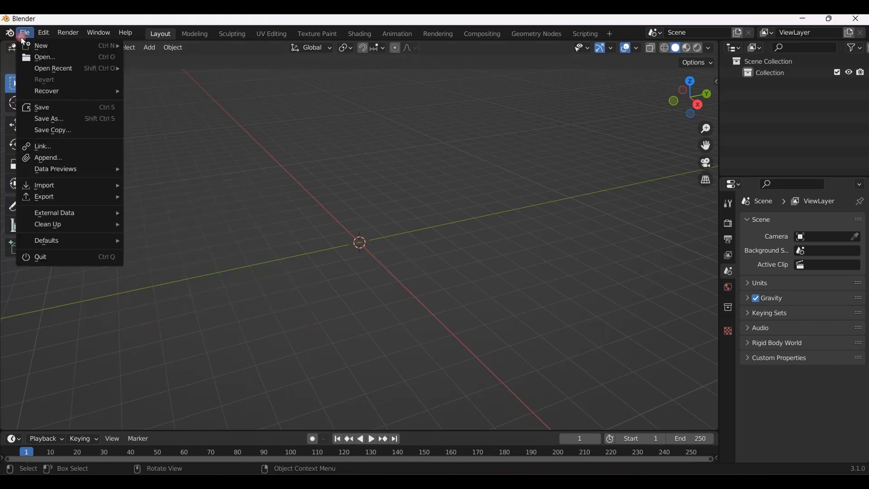
mouse_move(106, 191)
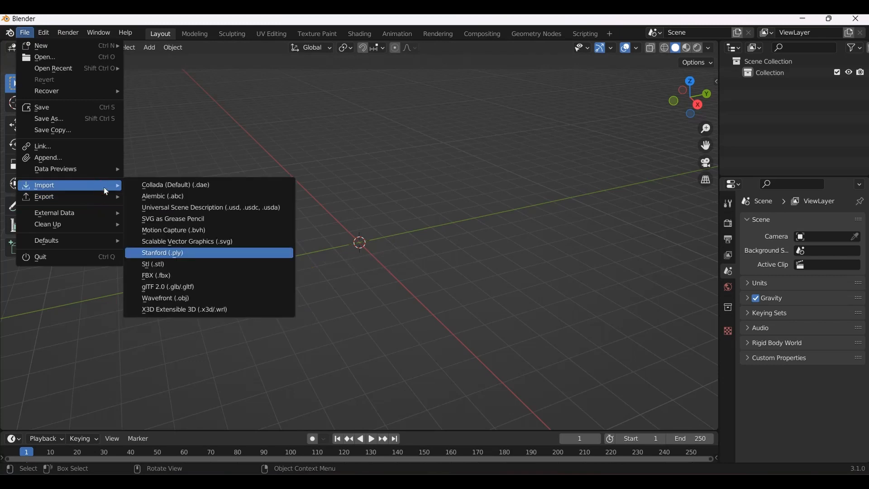
left_click(198, 287)
left_click(188, 180)
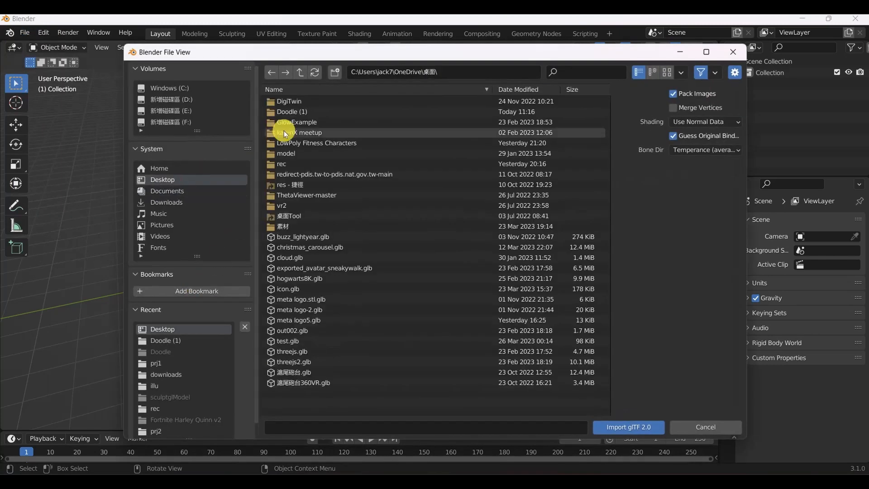
double_click(309, 113)
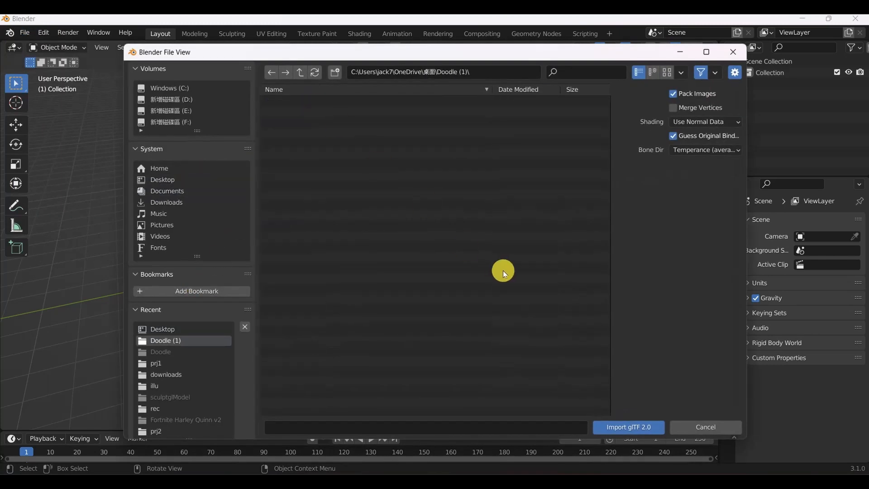
left_click(733, 53)
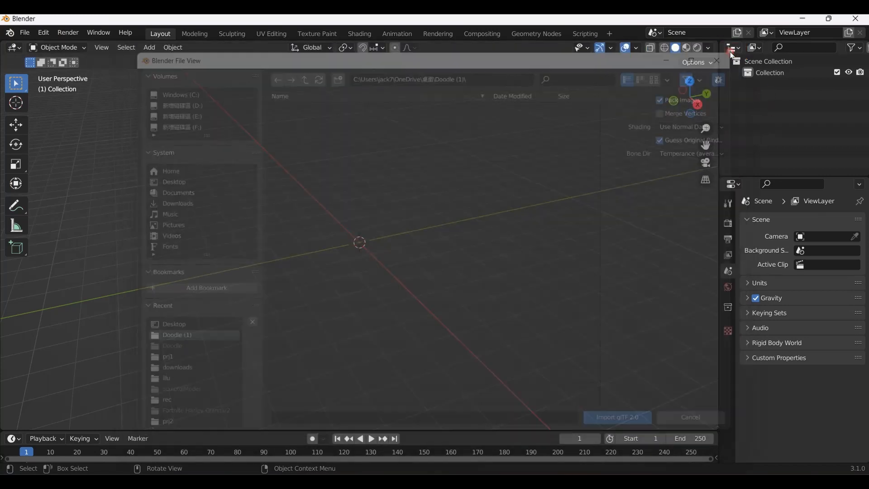
Step: Import object.obj from the Doodle (1) folder on the Desktop as a Wavefront OBJ
left_click(24, 33)
mouse_move(93, 186)
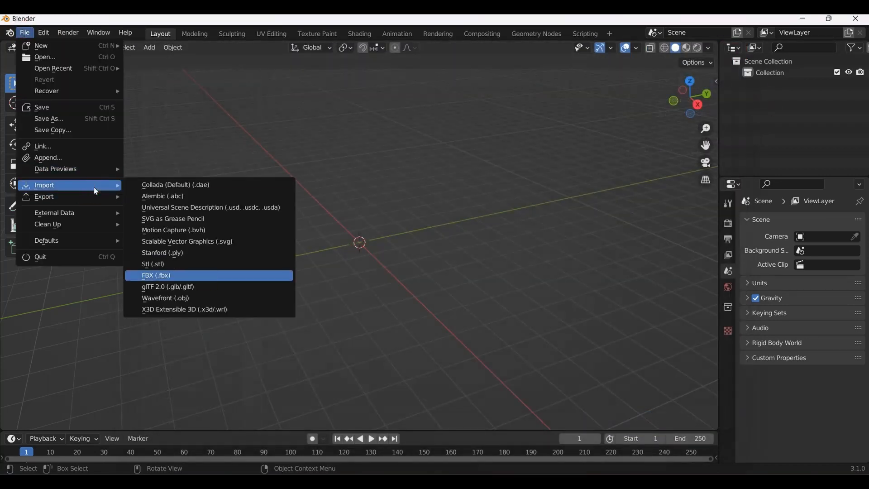
left_click(206, 297)
left_click(162, 329)
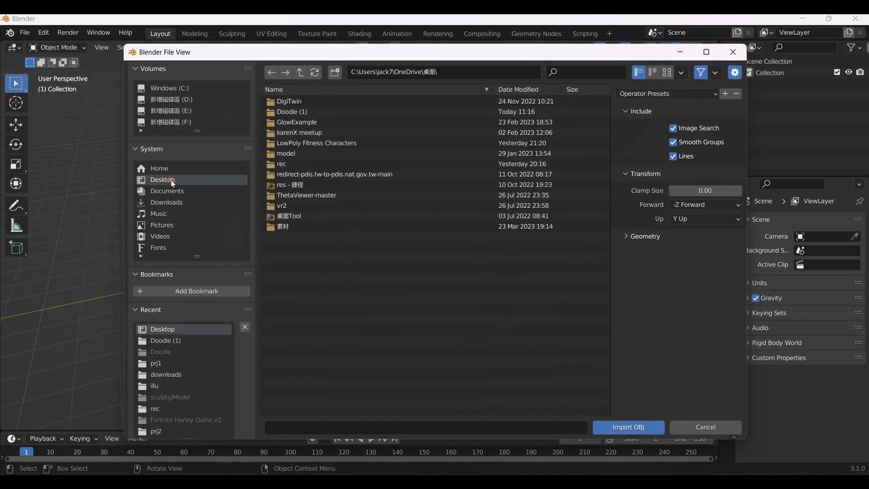
double_click(292, 113)
left_click(297, 112)
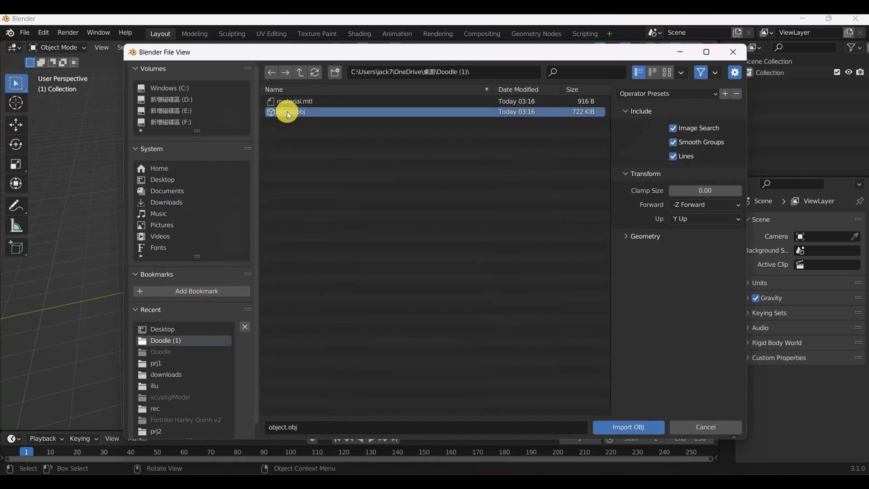
left_click(634, 430)
Step: Export the 2023 model as a glTF Binary (.glb) file named logo into the Desktop's Doodle (1) folder
scroll(392, 314, "down", 8)
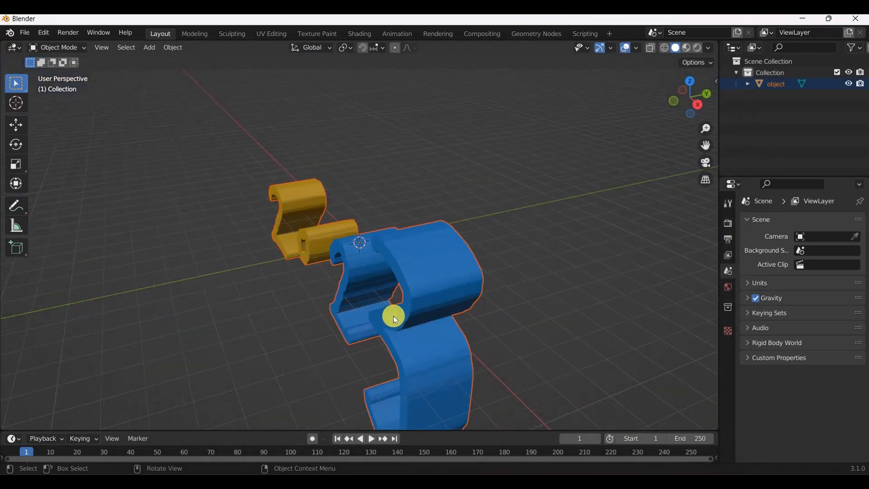
middle_click_drag(392, 314, 374, 295)
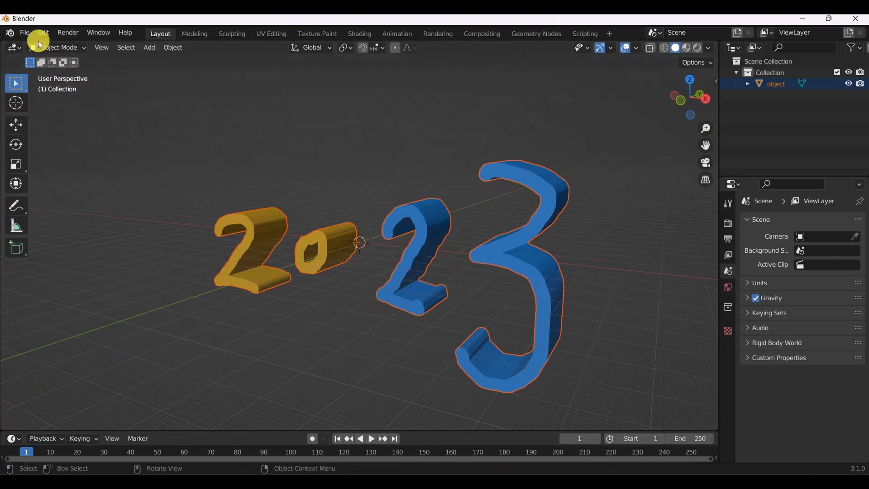
left_click(26, 33)
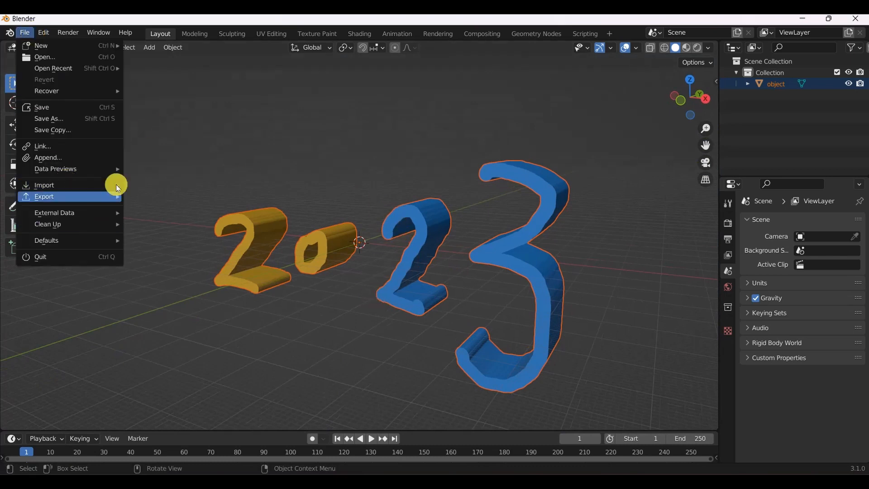
mouse_move(114, 202)
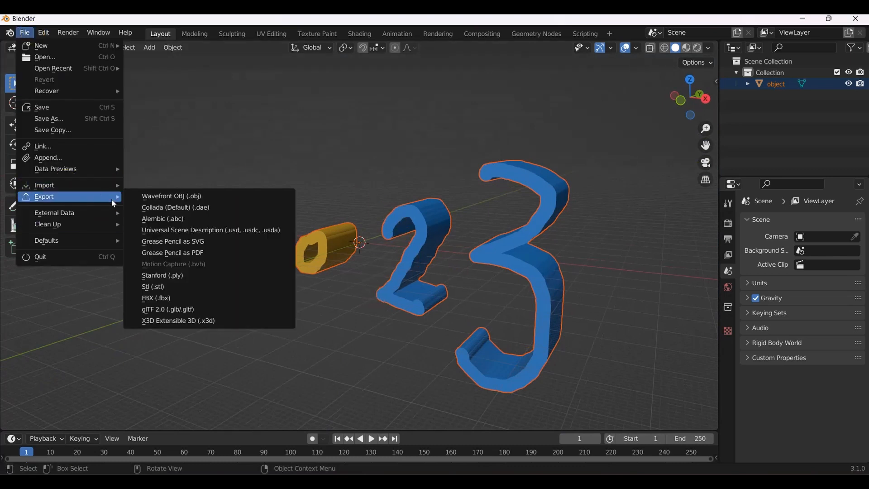
left_click(231, 312)
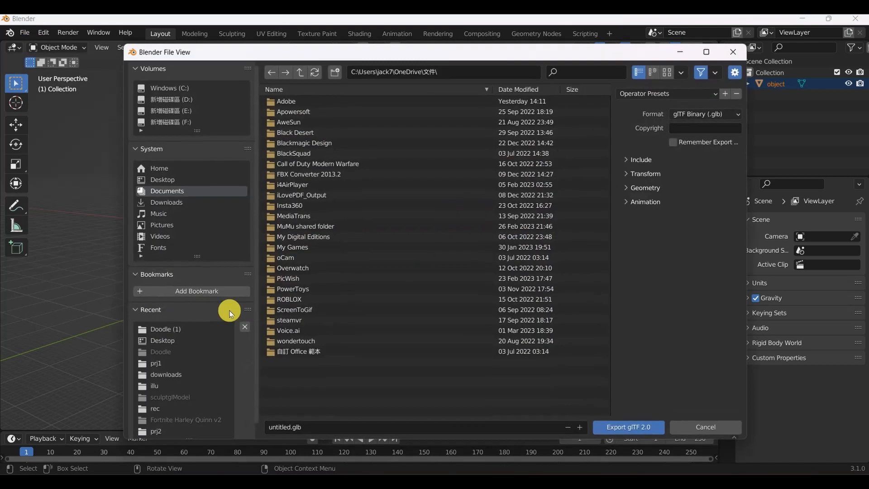
left_click(173, 180)
left_click(299, 114)
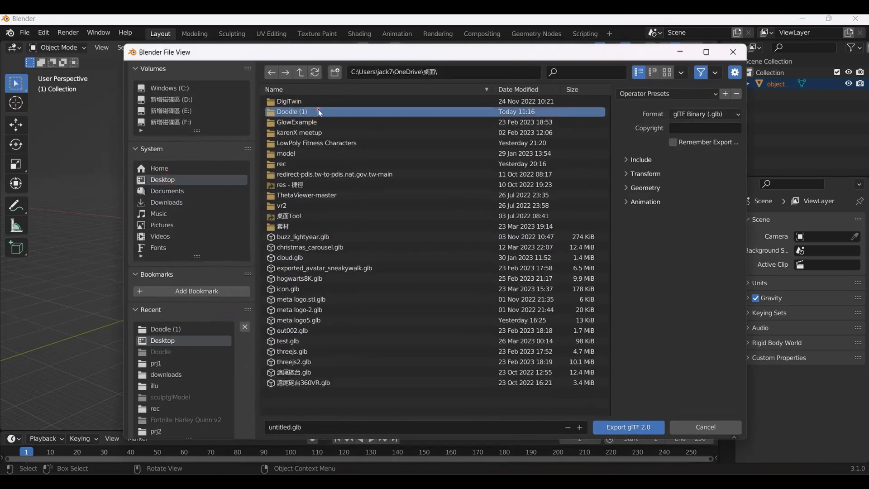
double_click(299, 113)
left_click(277, 426)
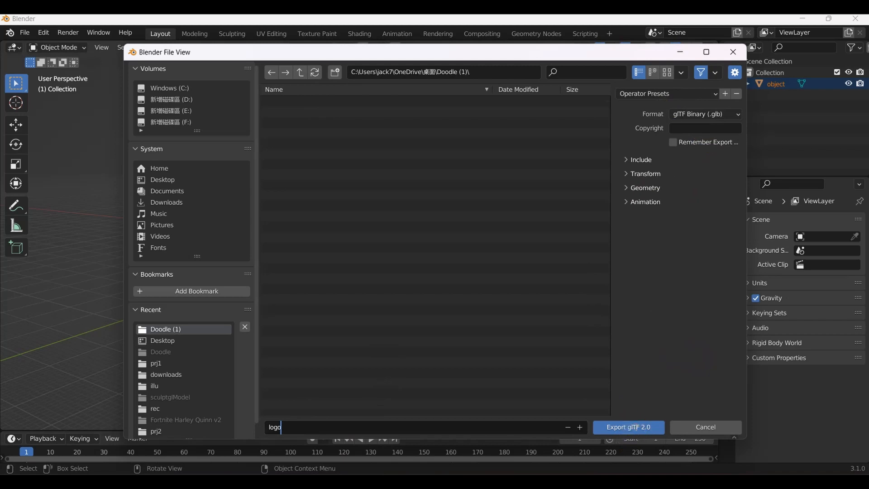
left_click(635, 427)
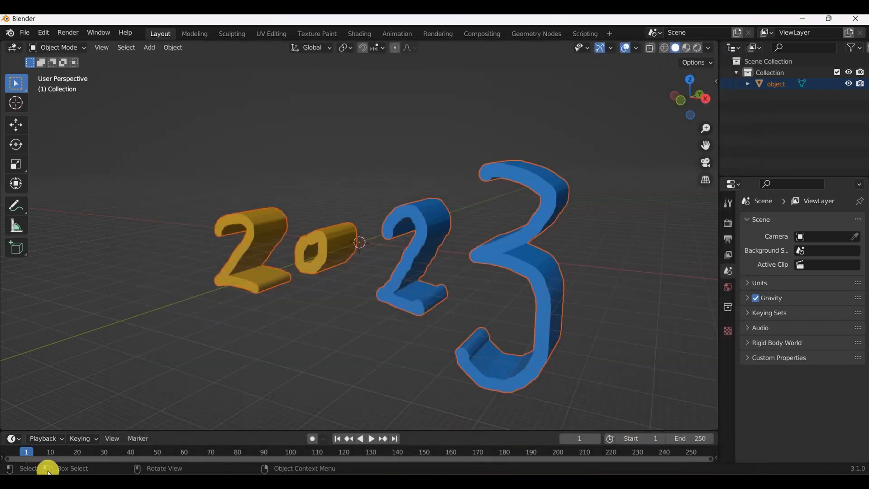
Step: Open logo.glb from the Doodle (1) folder in 3D Viewer, examine the model, and close the viewer and Blender
left_click(48, 468)
left_click(153, 441)
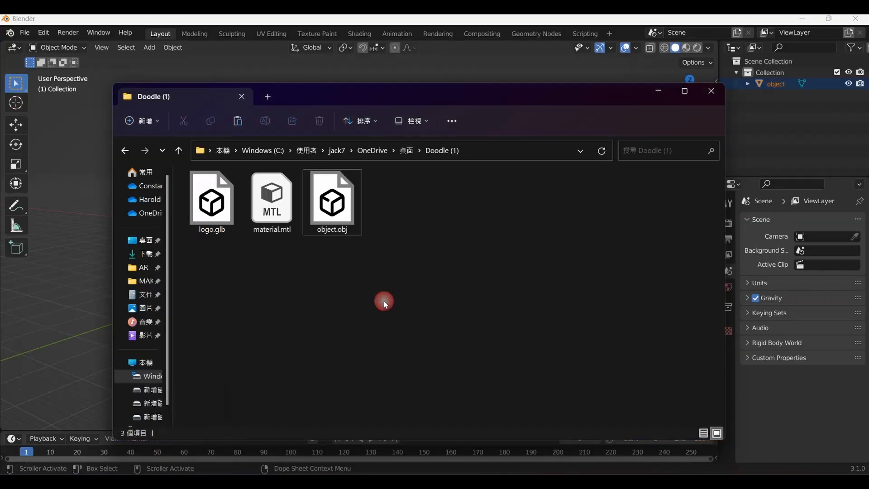
left_click(216, 235)
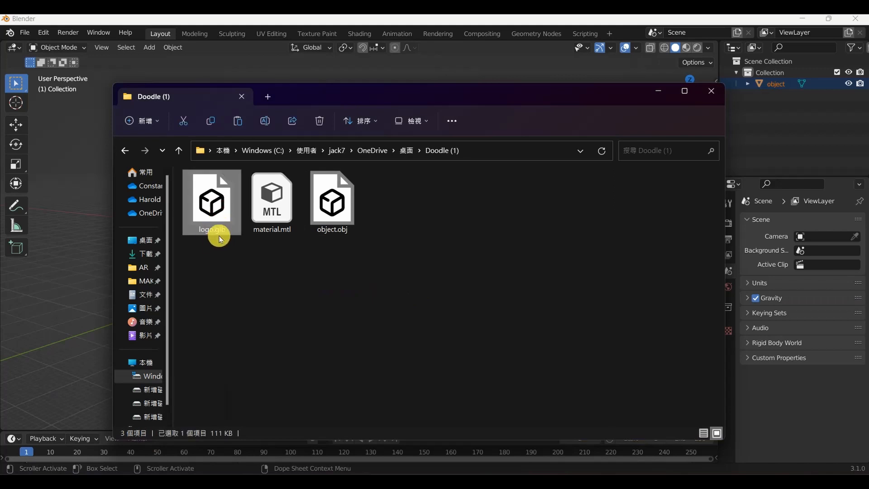
double_click(214, 200)
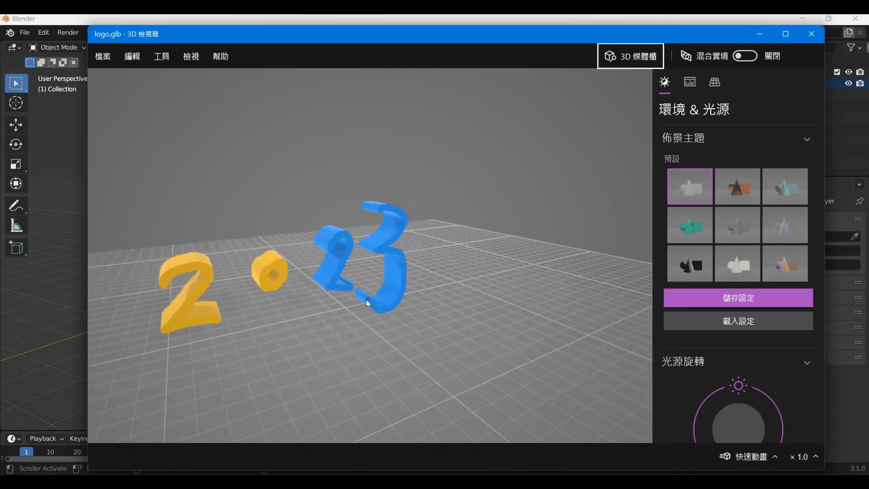
left_click_drag(419, 296, 387, 305)
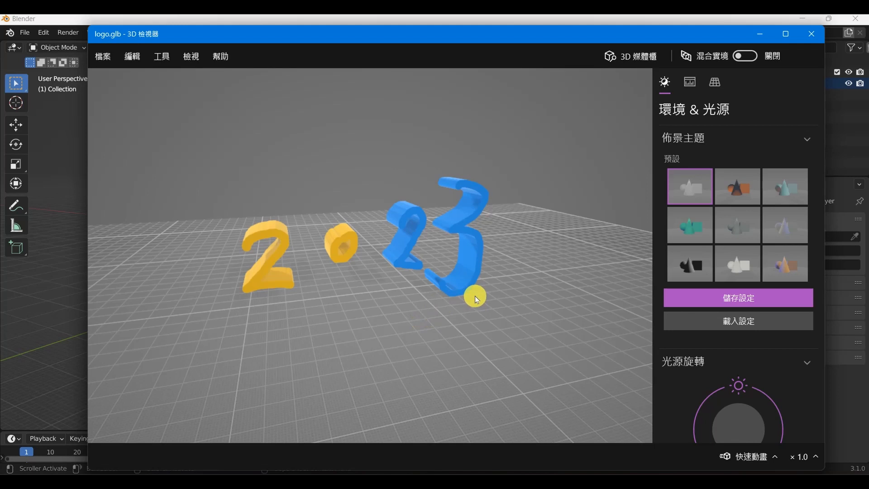
left_click(811, 33)
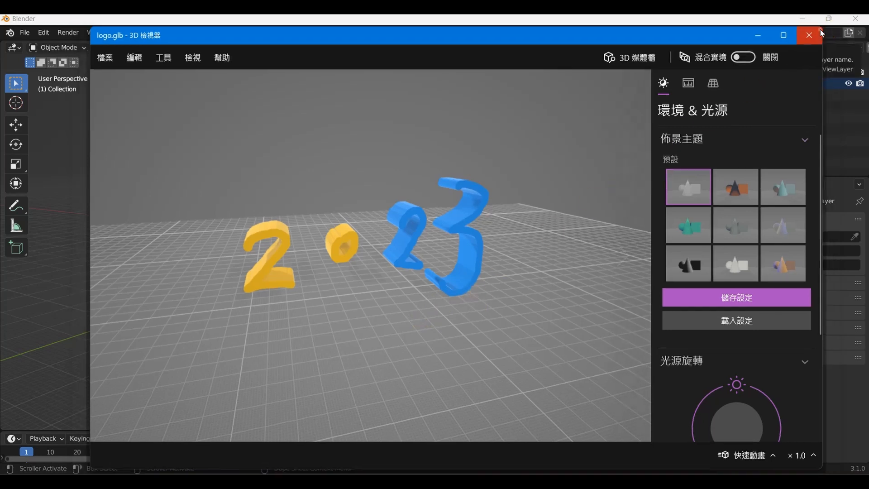
left_click(657, 91)
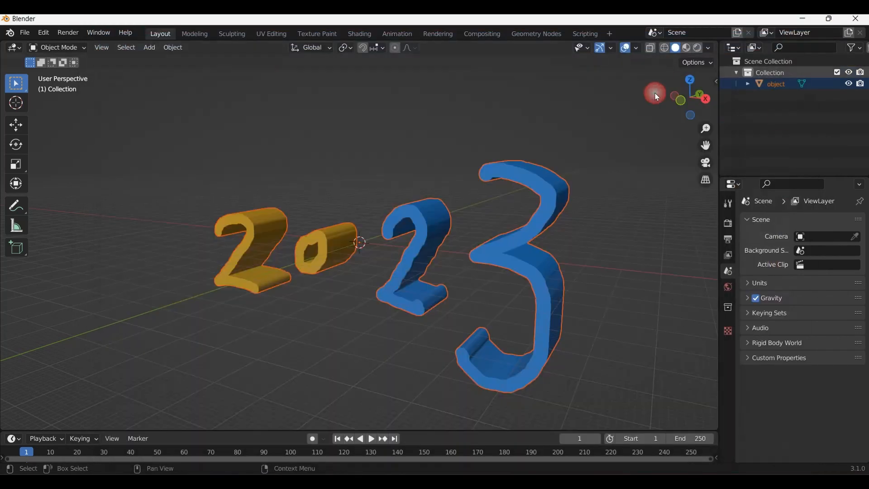
left_click(864, 21)
Step: Look over the project assets in the rec folder, including 2023logo.glb, firework.mp3 and the other model files
left_click(460, 267)
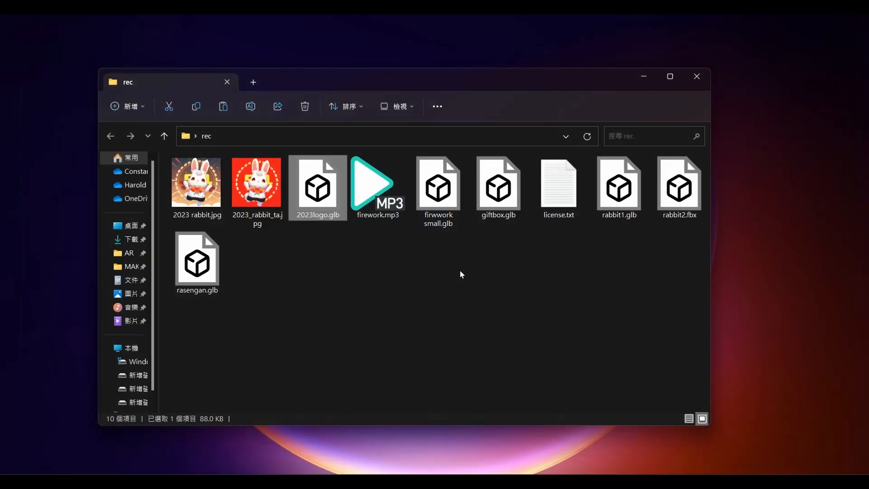
left_click(489, 289)
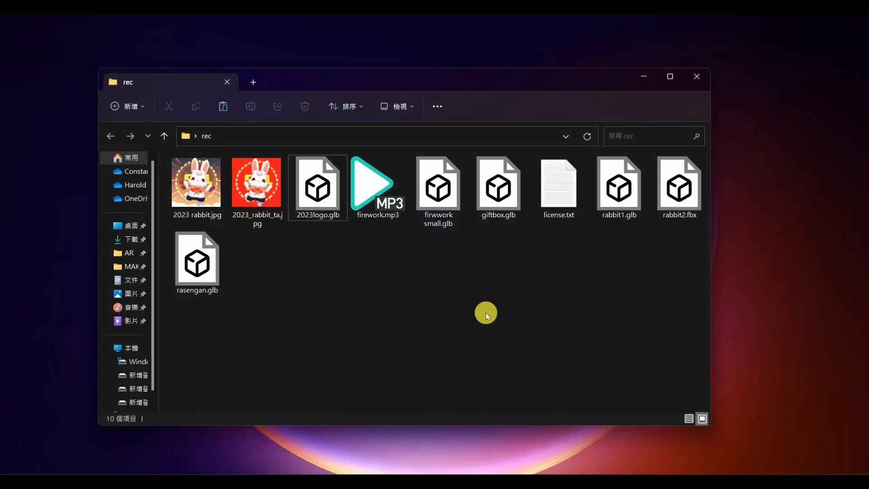
left_click(324, 190)
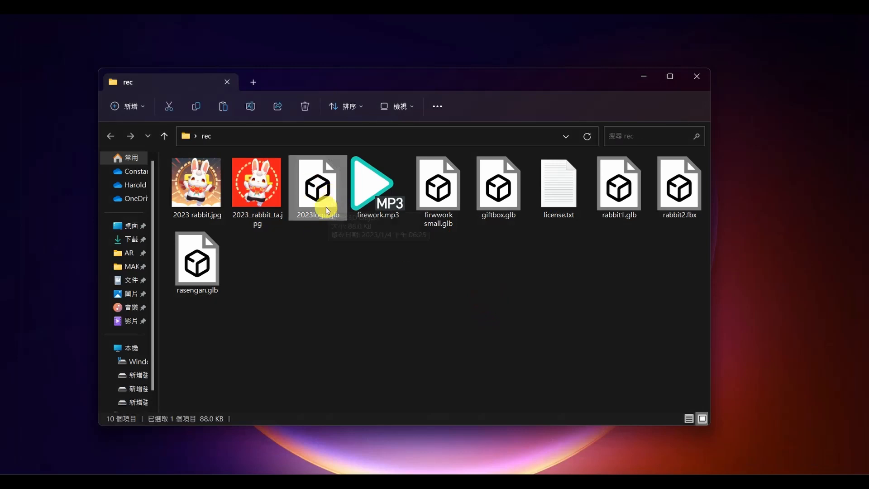
left_click(311, 243)
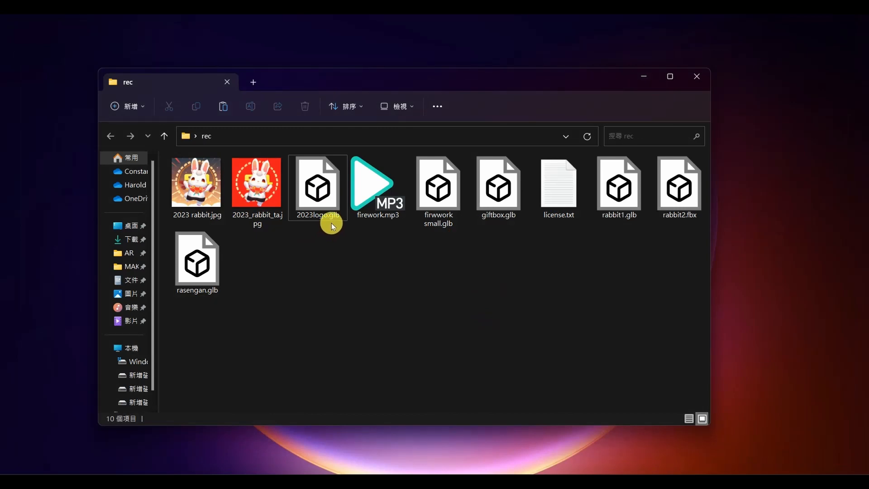
left_click(385, 220)
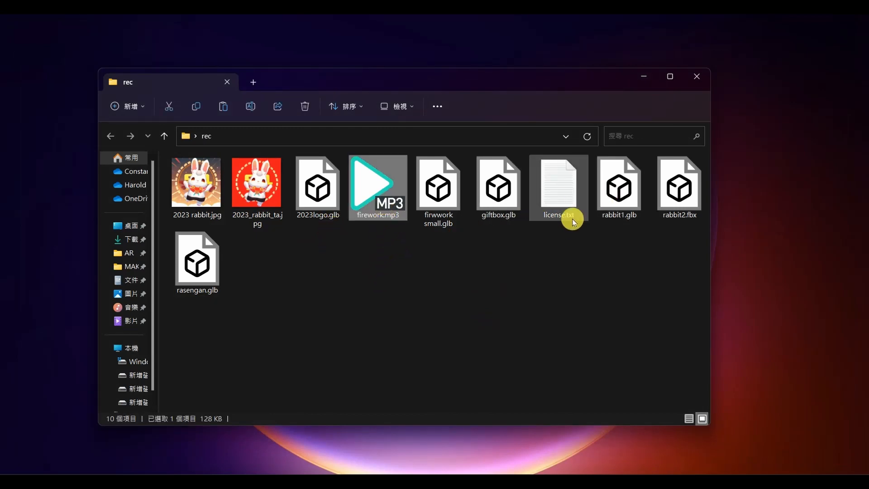
left_click_drag(399, 239, 682, 180)
left_click(570, 306)
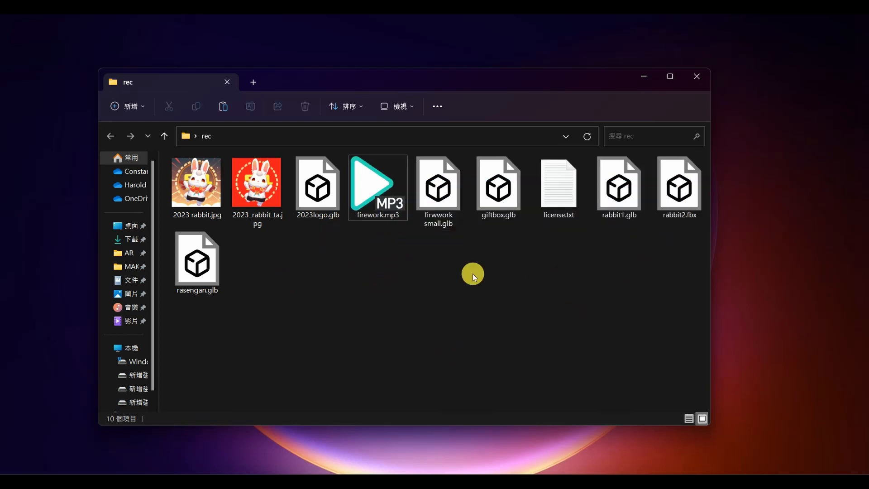
Step: Open license.txt to read the asset sources and licences, and return to the rec folder to select firework.mp3
double_click(568, 190)
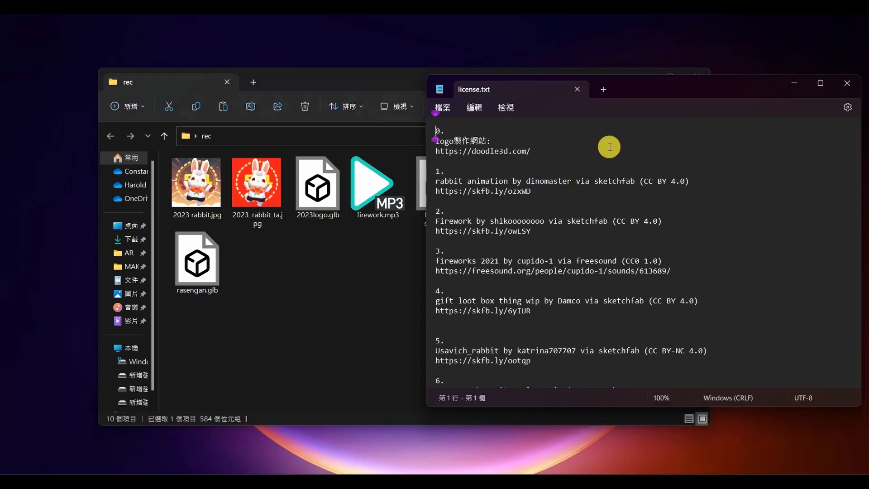
left_click_drag(674, 89, 672, 83)
scroll(666, 217, "down", 2)
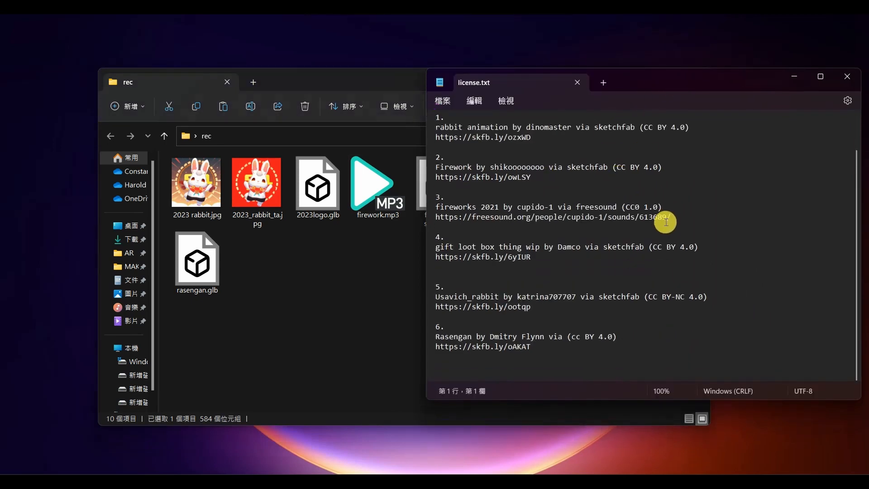
scroll(670, 213, "up", 2)
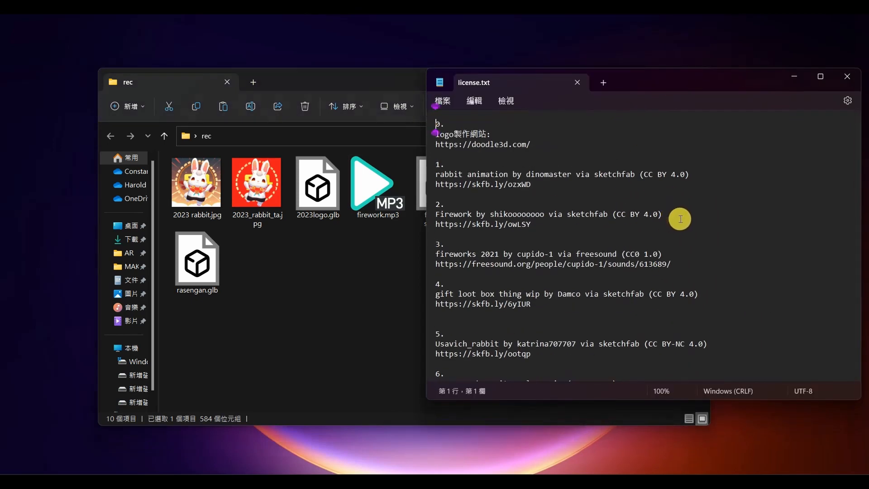
left_click_drag(742, 80, 742, 113)
left_click(335, 235)
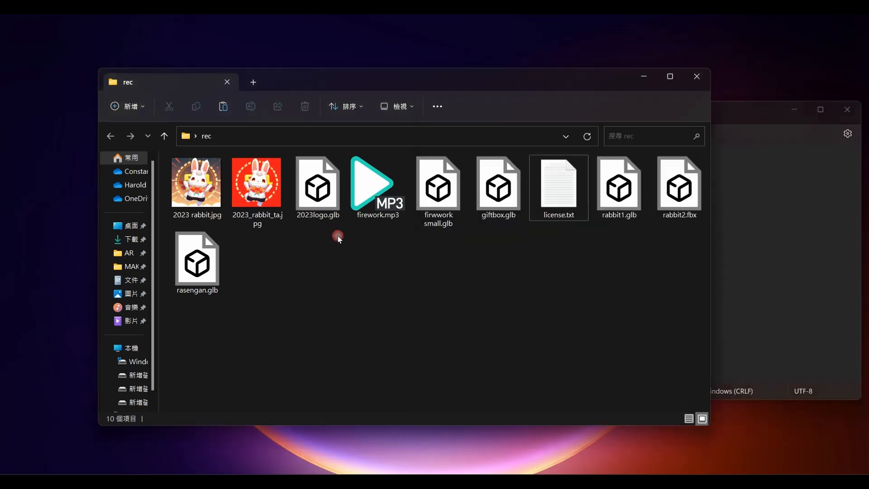
left_click(365, 205)
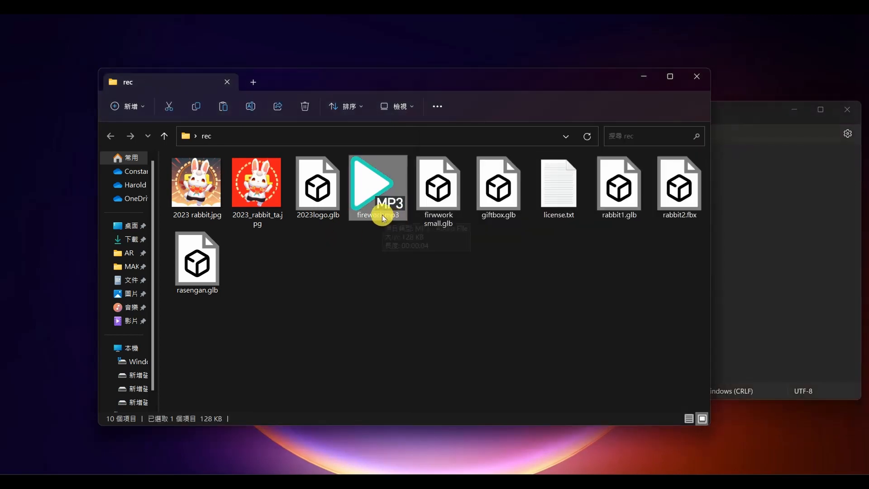
Step: Copy the Freesound link of the fireworks 2021 sound from license.txt and open it in the web browser
left_click(759, 219)
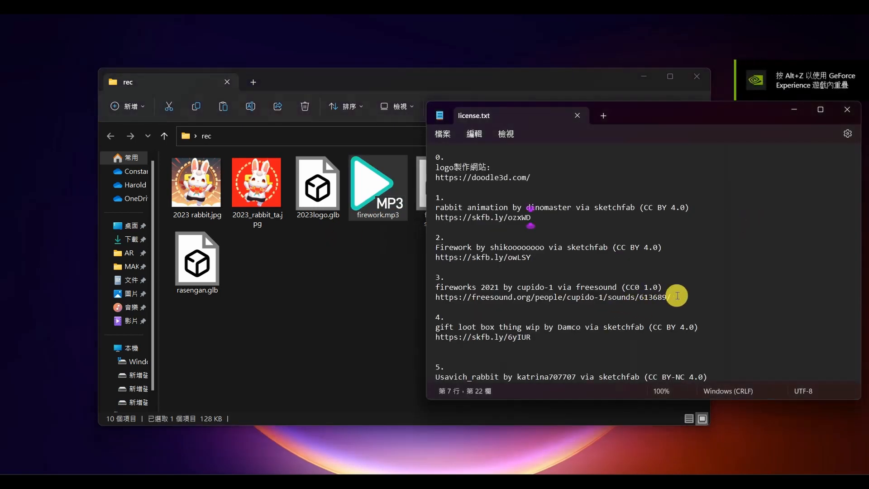
left_click_drag(672, 297, 444, 298)
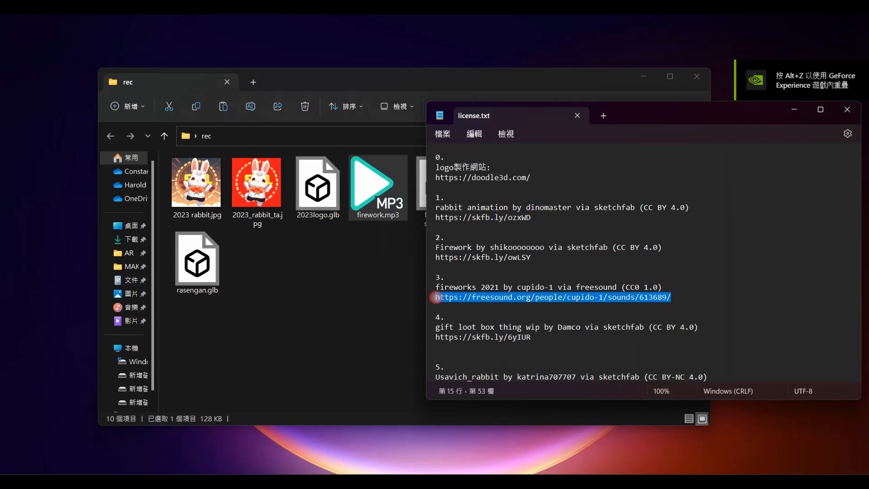
left_click(104, 458)
left_click(277, 39)
type("https://freesound.org/people/cupido-1/sounds/613689/")
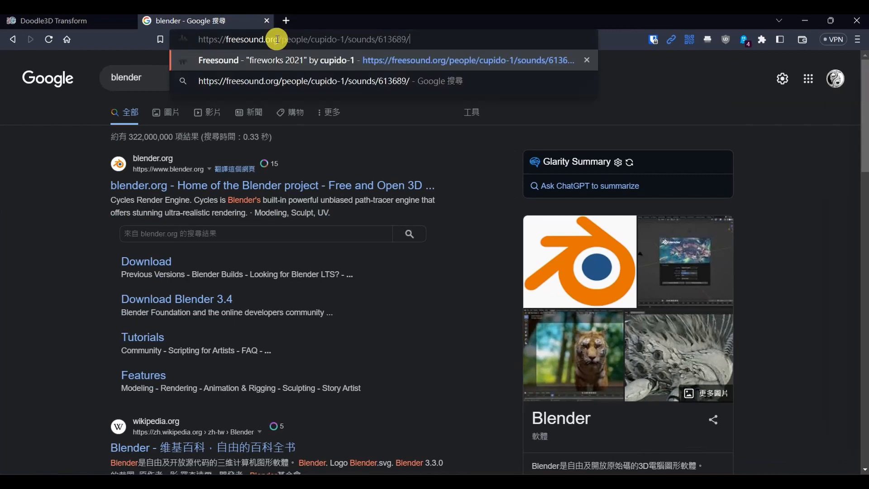
key("Return")
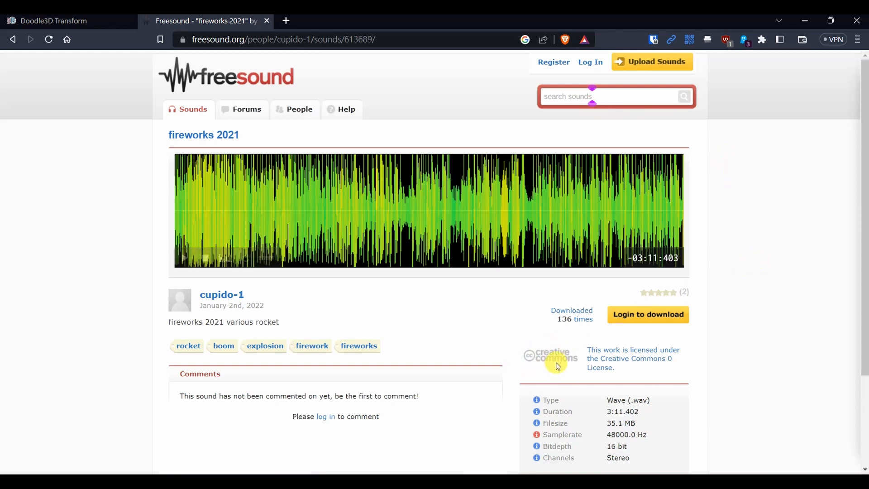
Step: Read the fireworks 2021 sound's Creative Commons 0 licence page, look over its download page, and return to license.txt
left_click(660, 365)
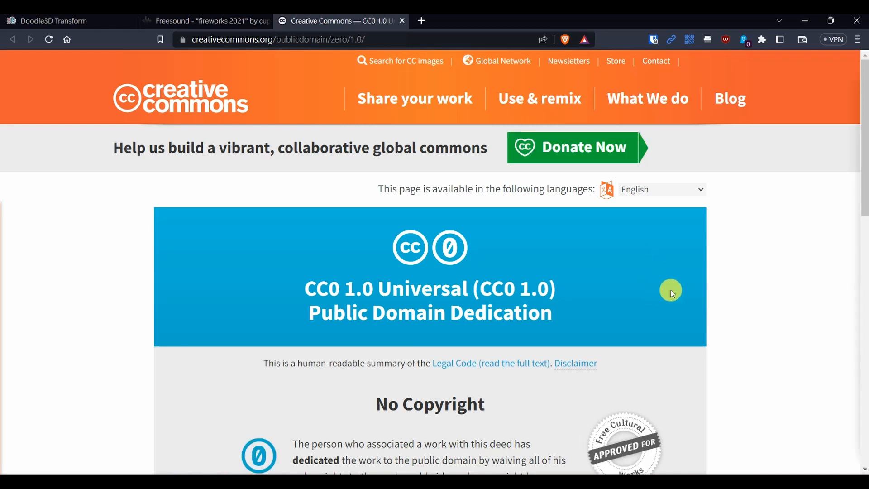
left_click(401, 21)
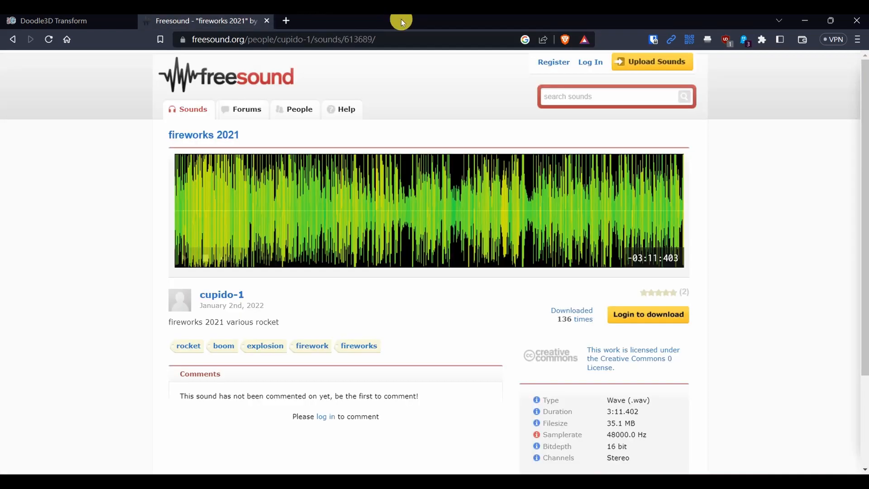
scroll(793, 266, "down", 1)
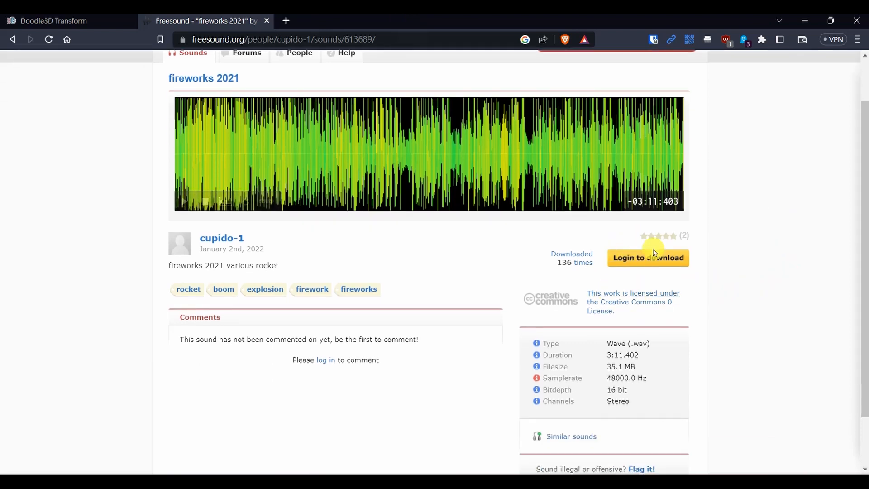
scroll(752, 276, "up", 1)
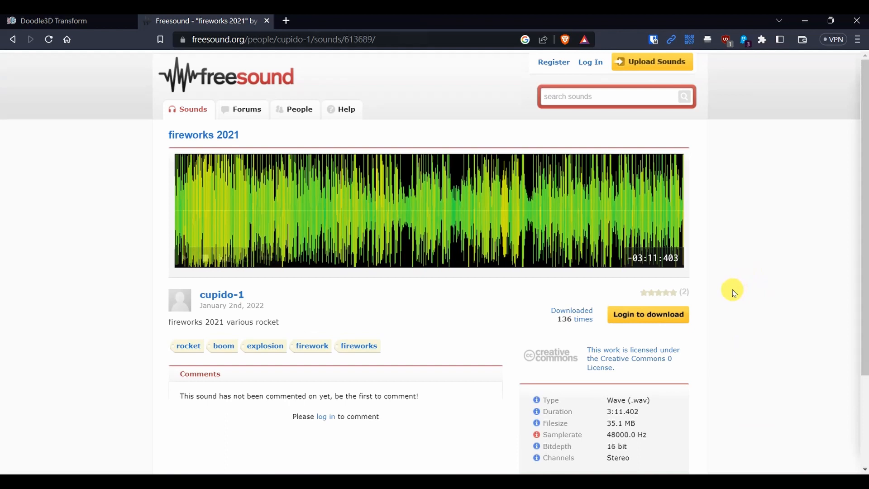
mouse_move(230, 229)
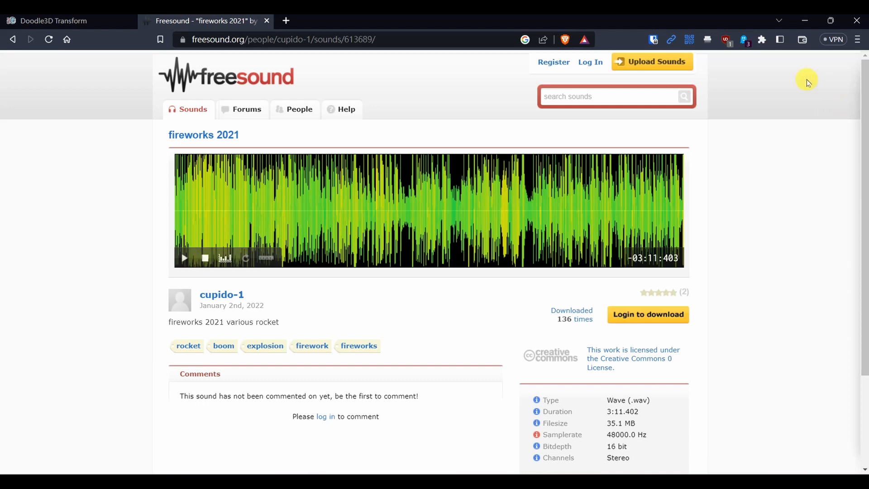
left_click(807, 20)
left_click(722, 284)
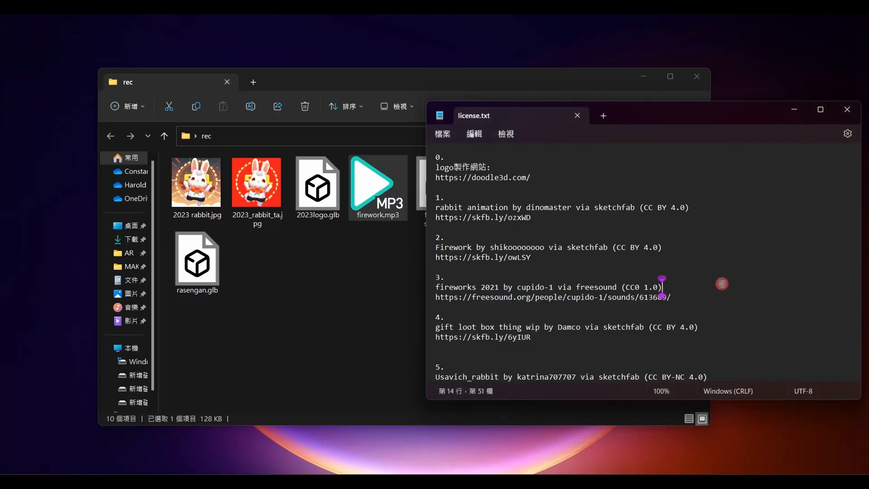
Step: Open firwwork small.glb from the rec folder in 3D Viewer, examine the animation from several angles, and close the viewer
left_click(372, 289)
left_click(445, 224)
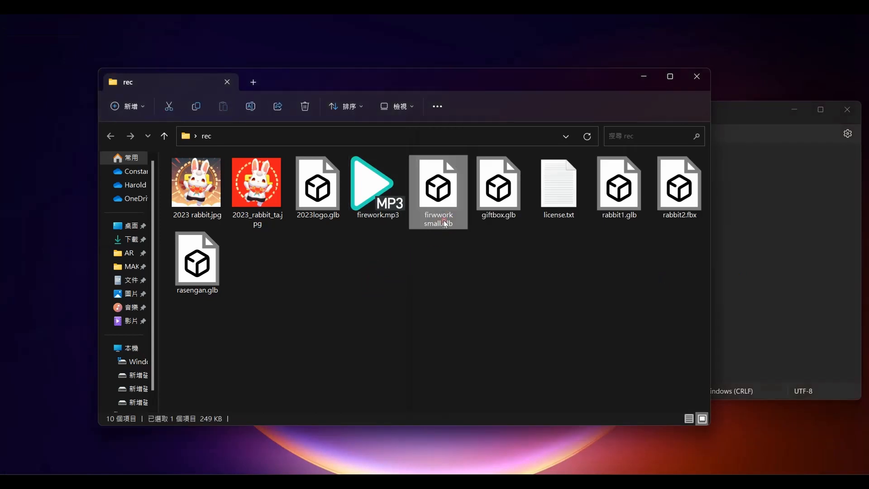
double_click(452, 196)
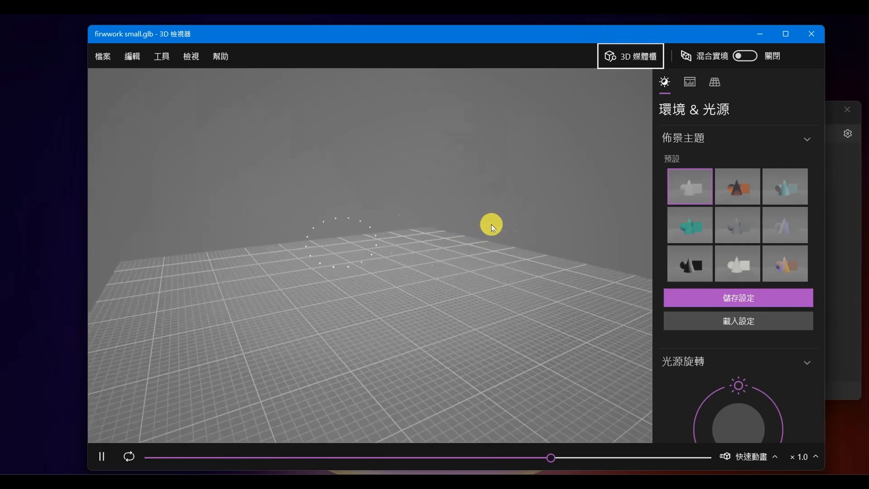
left_click_drag(493, 245, 462, 259)
left_click_drag(532, 222, 466, 261)
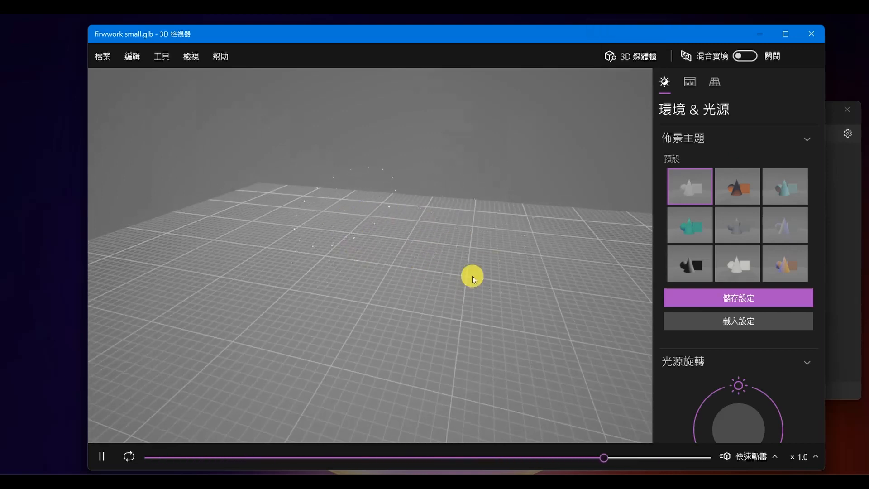
left_click(816, 36)
Step: Open giftbox.glb and rabbit1.glb one after the other in 3D Viewer, examine each model, and close the viewer
double_click(494, 189)
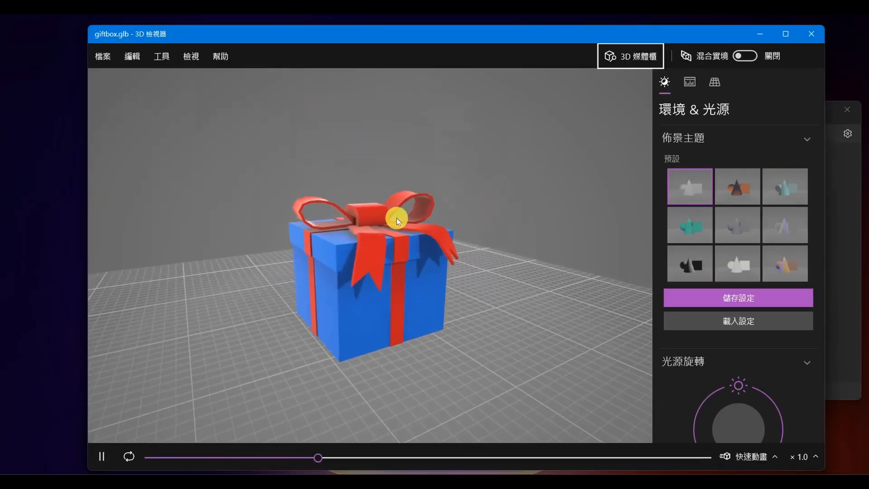
left_click(811, 33)
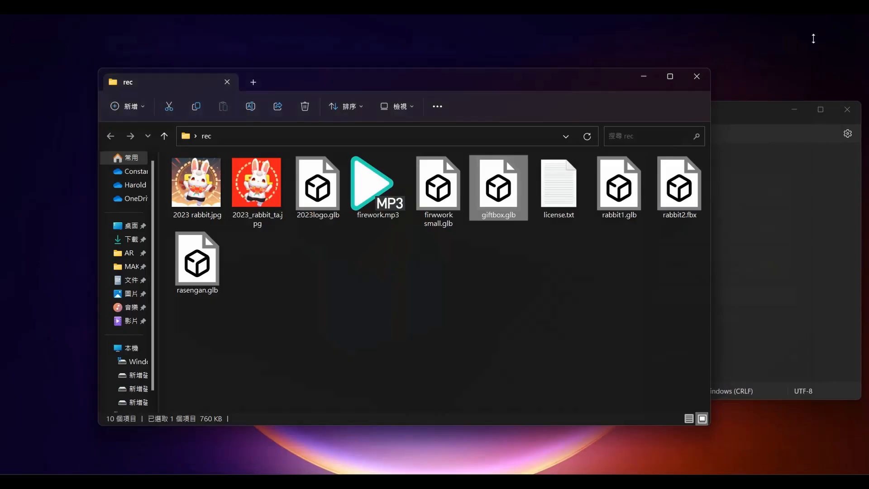
left_click(637, 191)
double_click(636, 190)
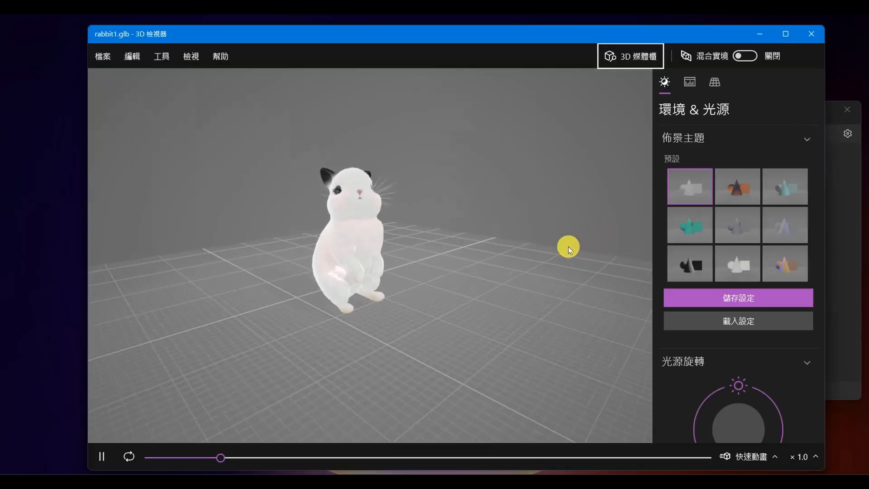
left_click_drag(485, 248, 538, 279)
left_click(808, 30)
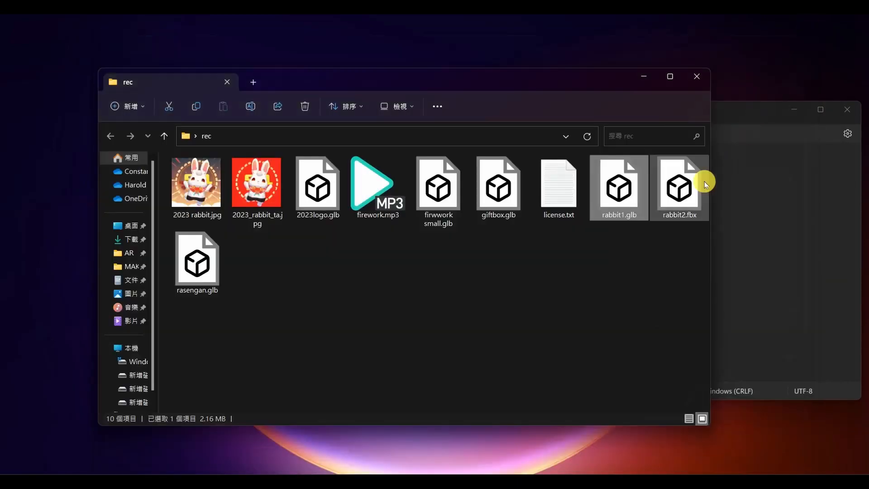
Step: Open rabbit2.fbx in 3D Viewer, examine the animated rabbit from the front, and close the viewer
left_click(675, 201)
double_click(675, 201)
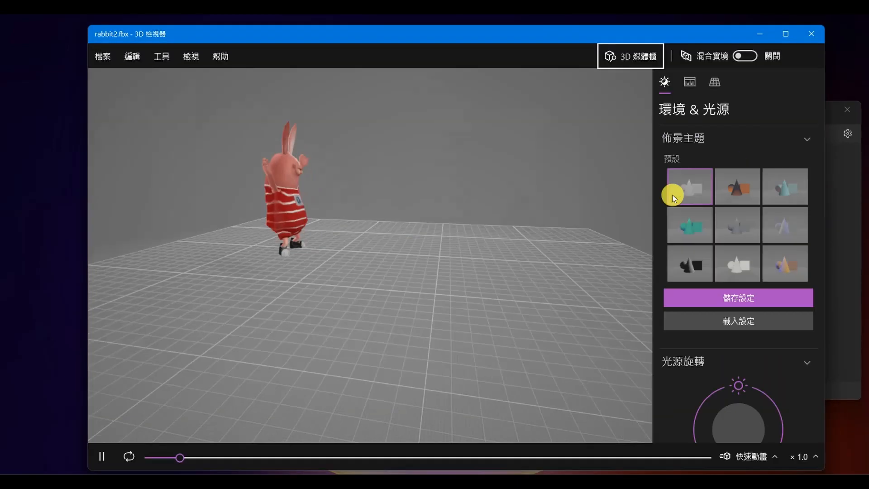
left_click_drag(485, 191, 467, 146)
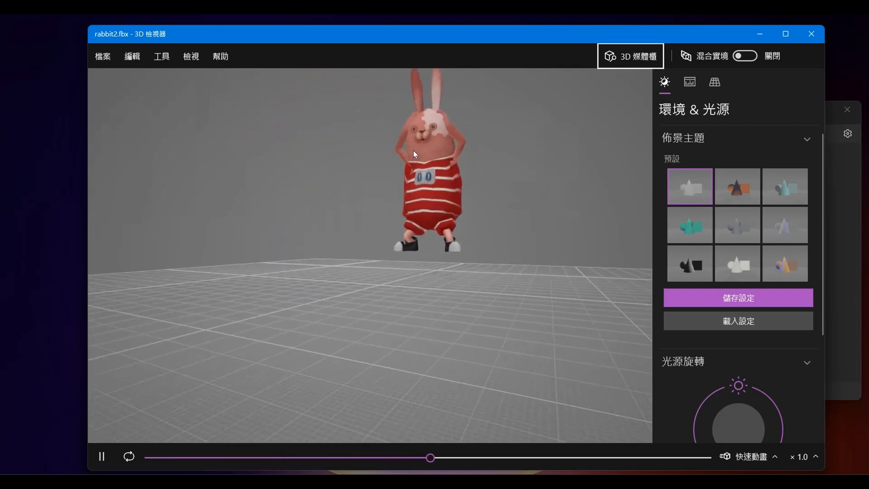
left_click(812, 33)
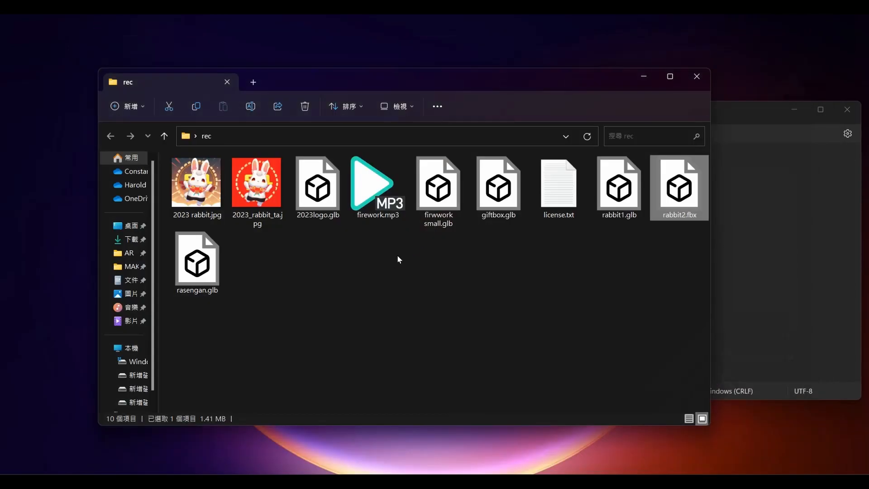
Step: Open rasengan.glb in 3D Viewer, examine the glowing sphere and its rings up close from several angles, and close the viewer
left_click(326, 264)
left_click(219, 264)
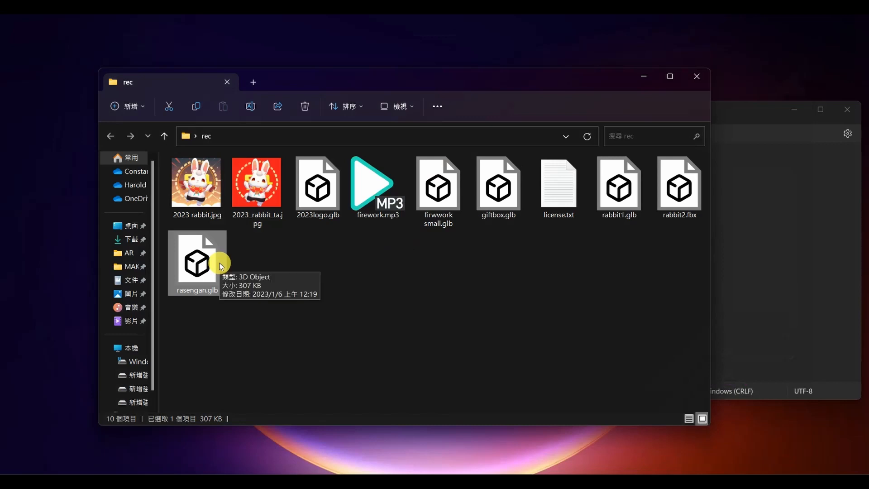
double_click(219, 262)
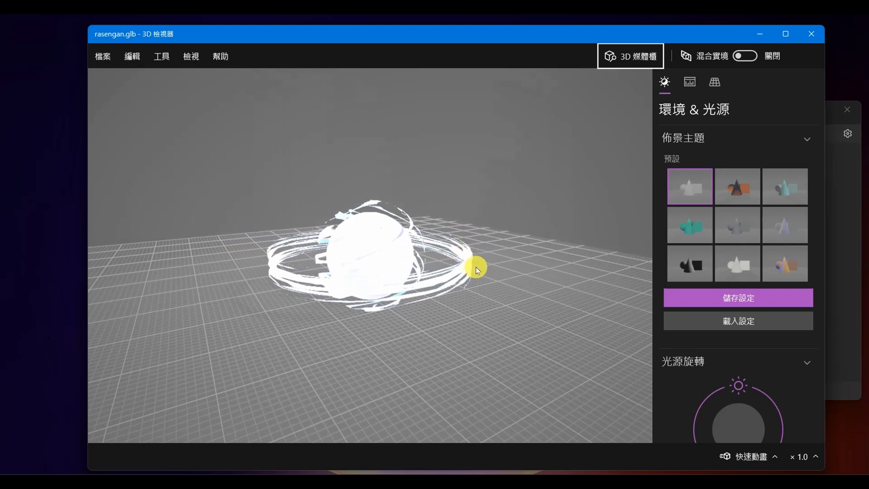
left_click_drag(528, 290, 384, 263)
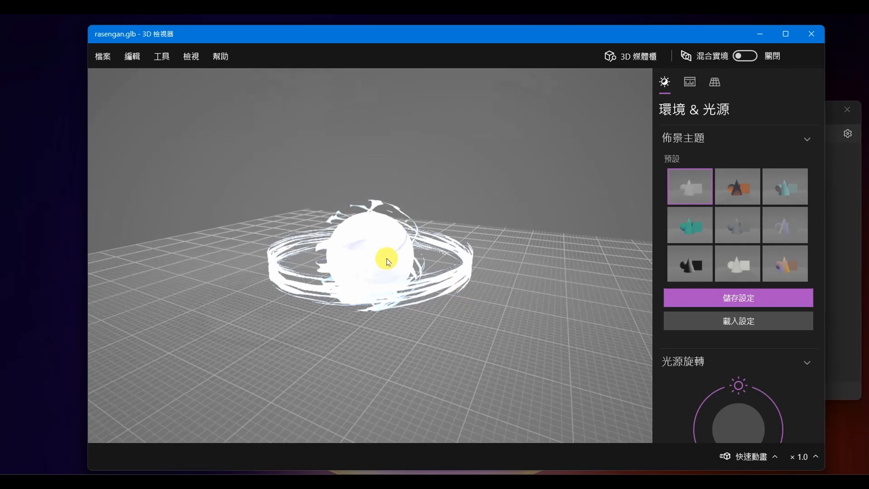
scroll(409, 302, "up", 5)
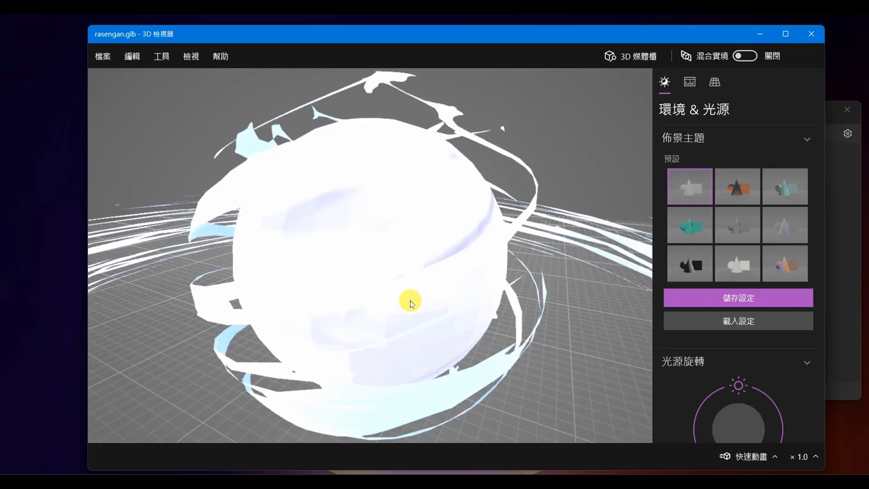
scroll(410, 302, "down", 6)
scroll(409, 290, "up", 2)
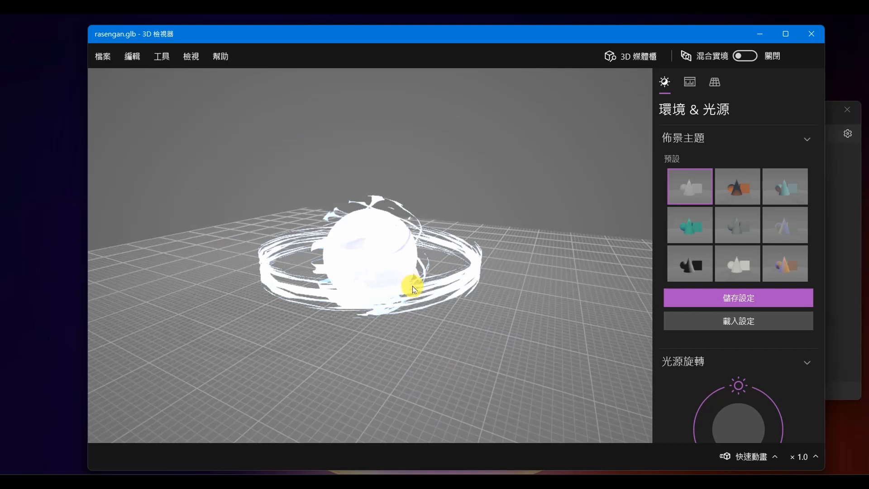
scroll(413, 286, "up", 3)
scroll(498, 254, "up", 3)
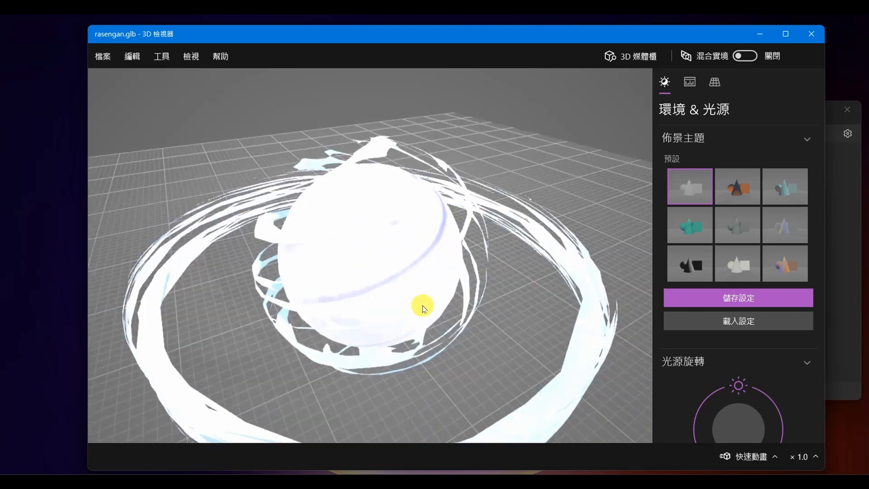
left_click_drag(422, 309, 392, 294)
left_click_drag(416, 257, 443, 283)
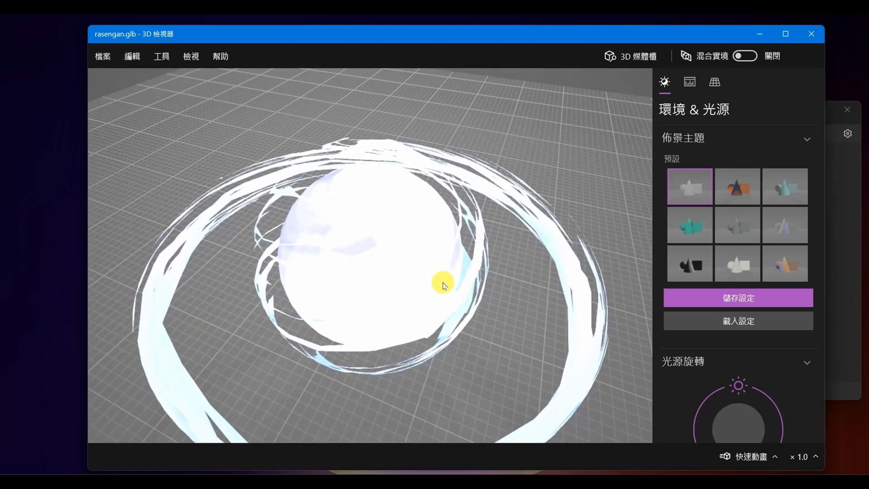
left_click_drag(407, 310, 482, 300)
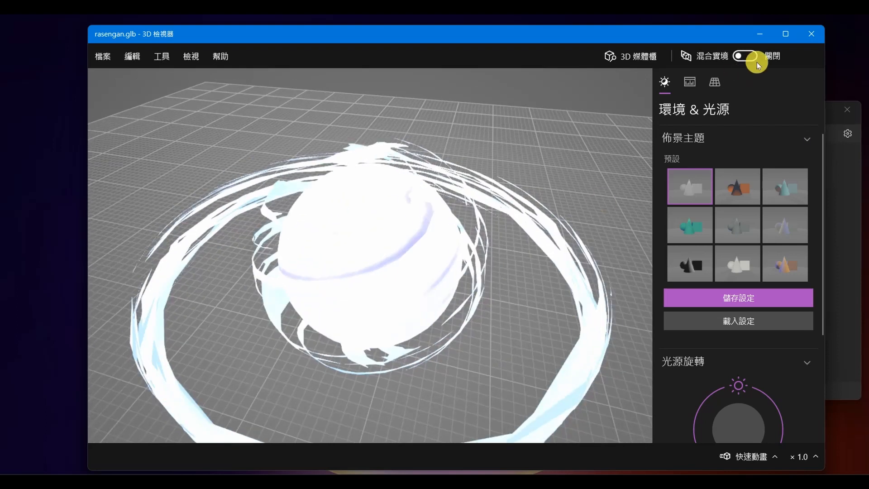
left_click(821, 34)
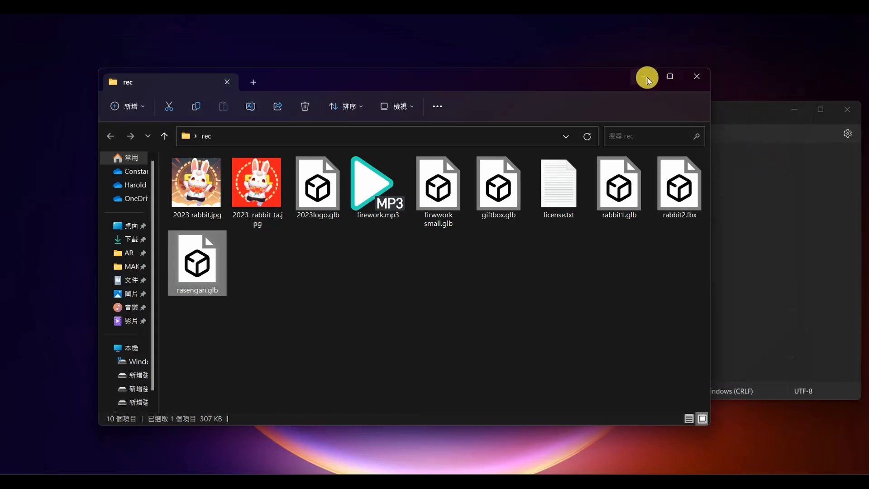
Step: Launch MAKAR and start building a new project
key("super")
type("makar")
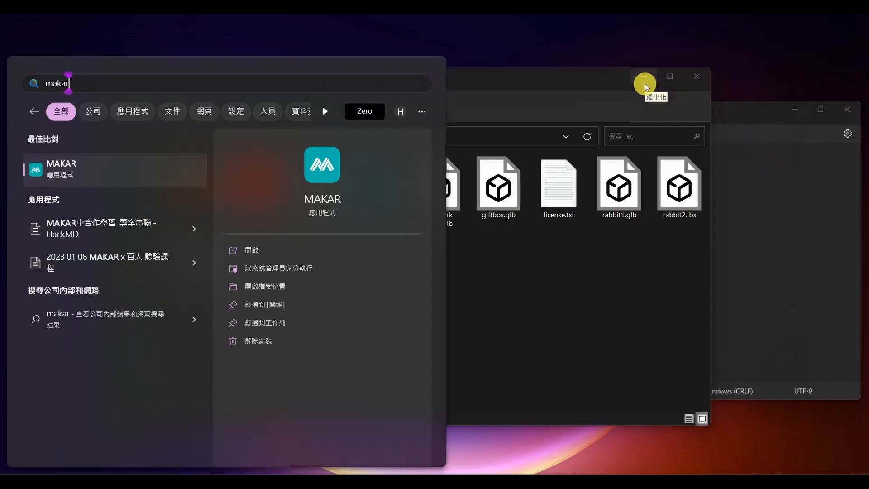
key("Return")
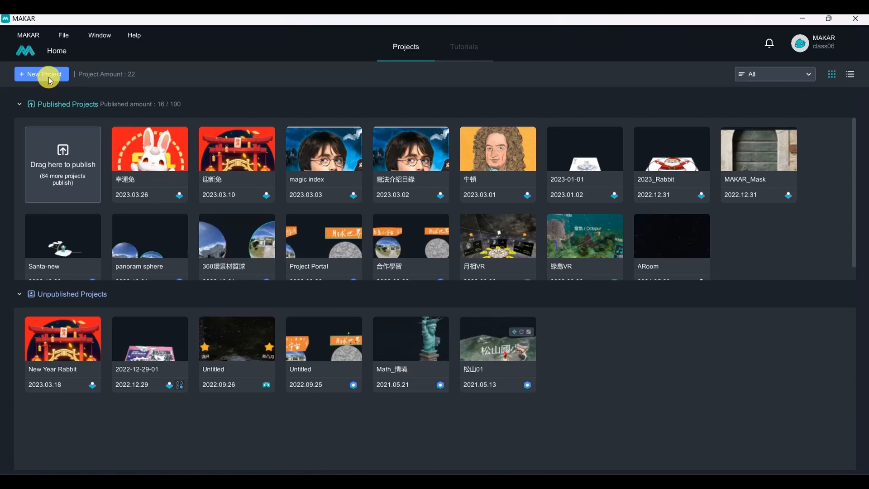
left_click(48, 75)
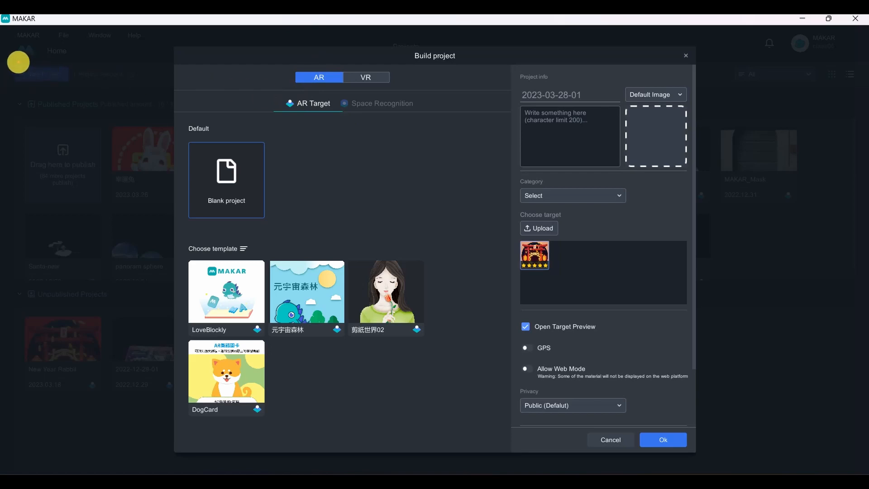
key("ctrl+2")
left_click_drag(12, 62, 86, 86, "ctrl")
left_click_drag(284, 67, 345, 87, "ctrl")
left_click_drag(272, 97, 339, 120, "ctrl")
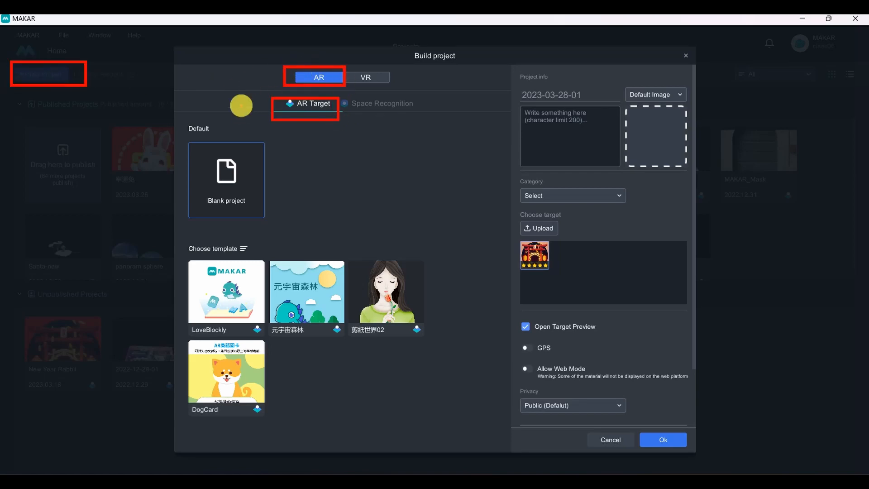
mouse_move(105, 75)
left_mouse_down("ctrl+shift")
mouse_move(249, 78)
mouse_move(98, 77)
left_mouse_up("ctrl+shift")
key("ctrl+z")
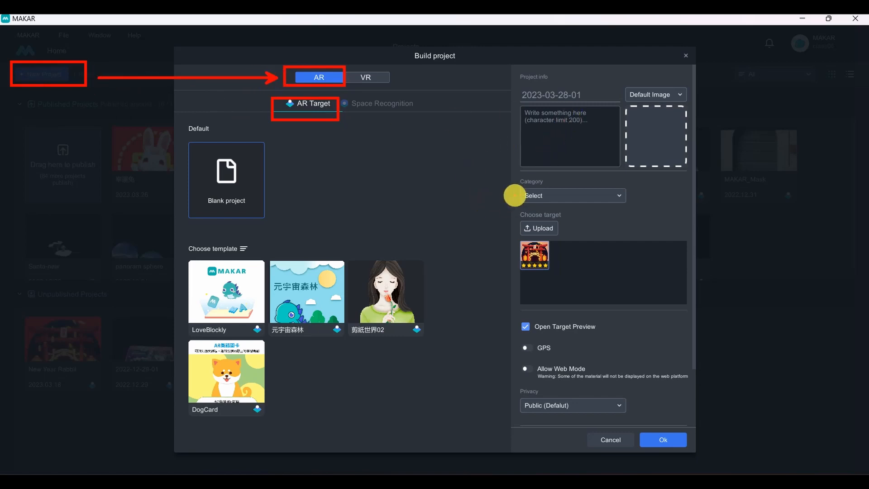
left_click_drag(498, 174, 677, 213, "ctrl")
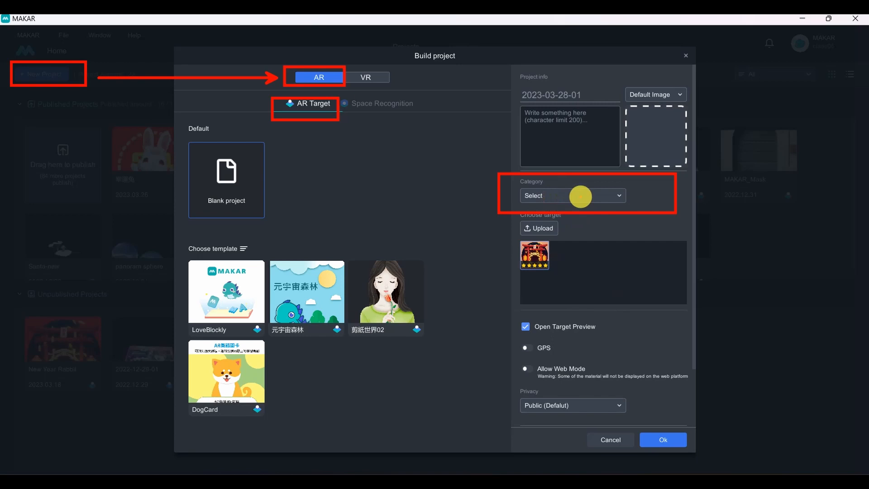
Step: Name the new AR target project Lucky Rabbit and set its category to Art and design
key("Escape")
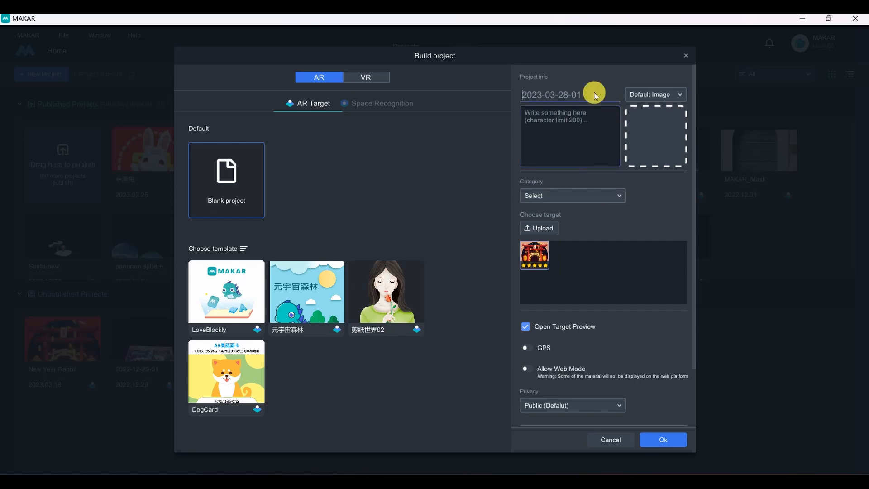
type("L")
type("iu")
key("BackSpace")
key("BackSpace")
type("ucky Rabbit")
left_click(610, 197)
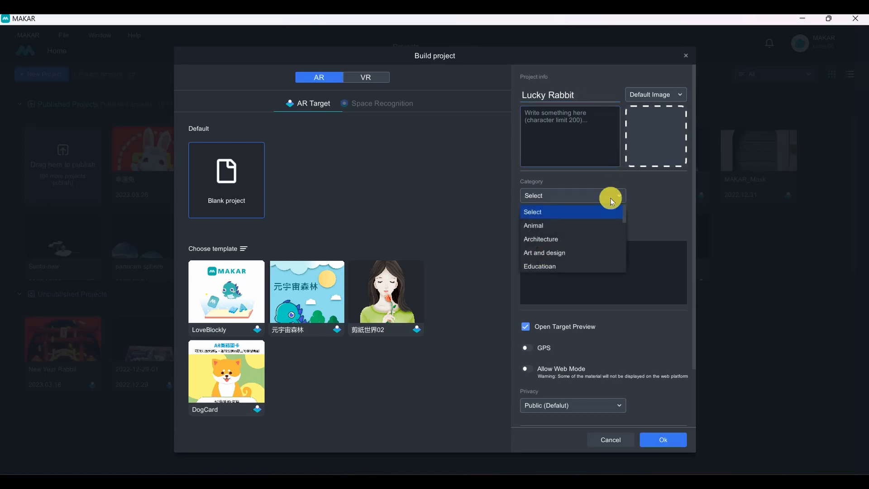
left_click(594, 251)
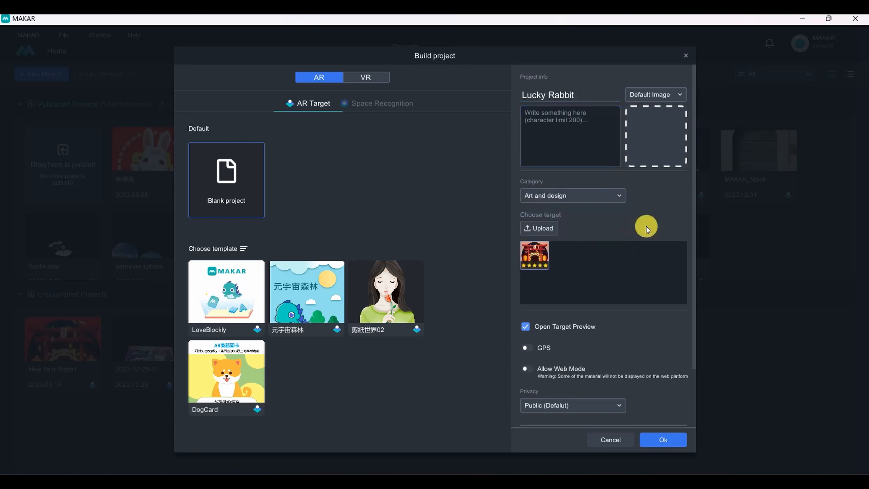
Step: Upload 2023 rabbit.jpg from the rec folder as the project's image target
left_click(555, 223)
left_click(195, 132)
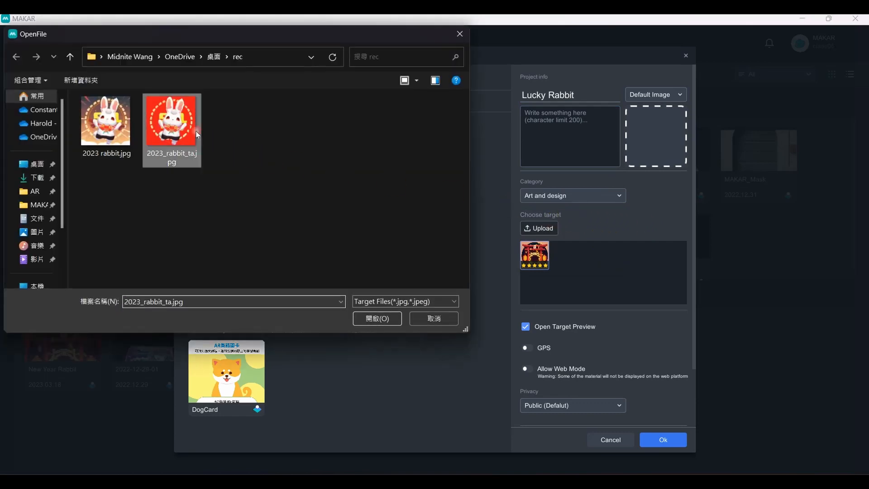
left_click(93, 117)
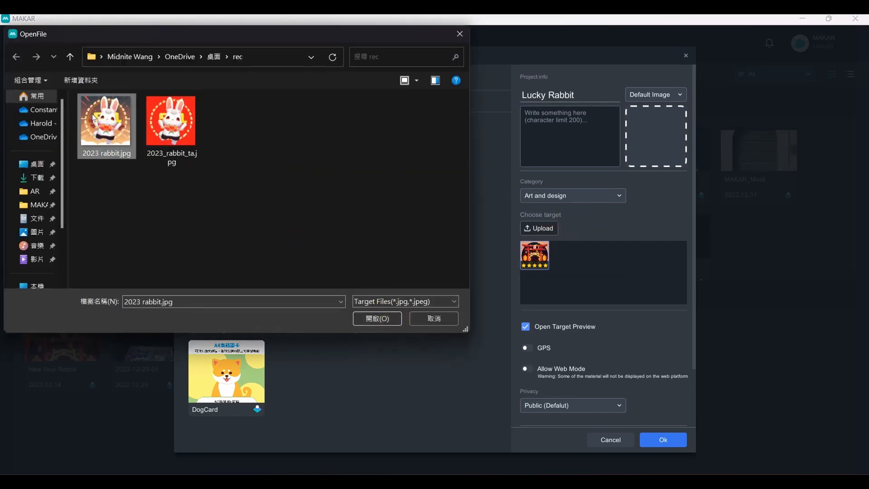
left_click(376, 318)
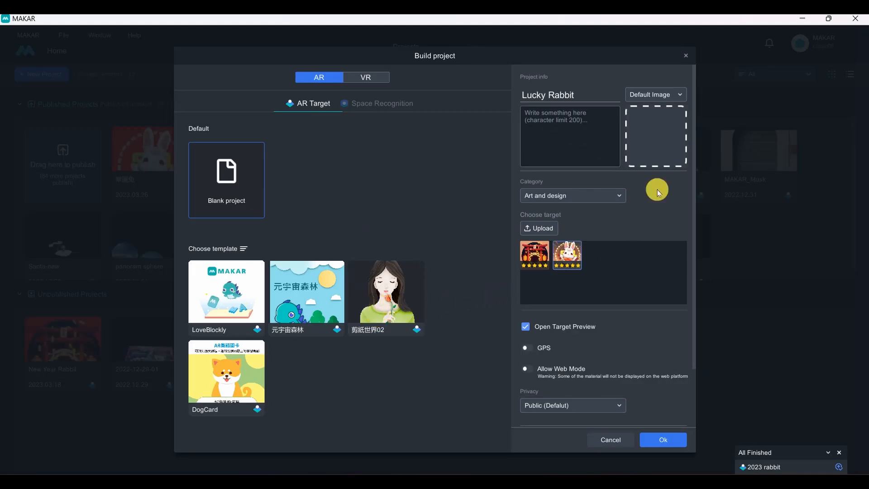
Step: Give the project the custom cover image 2023_rabbit_ta.jpg and create the project
left_click(676, 94)
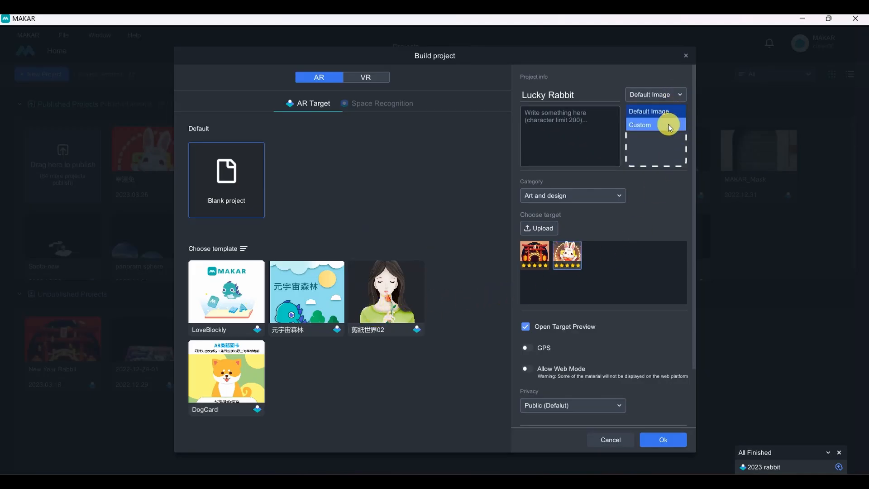
left_click(669, 125)
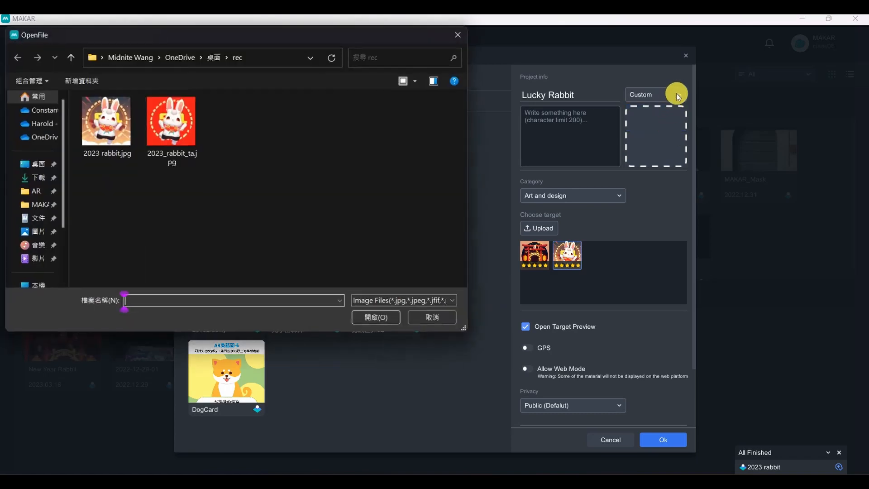
left_click(184, 124)
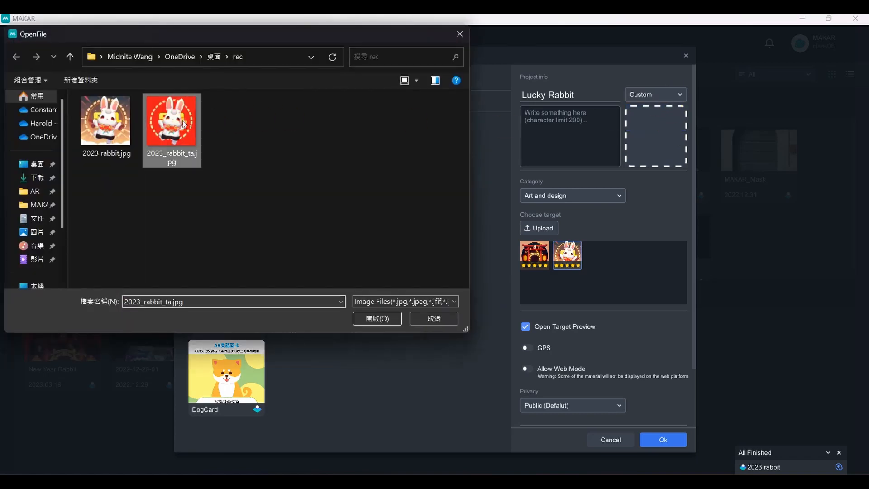
left_click(380, 318)
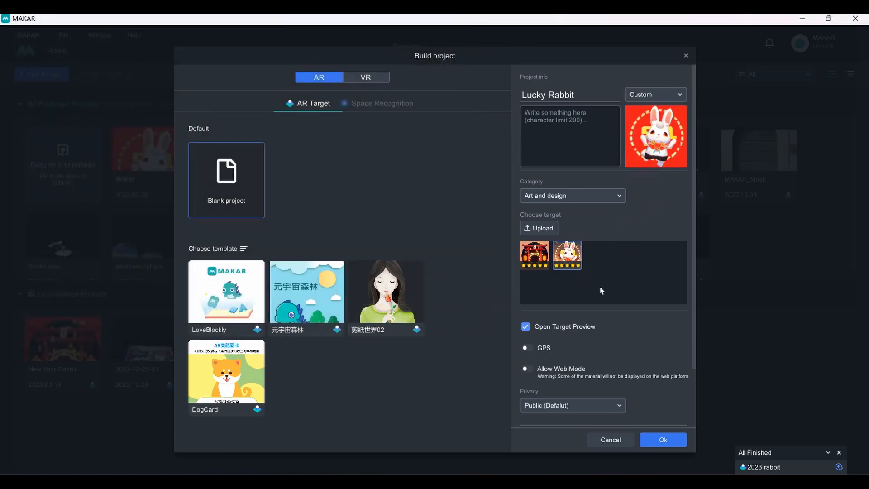
left_click(672, 446)
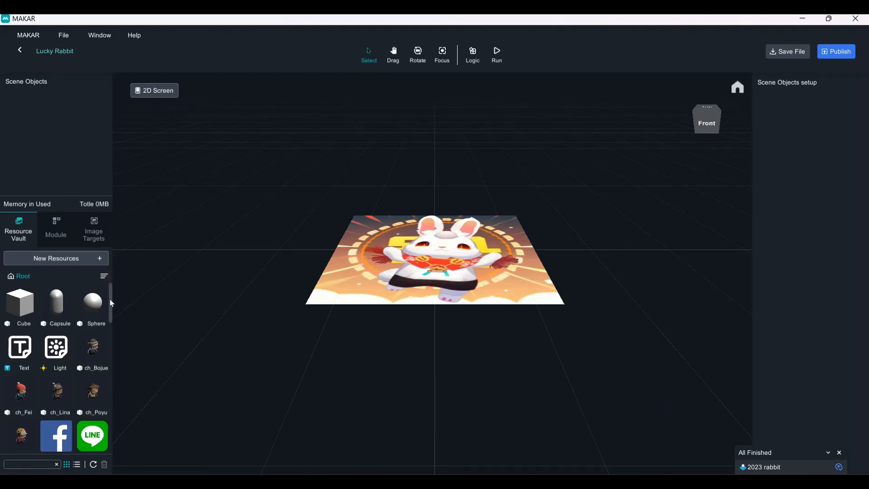
Step: Create a new folder in the root of the Resource Vault and name it LuckyRabbit
mouse_move(110, 299)
left_mouse_down()
mouse_move(125, 373)
mouse_move(111, 294)
left_mouse_up()
left_click_drag(112, 294, 123, 433)
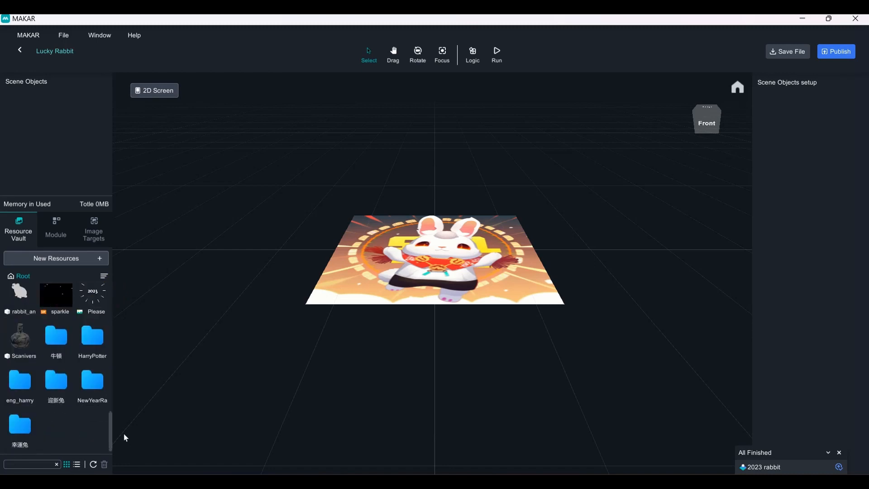
right_click(77, 441)
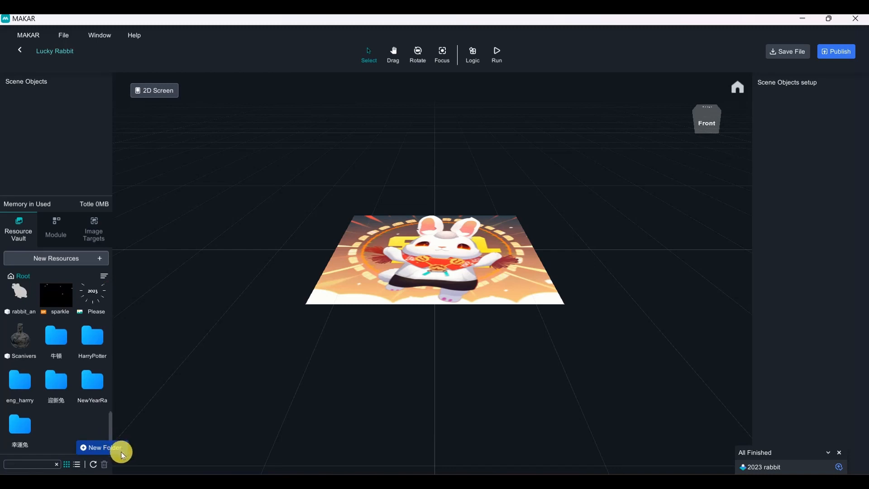
left_click(63, 399)
left_click(66, 262)
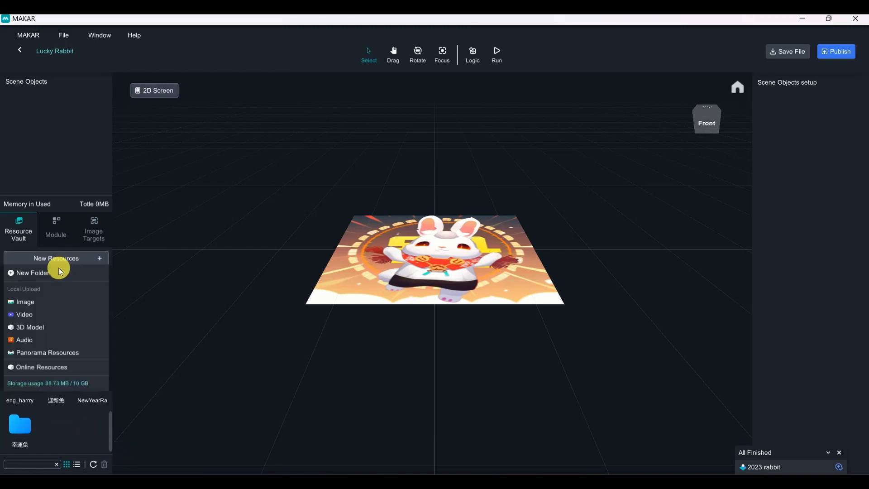
left_click(52, 273)
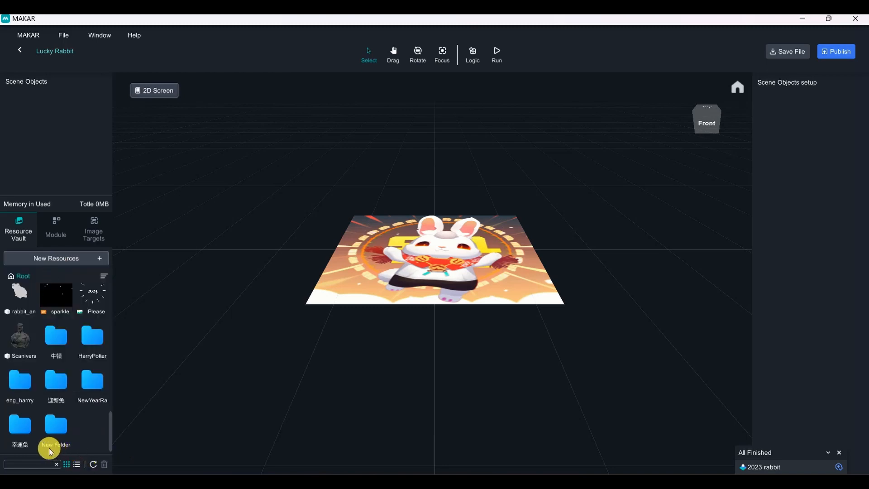
double_click(61, 444)
key("BackSpace")
type("LuckyRabbit")
left_click(167, 433)
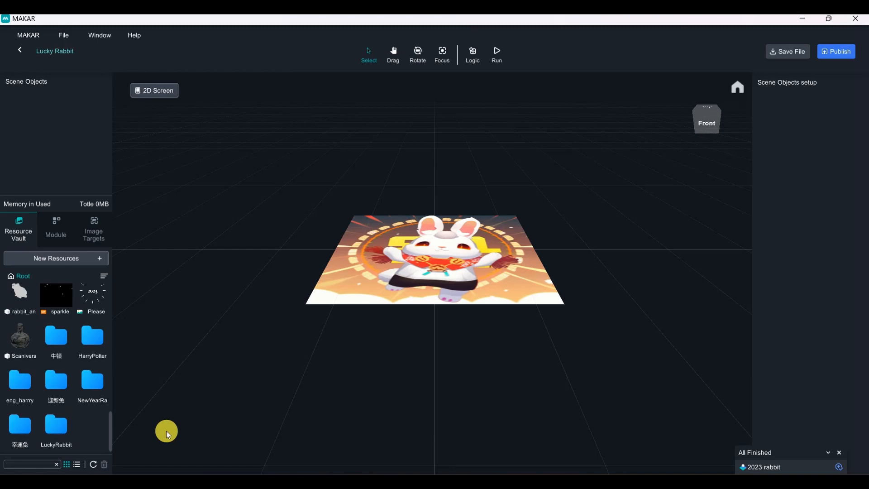
Step: Open the LuckyRabbit folder, go back to the vault's root, and open the folder again
double_click(56, 426)
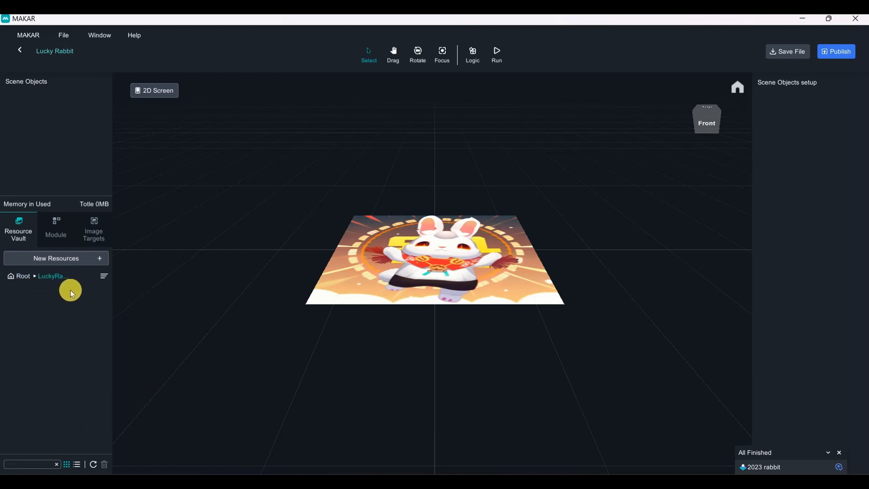
left_click(22, 276)
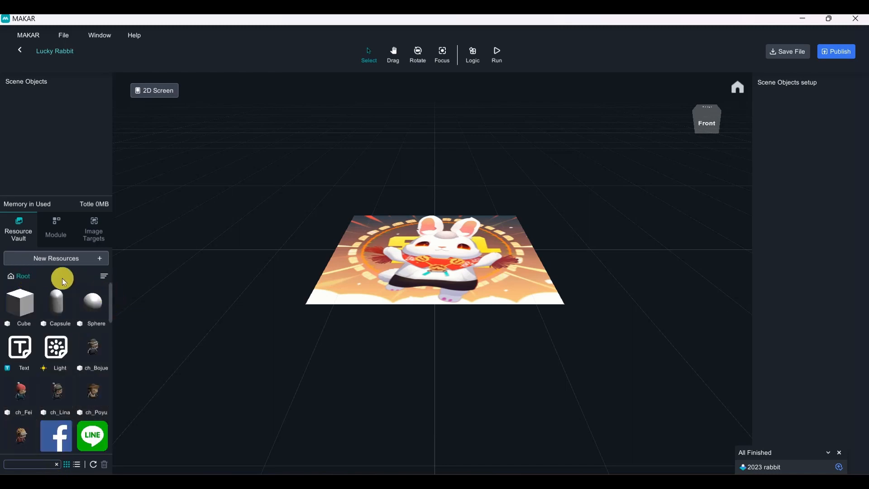
left_click_drag(111, 294, 100, 380)
scroll(103, 384, "down", 5)
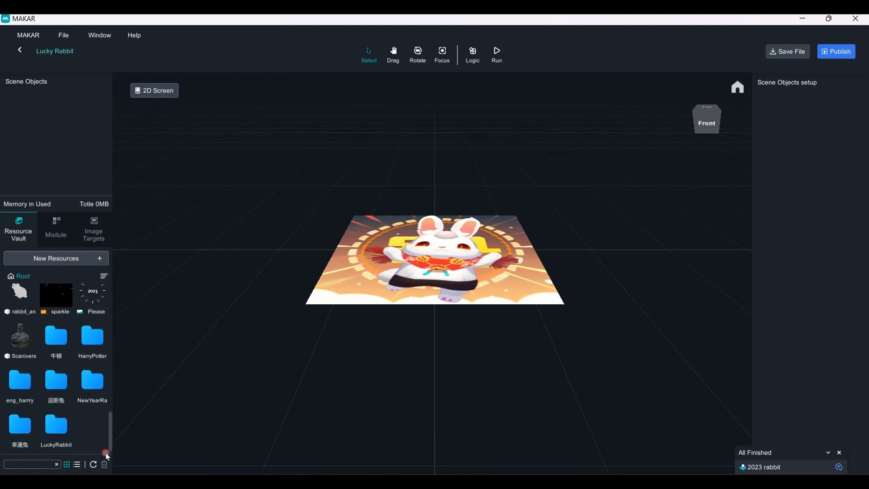
double_click(58, 423)
Step: Upload 2023logo.glb, firwwork small.glb, giftbox.glb, rabbit1.glb, rabbit2.fbx and rasengan.glb to the LuckyRabbit folder as 3D models and collapse the upload list
left_click(60, 254)
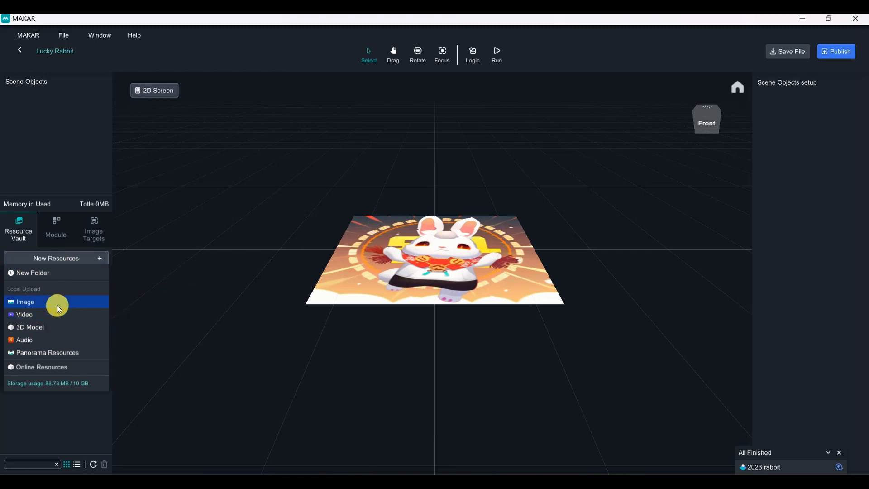
left_click(49, 327)
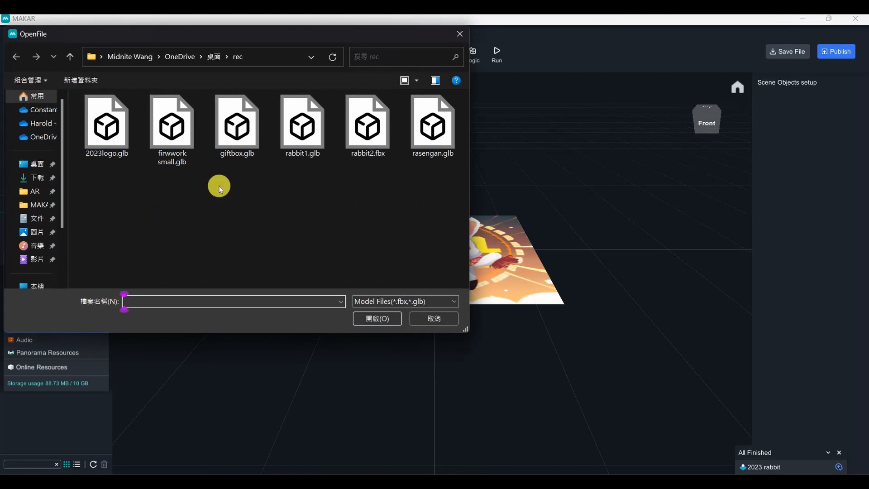
left_click_drag(428, 189, 89, 111)
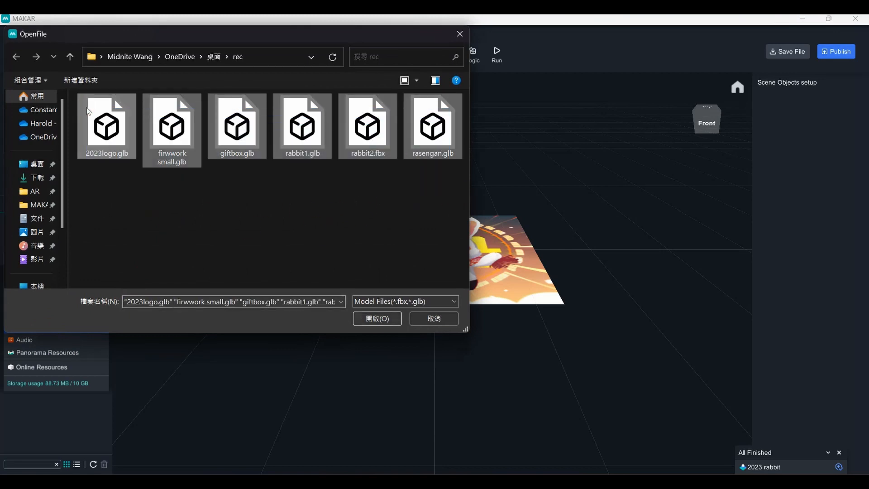
left_click(375, 317)
left_click(156, 352)
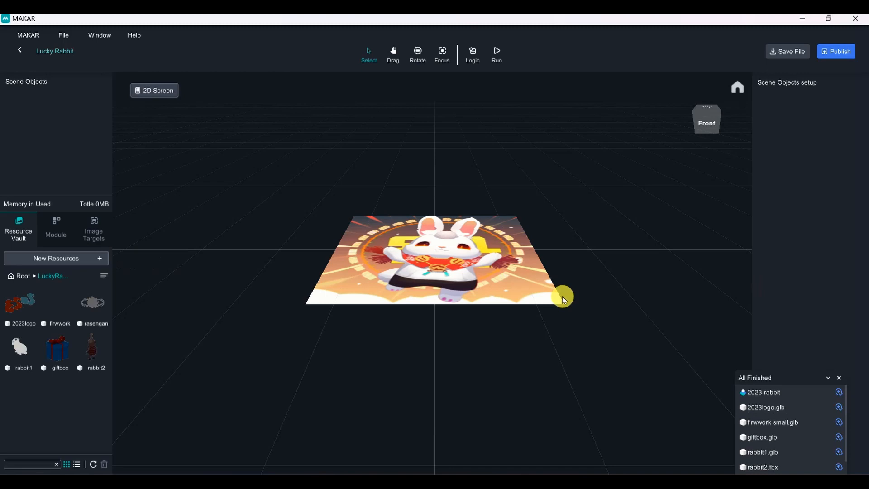
left_click(828, 378)
Step: Upload the audio file firework.mp3 to the LuckyRabbit folder and collapse the upload list
left_click(58, 258)
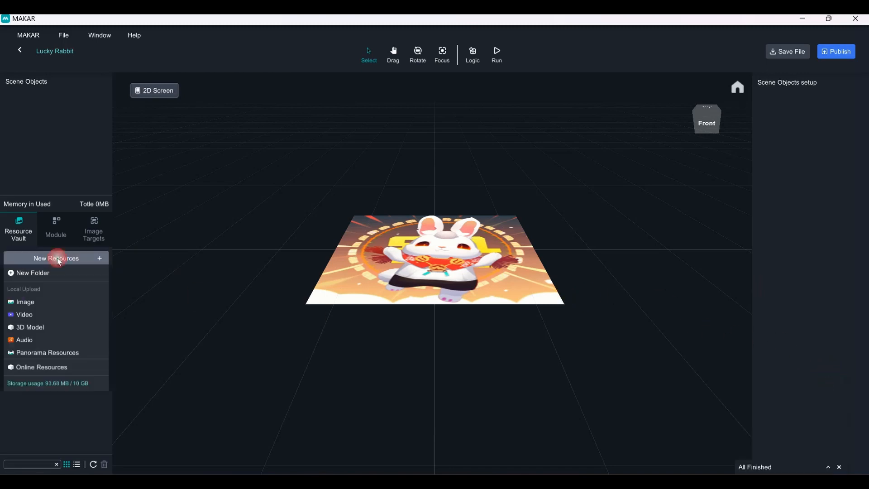
left_click(64, 339)
left_click(121, 113)
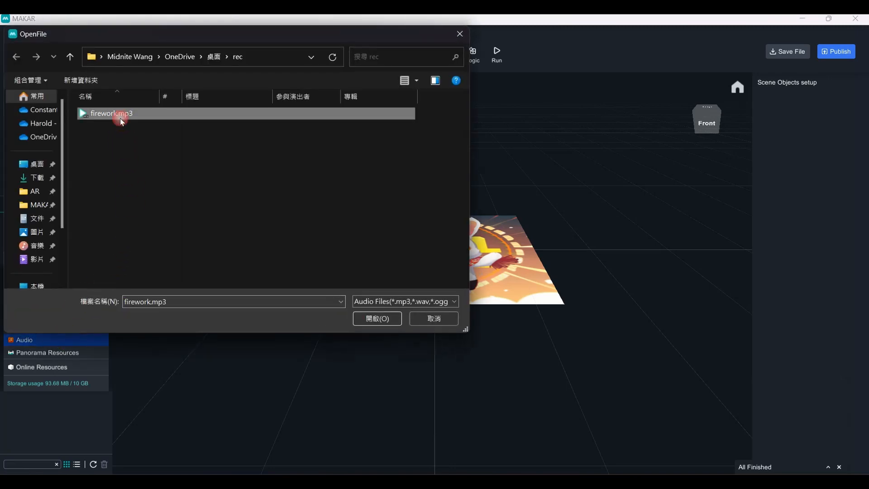
left_click(380, 319)
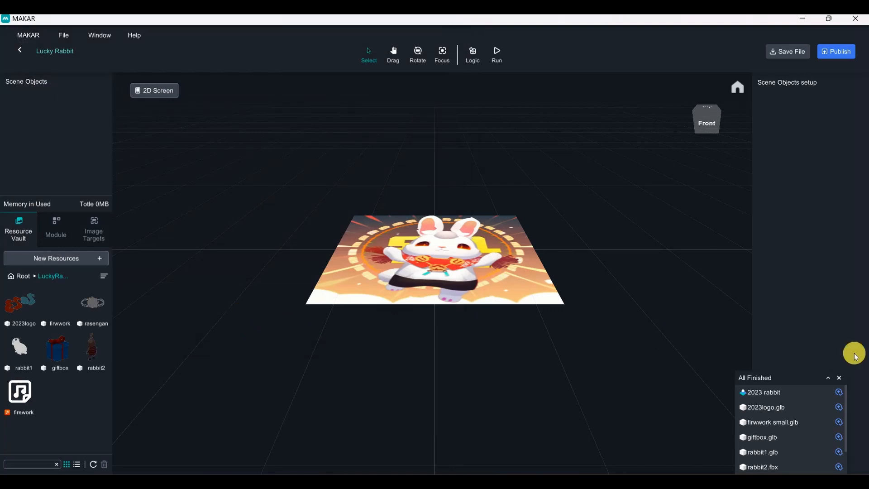
left_click(829, 376)
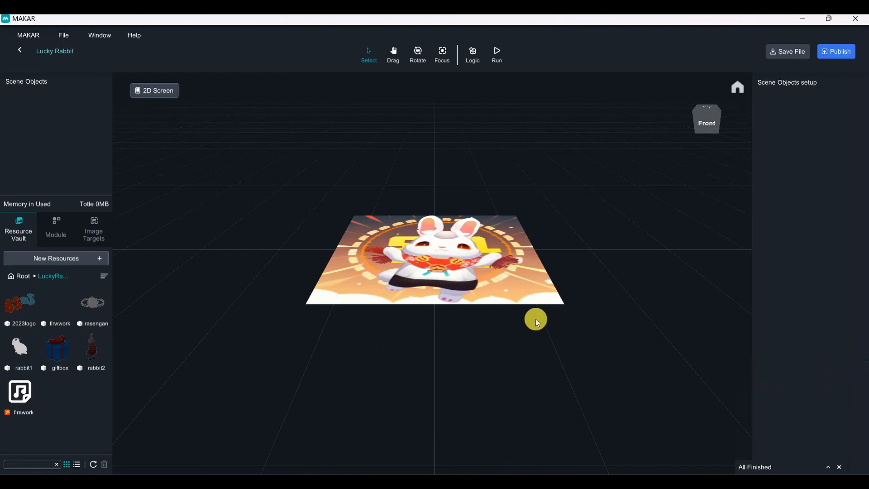
middle_click_drag(509, 244, 552, 284)
scroll(554, 283, "up", 4)
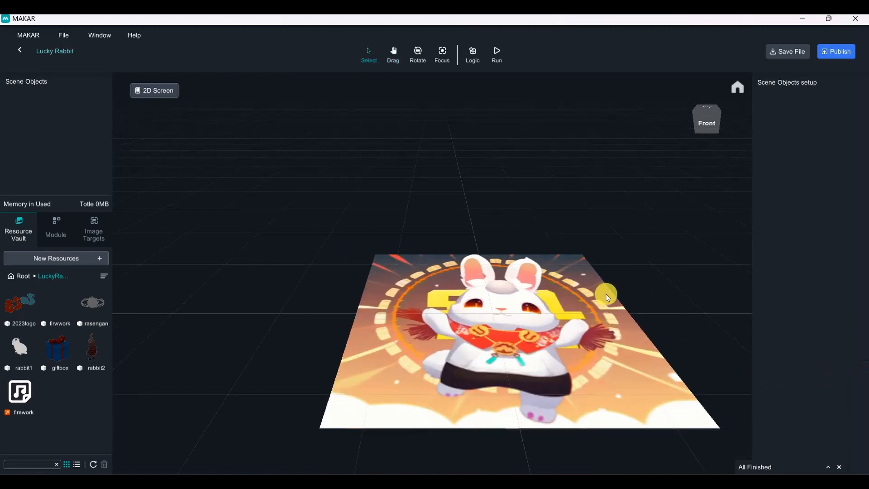
right_click_drag(607, 295, 601, 283)
middle_click_drag(601, 283, 595, 266)
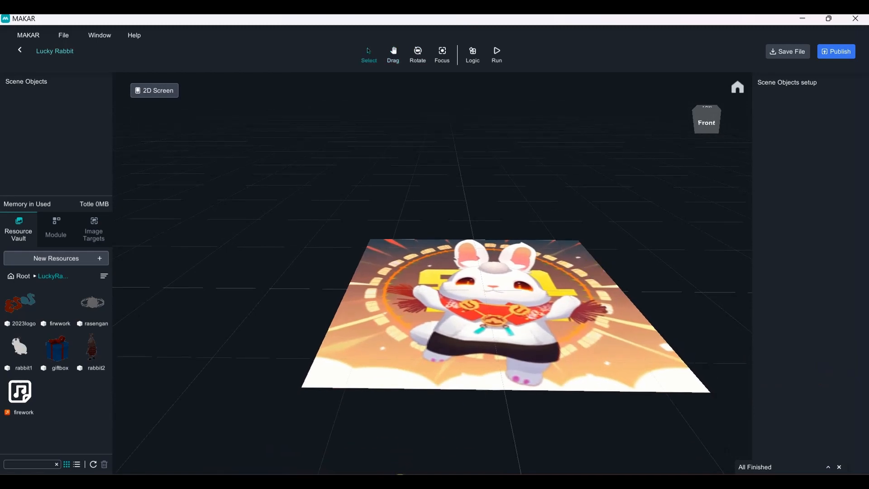
Step: Switch to PotPlayer, review the gift box sequence in 幸運兔.mp4 in short stretches from 9 to 16 seconds, rewind to 9 seconds and minimize the player
left_click(432, 481)
left_click(87, 443)
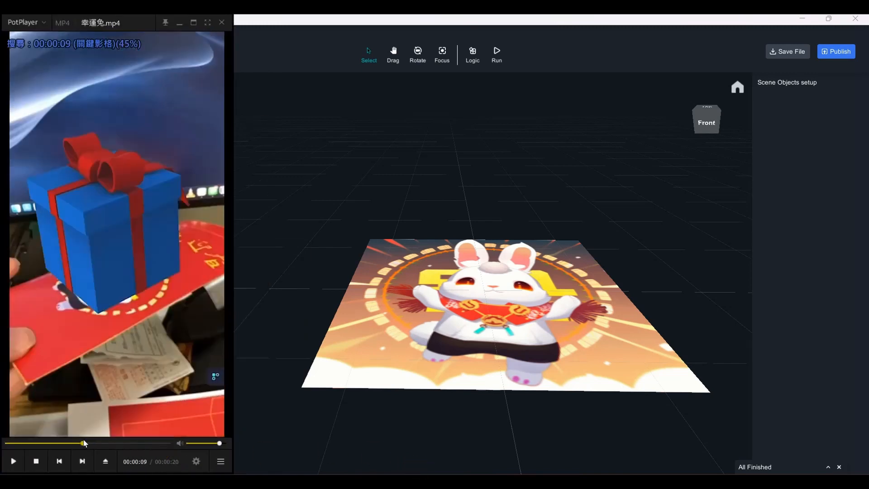
left_click(9, 465)
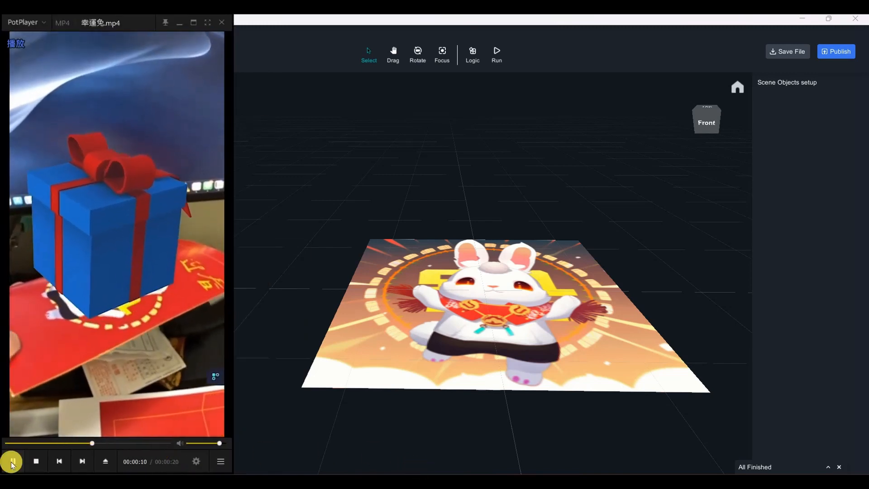
left_click(11, 464)
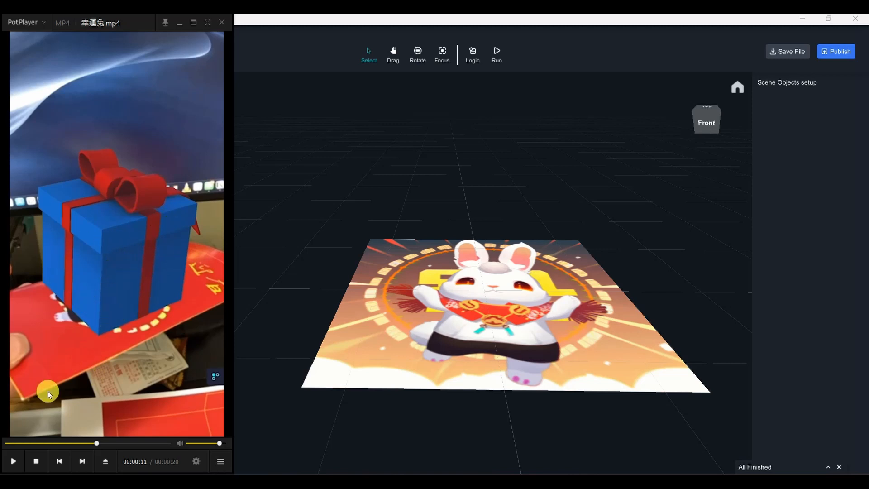
left_click(11, 461)
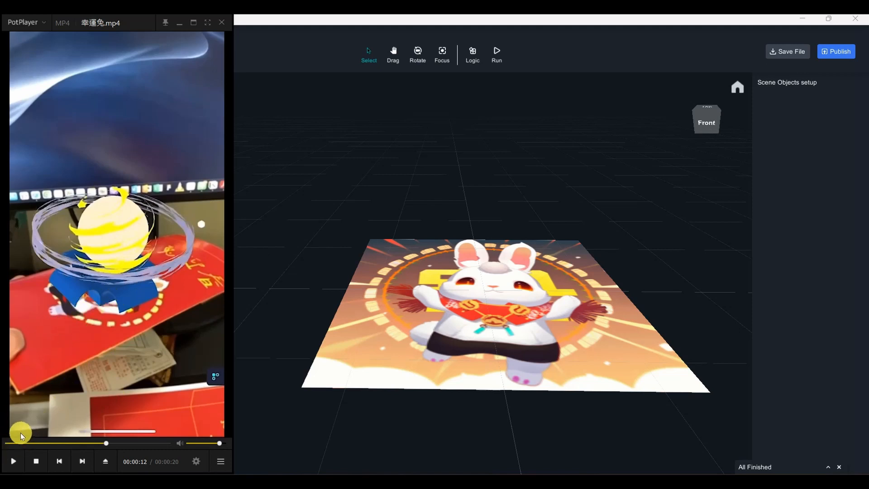
left_click(12, 461)
left_click(12, 461)
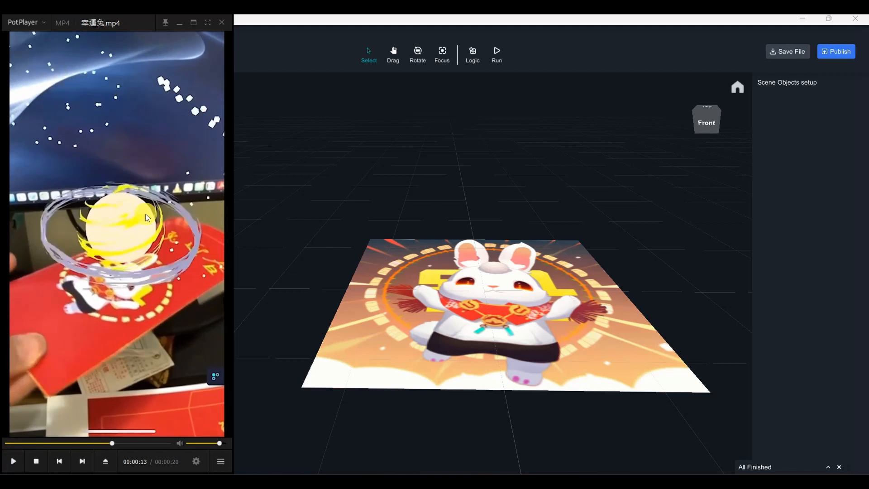
left_click(13, 462)
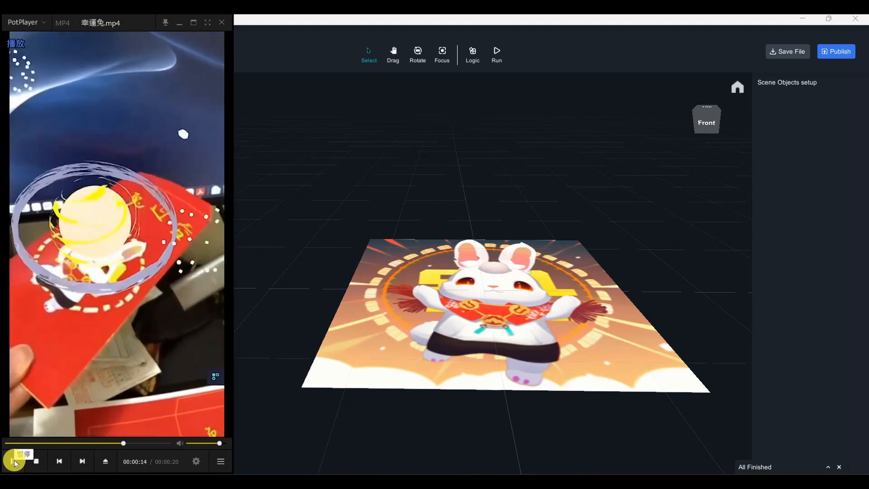
left_click(13, 461)
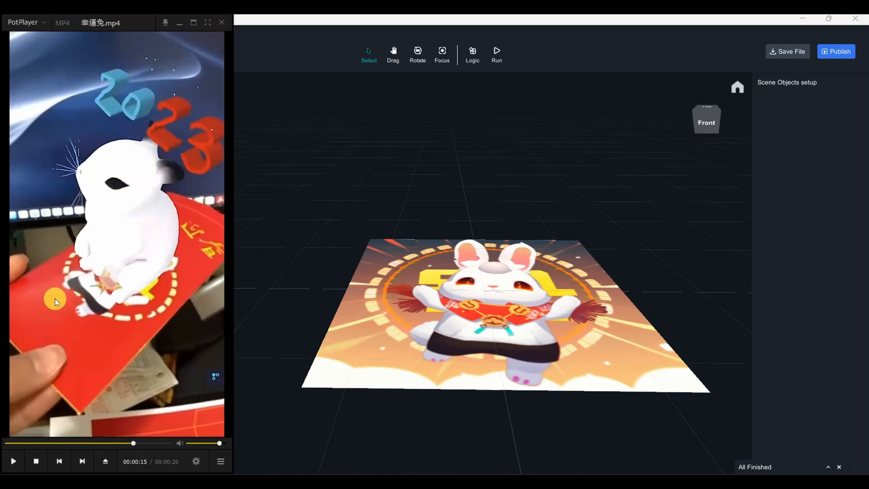
left_click(12, 461)
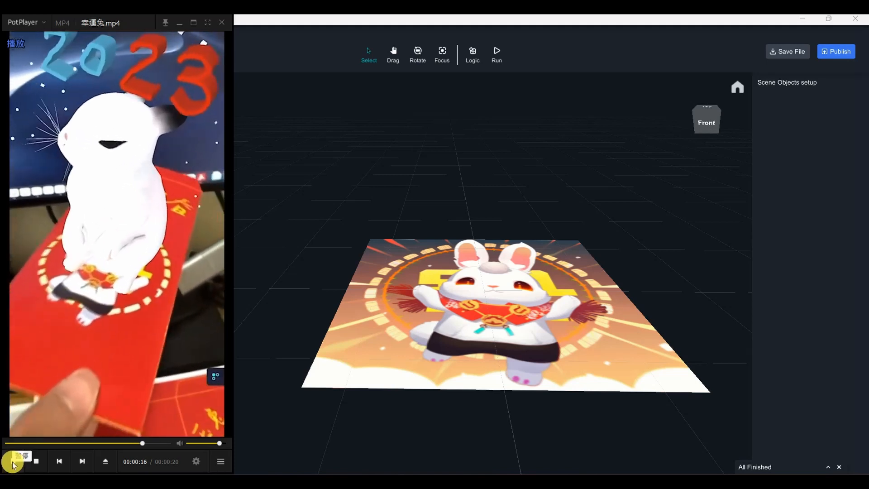
left_click(12, 461)
left_click_drag(113, 446, 87, 444)
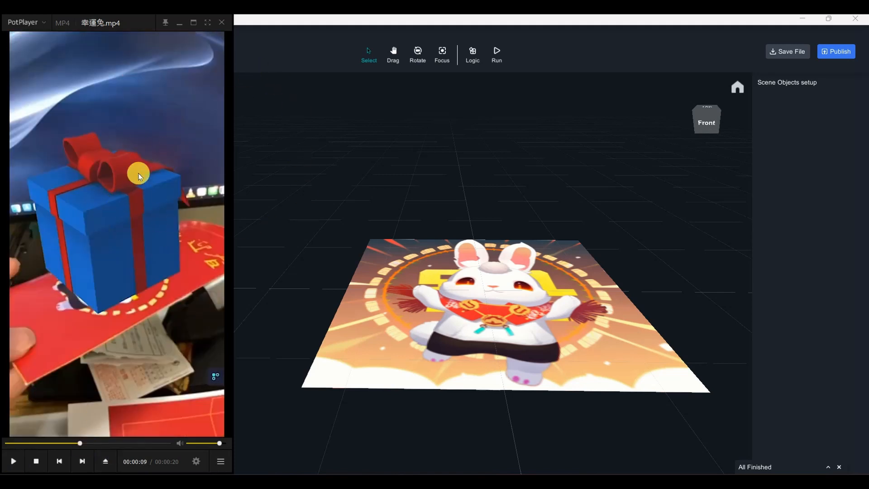
left_click(179, 24)
Step: Place the giftbox model on the image target and scale it down uniformly to 0.176
left_click_drag(63, 342, 466, 295)
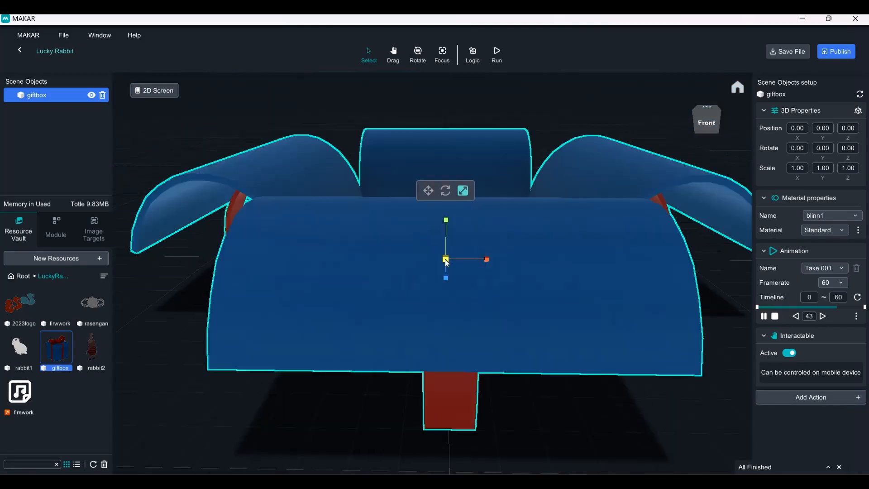
left_click_drag(446, 259, 539, 238)
scroll(539, 240, "up", 1)
middle_click_drag(590, 226, 551, 253)
left_click(444, 236)
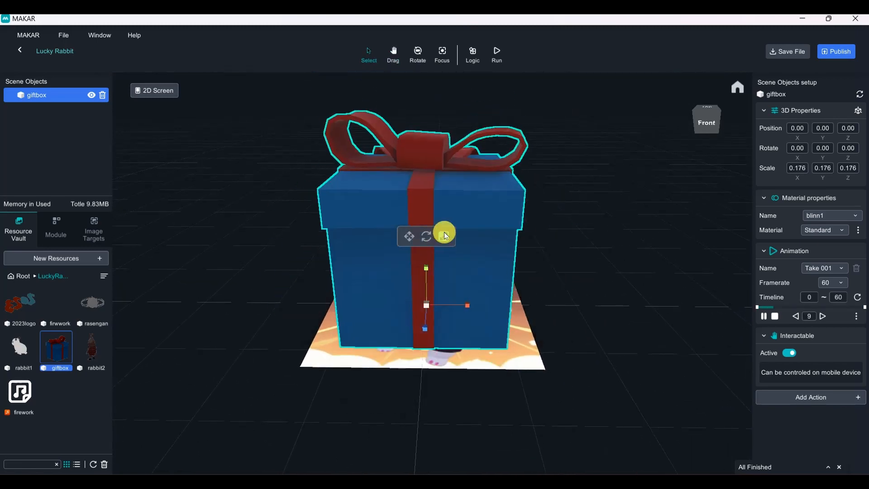
left_click(444, 237)
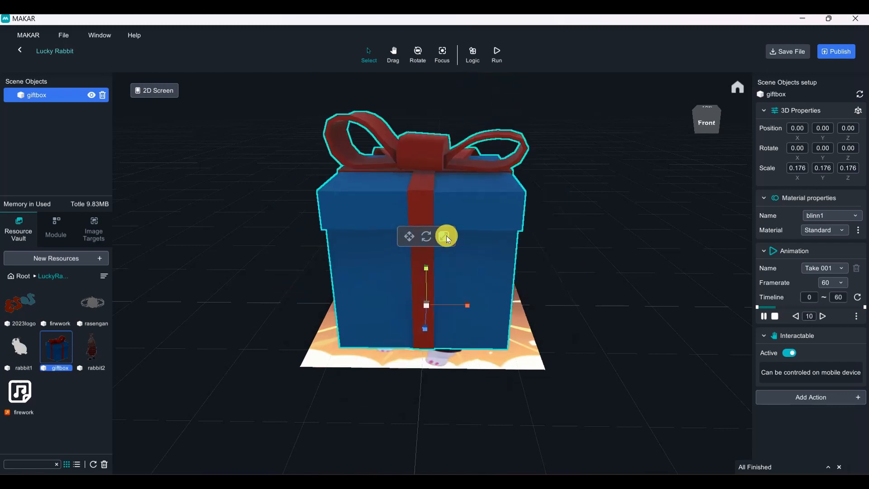
key("w")
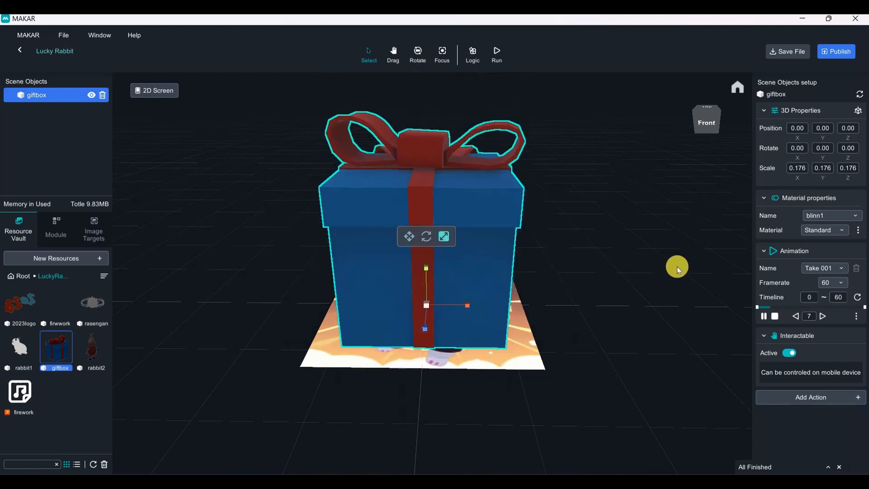
left_click(447, 232)
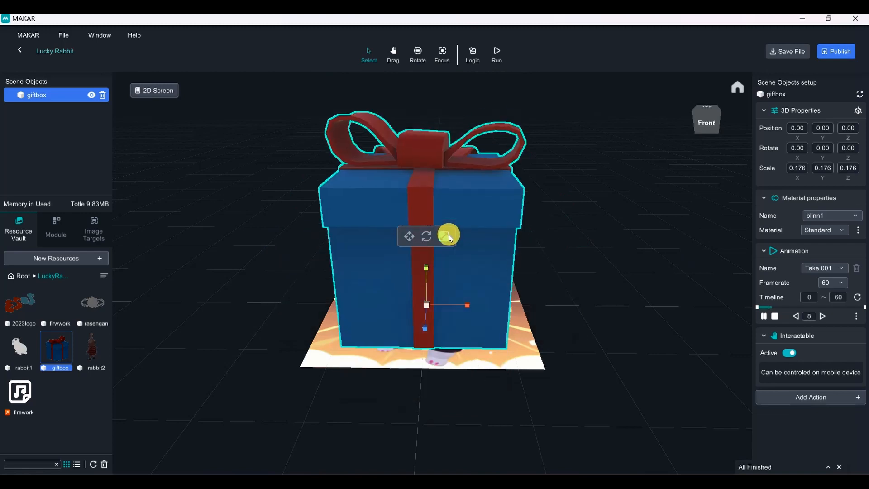
left_click(626, 234)
left_click(434, 278)
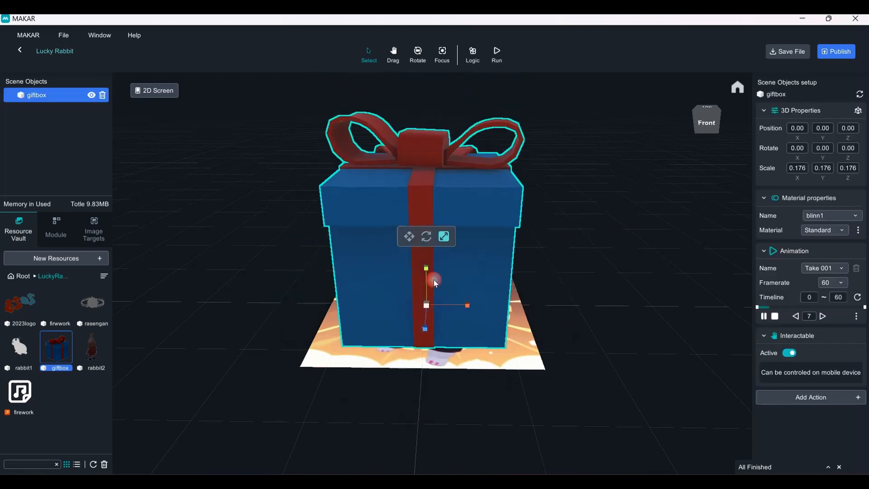
left_click(444, 235)
Step: Examine the giftbox and its opening animation from several angles and distances
right_click_drag(628, 306, 587, 303)
scroll(518, 291, "down", 4)
scroll(530, 267, "up", 8)
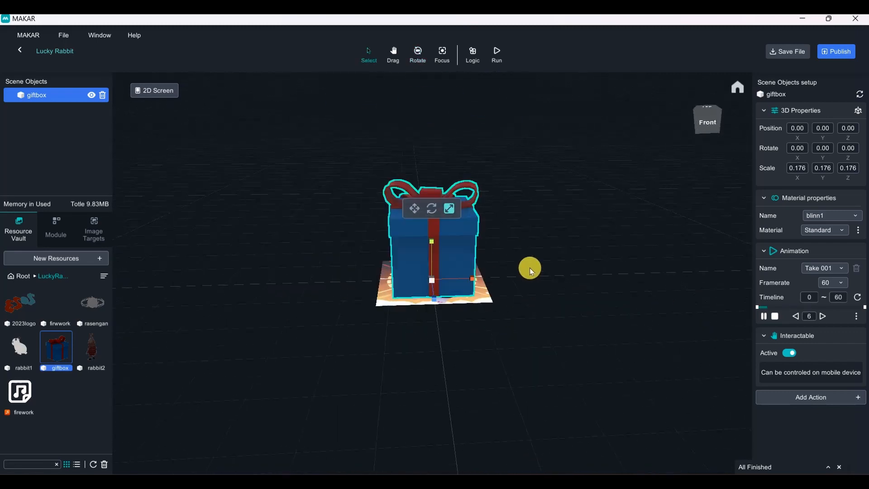
right_click_drag(530, 267, 478, 319)
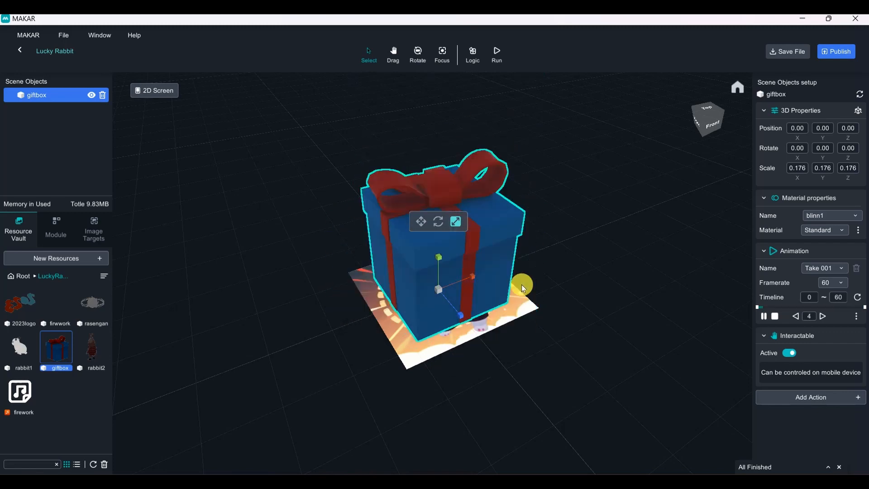
scroll(524, 284, "up", 5)
scroll(523, 285, "down", 4)
right_click_drag(432, 308, 544, 289)
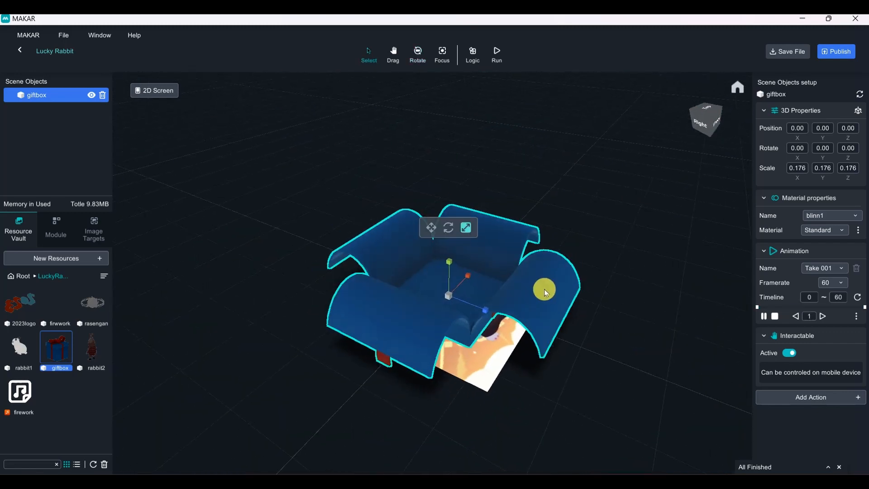
scroll(544, 289, "up", 4)
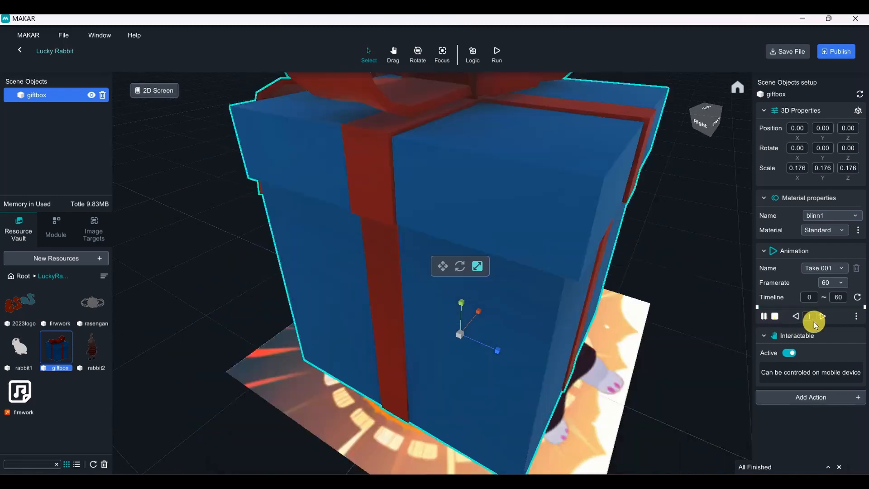
scroll(510, 295, "down", 4)
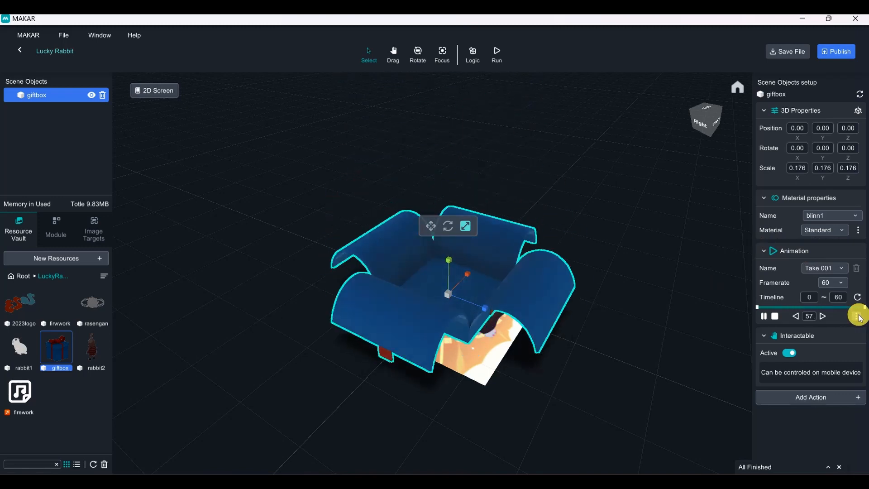
Step: Stop the giftbox's animation playback and add a new animation clip named box
left_click(764, 316)
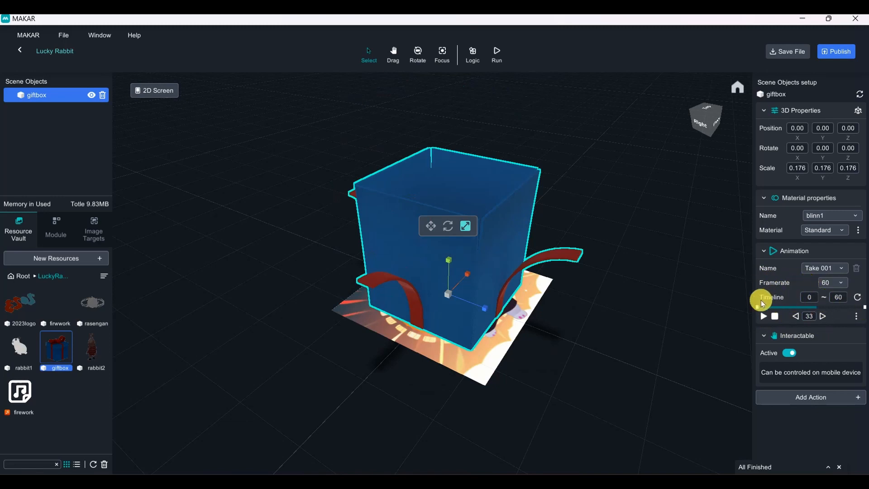
left_click(856, 316)
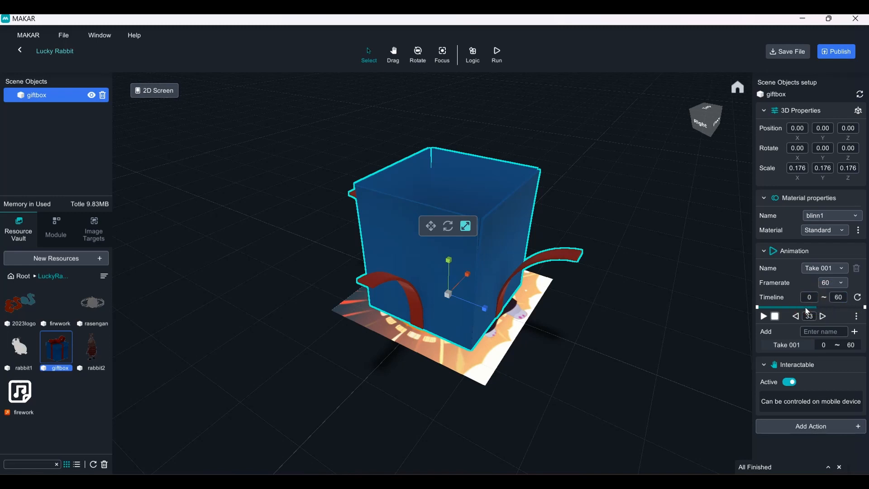
left_click(764, 316)
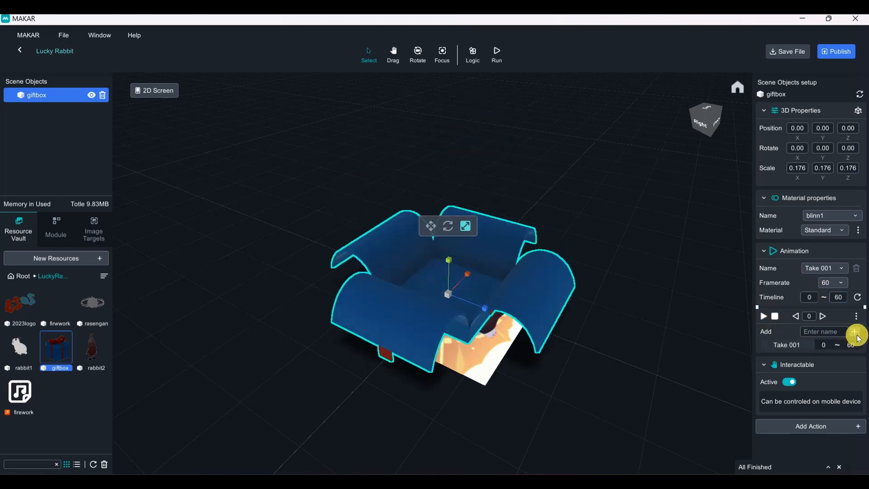
left_click(826, 334)
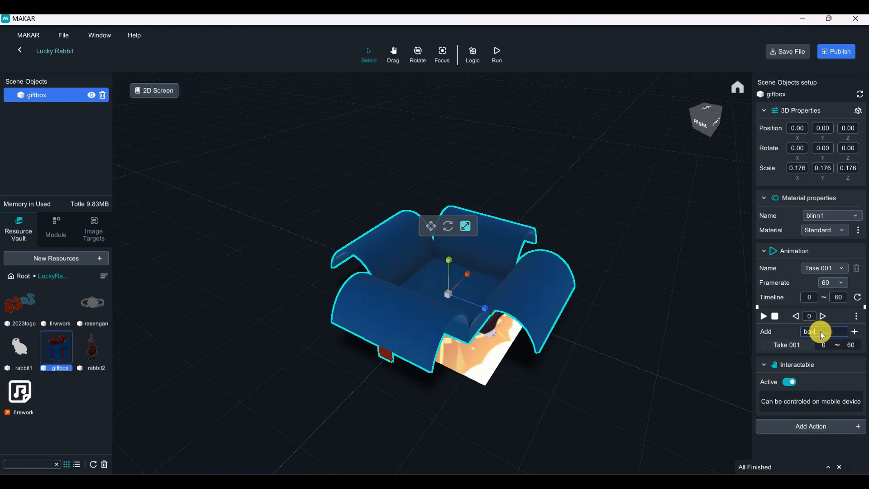
left_click(854, 332)
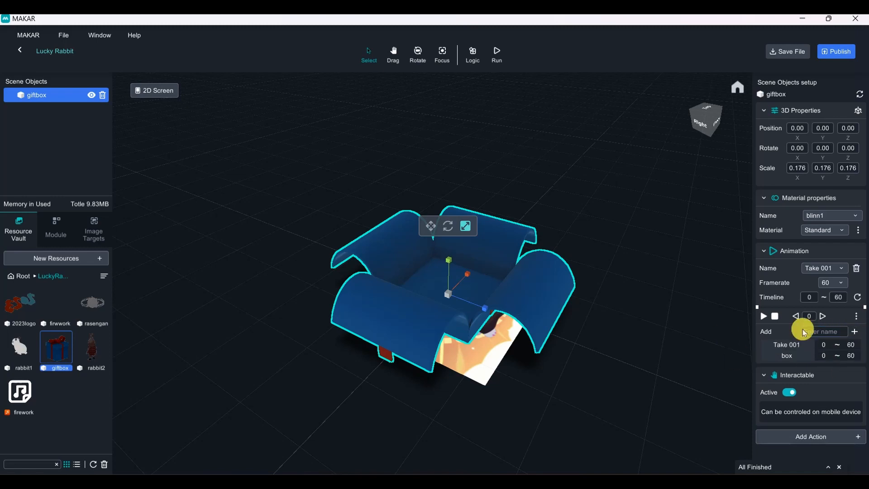
left_click(856, 316)
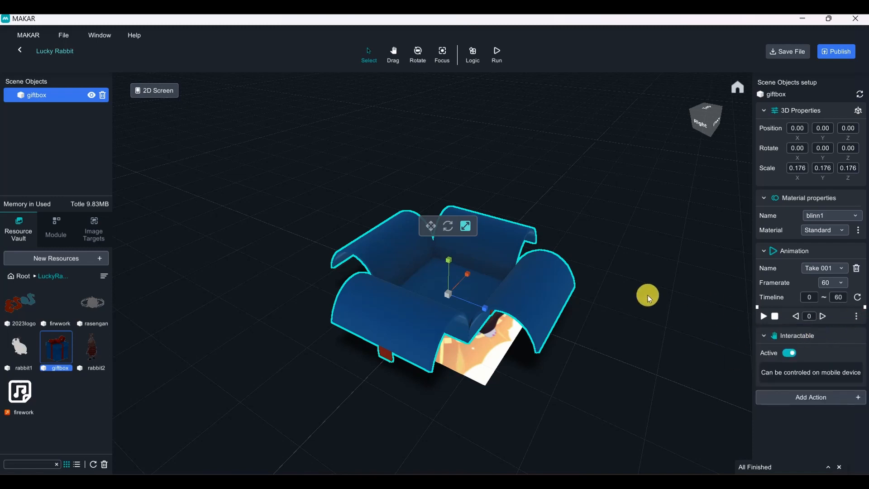
left_click(609, 302)
left_click(466, 267)
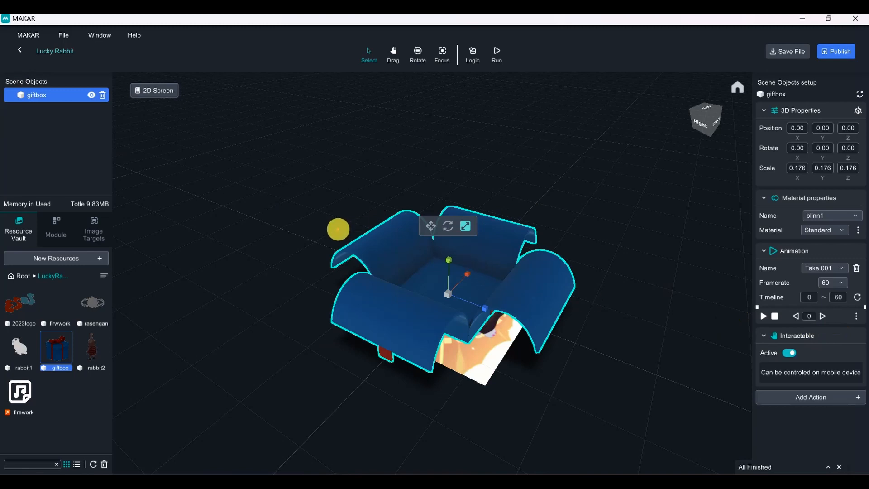
left_click_drag(313, 192, 578, 380)
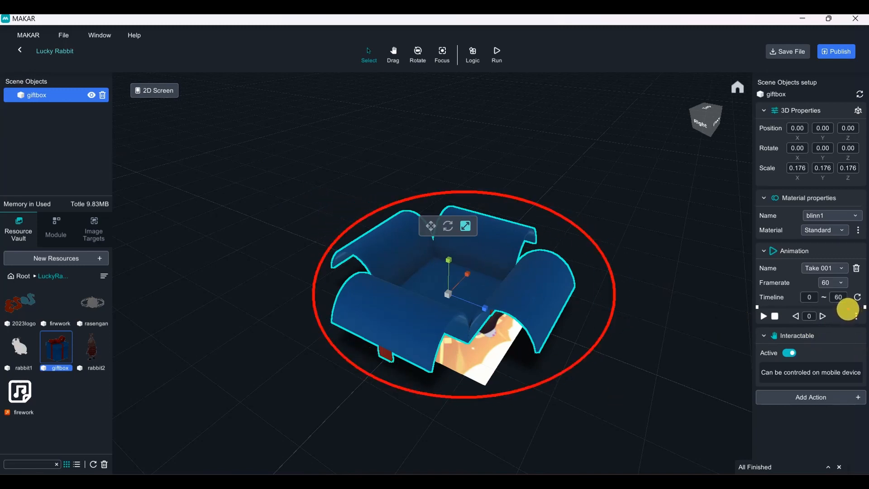
mouse_move(847, 310)
left_mouse_down()
mouse_move(866, 332)
mouse_move(839, 312)
mouse_move(625, 293)
mouse_move(600, 279)
left_mouse_up()
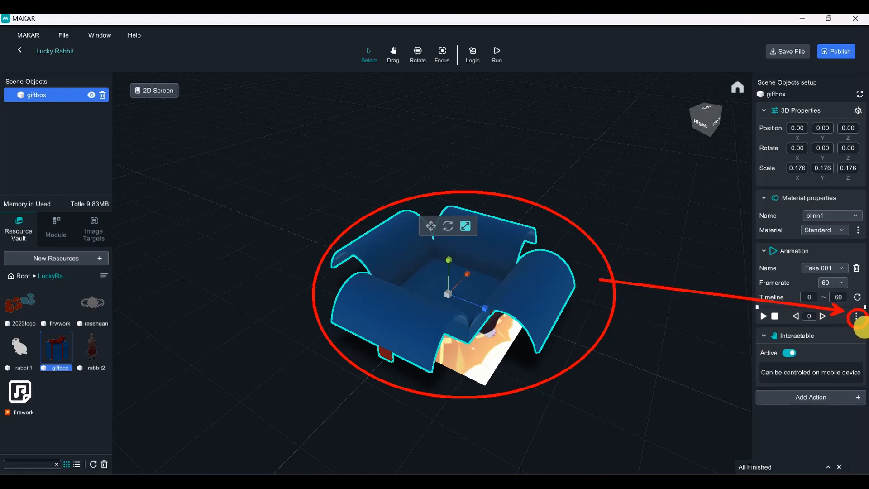
Step: Select the giftbox's box animation clip and set its timeline to start and end at frame 5
left_click(856, 316)
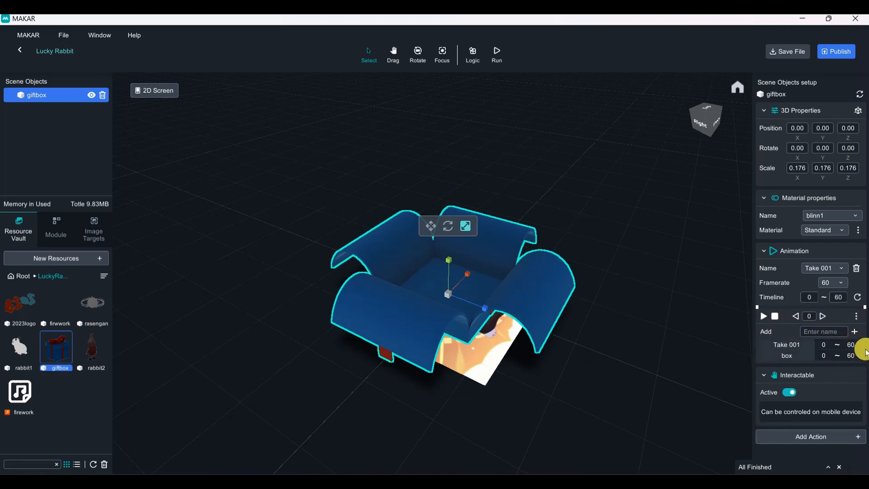
left_click(786, 355)
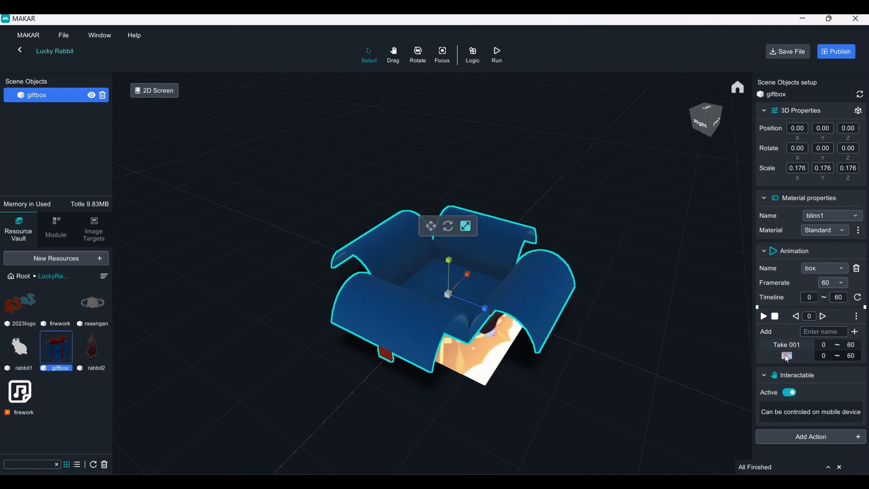
left_click(827, 268)
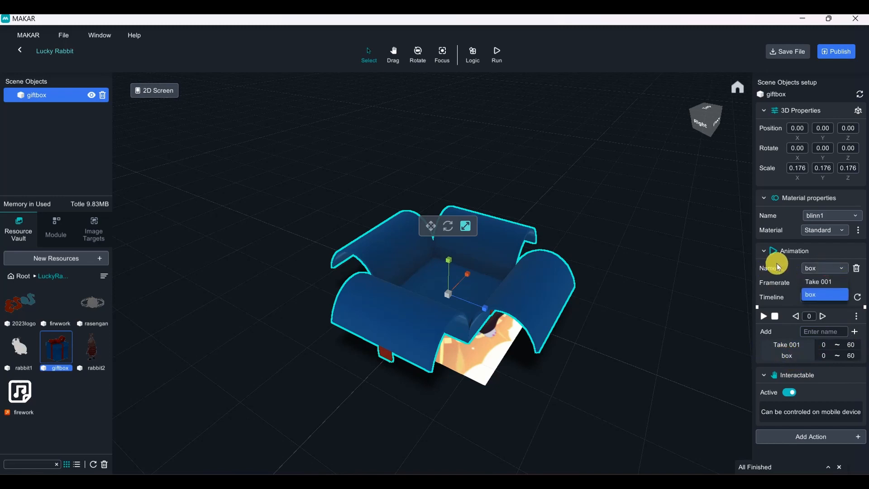
left_click(825, 295)
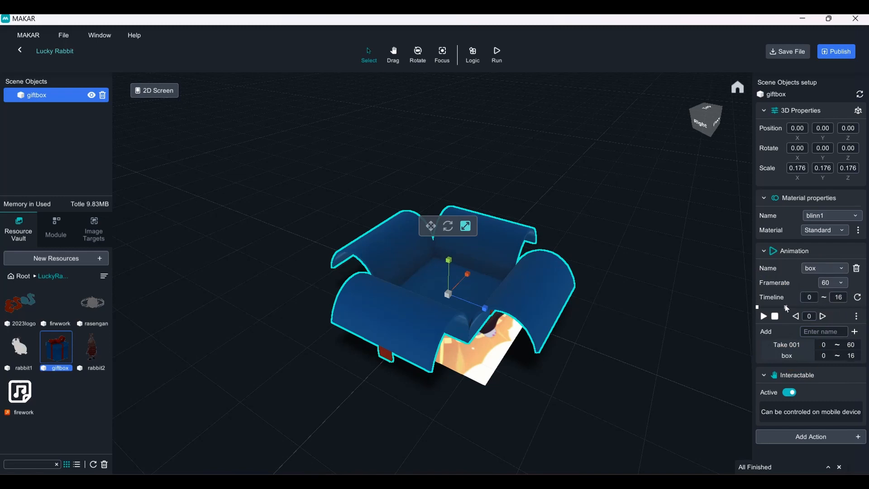
left_click_drag(757, 307, 762, 307)
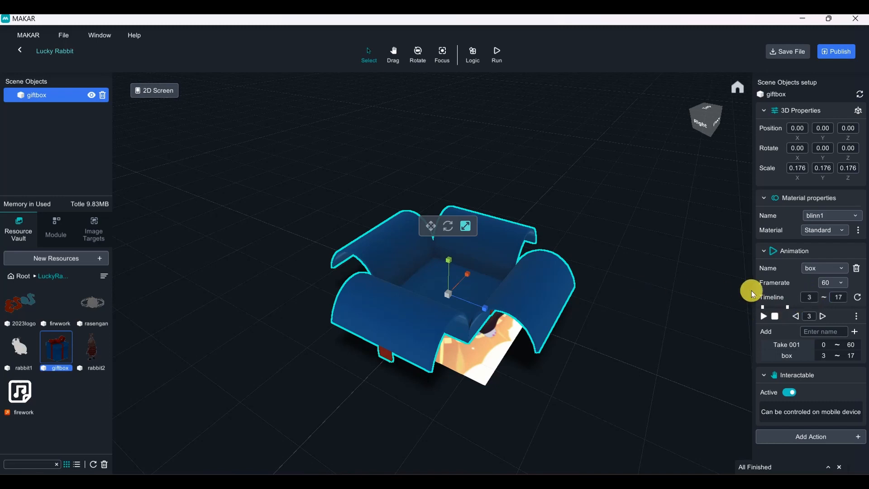
left_click(807, 297)
type("5")
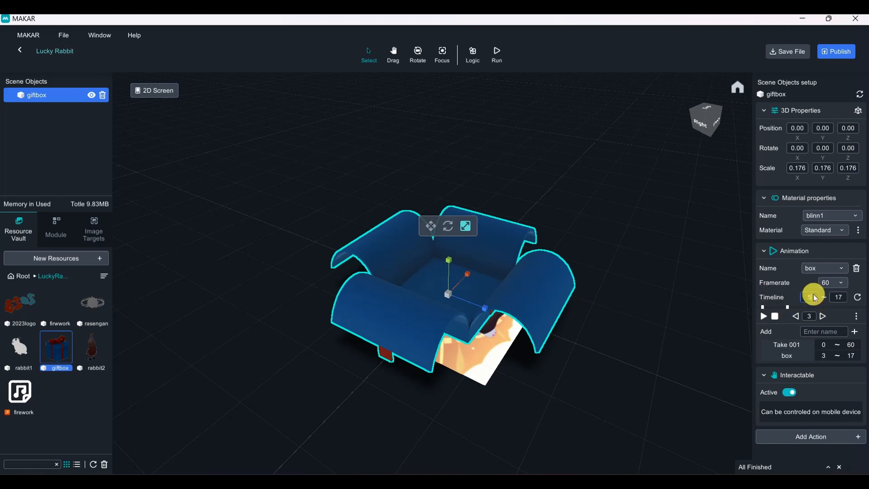
left_click(839, 298)
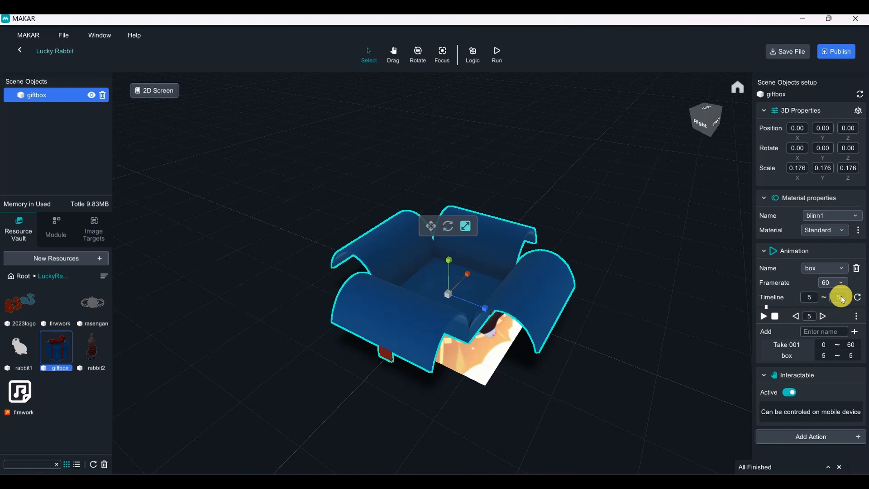
Step: Play the box clip and inspect the giftbox from several sides
left_click(764, 317)
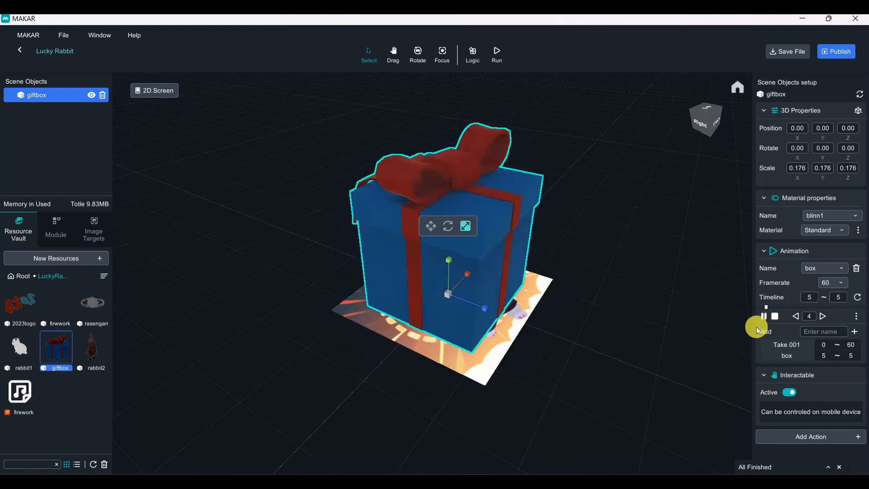
right_click_drag(661, 307, 701, 321)
right_click_drag(590, 322, 454, 225)
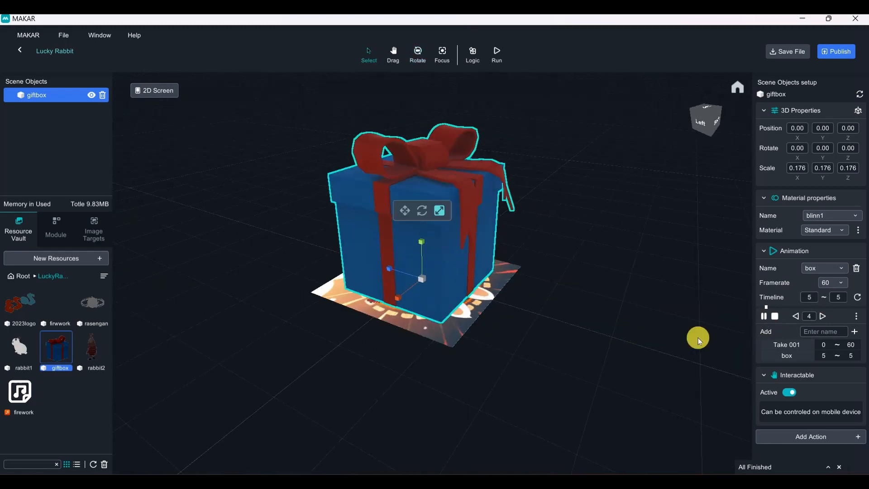
right_click_drag(698, 338, 537, 339)
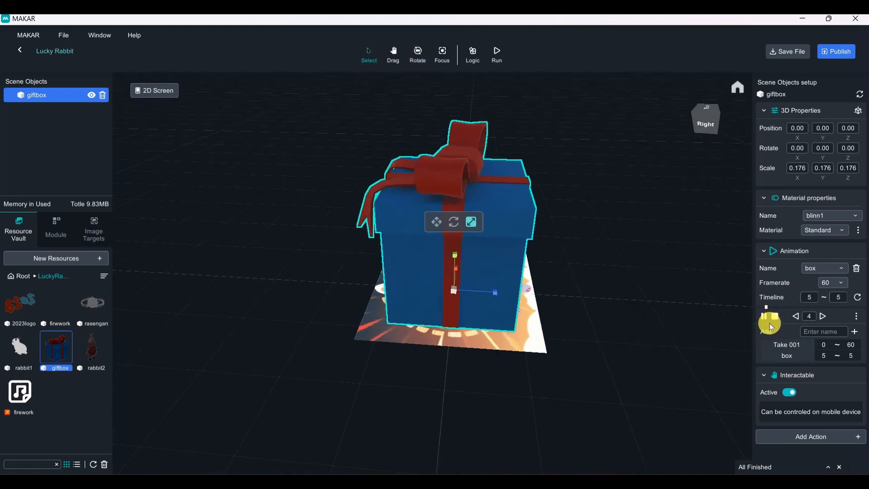
right_click_drag(660, 321, 487, 316)
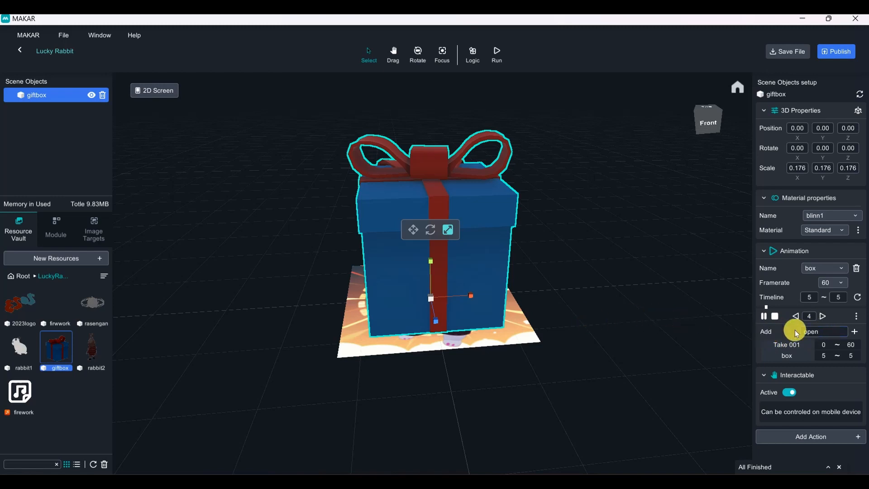
Step: Add an animation clip named open to the giftbox, select it and set its timeline from frame 5 to 49
left_click(824, 334)
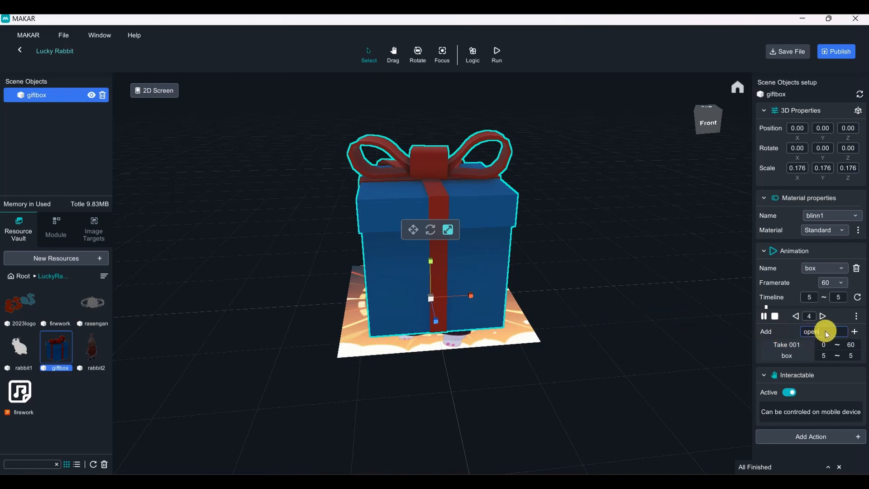
left_click(855, 332)
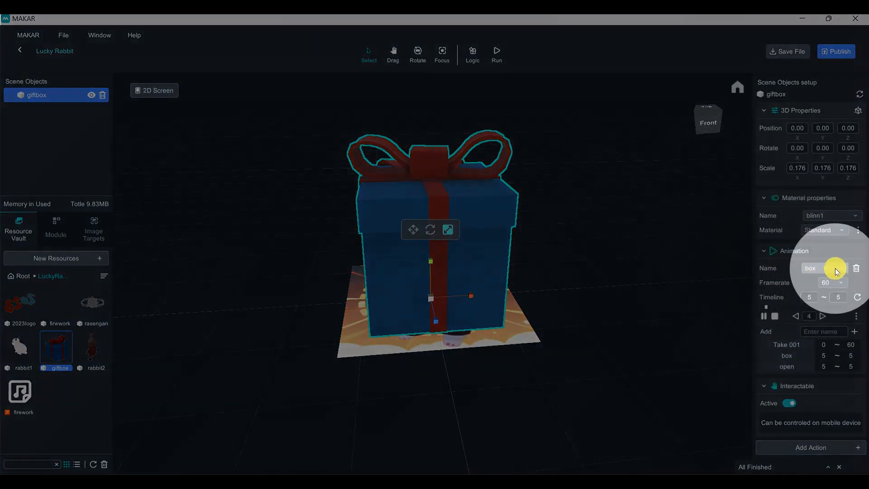
left_click(835, 268)
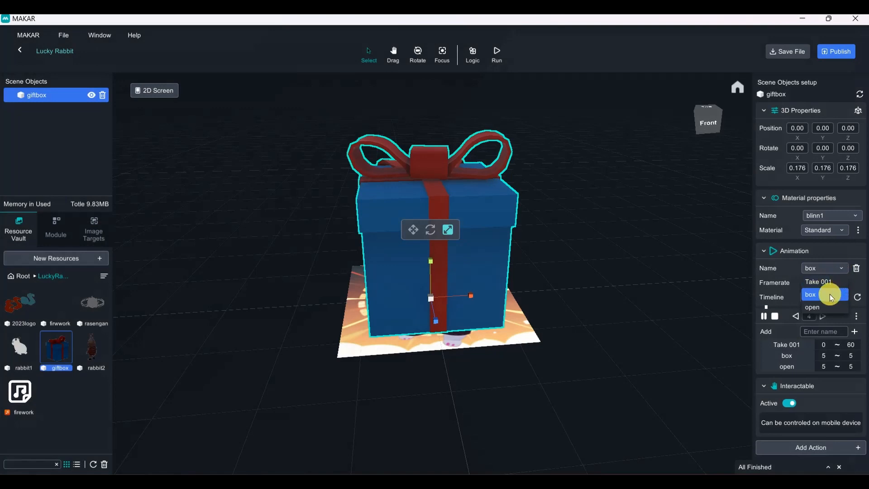
left_click(824, 309)
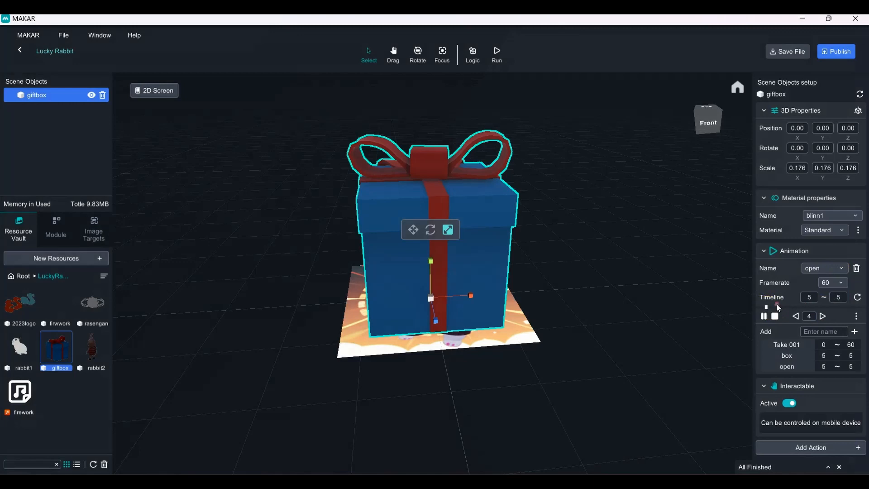
left_click_drag(810, 297, 842, 290)
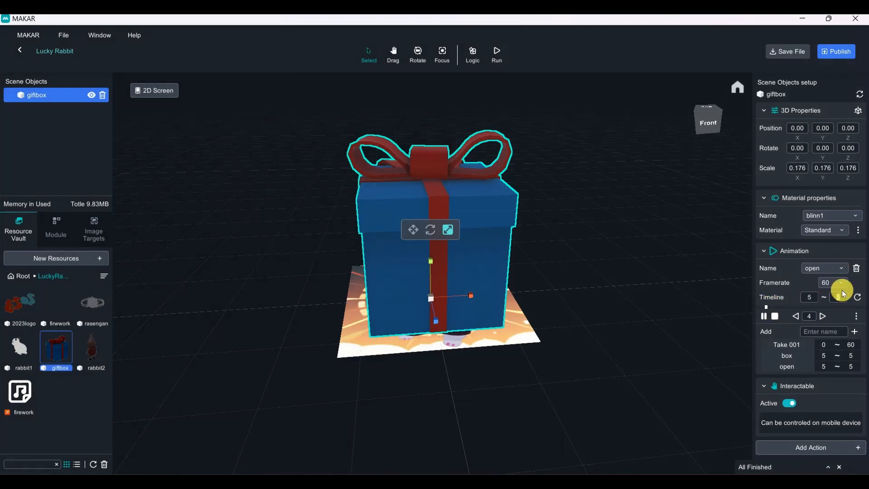
key("Return")
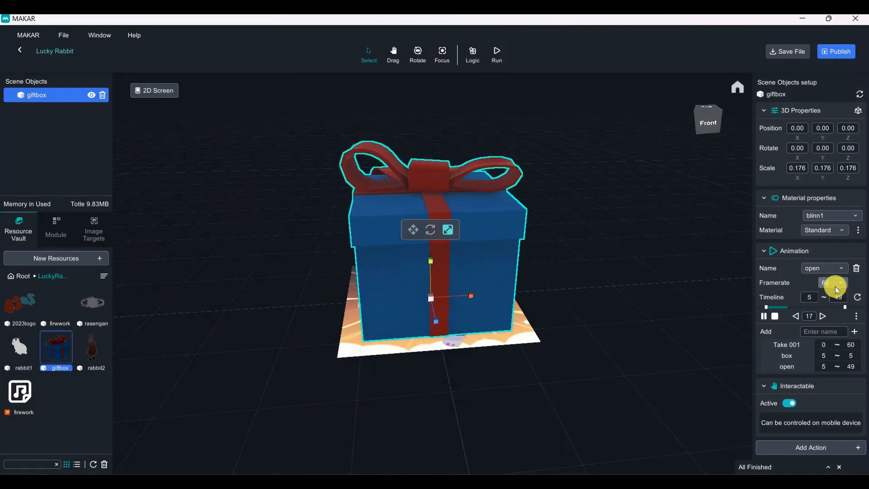
Step: Set the open clip's start frame to 6 and check its playback from another angle
left_click_drag(748, 349, 867, 376)
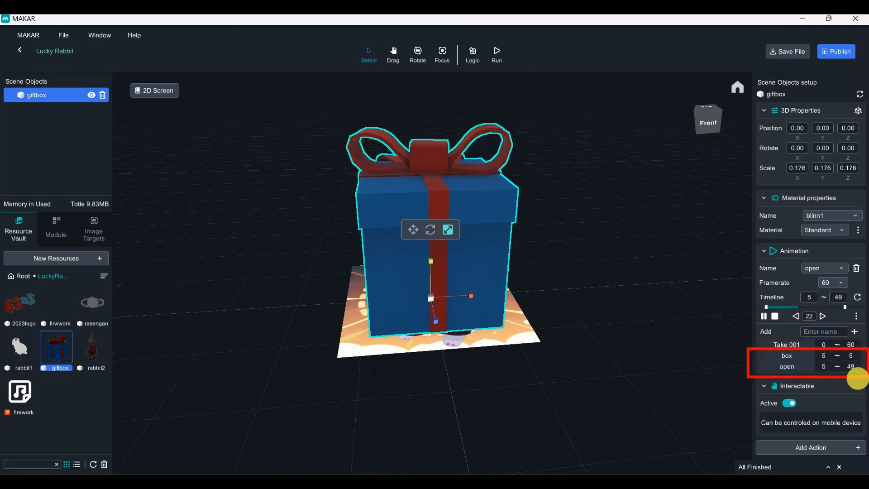
key("Escape")
left_click(810, 297)
type("6")
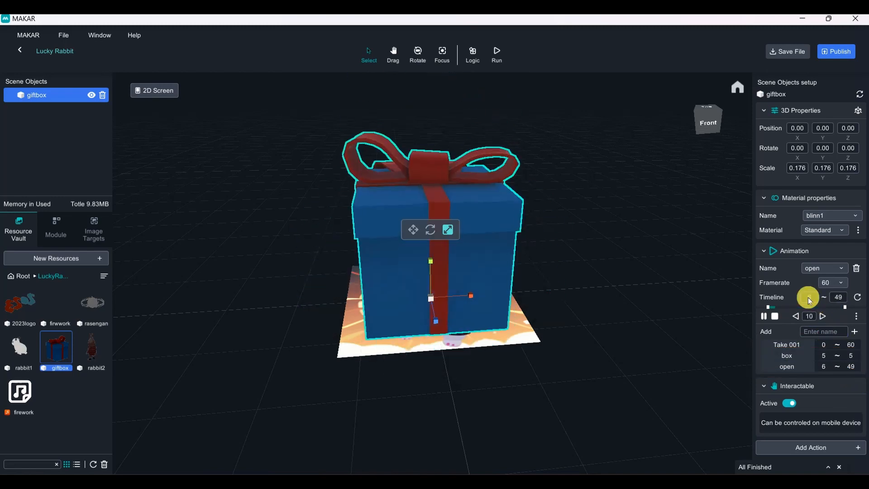
double_click(800, 369)
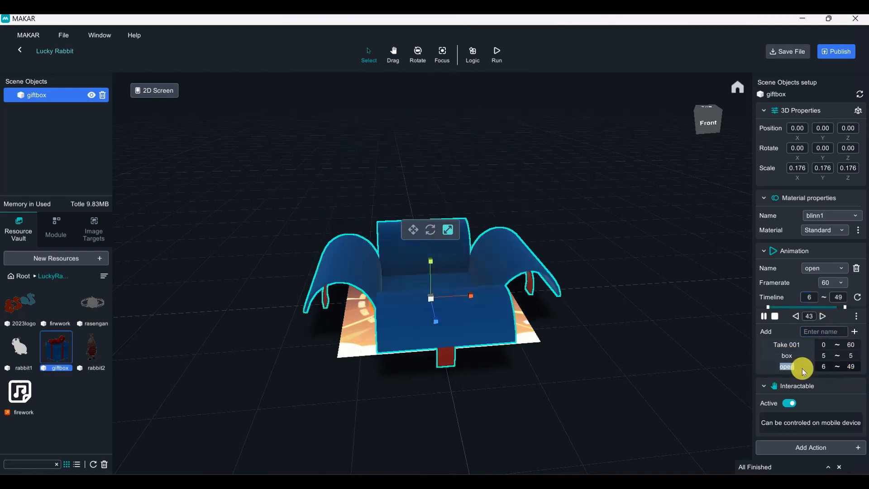
right_click_drag(723, 366, 678, 335)
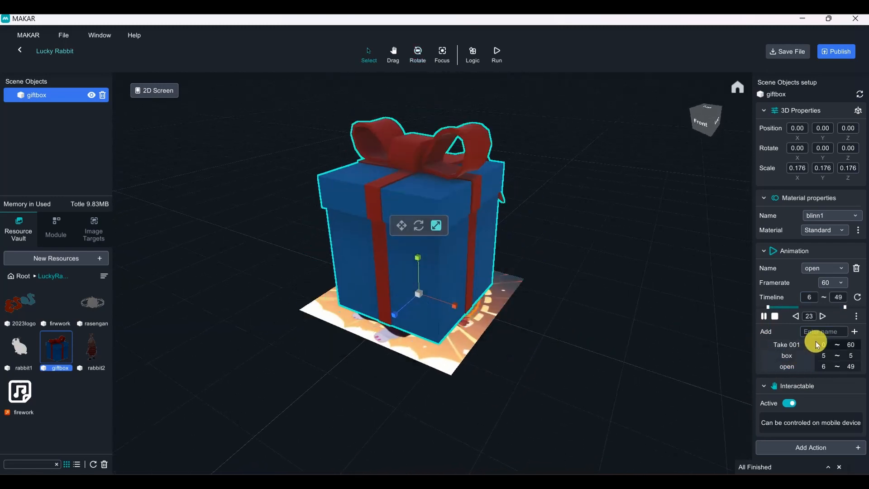
Step: Switch the giftbox's active animation to the box clip and display the list of clip ranges
left_click(830, 268)
left_click(825, 295)
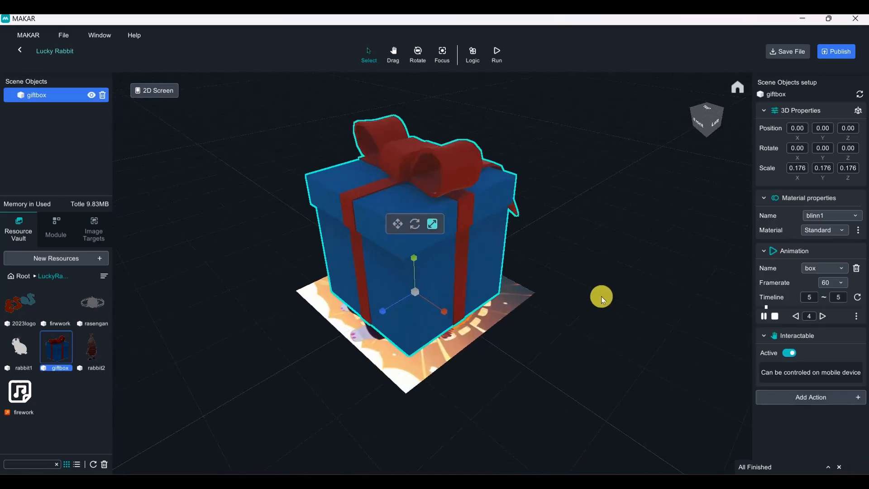
left_click(856, 316)
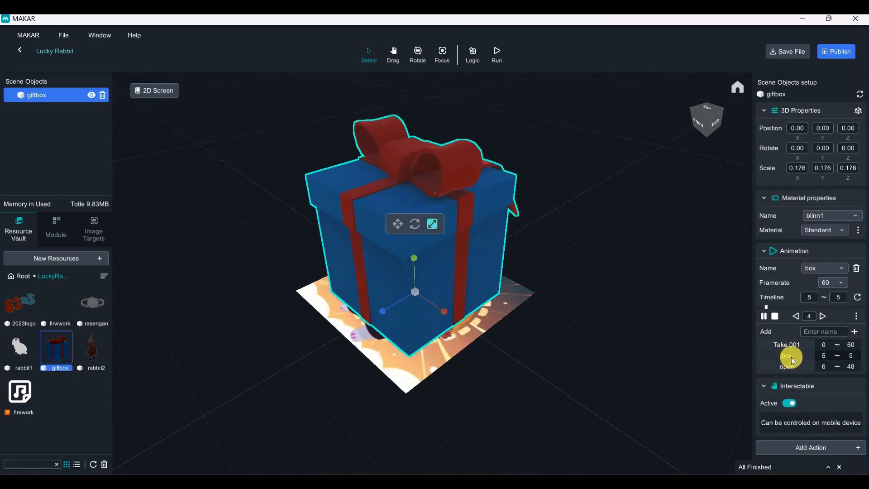
Step: Examine the giftbox with the box clip active from several angles and distances
left_click_drag(667, 374, 540, 348)
right_click_drag(540, 348, 541, 306)
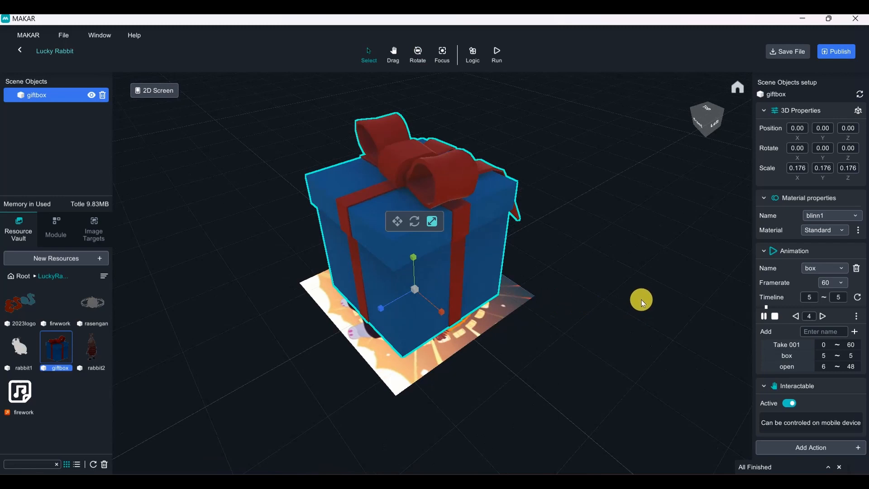
middle_click_drag(627, 278, 634, 307)
scroll(634, 306, "up", 3)
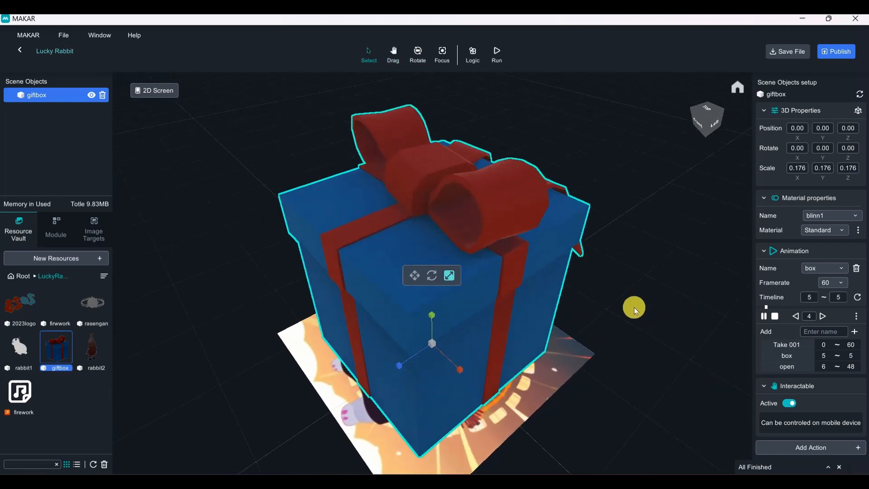
right_click_drag(611, 339, 645, 313)
scroll(628, 327, "up", 3)
scroll(628, 327, "down", 4)
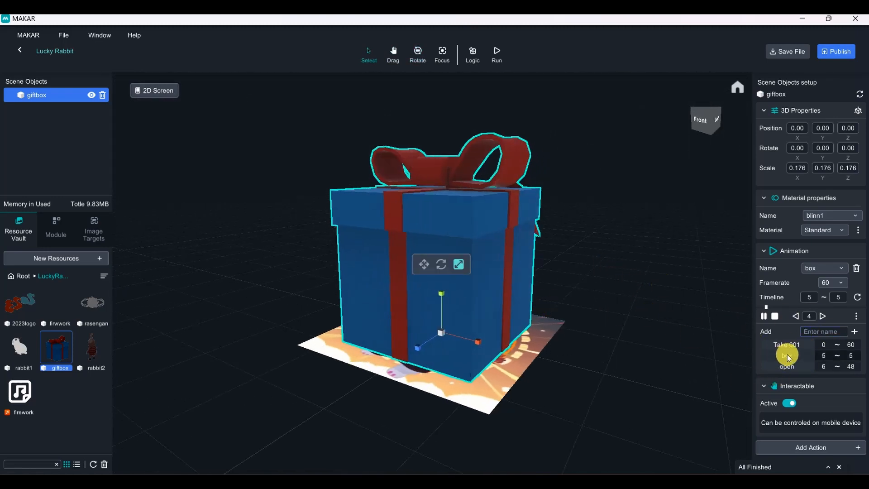
right_click_drag(692, 317, 586, 294)
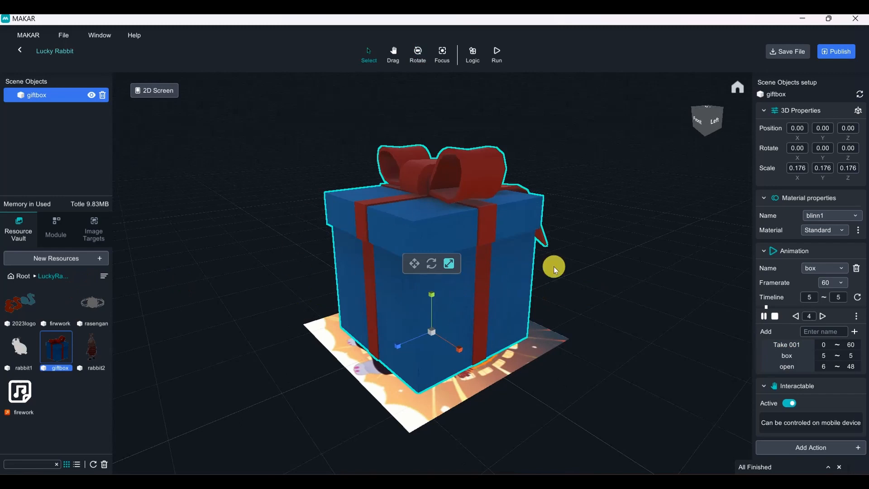
right_click_drag(552, 266, 659, 355)
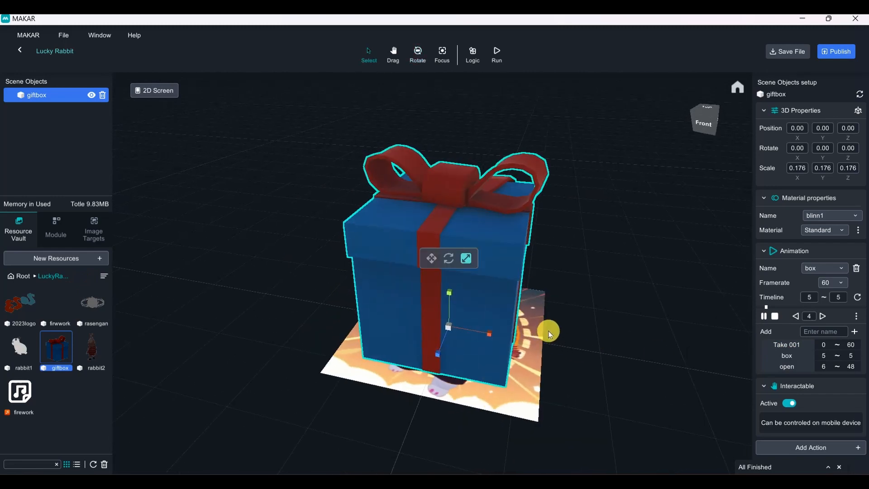
Step: Add a Light from the root resources to the scene beside the giftbox
left_click(21, 276)
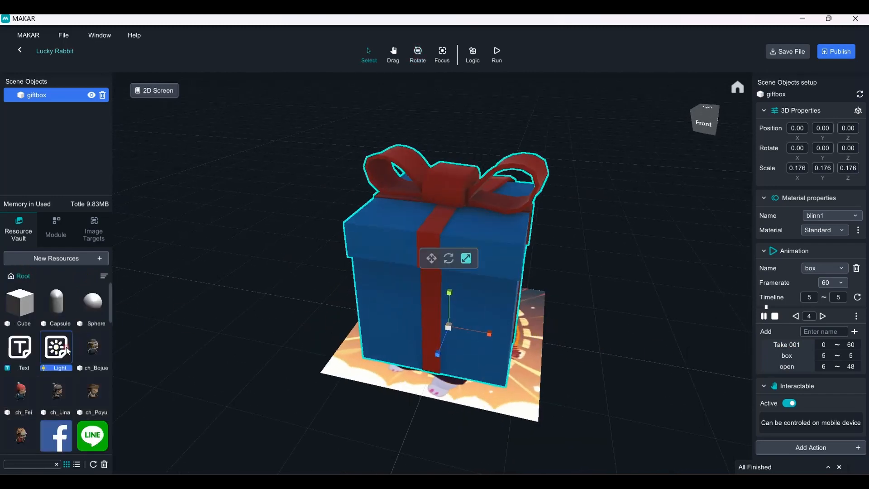
left_click_drag(39, 333, 231, 396)
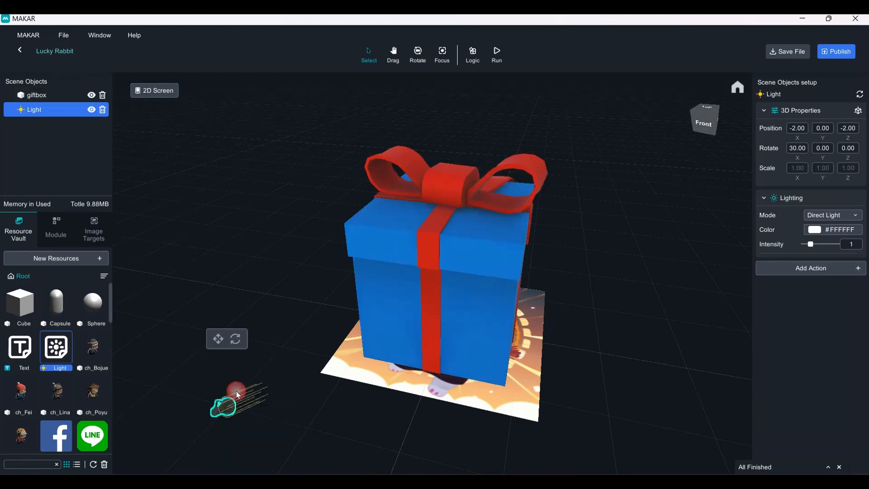
right_click_drag(253, 393, 334, 317)
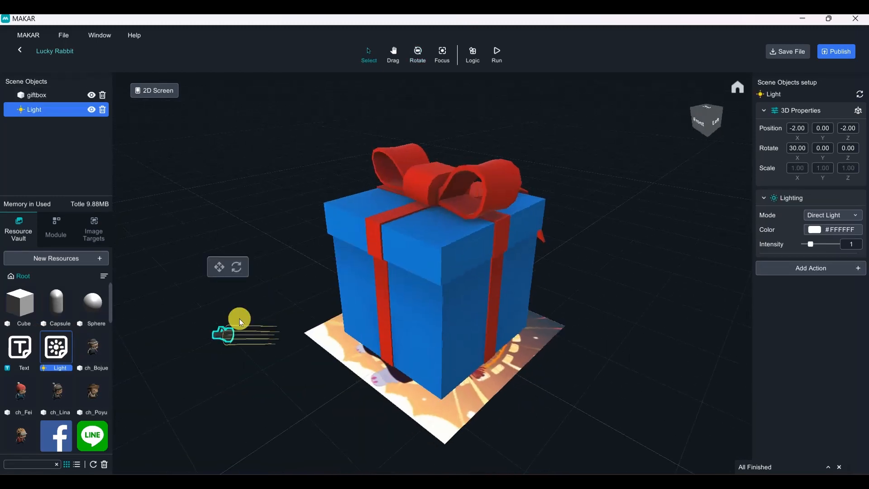
Step: Move the light to about X 0.448, Y 3.403 and Z -2.35, near the giftbox's bow
left_click(218, 264)
left_click_drag(234, 308, 332, 128)
left_click_drag(271, 133, 129, 91)
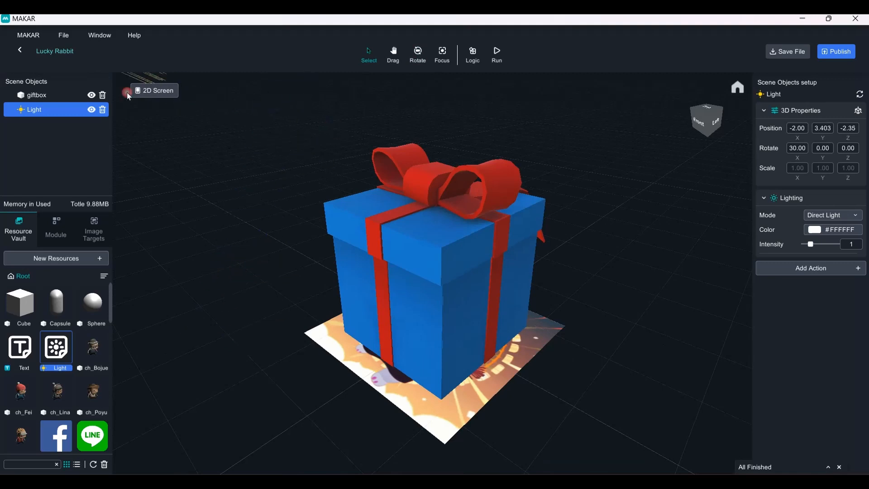
scroll(281, 161, "down", 4)
left_click_drag(280, 163, 362, 185)
left_click(701, 122)
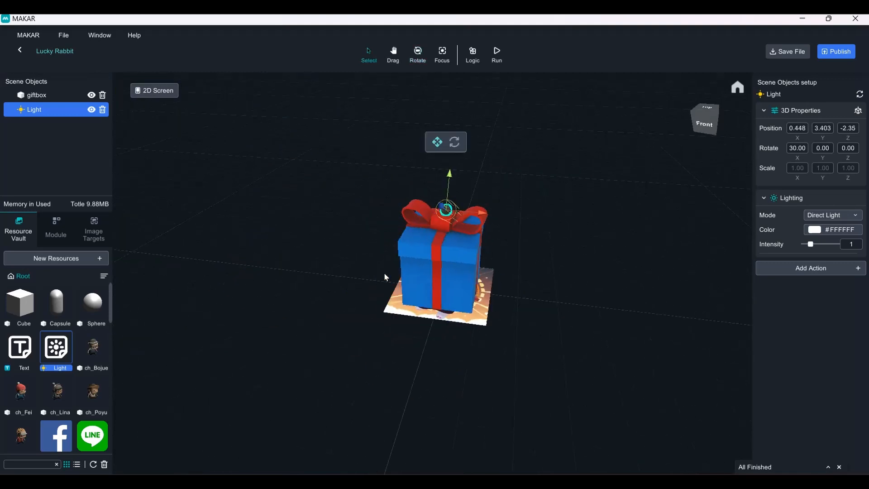
Step: Shift the light sideways along X until it clears the giftbox at bow height, adjust its rotation and deselect it
left_click_drag(493, 125, 367, 112)
right_click_drag(401, 130, 411, 278)
key("e")
left_click_drag(341, 213, 310, 208)
left_click(640, 281)
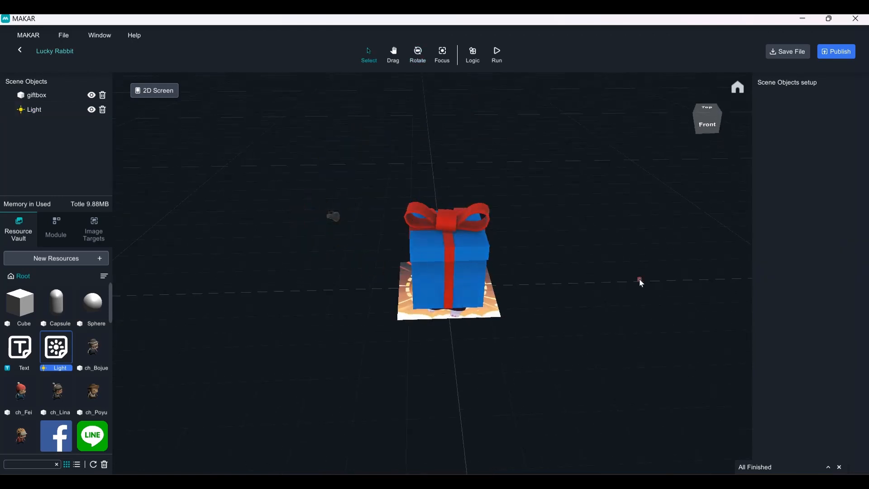
Step: Add the rasengan model from the LuckyRabbit resource folder to the scene at the giftbox
left_click_drag(110, 295, 105, 440)
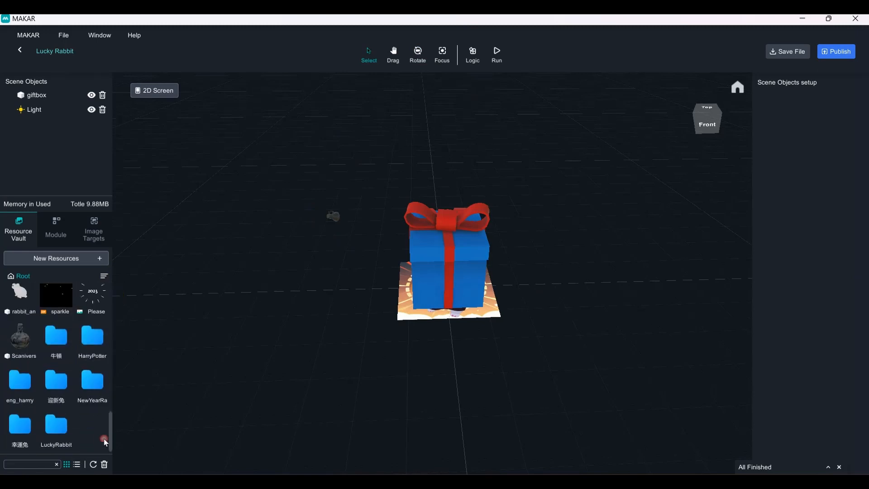
double_click(60, 430)
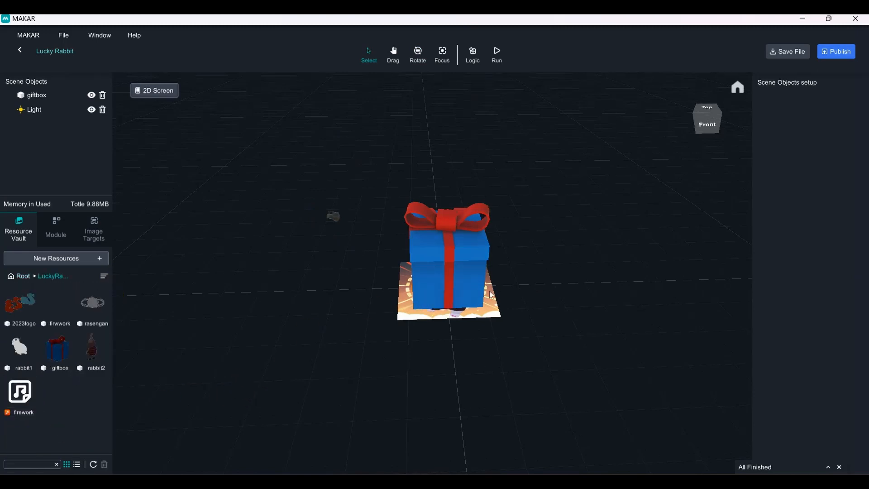
right_click_drag(492, 295, 353, 308)
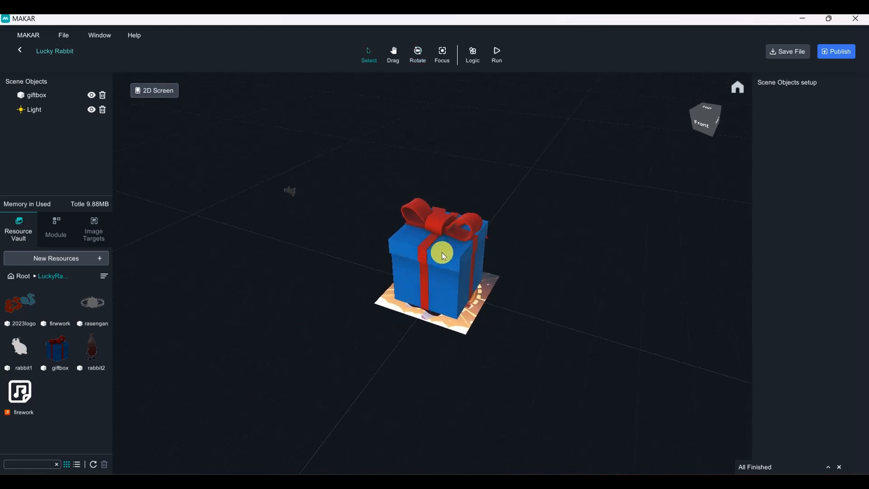
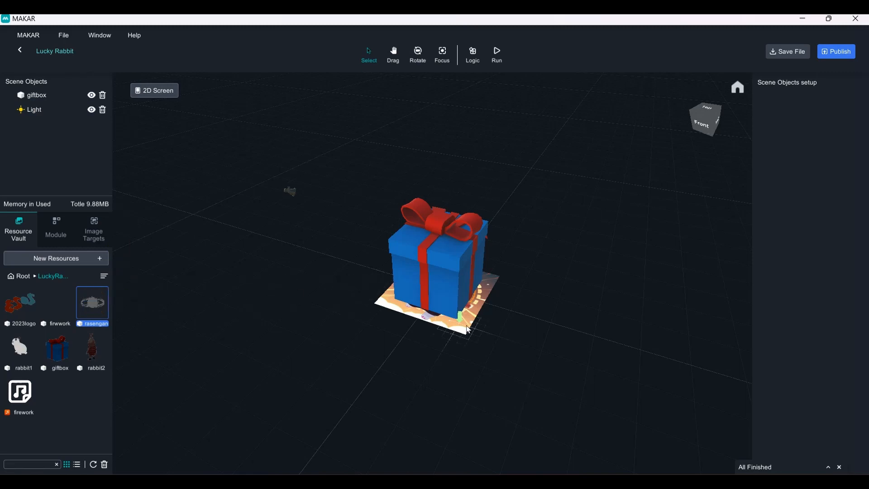
left_click_drag(92, 303, 431, 288)
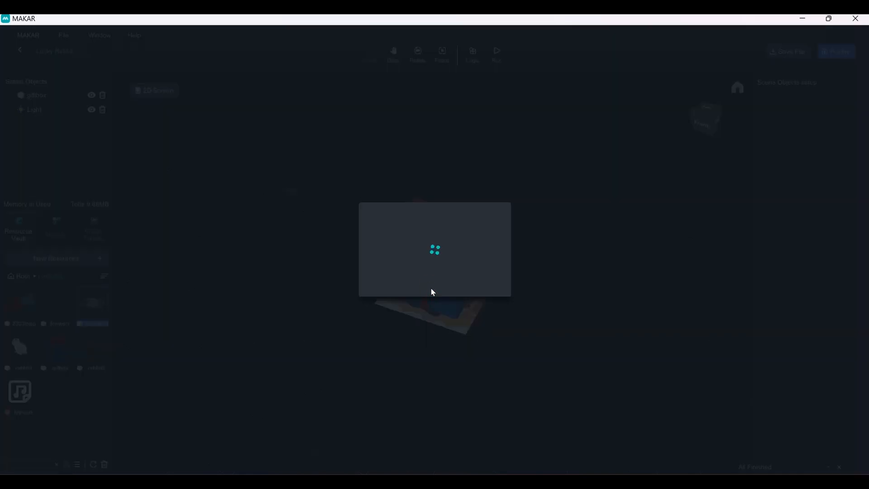
scroll(449, 277, "up", 10)
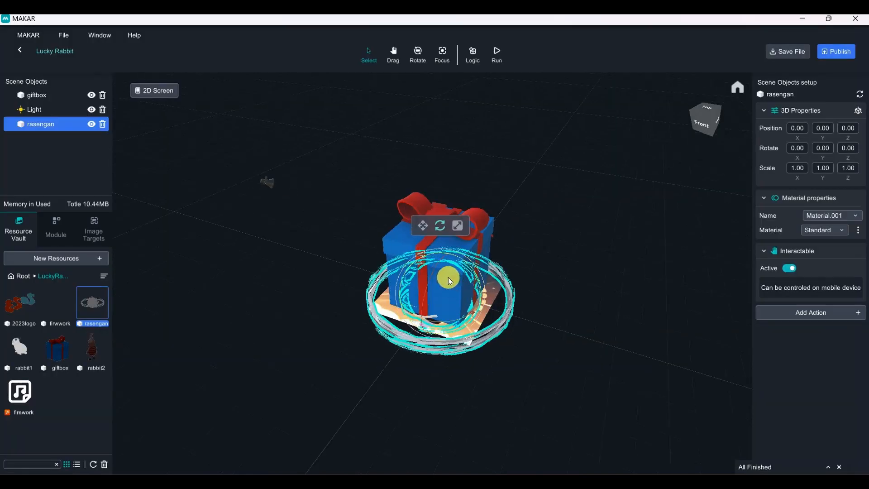
right_click_drag(396, 268, 456, 305)
Step: Hide the giftbox and raise the rasengan to a Y position of about 0.694
left_click(75, 99)
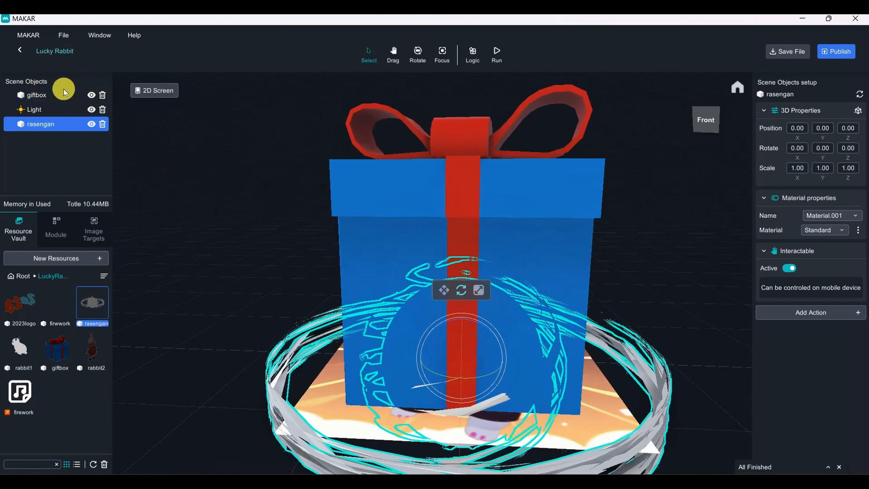
left_click(92, 95)
left_click(607, 330)
left_click_drag(462, 320, 466, 261)
right_click_drag(466, 261, 579, 333)
scroll(341, 308, "down", 3)
scroll(353, 319, "up", 3)
scroll(354, 320, "up", 2)
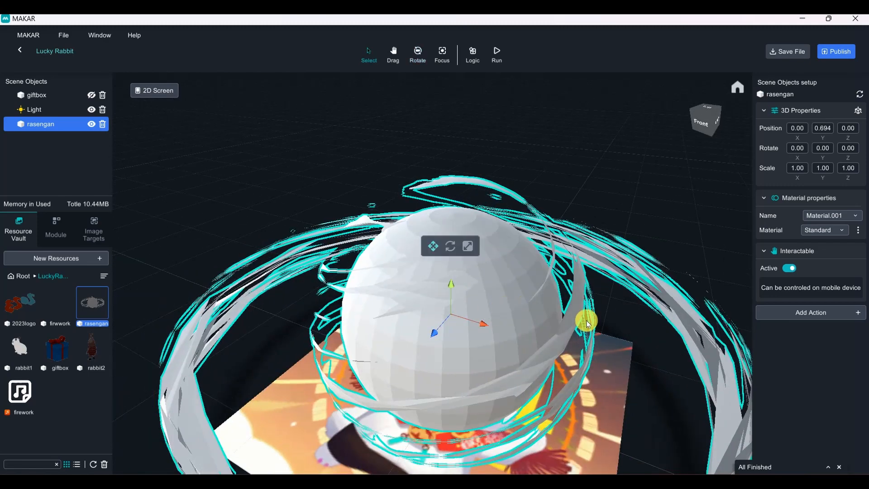
Step: Scale the rasengan down uniformly to about 0.717
right_click_drag(587, 299, 635, 270)
scroll(637, 269, "down", 2)
scroll(636, 270, "down", 2)
right_click_drag(490, 298, 555, 339)
key("r")
left_click_drag(458, 288, 452, 302)
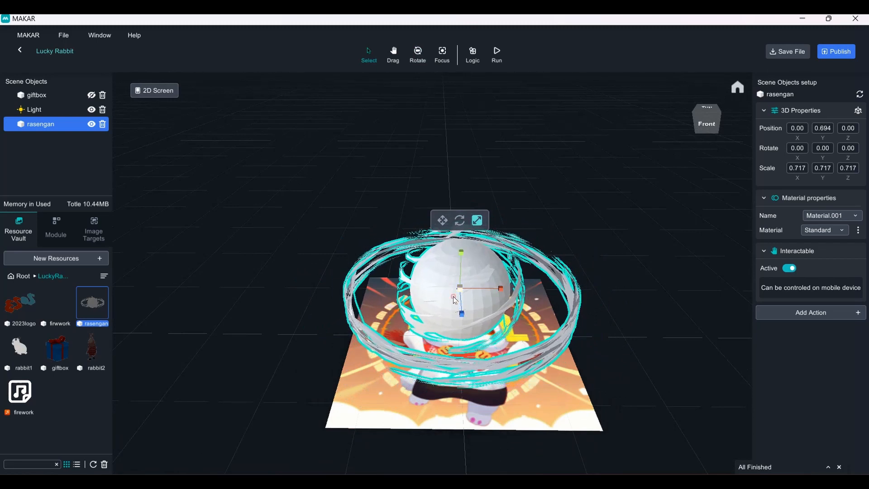
left_click(794, 173)
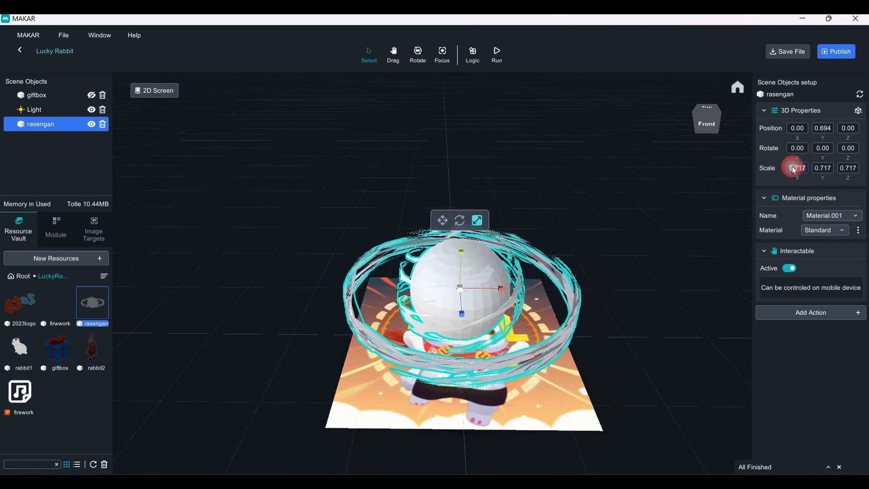
type("7")
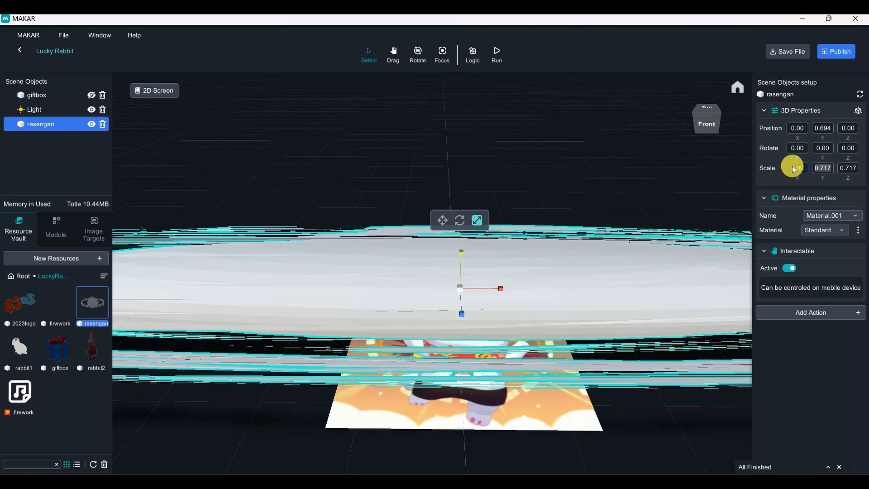
key("Tab")
type("7")
key("Tab")
type("7")
Step: Set the rasengan's X, Y and Z scale to 0.7, check it from several angles and deselect it
left_click(793, 167)
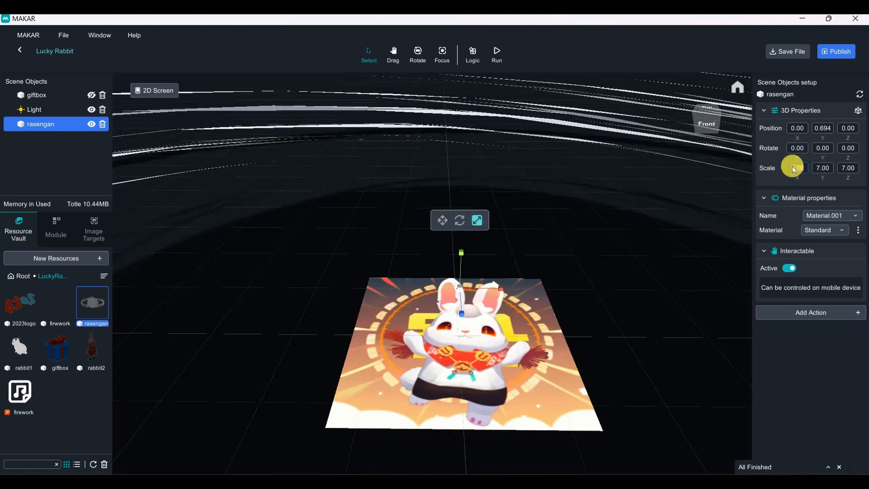
type("0.7")
key("Tab")
type("0.7")
key("Tab")
type("0.7")
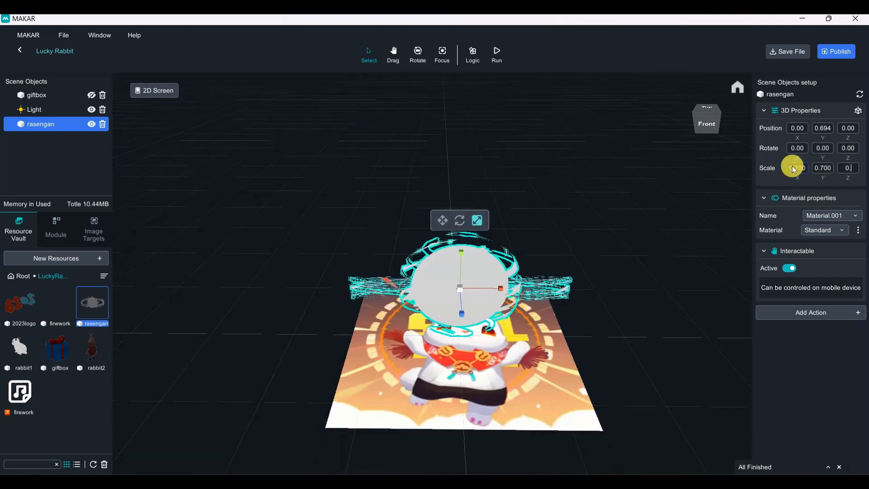
key("Tab")
right_click_drag(579, 243, 621, 197)
left_click(582, 227)
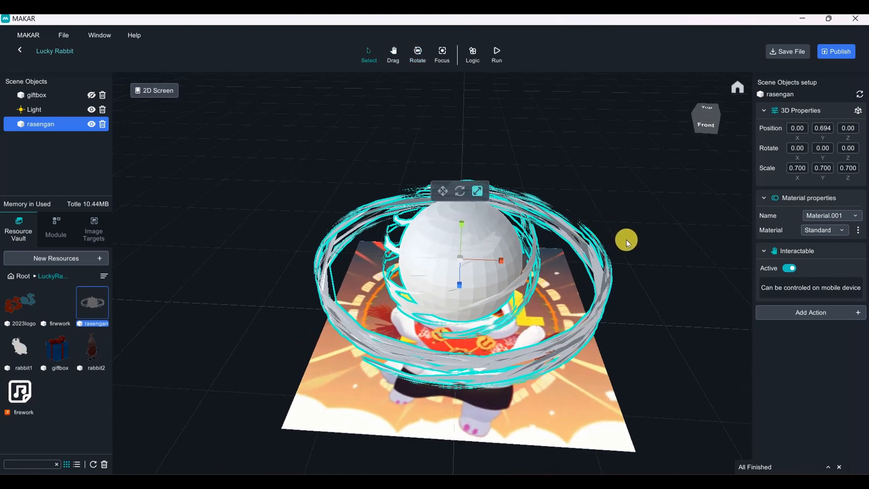
right_click_drag(616, 248, 526, 218)
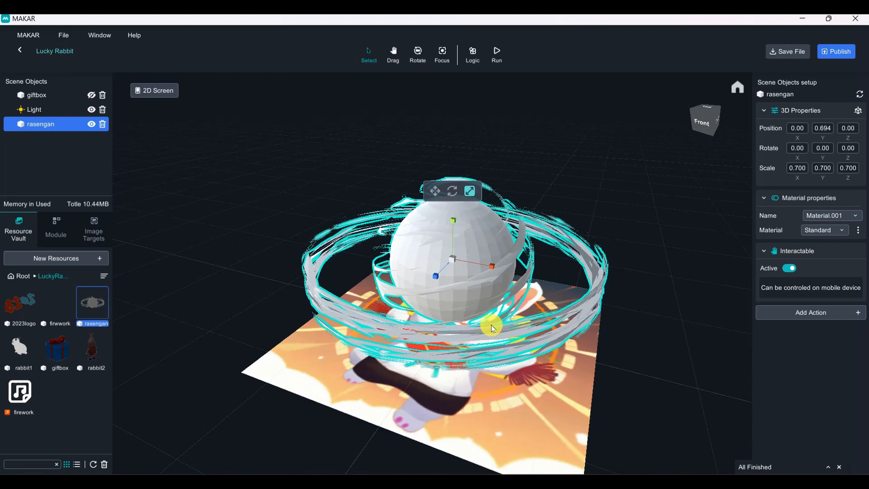
right_click_drag(559, 290, 639, 297)
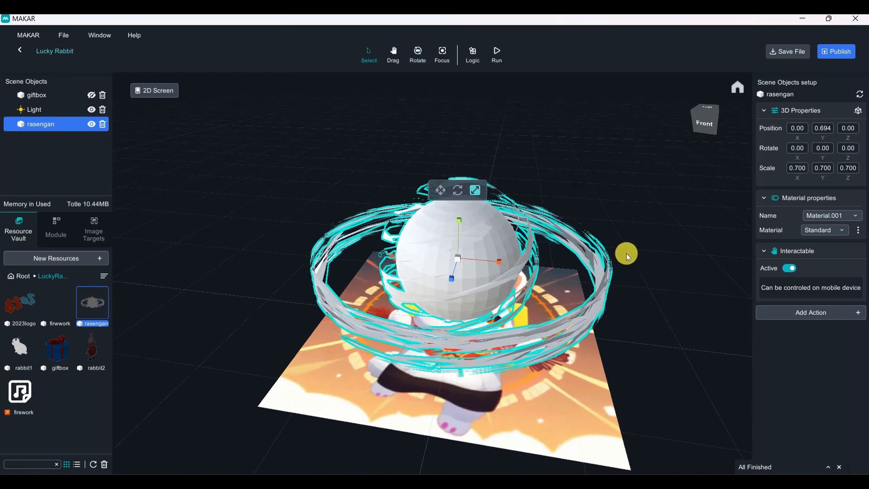
left_click(644, 235)
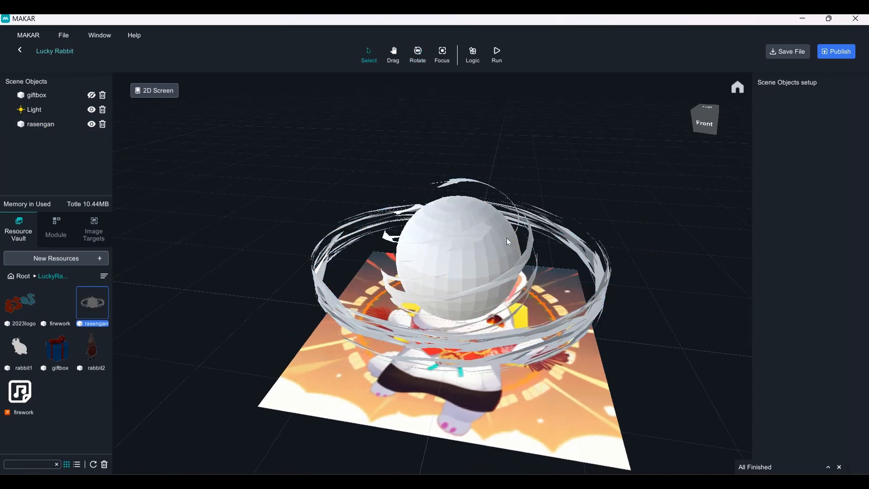
Step: Change the rasengan's Material.001 from the Standard material type to Color
left_click(617, 248)
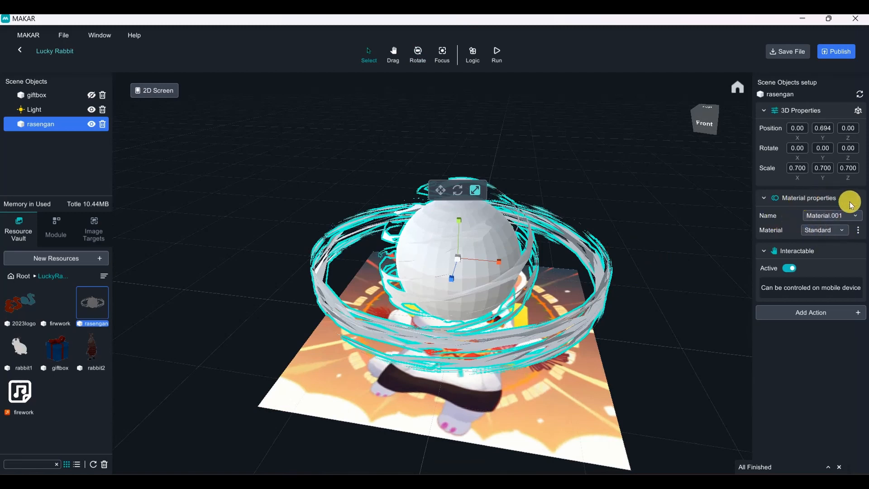
left_click(842, 230)
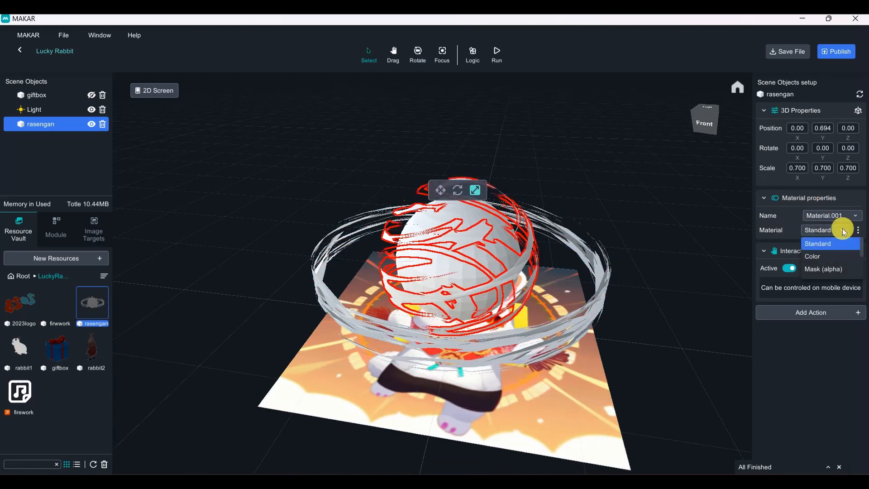
left_click(826, 253)
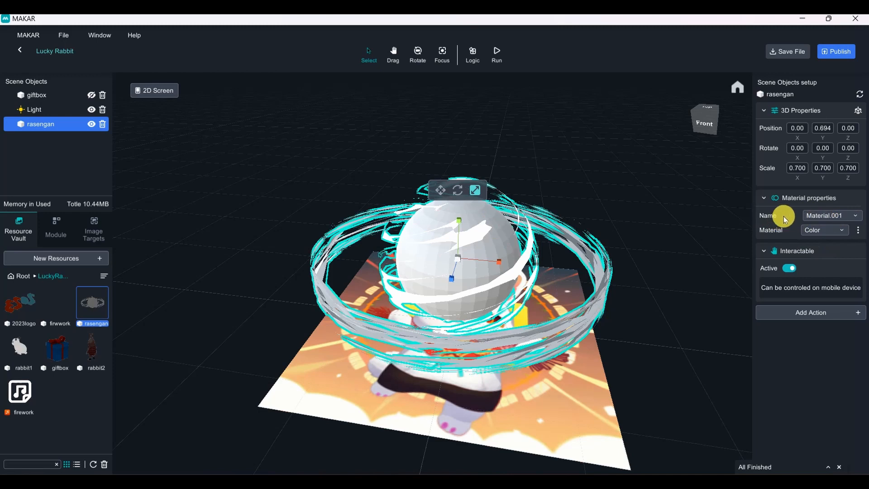
Step: Examine which parts of the rasengan Material.001, Material.002 and Material.003 cover, viewing the sphere, swirls and outer rings up close
left_click(855, 216)
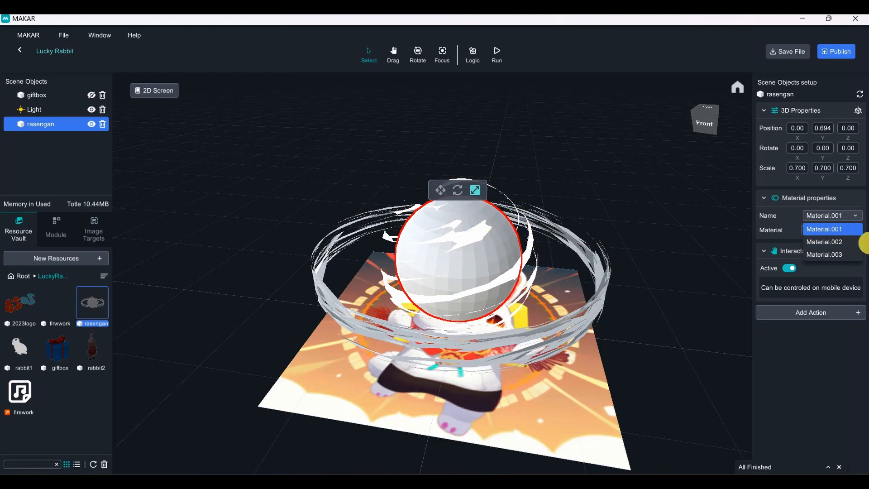
left_click(834, 229)
left_click(845, 216)
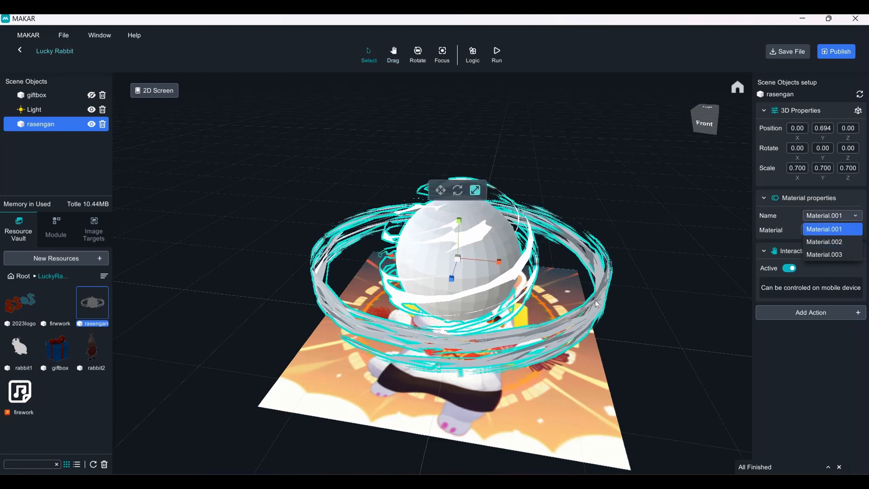
left_click(717, 317)
right_click_drag(566, 263, 459, 289)
scroll(459, 288, "up", 5)
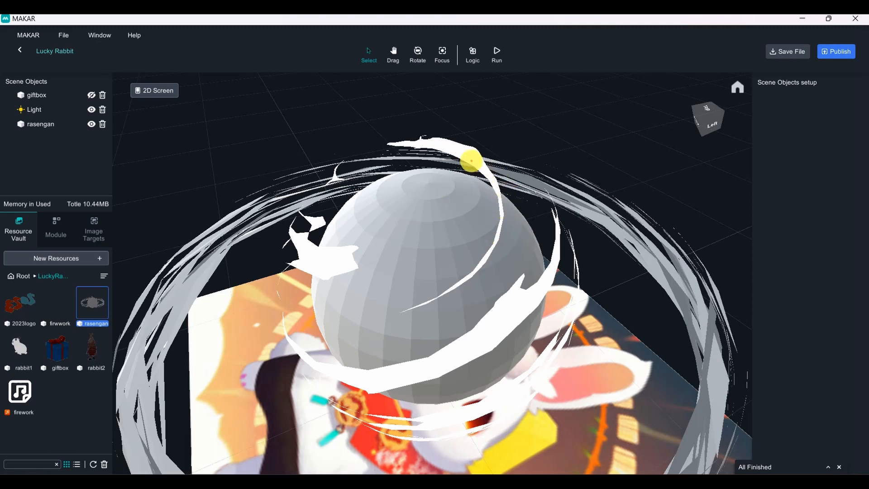
left_click(462, 146)
left_click_drag(311, 258, 306, 254)
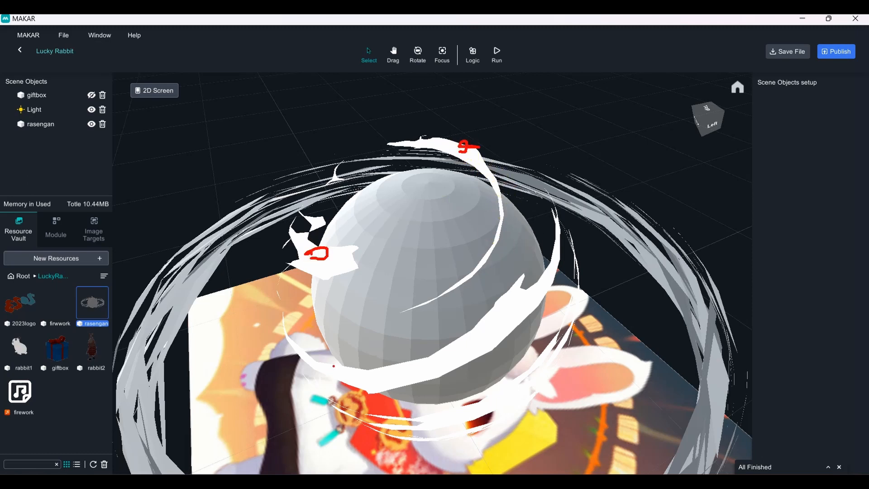
left_click(538, 292)
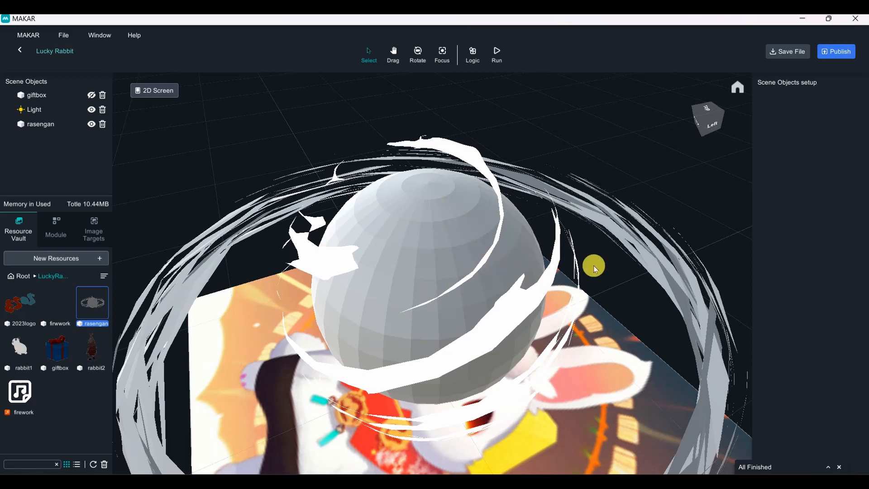
right_click_drag(664, 233, 709, 218)
left_click(493, 163)
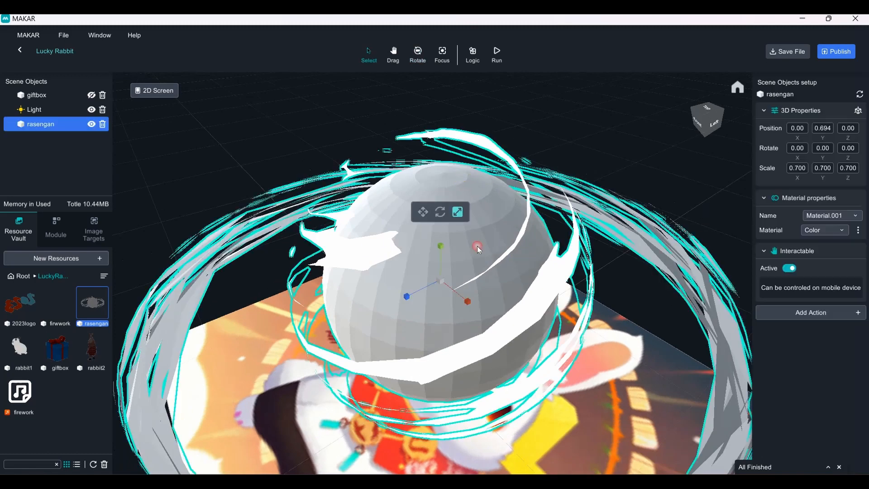
left_click(851, 216)
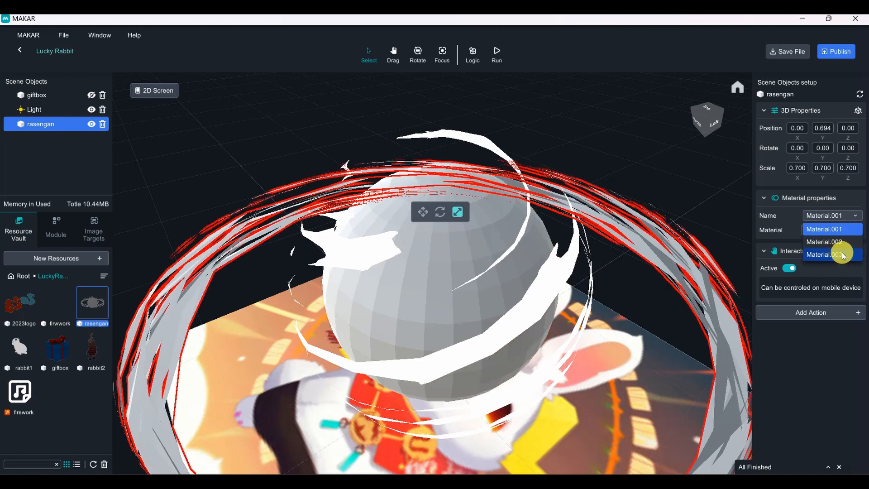
left_click(658, 234)
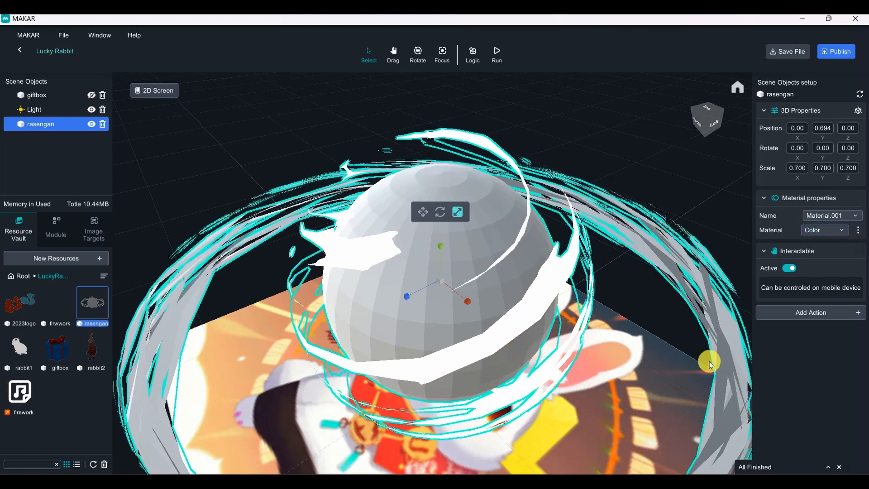
left_click_drag(710, 362, 605, 293)
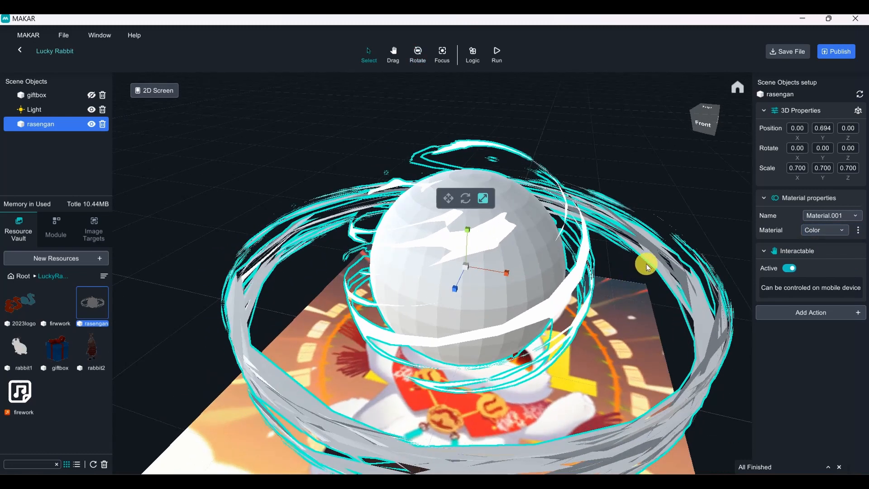
left_click(845, 217)
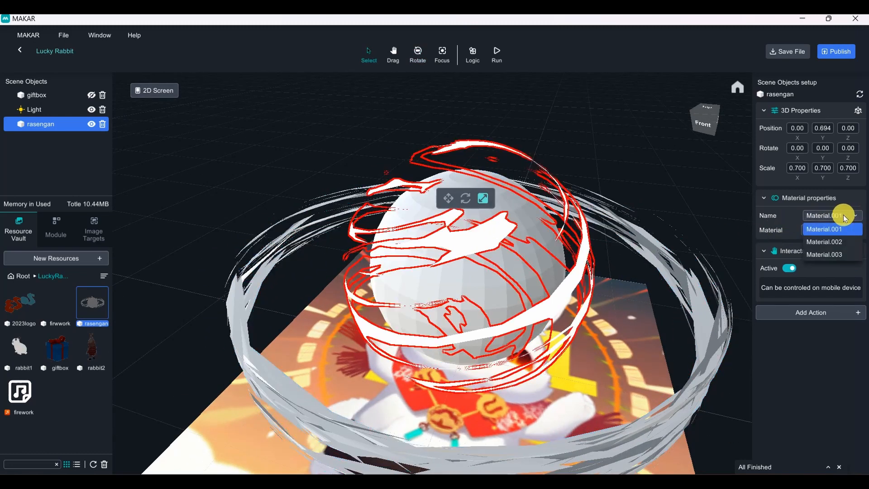
left_click(785, 216)
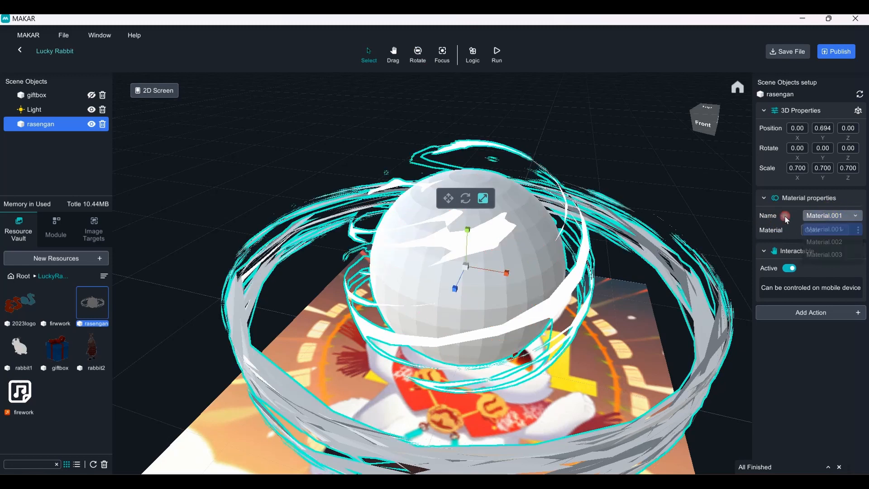
Step: Keep the rasengan's Material.001 on the Color material type and set its color to yellow FFFF75
left_click(844, 231)
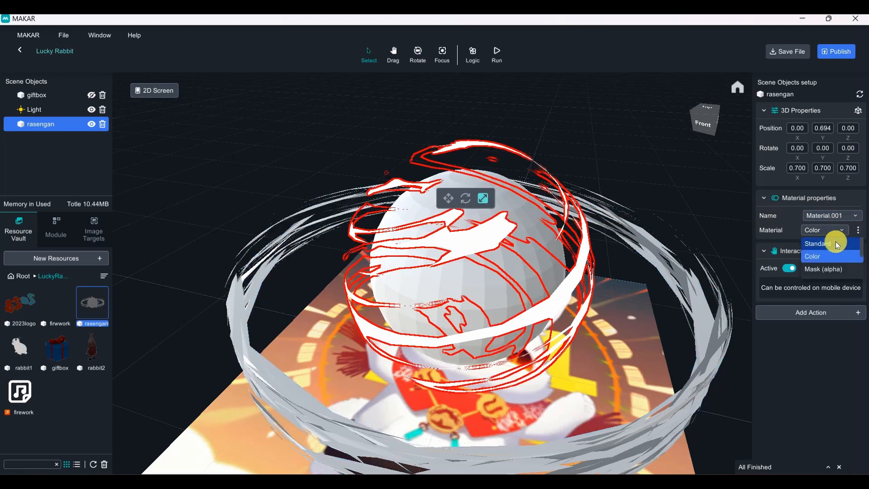
left_click(818, 256)
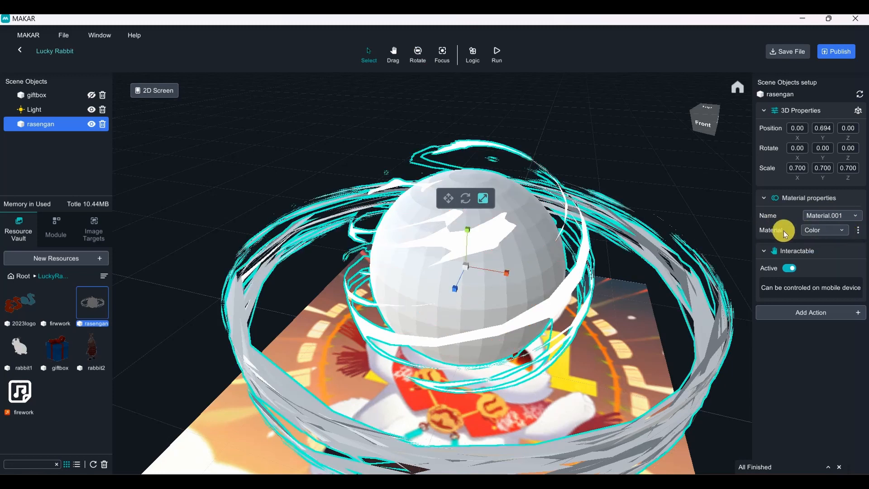
left_click(860, 230)
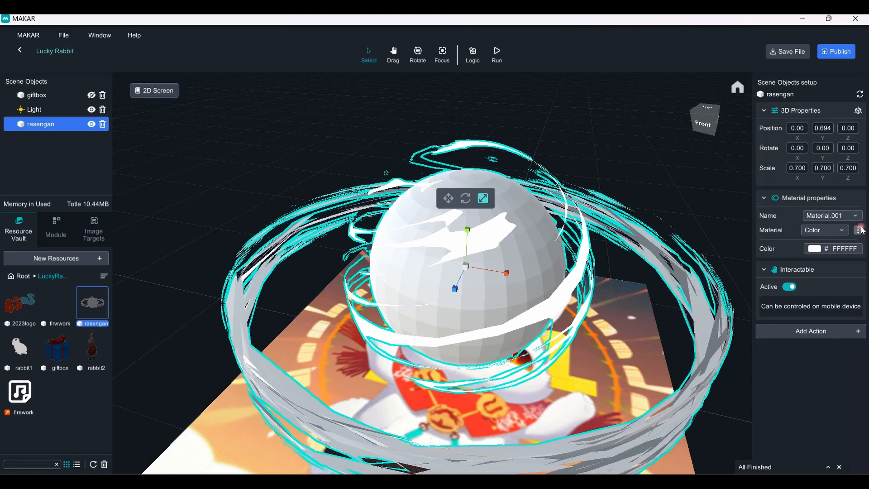
left_click(814, 249)
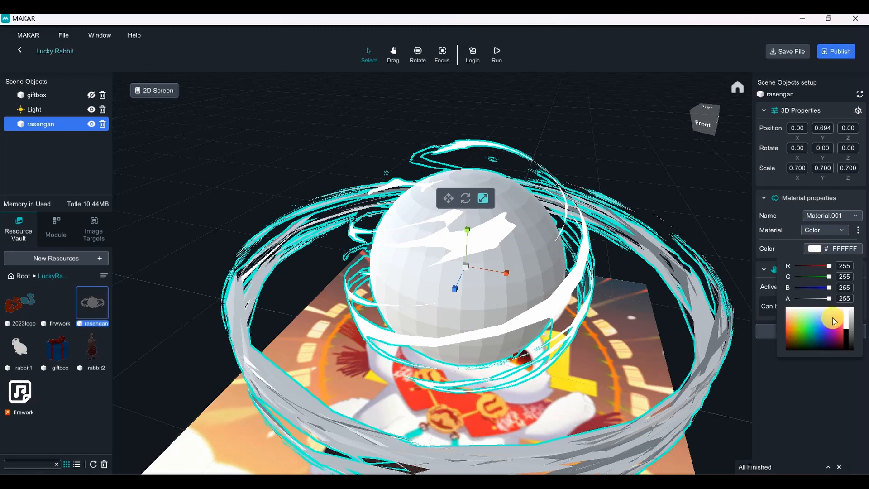
left_click(799, 317)
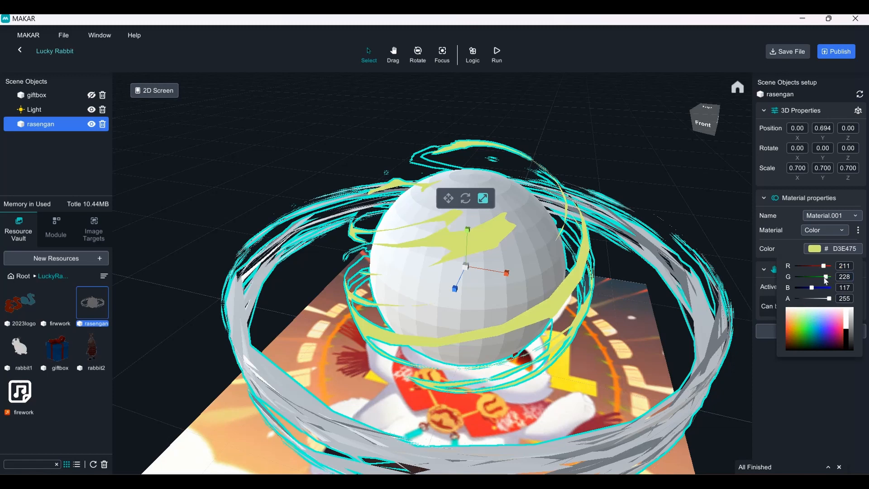
left_click_drag(826, 277, 831, 265)
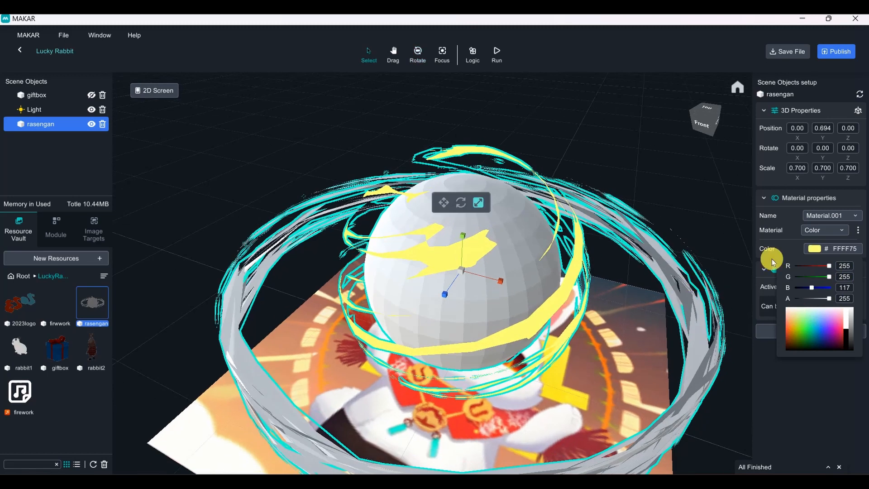
left_click(796, 243)
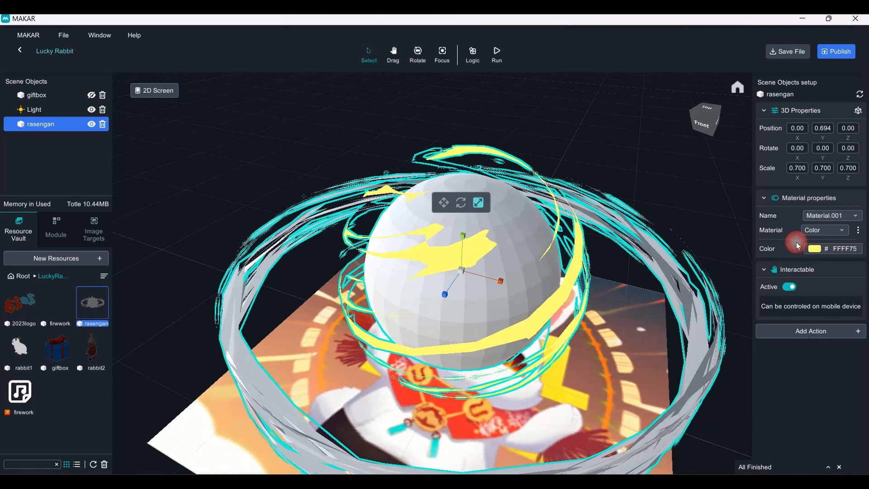
Step: Change the rasengan's Material.002 to the Color material type and set its color to blue 21BCFF
left_click(855, 216)
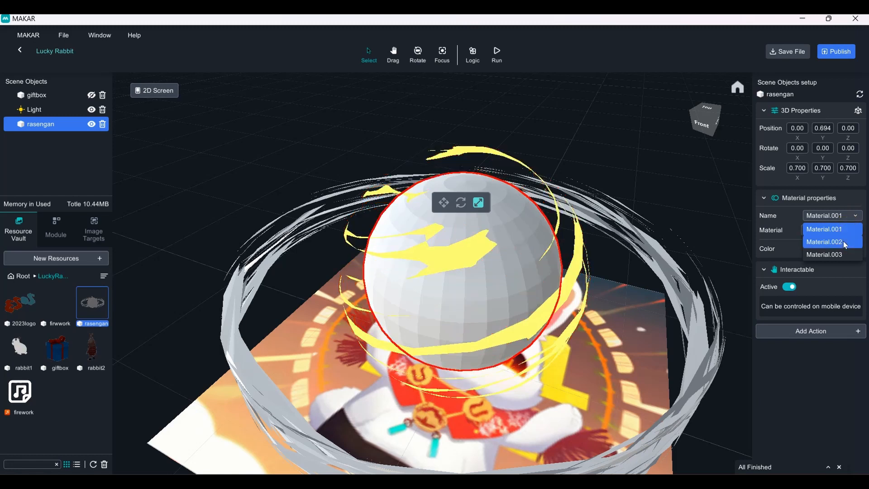
left_click(843, 241)
left_click(843, 230)
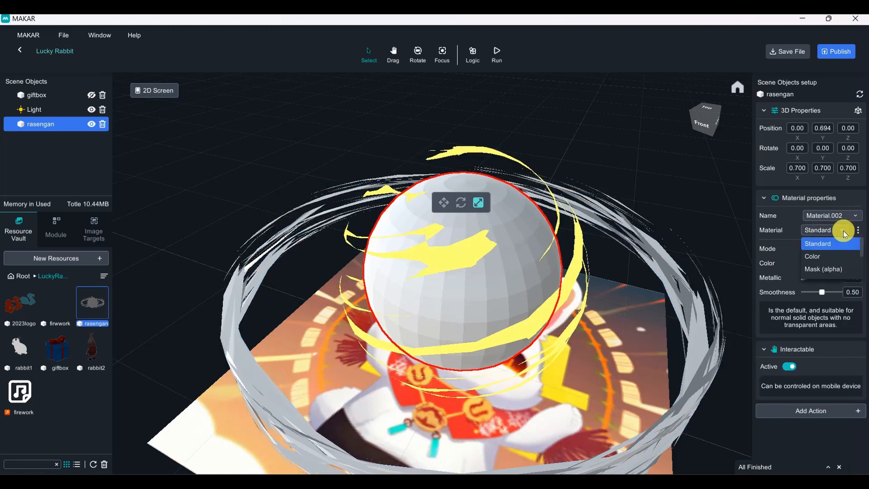
left_click(833, 256)
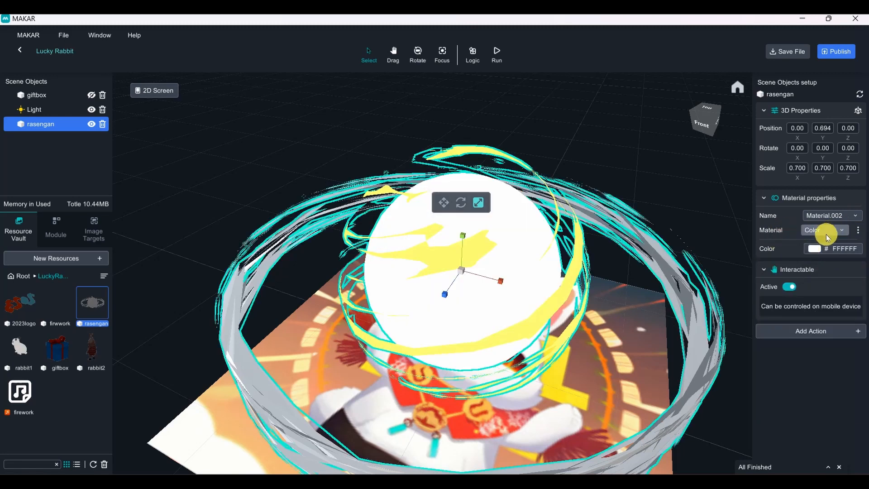
left_click(814, 250)
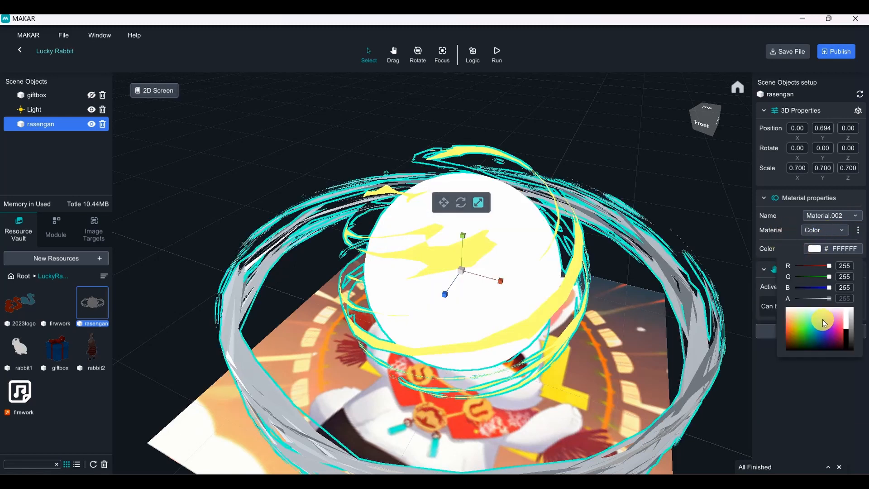
mouse_move(823, 322)
left_mouse_down()
mouse_move(826, 310)
mouse_move(823, 322)
left_mouse_up()
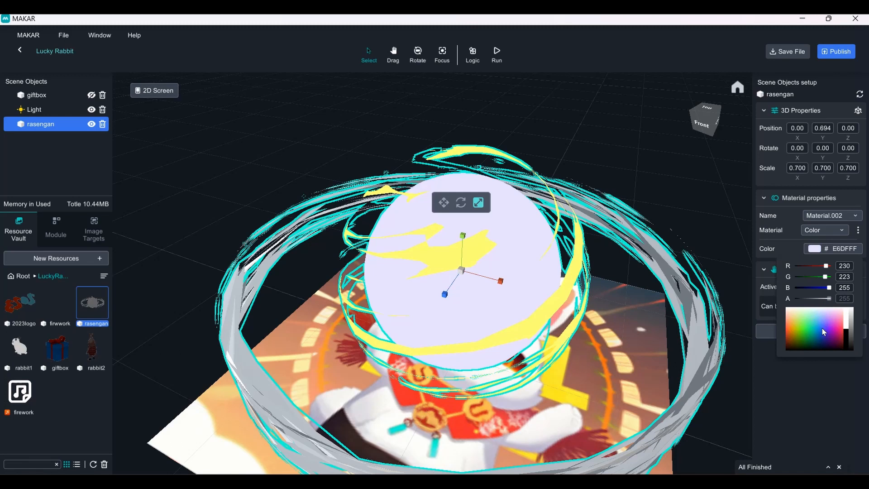
left_click(822, 330)
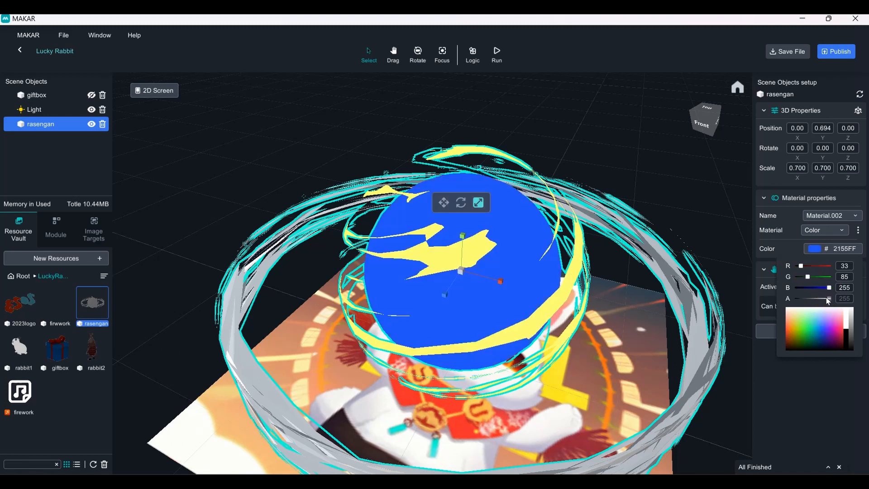
mouse_move(812, 277)
left_mouse_down()
mouse_move(799, 276)
mouse_move(821, 278)
left_mouse_up()
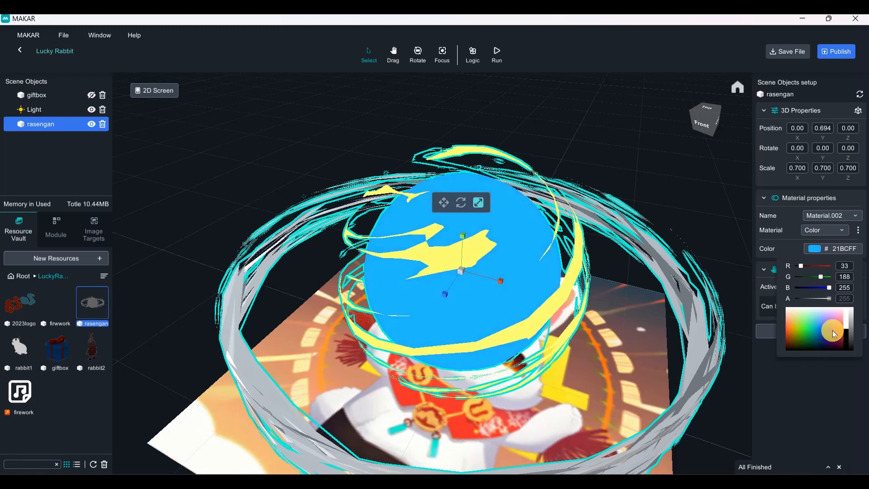
Step: Change the rasengan's Material.003 to the Color material type and set its color to light blue ADD4F7
left_click(833, 216)
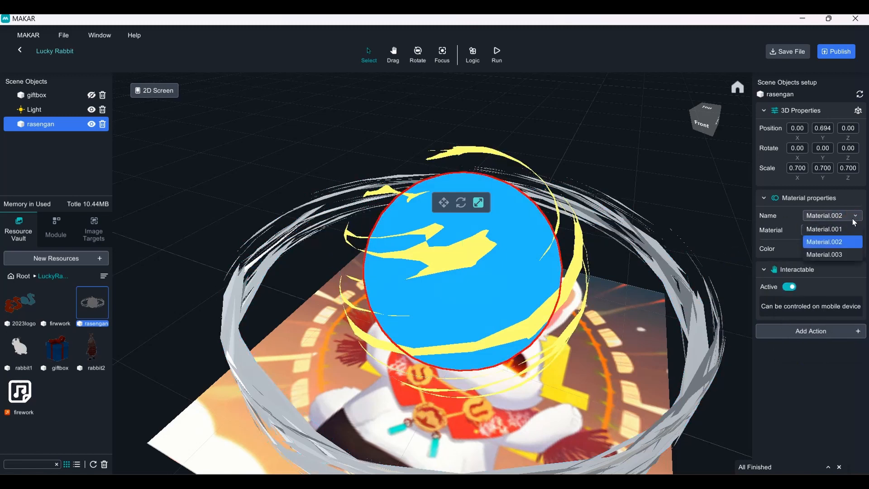
left_click(838, 252)
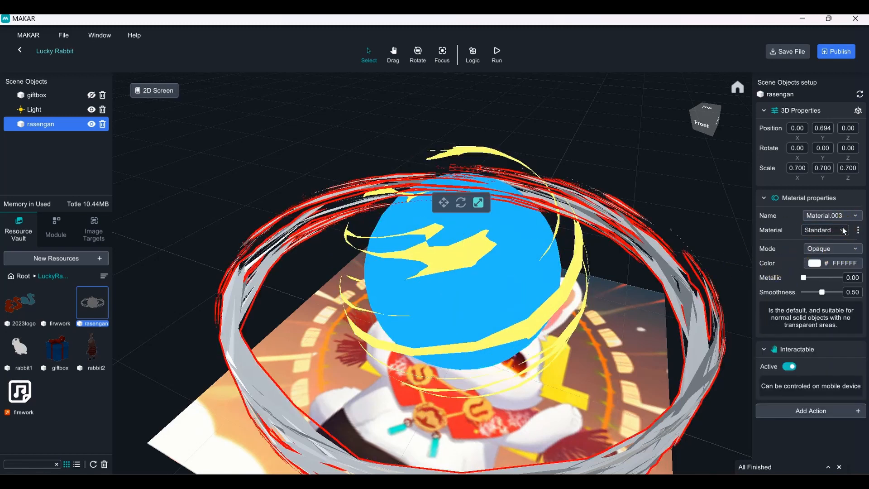
left_click(842, 228)
left_click(832, 257)
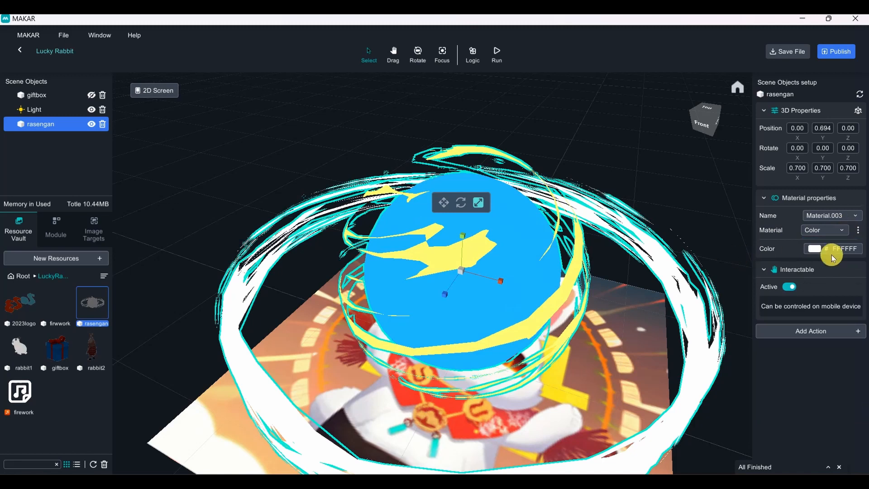
left_click(850, 234)
left_click(829, 254)
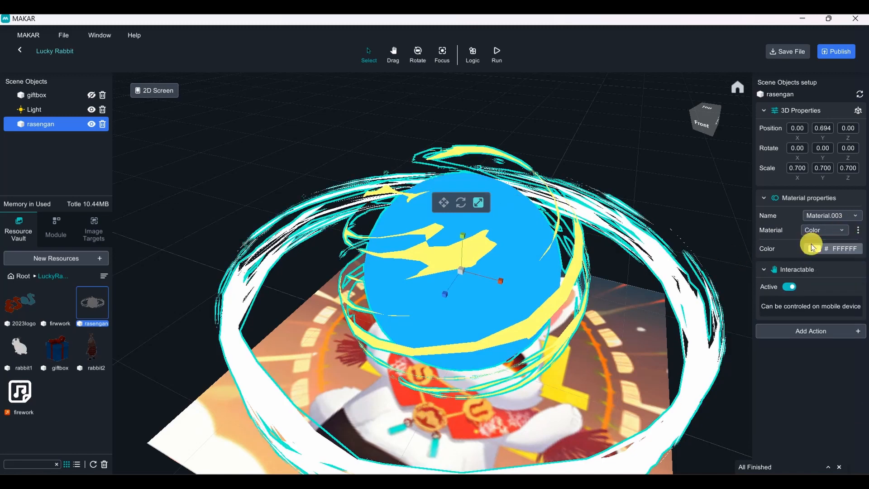
left_click(814, 248)
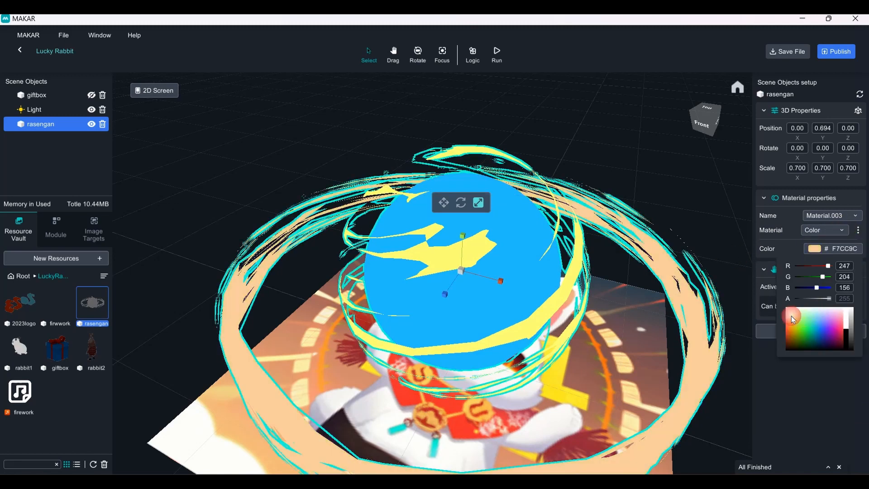
left_click(840, 318)
left_click_drag(840, 317, 826, 316)
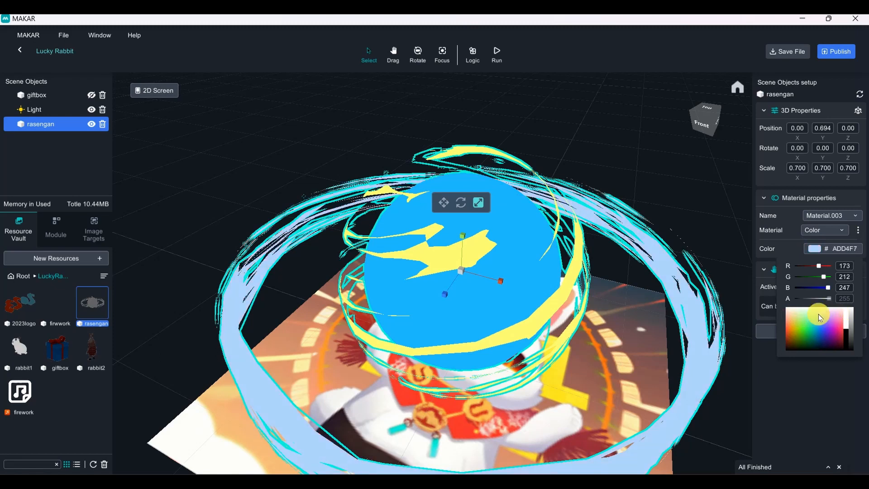
left_click(813, 251)
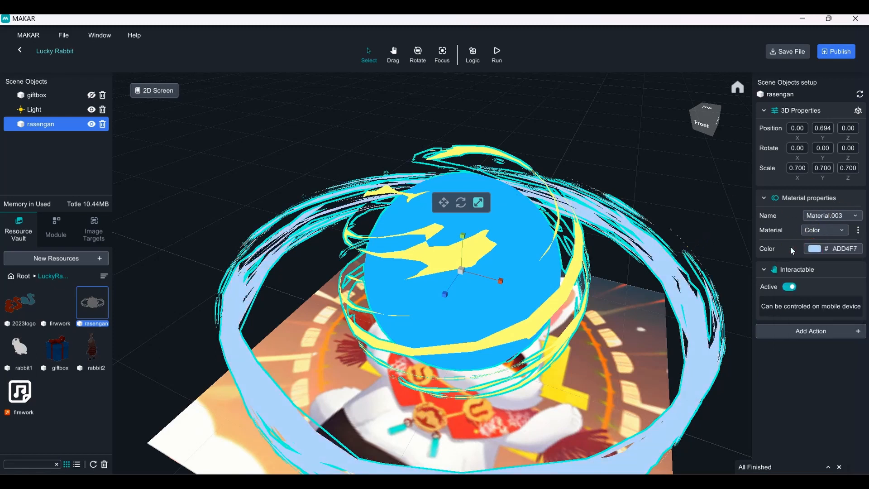
Step: Show the giftbox to compare it with the recolored rasengan, and hide both models in the scene
left_click(696, 208)
scroll(654, 213, "down", 10)
right_click_drag(520, 230, 448, 315)
left_click(91, 95)
scroll(409, 260, "up", 5)
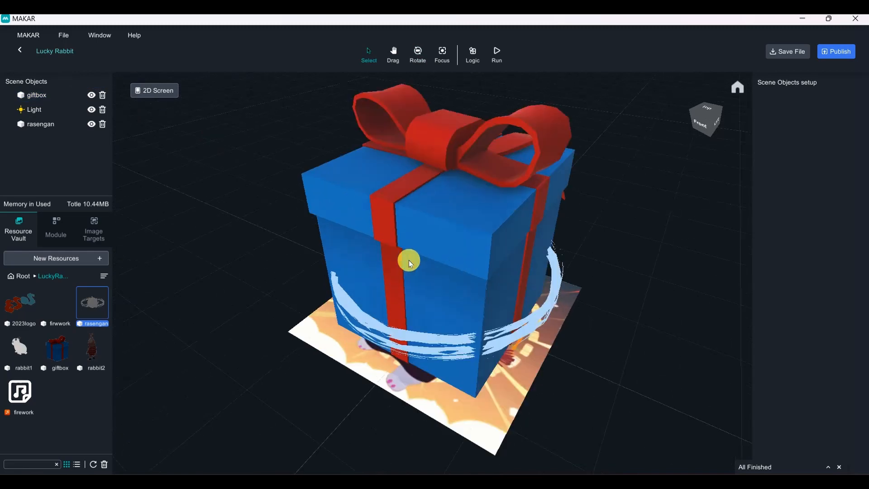
scroll(409, 259, "down", 5)
left_click(97, 95)
left_click(91, 125)
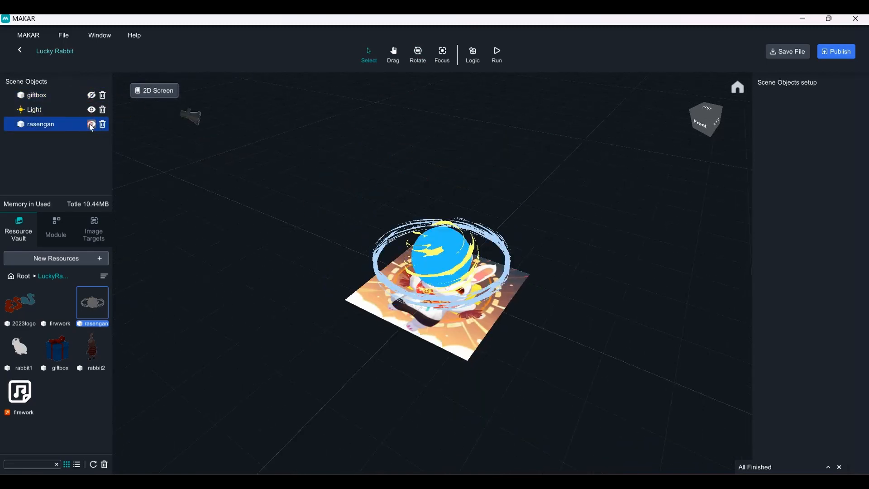
left_click(88, 123)
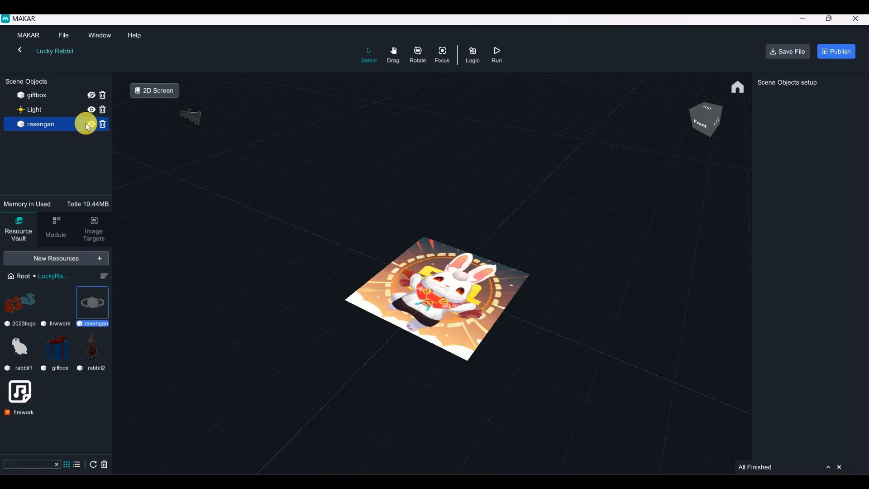
Step: Add the rabbit1 model from the LuckyRabbit resources to the scene on the image target
scroll(412, 271, "up", 3)
middle_click_drag(414, 313, 477, 258)
scroll(477, 259, "up", 3)
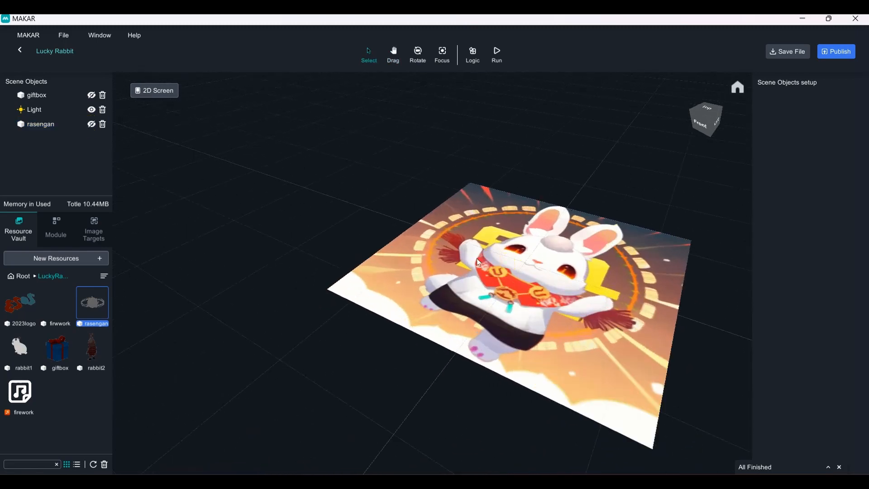
right_click_drag(476, 258, 550, 251)
middle_click_drag(550, 251, 447, 232)
scroll(446, 231, "down", 4)
scroll(447, 232, "up", 2)
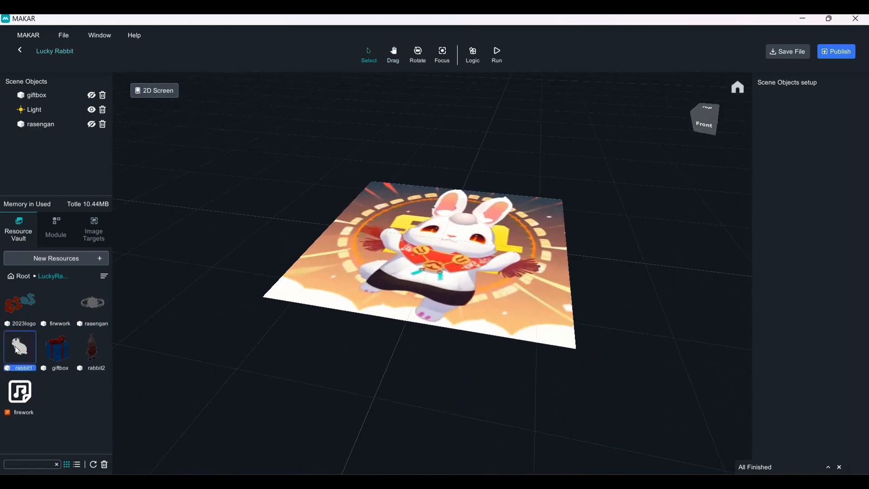
scroll(383, 230, "down", 5)
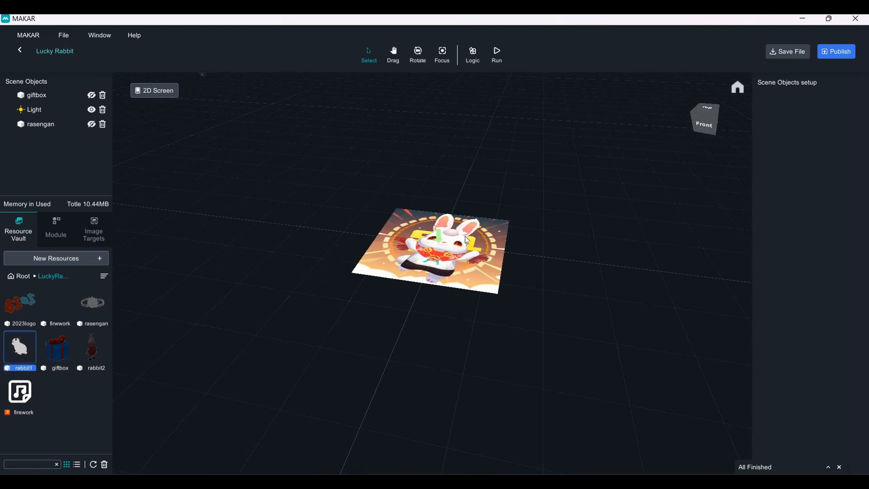
left_click_drag(453, 240, 451, 240)
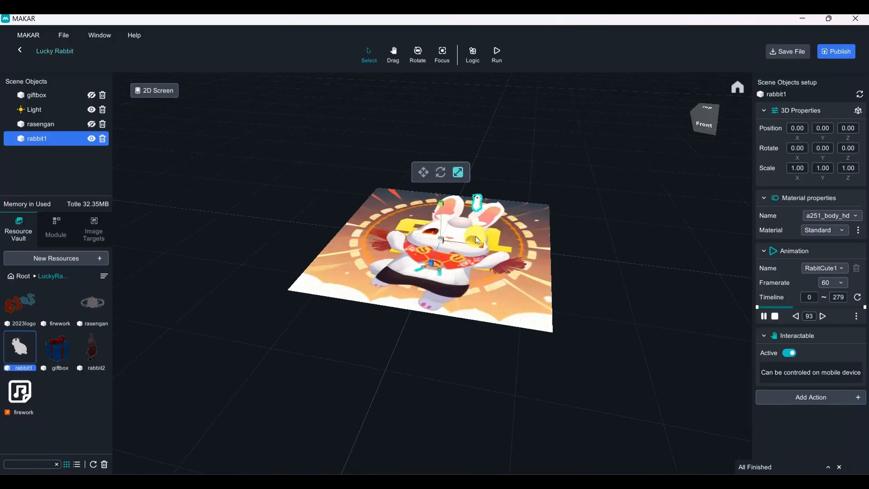
Step: Scale rabbit1 up uniformly to about 2.799
scroll(475, 238, "up", 5)
scroll(515, 188, "down", 4)
scroll(514, 190, "up", 1)
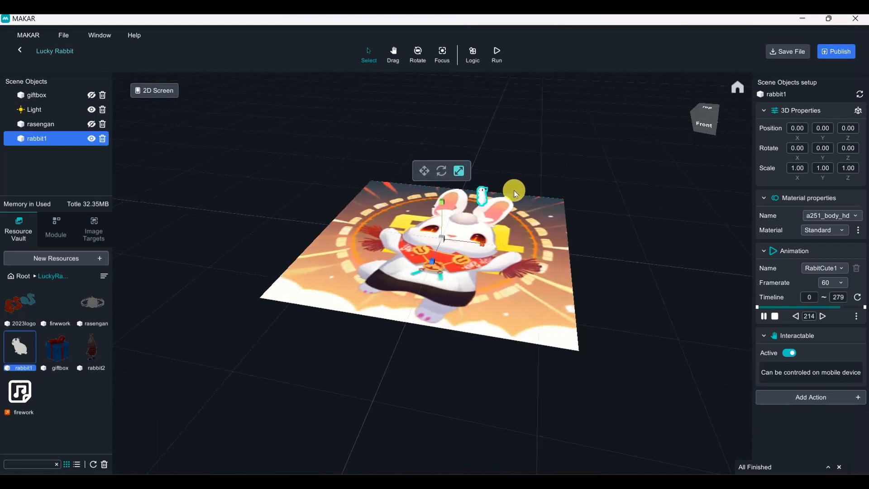
scroll(476, 248, "up", 4)
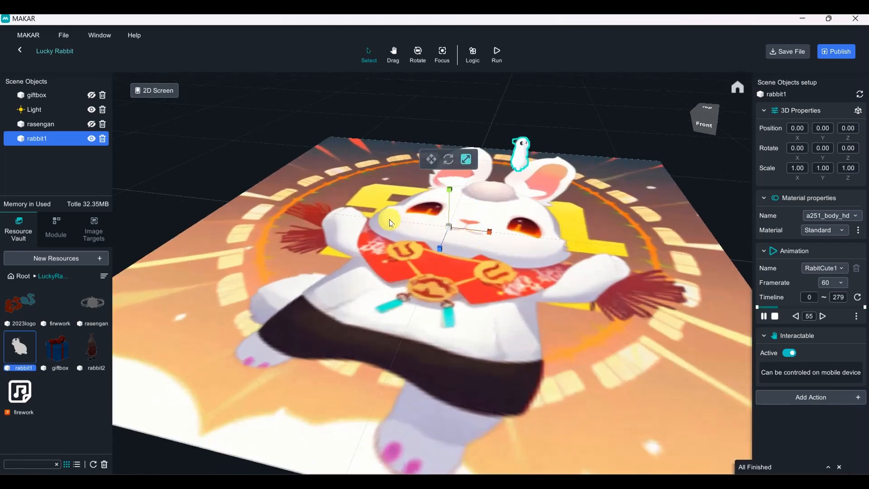
scroll(539, 153, "down", 3)
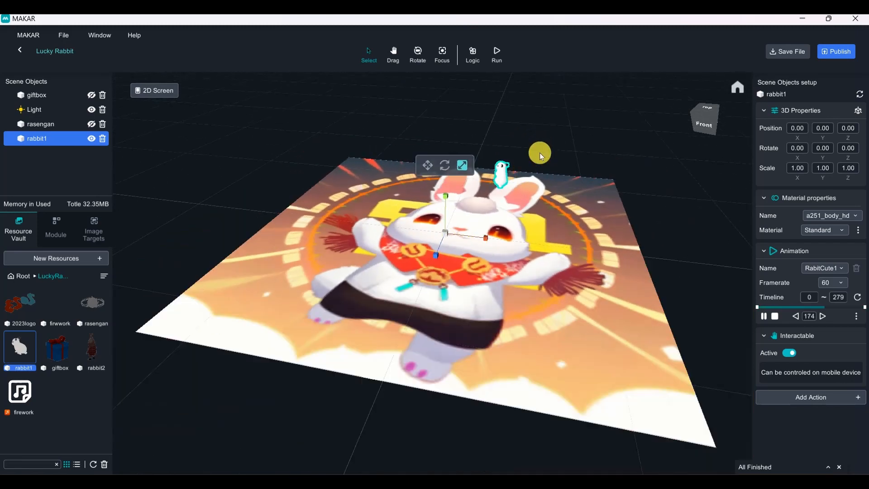
left_click_drag(446, 233, 490, 180)
scroll(490, 181, "down", 3)
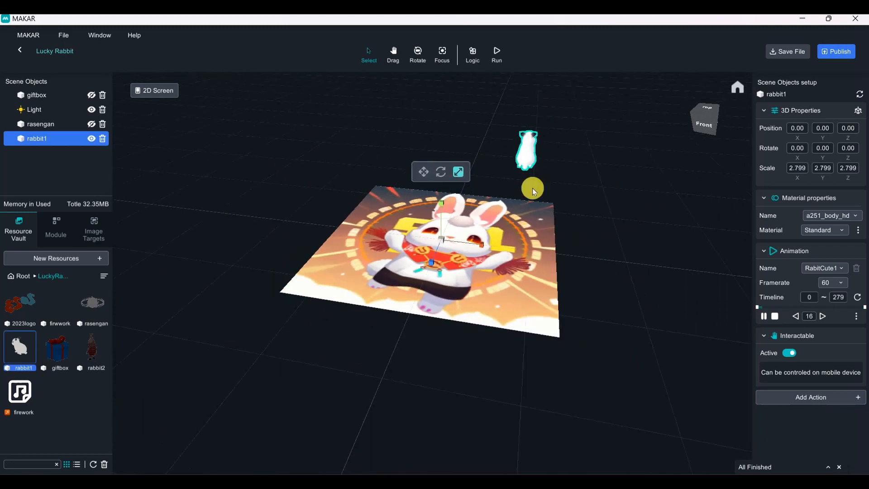
Step: Rotate rabbit1 around the Y axis to 180 degrees and switch to the move tool
left_click_drag(455, 261, 274, 216)
scroll(499, 290, "down", 2)
scroll(500, 292, "down", 2)
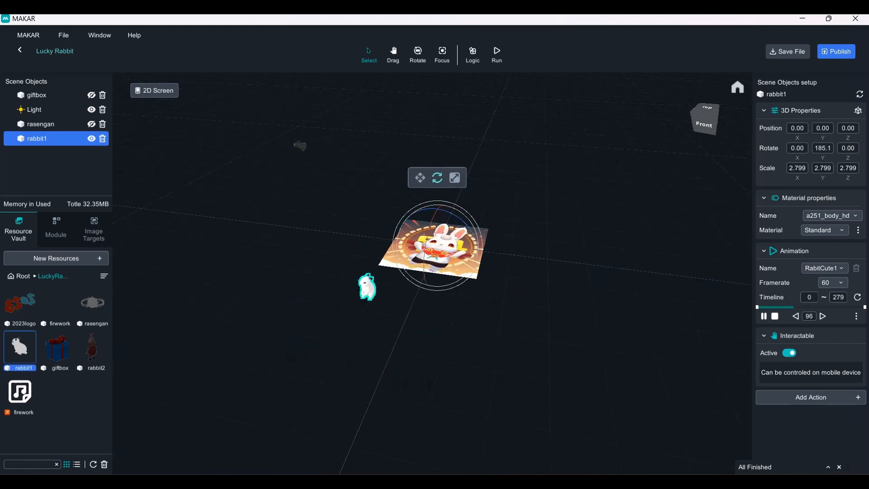
right_click_drag(500, 292, 524, 294)
scroll(520, 291, "down", 3)
scroll(517, 290, "up", 5)
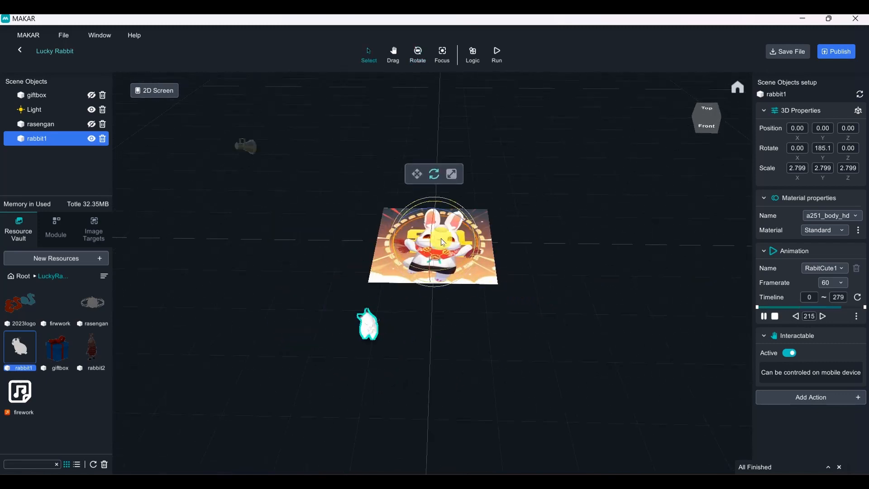
key("w")
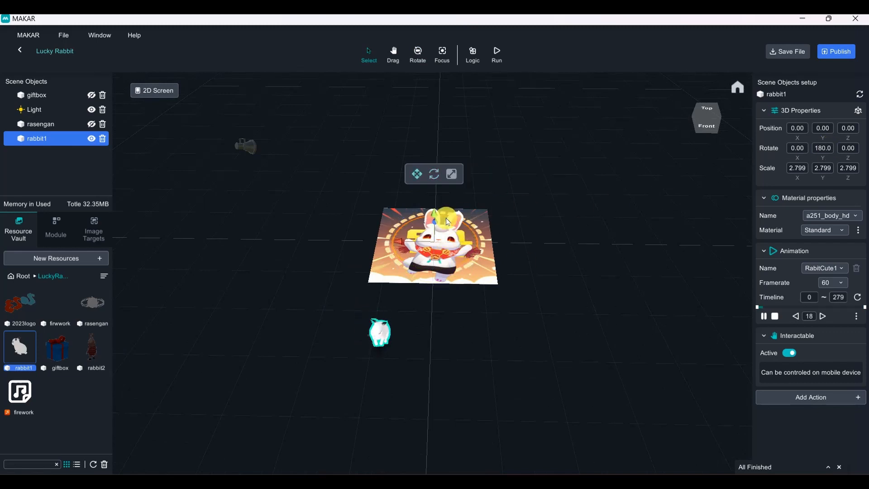
Step: Move rabbit1 across the ground plane onto the image target, to about X 0.836 and Z 2.629
right_click_drag(439, 216, 298, 204)
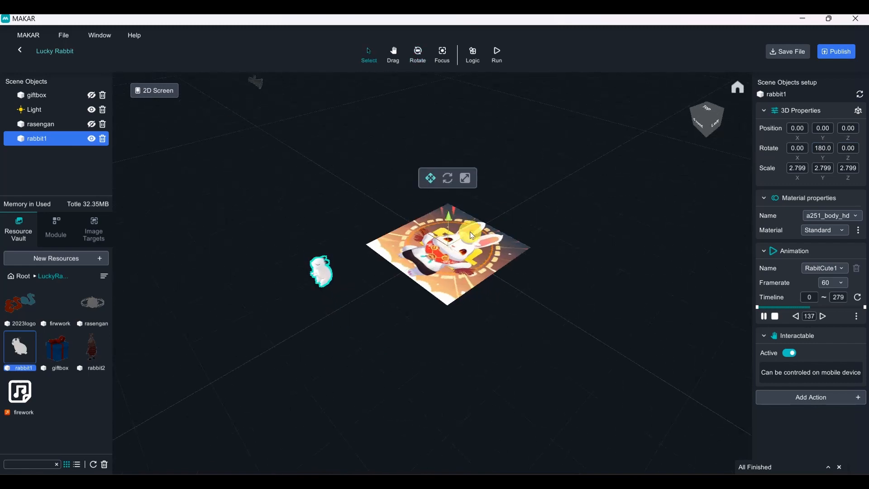
left_click_drag(470, 232, 565, 208)
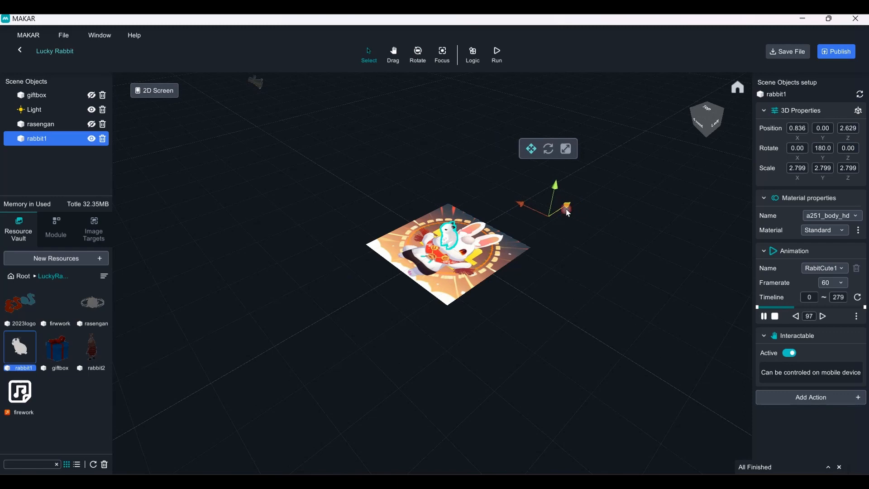
scroll(516, 251, "up", 5)
scroll(523, 250, "up", 2)
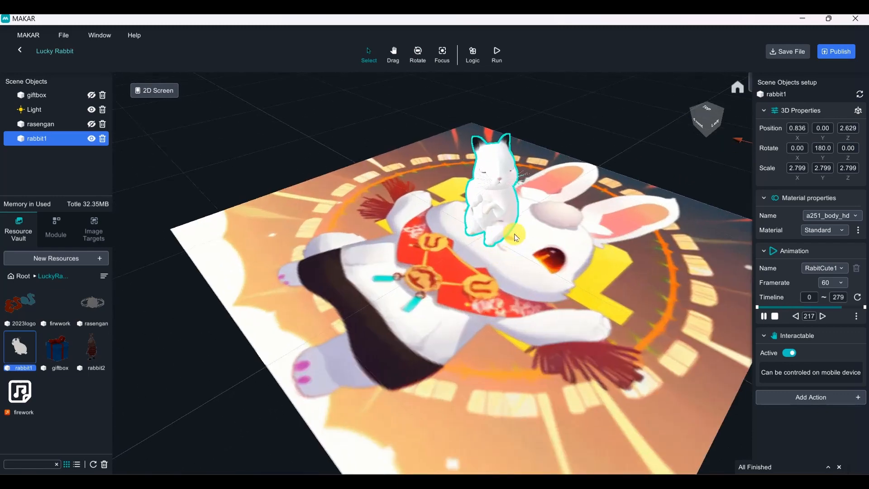
Step: Scale rabbit1 up uniformly to about 9.158
scroll(508, 230, "down", 5)
left_click_drag(623, 198, 597, 156)
scroll(619, 193, "up", 3)
scroll(623, 194, "down", 5)
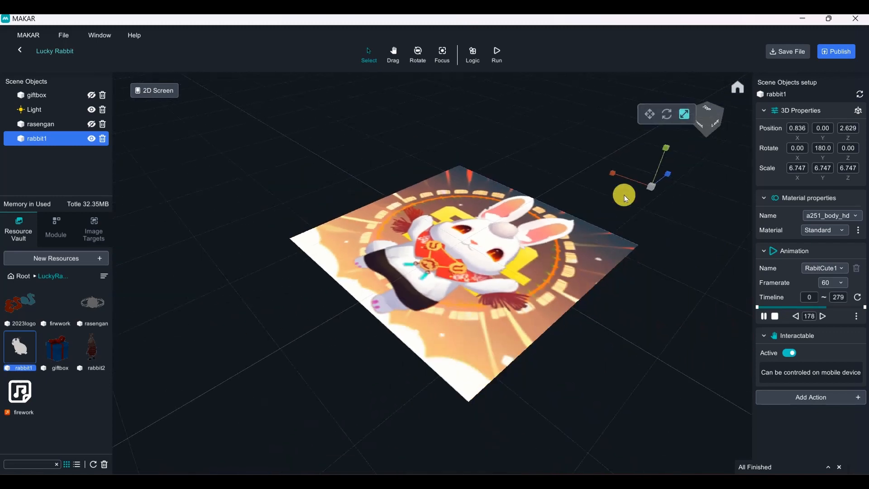
left_click_drag(541, 218, 717, 134)
Step: Move rabbit1 along the Z axis to about 7.233 and set its Y position to 0
key("w")
left_click_drag(636, 132, 641, 113)
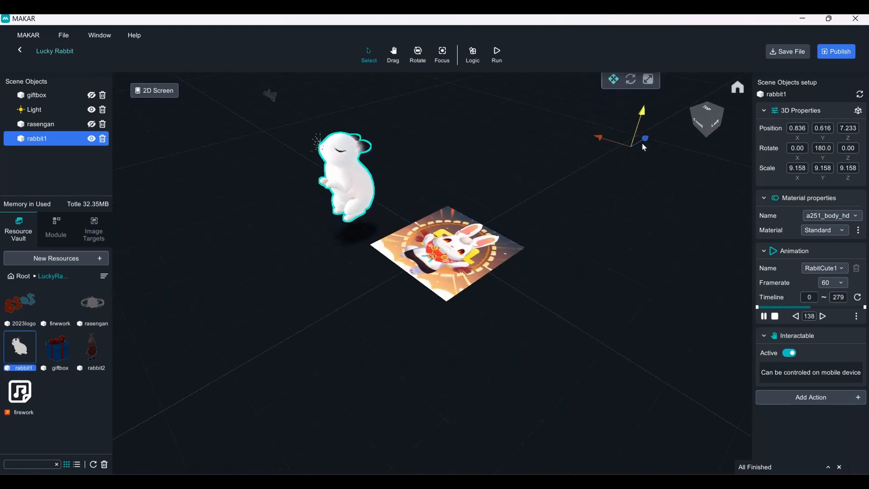
type("0")
key("Return")
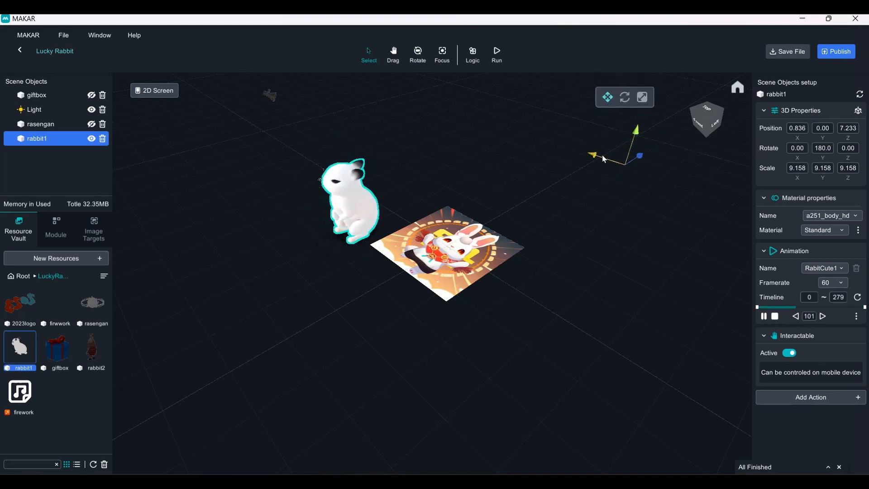
Step: Move rabbit1 over the middle of the image target, to about X 2.890 and Z 8.281
left_click_drag(603, 158, 736, 158)
right_click_drag(529, 203, 556, 219)
scroll(556, 218, "up", 6)
middle_click_drag(606, 197, 608, 233)
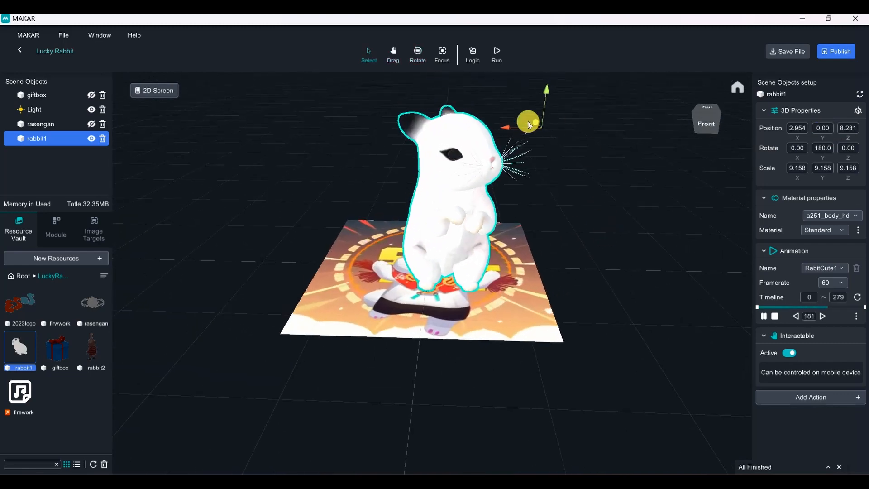
mouse_move(520, 127)
left_mouse_down()
mouse_move(506, 125)
mouse_move(515, 129)
left_mouse_up()
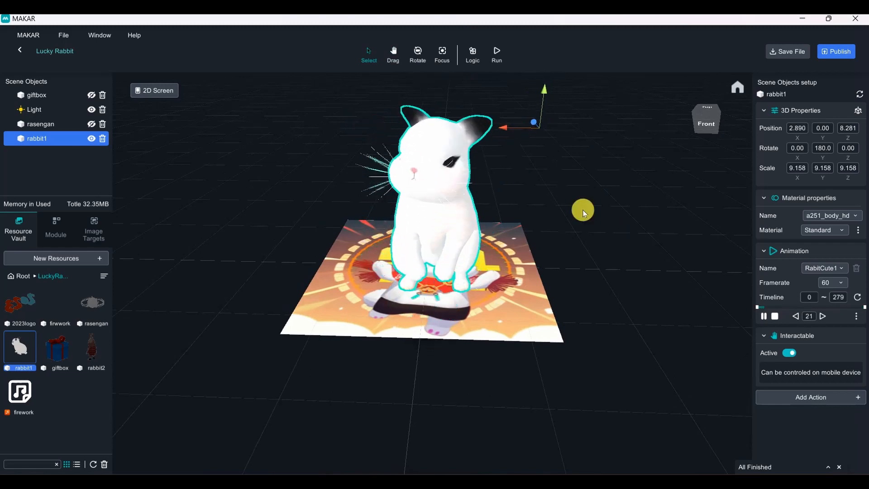
Step: Check rabbit1 from the front and fine-tune its X position to about 2.681
scroll(565, 231, "down", 5)
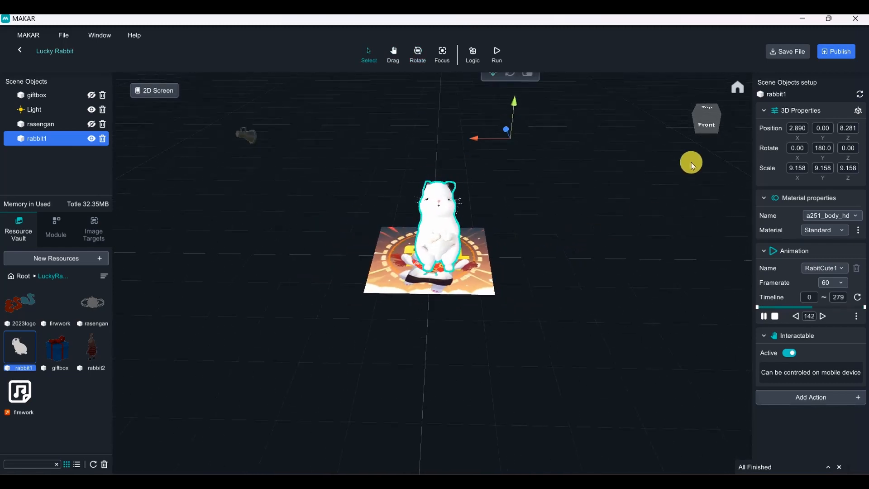
left_click(562, 190)
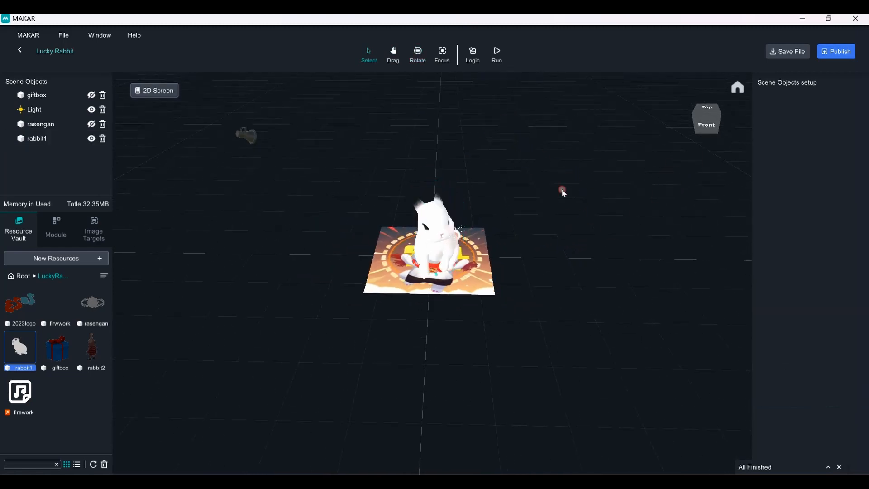
left_click(448, 244)
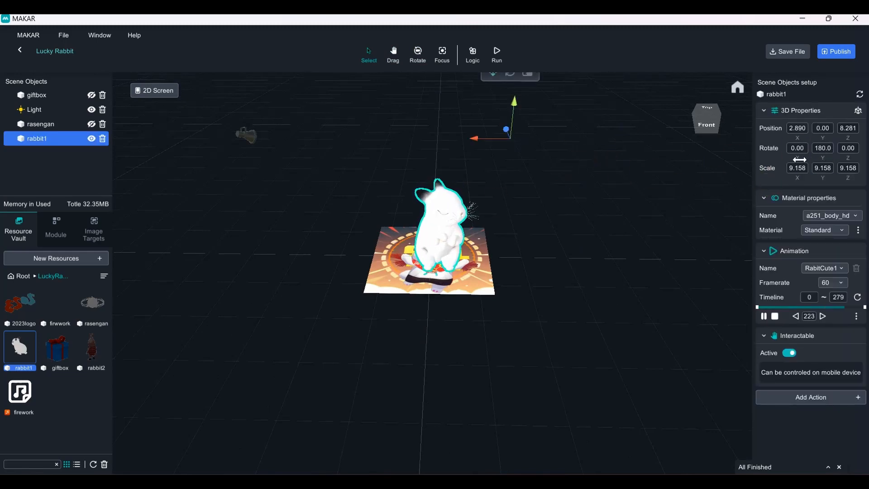
left_click(710, 128)
mouse_move(545, 226)
right_mouse_down()
mouse_move(537, 287)
mouse_move(557, 235)
right_mouse_up()
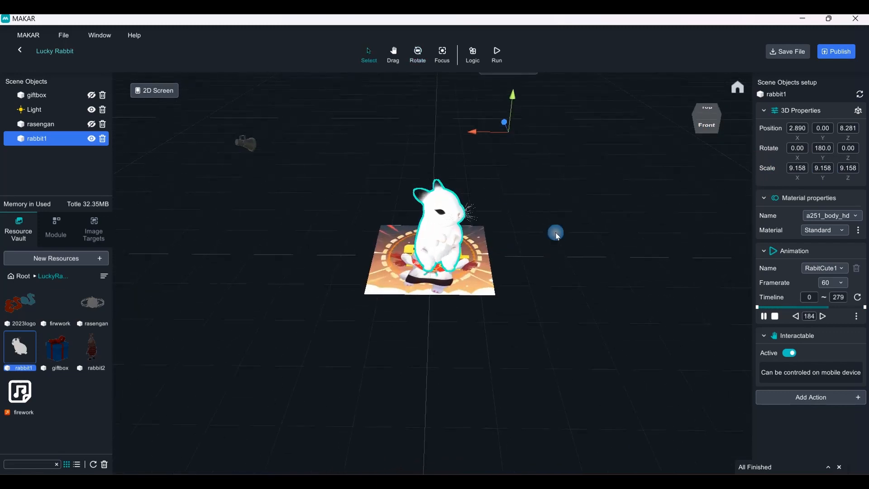
left_click_drag(481, 131, 472, 132)
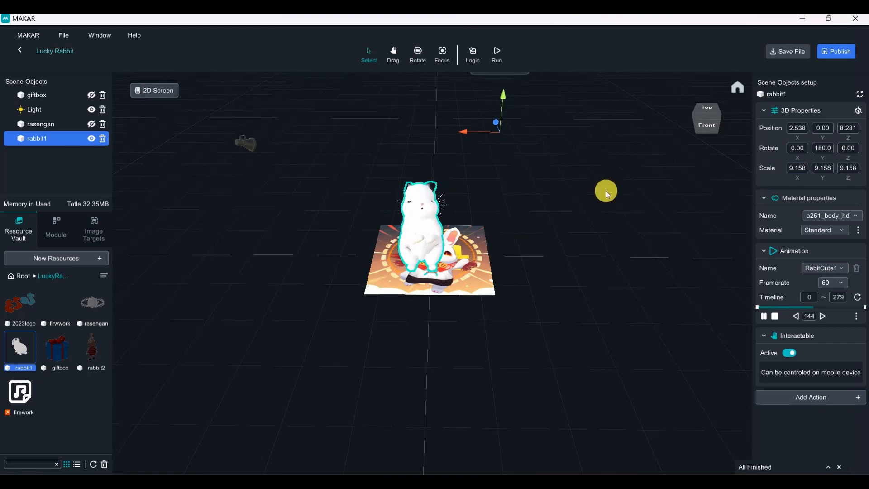
left_click_drag(462, 131, 468, 135)
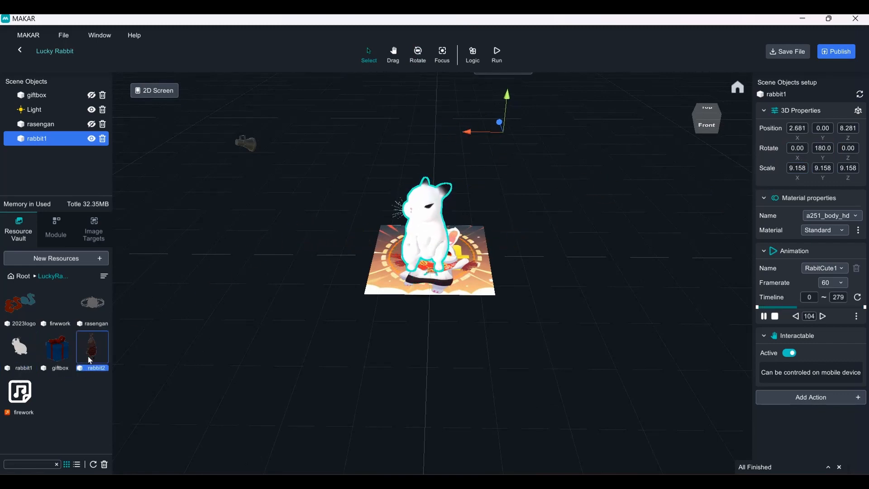
Step: Add the rabbit2 model from the LuckyRabbit resources to the scene and scale it down uniformly to about 0.003
left_click_drag(89, 360, 516, 276)
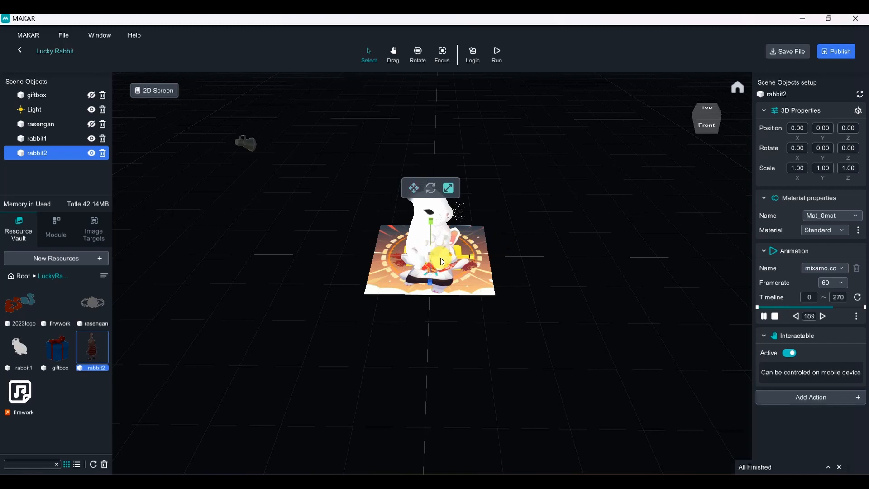
mouse_move(435, 263)
left_mouse_down()
mouse_move(475, 213)
mouse_move(420, 269)
left_mouse_up()
scroll(455, 242, "up", 10)
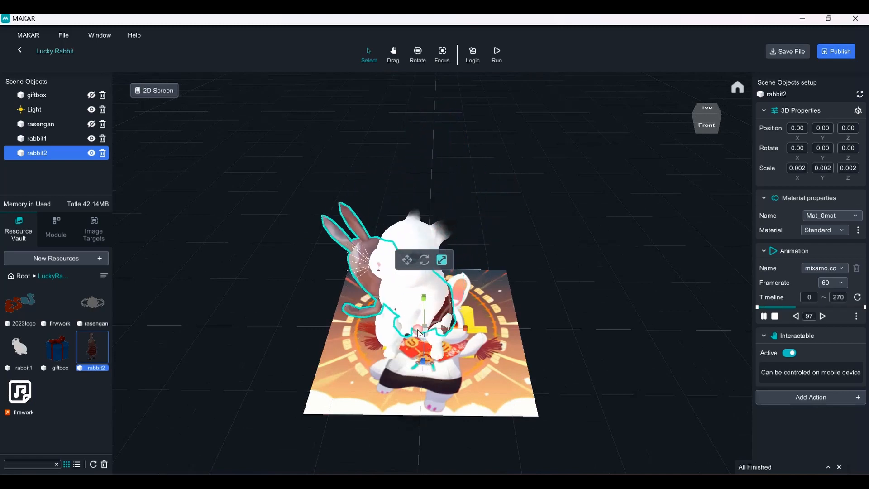
right_click_drag(446, 280, 453, 308)
left_click_drag(420, 339, 466, 314)
Step: Rotate rabbit2 around the Y axis to about 180.6 degrees
right_click_drag(498, 294, 537, 249)
scroll(571, 250, "down", 5)
key("e")
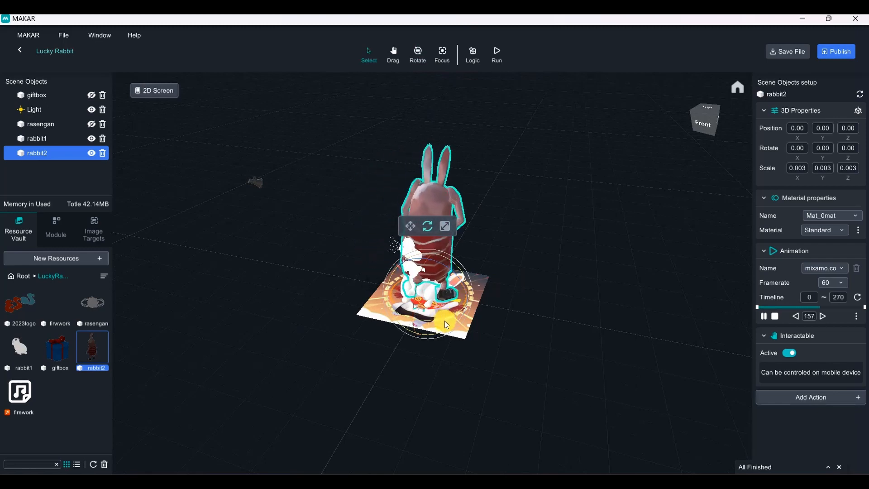
left_click_drag(444, 322, 249, 256)
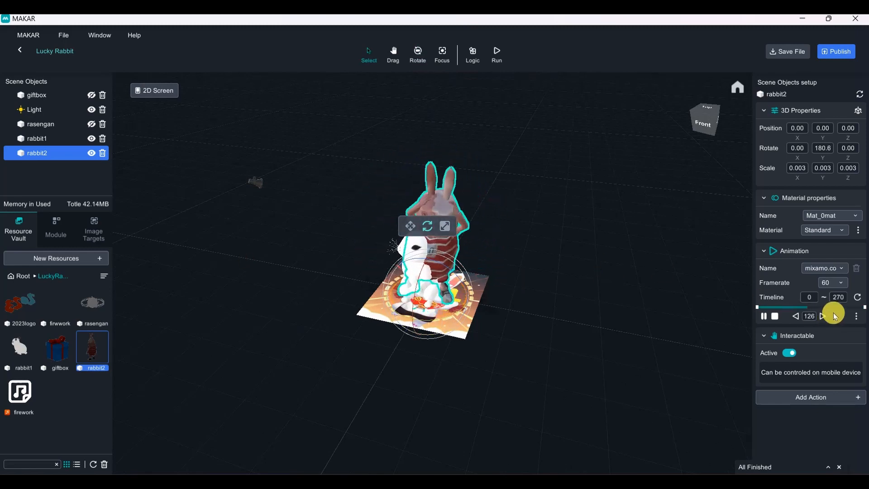
Step: Collapse and reopen rabbit2's animation settings to examine them
left_click(763, 251)
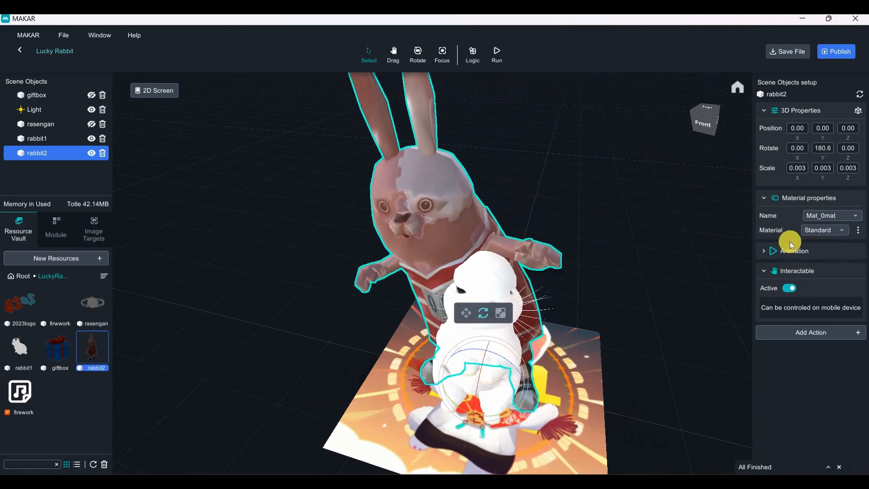
left_click(764, 250)
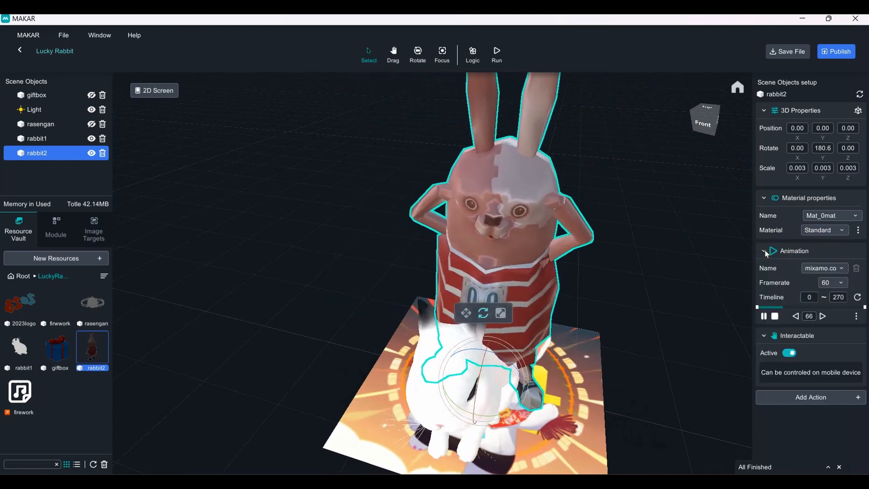
Step: Change rabbit2's Mat_0mat material type from Standard to Mask
left_click(842, 230)
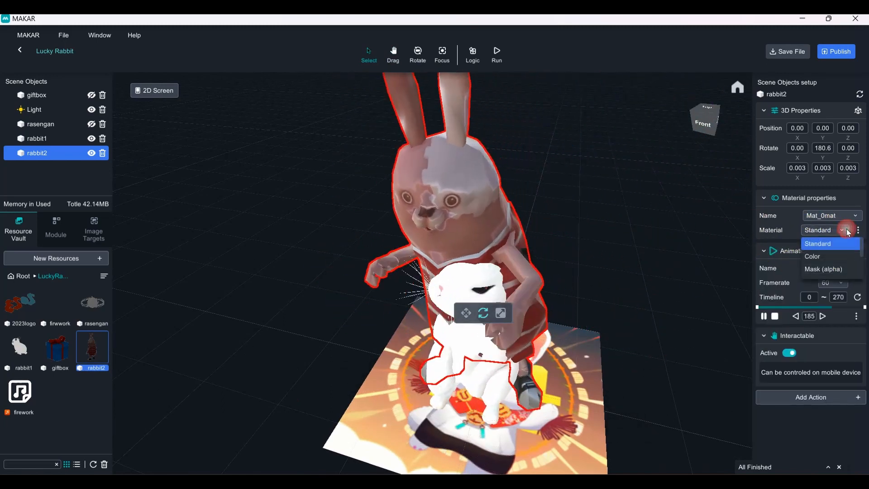
scroll(844, 253, "down", 2)
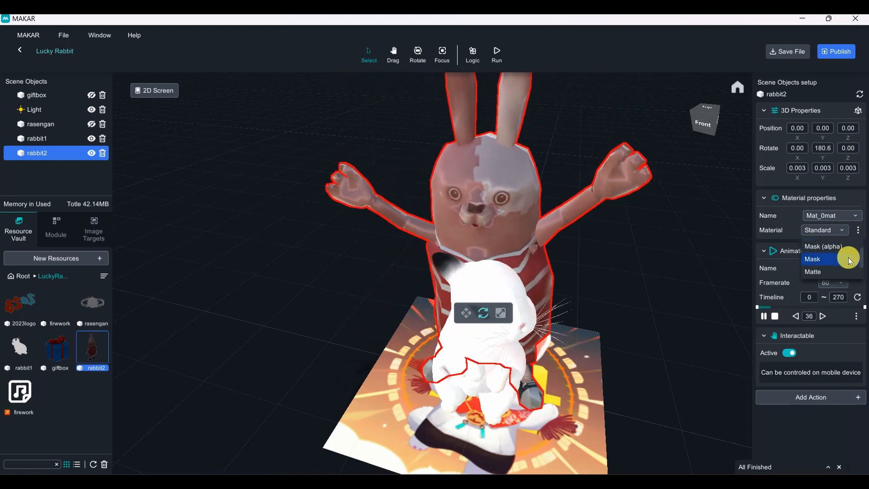
left_click(845, 258)
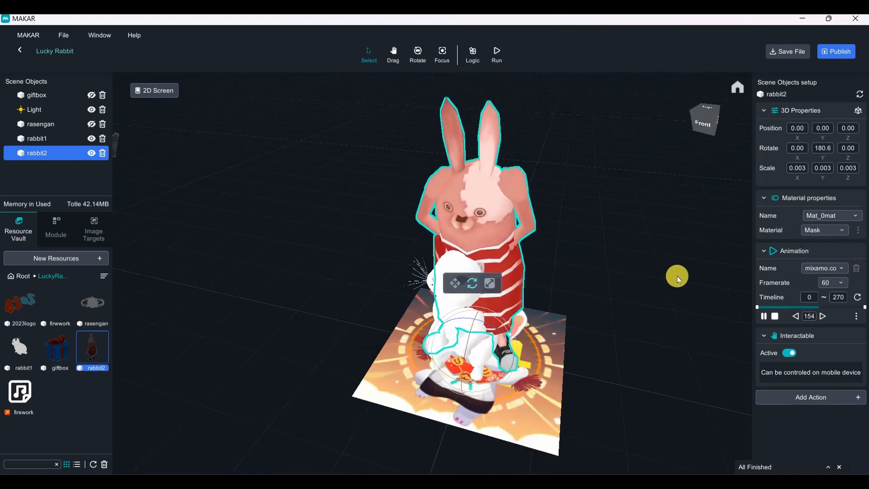
left_click(622, 289)
left_click(457, 201)
scroll(579, 210, "down", 3)
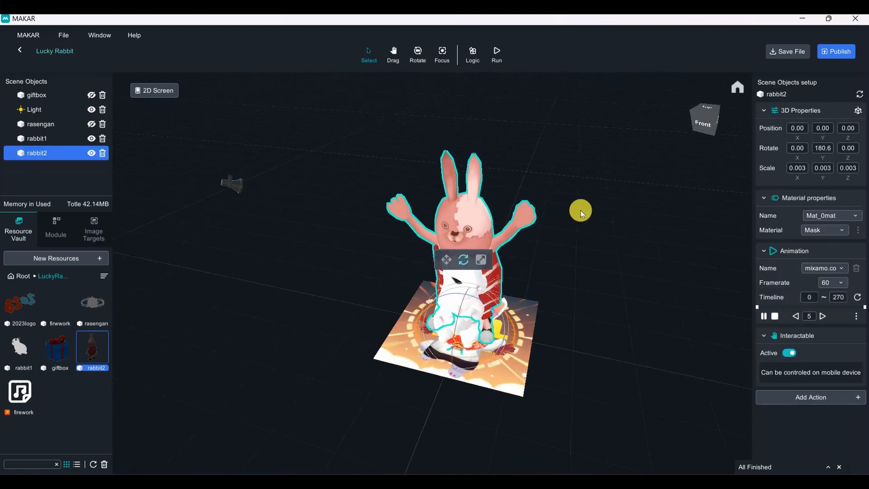
Step: Scale rabbit2 down uniformly to about 0.002 on all axes
right_click_drag(589, 243, 652, 242)
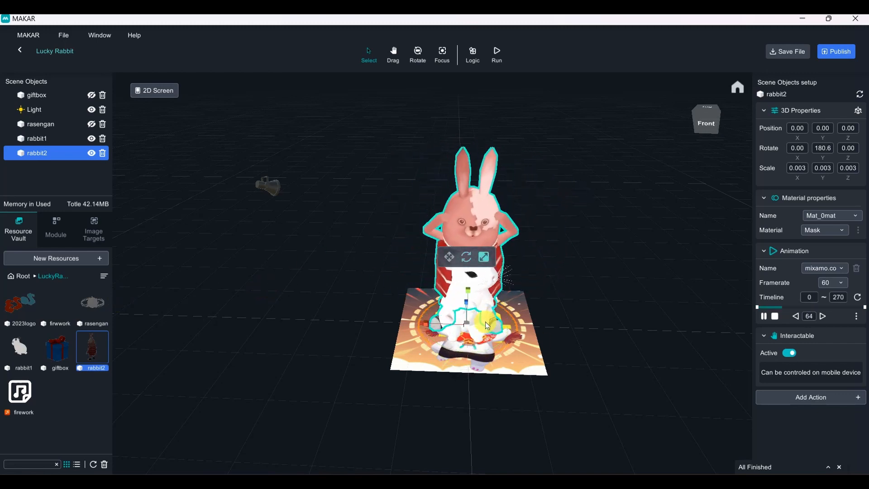
mouse_move(467, 324)
left_mouse_down()
mouse_move(478, 311)
mouse_move(474, 337)
left_mouse_up()
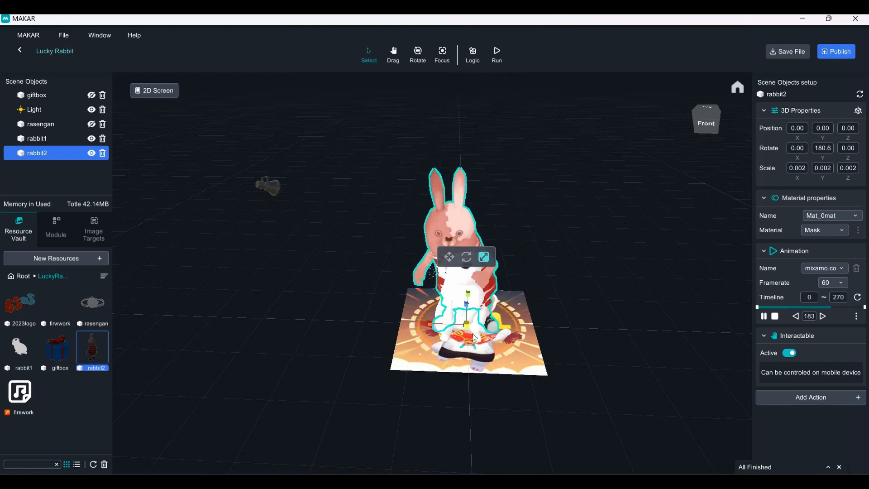
right_click_drag(627, 324, 534, 331)
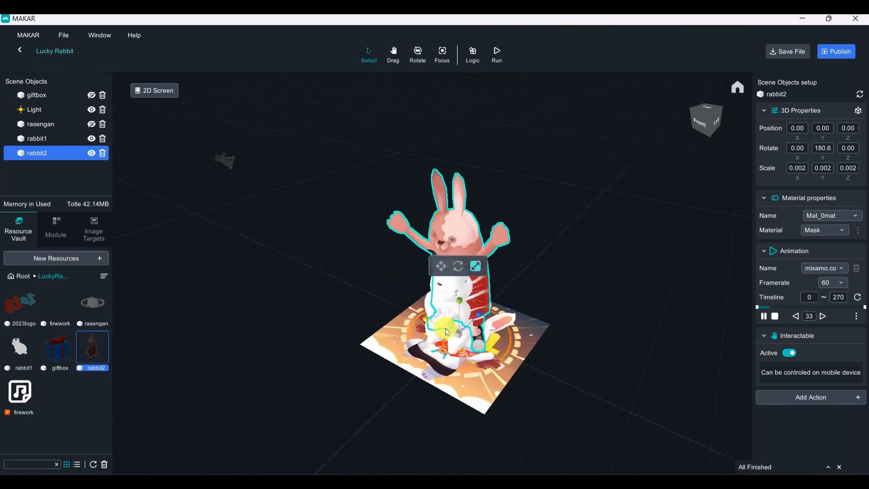
Step: Select rabbit1 and move it to about X 3.016 and Z 9.531, keeping it at ground height
left_click(39, 138)
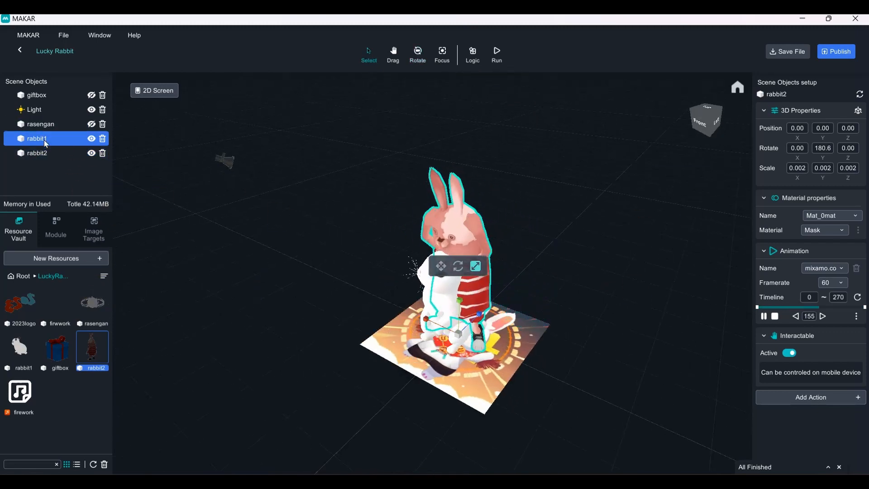
left_click_drag(682, 225, 708, 185)
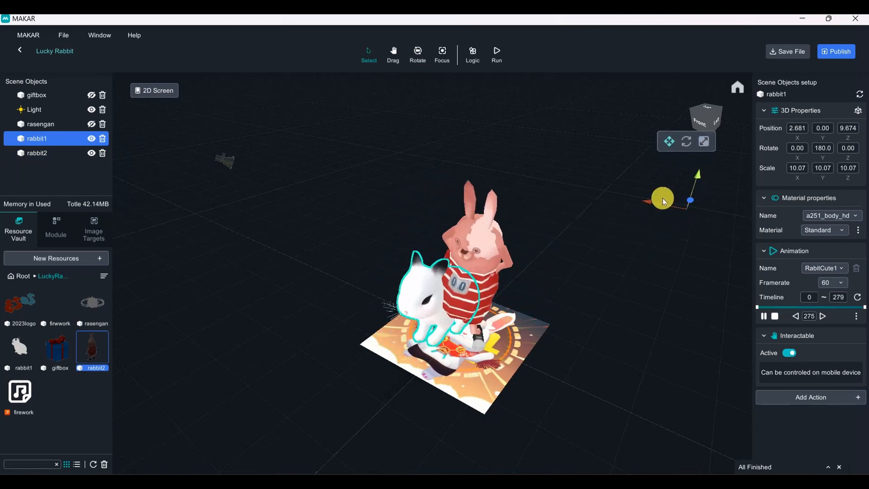
left_click_drag(663, 207, 674, 208)
left_click_drag(561, 268, 587, 301)
left_click_drag(622, 147, 620, 146)
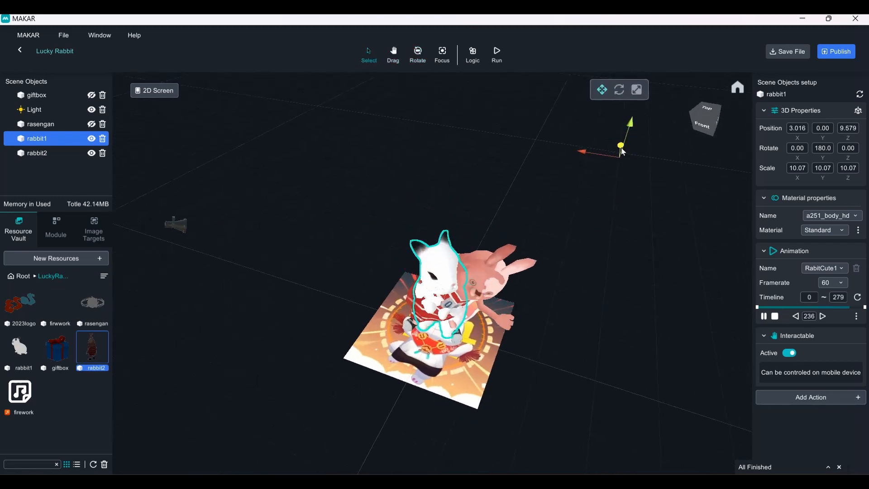
Step: Open the online resource library and search the Makar resources for "rabbit"
left_click(53, 259)
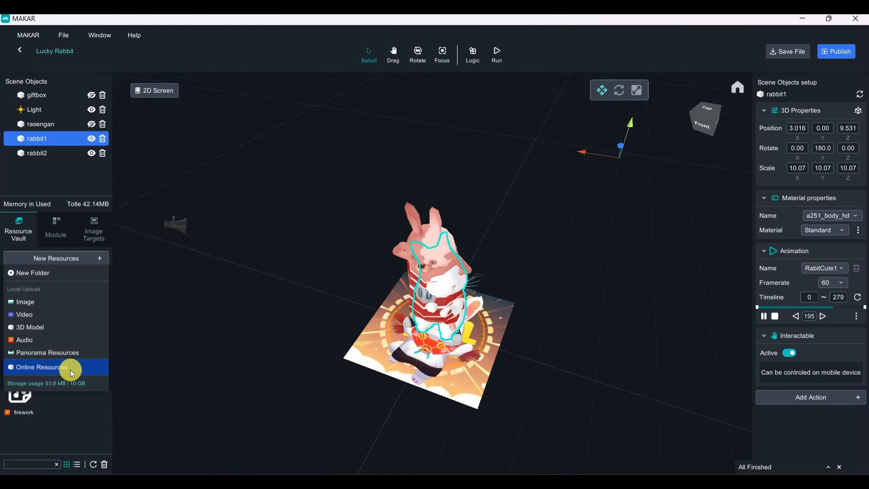
left_click(83, 259)
left_click(82, 259)
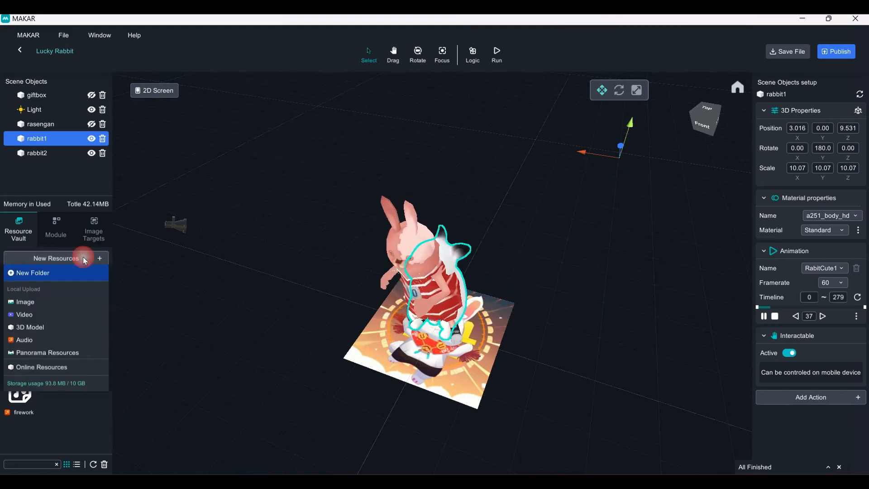
left_click(54, 368)
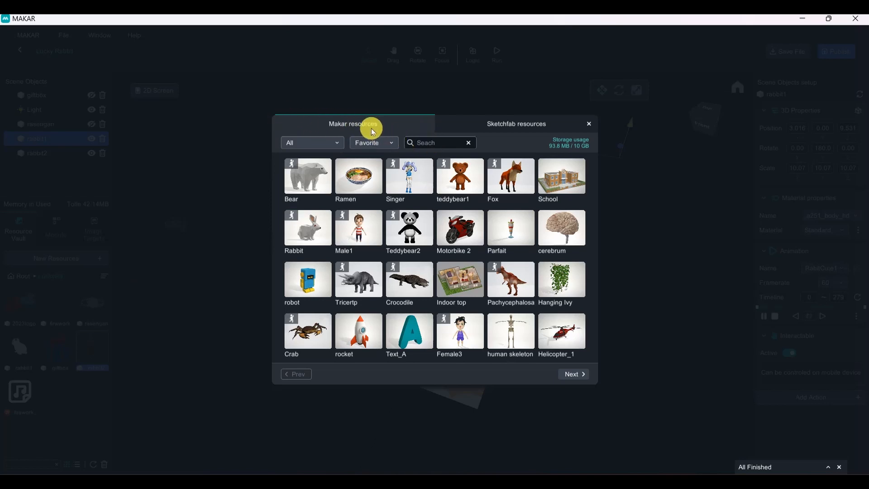
left_click(432, 139)
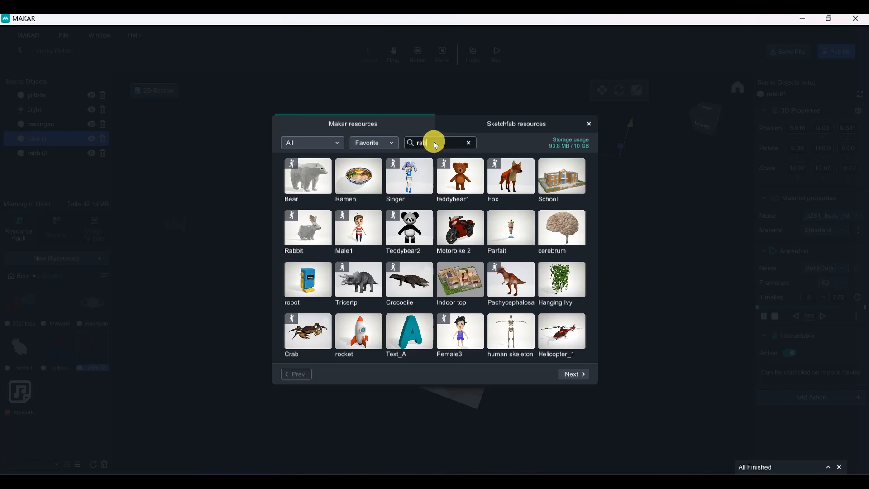
key("Return")
mouse_move(319, 182)
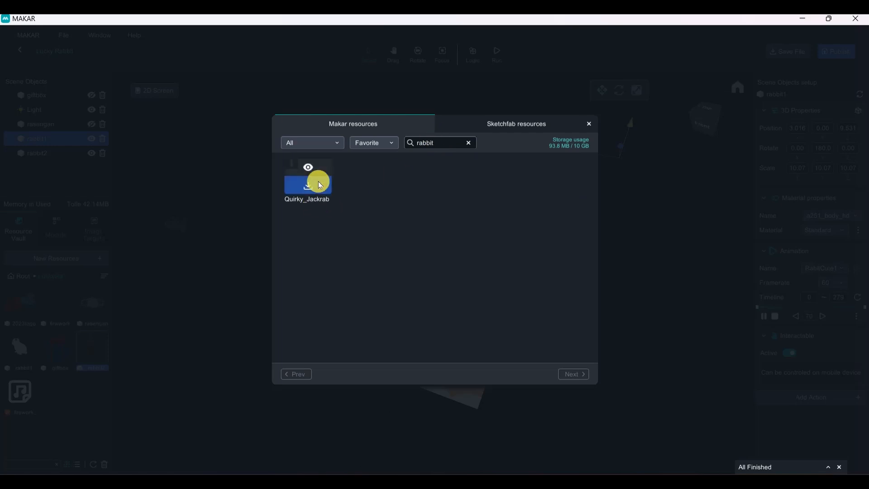
Step: Clear the search, filter the Makar resources to the Animal category, and view the Rabbit model's details
left_click(468, 144)
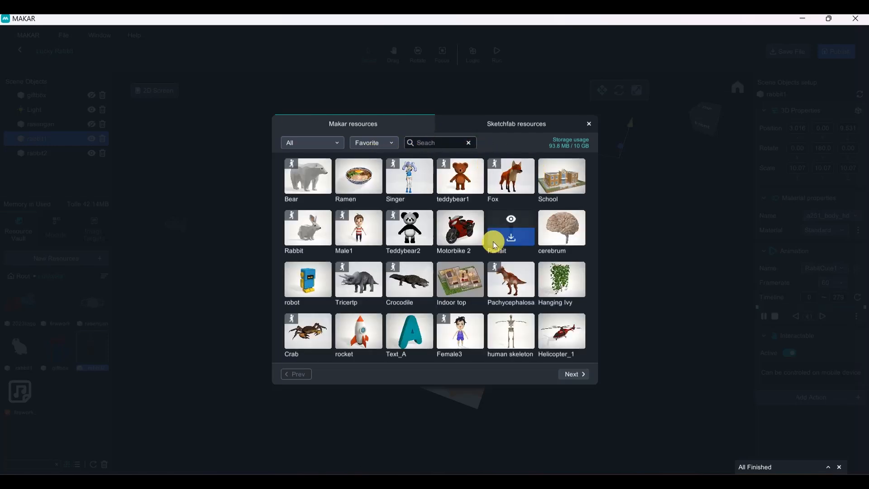
left_click(583, 377)
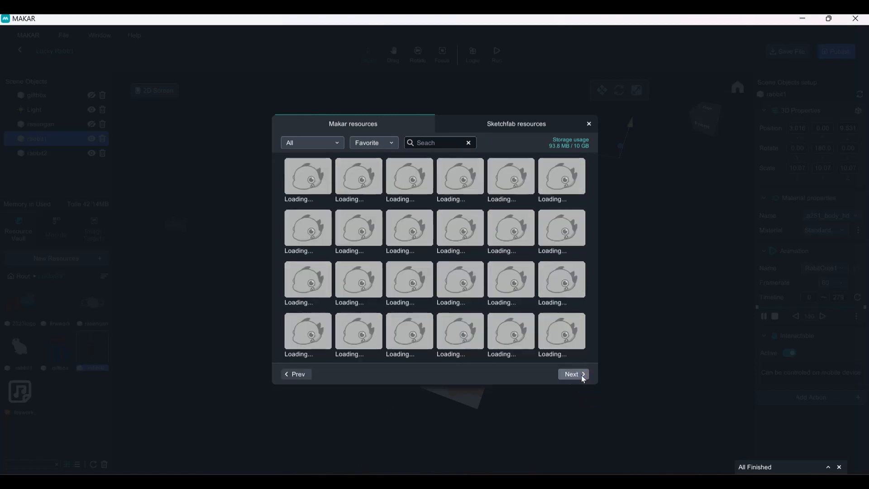
left_click(304, 374)
left_click(334, 143)
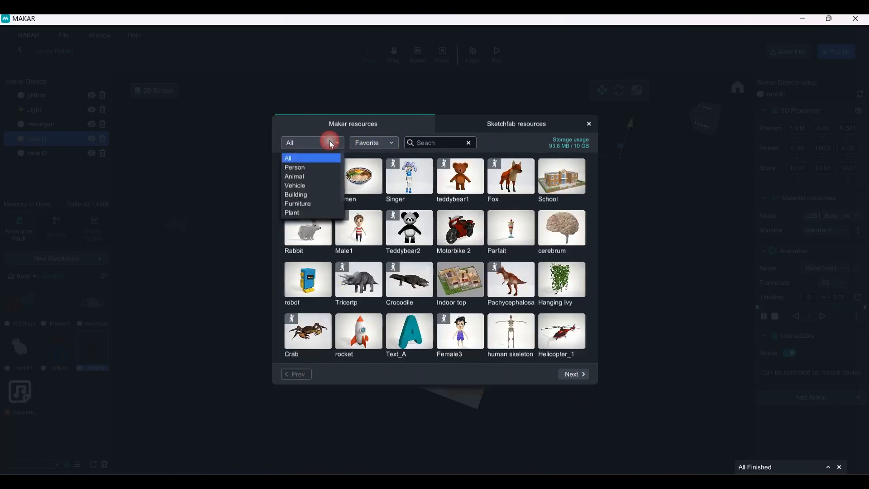
left_click(332, 143)
left_click(338, 143)
left_click(309, 177)
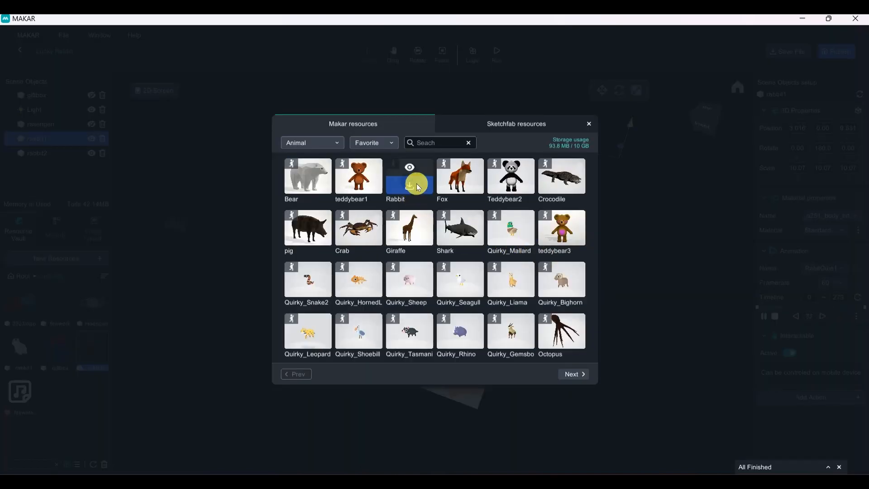
left_click(409, 168)
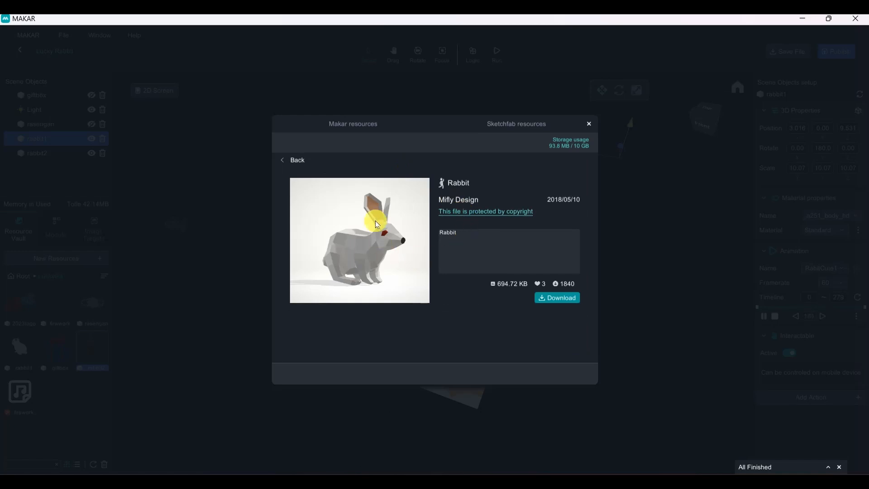
left_click(280, 158)
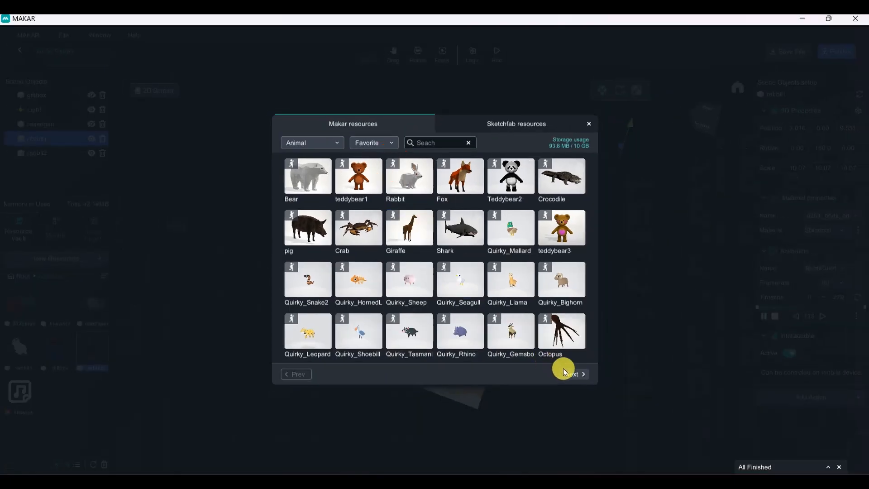
Step: Browse the further pages of Animal models in the Makar resources
left_click(566, 373)
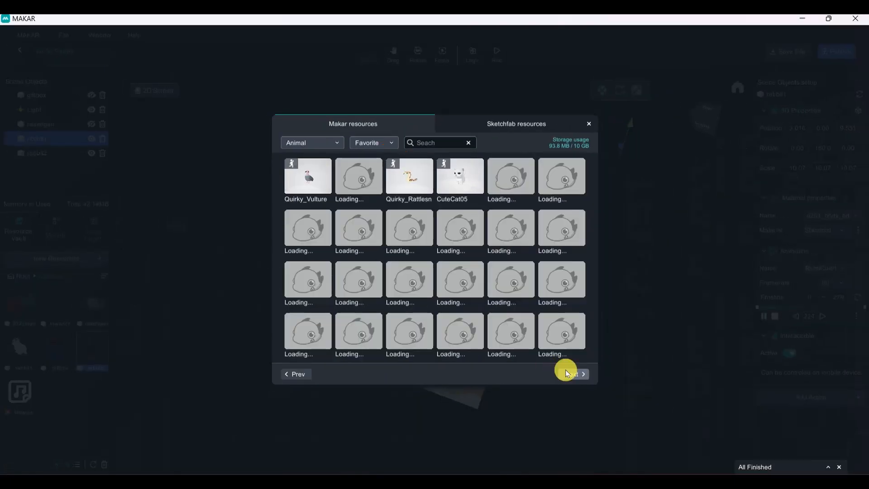
mouse_move(561, 353)
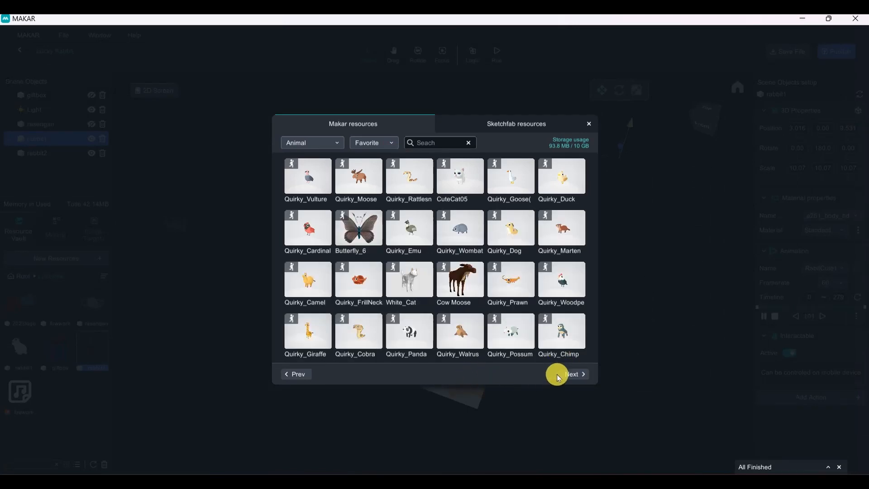
left_click(571, 373)
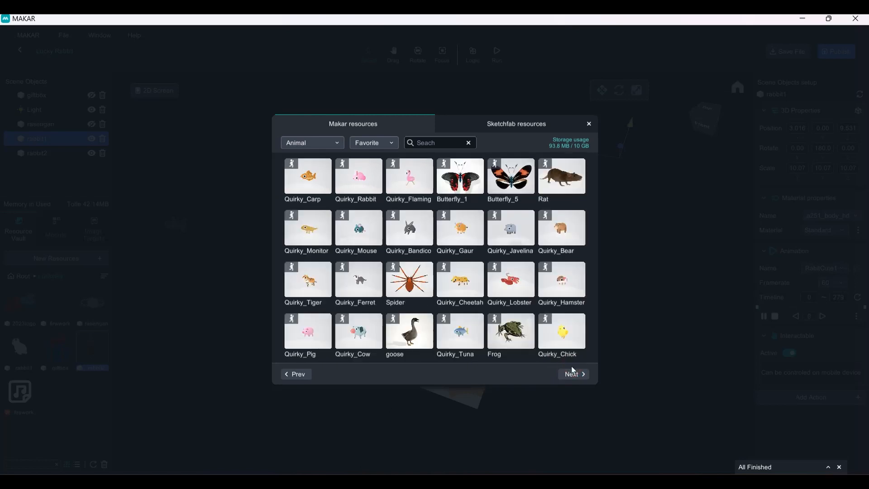
left_click(574, 374)
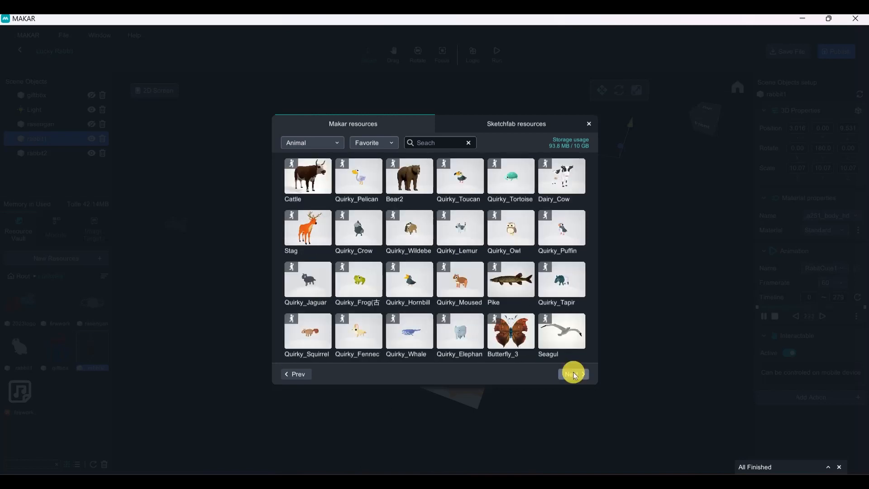
left_click(574, 374)
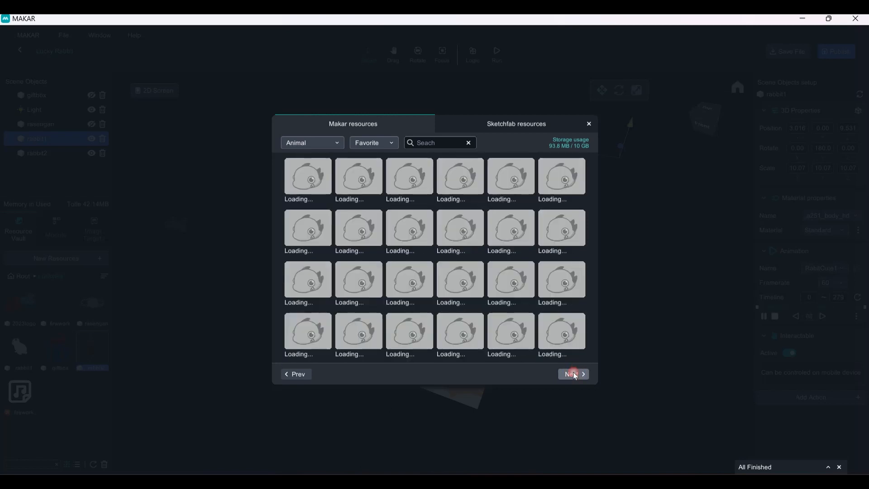
Step: Search for "Rabbit" within the Animal category and again across all categories
left_click(446, 143)
type("Rabbit")
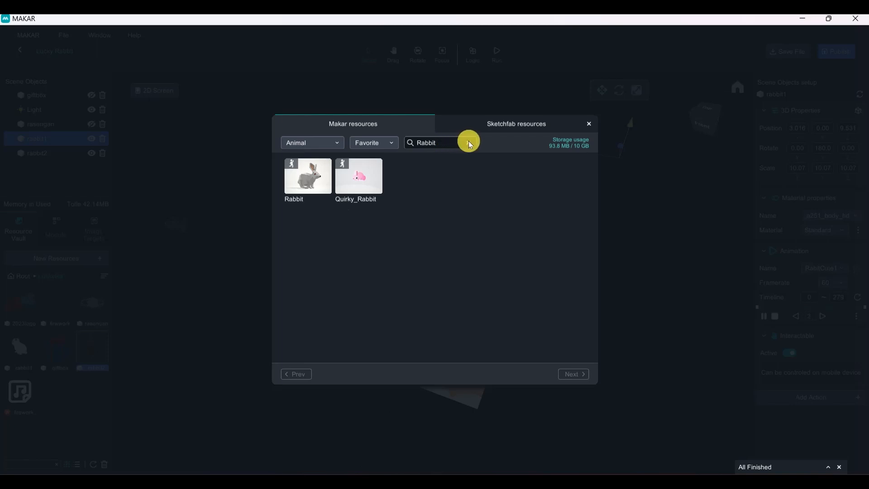
left_click(468, 143)
left_click(581, 375)
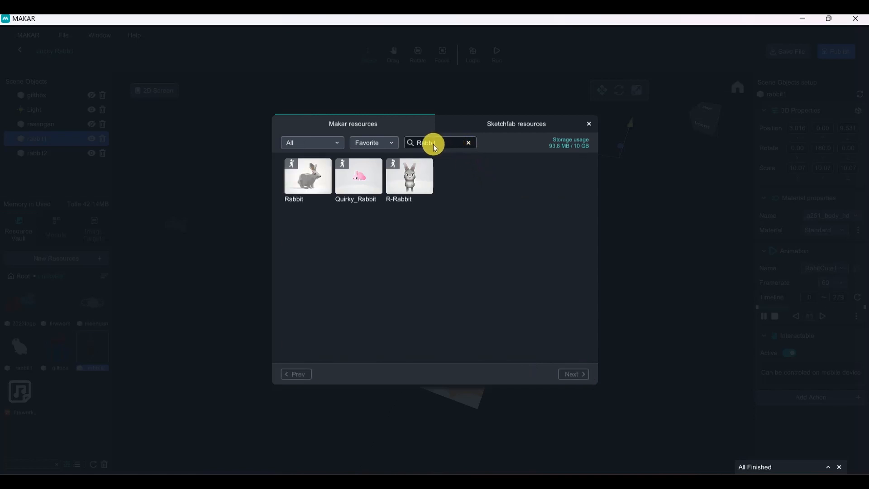
left_click(323, 150)
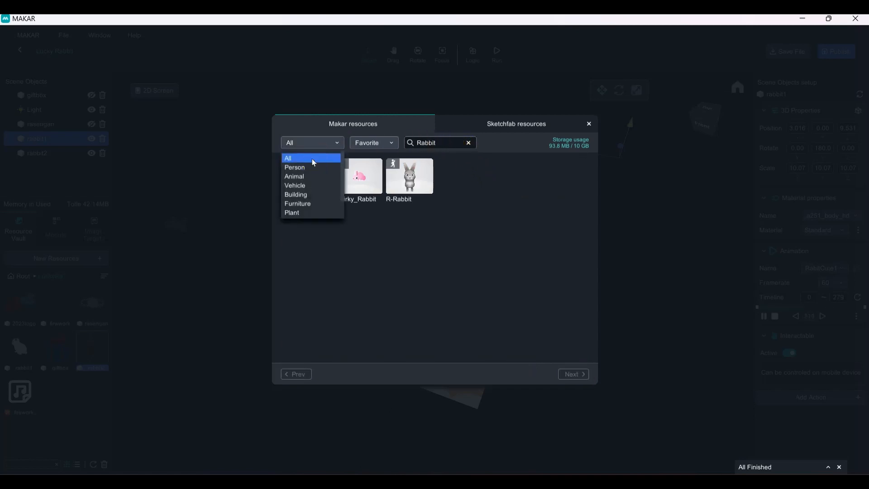
left_click(322, 145)
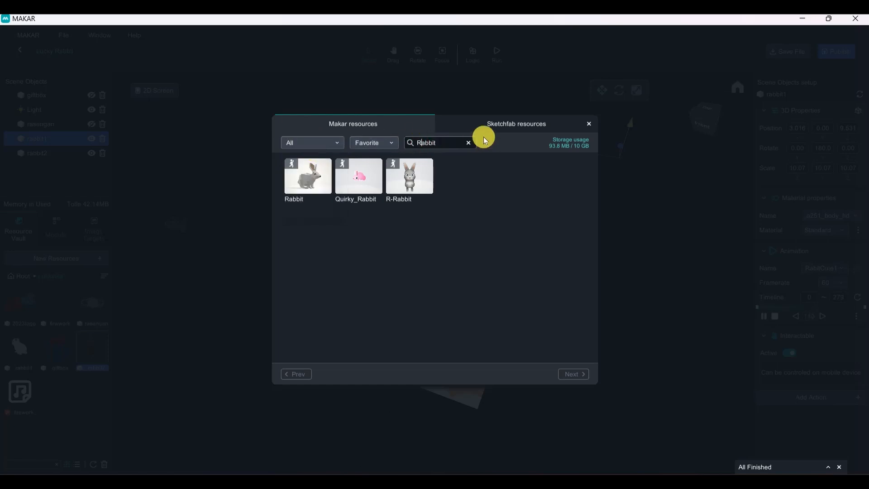
Step: Compare searches for lowercase "rabbit" and capitalized "Rabbit" across all categories, and close the resource library
key("BackSpace")
type("r")
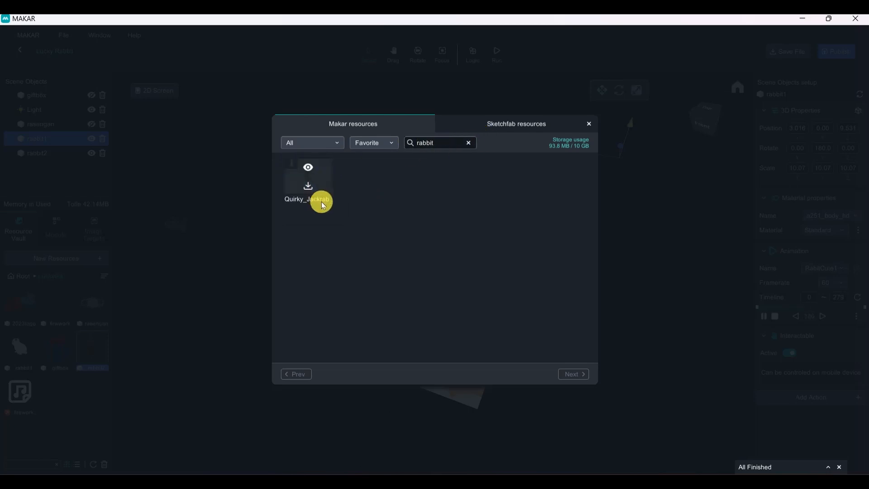
left_click(419, 145)
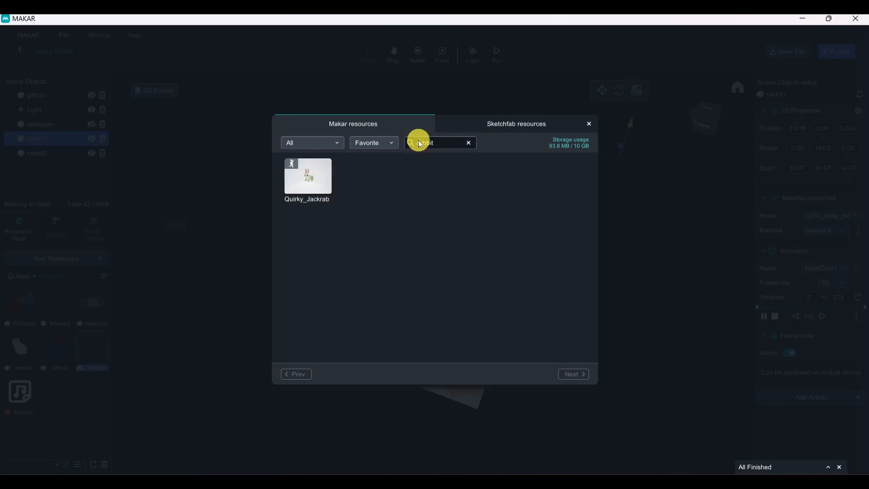
key("BackSpace")
type("R")
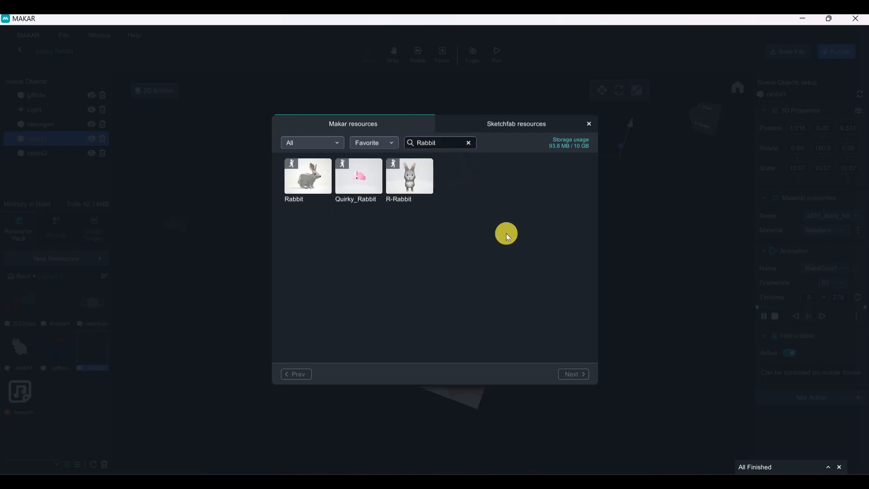
mouse_move(409, 184)
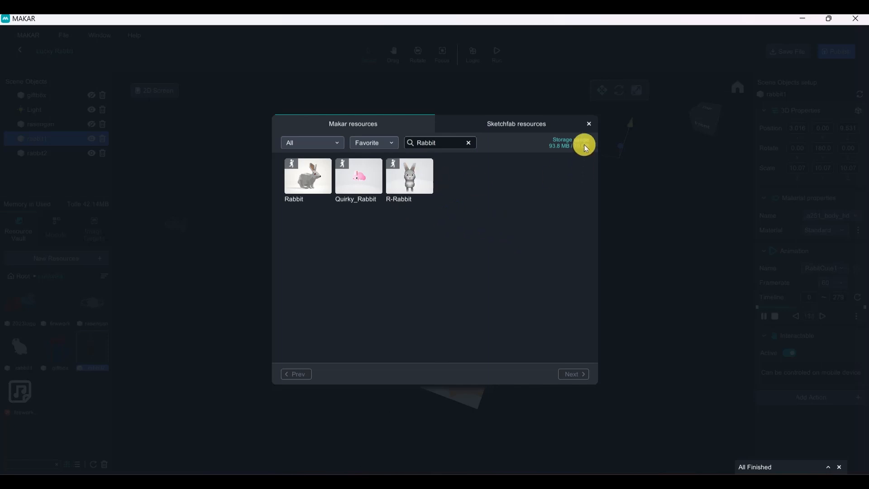
left_click(590, 124)
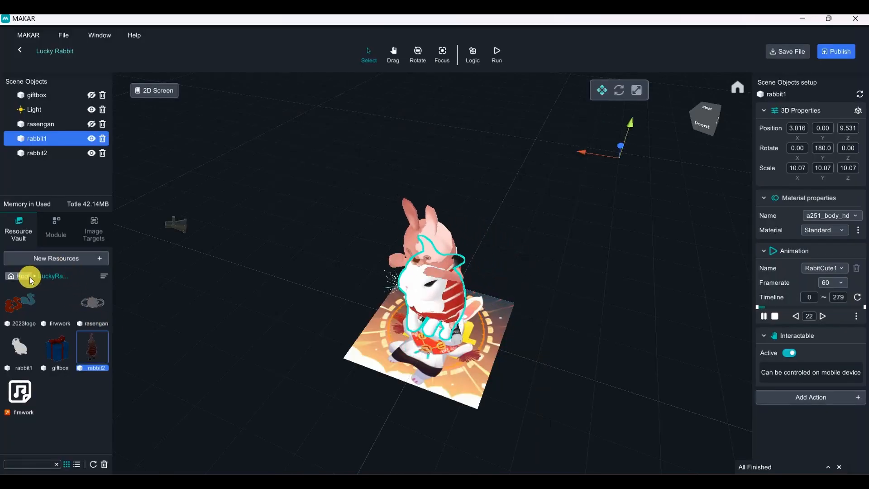
Step: Search the LuckyRabbit folder's resources for "Rabbit" and for "R-", and clear the search
left_click(40, 463)
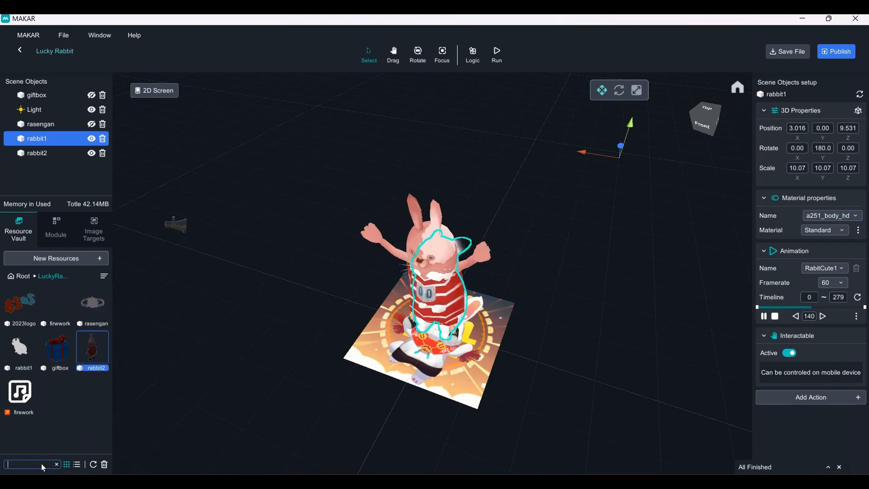
type("Rabbit")
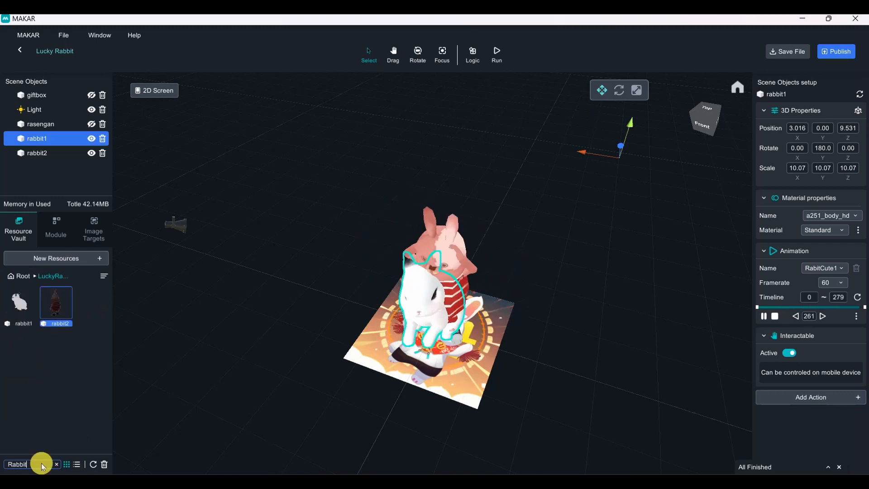
key("BackSpace")
key("BackSpace")
key("BackSpace")
key("BackSpace")
key("BackSpace")
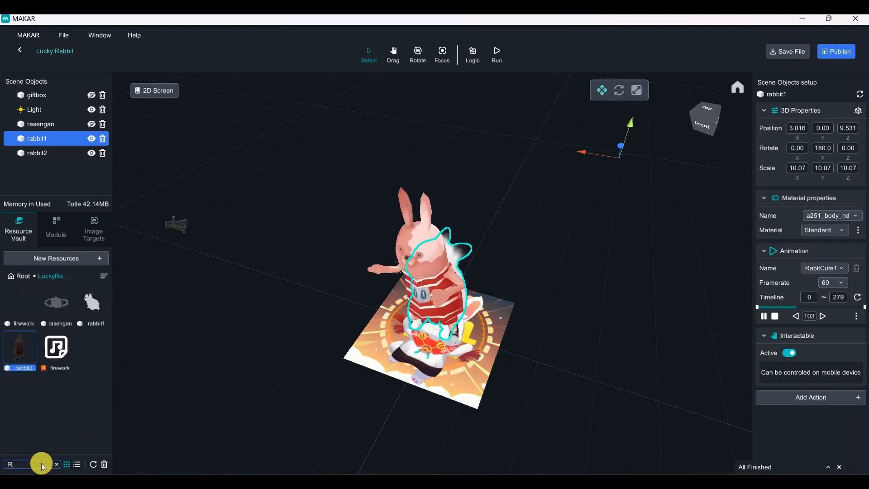
type("-")
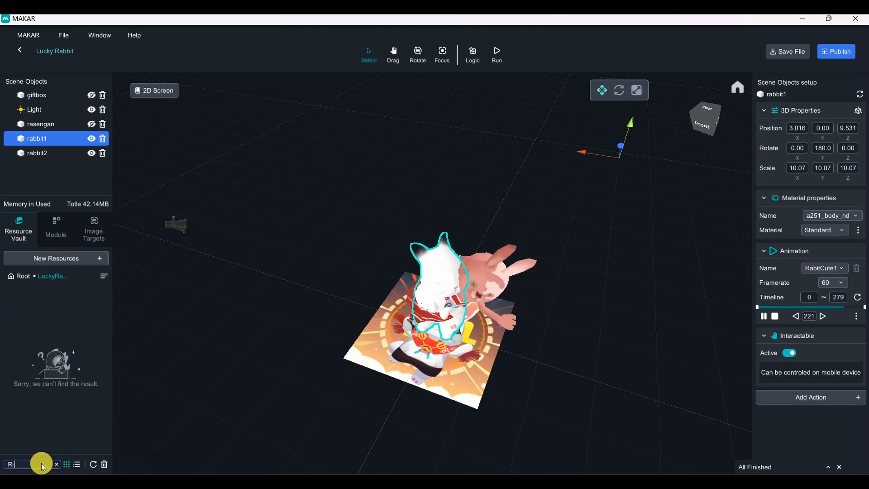
key("BackSpace")
key("BackSpace")
Step: Open the 幸運兔 folder from Root and add its R-Rabbit model to the scene
left_click(21, 276)
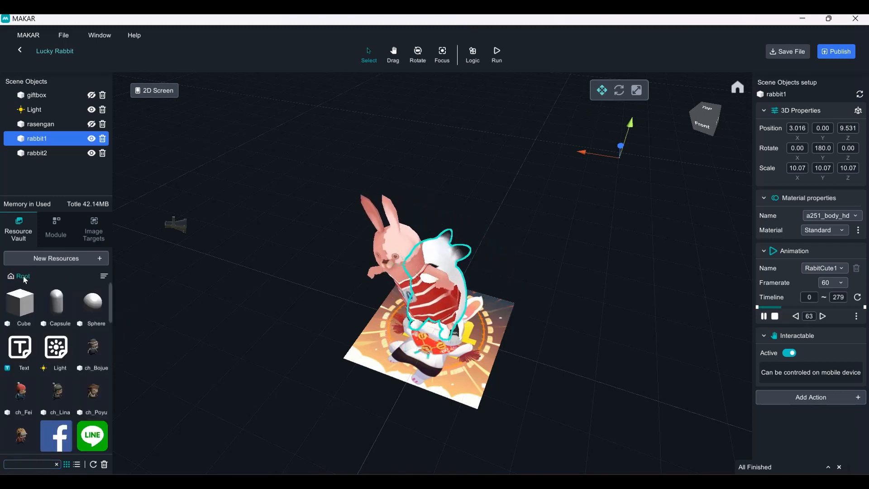
scroll(112, 345, "down", 5)
left_click_drag(112, 341, 113, 446)
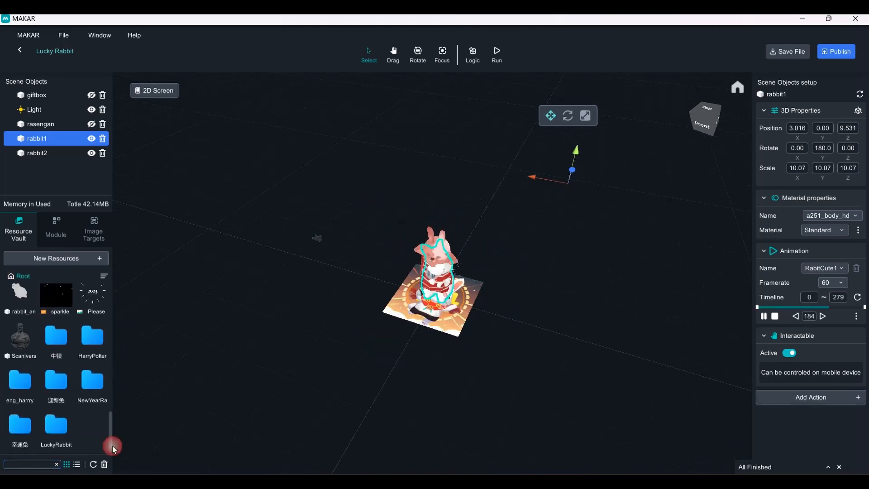
double_click(26, 426)
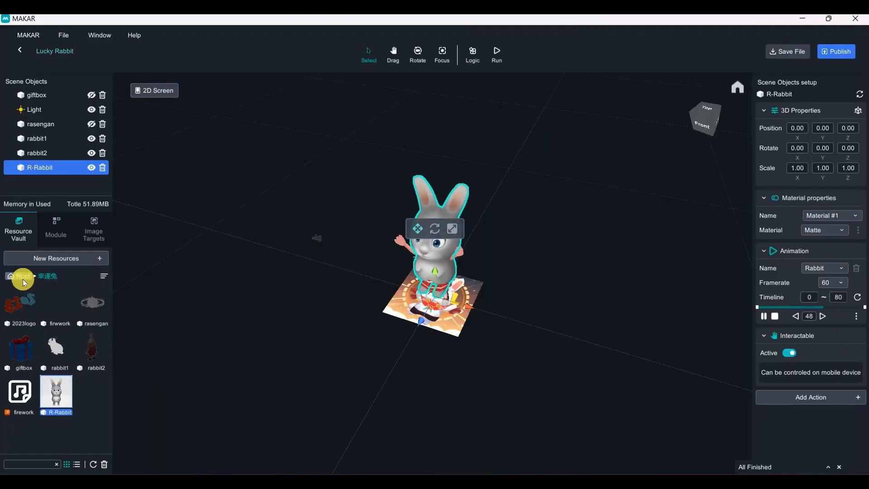
Step: Return to Root in the resource vault and open the LuckyRabbit folder
left_click(22, 277)
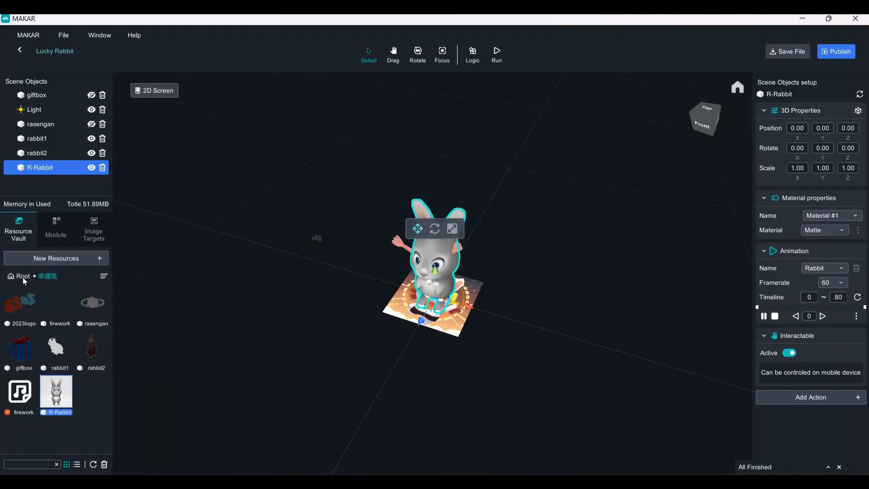
left_click_drag(110, 310, 111, 457)
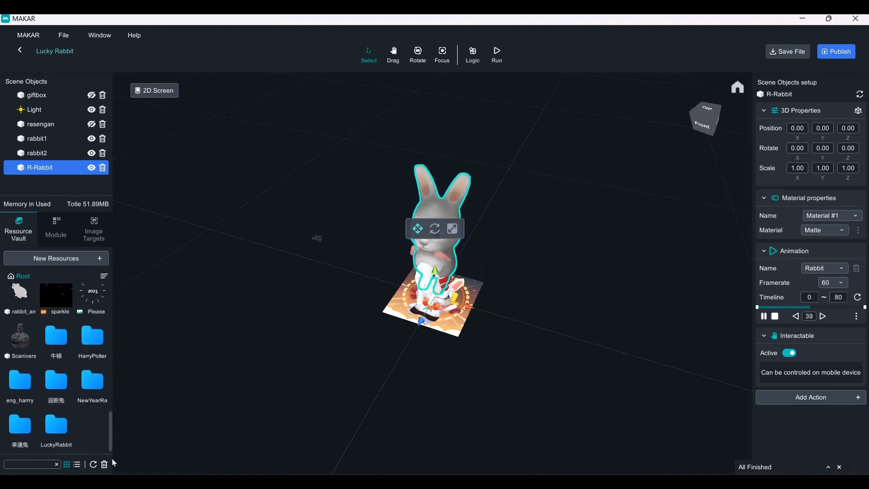
double_click(61, 416)
Step: Examine the overlapping rabbit models on the image target from several angles and distances
left_click(374, 324)
scroll(385, 321, "up", 5)
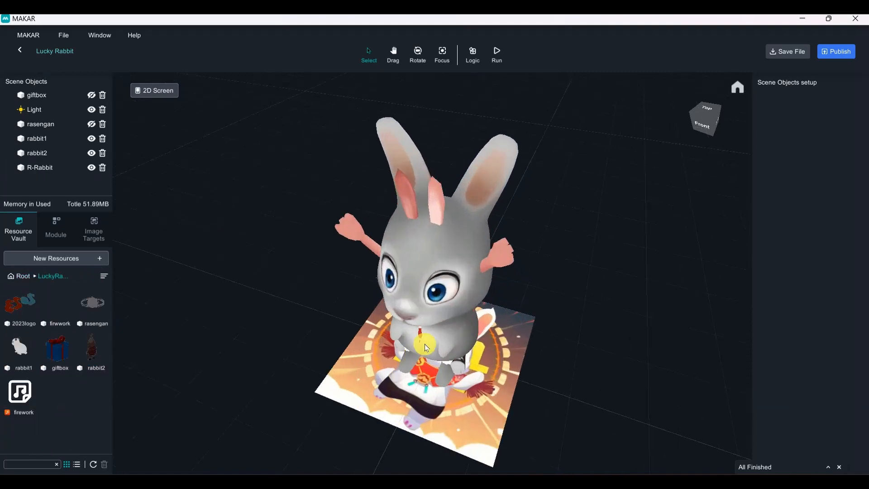
right_click_drag(425, 312, 496, 235)
scroll(547, 270, "down", 4)
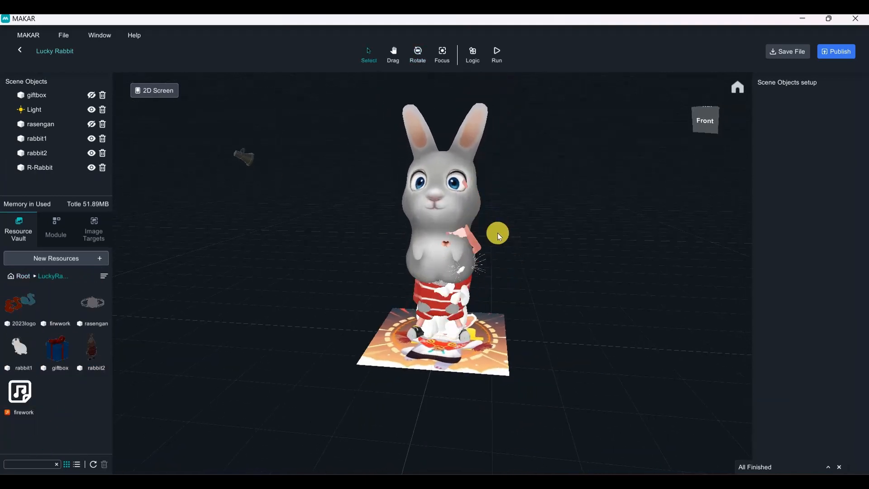
scroll(503, 236, "down", 4)
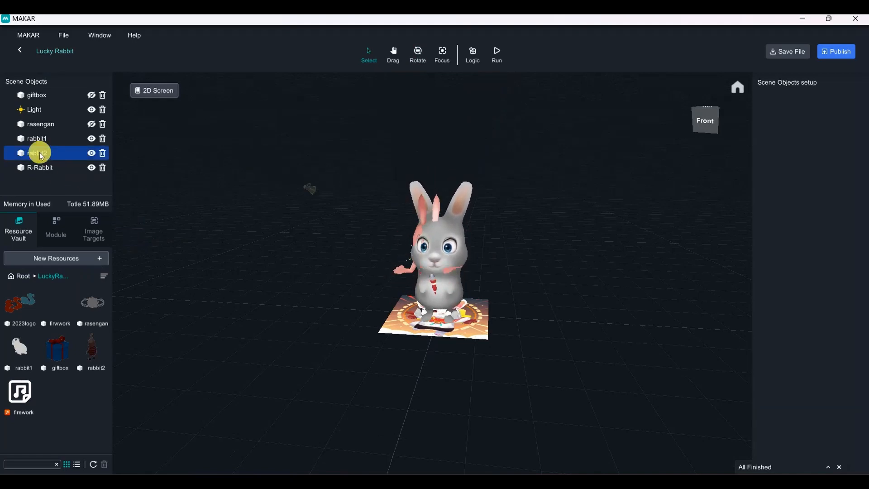
right_click_drag(454, 303, 514, 333)
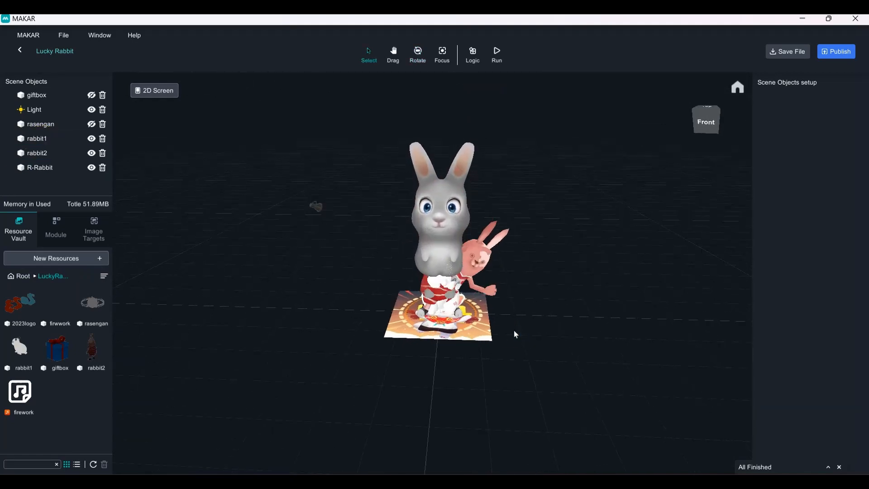
right_click_drag(452, 326, 491, 329)
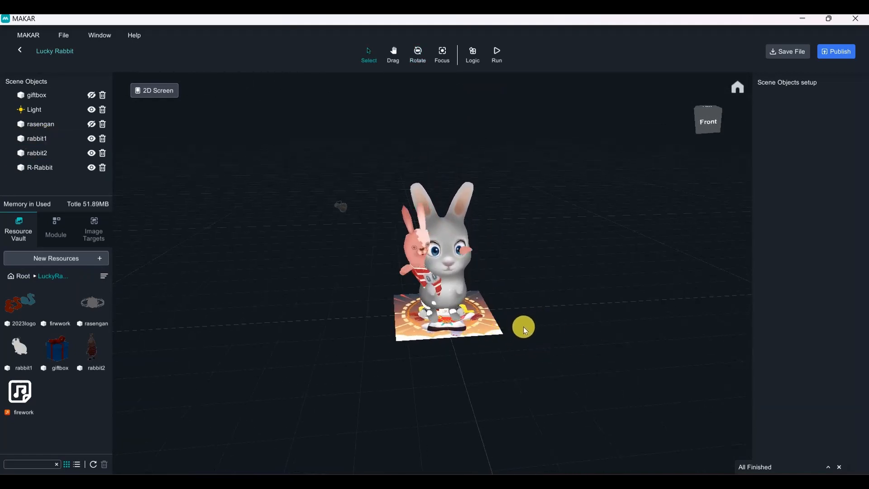
scroll(525, 324, "up", 3)
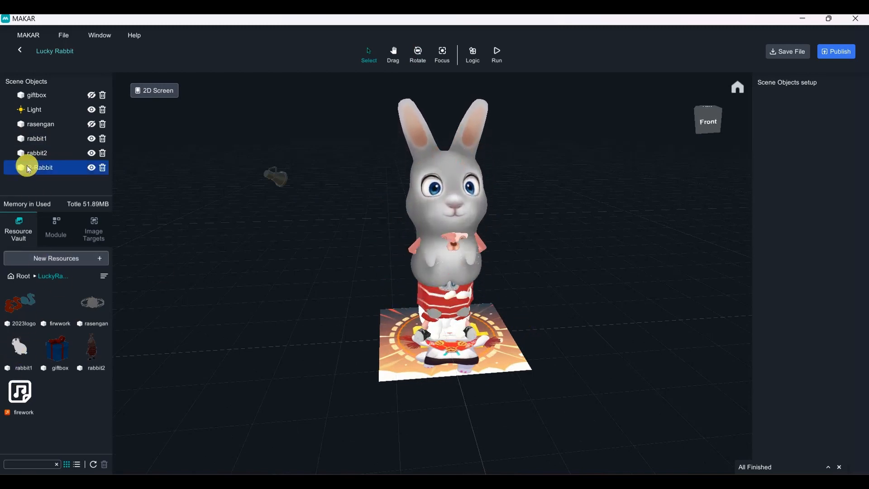
Step: Enlarge the rabbit1 model uniformly to a scale of about 13.06
left_click(37, 139)
right_click_drag(529, 306, 452, 312)
key("r")
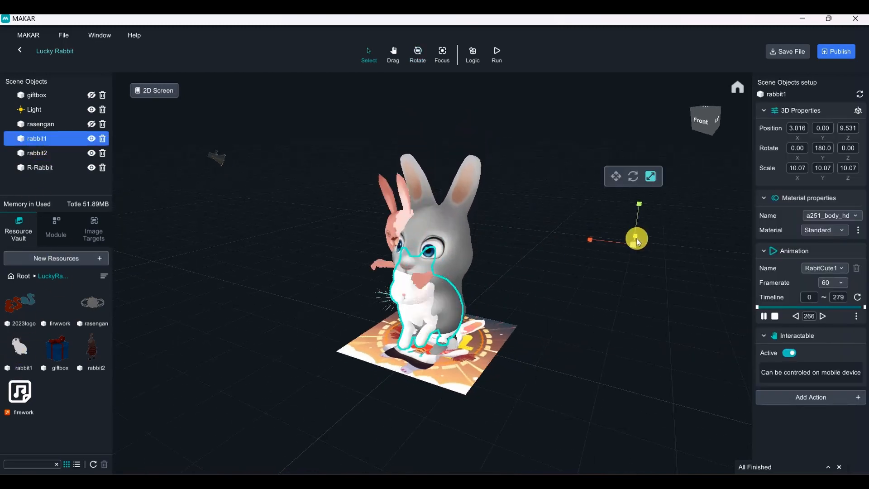
left_click_drag(634, 244, 677, 181)
Step: Move rabbit1 to about X 3.908 and Z 12.14, in front of the other rabbits
key("w")
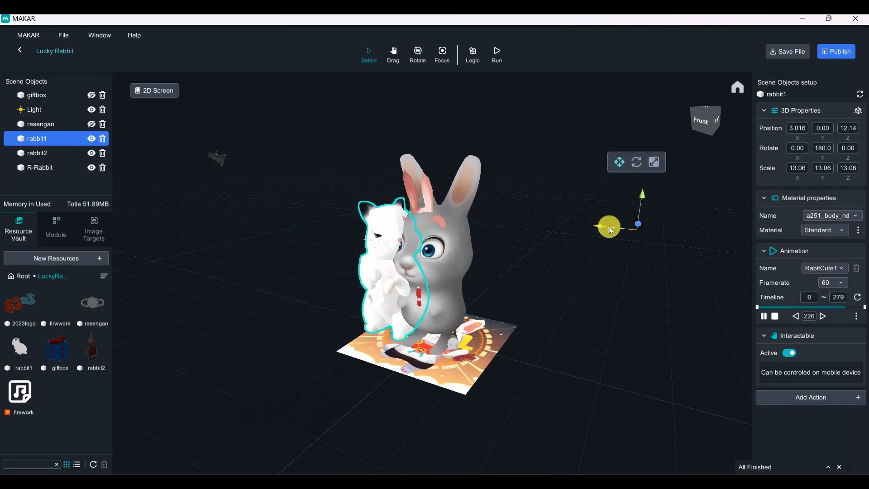
left_click_drag(605, 228, 633, 230)
right_click_drag(552, 312, 658, 339)
left_click_drag(528, 171, 525, 169)
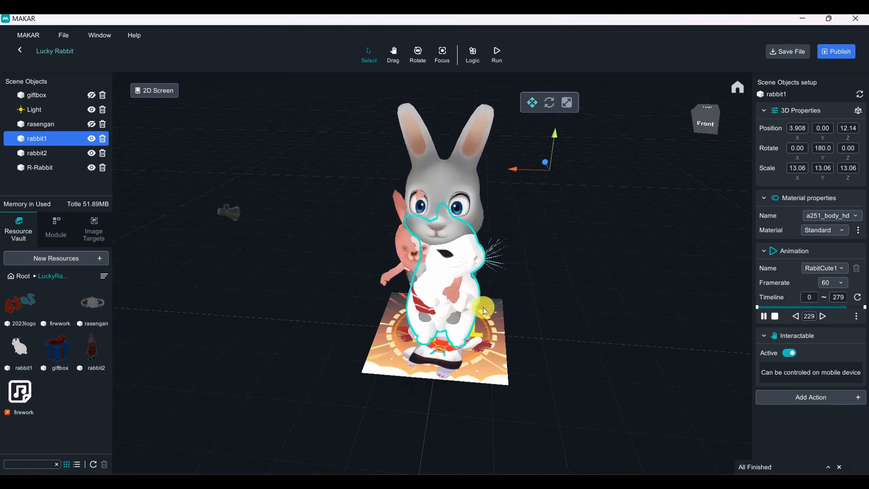
Step: Add the Cube from the Root resources to the scene beside the image target, at X 2.00
left_click(20, 276)
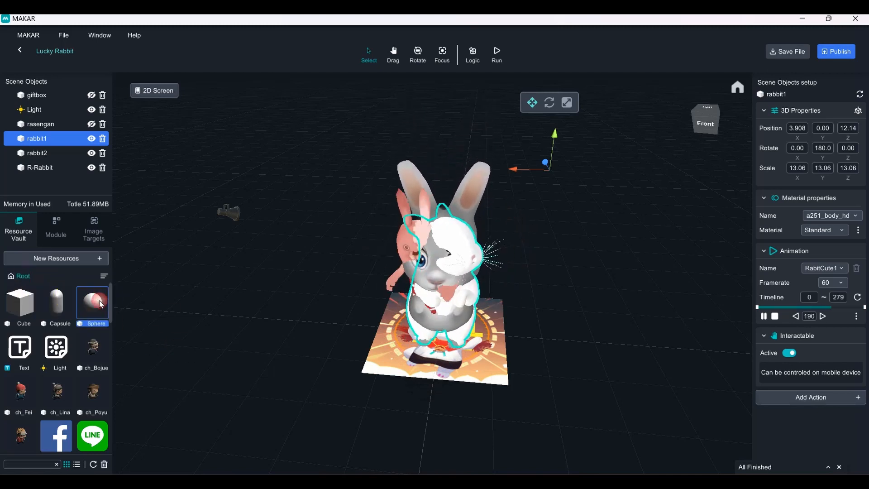
left_click(59, 300)
left_click(22, 299)
left_click(23, 302)
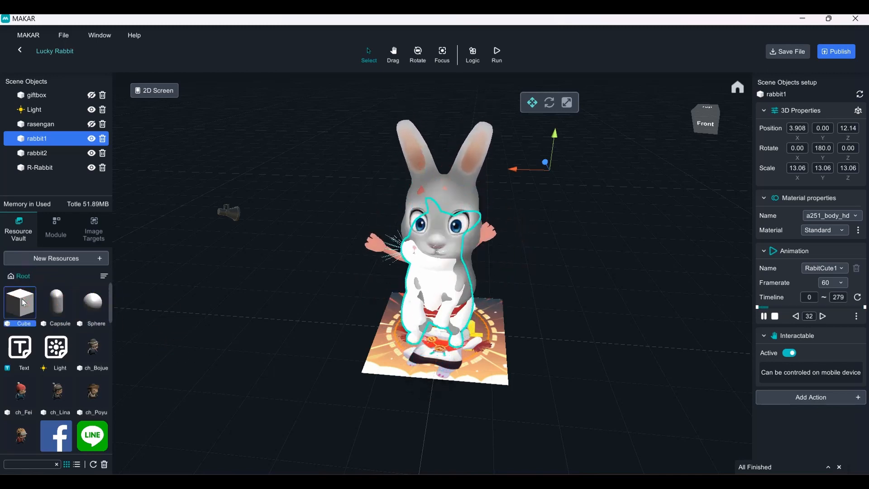
left_click_drag(41, 296, 536, 330)
left_click(582, 348)
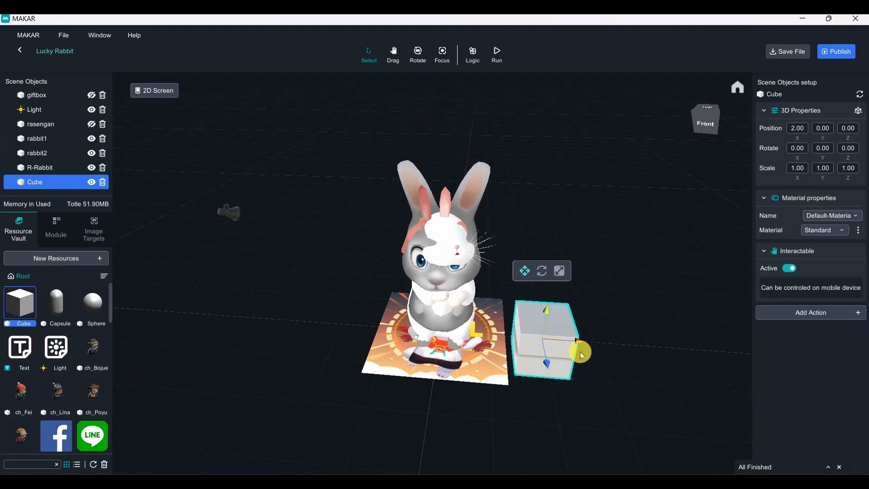
left_click(258, 271)
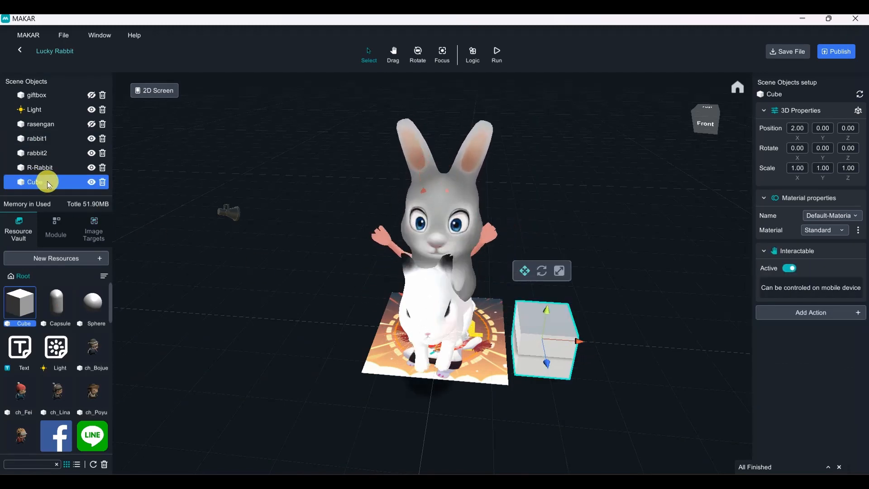
left_click(575, 344)
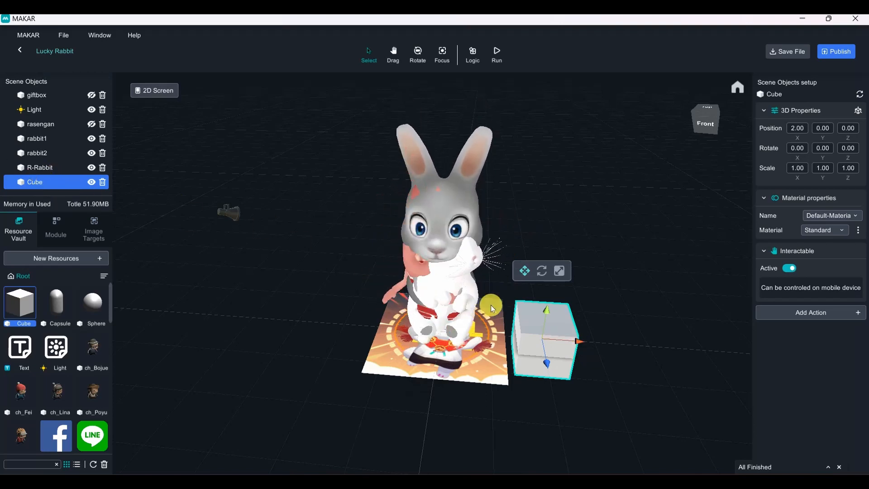
Step: Rename the Cube object as "Rabbit" and move it along X to 2.250
left_click(34, 183)
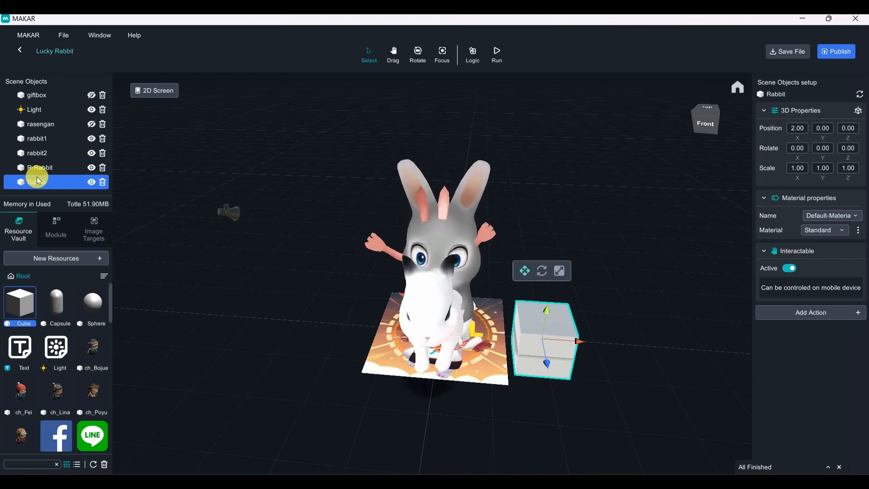
left_click(61, 167, "ctrl")
left_click_drag(565, 338, 590, 343)
Step: Focus on the cube, expand its Standard material settings and set the material mode to Fade
scroll(627, 353, "up", 3)
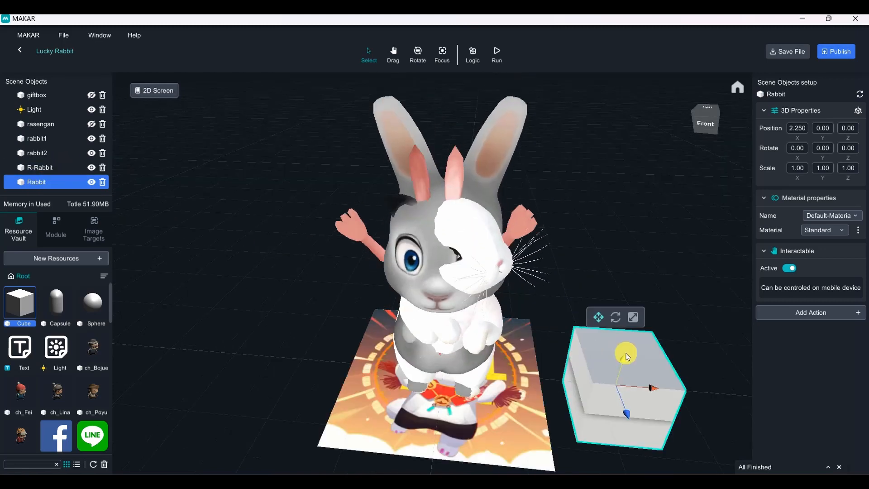
key("f")
scroll(639, 347, "down", 3)
scroll(596, 231, "down", 2)
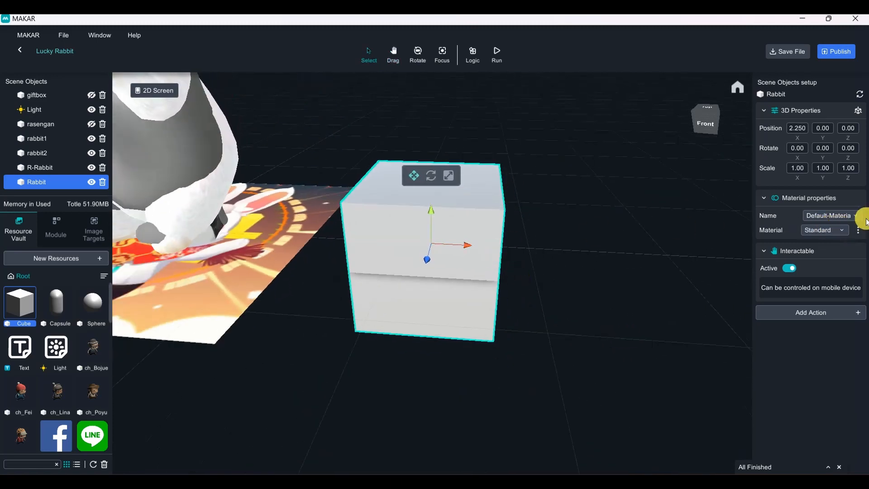
left_click(850, 232)
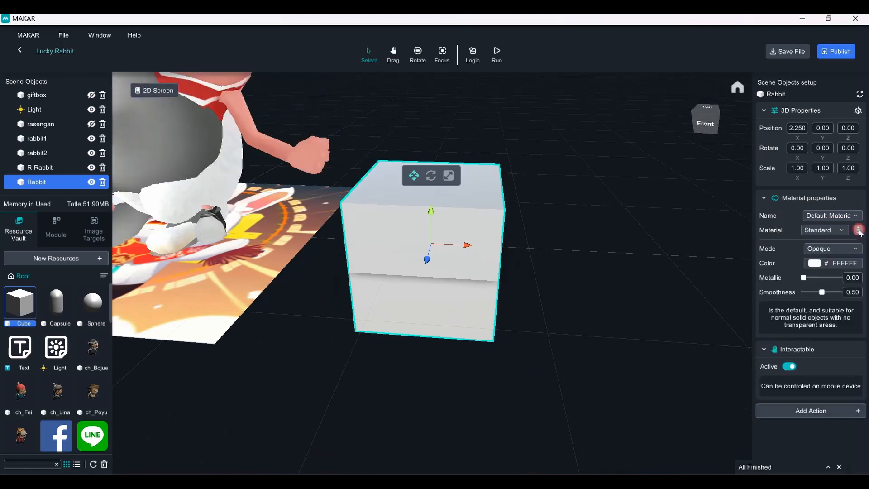
left_click(847, 231)
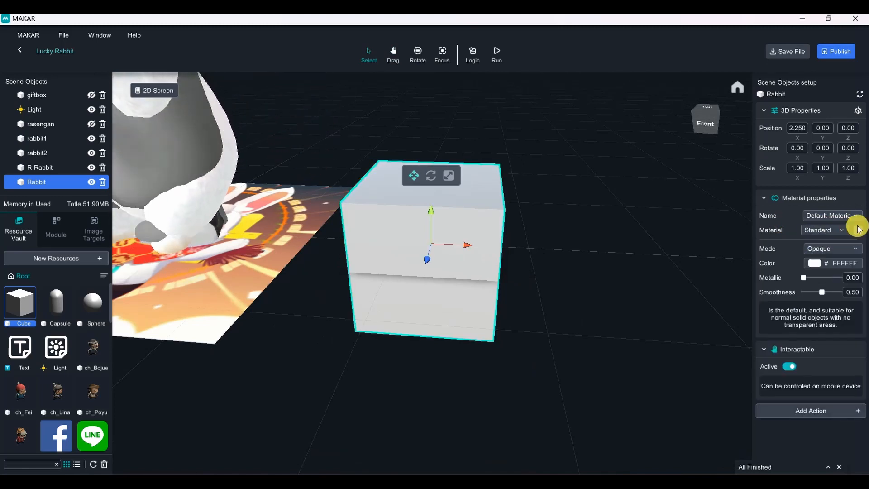
left_click(859, 229)
left_click(859, 231)
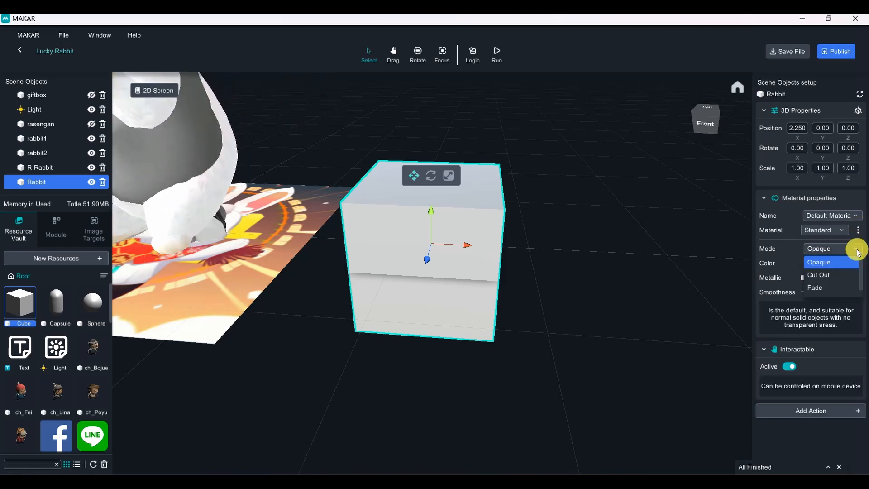
left_click(824, 288)
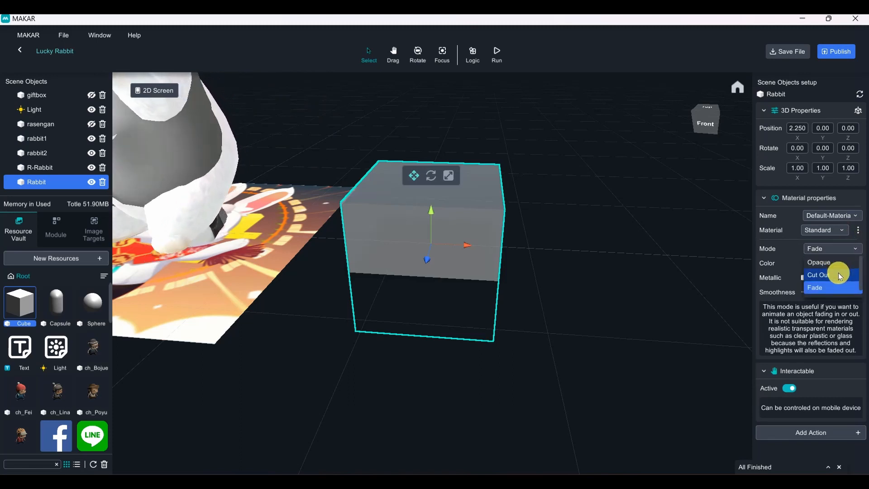
Step: Try the Transparent mode on the cube's material and switch it back to Fade
left_click_drag(860, 268, 862, 270)
left_click(848, 281)
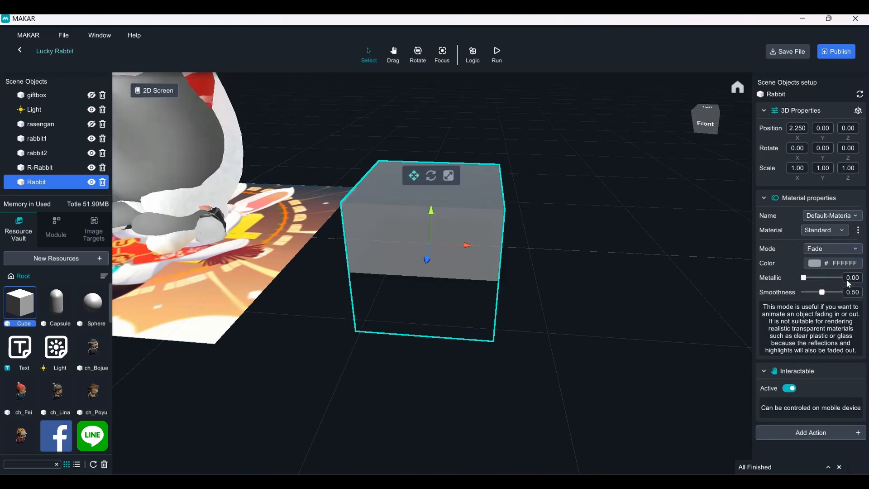
left_click(842, 292)
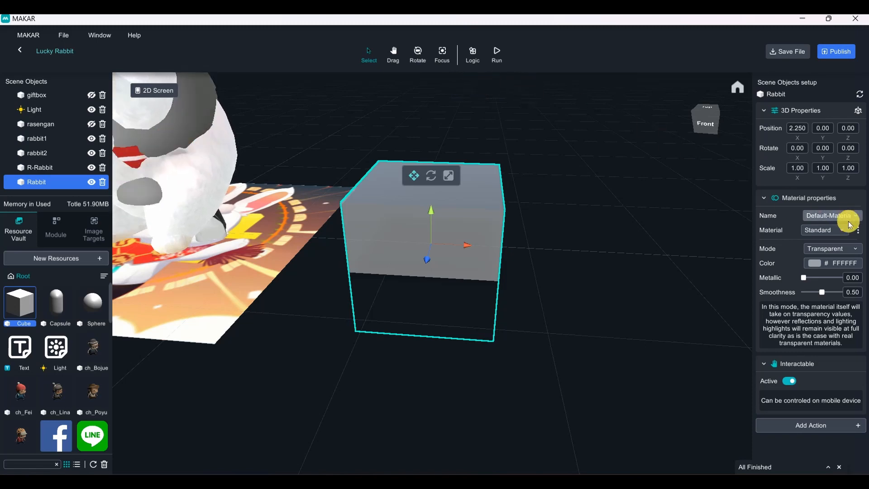
left_click(851, 249)
left_click(831, 289)
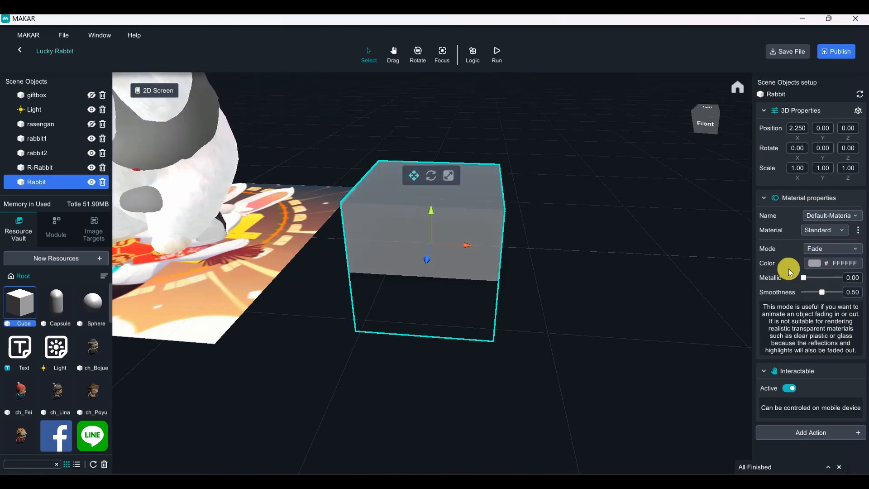
Step: Lower the alpha of the cube's material color to 0
left_click(811, 264)
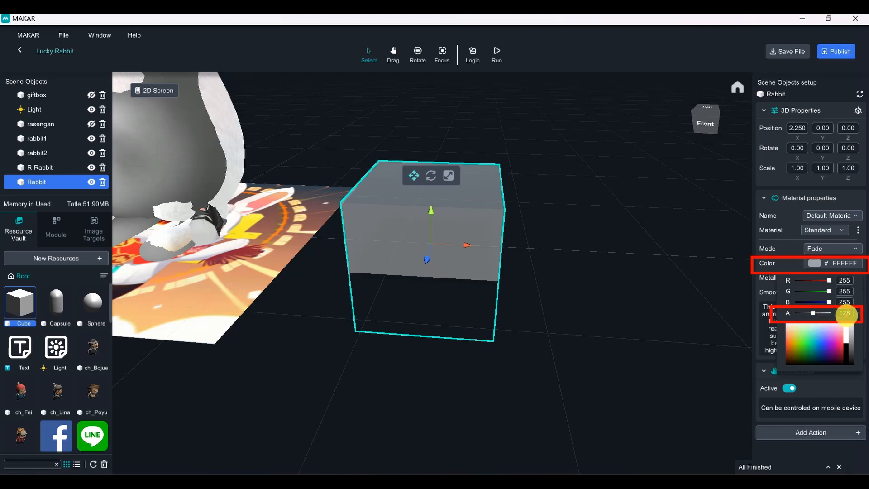
left_click_drag(812, 313, 672, 291)
scroll(584, 267, "down", 5)
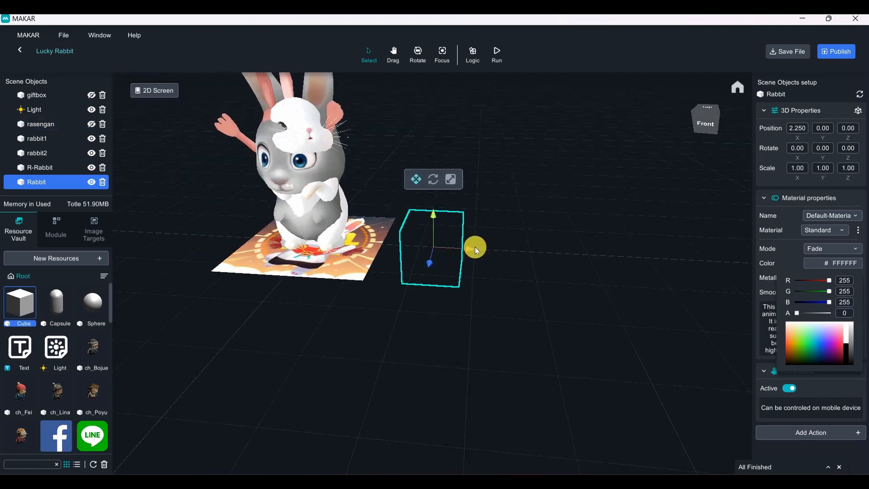
Step: Move the transparent Rabbit cube back onto the image target, setting its X position to 0
left_click_drag(460, 248, 328, 223)
left_click(797, 127)
type("0")
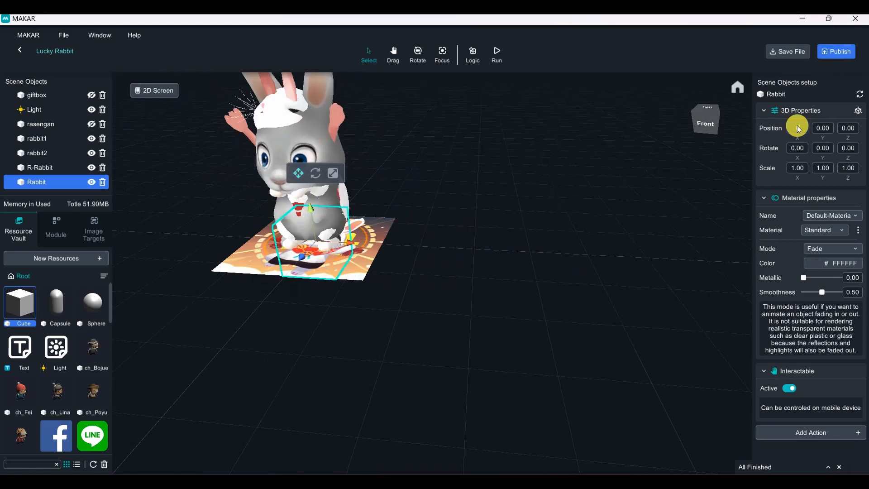
right_click_drag(534, 236, 456, 169)
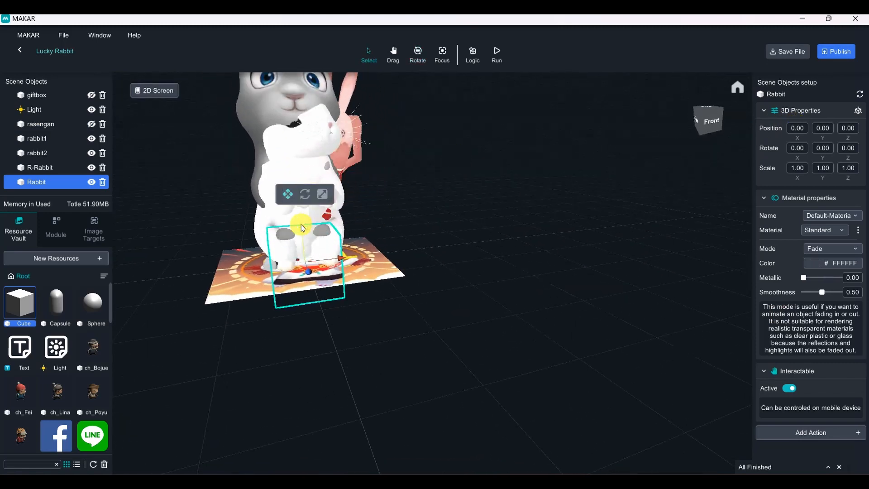
Step: Select rabbit1, rabbit2 and R-Rabbit together and nest them under the Rabbit cube as its children
left_click(54, 138)
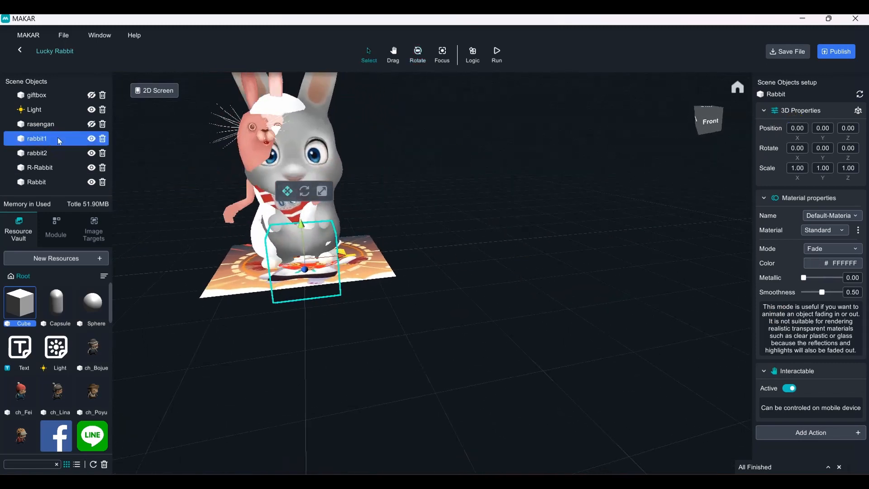
left_click(46, 167, "shift")
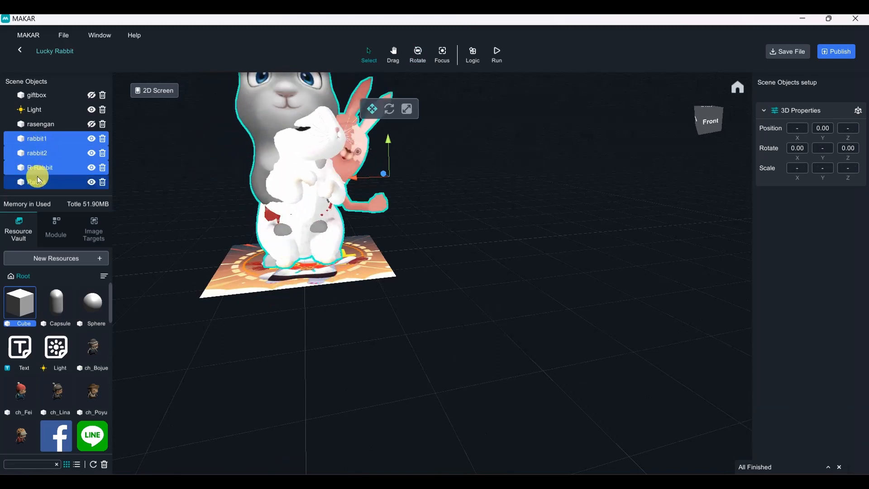
left_click(37, 182, "shift")
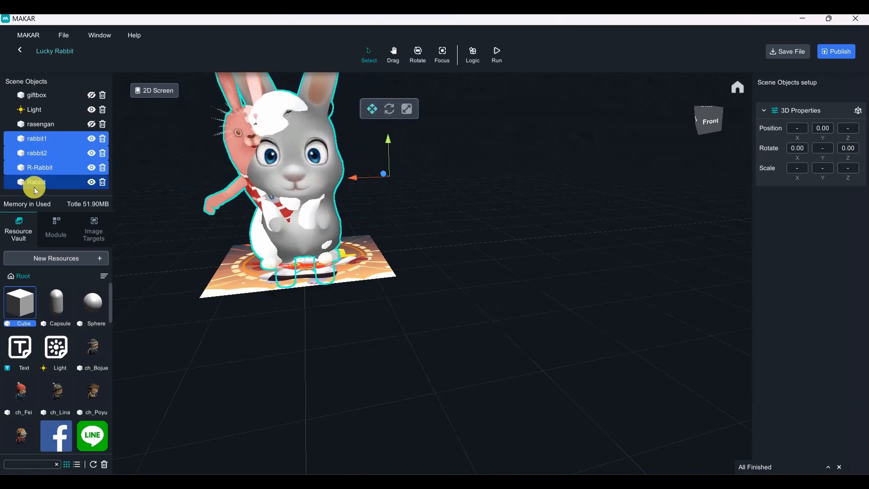
left_click(54, 139)
left_click(42, 168, "shift")
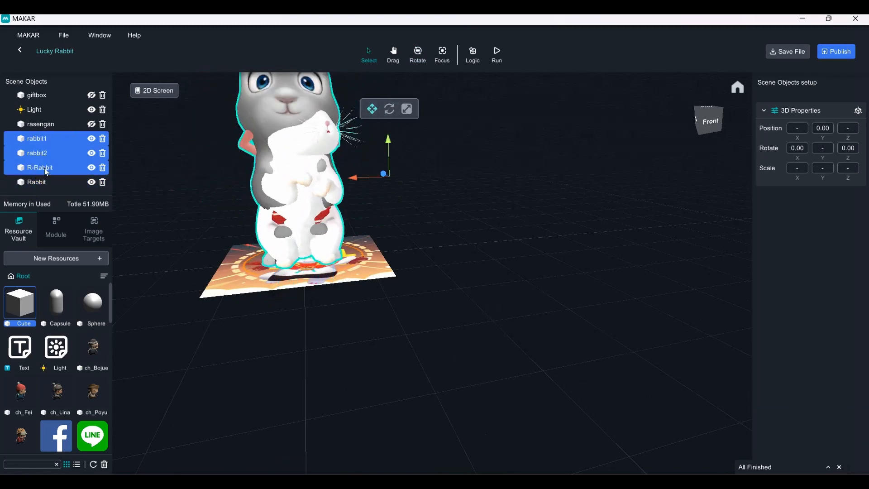
left_click_drag(48, 173, 44, 183)
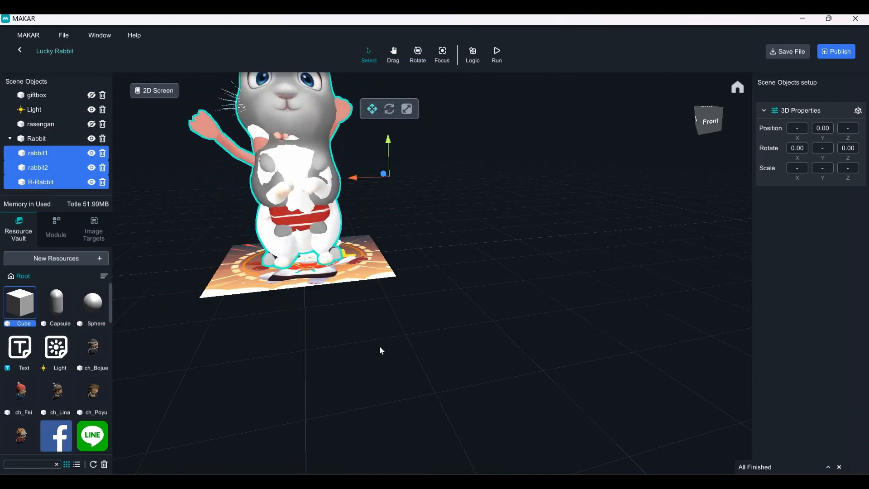
right_click_drag(379, 345, 319, 353)
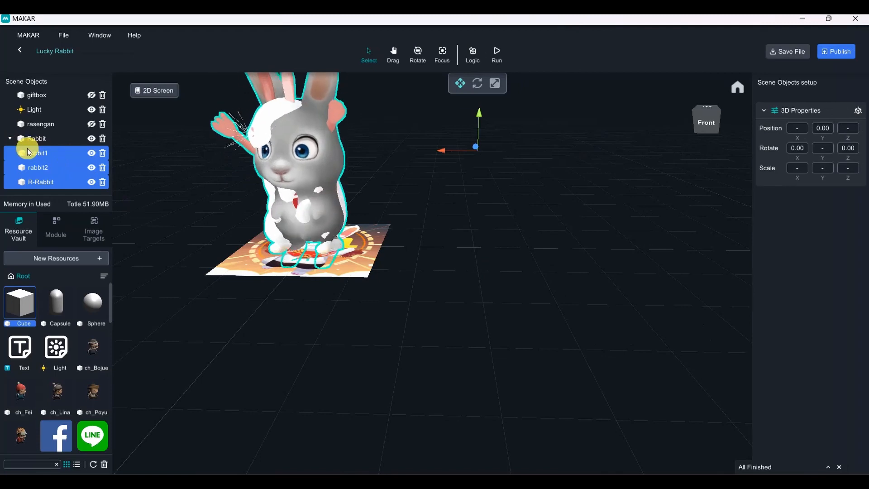
Step: Collapse and re-expand the Rabbit group, then hide it and show it again
left_click(28, 132)
left_click(11, 139)
left_click(185, 224)
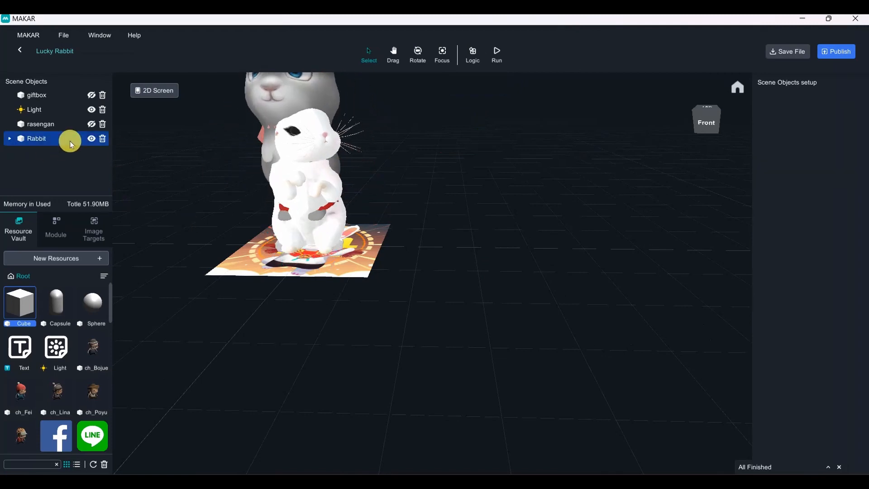
left_click(10, 139)
left_click(9, 138)
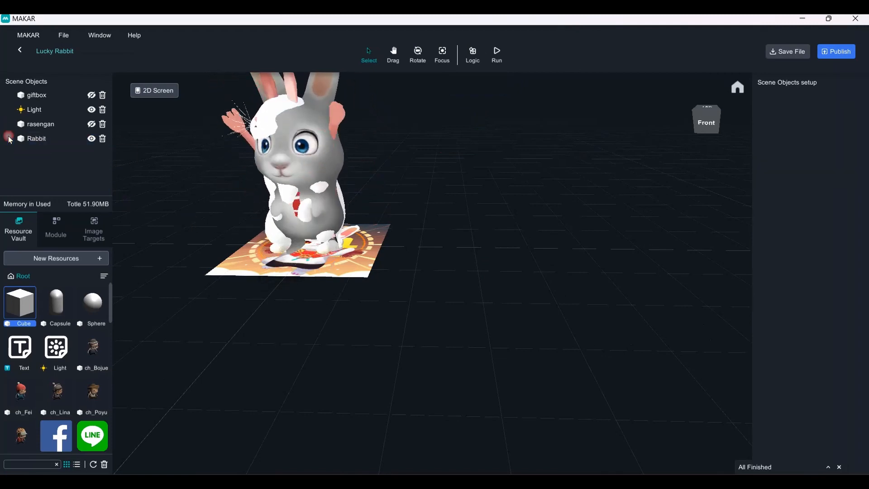
left_click(9, 139)
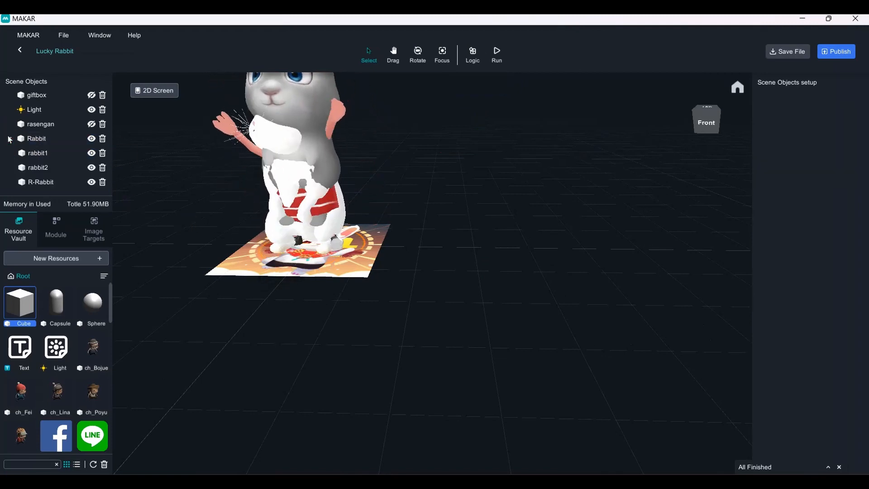
left_click(91, 139)
left_click(91, 139)
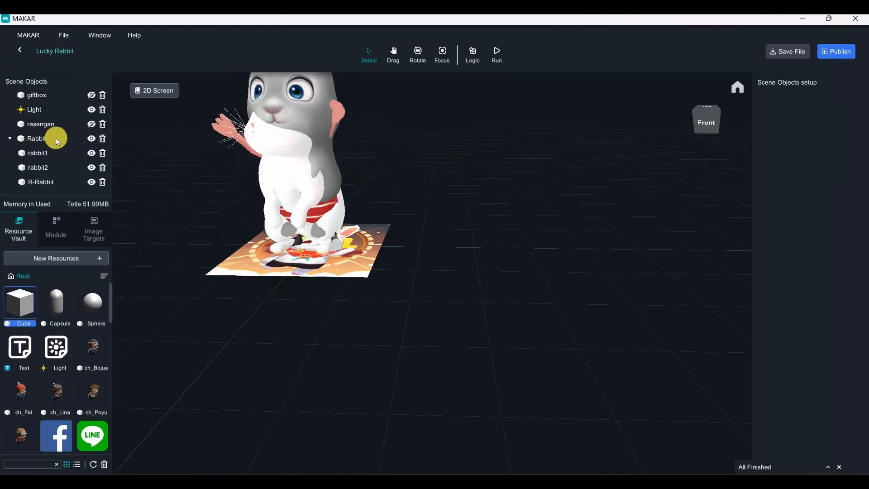
Step: Centre the rabbits in the view and open the LuckyRabbit resource folder
right_click_drag(217, 231, 373, 285)
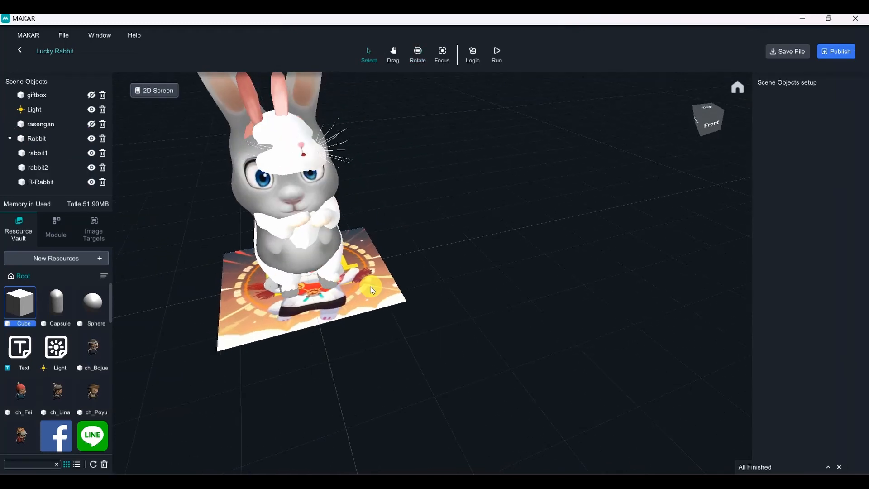
middle_click_drag(372, 286, 586, 280)
right_click_drag(588, 280, 463, 281)
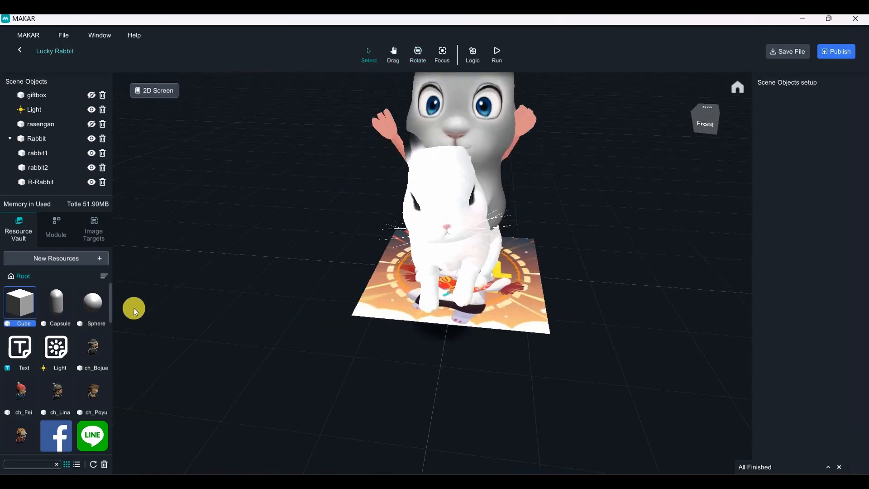
left_click_drag(110, 297, 107, 439)
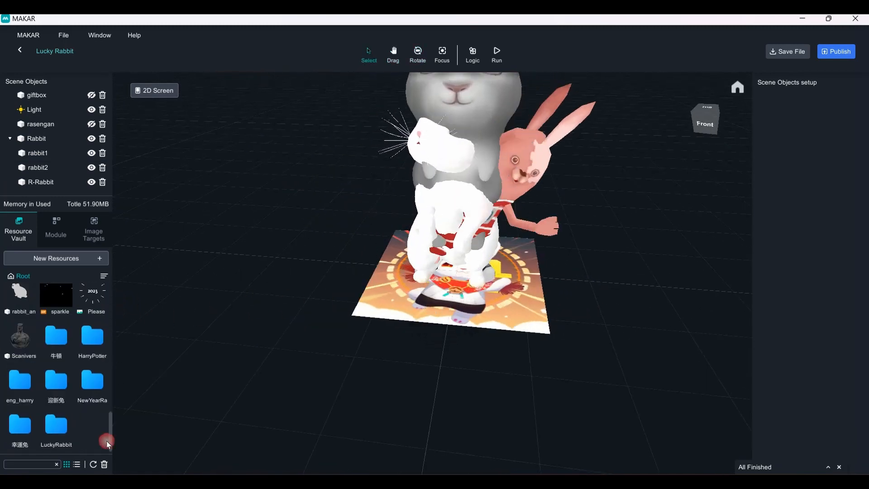
double_click(54, 423)
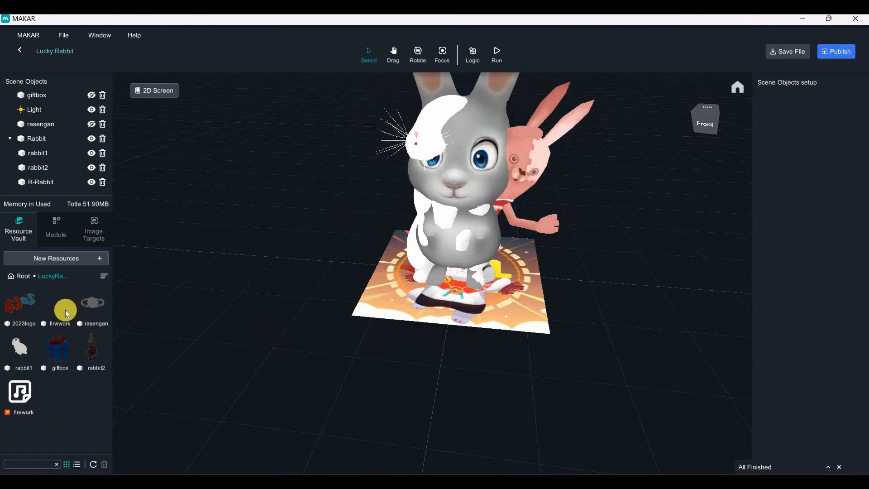
Step: Add the 2023logo model to the scene at the centre of the image target
left_click(19, 305)
left_click_drag(19, 306, 459, 257)
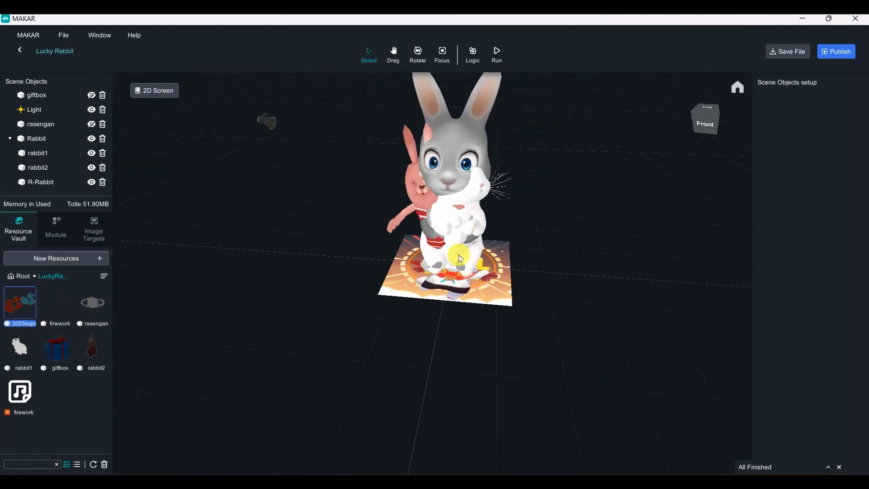
mouse_move(546, 245)
right_mouse_down()
mouse_move(545, 254)
mouse_move(538, 241)
right_mouse_up()
middle_click_drag(537, 242, 503, 271)
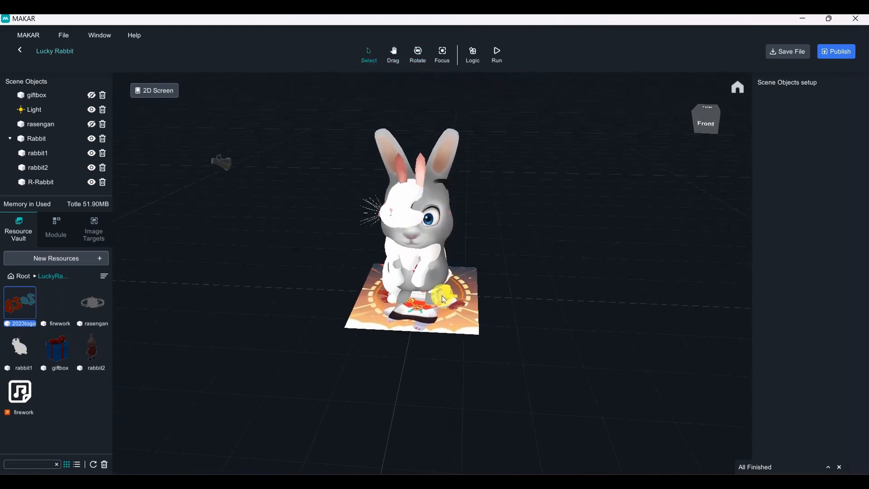
scroll(413, 302, "up", 2)
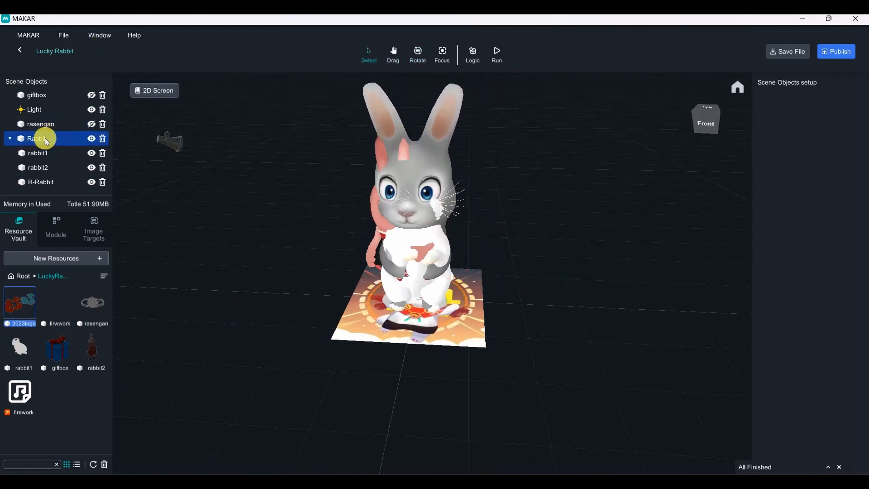
left_click_drag(19, 303, 417, 297)
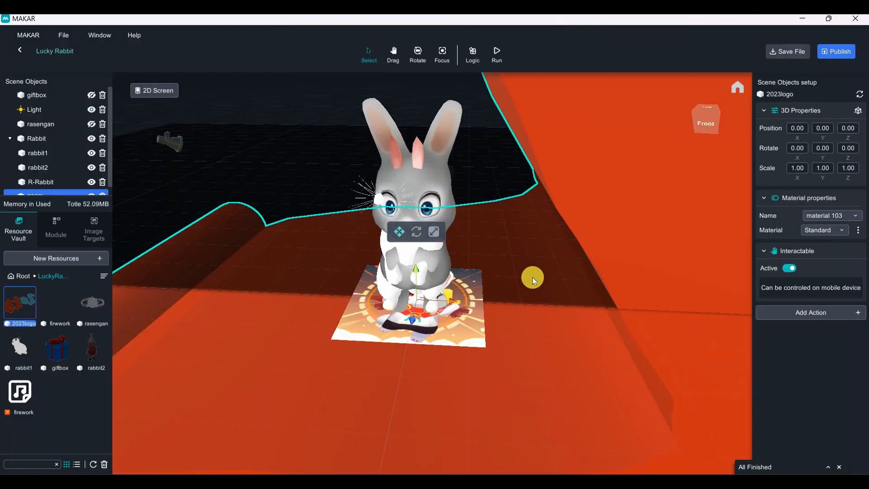
Step: Scale the 2023logo model down uniformly to about 0.058
scroll(533, 276, "down", 5)
scroll(528, 273, "up", 4)
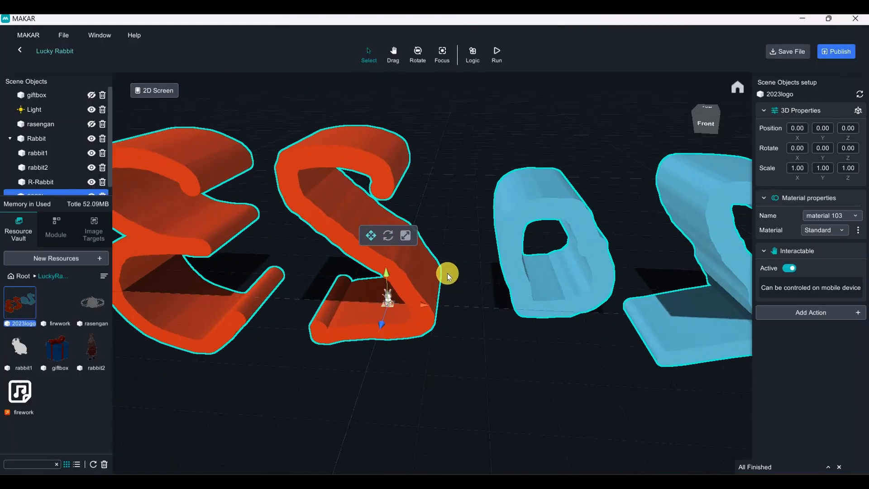
left_click_drag(390, 306, 376, 335)
scroll(392, 302, "up", 5)
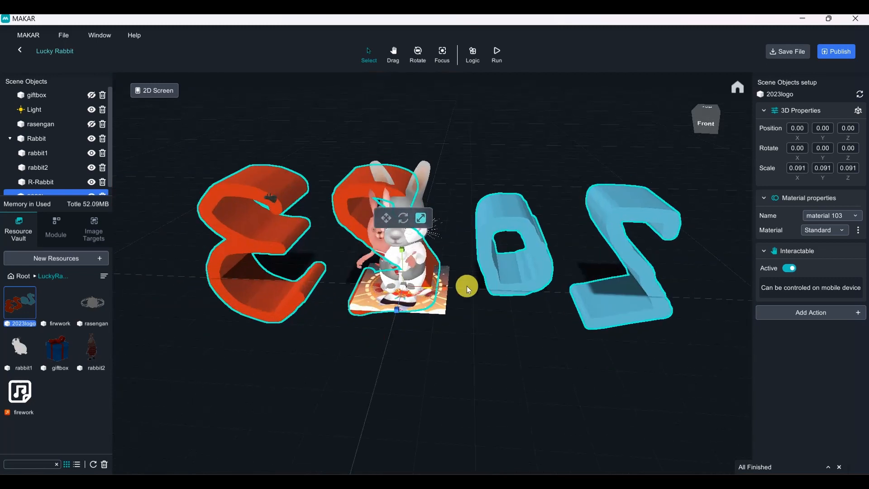
left_click_drag(406, 292, 399, 303)
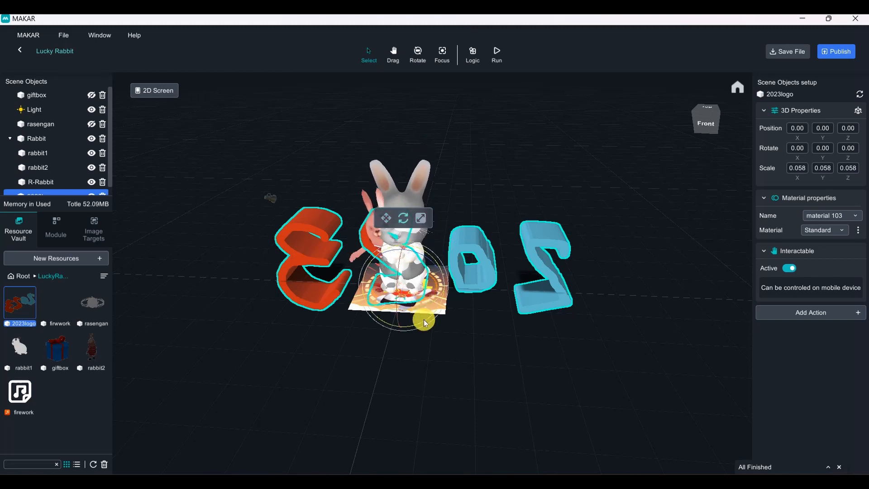
Step: Undo a freehand rotation of the 2023logo and set its Y rotation to 180 so the digits face forward
left_click_drag(424, 320, 314, 310)
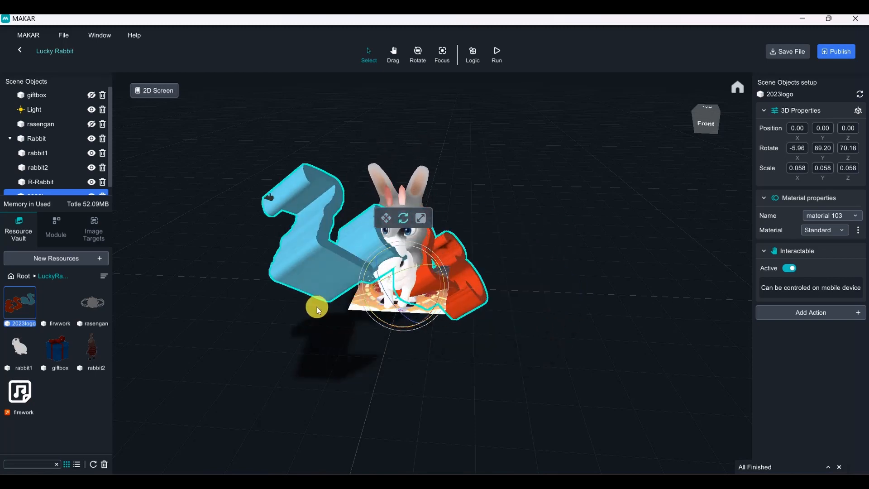
key("ctrl+z")
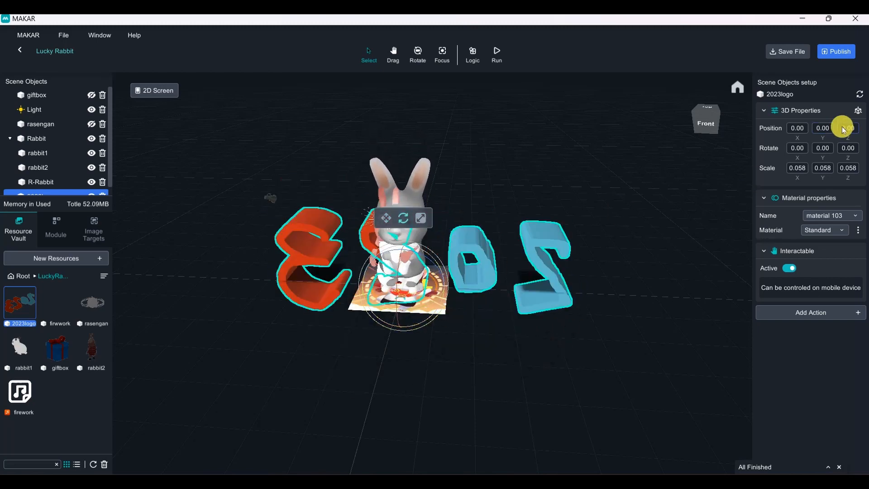
type("180")
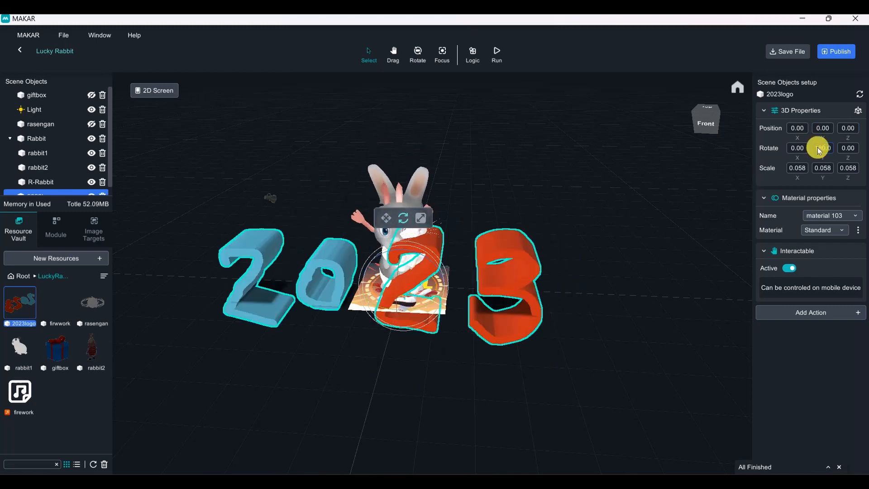
left_click(722, 233)
Step: Raise the 2023logo above the rabbits to Y about 3.728, scale it to about 0.028 and shift it to X about 0.810
left_click(408, 280)
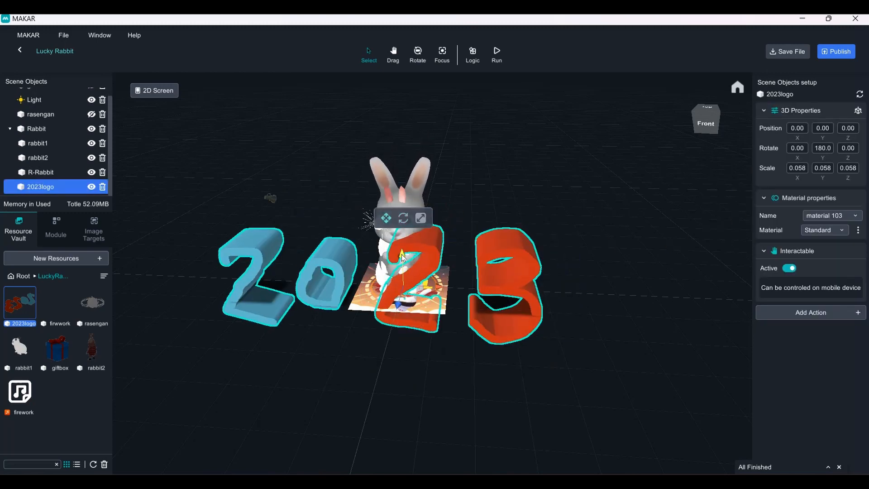
mouse_move(404, 263)
left_mouse_down()
mouse_move(404, 135)
mouse_move(412, 150)
mouse_move(368, 174)
left_mouse_up()
left_click(380, 90)
left_click_drag(435, 158, 469, 158)
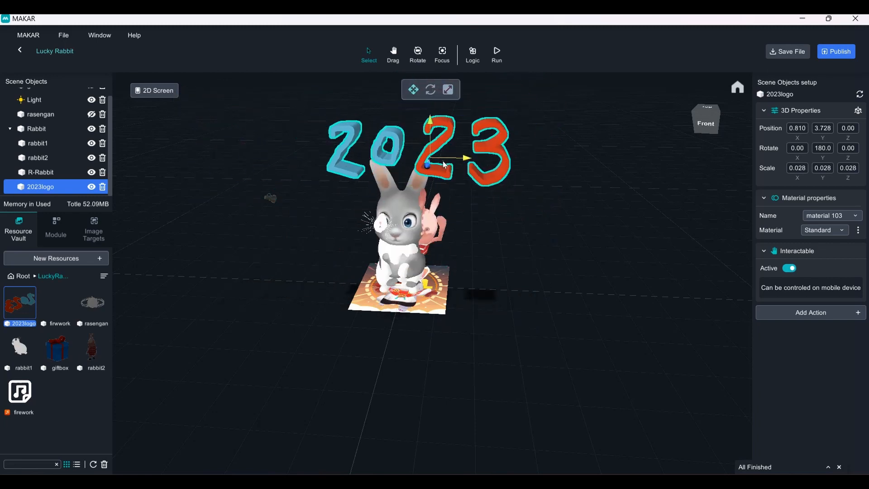
Step: Move the 2023logo behind and above the rabbits to about X 0.557, Y 4.314, Z 1.076
scroll(435, 172, "up", 5)
right_click_drag(421, 177, 294, 209)
left_click_drag(428, 286, 516, 254)
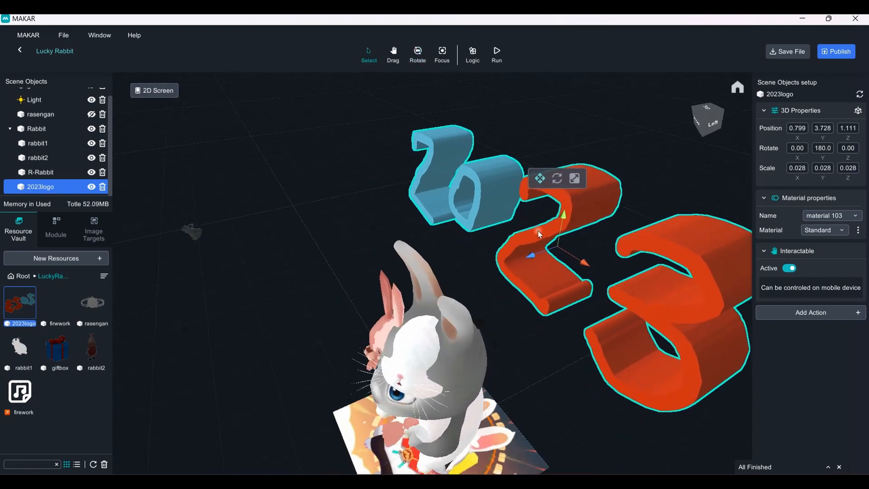
right_click_drag(368, 271, 326, 275)
scroll(494, 253, "down", 5)
mouse_move(526, 278)
left_mouse_down()
mouse_move(507, 262)
mouse_move(516, 270)
left_mouse_up()
right_click_drag(453, 262, 516, 301)
right_click_drag(407, 313, 450, 239)
left_click_drag(433, 221, 431, 194)
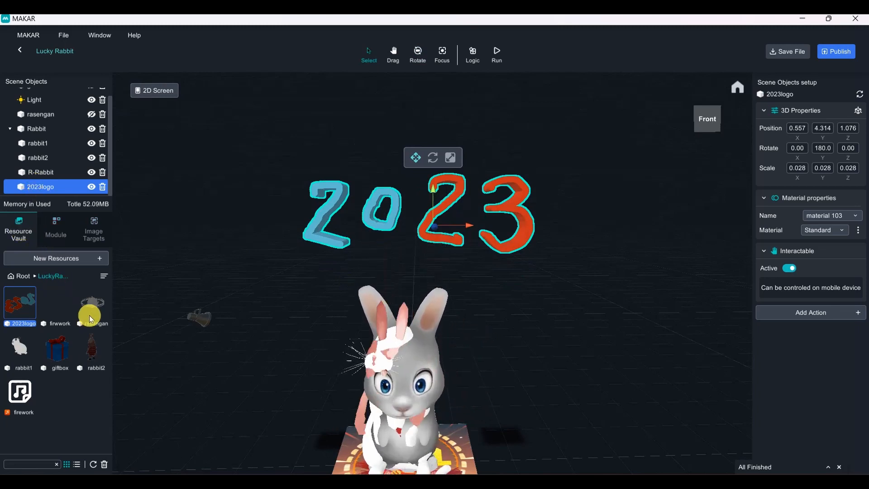
Step: Add the firwwork model from the LuckyRabbit folder to the scene at the centre of the image target
left_click(57, 302)
scroll(265, 316, "down", 3)
middle_click_drag(421, 337, 415, 264)
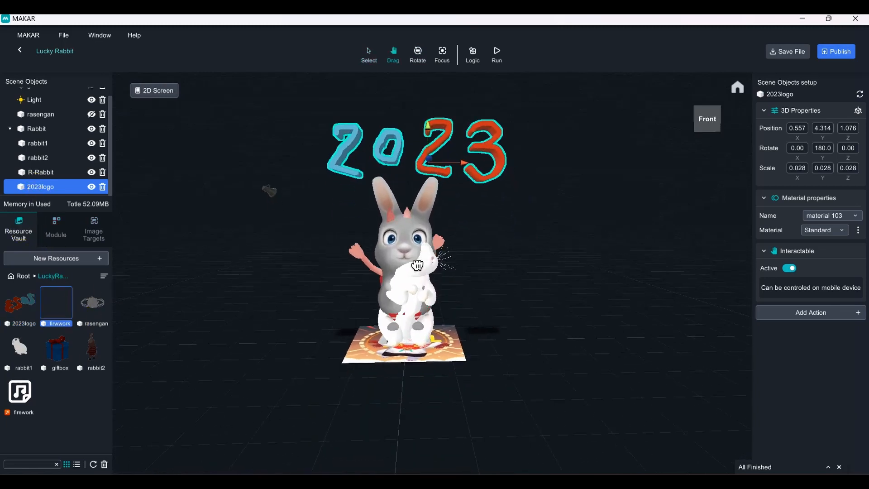
left_click_drag(45, 300, 405, 336)
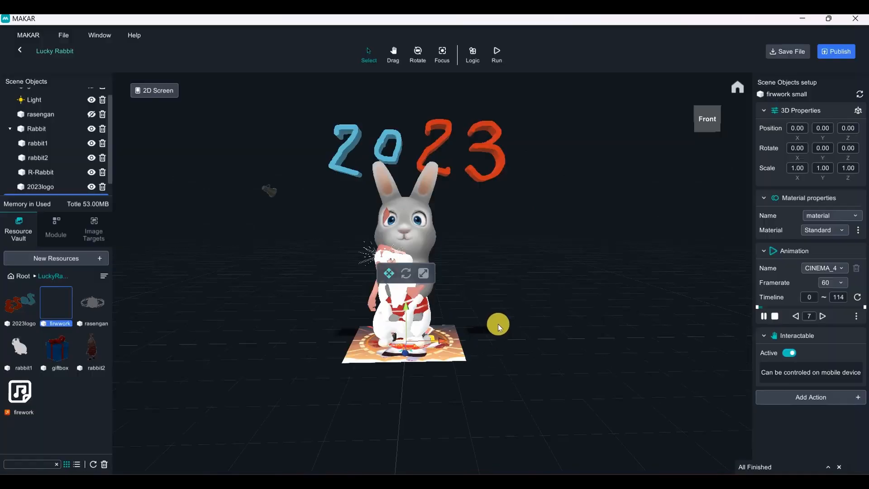
right_click_drag(545, 270, 477, 361)
scroll(481, 320, "down", 6)
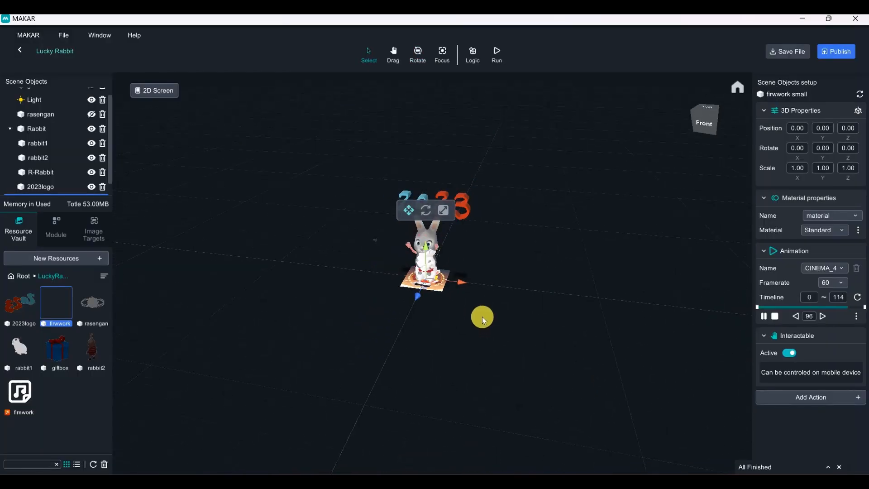
middle_click_drag(454, 227, 437, 327)
scroll(531, 234, "up", 3)
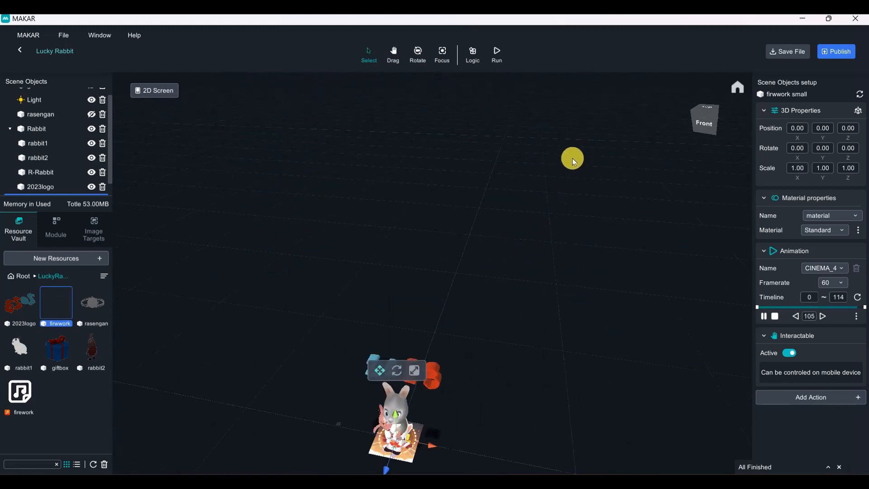
scroll(607, 240, "down", 2)
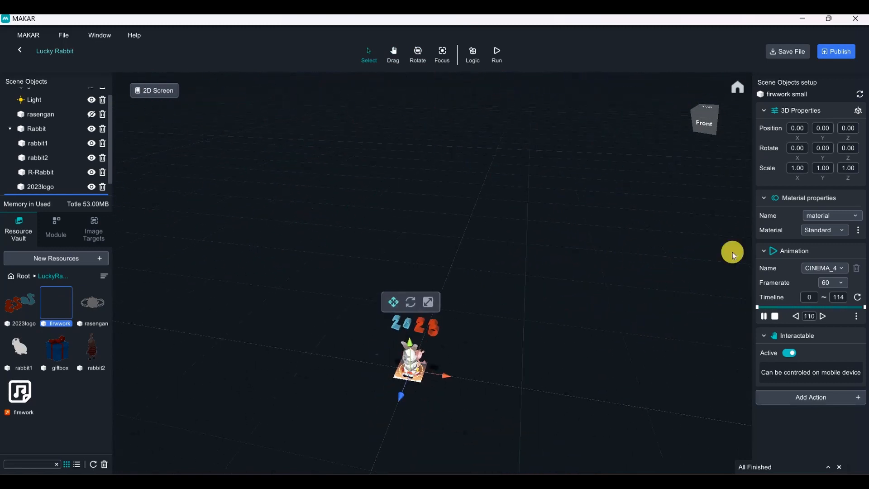
Step: Change the firwwork small model's material type from Standard to Mask
left_click(770, 251)
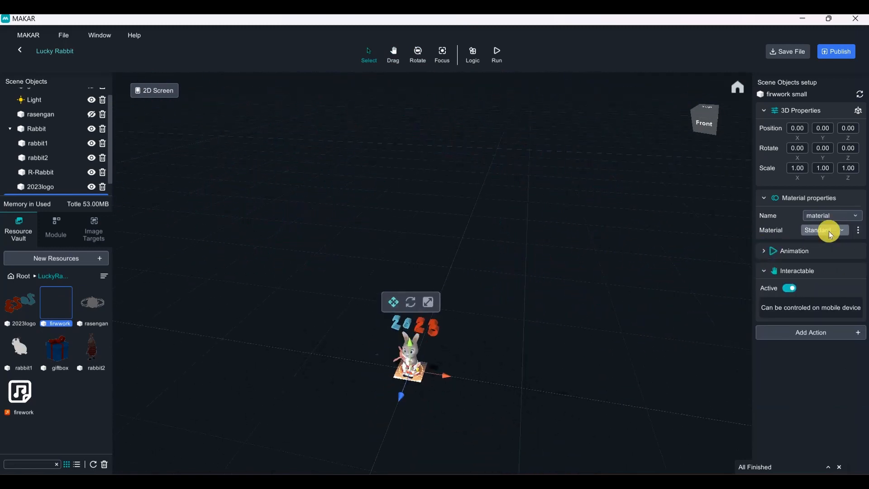
scroll(49, 179, "down", 1)
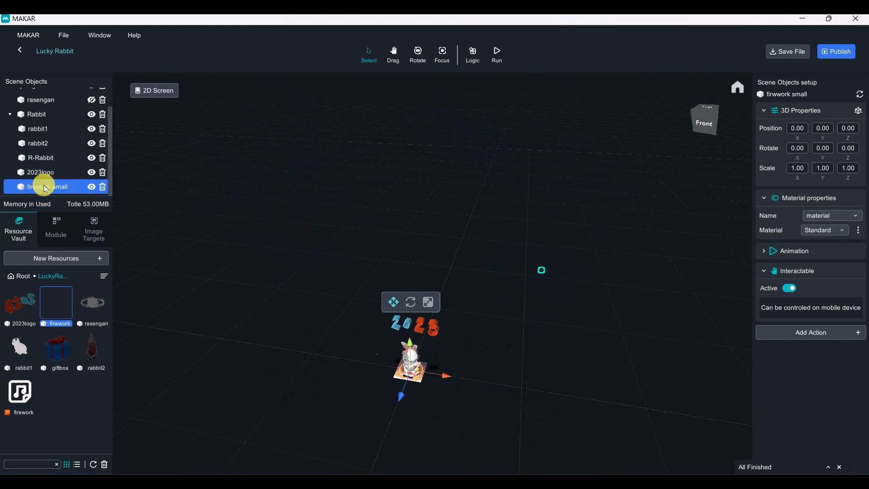
left_click(843, 230)
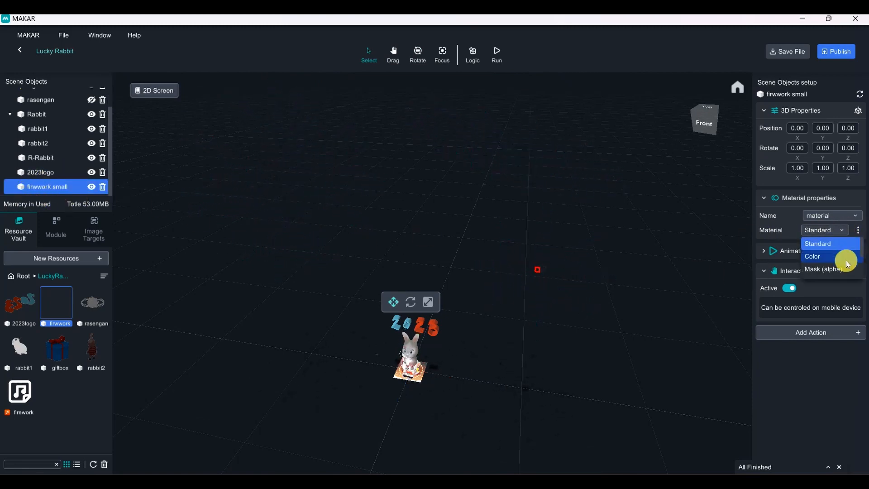
left_click(852, 248)
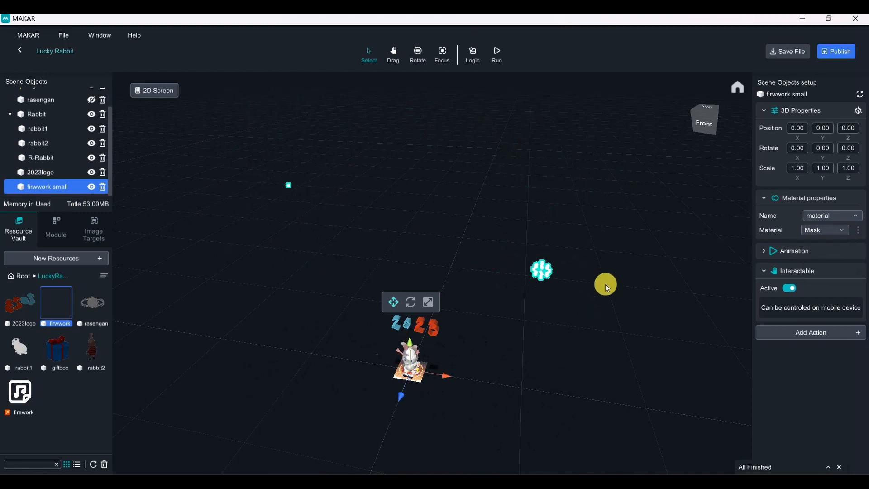
left_click(607, 349)
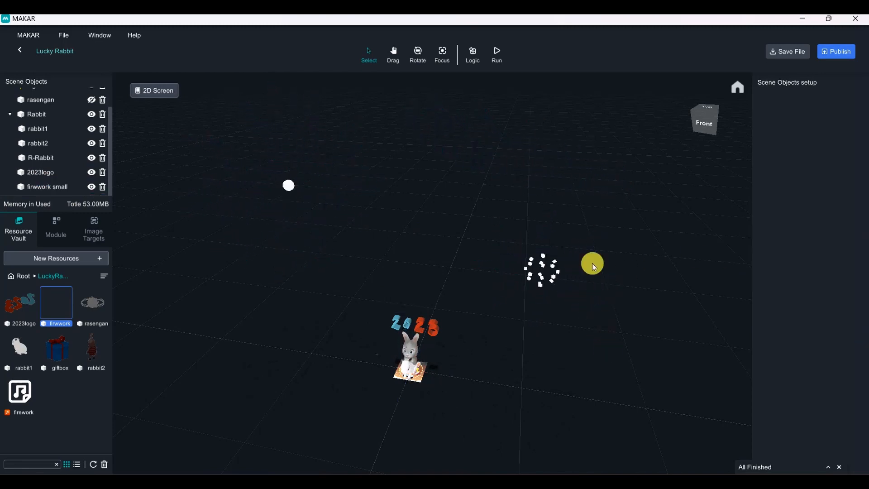
left_click_drag(608, 324, 447, 325)
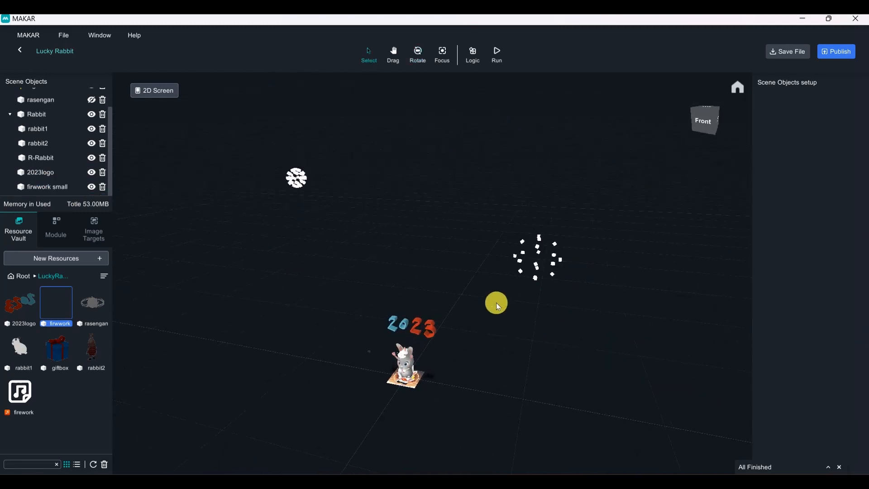
left_click_drag(495, 302, 401, 148)
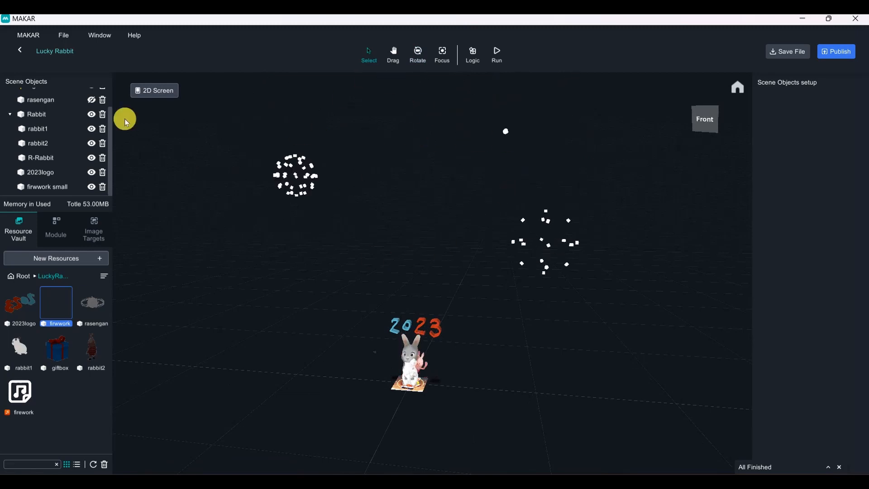
Step: Scale the firwwork small model down uniformly to about 0.475, so its bursts sit around the 2023 digits
left_click(47, 186)
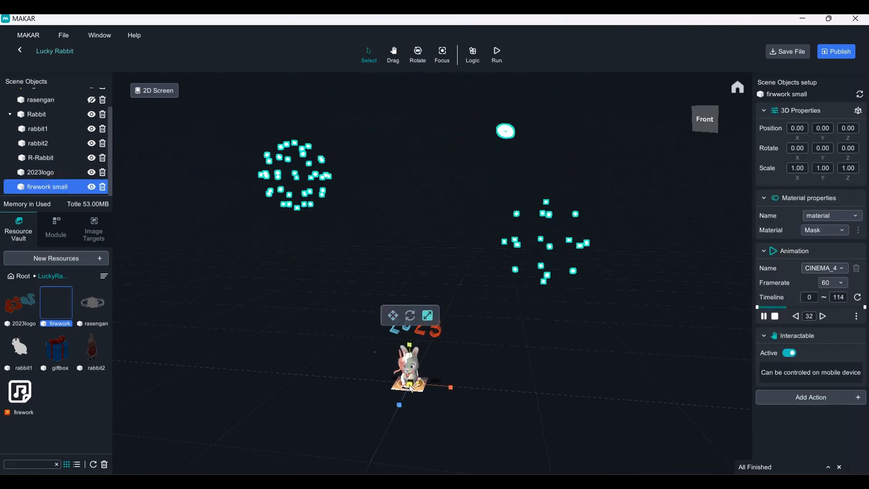
left_click_drag(413, 385, 404, 403)
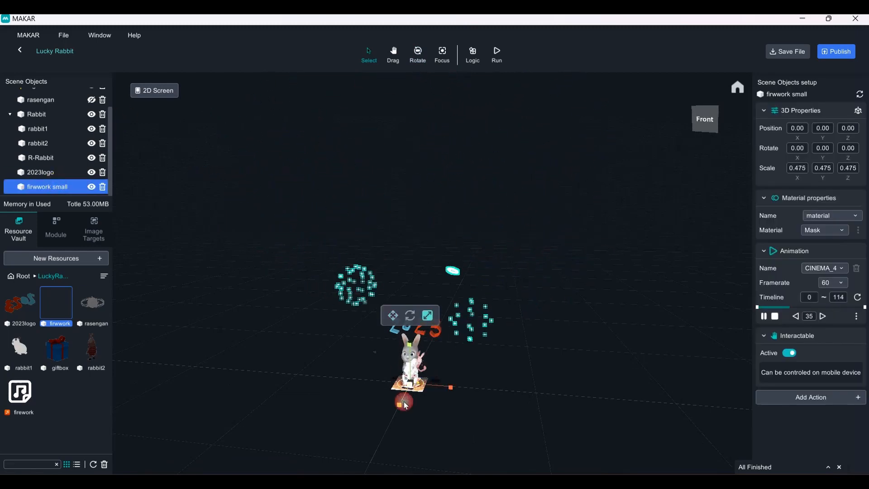
mouse_move(495, 333)
right_mouse_down()
mouse_move(448, 312)
mouse_move(495, 333)
right_mouse_up()
scroll(495, 333, "up", 4)
scroll(495, 335, "down", 4)
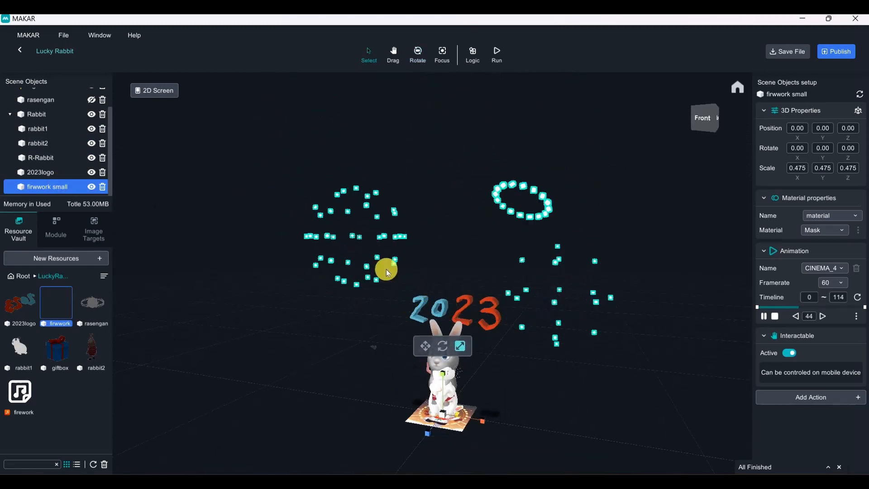
right_click_drag(488, 284, 373, 337)
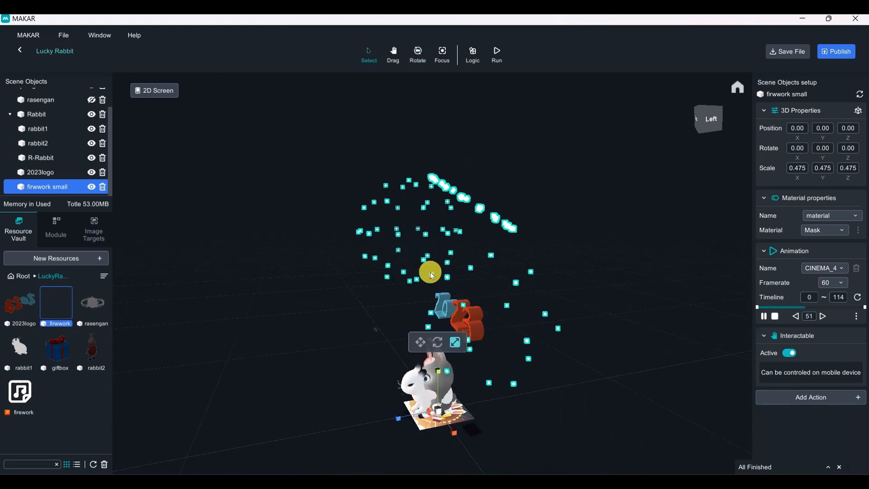
right_click_drag(430, 273, 481, 269)
middle_click_drag(384, 299, 335, 214)
scroll(303, 253, "up", 2)
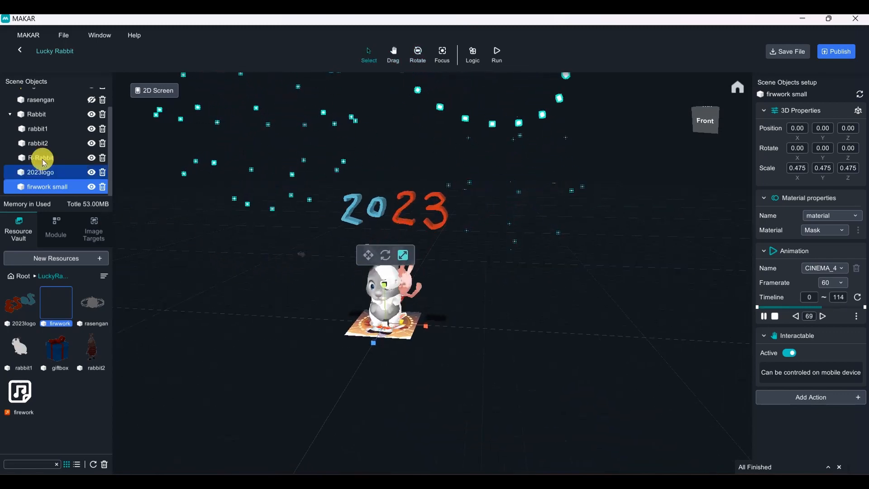
Step: Collapse the Rabbit group and make the hidden giftbox and rasengan visible in the scene
left_click(9, 114)
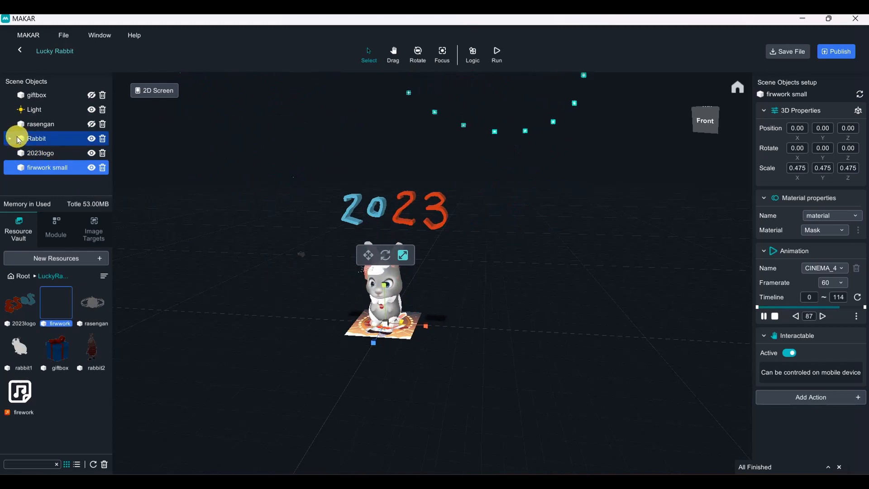
left_click(765, 251)
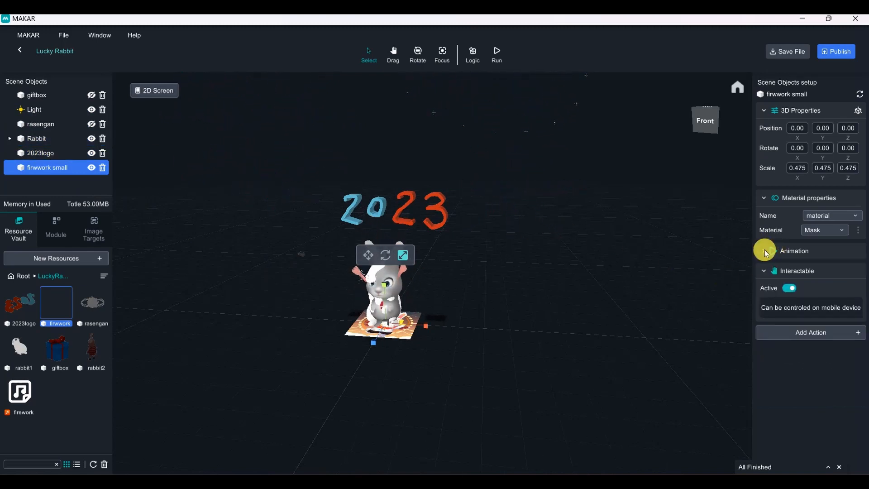
left_click(804, 330)
left_click(805, 331)
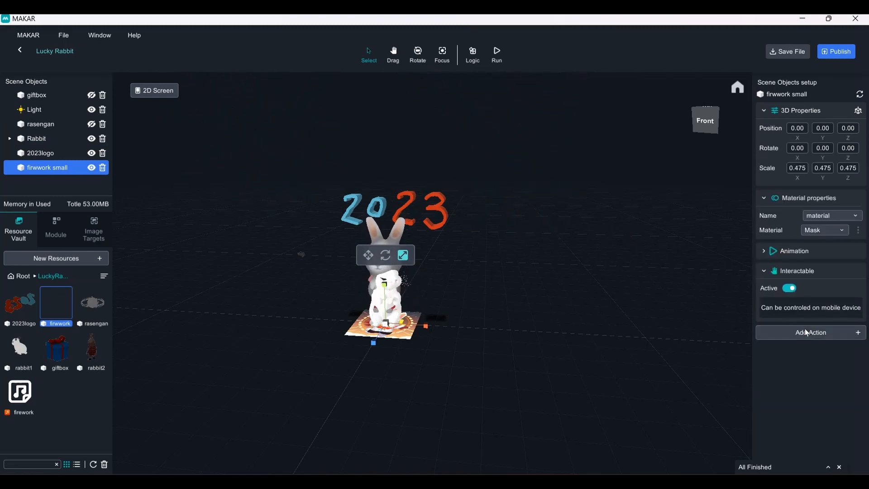
left_click_drag(561, 271, 533, 326)
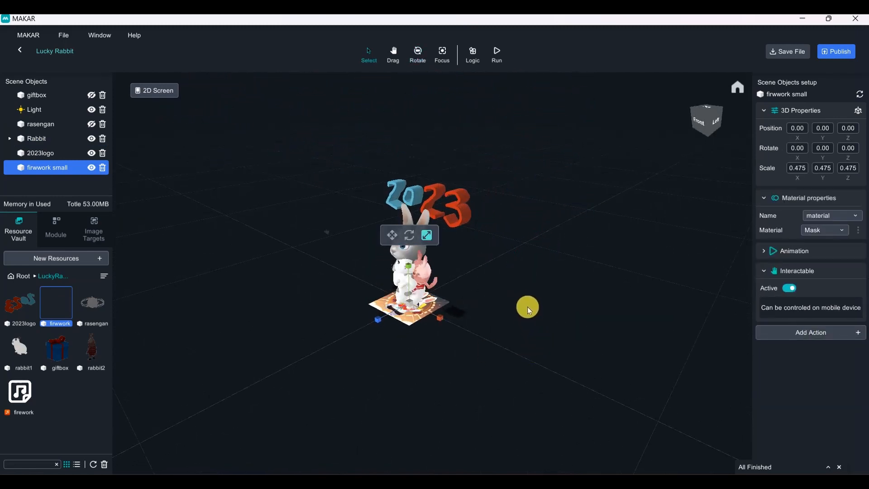
left_click(791, 287)
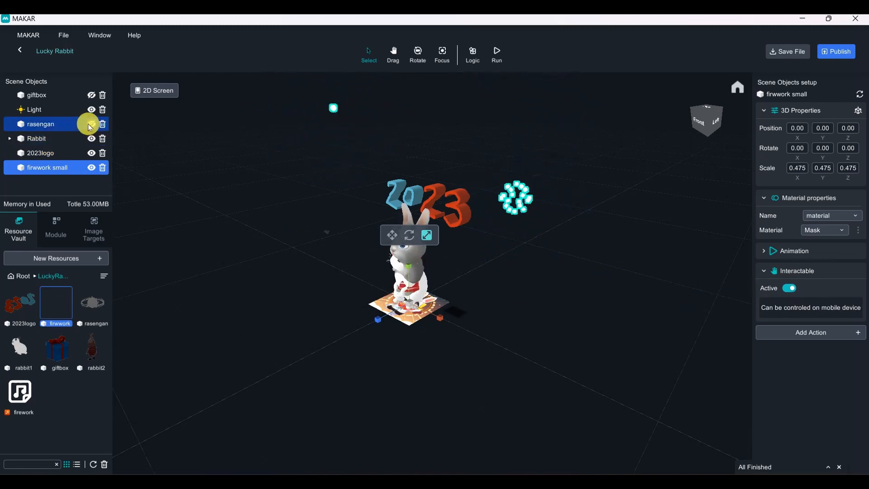
left_click(91, 95)
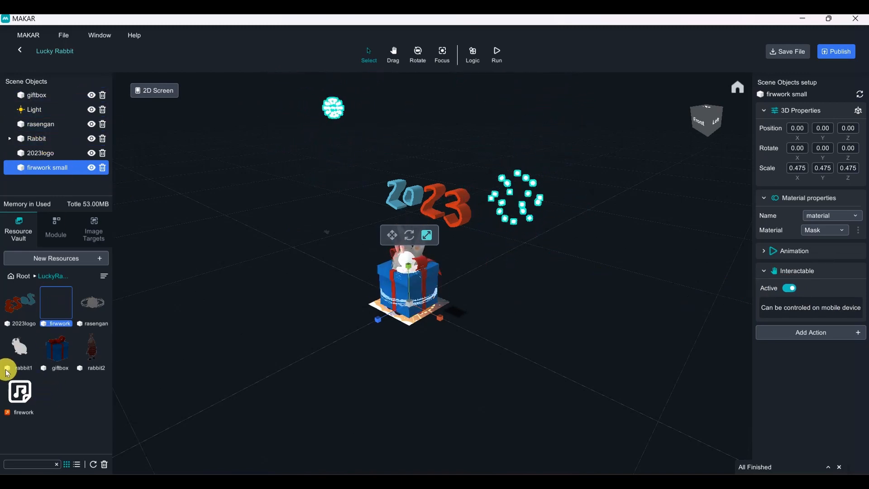
Step: Add the firework audio resource to the scene beside the image target, at X -4, Y 0, Z -4
left_click(19, 389)
right_click_drag(136, 384, 190, 380)
left_click_drag(10, 398, 241, 354)
left_click(365, 324)
left_click(45, 182)
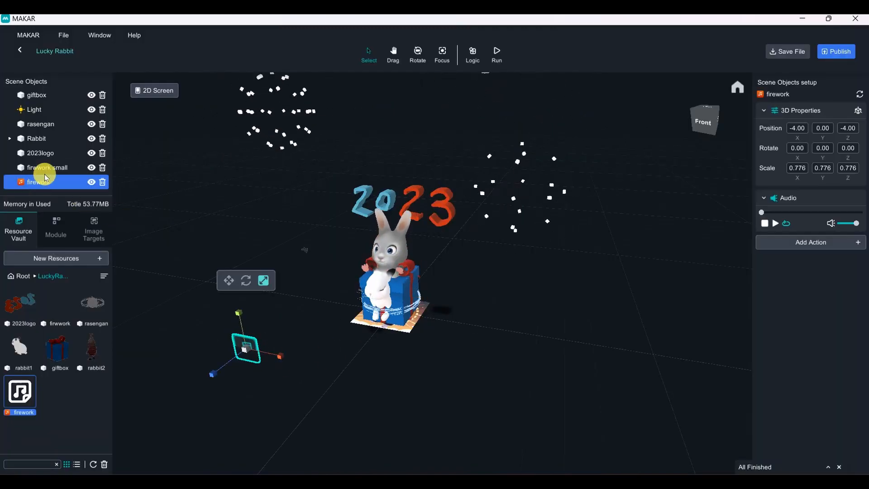
left_click(43, 168)
Step: Add a Logic action to the firework audio object
left_click(40, 182)
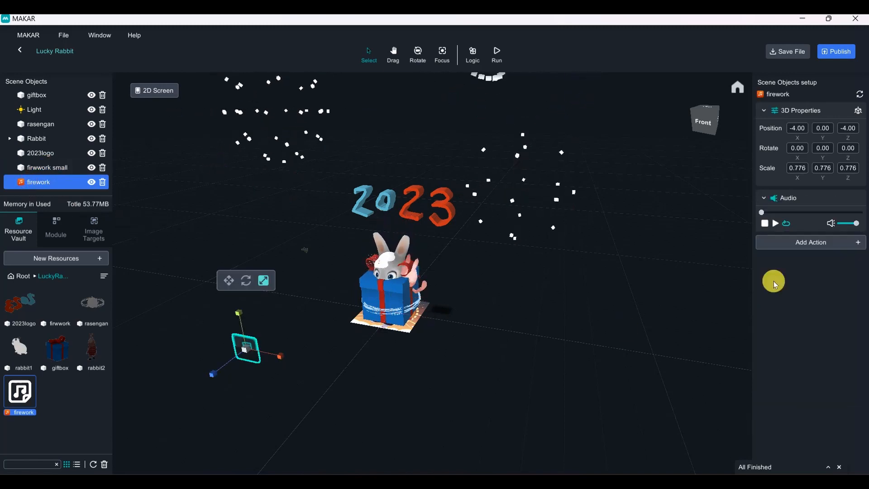
left_click(810, 242)
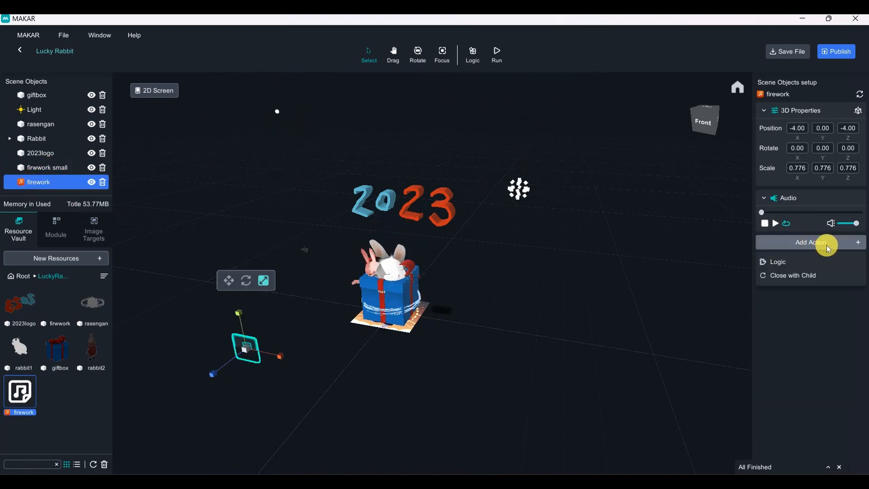
left_click(803, 262)
Step: Turn off interactability for firwwork small and 2023logo, and add a Logic action to each
left_click(57, 171)
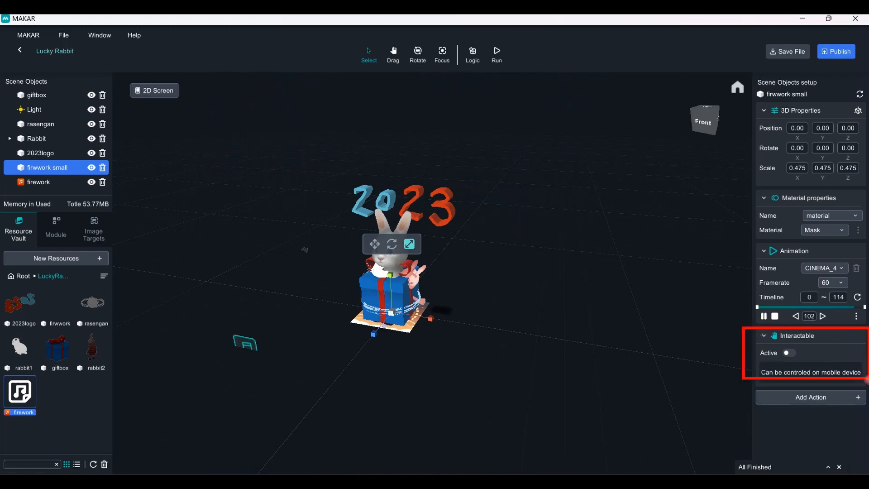
left_click(822, 398)
left_click(811, 343)
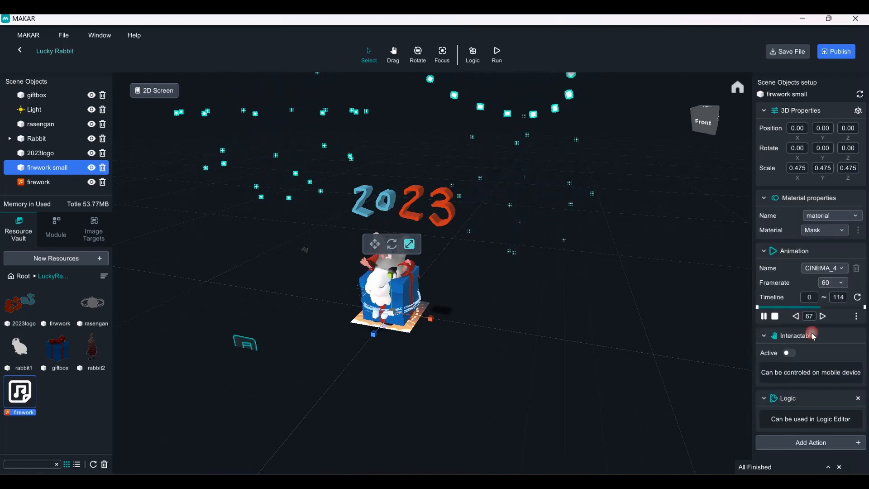
left_click(58, 154)
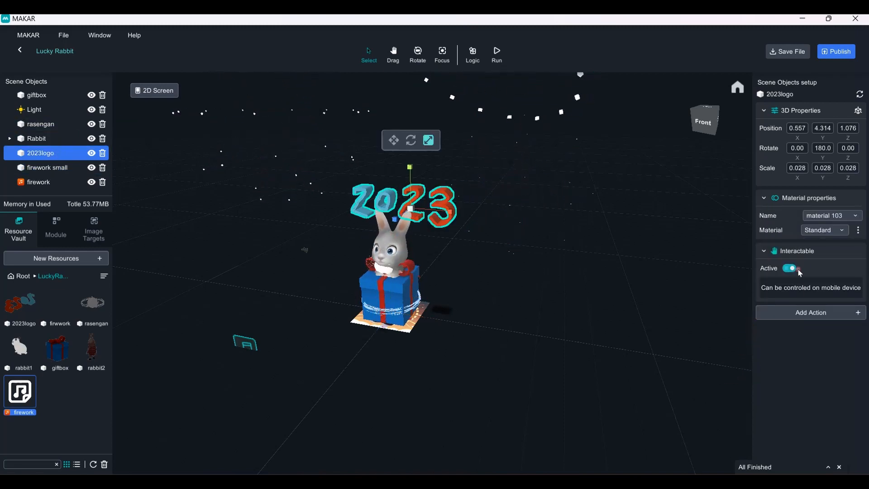
left_click(795, 313)
left_click(810, 258)
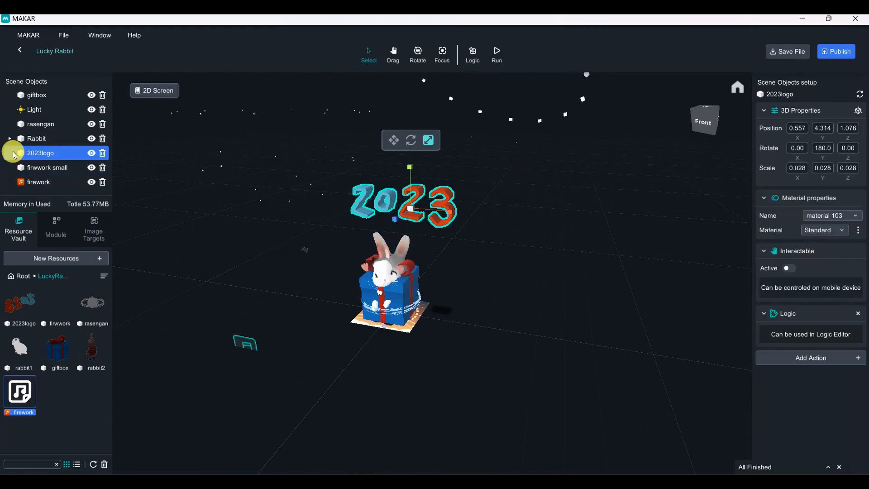
Step: Turn off interactability for R-Rabbit inside the Rabbit group and add a Logic action to it
left_click(9, 139)
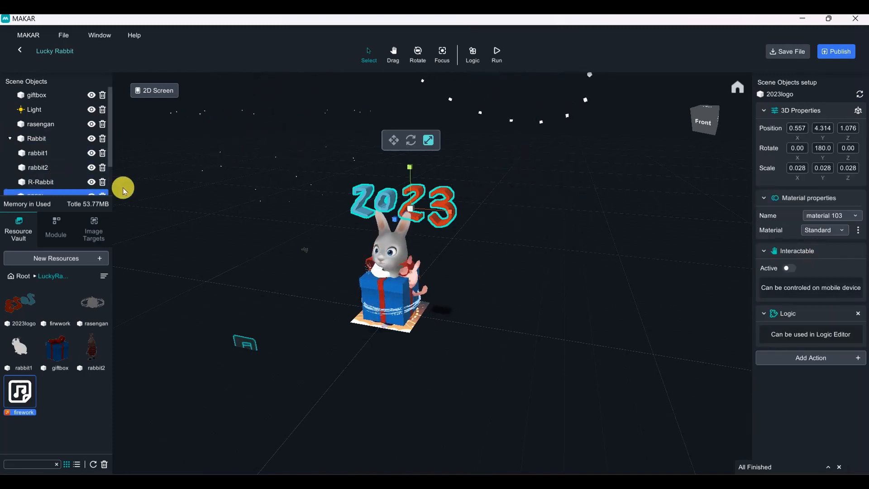
scroll(50, 168, "down", 1)
left_click(48, 163)
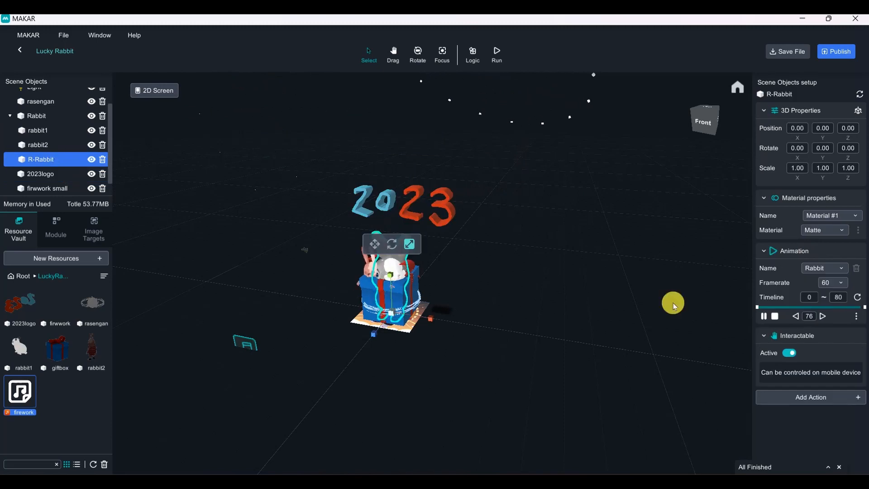
left_click(805, 397)
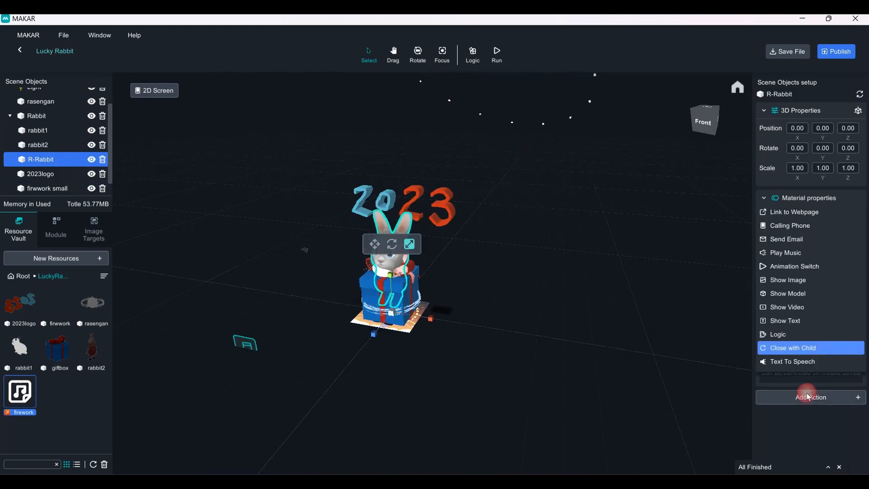
left_click(803, 338)
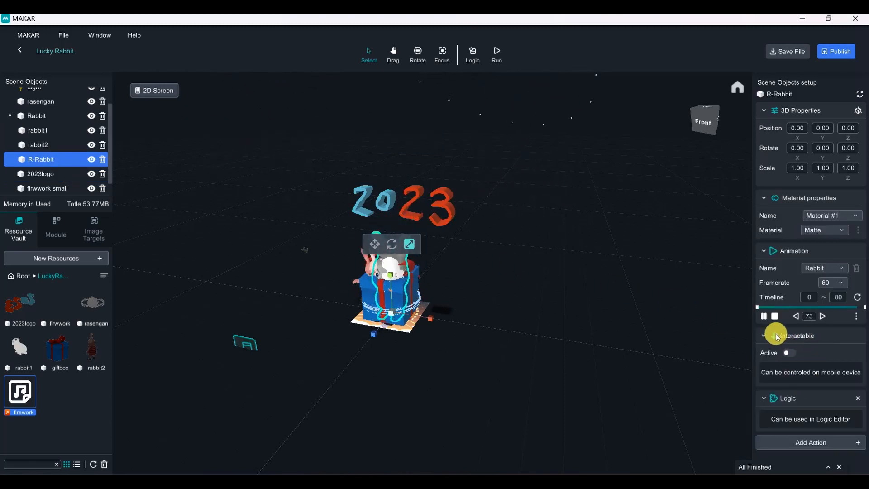
Step: Turn off interactability for rabbit2 and rabbit1, and add a Logic action to each
left_click(38, 145)
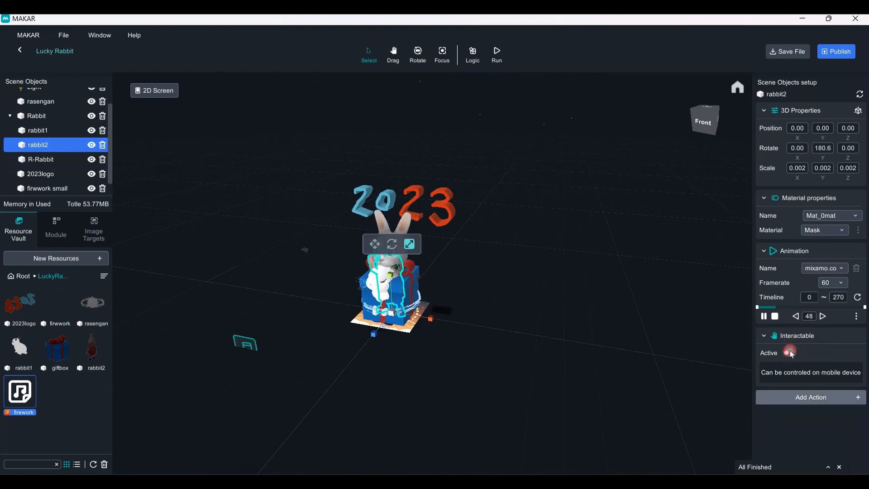
left_click(817, 397)
left_click(813, 335)
left_click(38, 129)
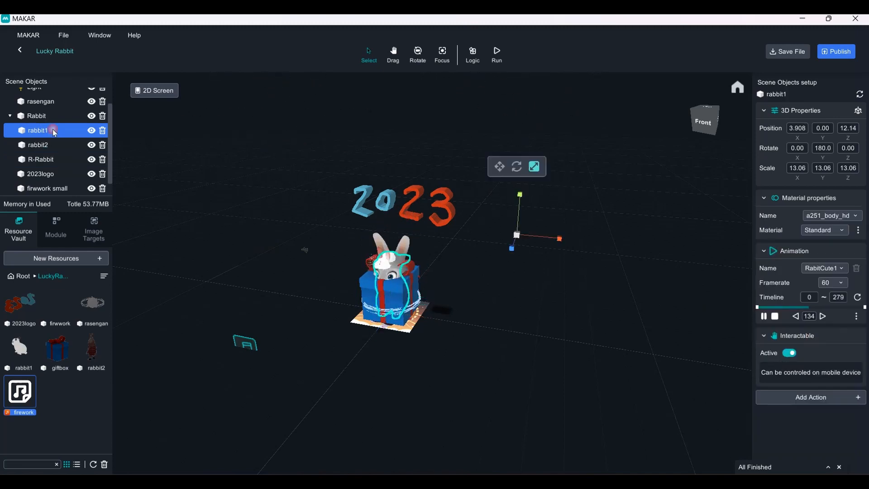
left_click(792, 353)
left_click(811, 397)
left_click(810, 336)
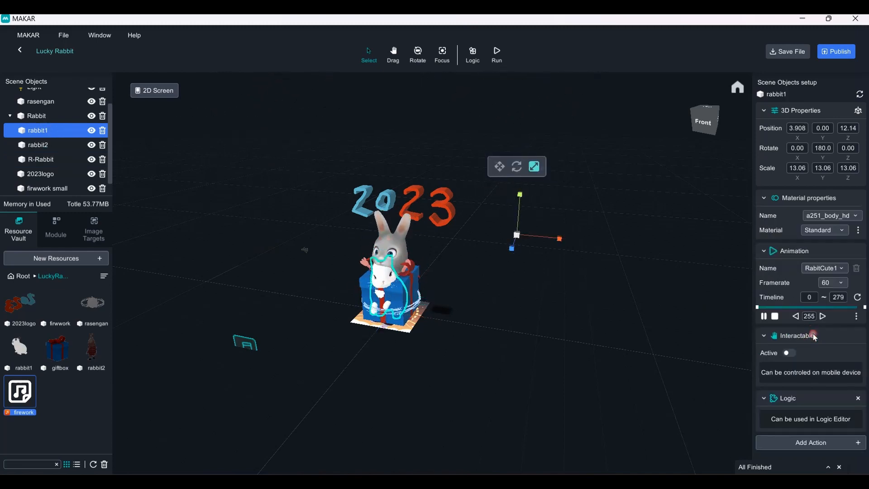
Step: Turn off interactability for the parent Rabbit object and add a Logic action to it
left_click(75, 174)
left_click(38, 116)
left_click(790, 267)
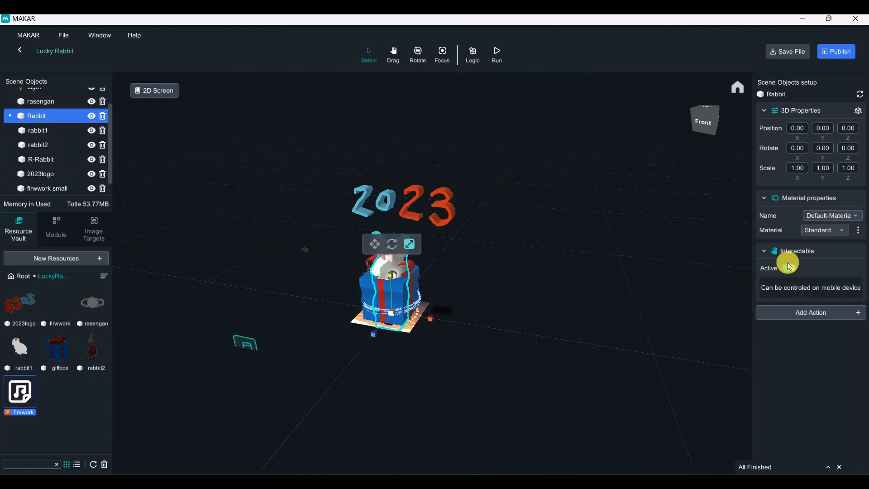
left_click(797, 312)
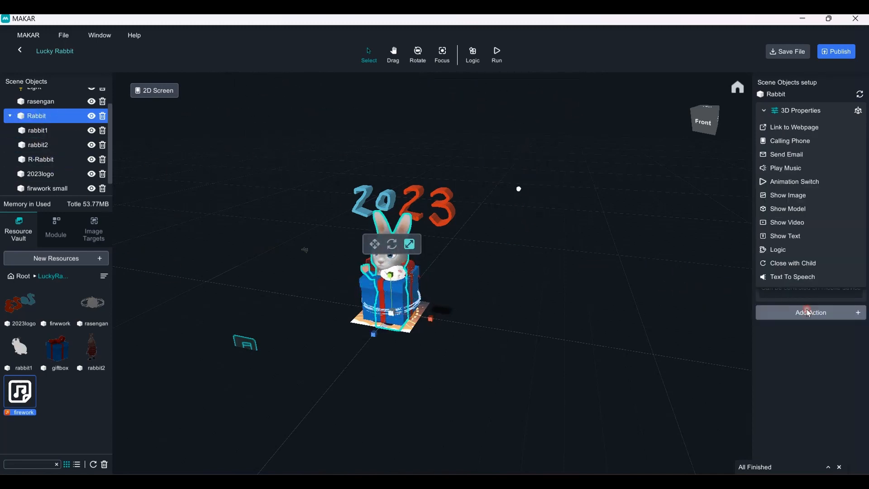
left_click(805, 251)
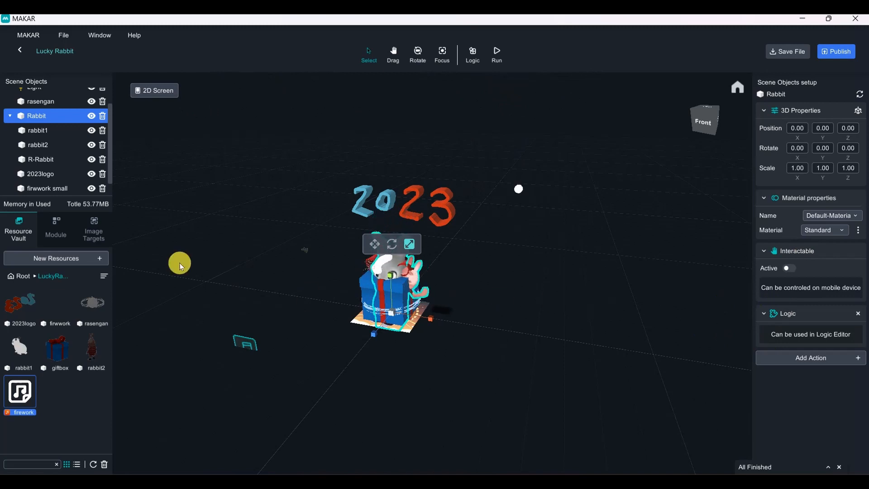
Step: Turn off interactability for rasengan and add a Logic action to it
scroll(52, 144, "up", 1)
left_click(46, 124)
left_click(789, 269)
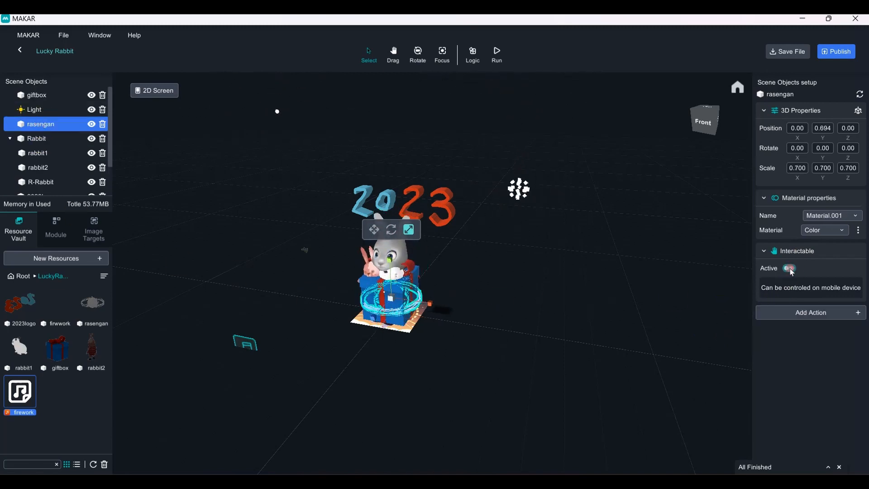
left_click(828, 312)
left_click(805, 249)
Step: Turn off interactability for giftbox, add a Logic action to it, and deselect it
left_click(36, 95)
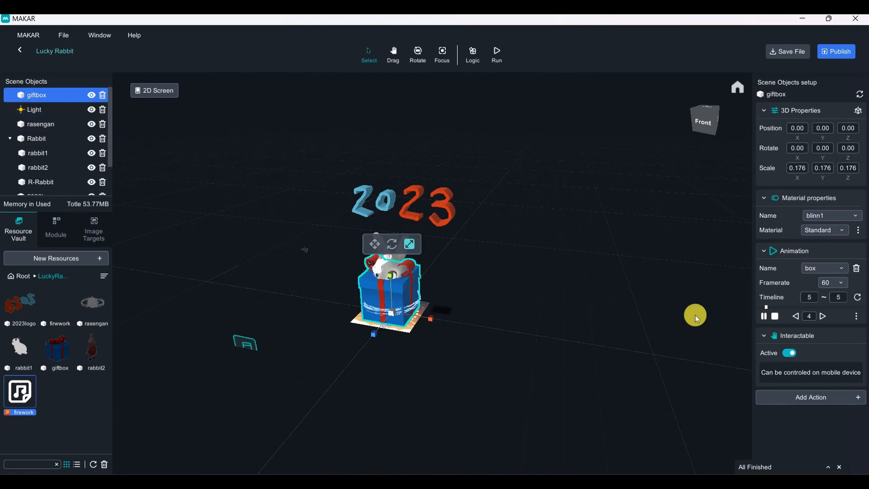
left_click(789, 352)
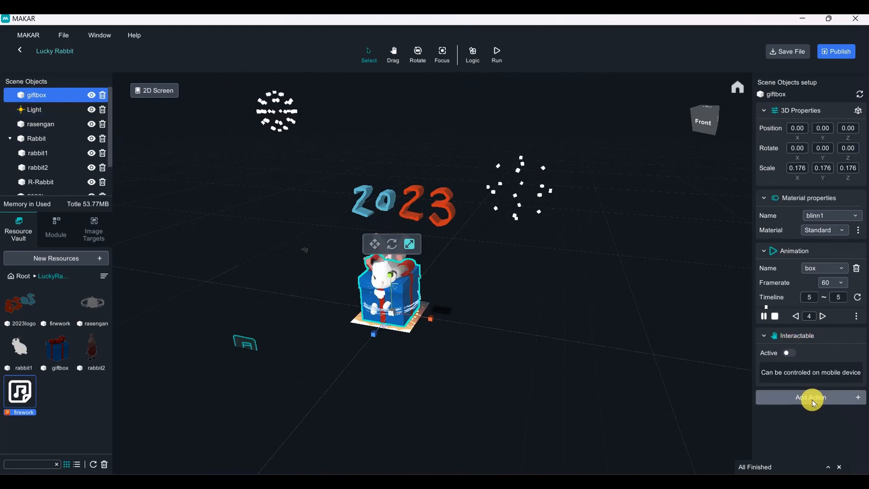
left_click(813, 398)
left_click(807, 342)
left_click(632, 352)
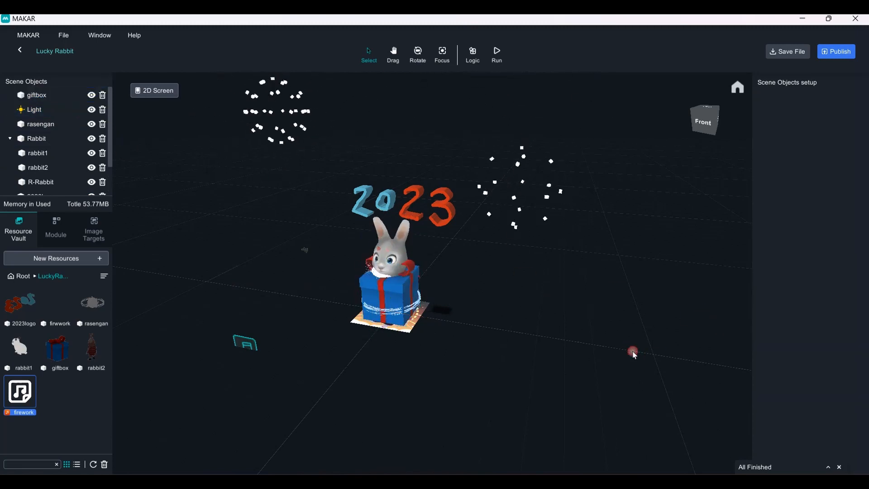
Step: Collapse the Rabbit group in the scene object list and bring the whole gift box model closer into view
right_click_drag(520, 313, 545, 314)
middle_click_drag(545, 312, 566, 273)
scroll(473, 304, "up", 3)
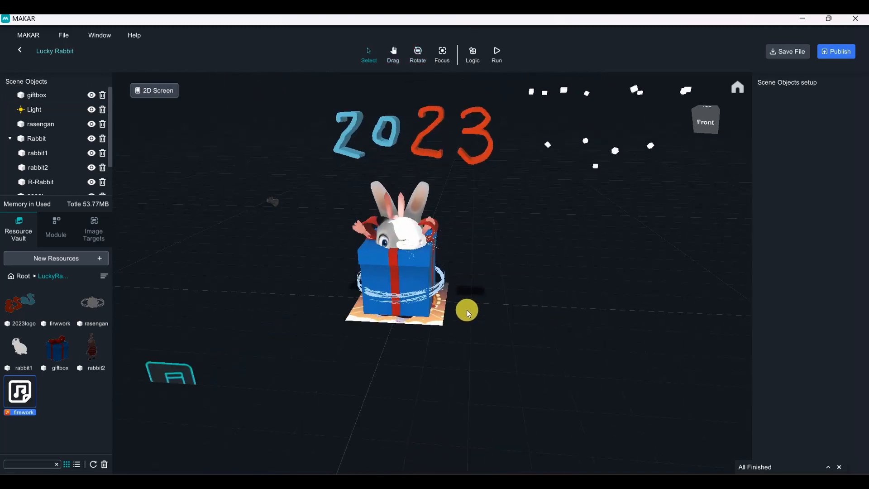
left_click(10, 145)
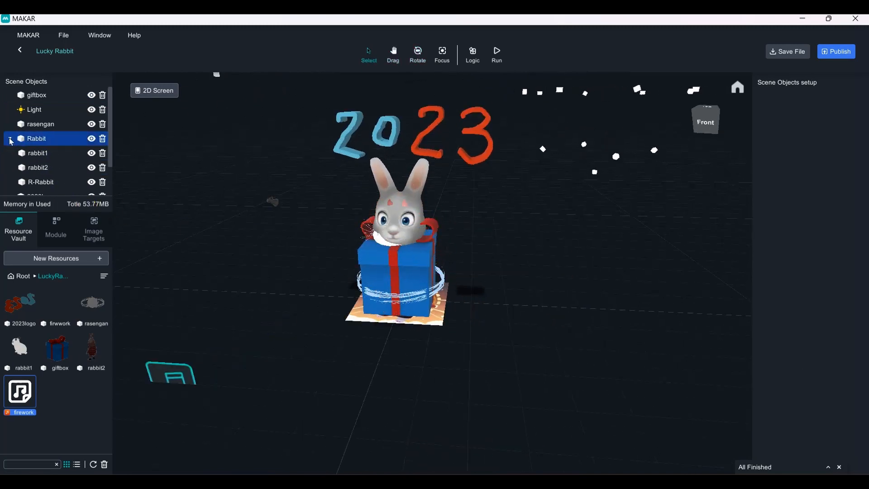
left_click(10, 141)
left_click(91, 168)
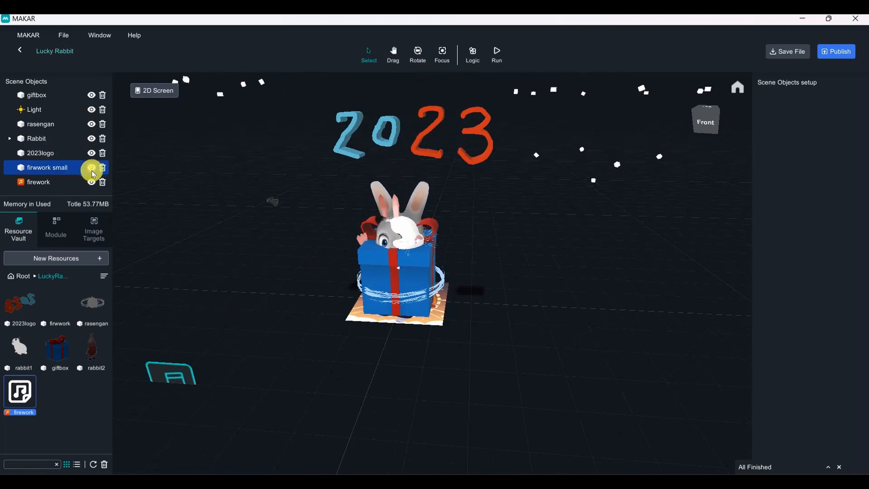
left_click(526, 271)
middle_click_drag(525, 272, 599, 283)
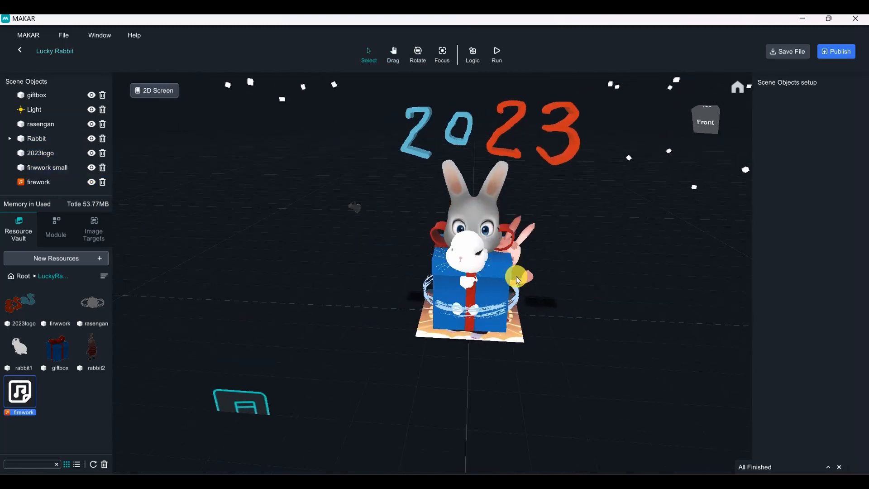
left_click(91, 113)
left_click(143, 196)
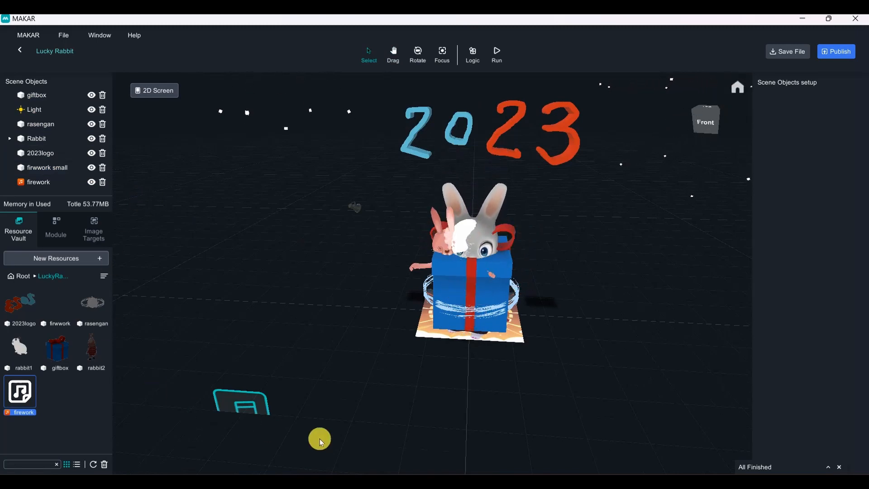
Step: Switch to PotPlayer, play the reference video 幸運兔.mp4, and return to the MAKAR scene
left_click(392, 482)
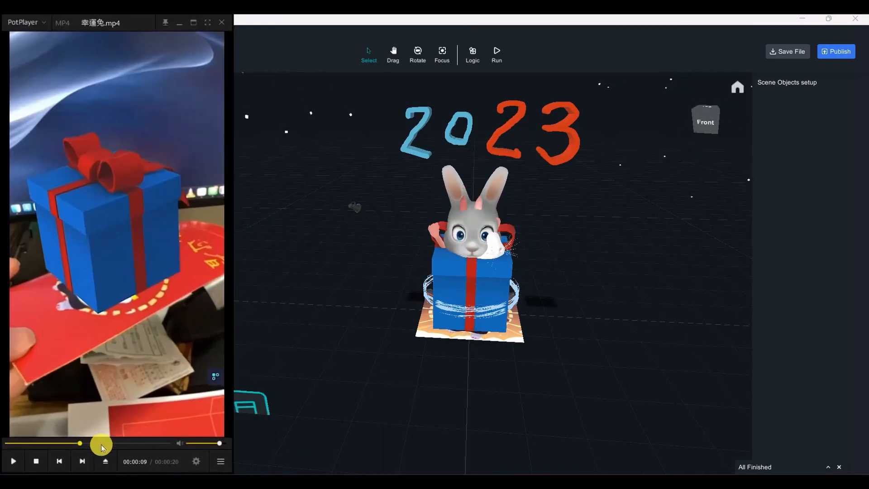
left_click(7, 463)
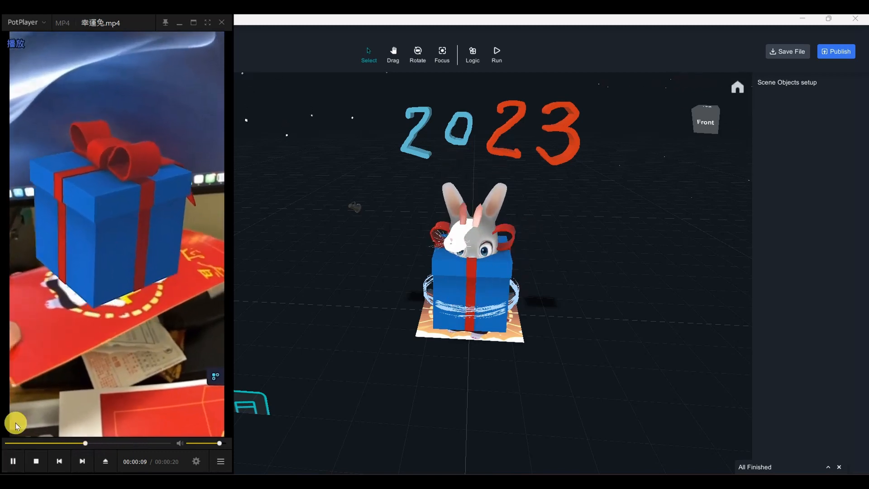
left_click(372, 233)
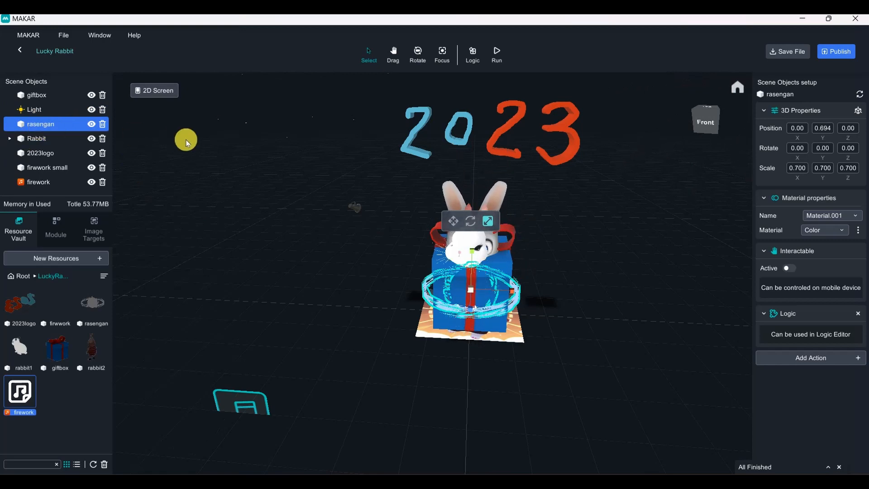
Step: Hide rasengan, 2023logo, firwwork small and the Rabbit group in the scene
left_click(91, 123)
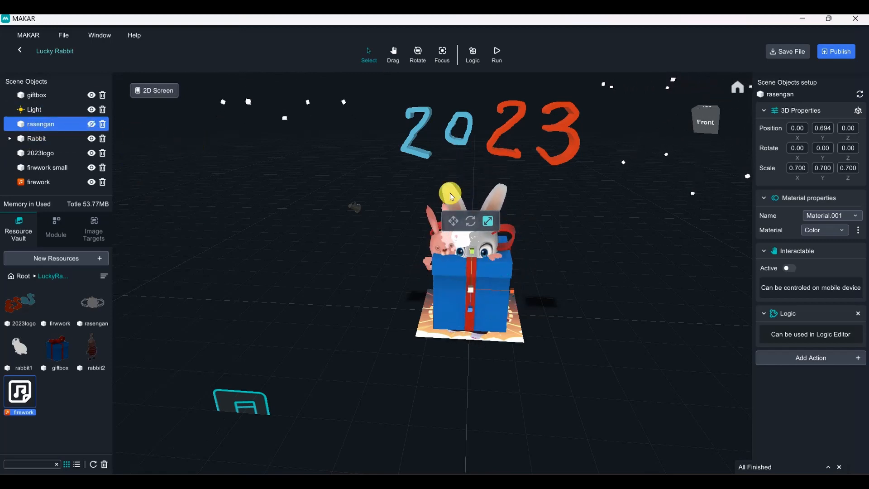
left_click(91, 153)
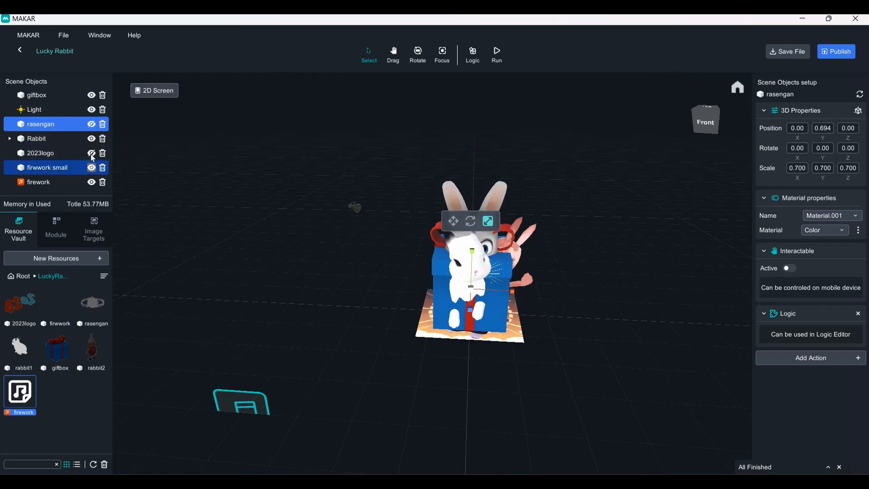
left_click(92, 168)
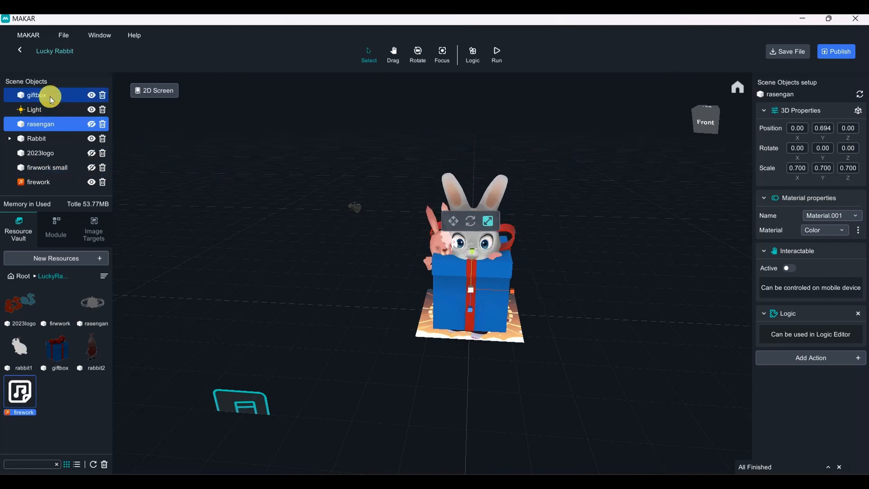
left_click(92, 139)
Step: Select the giftbox model and inspect it up close from different angles
right_click_drag(674, 291, 600, 294)
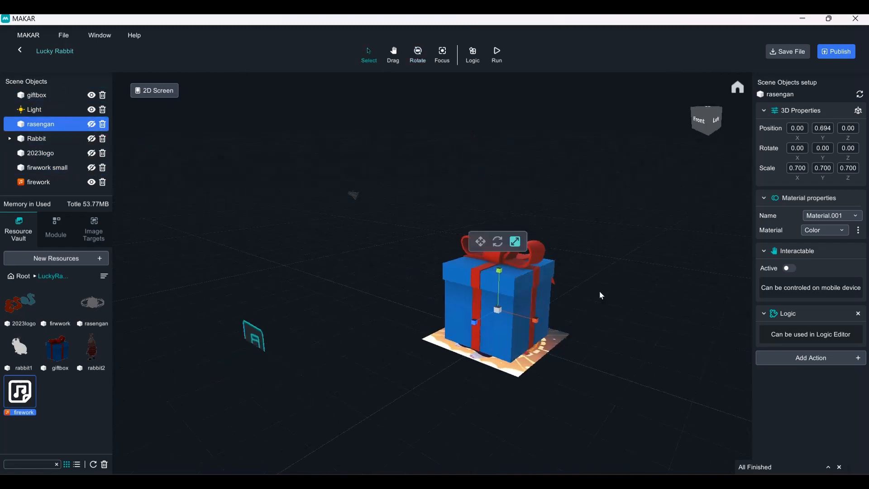
left_click(616, 261)
middle_click_drag(584, 268, 478, 224)
scroll(476, 225, "up", 3)
left_click(431, 250)
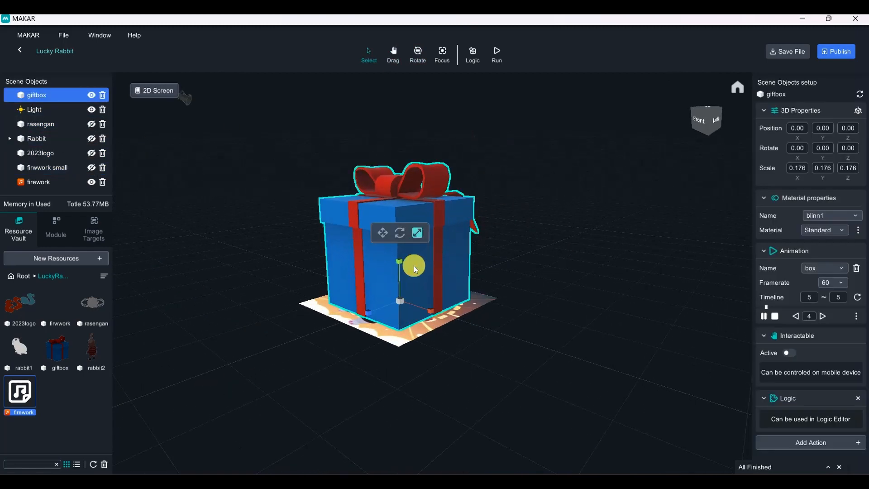
right_click_drag(488, 238, 560, 265)
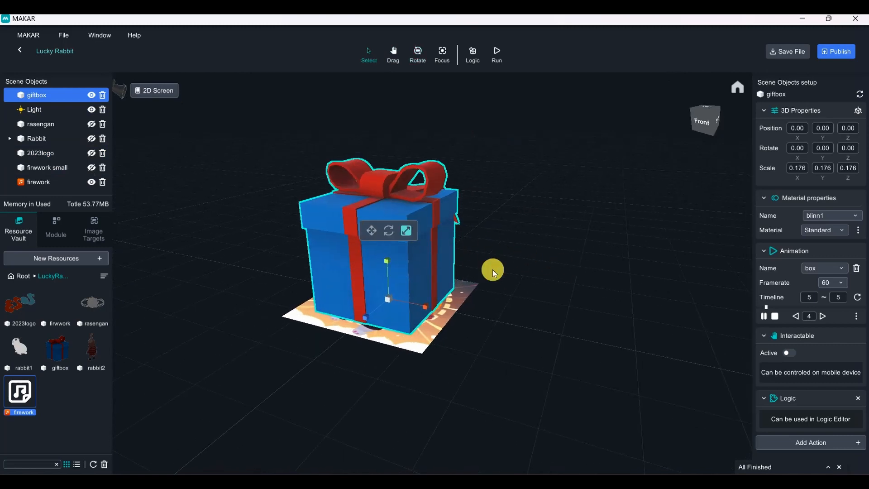
right_click_drag(492, 270, 522, 289)
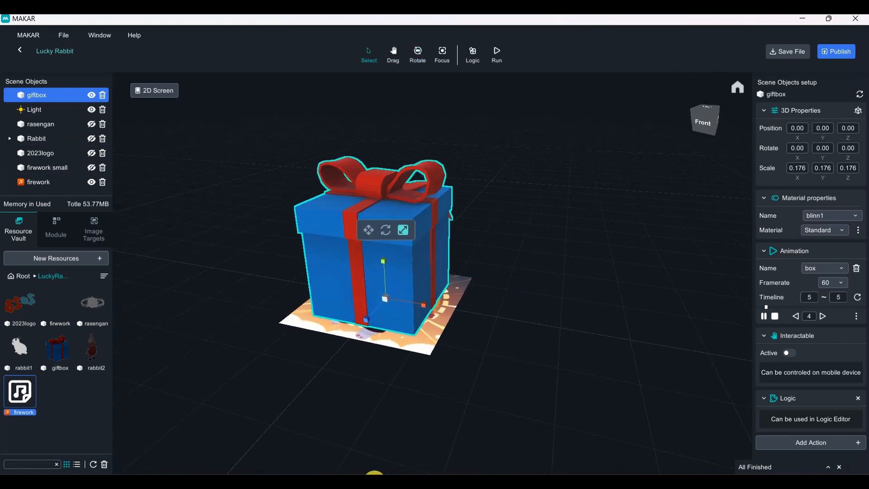
Step: Switch to PotPlayer and replay the gift box opening in the reference video, pausing once the box has unfolded
left_click(374, 475)
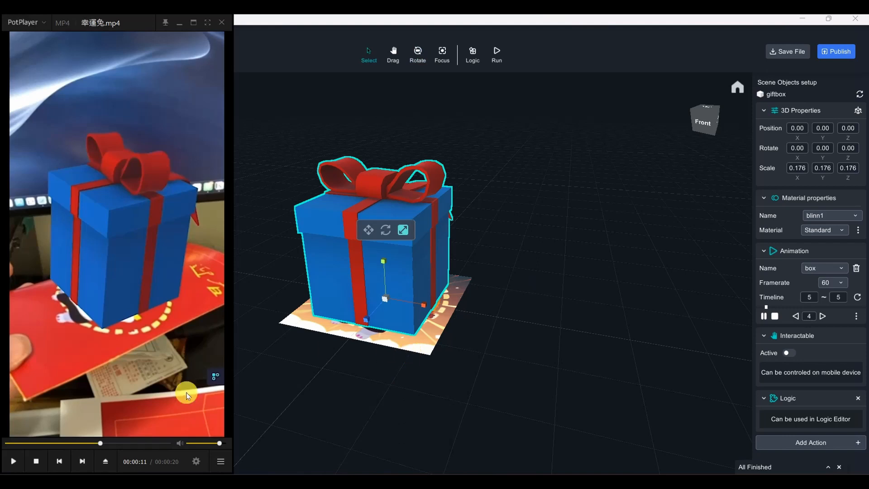
left_click_drag(88, 442, 71, 443)
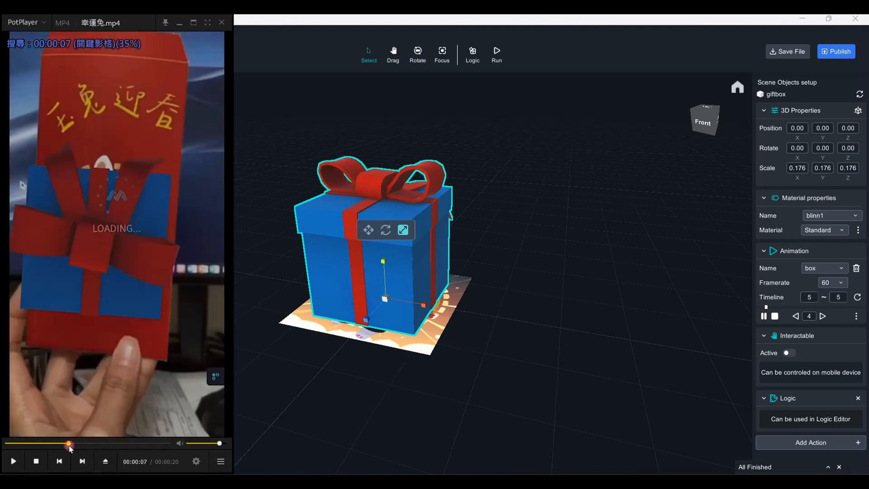
left_click(68, 445)
left_click_drag(66, 441, 54, 442)
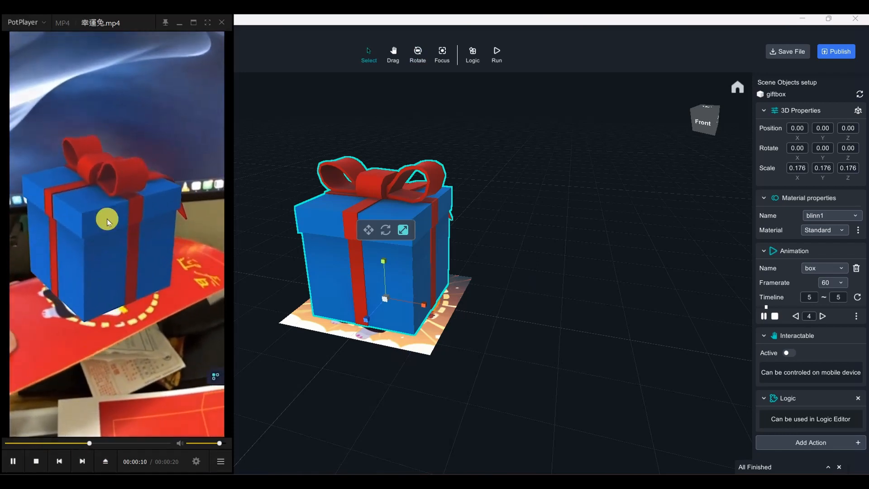
left_click(10, 461)
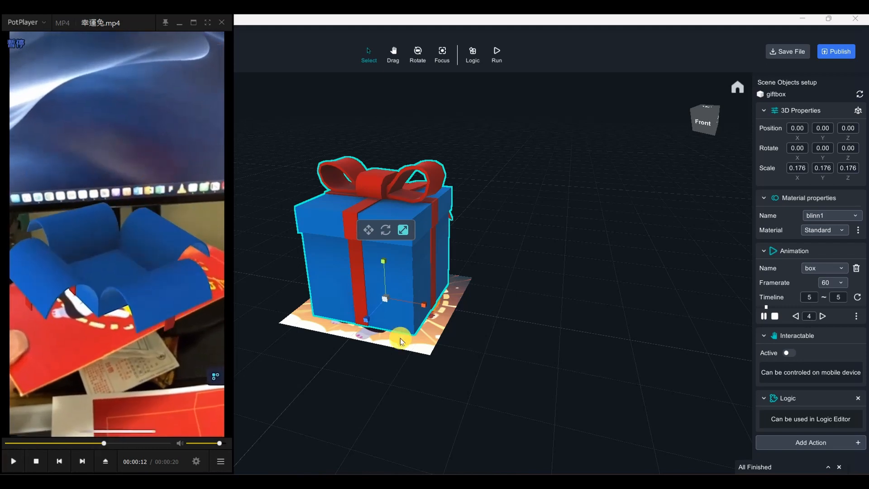
left_click(478, 360)
Step: Return to the MAKAR scene and hide the giftbox so only the marker image remains
left_click(438, 252)
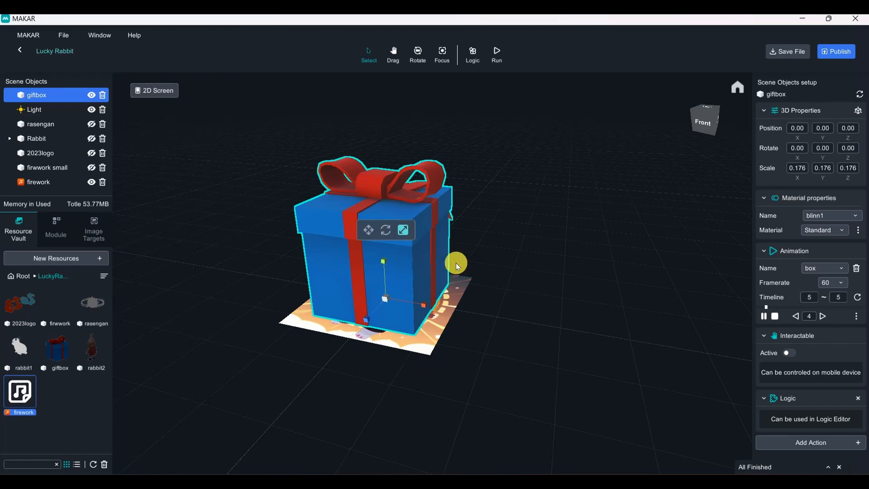
left_click_drag(456, 265, 472, 280)
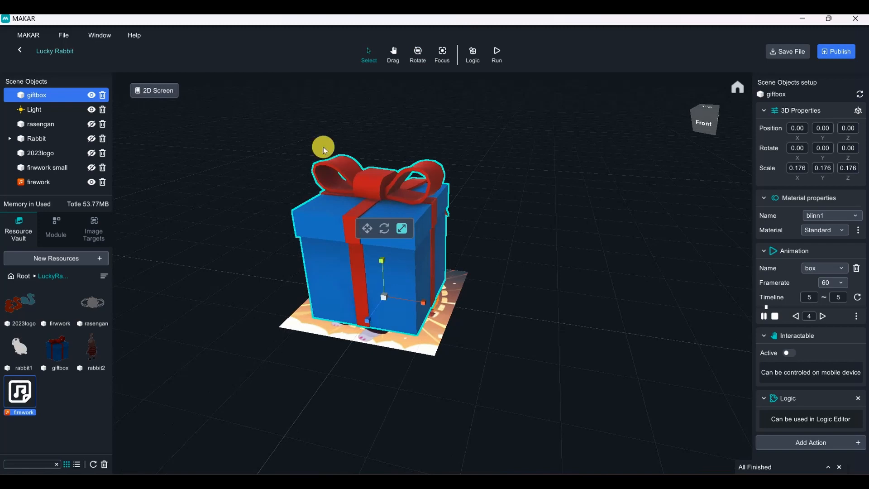
left_click_drag(573, 227, 511, 246)
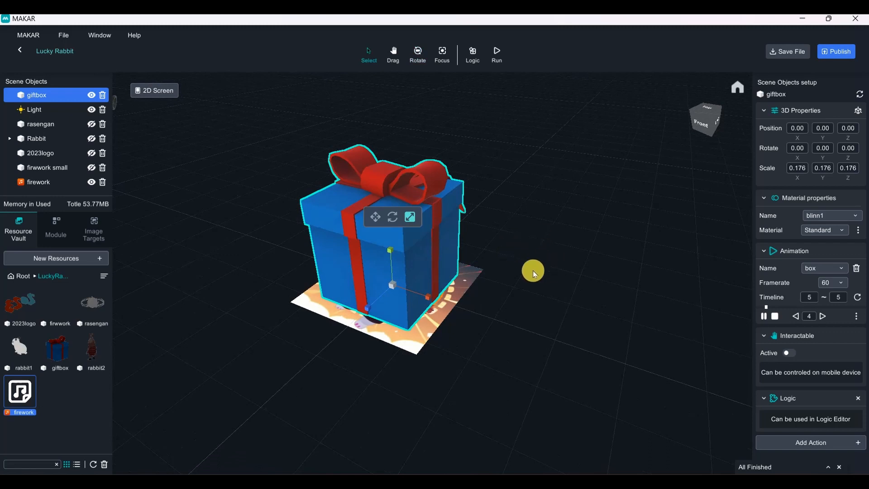
left_click(91, 96)
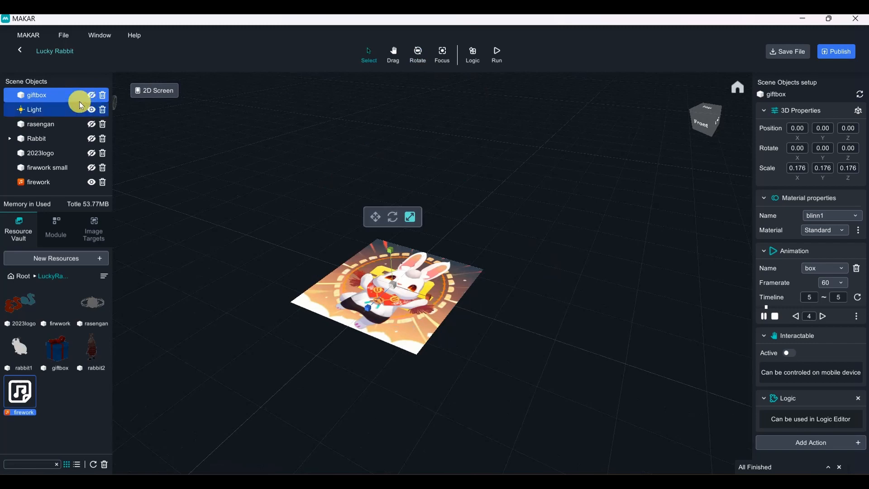
Step: Open the Logic Editor and add a set visibility block with a transform item and the value true
left_click(473, 57)
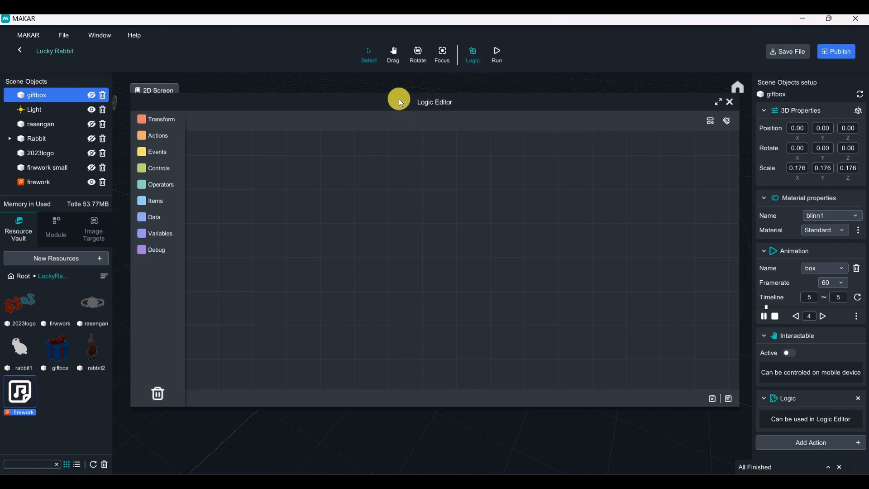
left_click_drag(462, 109, 576, 118)
left_click(247, 156)
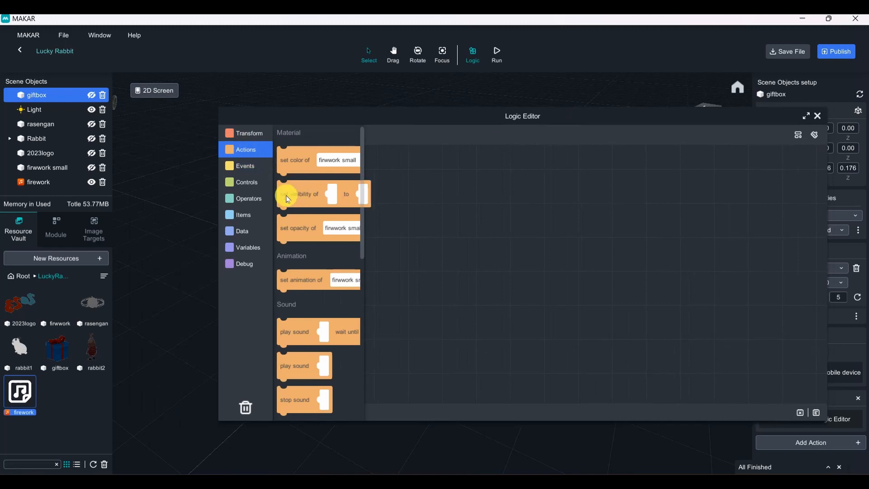
left_click_drag(321, 194, 510, 201)
left_click(247, 154)
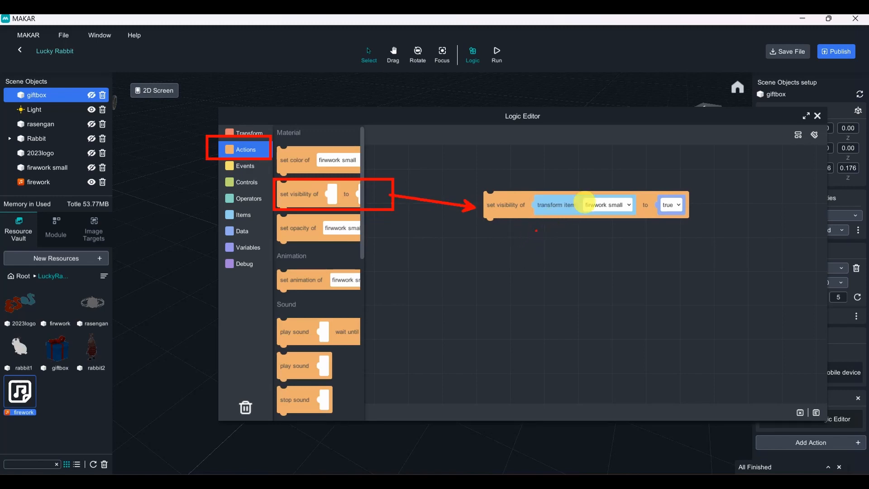
Step: Set the visibility block's transform item to giftbox and reposition the block higher in the workspace
left_click(619, 209)
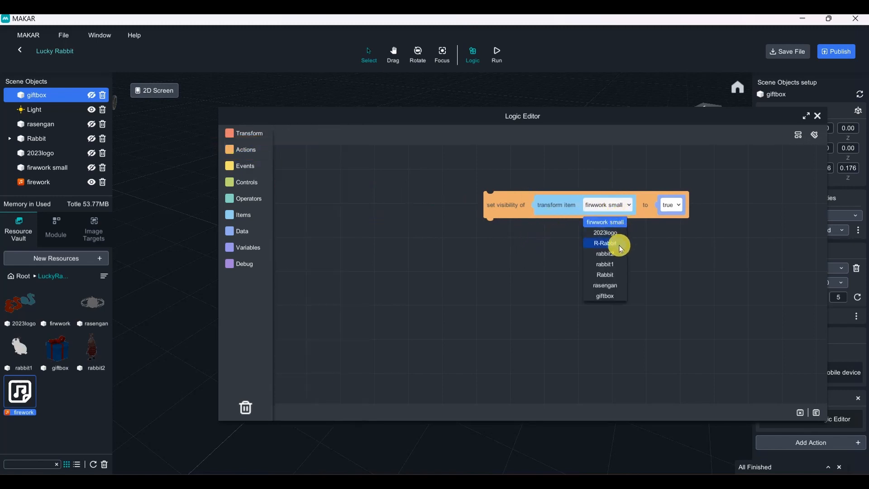
left_click(619, 296)
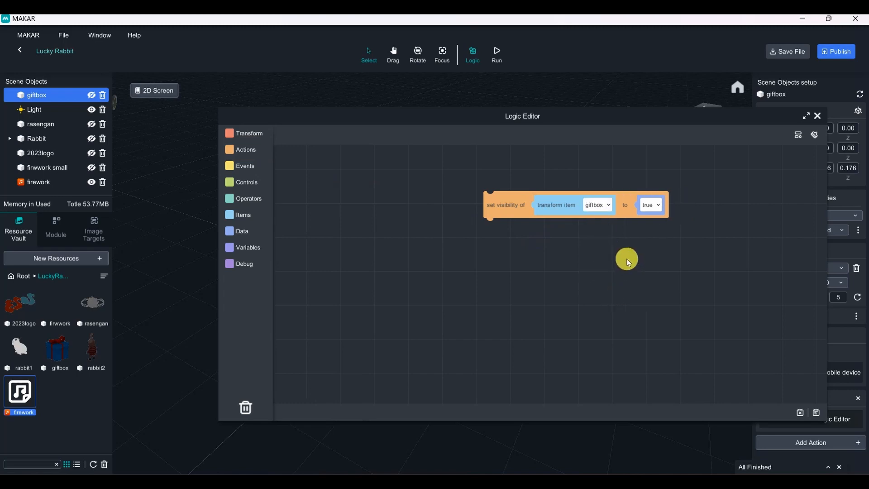
left_click_drag(505, 213, 450, 192)
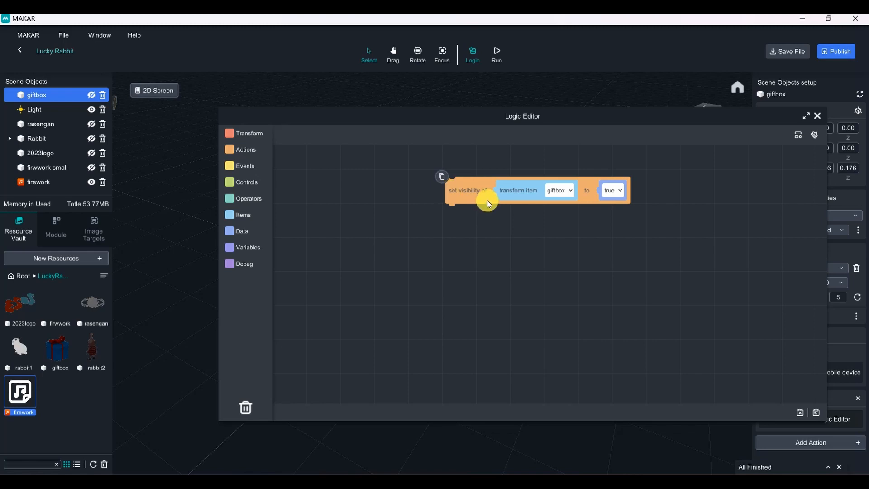
left_click_drag(480, 195, 463, 181)
Step: Move the Logic Editor window aside to uncover the marker image in the scene
left_click_drag(469, 117, 286, 114)
left_click_drag(412, 119, 526, 109)
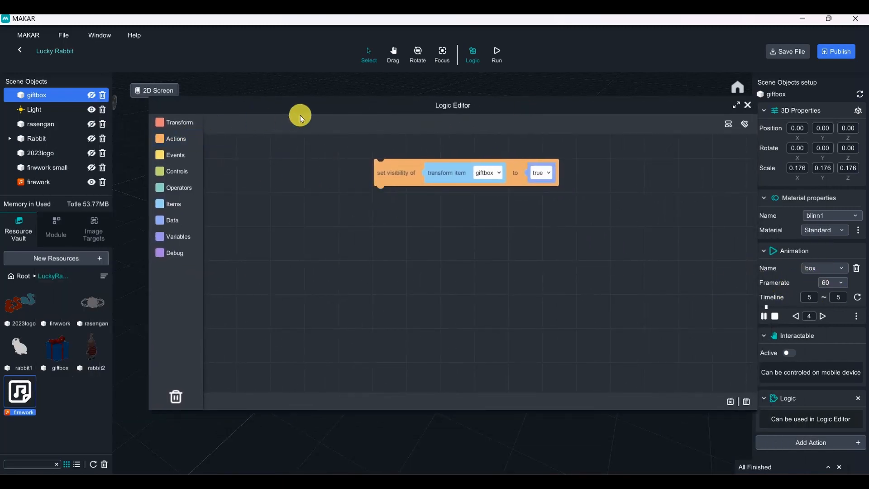
left_click_drag(332, 105, 595, 242)
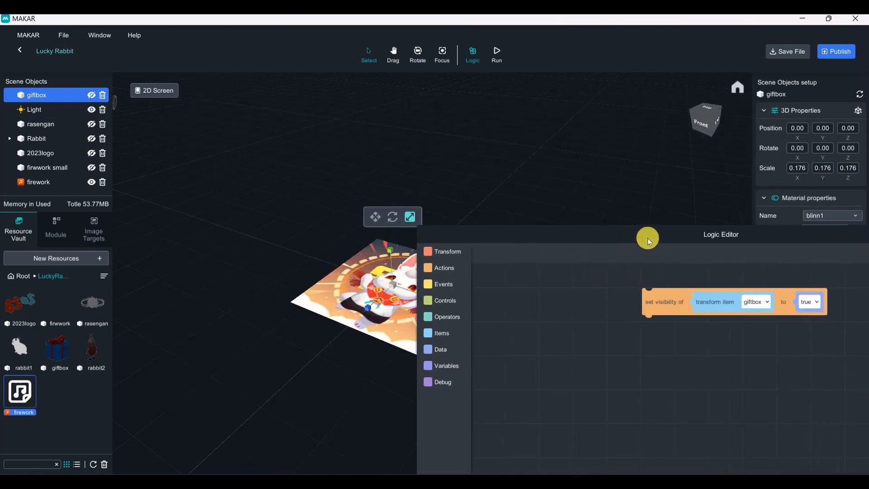
Step: Bring the Logic Editor back over the scene and attach a set animation block beneath the giftbox visibility block
left_click_drag(647, 238, 419, 105)
left_click(251, 165)
left_click(230, 144)
left_click(304, 221)
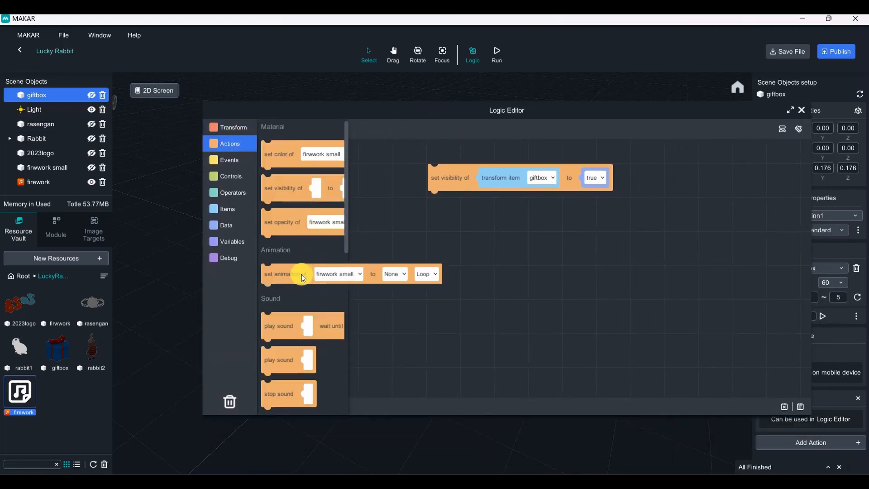
left_click_drag(303, 276, 471, 203)
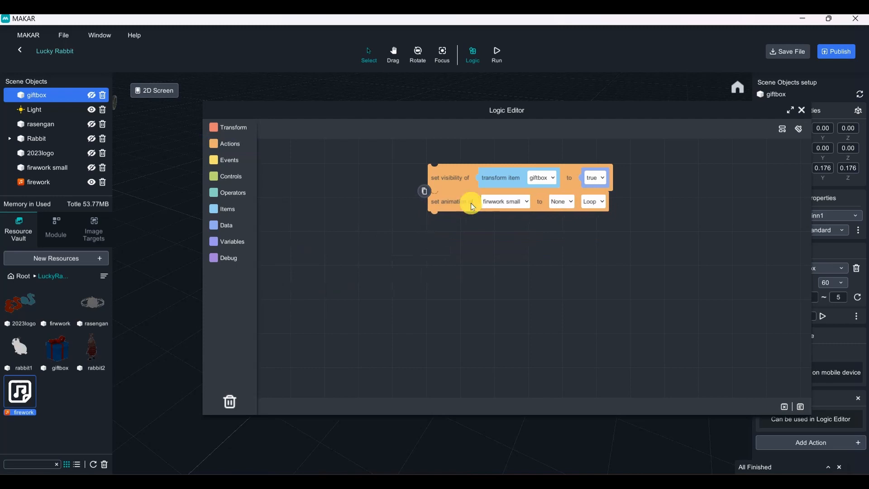
left_click(229, 143)
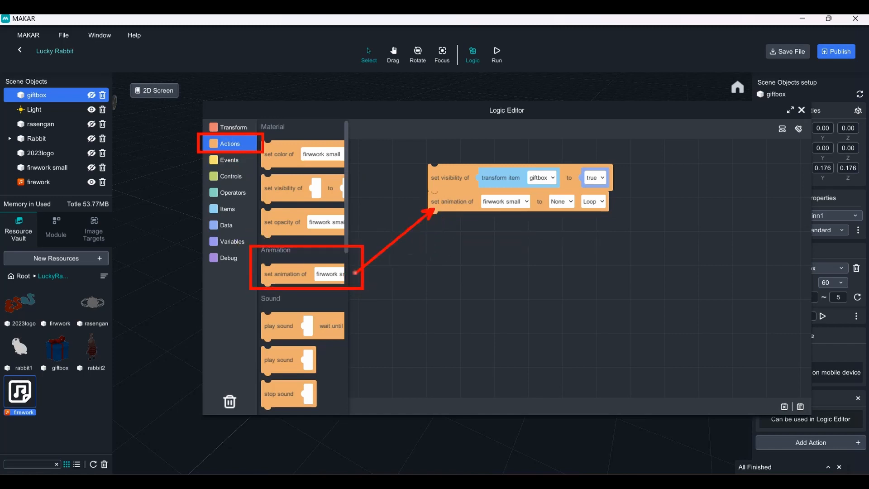
Step: Set the animation block to play giftbox's box animation with the Loop option
left_click(518, 202)
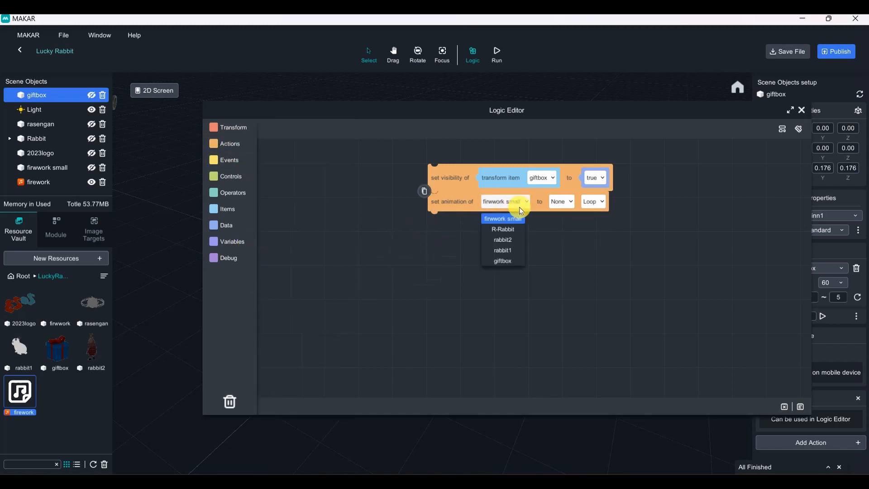
left_click(503, 261)
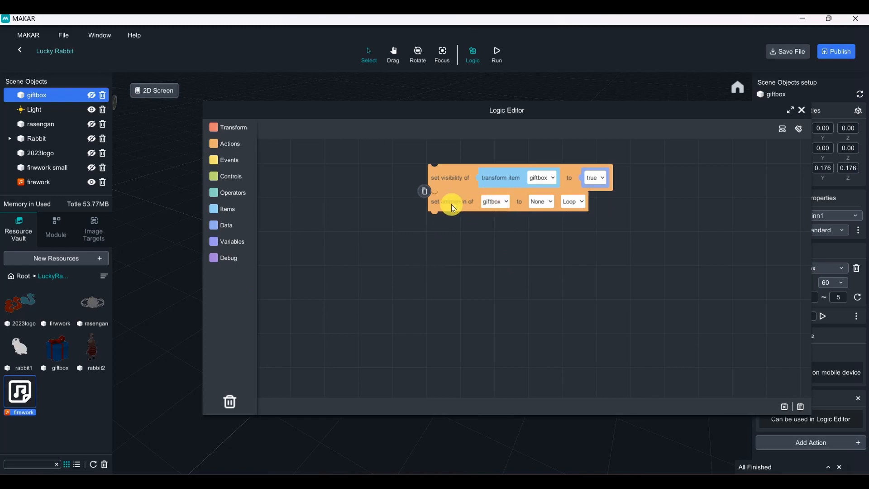
left_click(546, 205)
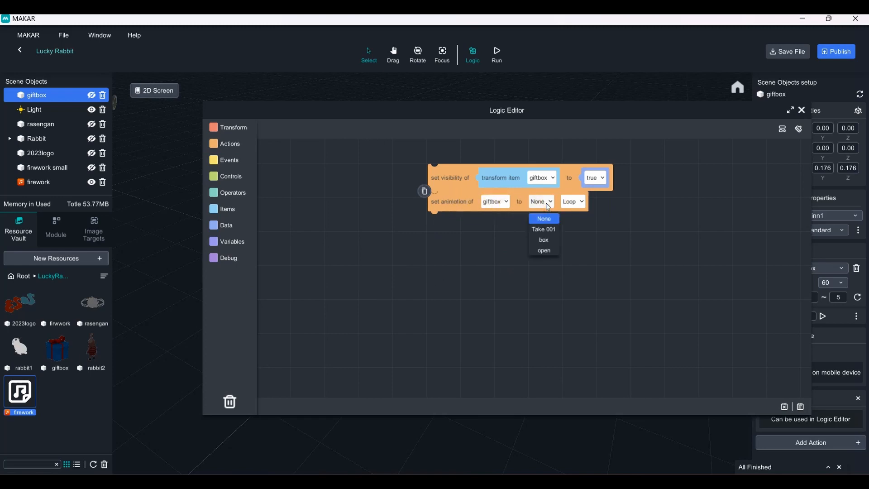
left_click(549, 239)
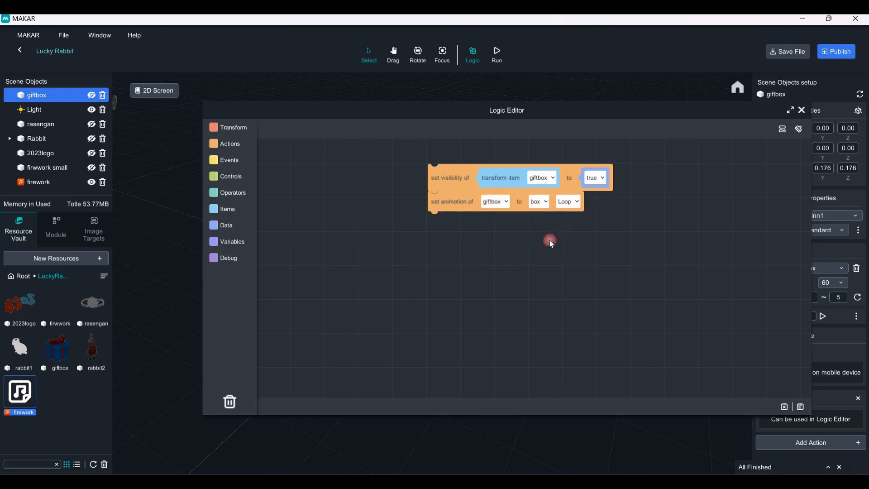
left_click(579, 202)
left_click(230, 144)
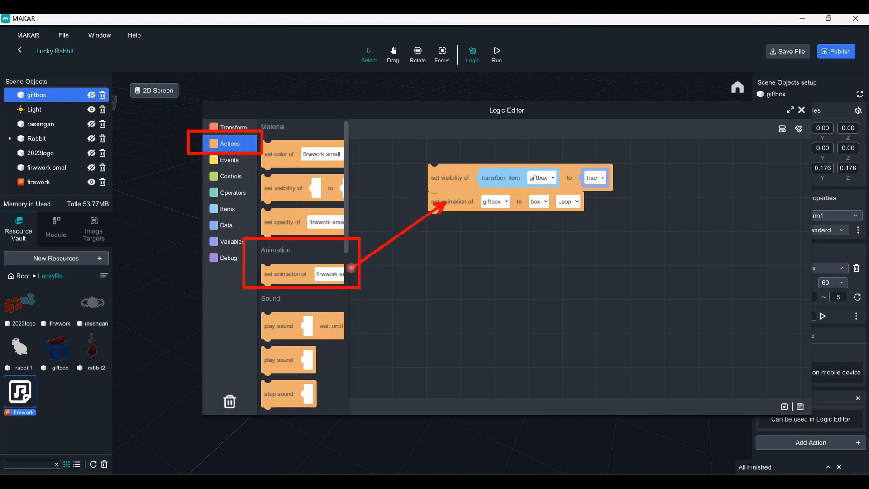
left_click(220, 177)
scroll(329, 211, "down", 3)
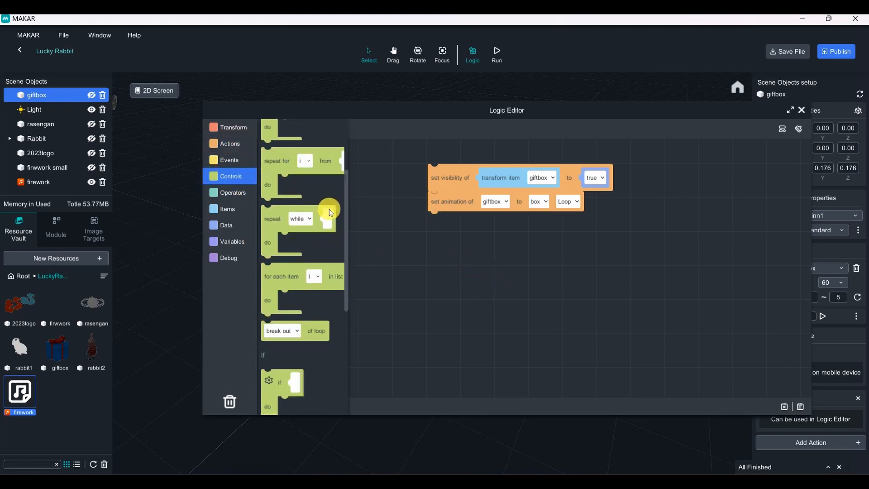
scroll(465, 279, "up", 5)
scroll(485, 300, "down", 3)
left_click(481, 292)
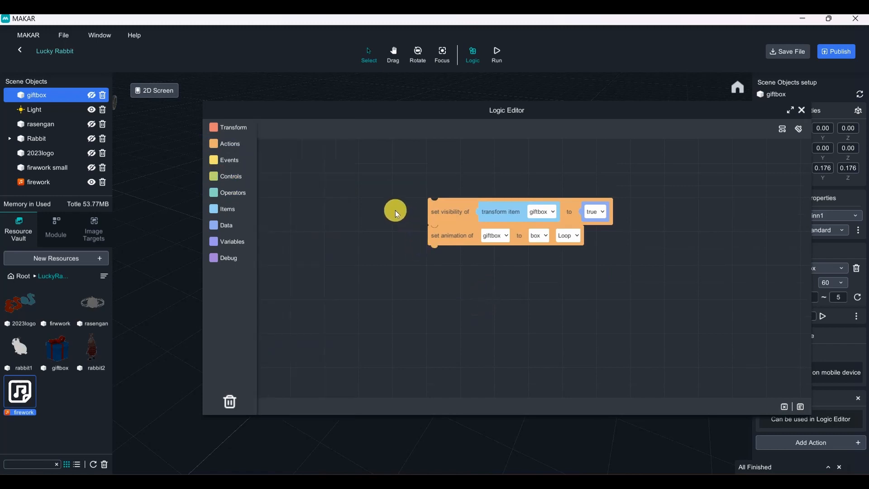
Step: Add a timed move-to-position block with filled-in inputs below the other blocks and set its transform item to giftbox
left_click(229, 127)
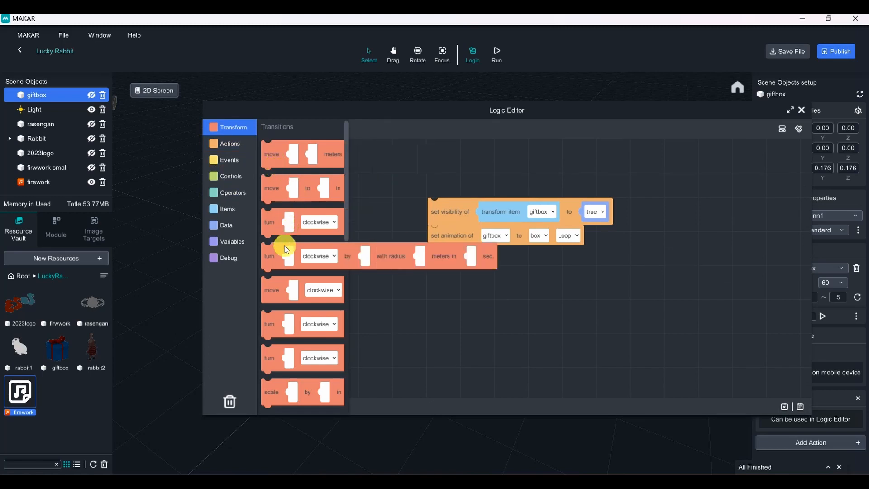
left_click_drag(285, 195, 405, 311)
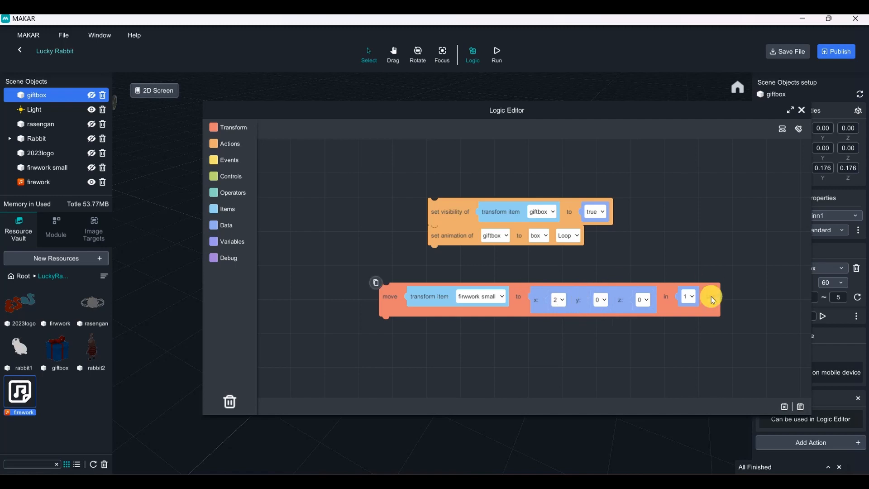
left_click(231, 128)
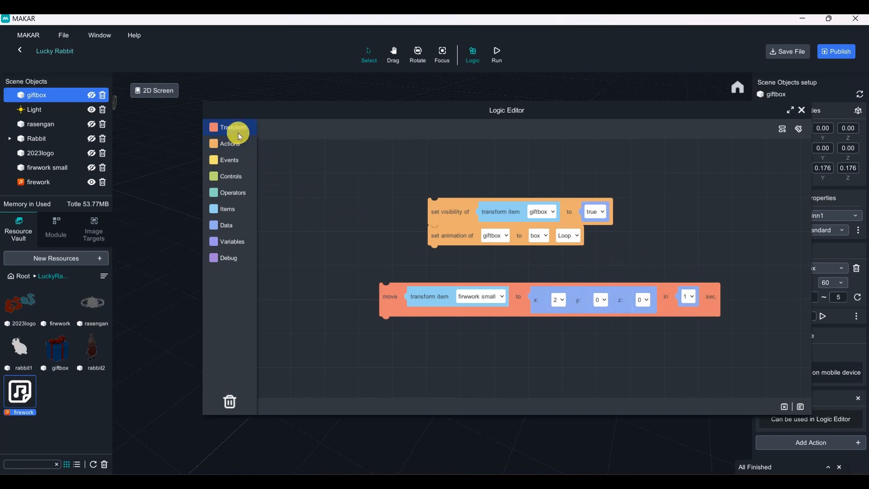
left_click(500, 289)
left_click(500, 299)
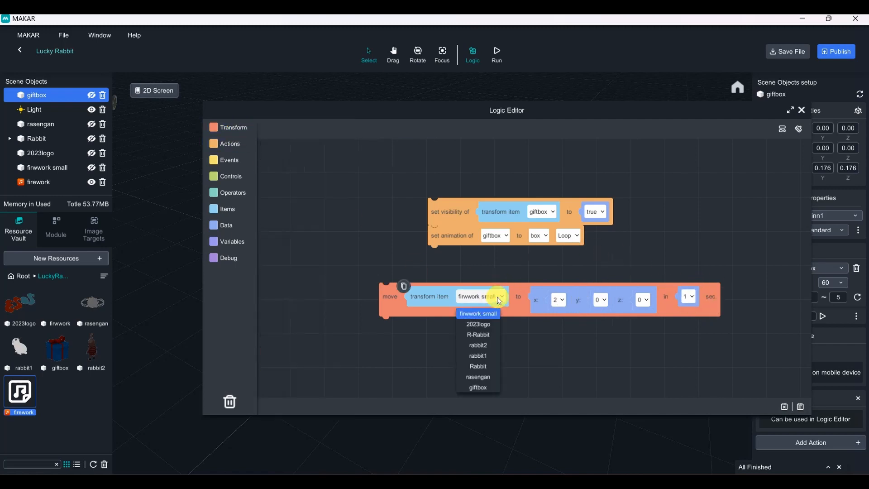
left_click(482, 385)
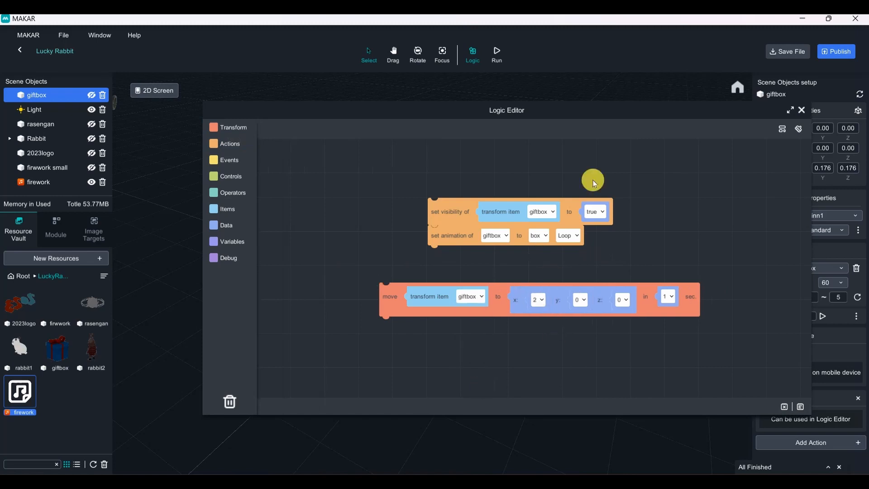
Step: Move the Logic Editor aside, show the giftbox in the scene, and raise it to a Y position of 0.3
left_click_drag(686, 112, 593, 338)
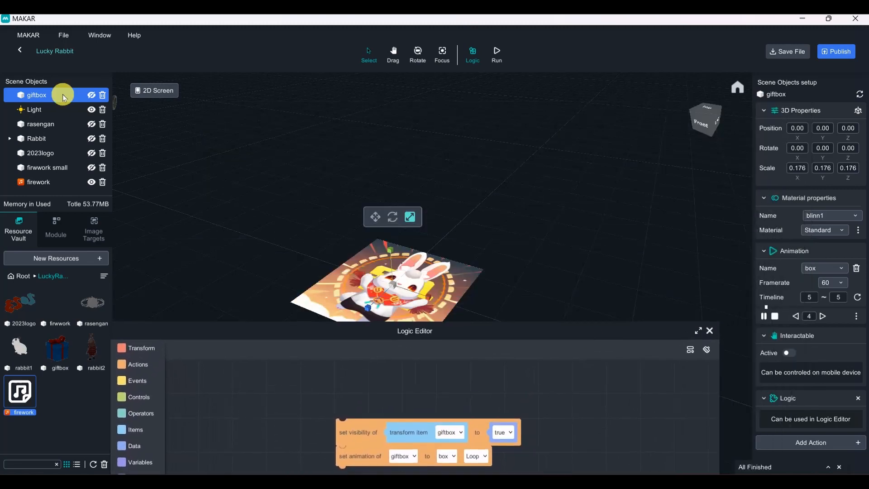
left_click(92, 94)
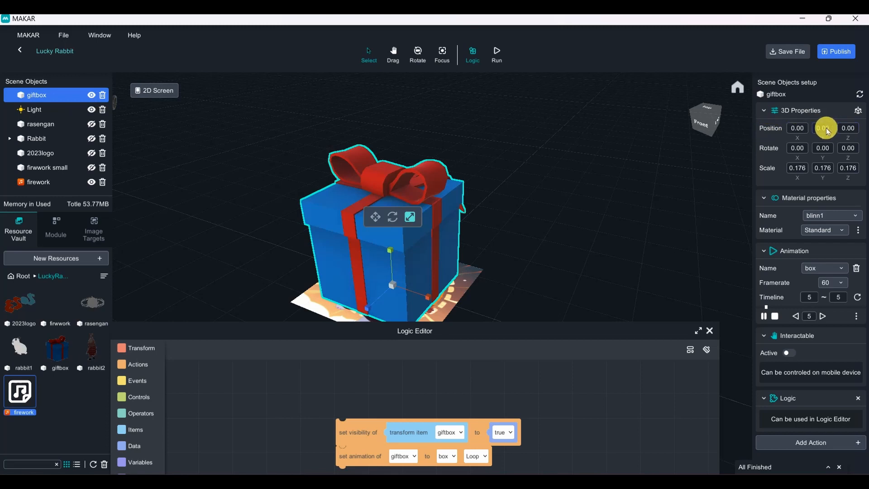
key("w")
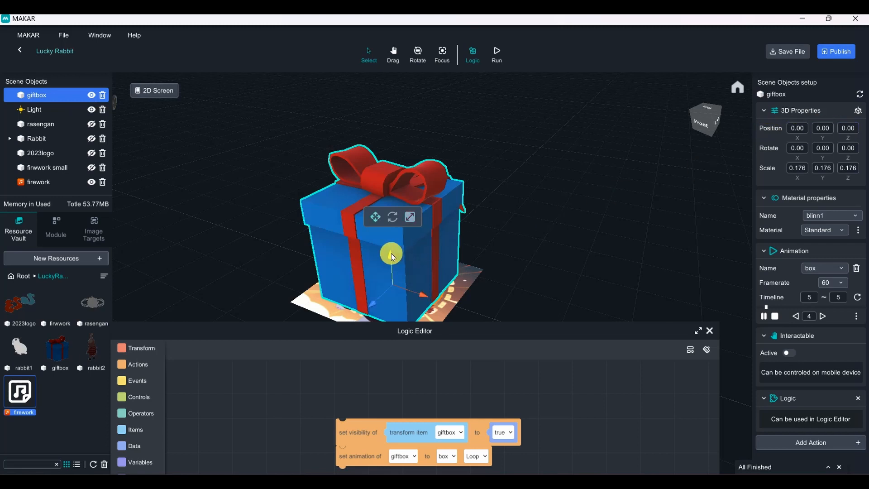
left_click_drag(391, 256, 391, 235)
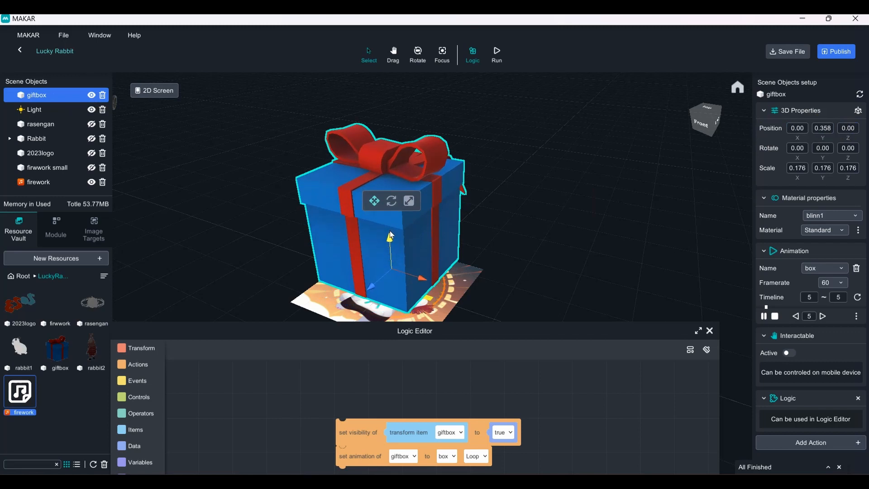
left_click(824, 128)
type("0.3")
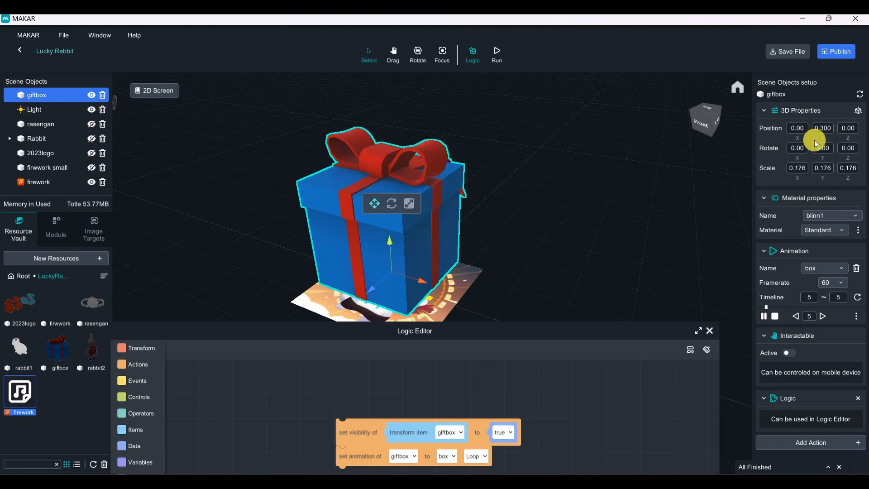
Step: Reset the giftbox's Y position to 0, try one more short upward move, and set Y back to 0
left_click(819, 129)
type("0")
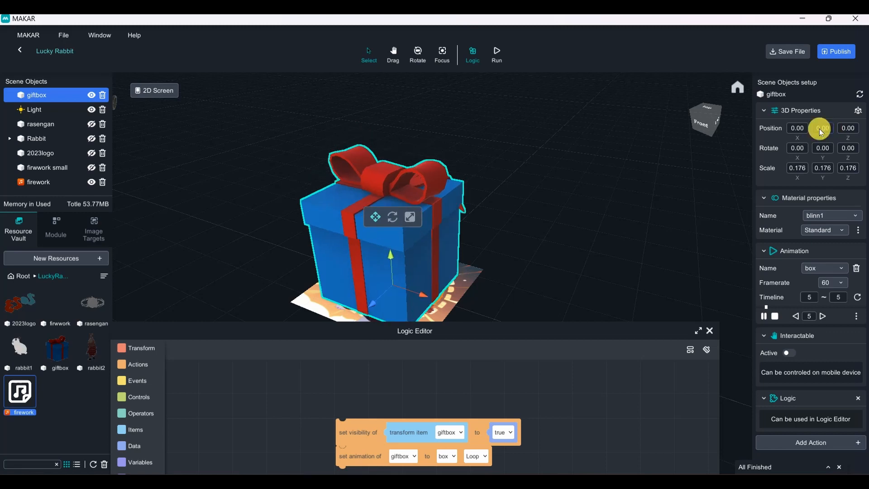
left_click(412, 285)
left_click_drag(390, 255, 391, 237)
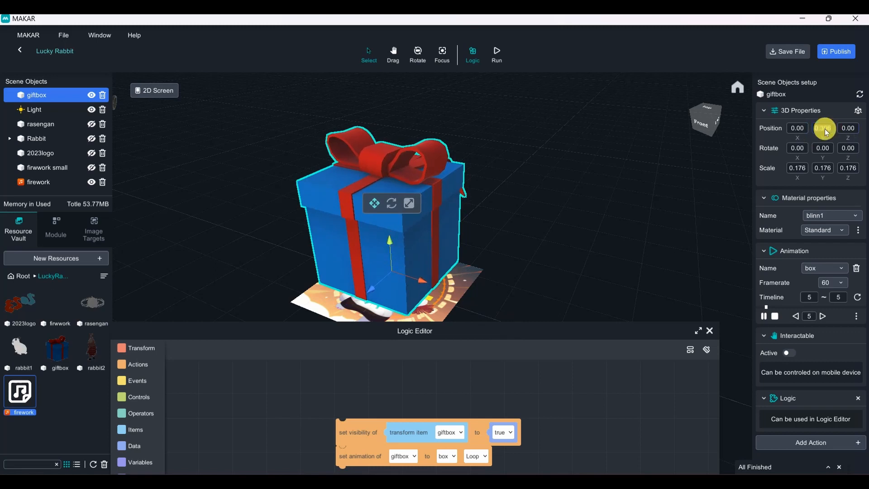
type("0")
Step: Bring the Logic Editor back up and set the giftbox move block to x 0, y 0.3 and 0.3 seconds
left_click_drag(567, 323, 618, 80)
left_click(496, 287)
left_click(538, 371)
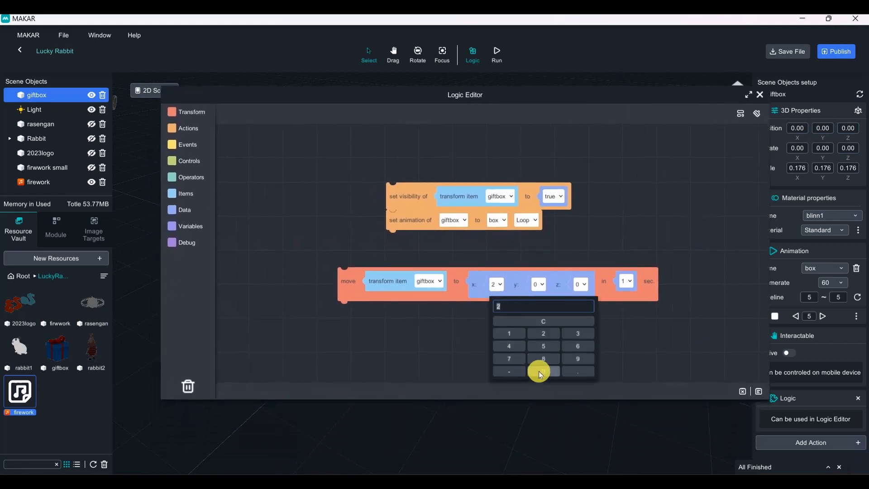
left_click(538, 285)
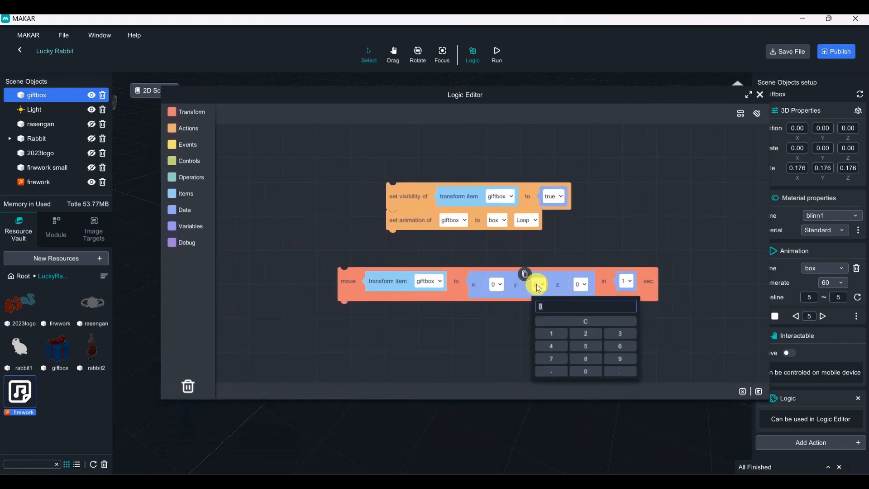
left_click(630, 283)
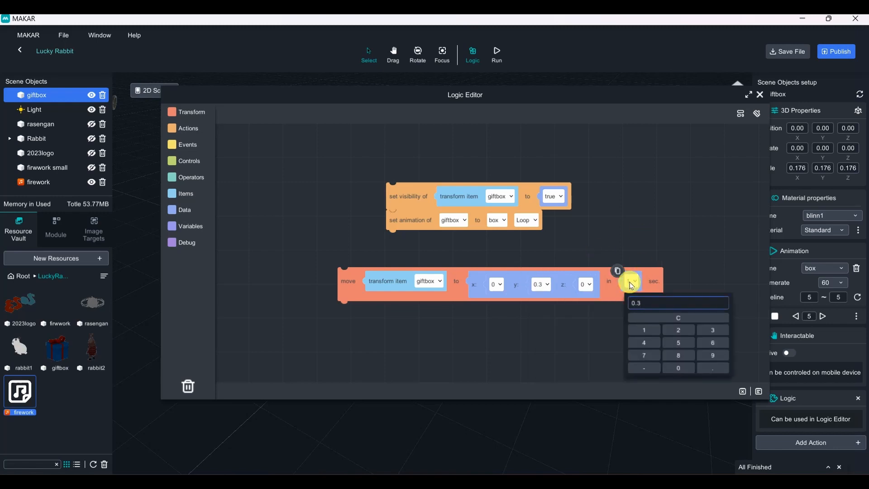
left_click(682, 232)
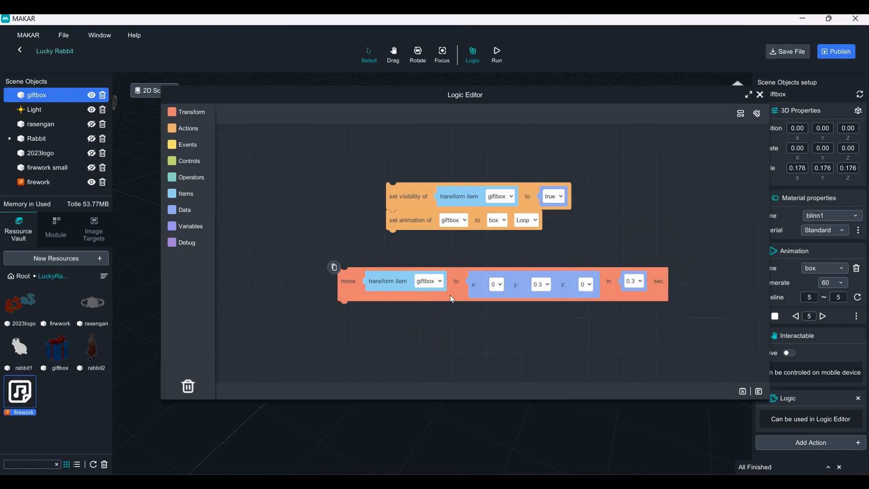
Step: Reposition the giftbox move block so it lines up below the visibility and animation blocks
left_click_drag(451, 298, 452, 305)
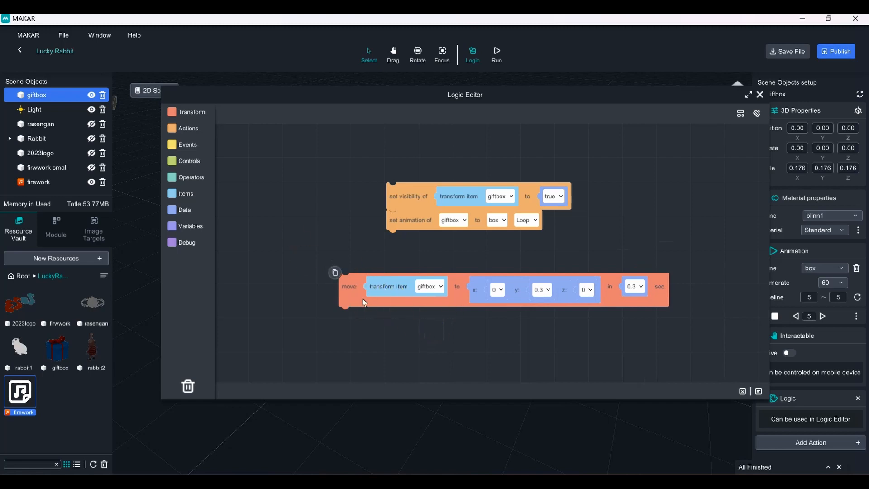
left_click_drag(362, 298, 394, 314)
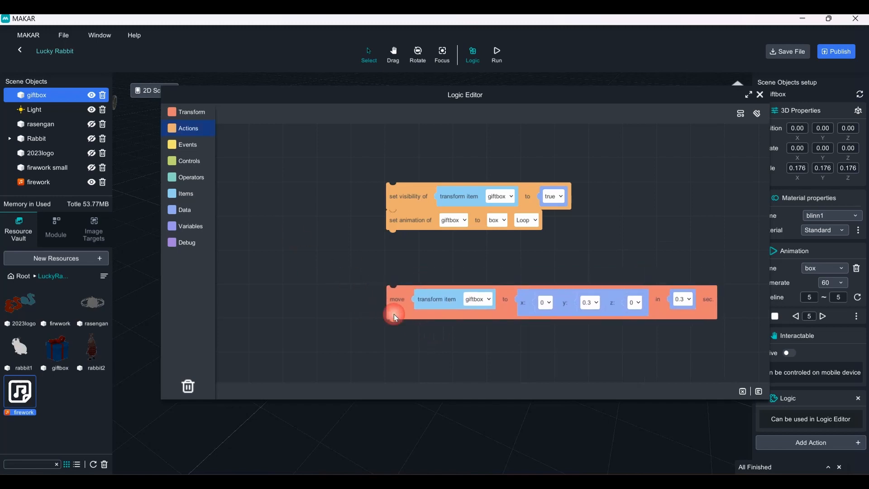
left_click(190, 116)
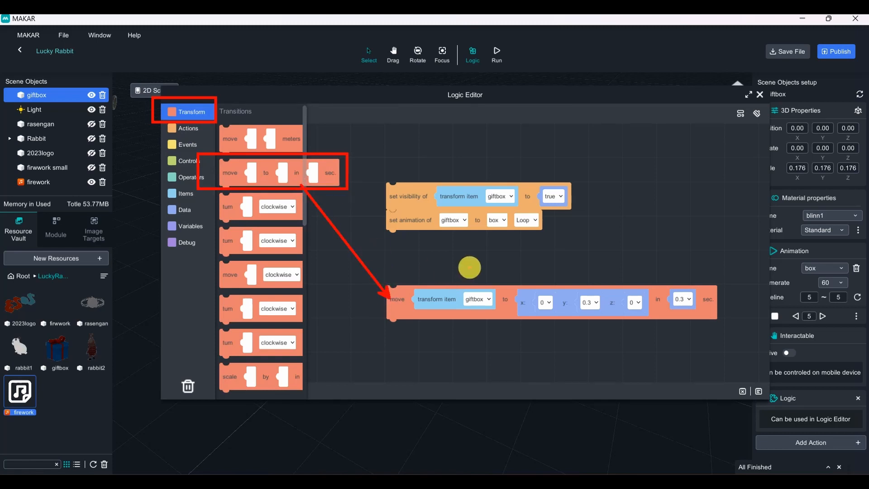
left_click(432, 341)
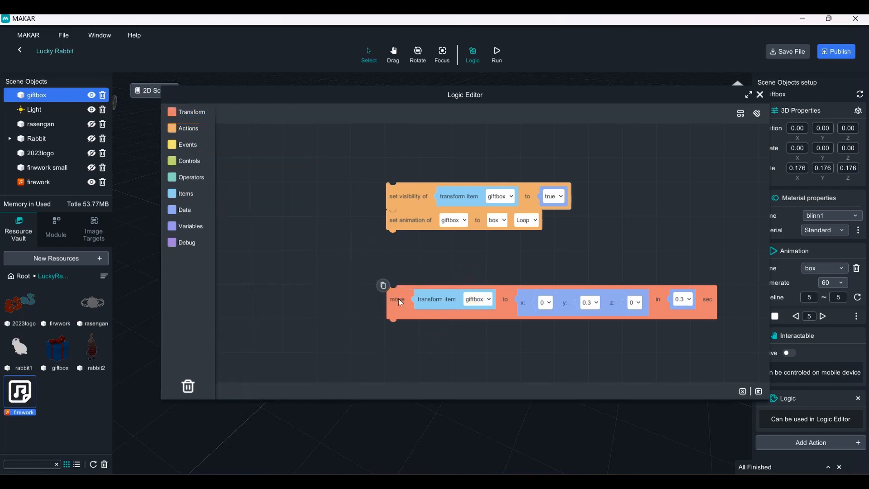
Step: Duplicate the giftbox move block, attach the copy beneath the original, and set the copy's y value to 0
left_click_drag(398, 297, 394, 290)
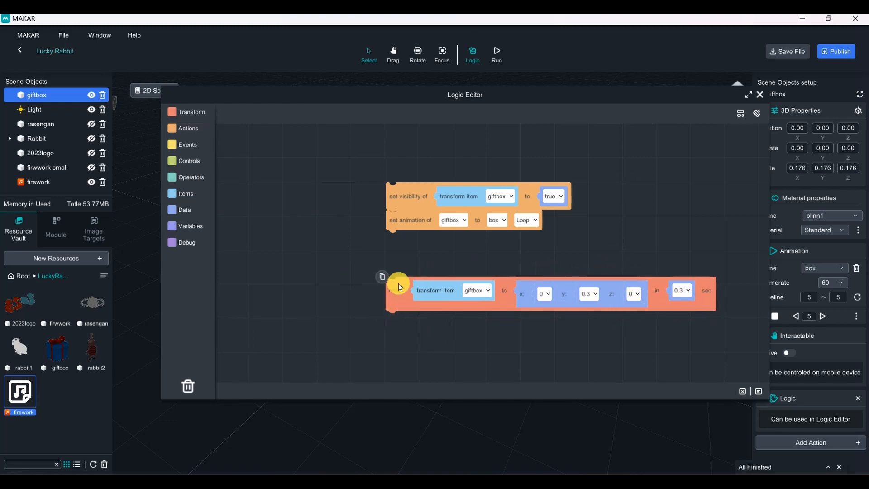
left_click_drag(383, 277, 398, 347)
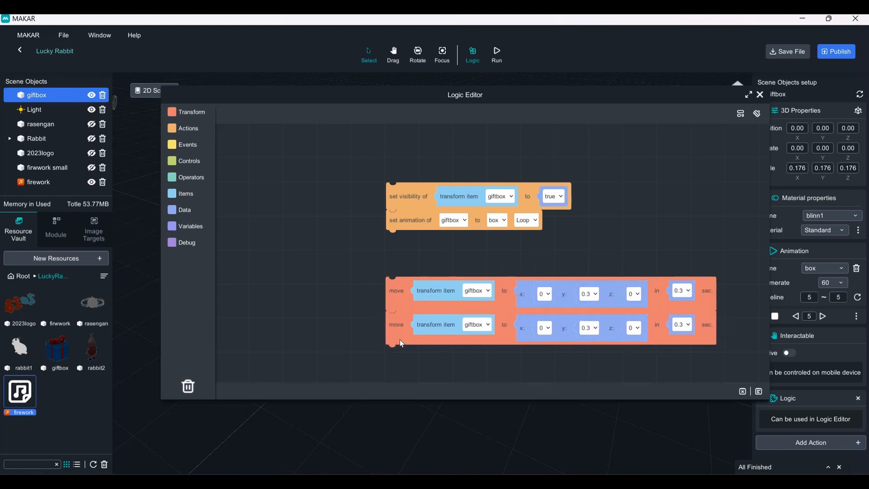
left_click(592, 334)
left_click(641, 414)
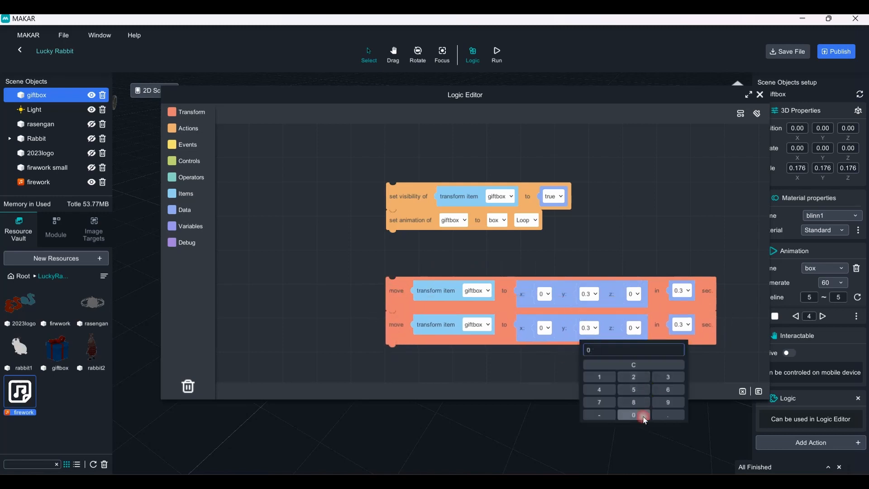
left_click(511, 333)
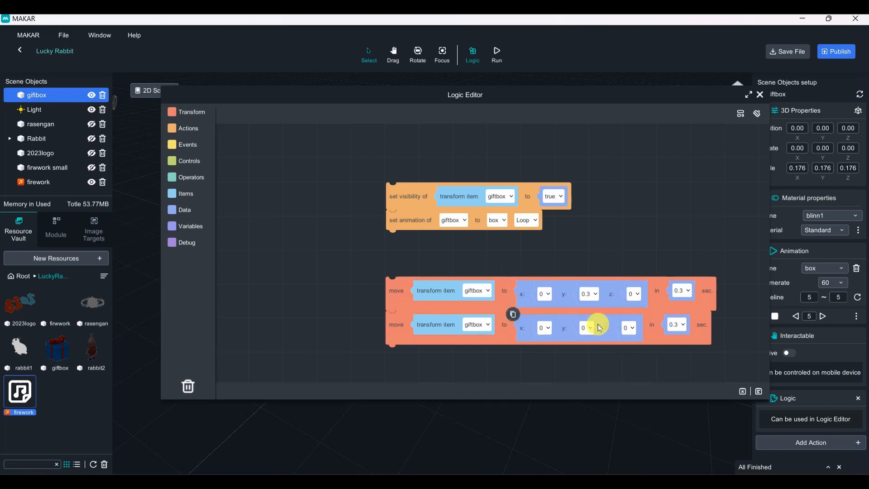
Step: Close the Logic Editor and run the scene to preview the giftbox
left_click(761, 96)
left_click(499, 51)
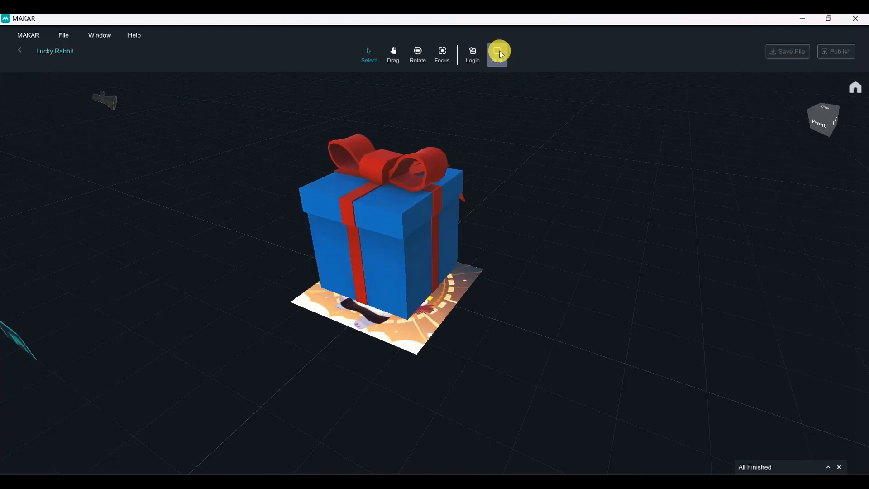
Step: Stop the running preview, replay the giftbox motion once more, and return to editing
left_click(498, 51)
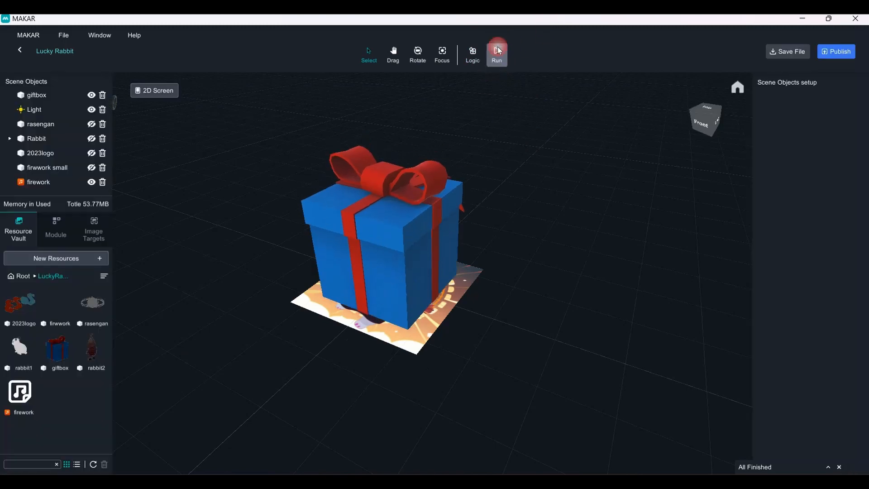
left_click(498, 53)
left_click(498, 55)
Step: In the Logic Editor, add a forever loop and place both giftbox move blocks inside it, below the animation block
left_click(474, 53)
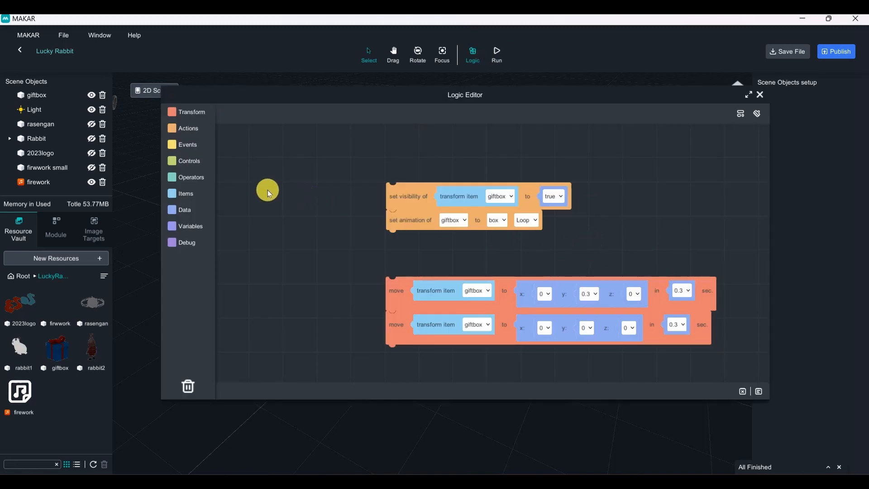
left_click(189, 160)
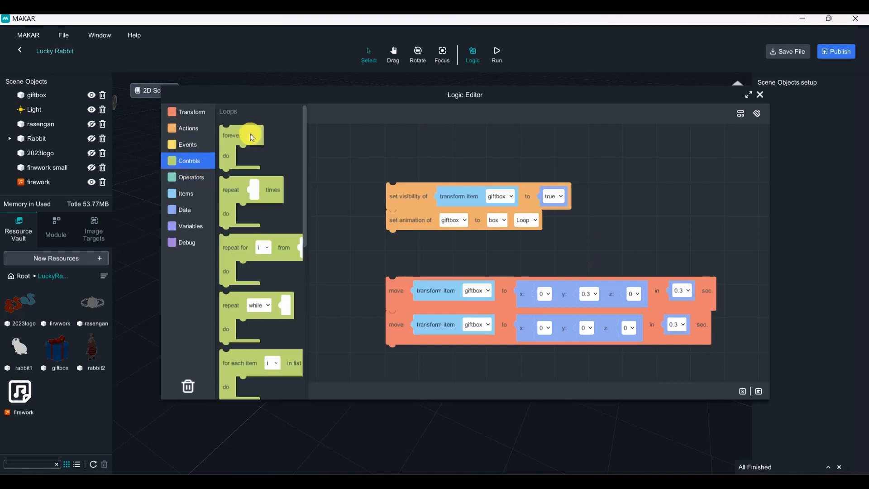
left_click_drag(252, 143, 329, 284)
left_click_drag(387, 292, 321, 305)
left_click_drag(327, 274, 422, 278)
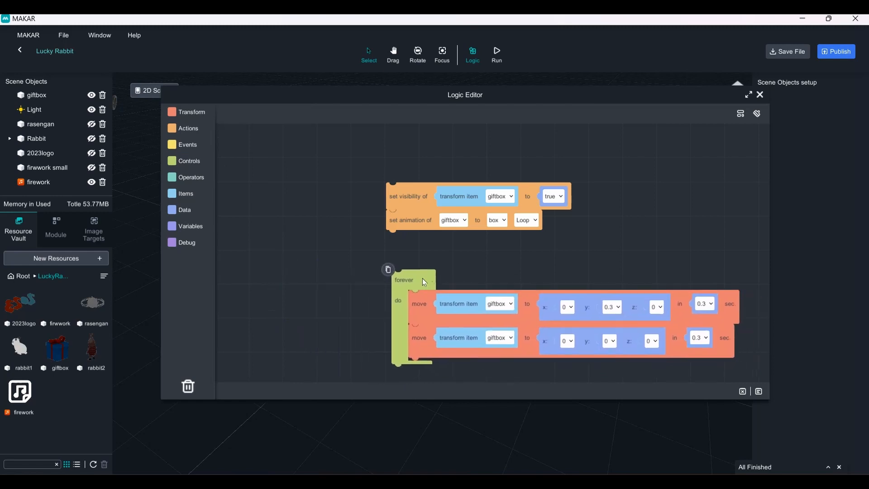
Step: Close the Logic Editor and run the scene to check the looping giftbox bounce, stopping it when done
left_click(760, 94)
left_click(497, 53)
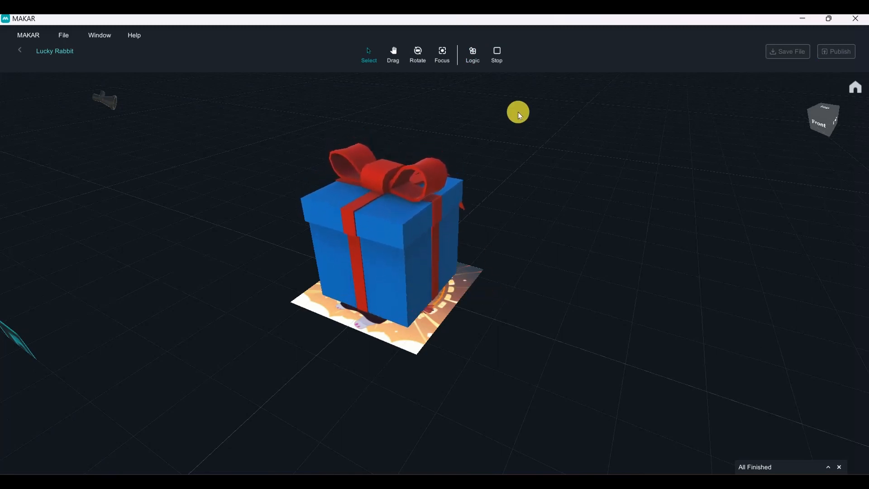
left_click(502, 56)
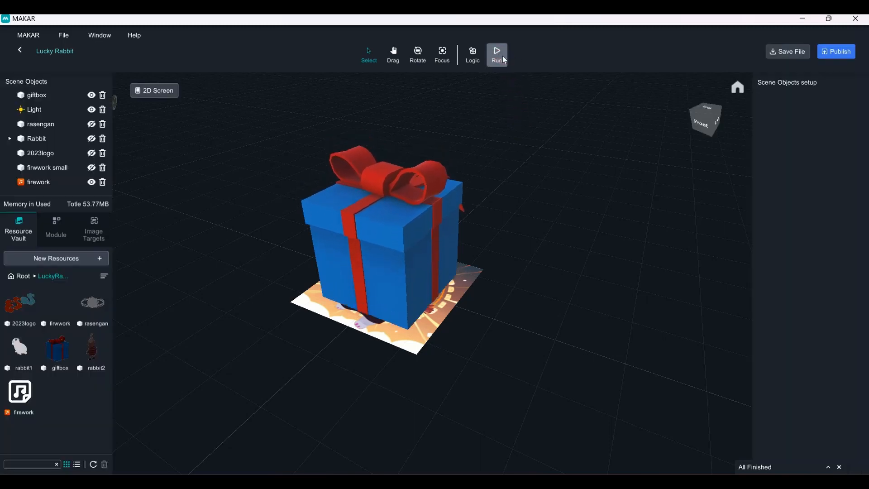
Step: Reopen the Logic Editor and attach a wait for 1 second block on top of the forever loop
left_click(477, 61)
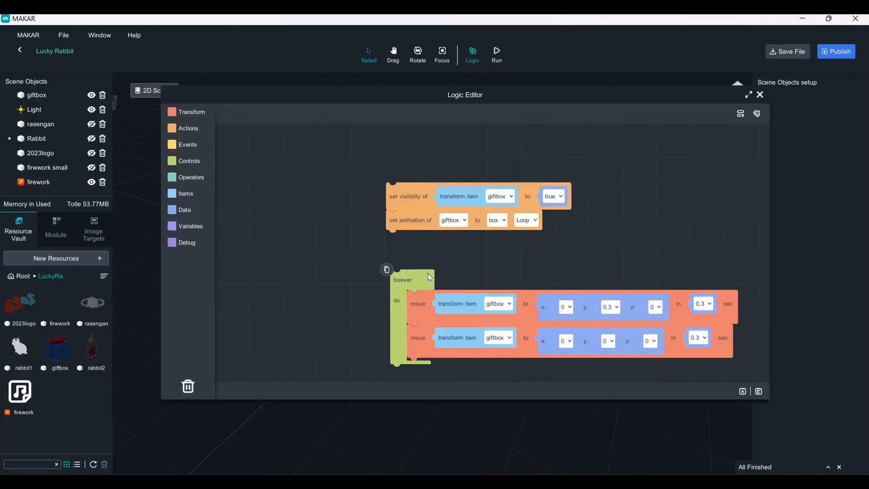
left_click(190, 161)
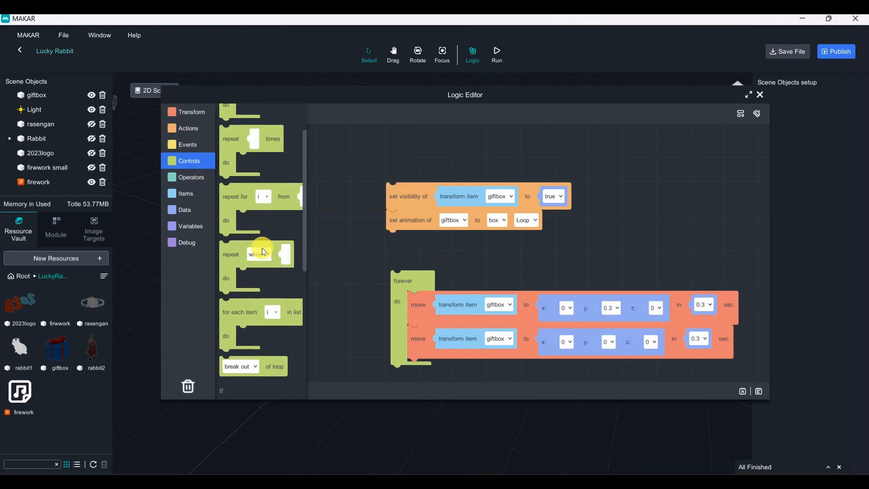
scroll(262, 251, "down", 6)
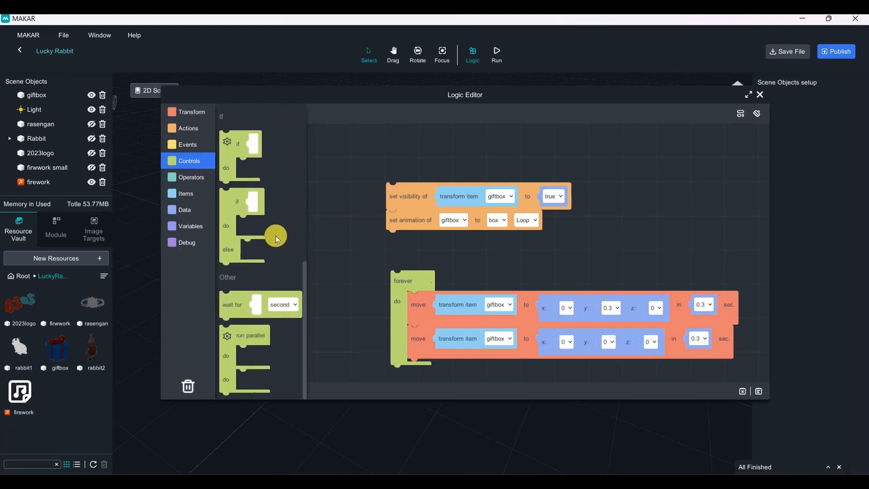
left_click_drag(232, 306, 404, 281)
left_click_drag(608, 267, 572, 235)
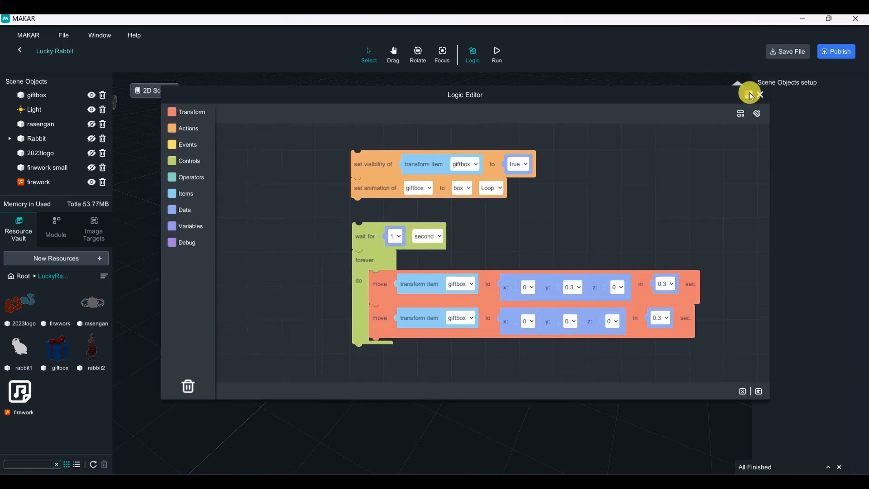
Step: Move the Logic Editor out of the way, then preview the delayed giftbox bounce and stop the run
left_click_drag(558, 94, 539, 277)
left_click(497, 54)
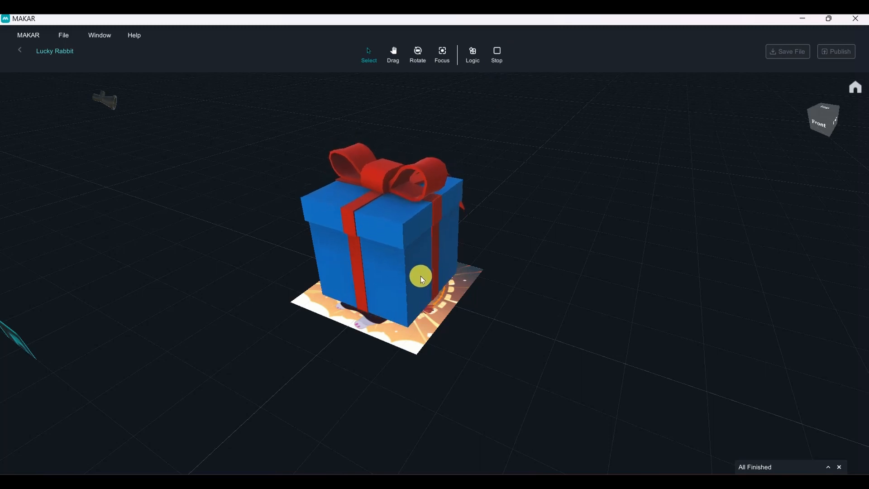
left_click(498, 56)
Step: Bring the Logic Editor back and expand it to full screen, showing empty workspace below the forever loop
left_click_drag(588, 278, 599, 104)
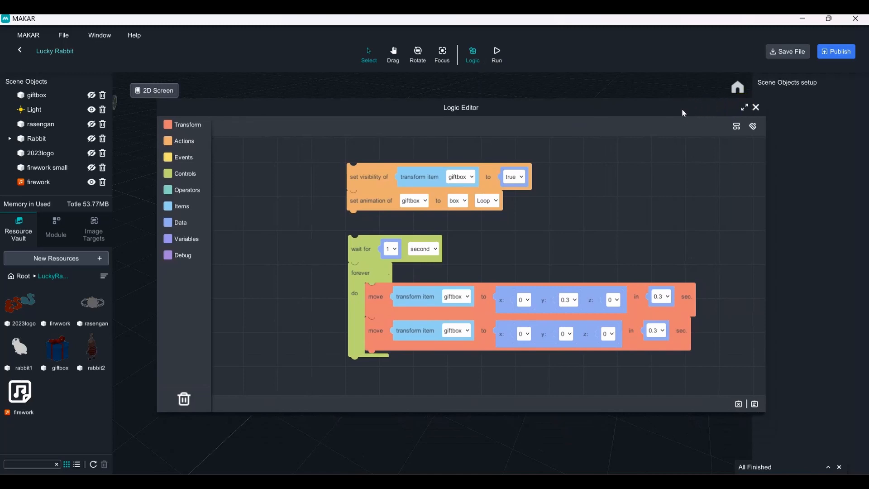
left_click_drag(682, 108, 710, 92)
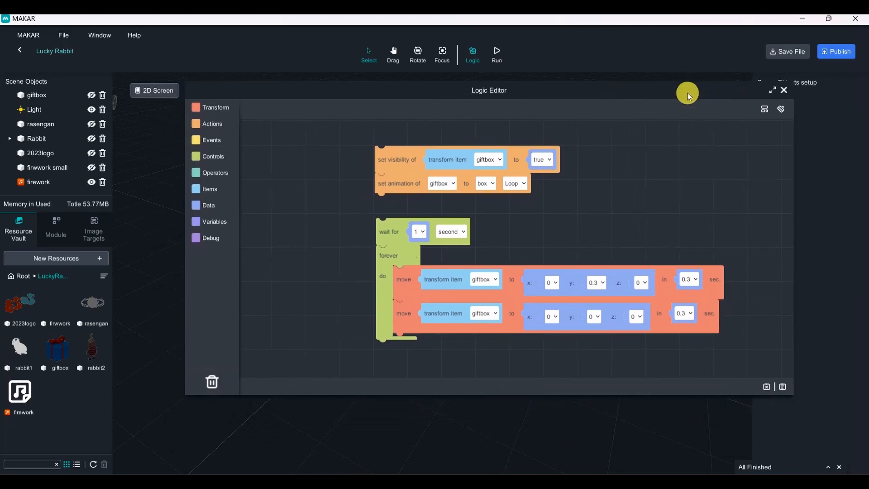
left_click(773, 89)
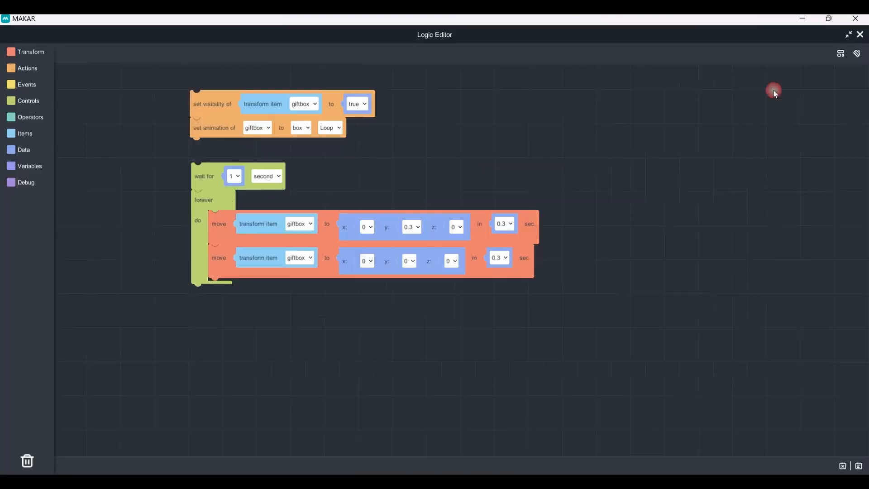
scroll(579, 335, "down", 5)
left_click_drag(598, 315, 534, 257)
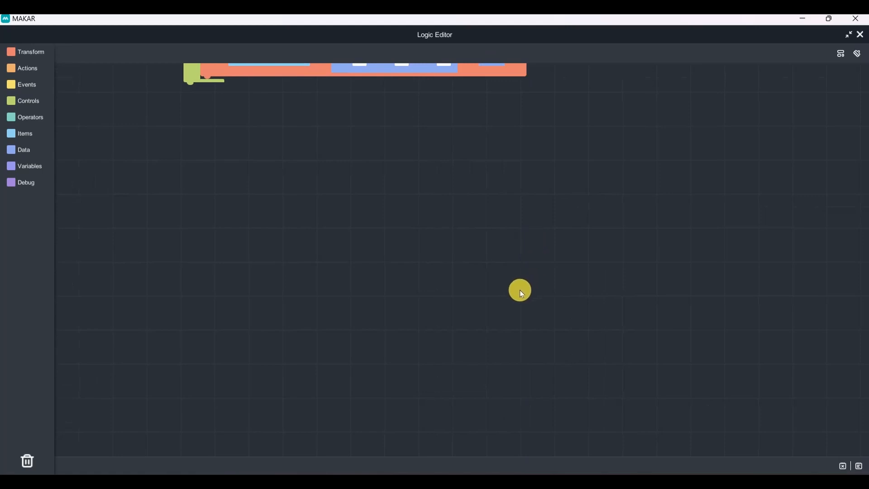
Step: Switch to PotPlayer and review 幸運兔.mp4 from the gift box opening through the rasengan to the rabbit and 2023 logo
left_click(396, 479)
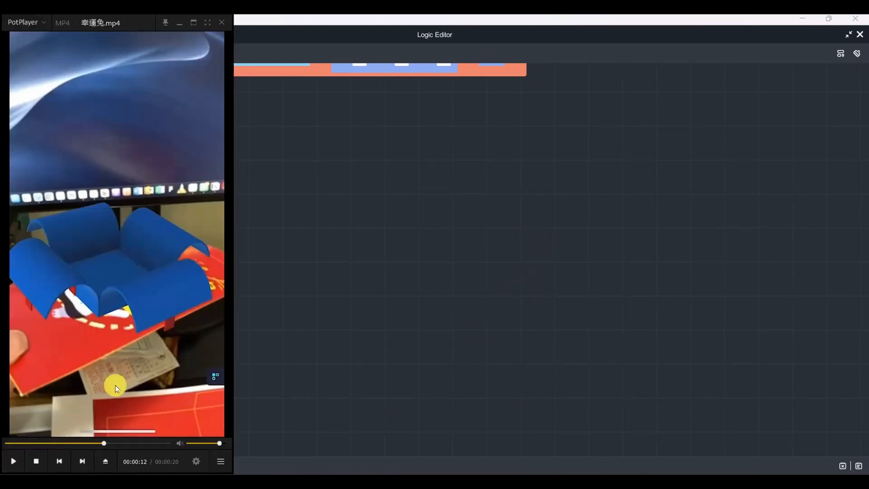
left_click(98, 443)
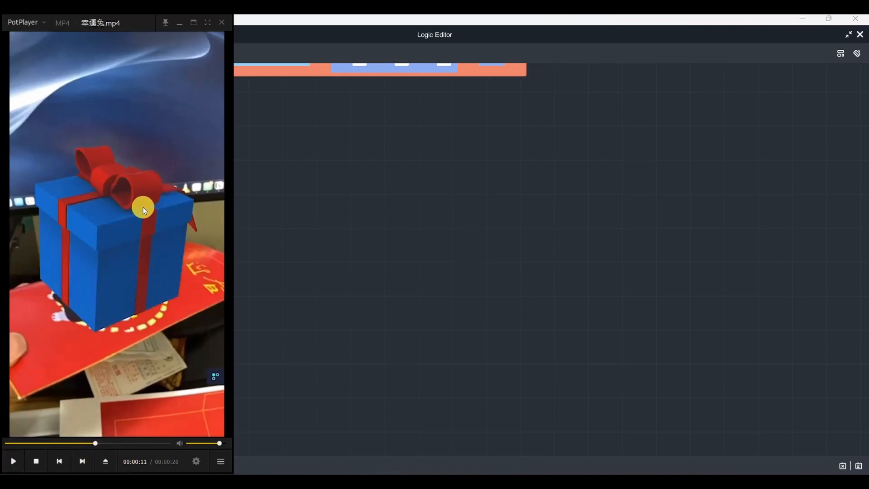
left_click(14, 461)
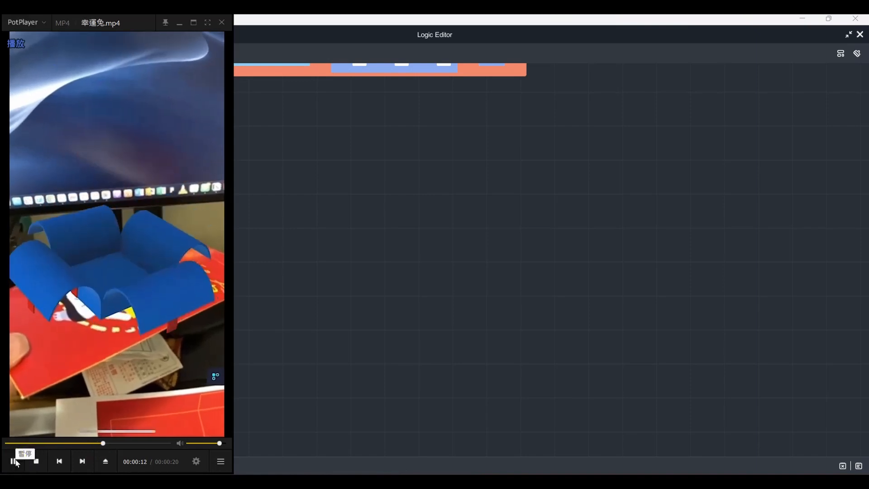
left_click(134, 212)
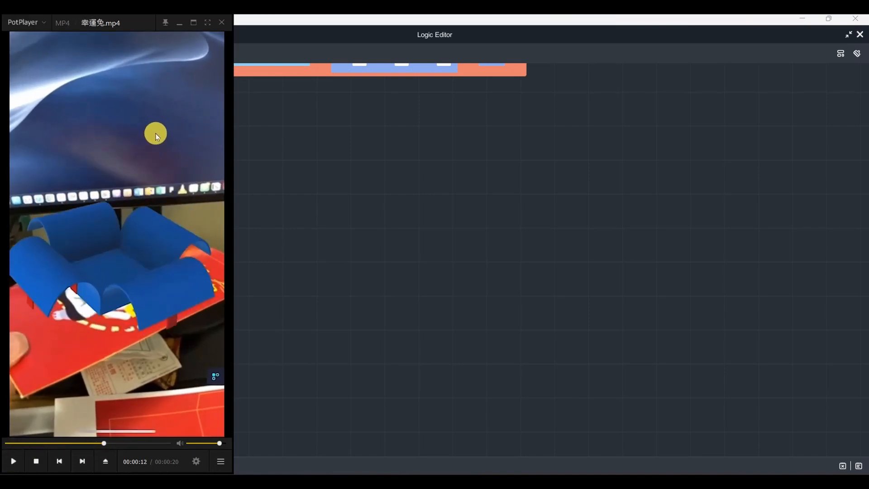
left_click(12, 461)
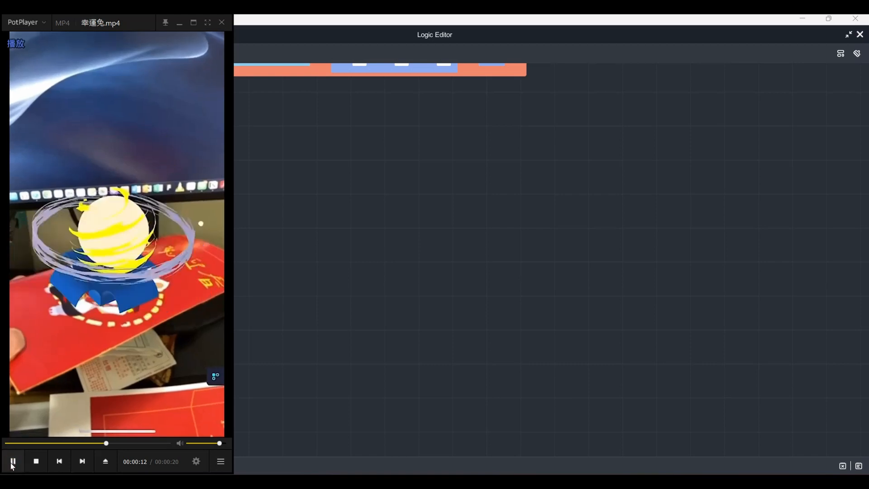
left_click(177, 130)
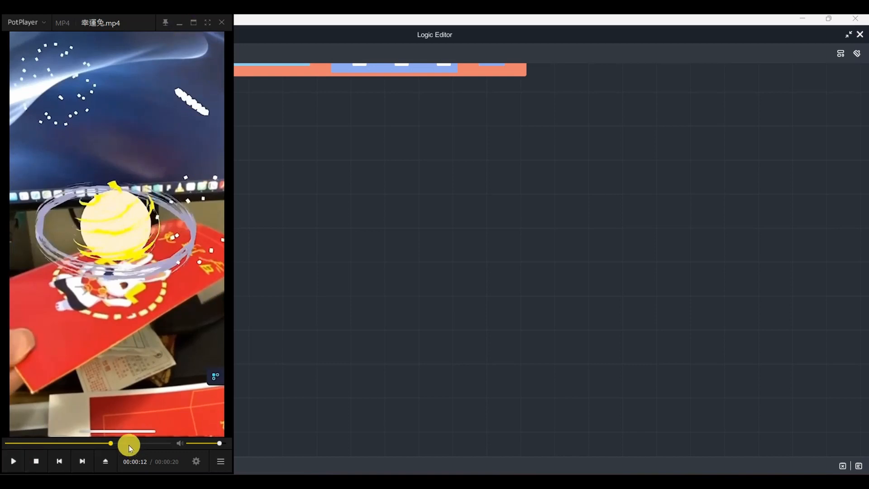
left_click_drag(109, 442, 138, 447)
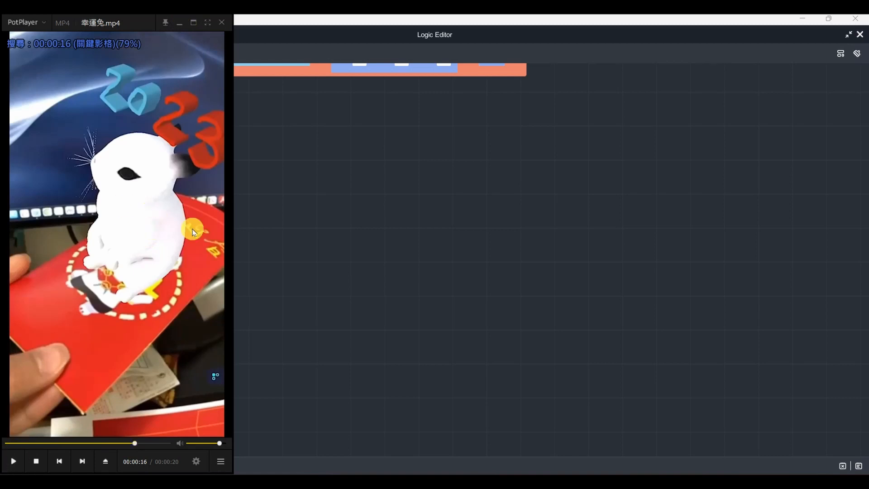
left_click(180, 23)
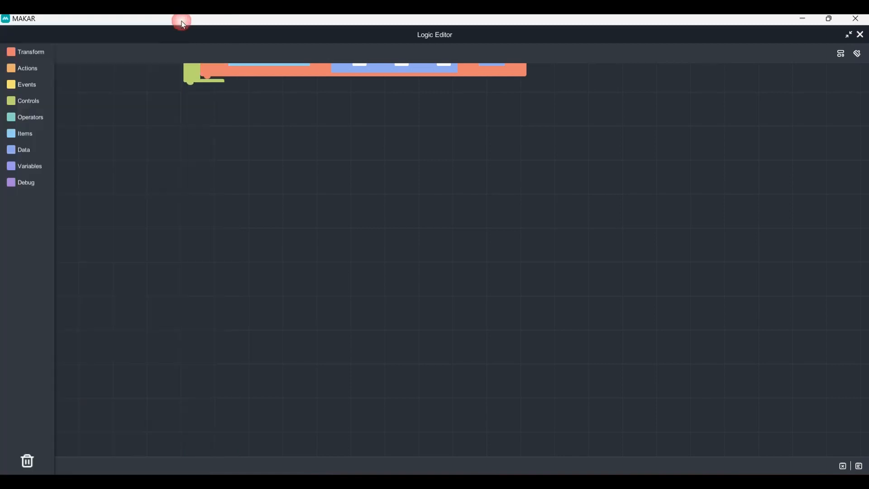
Step: Return the Logic Editor to its windowed size with the giftbox blocks in view, and save the project
left_click_drag(319, 199, 343, 262)
left_click(28, 85)
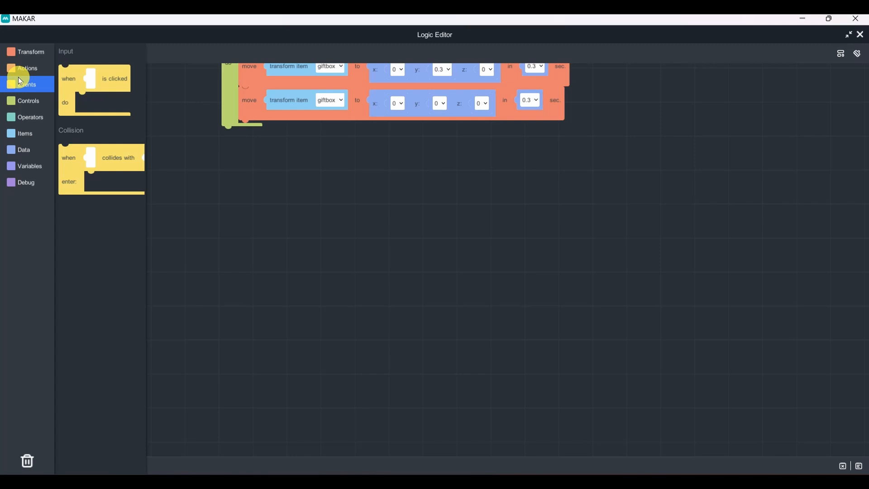
left_click(436, 209)
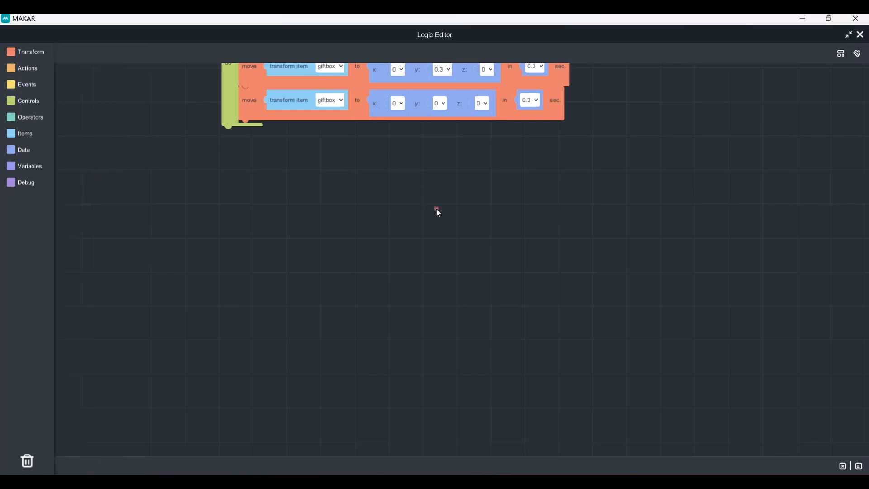
left_click(849, 35)
left_click_drag(675, 101, 652, 118)
left_click_drag(647, 246, 562, 372)
mouse_move(659, 294)
left_mouse_down()
mouse_move(653, 326)
mouse_move(669, 265)
left_mouse_up()
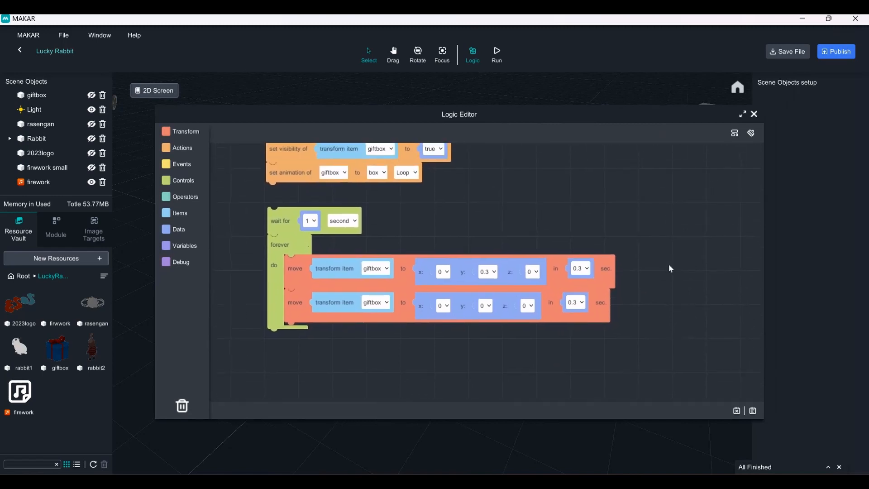
left_click_drag(647, 211, 652, 225)
left_click(740, 134)
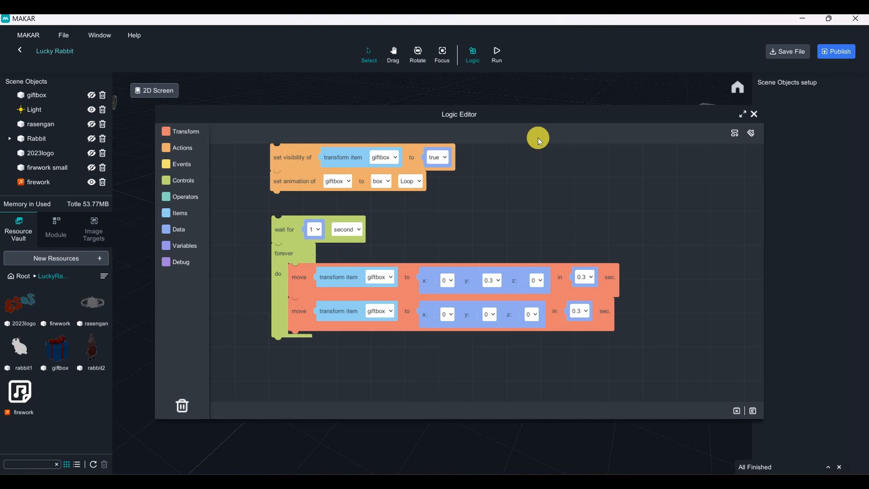
key("ctrl+s")
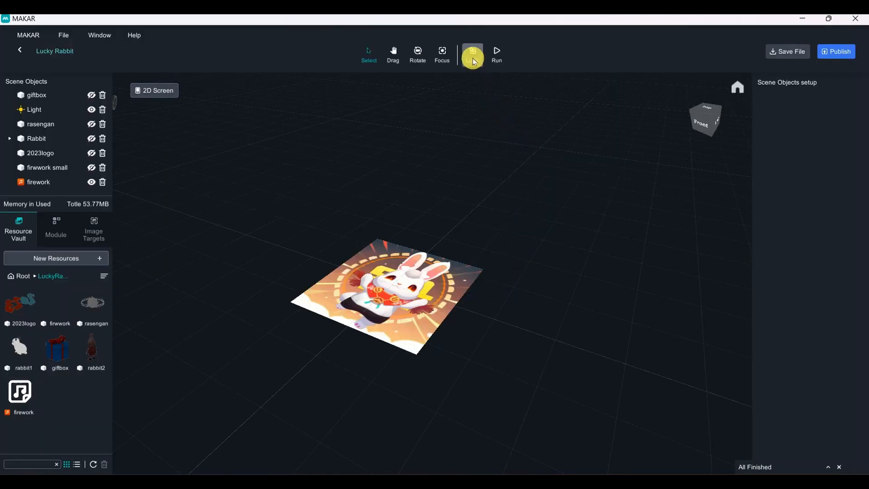
Step: Reopen the Logic Editor, add a when-is-clicked event block below the forever loop, and set its transform item to giftbox
left_click(472, 58)
left_click_drag(561, 103, 570, 39)
scroll(614, 137, "down", 3)
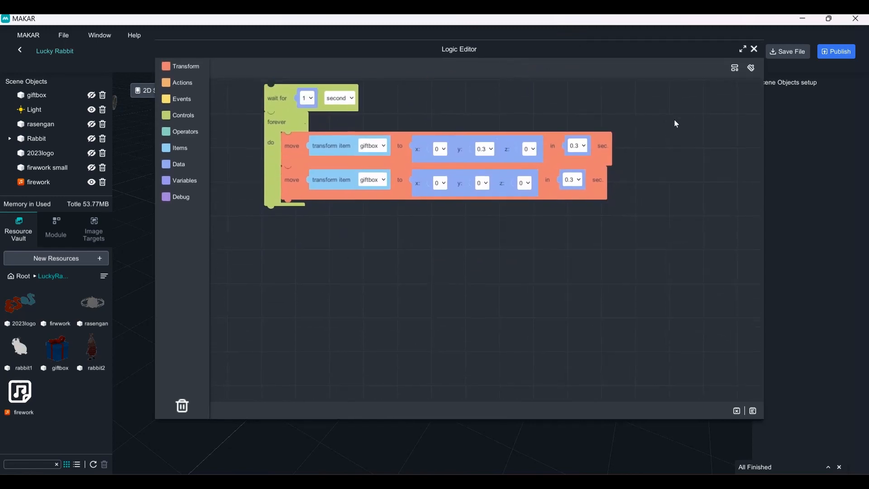
scroll(677, 145, "down", 2)
left_click_drag(680, 167, 669, 195)
left_click(172, 99)
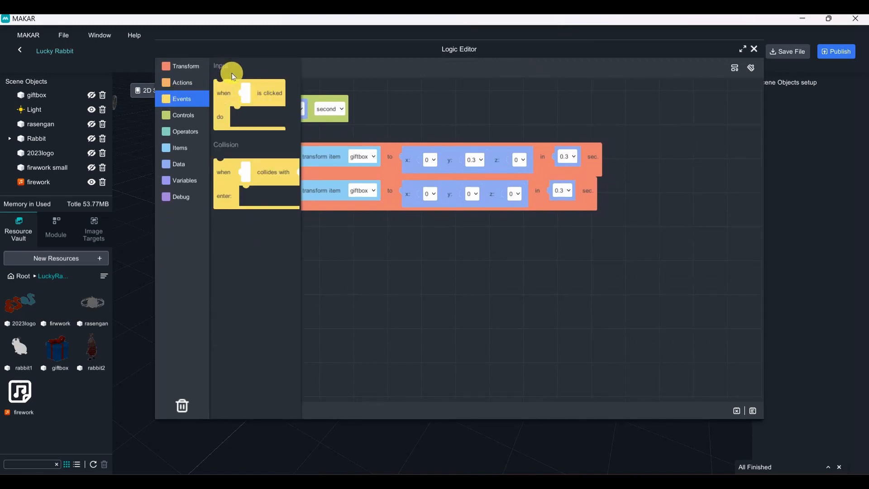
left_click_drag(225, 99, 277, 304)
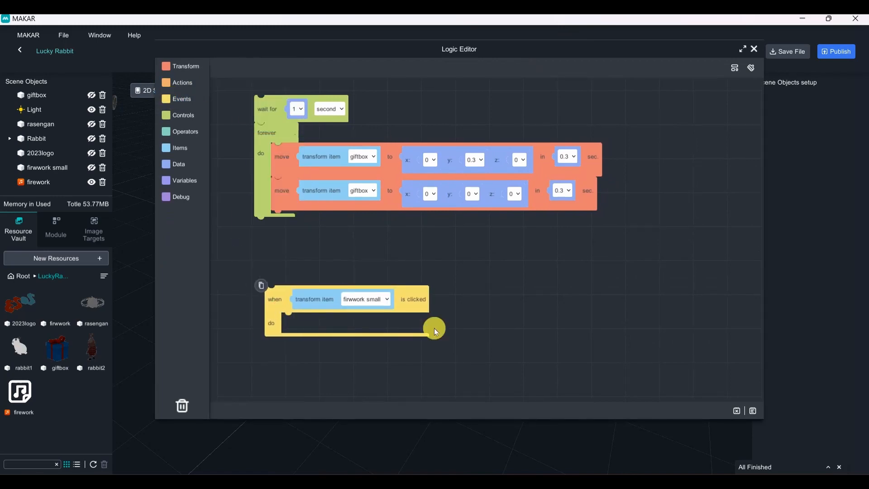
left_click(378, 299)
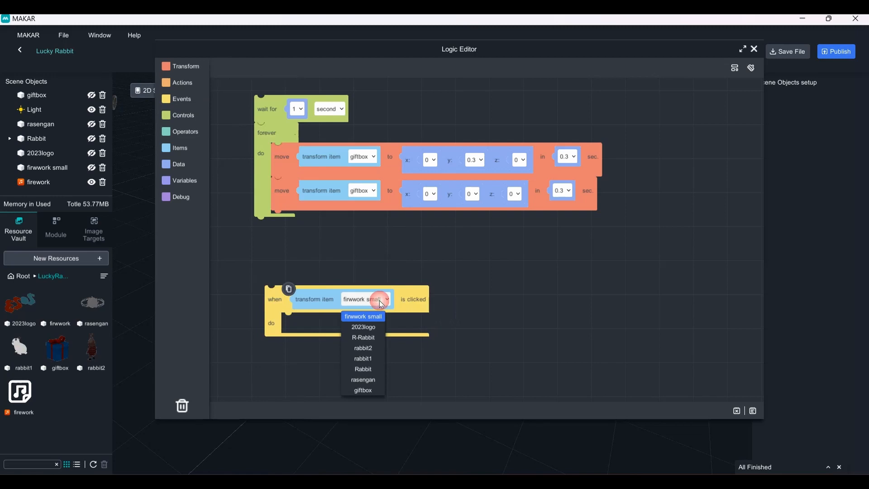
left_click(368, 391)
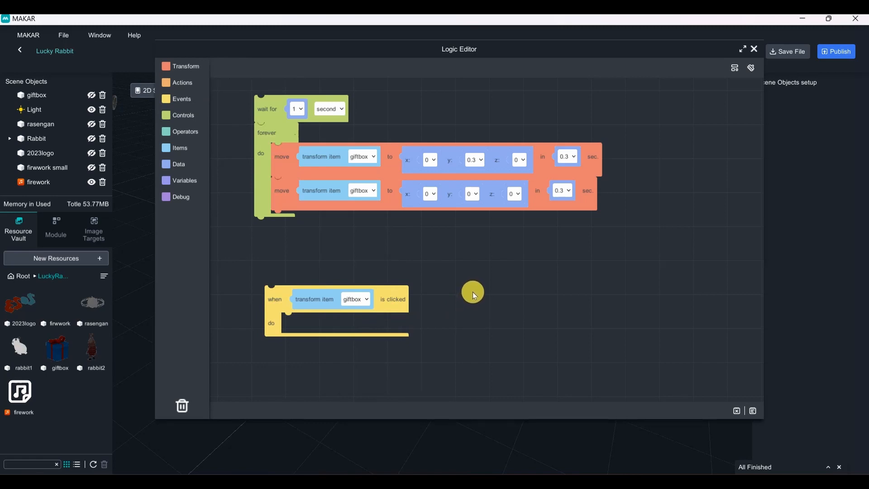
Step: Switch to PotPlayer and rewind 幸運兔.mp4 to about 9 seconds to study the gift box before it opens
left_click(403, 465)
left_click_drag(130, 442, 97, 441)
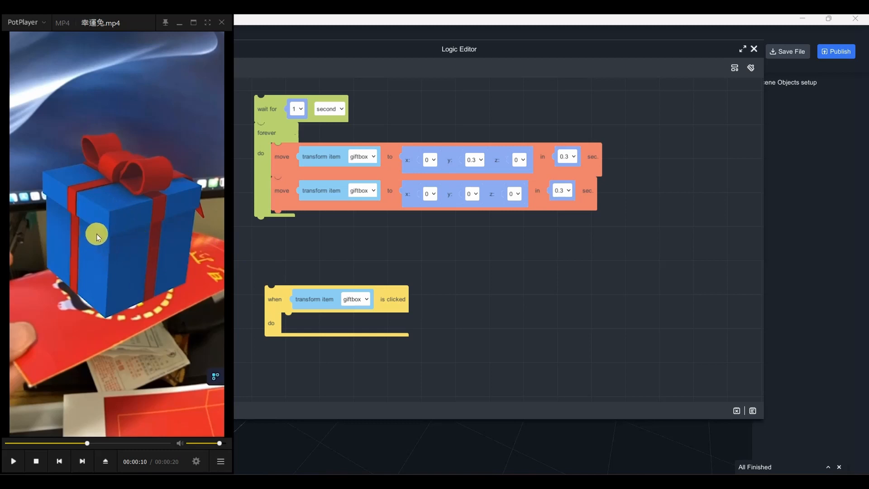
left_click(83, 443)
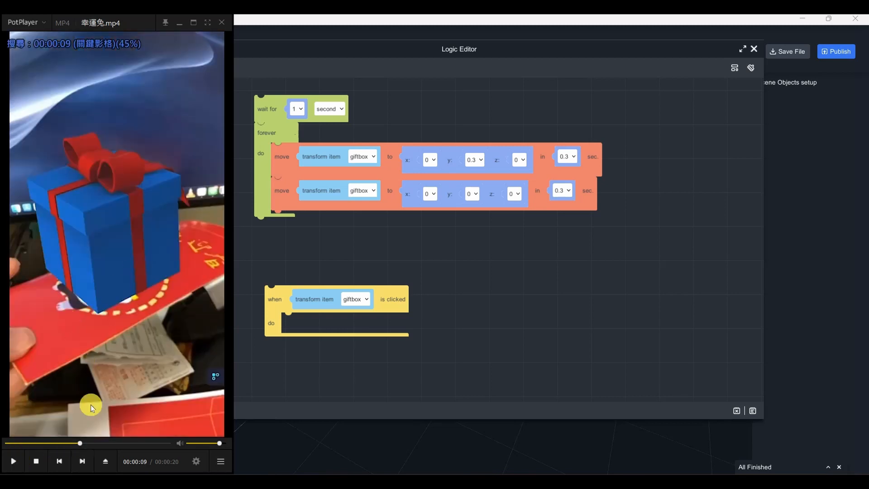
Step: Replay 幸運兔.mp4 from about 8 seconds until the gift box opens, pause it, and return to MAKAR
left_click(71, 444)
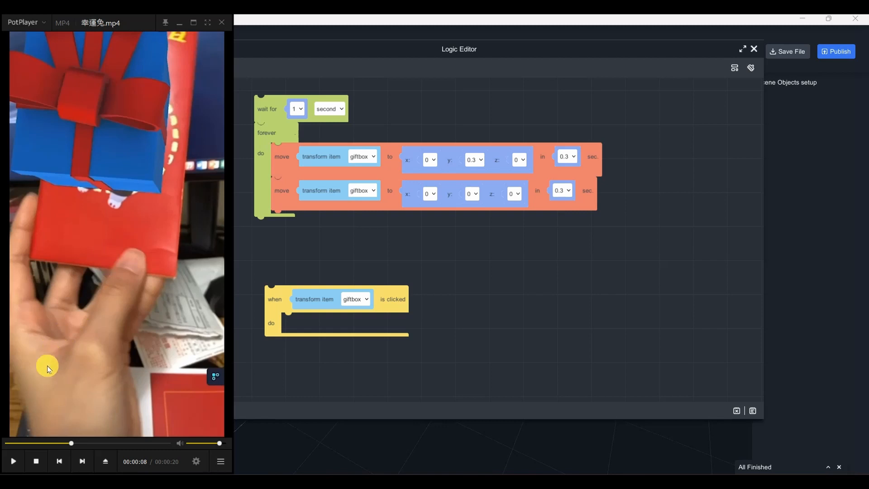
left_click(15, 461)
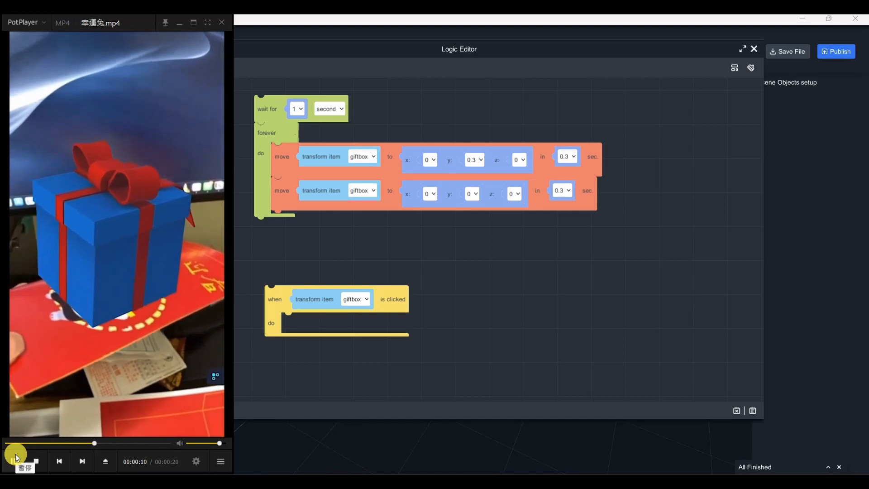
left_click(15, 460)
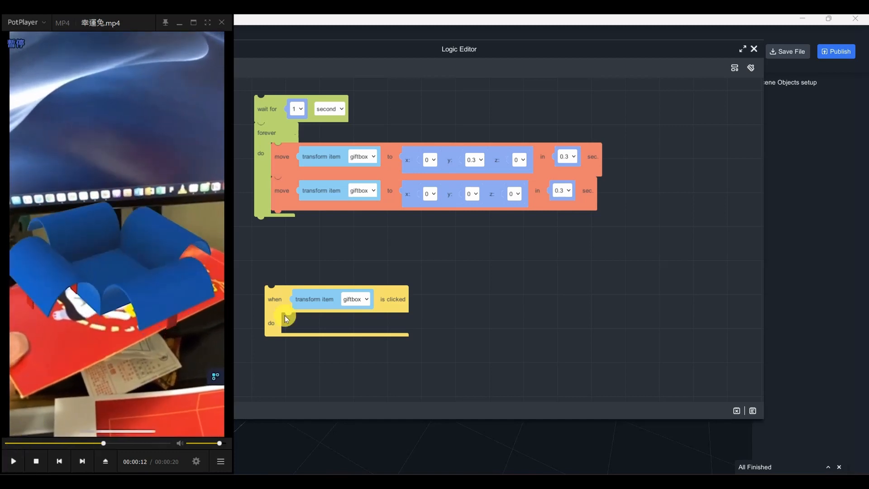
left_click(181, 23)
Step: Add a set-animation block inside the giftbox click event that plays the giftbox's open animation Once
left_click_drag(276, 300, 273, 291)
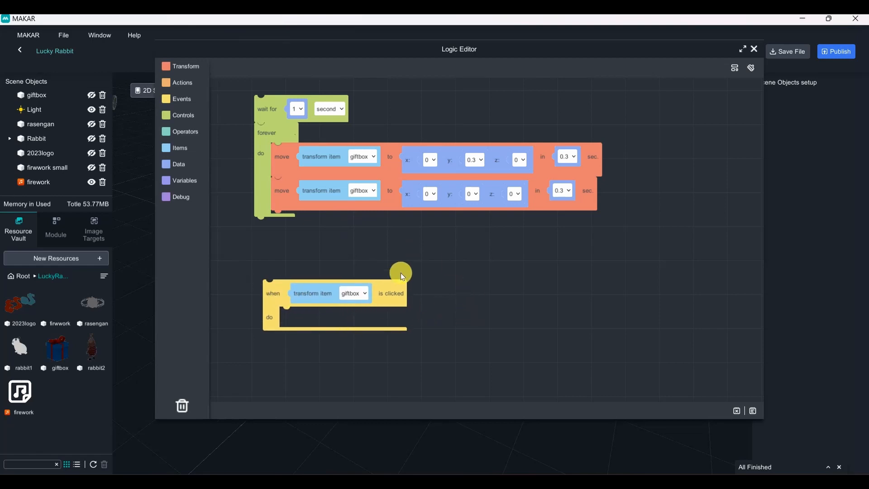
mouse_move(309, 298)
left_click(181, 83)
left_click_drag(228, 218, 306, 322)
left_click(358, 317)
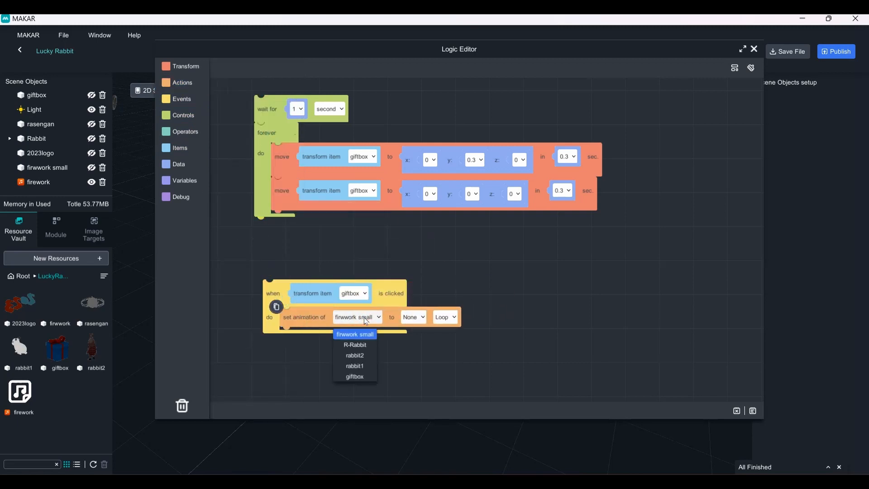
left_click(366, 374)
left_click(392, 317)
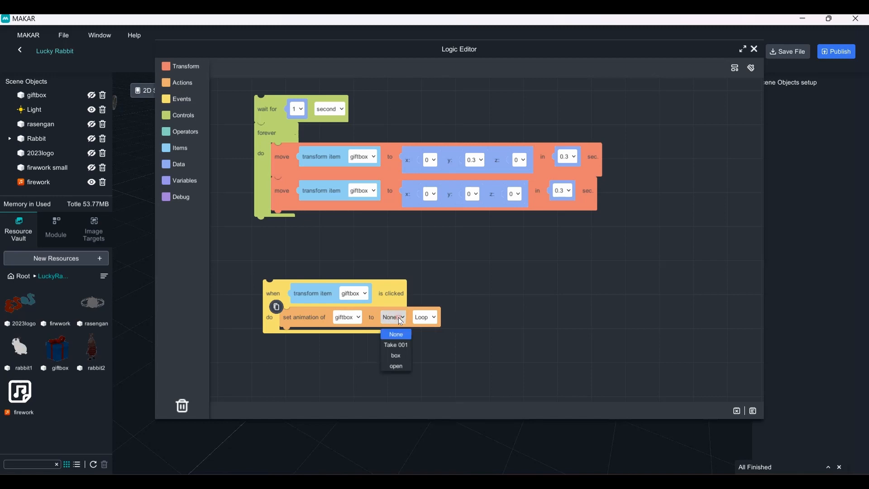
left_click(404, 367)
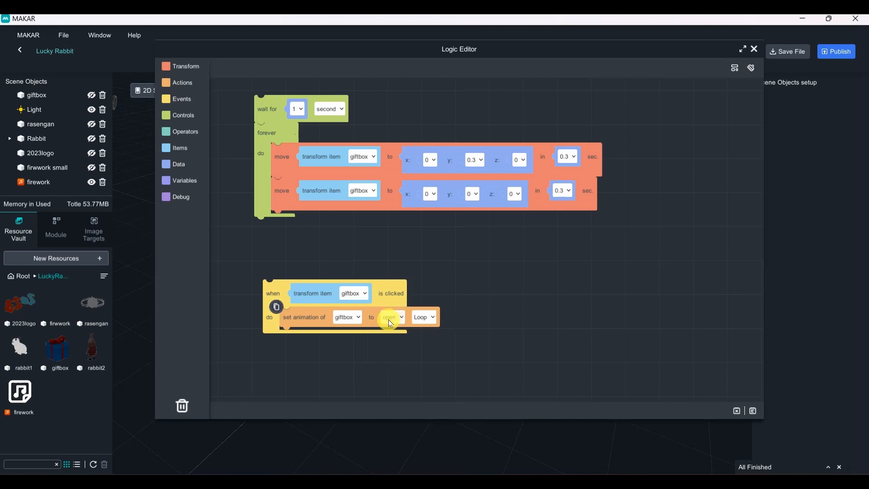
left_click(437, 317)
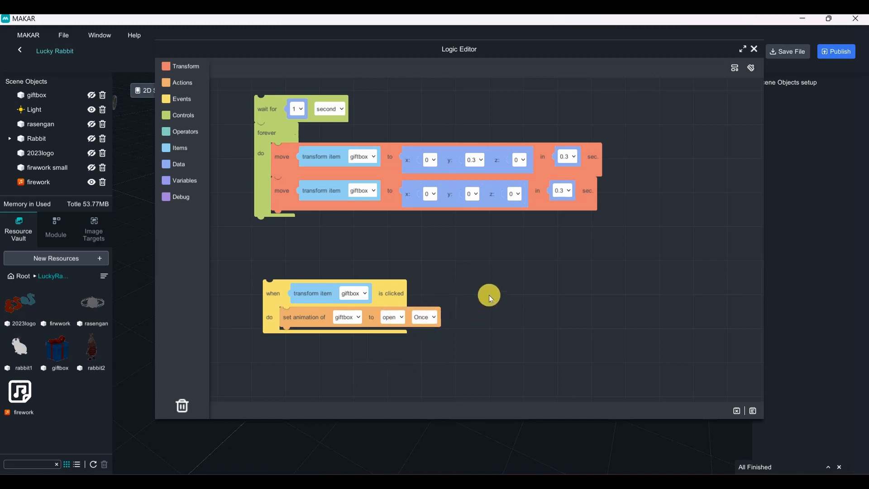
Step: Add a wait-for 1 second block below the open animation block in the click event
scroll(489, 294, "up", 4)
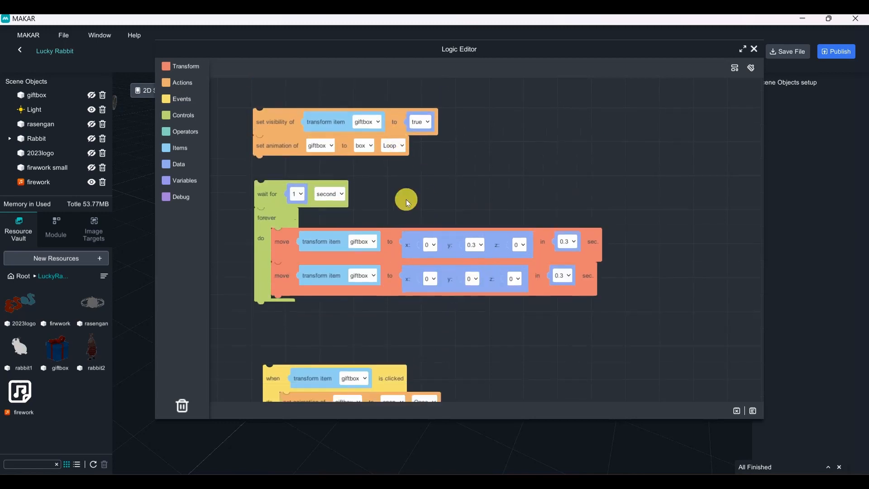
scroll(406, 199, "down", 4)
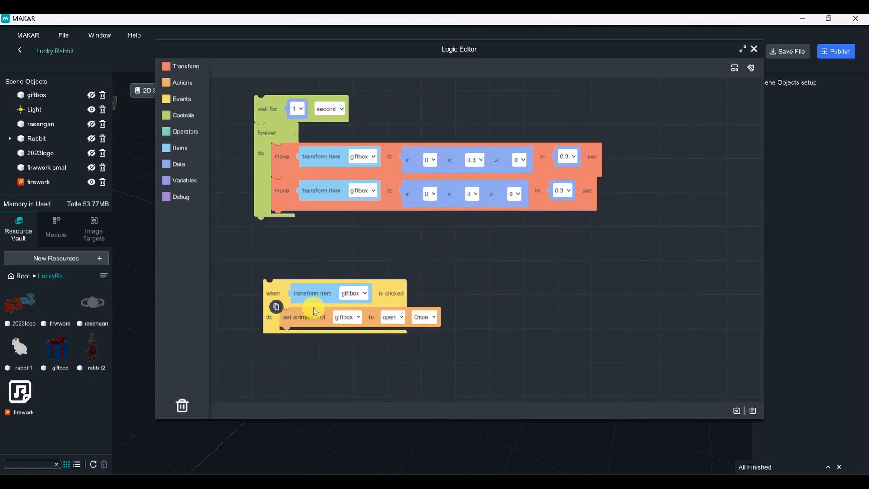
scroll(244, 255, "up", 1)
left_click(181, 114)
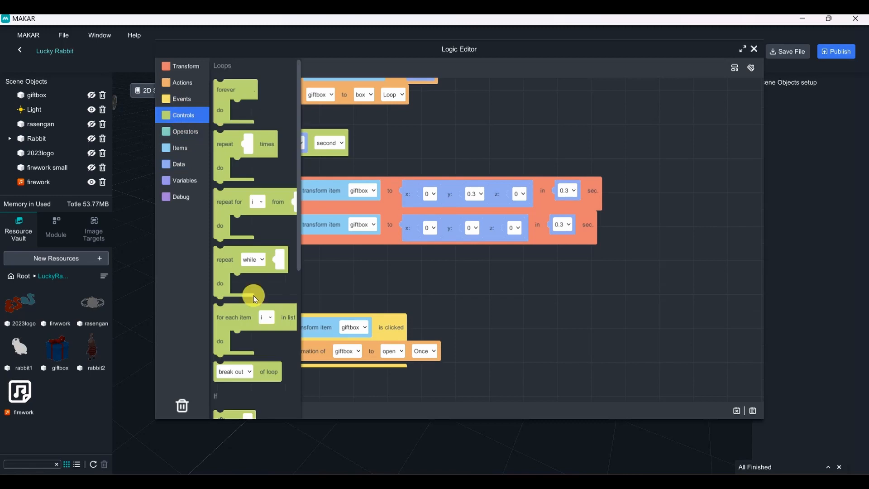
scroll(255, 299, "down", 6)
left_click_drag(239, 322, 308, 374)
scroll(487, 311, "down", 3)
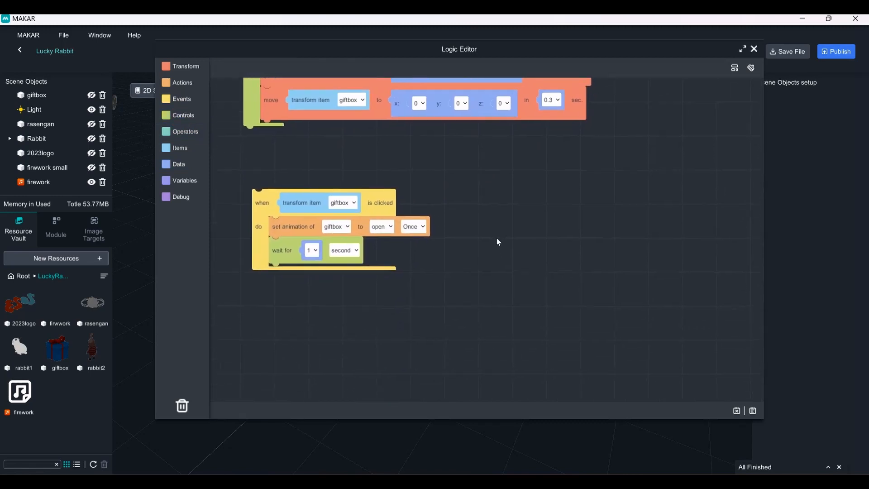
left_click_drag(493, 269, 492, 259)
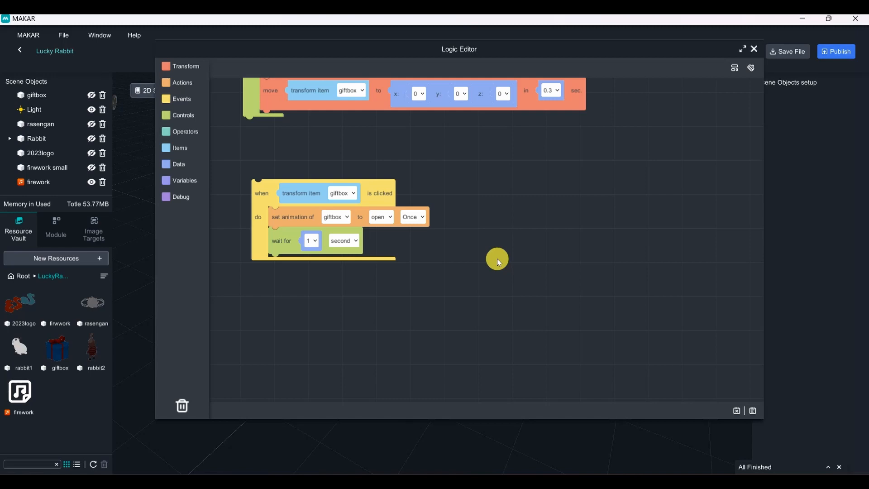
left_click_drag(497, 259, 482, 190)
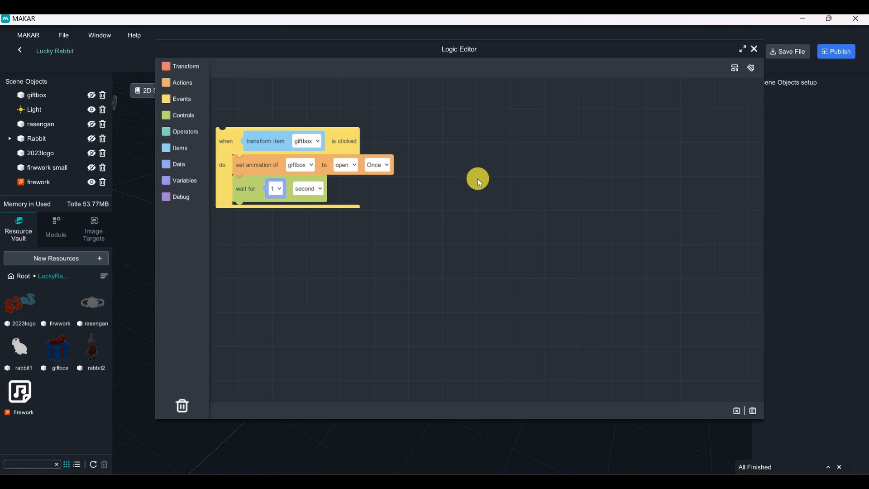
mouse_move(476, 171)
left_mouse_down()
mouse_move(504, 209)
mouse_move(504, 179)
mouse_move(482, 186)
left_mouse_up()
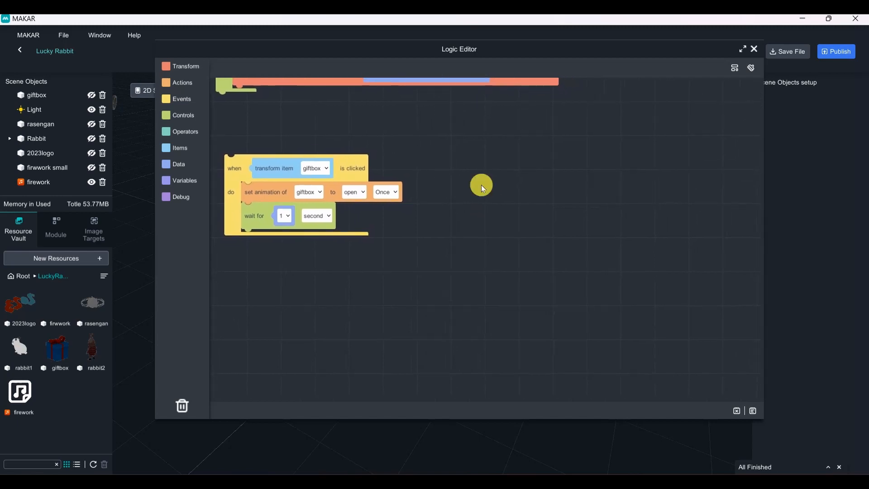
left_click(204, 87)
left_click(187, 82)
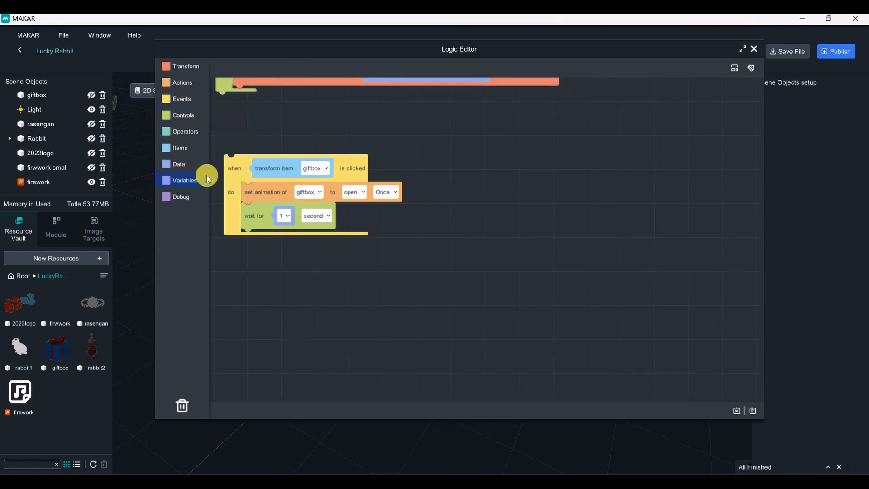
left_click_drag(358, 128, 417, 126)
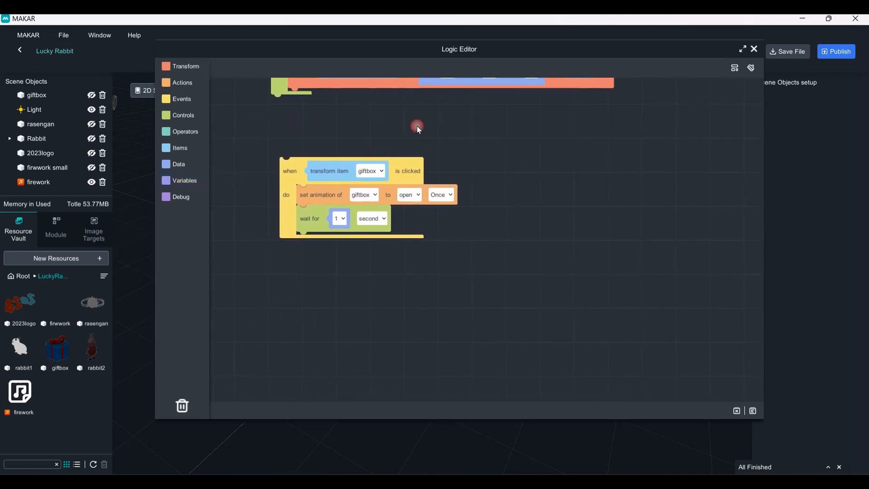
Step: Create a variable named a
left_click(187, 185)
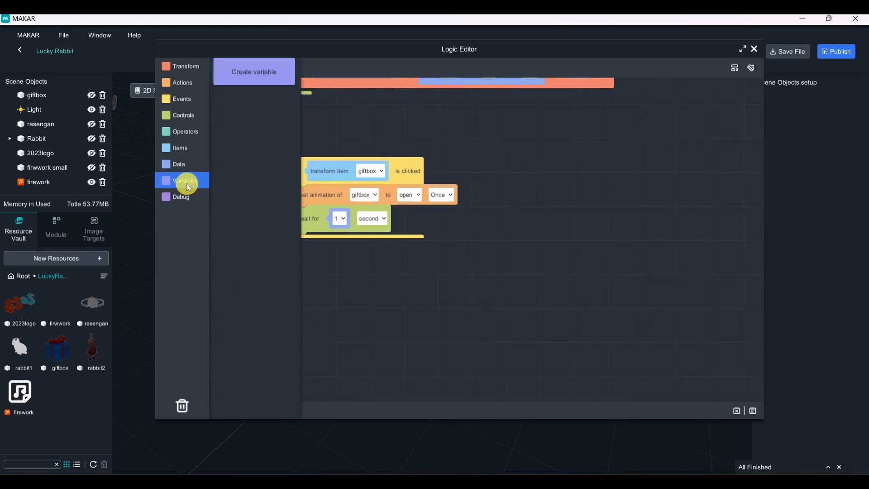
left_click(256, 75)
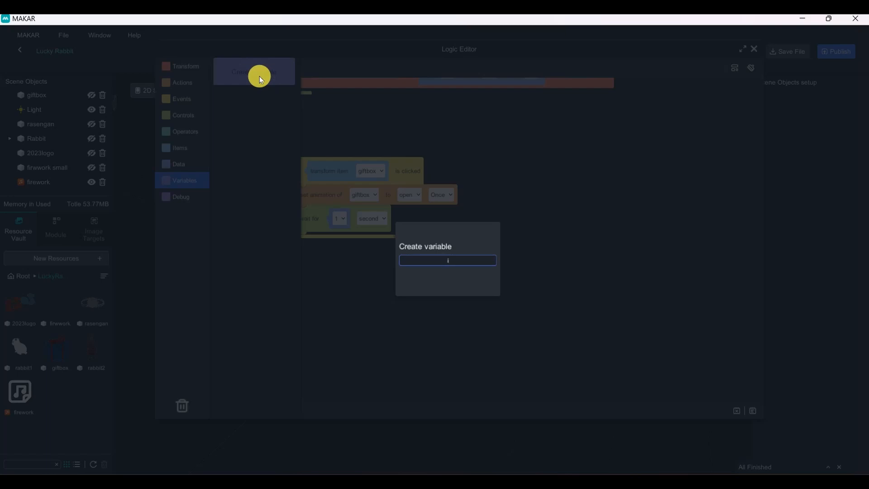
key("Return")
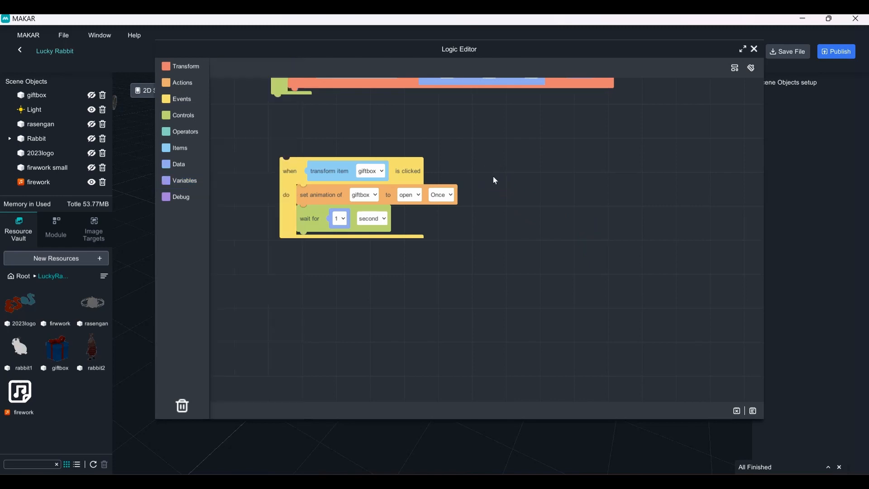
Step: Create a variable named gifbox
left_click_drag(493, 176, 528, 203)
left_click(198, 181)
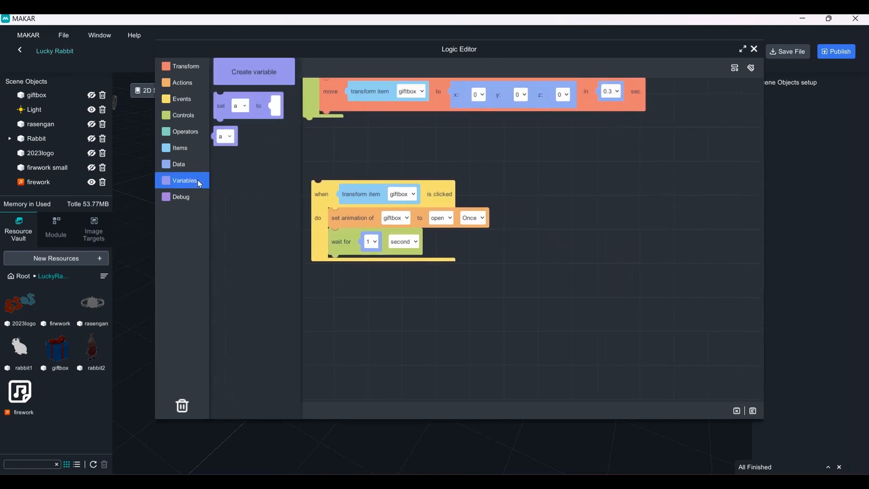
left_click(257, 78)
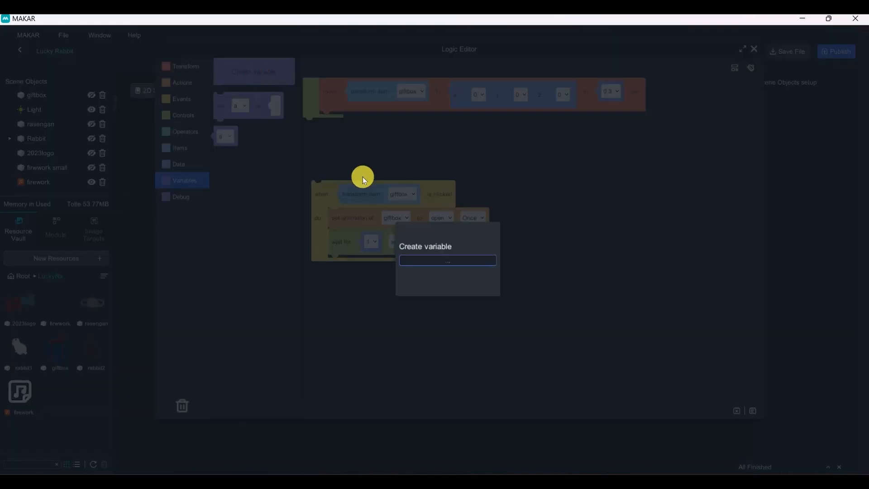
type("gifbox")
key("Return")
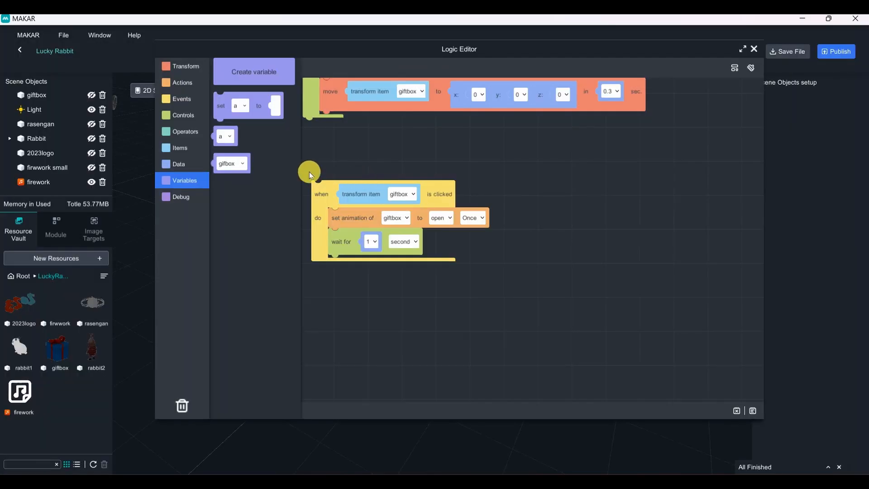
Step: Place a set block for variable a below the click event and delete variable a
left_click_drag(229, 105, 419, 316)
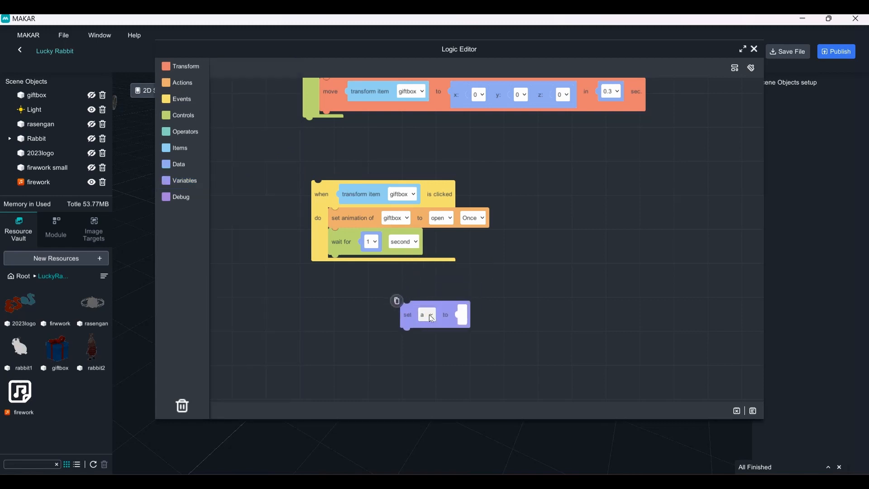
left_click(421, 315)
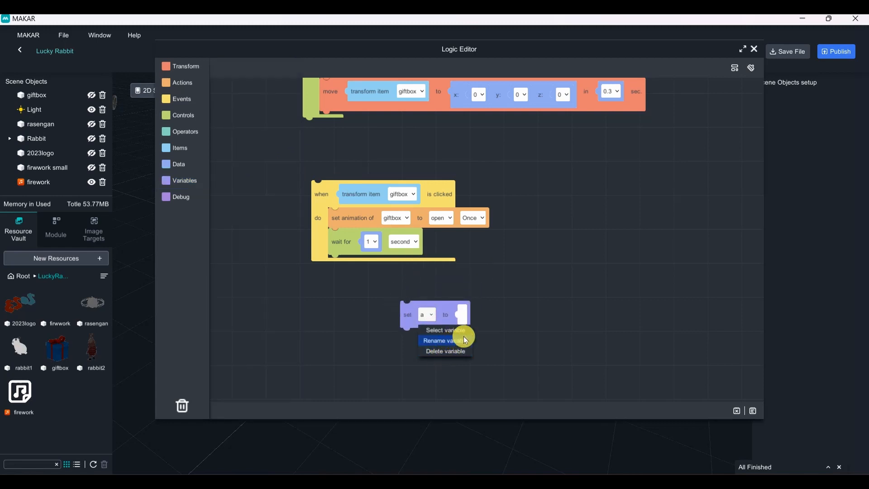
left_click(466, 348)
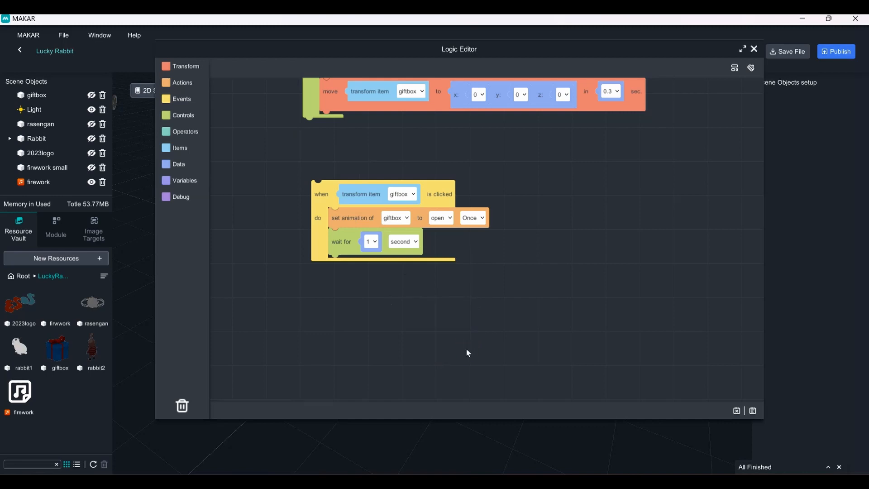
Step: Place a set block for the gifbox variable in the empty workspace beside the click event
left_click(183, 180)
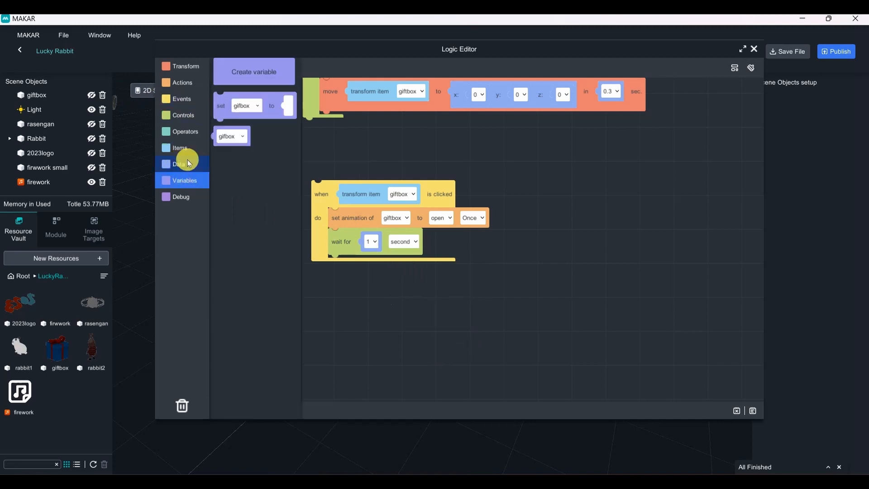
left_click_drag(242, 107, 620, 245)
left_click(530, 295)
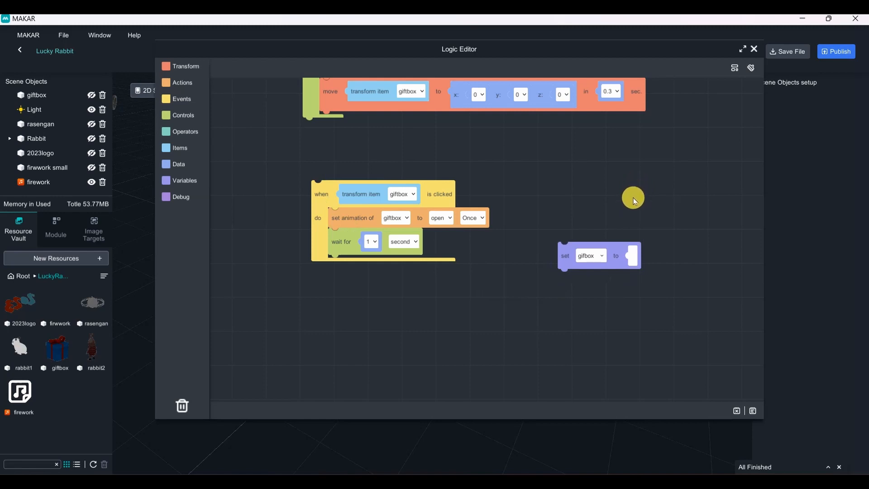
Step: Restore the Logic Editor to a smaller window, show the giftbox object, and position the editor so the giftbox's scale properties stay readable
left_click(742, 49)
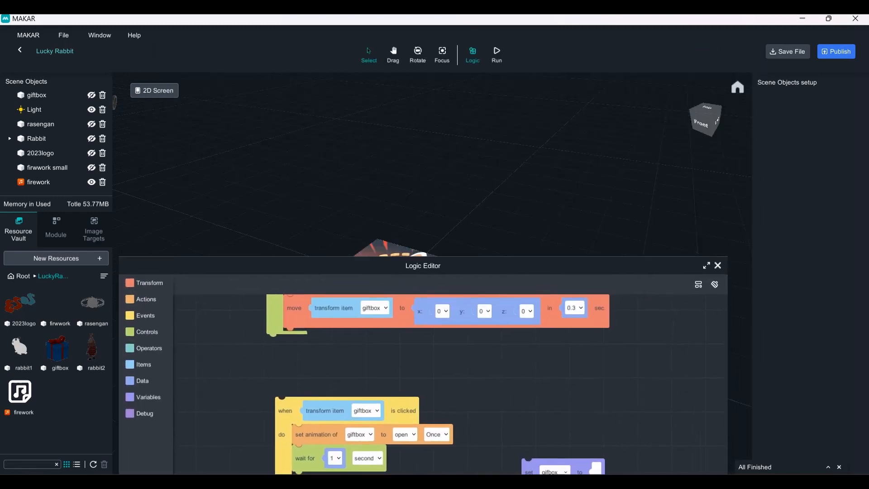
left_click(91, 96)
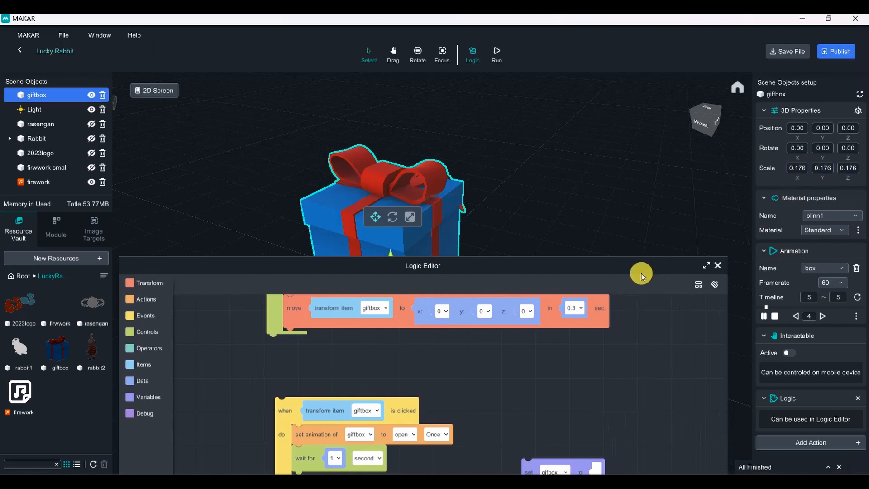
left_click_drag(642, 270, 654, 109)
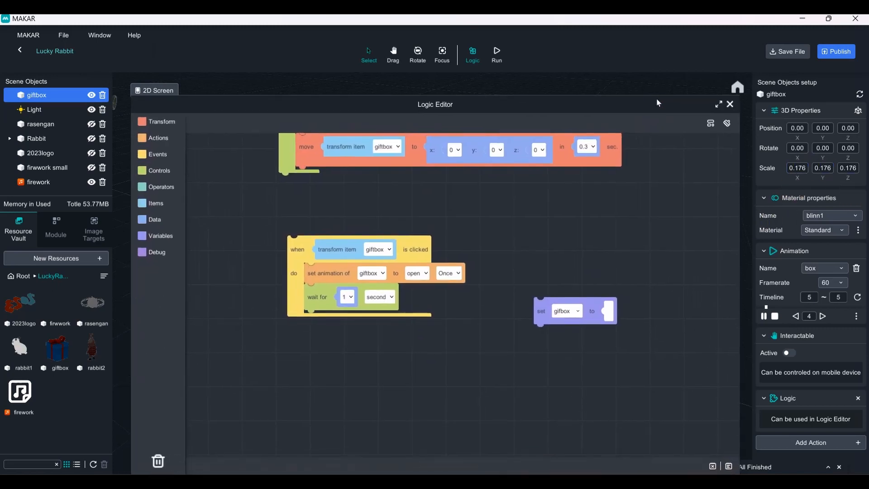
Step: Attach a number block to the set gifbox block and set its value to 0.176
left_click(155, 219)
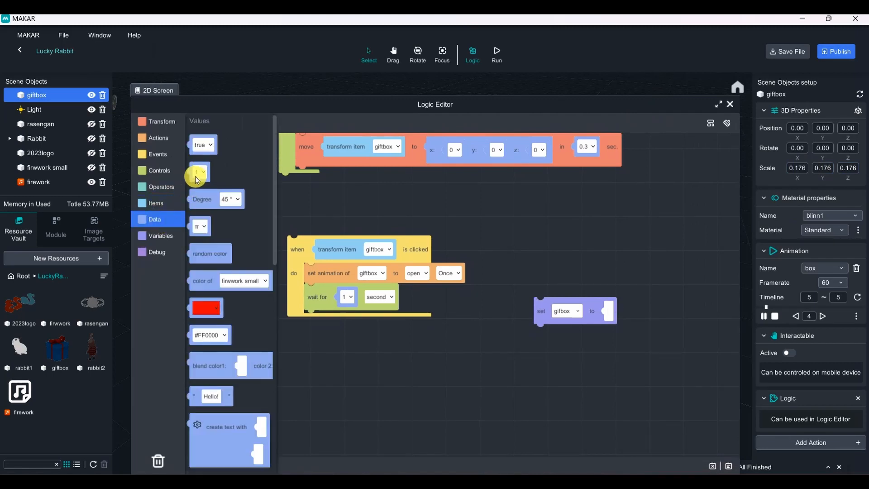
left_click_drag(199, 174, 617, 312)
left_click(615, 311)
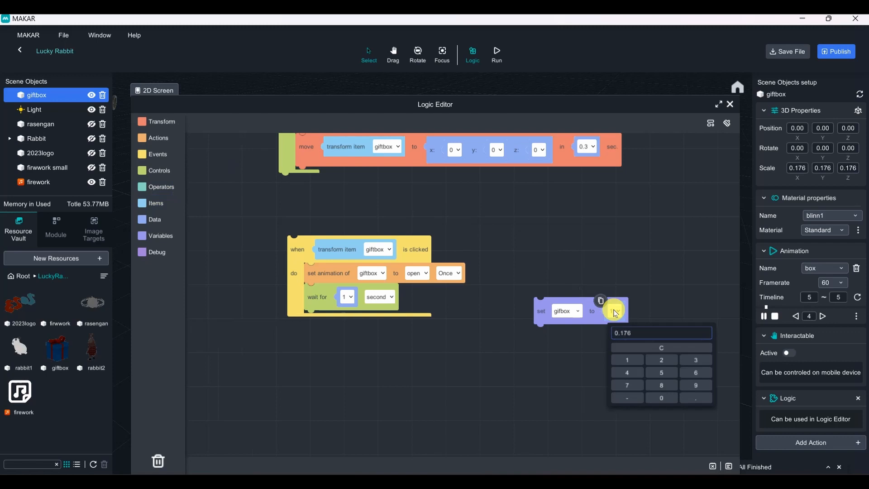
left_click(701, 294)
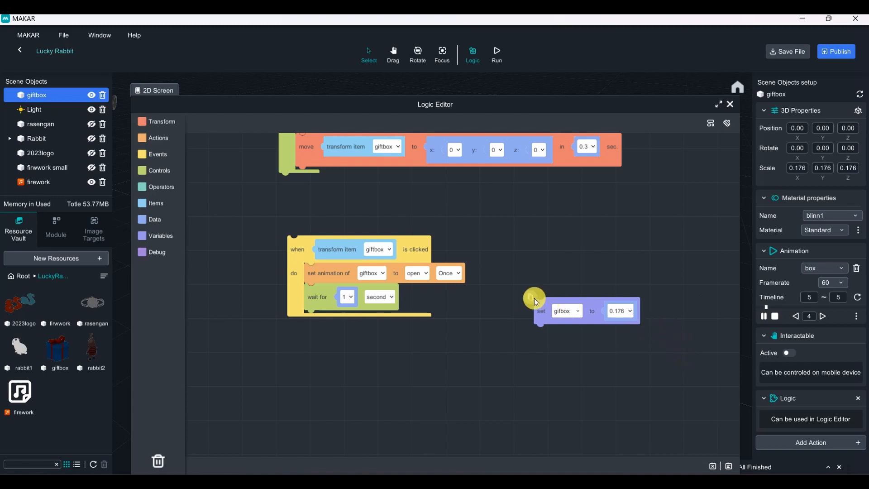
Step: Attach a repeat block below the set gifbox 0.176 block and set it to repeat 10 times
left_click(165, 170)
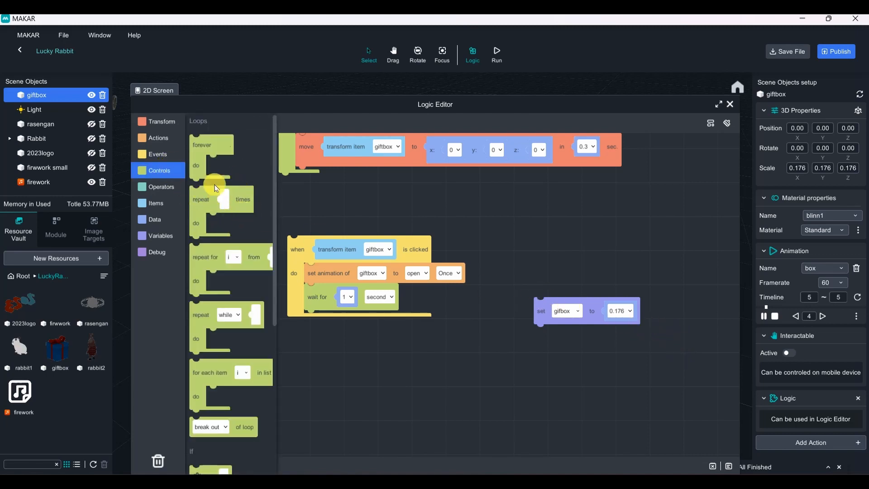
left_click_drag(209, 204, 554, 346)
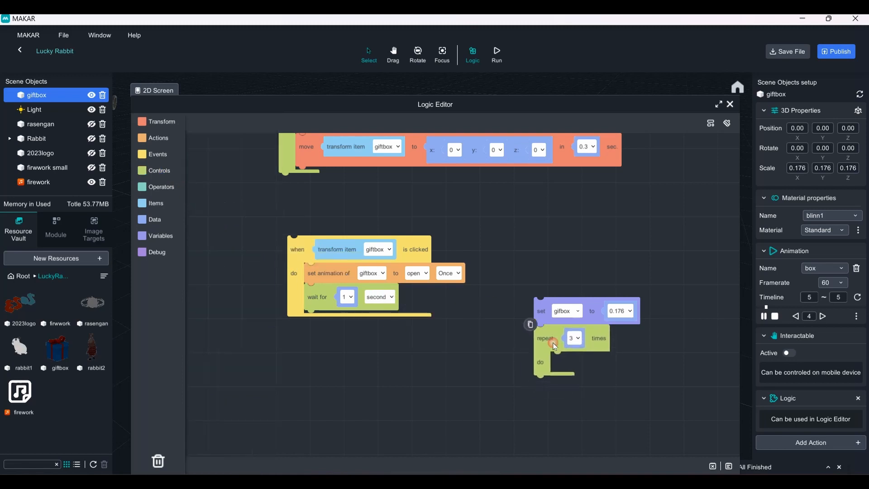
left_click(573, 338)
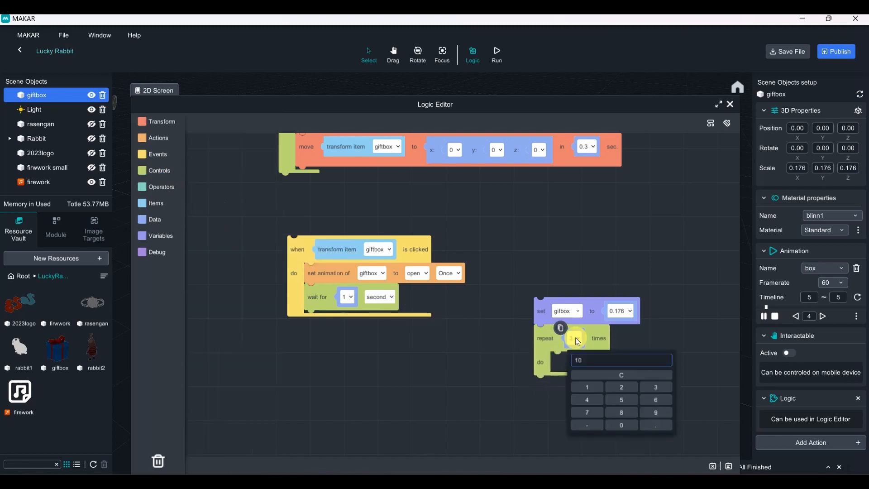
left_click(670, 337)
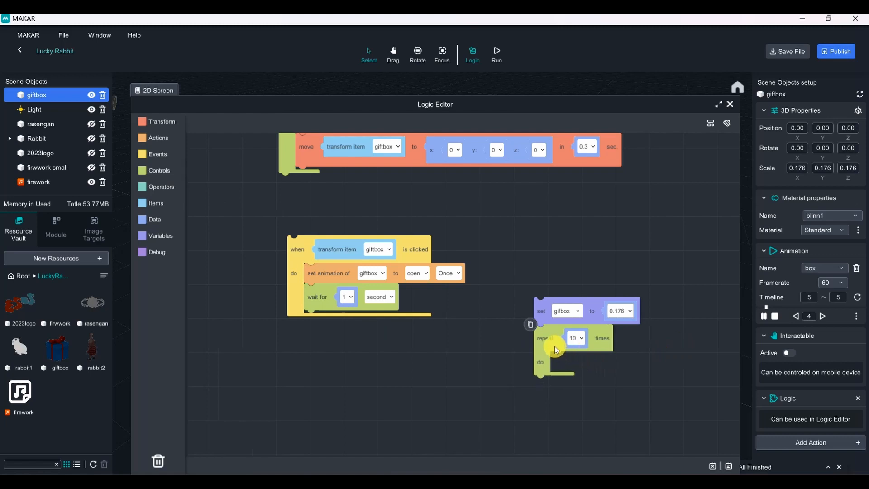
Step: Place a wait block inside the repeat loop and set its duration to 0.01 second
left_click(156, 170)
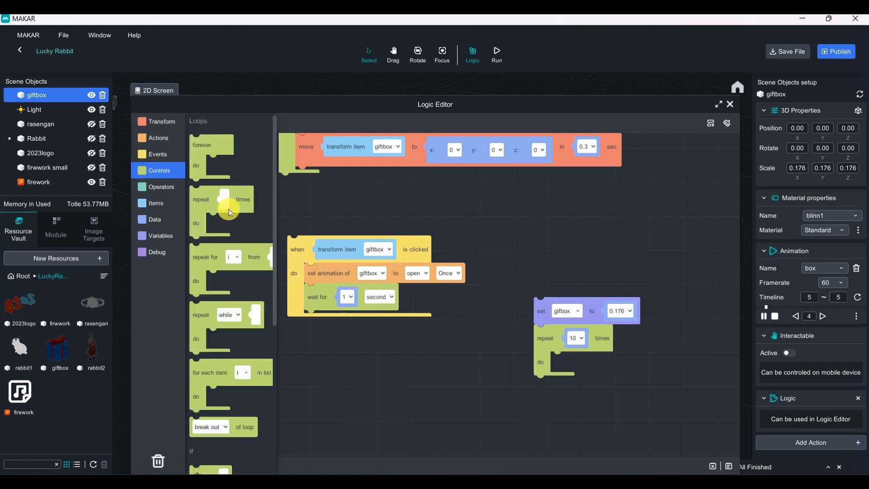
left_click(149, 171)
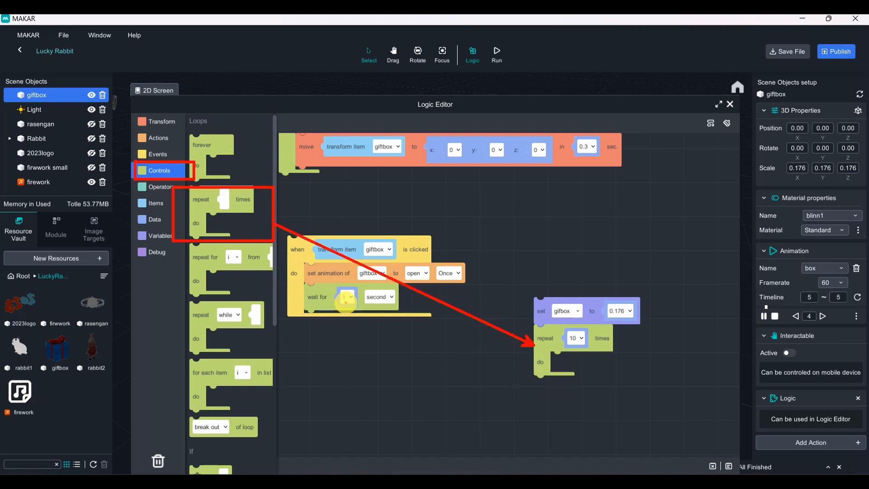
left_click(347, 304)
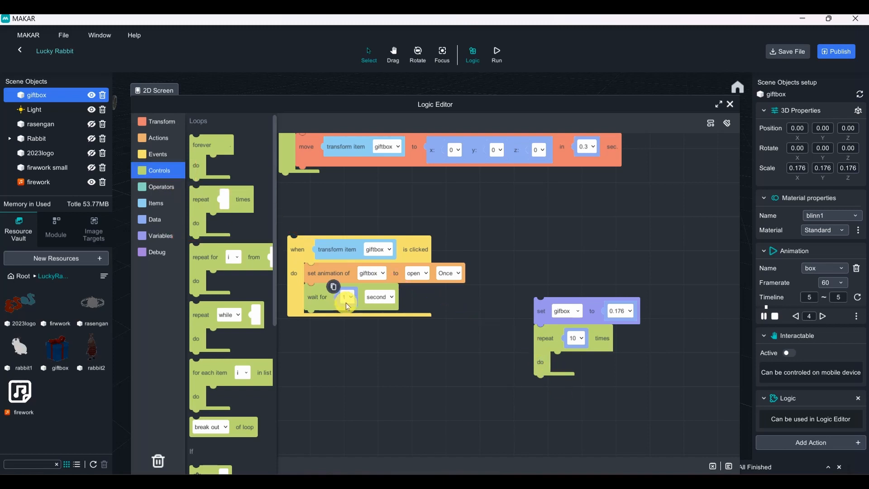
left_click(563, 353)
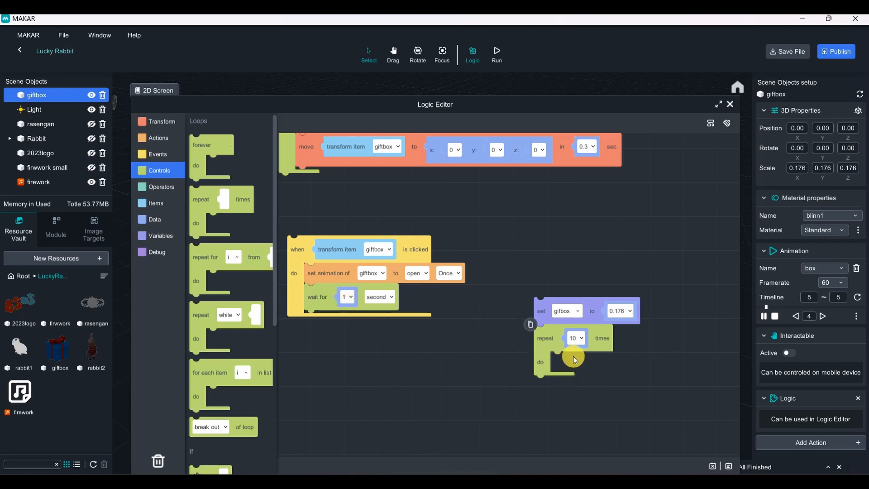
scroll(224, 346, "down", 5)
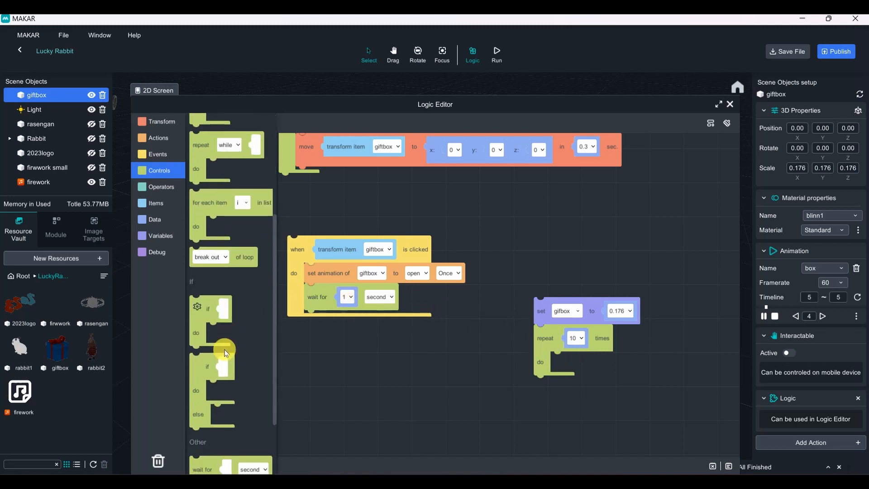
scroll(225, 353, "down", 3)
left_click_drag(214, 374, 581, 366)
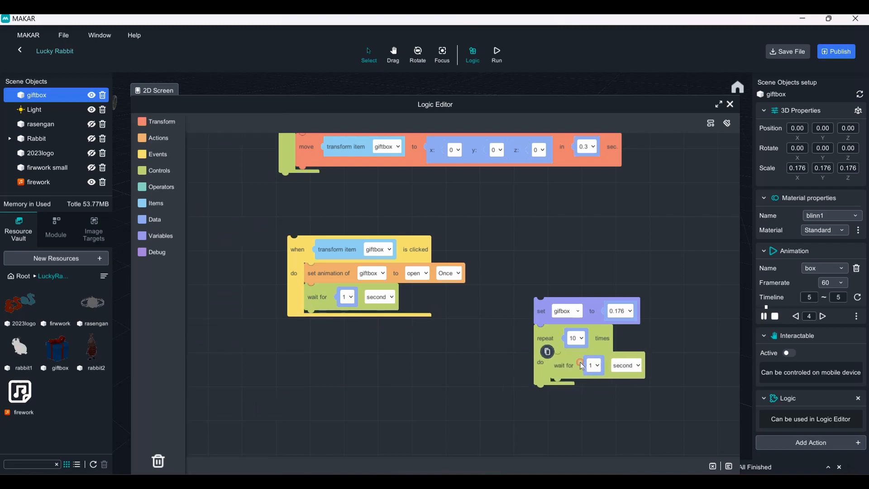
left_click(591, 365)
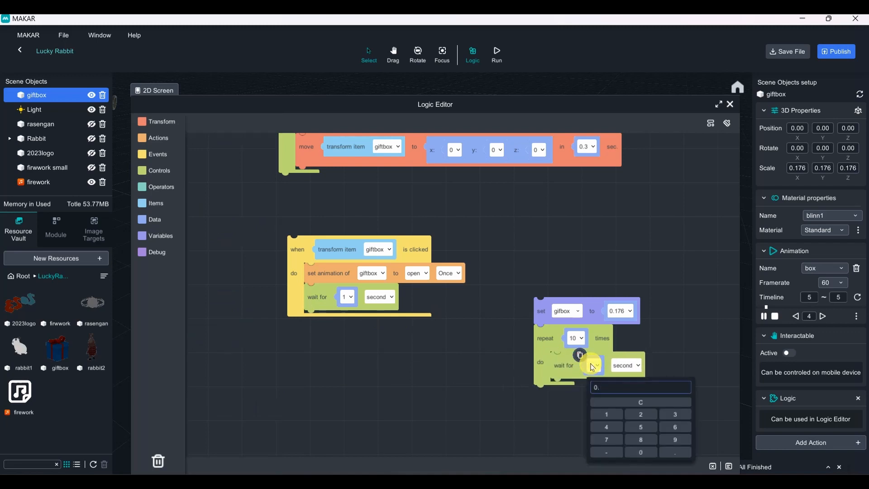
type("0.01")
left_click(692, 352)
Step: Add a set scale block below the wait block in the repeat loop and choose giftbox as its transform item
left_click_drag(693, 352, 628, 264)
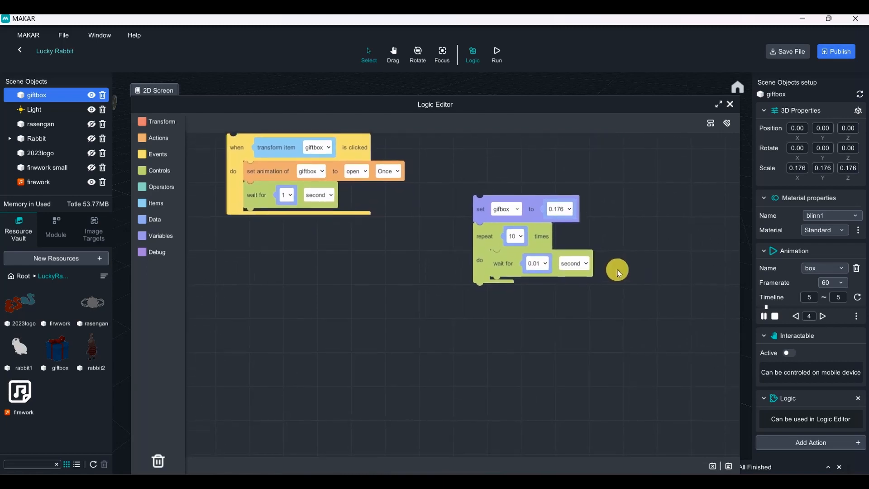
left_click(168, 123)
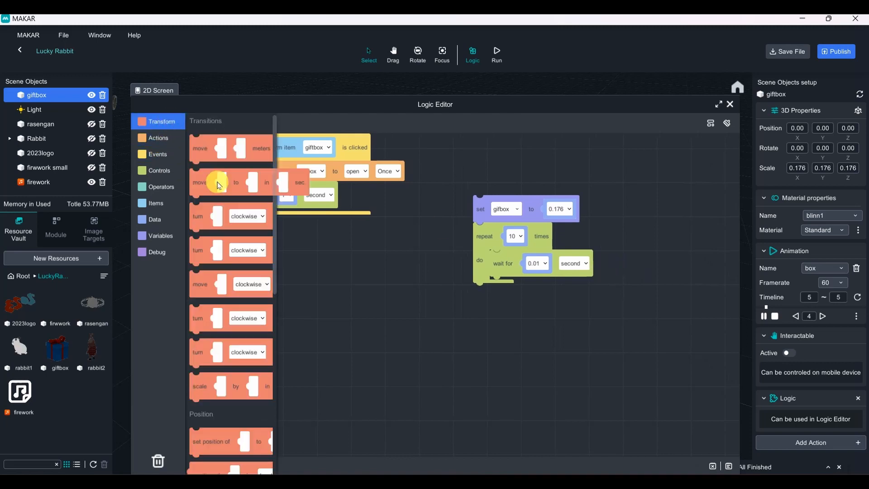
scroll(249, 281, "down", 5)
scroll(249, 280, "down", 3)
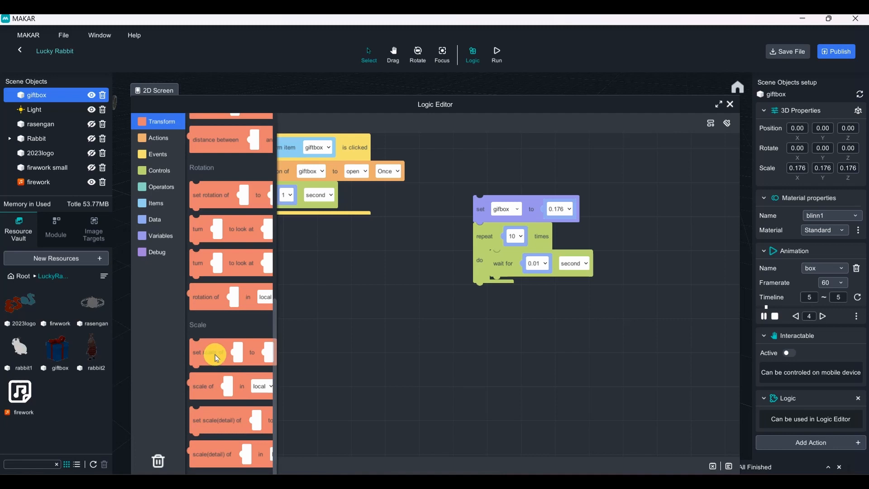
left_click_drag(216, 357, 525, 291)
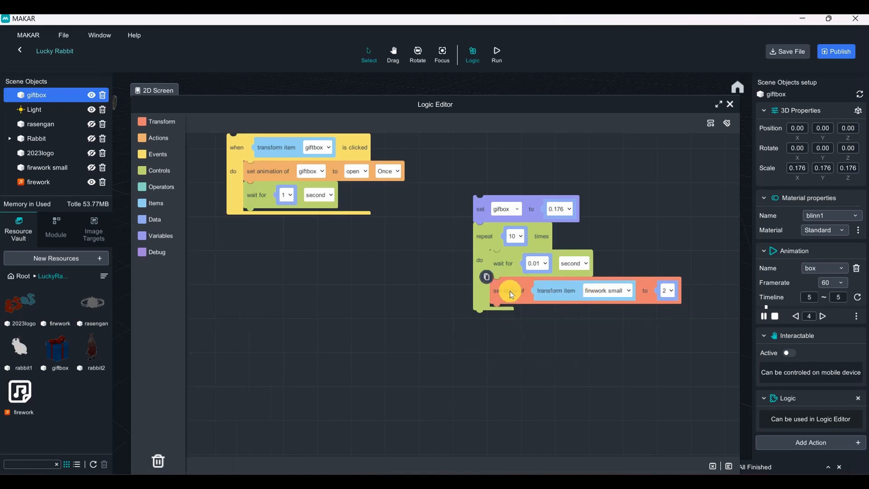
left_click(608, 290)
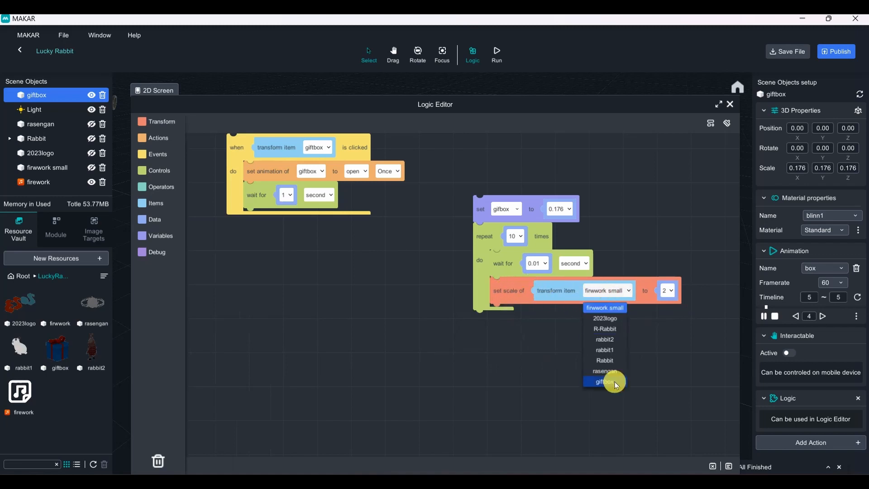
left_click(604, 381)
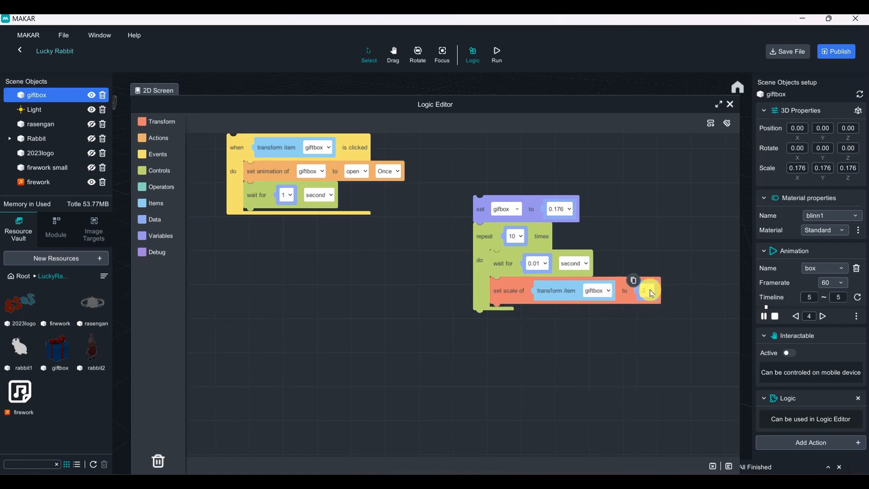
Step: Replace the set scale block's number value with the gifbox variable and delete the detached number block
left_click_drag(650, 291, 557, 398)
left_click(495, 208)
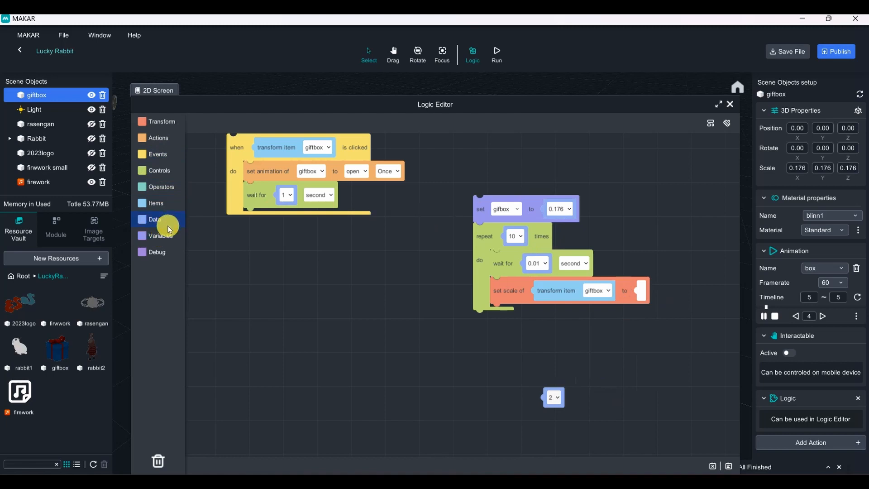
left_click(158, 237)
left_click_drag(209, 193, 632, 285)
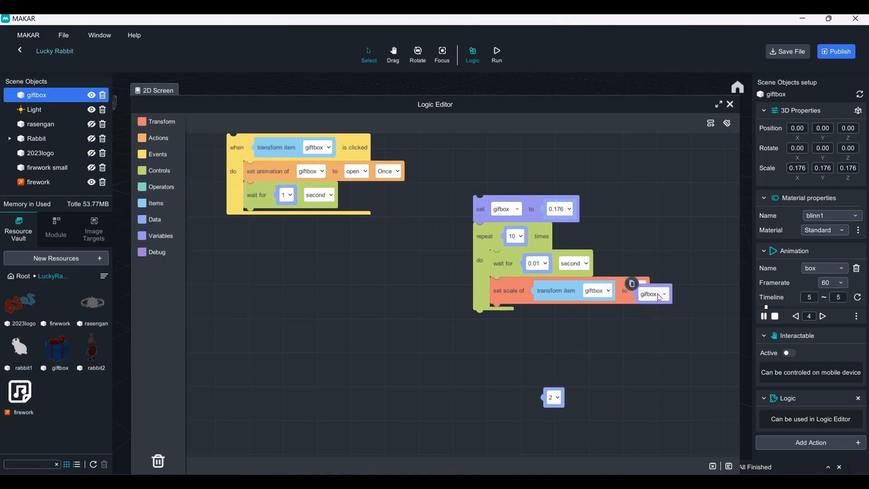
left_click_drag(553, 397, 168, 318)
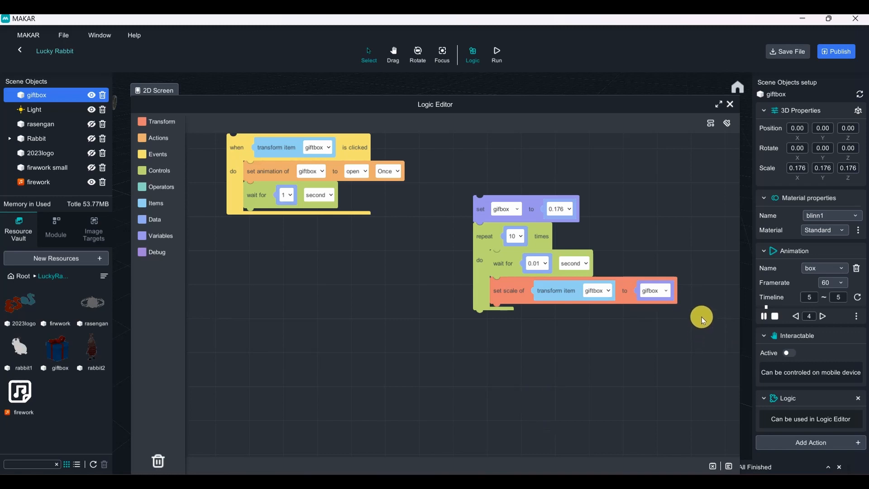
Step: Add a set gifbox block below the set scale block inside the repeat loop
left_click_drag(651, 364, 567, 338)
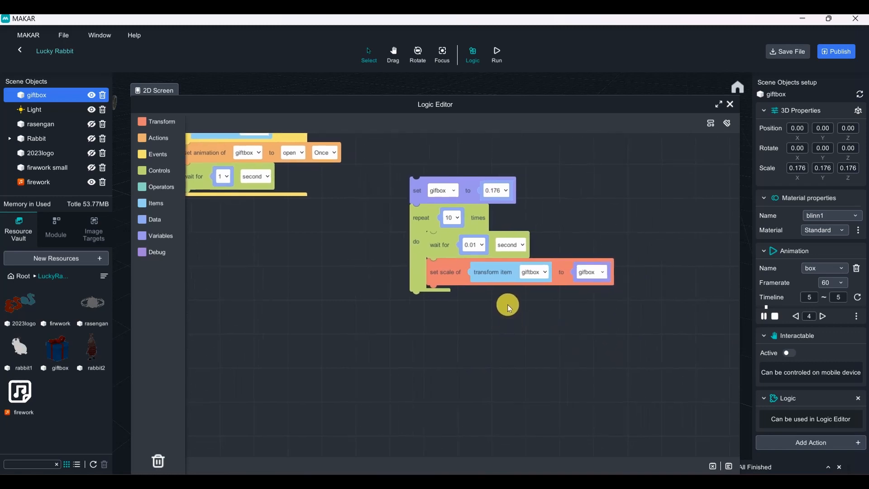
left_click(170, 186)
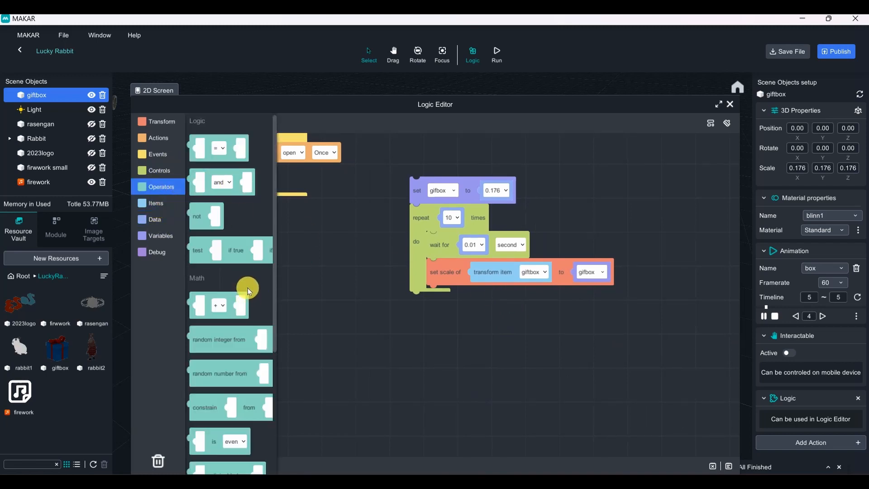
left_click(160, 235)
left_click_drag(210, 159, 457, 303)
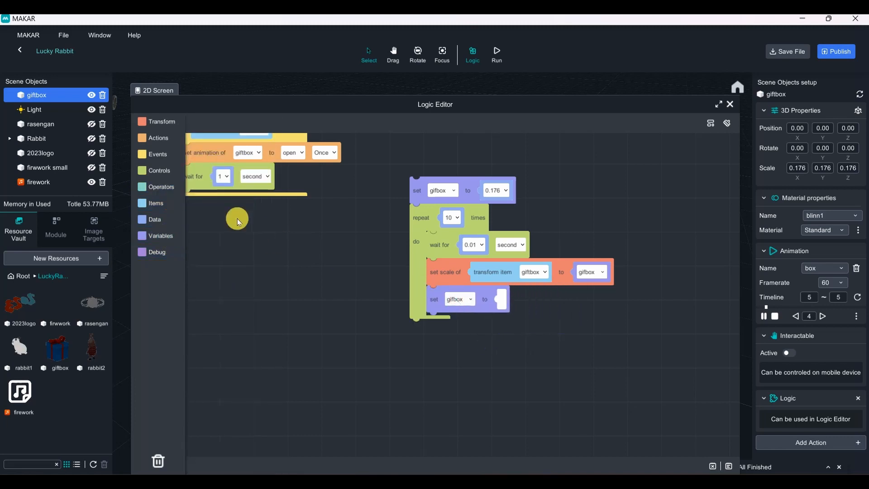
Step: Give the new set gifbox block a math operator that computes the gifbox variable minus 0.03
left_click(160, 187)
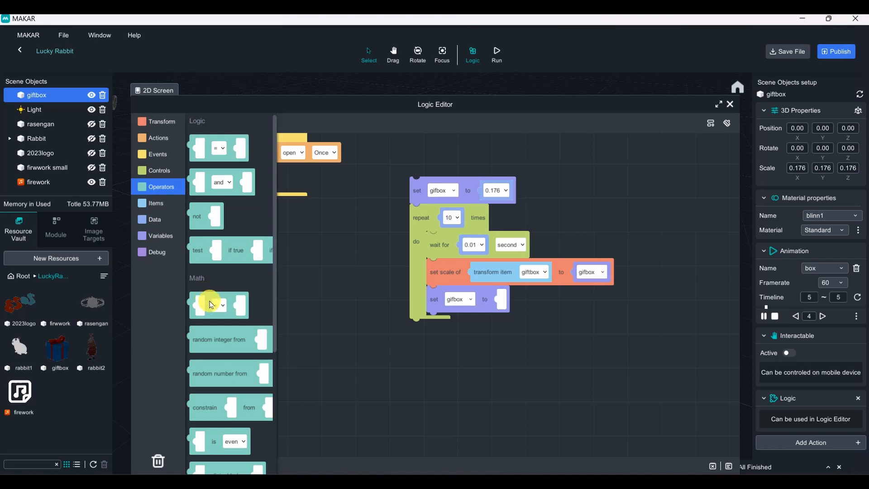
left_click_drag(211, 304, 521, 300)
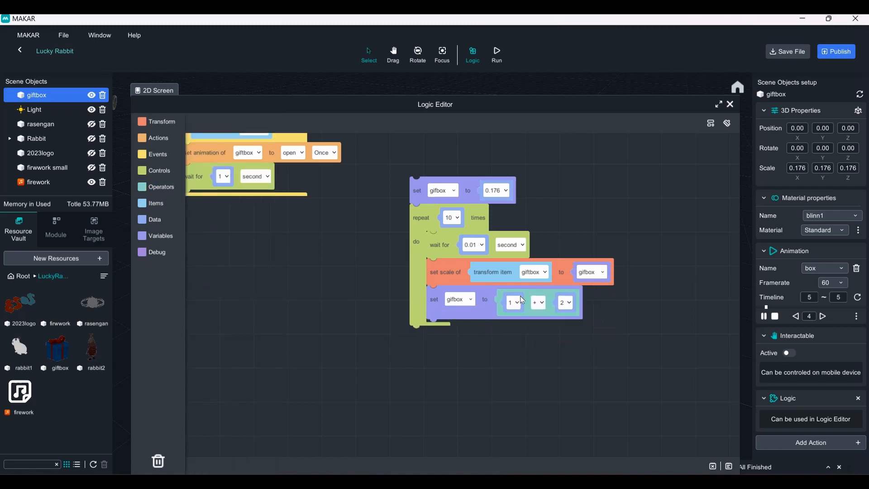
left_click(572, 261)
left_click_drag(589, 289, 165, 306)
left_click(556, 301)
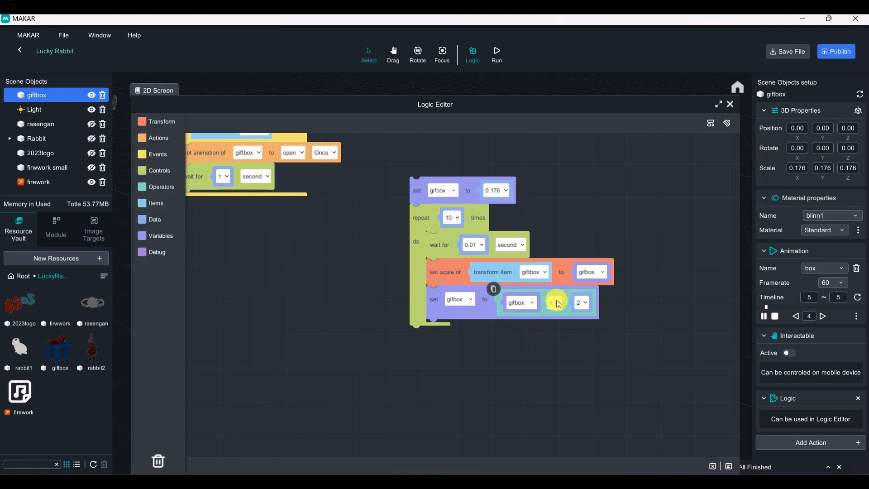
left_click(565, 334)
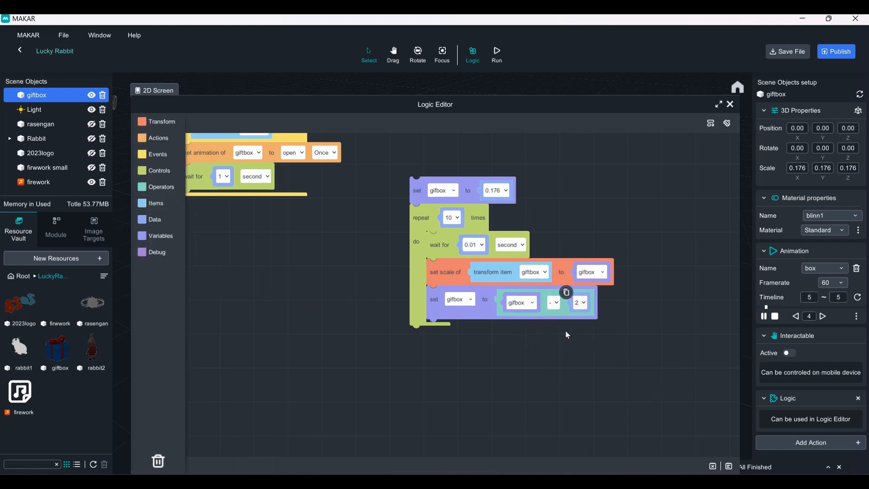
left_click(579, 303)
left_click(629, 389)
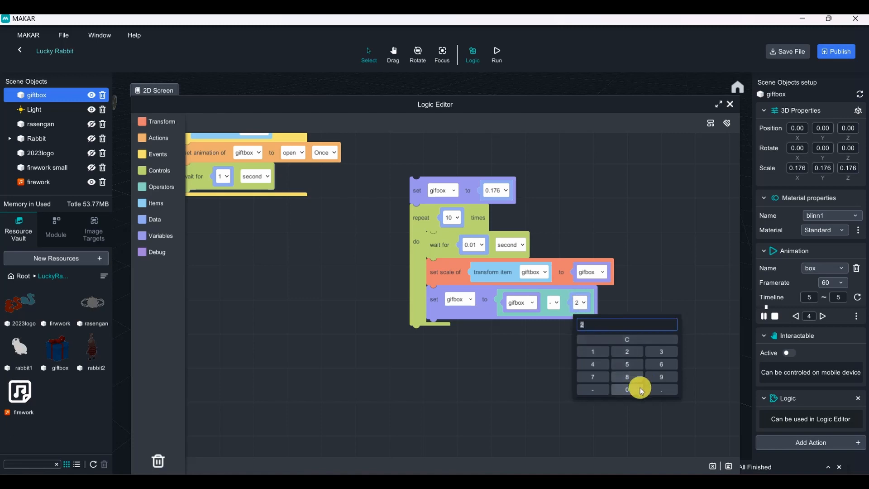
left_click(657, 391)
left_click(624, 389)
left_click(661, 352)
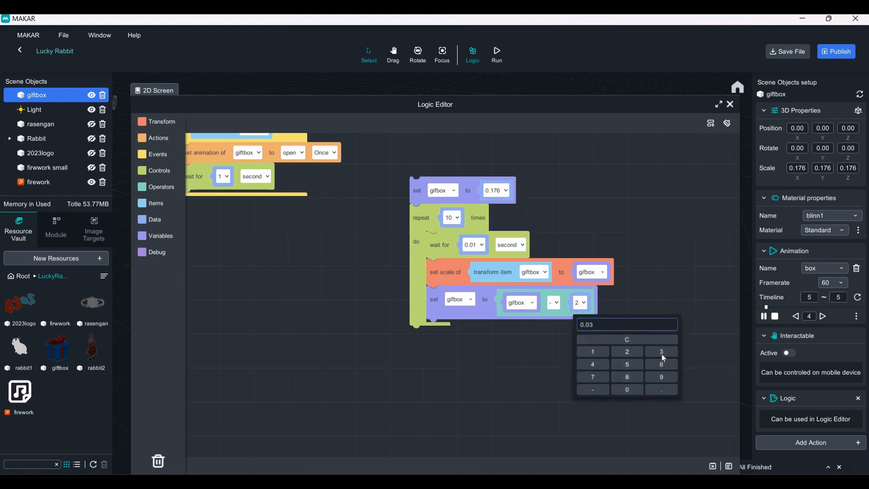
left_click(675, 291)
Step: Pull the set scale and set gifbox blocks out of the repeat loop, then reattach them below the wait block
left_click_drag(677, 291, 619, 304)
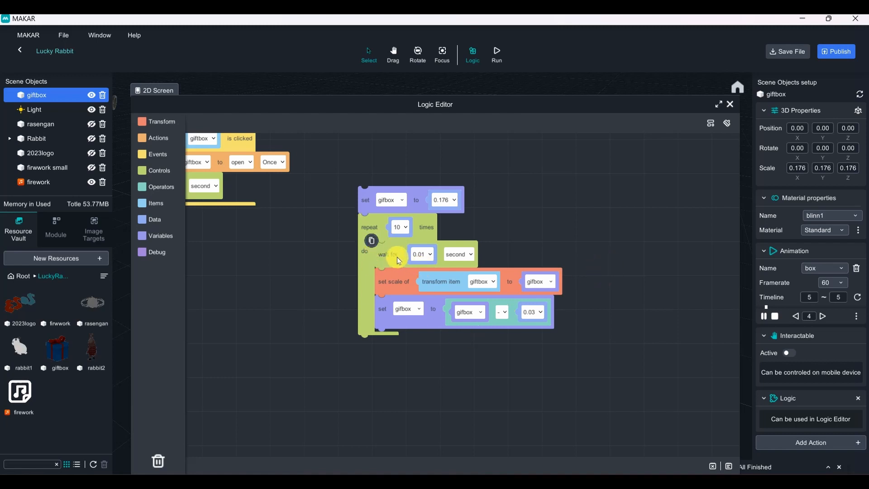
left_click_drag(395, 283, 547, 237)
left_click_drag(500, 308, 416, 334)
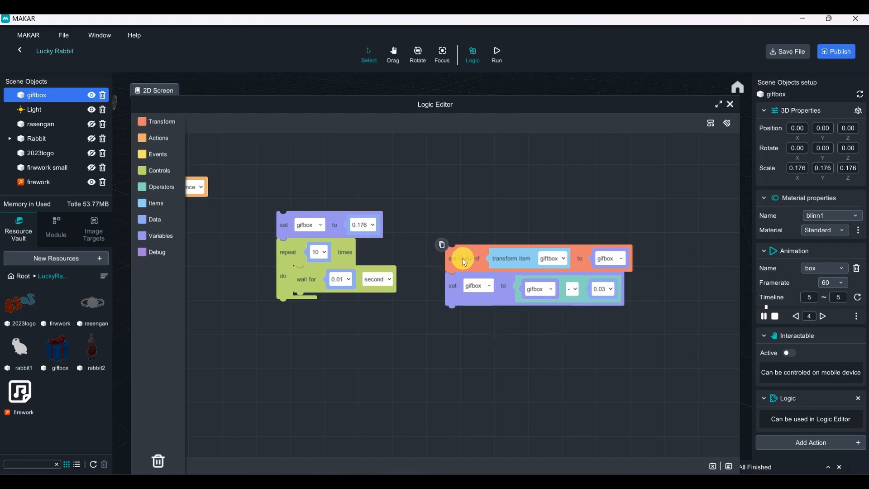
left_click_drag(463, 262, 316, 309)
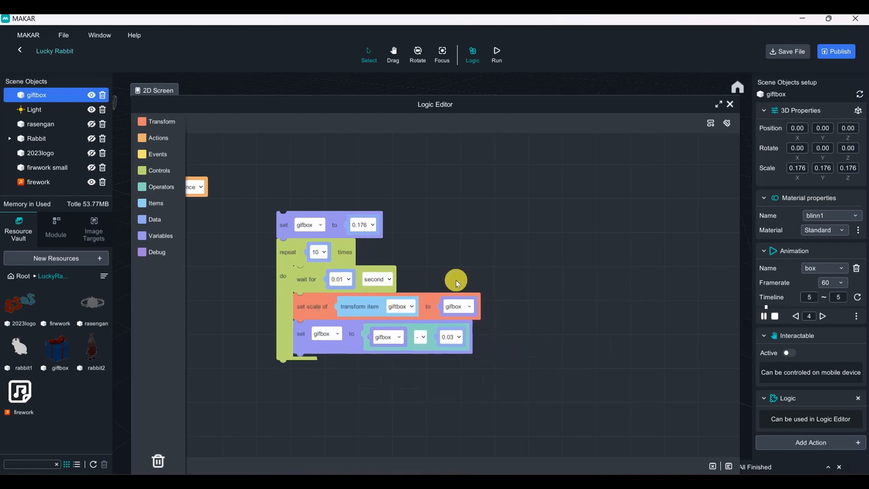
Step: Set the number subtracted from gifbox in the loop to 0.3
left_click(371, 226)
left_click(454, 340)
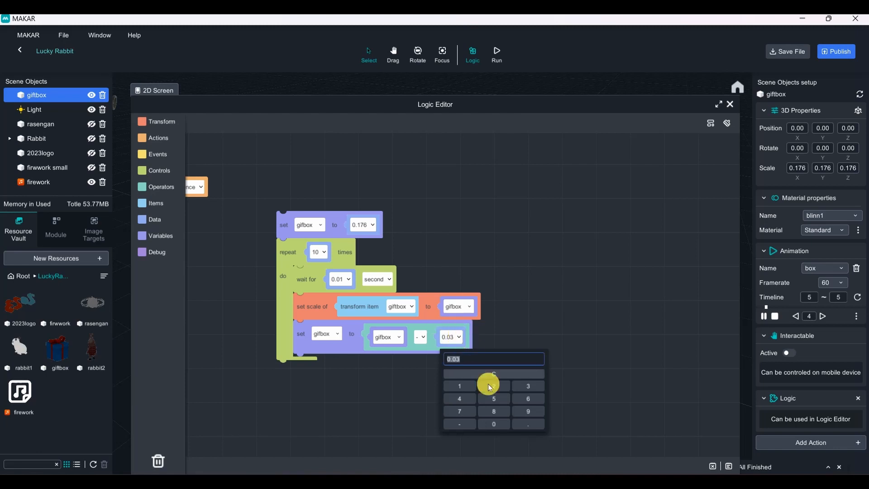
left_click(496, 425)
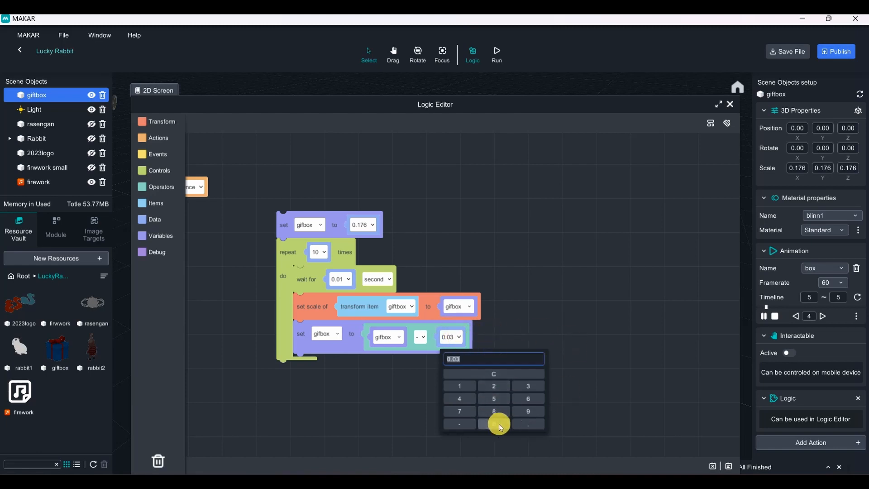
left_click(527, 424)
left_click(516, 385)
left_click(568, 304)
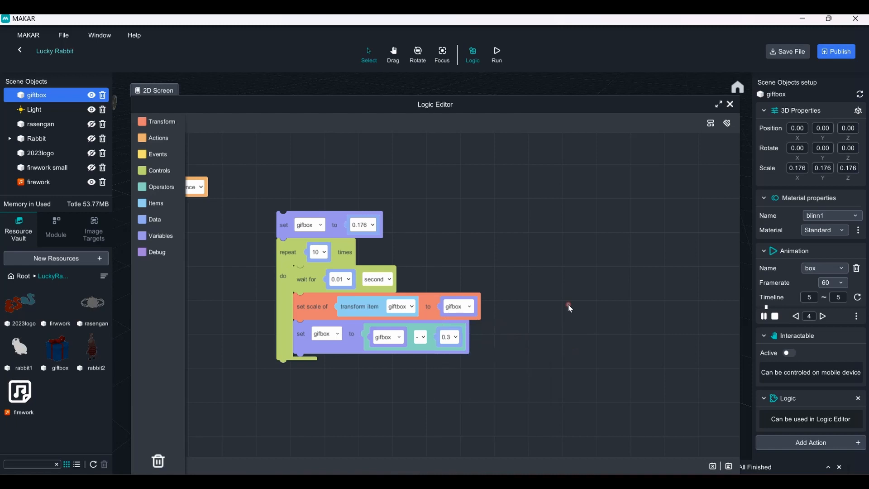
Step: Enter 0.05 as the number subtracted from gifbox in the loop
left_click(455, 351)
left_click(455, 337)
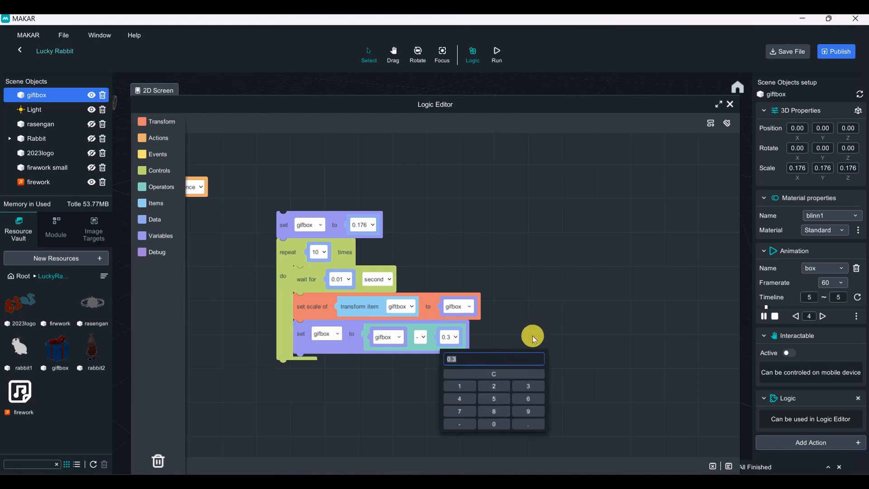
left_click(501, 428)
left_click(526, 425)
left_click(500, 426)
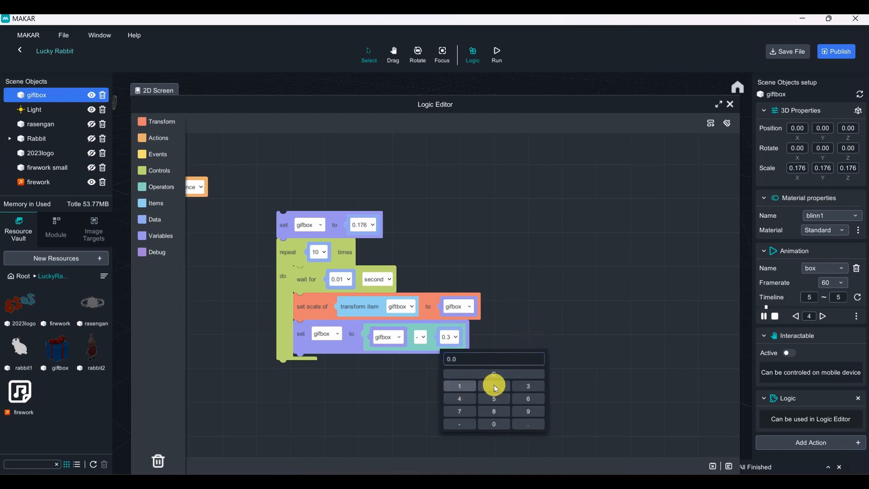
left_click(503, 397)
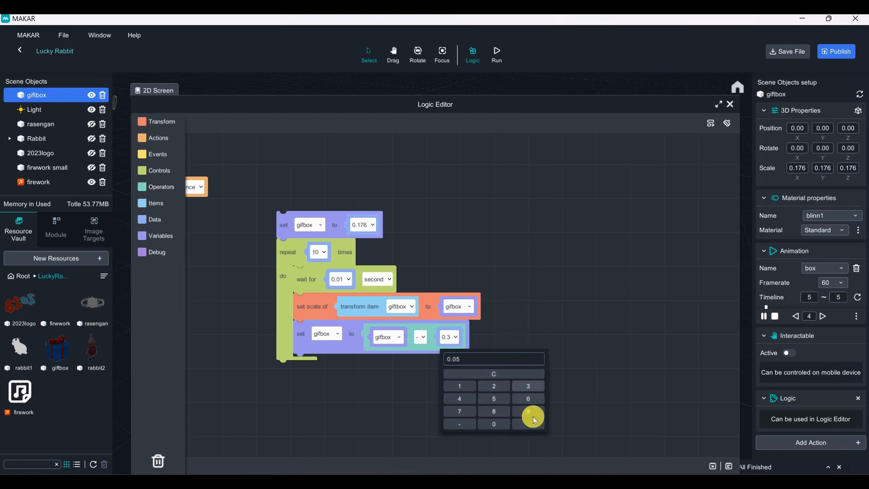
Step: Set the amount subtracted from the gifbox variable inside the repeat loop to 0.08
left_click(513, 374)
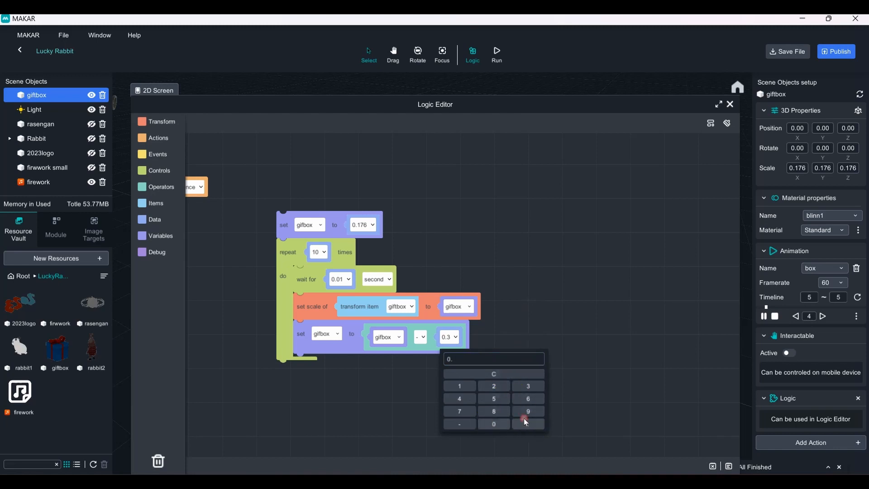
left_click(572, 337)
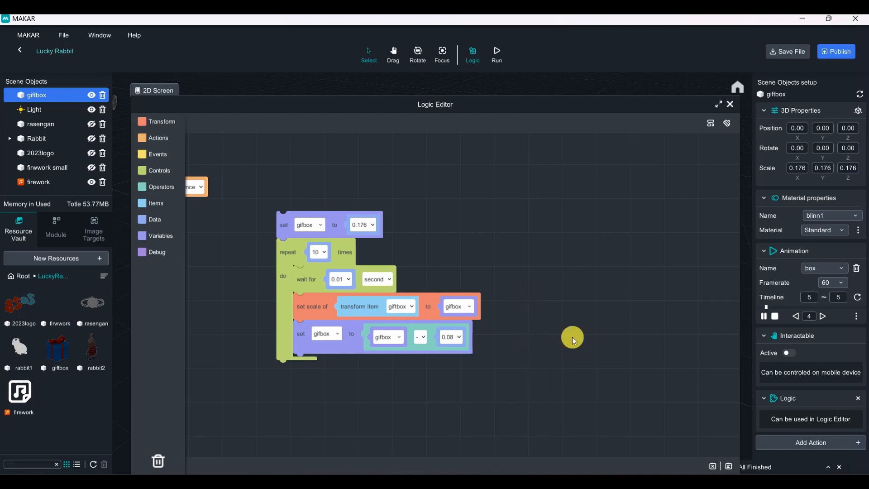
left_click_drag(557, 349, 584, 317)
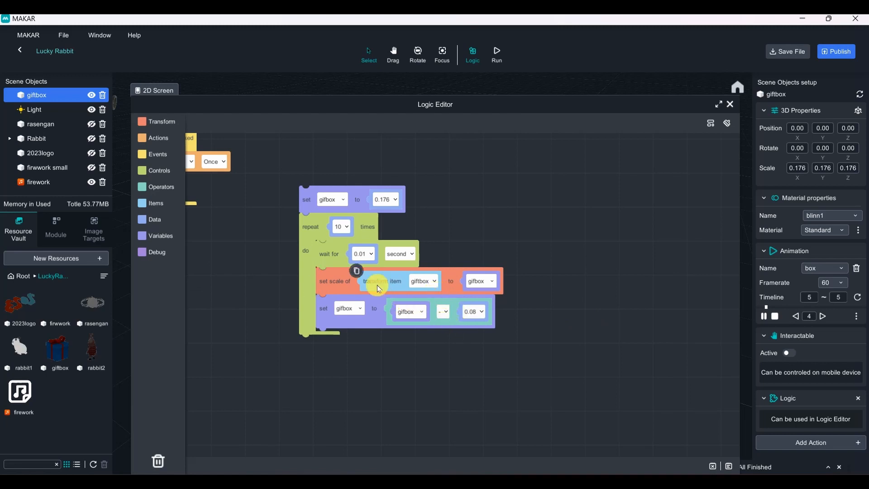
Step: Duplicate the giftbox set scale block, remove the extra variable block copied with it, and attach the copy below the repeat loop
left_click(313, 267)
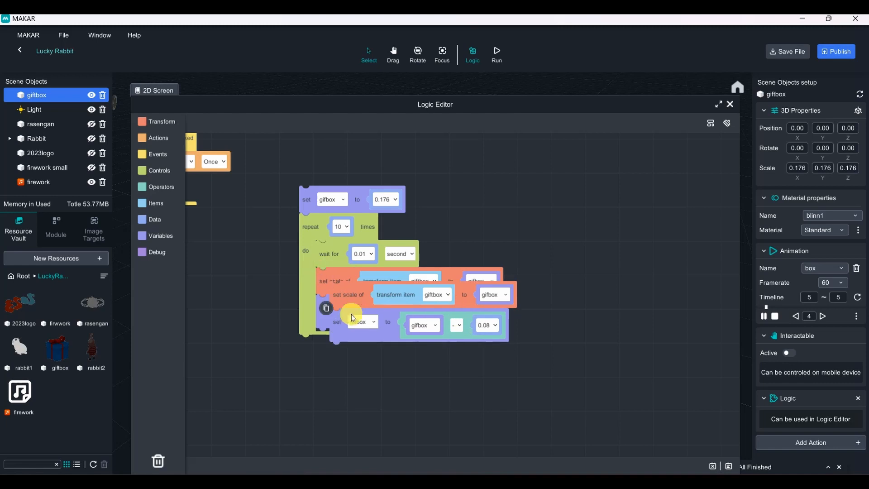
left_click_drag(350, 312, 172, 321)
left_click_drag(335, 298, 302, 355)
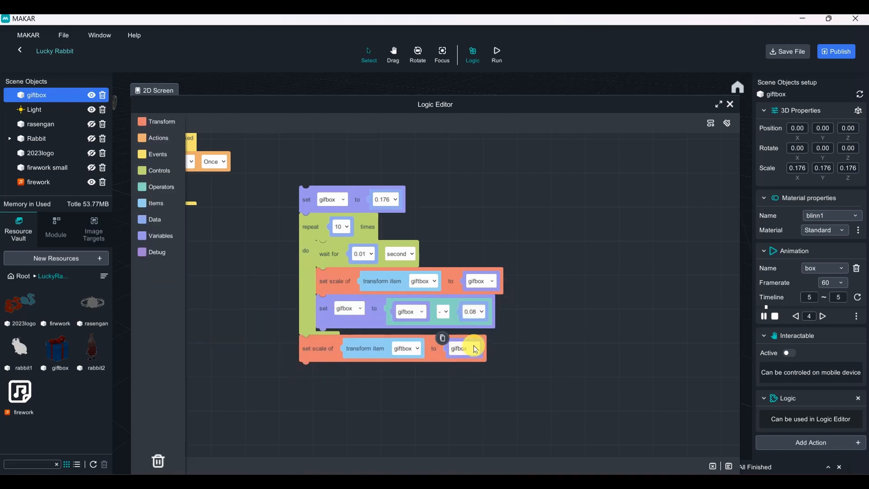
Step: Replace the gifbox variable in the set scale block below the loop with a number value of 0
left_click_drag(480, 346, 180, 298)
left_click(156, 223)
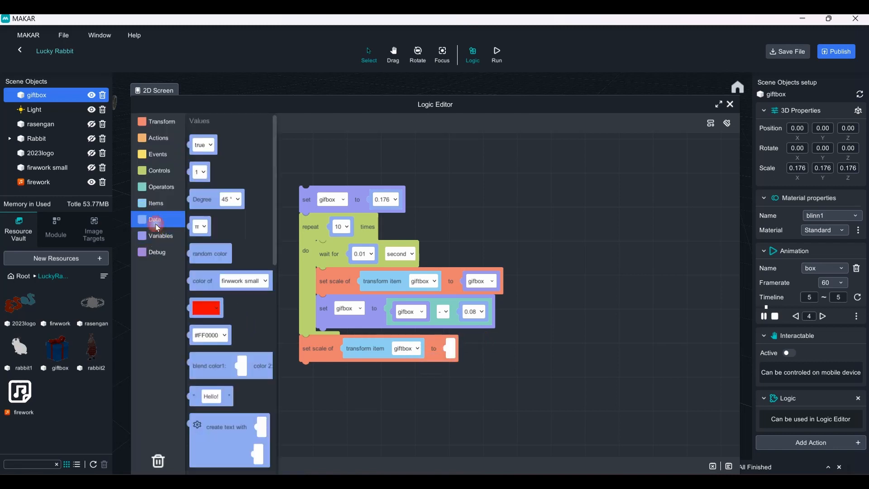
left_click_drag(205, 204, 466, 355)
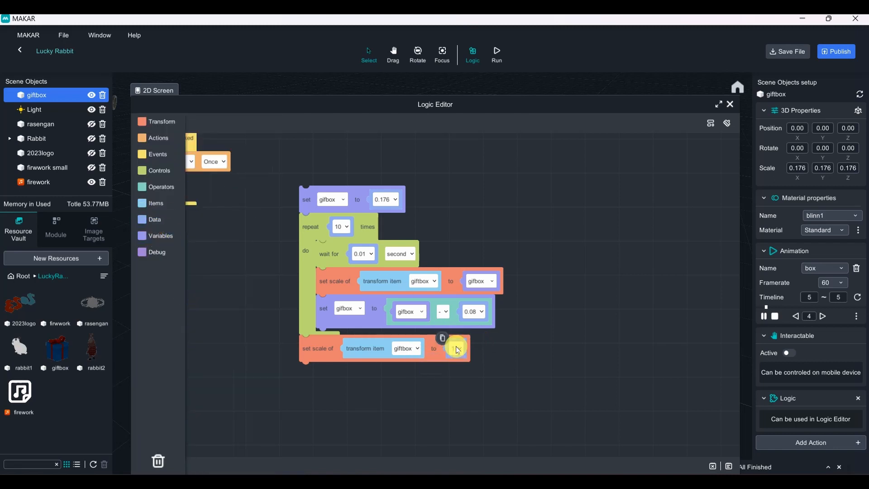
left_click(457, 350)
left_click(506, 432)
left_click(568, 349)
left_click_drag(586, 318, 678, 345)
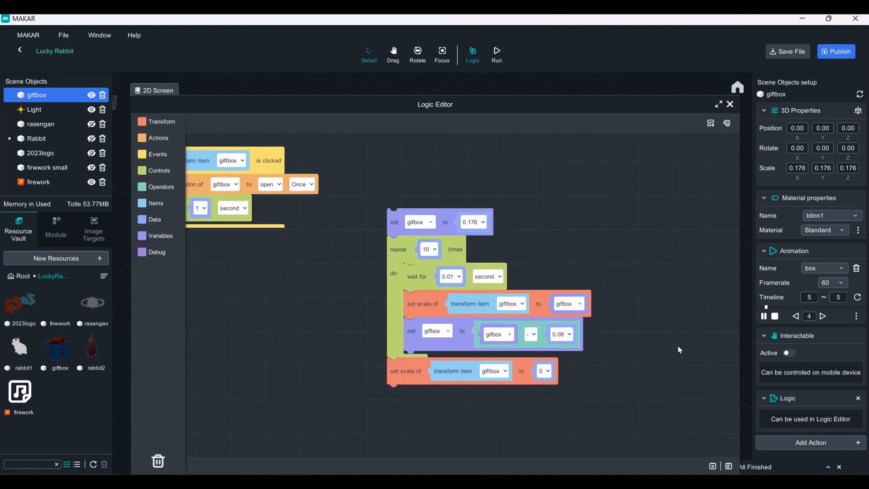
left_click_drag(661, 286, 662, 310)
left_click_drag(606, 261, 656, 195)
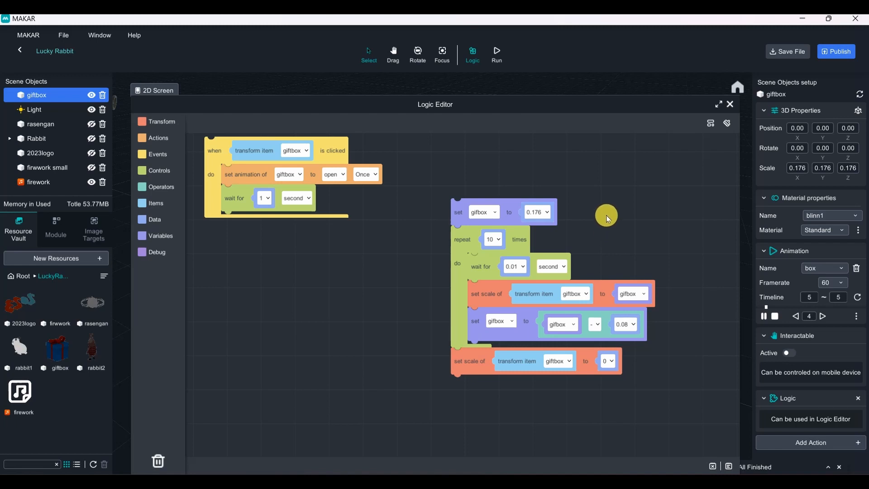
left_click_drag(626, 207, 594, 218)
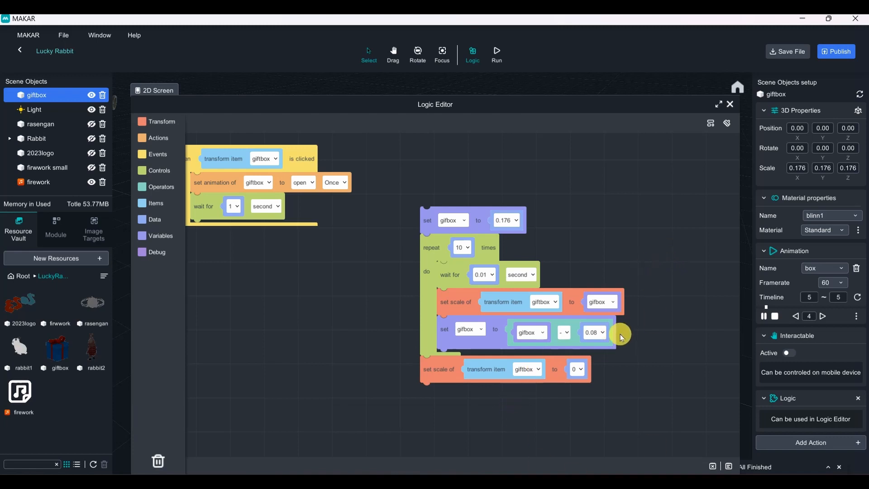
Step: Switch to the reference video 幸運兔.mp4 in PotPlayer and review the part around 12 seconds where the gift box opens
left_click(389, 481)
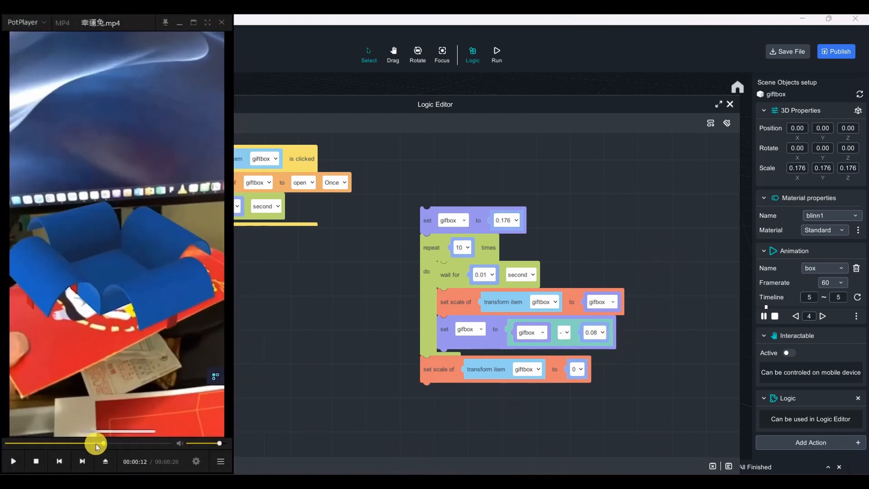
left_click(96, 443)
key("space")
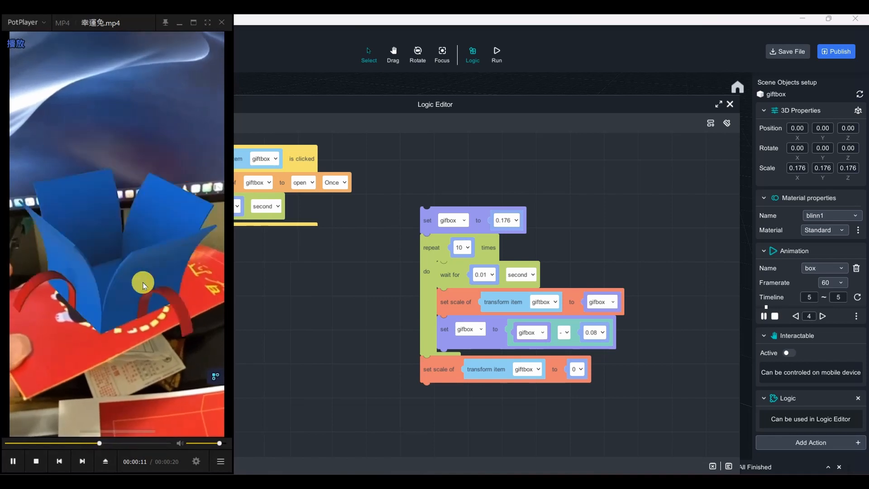
left_click(127, 231)
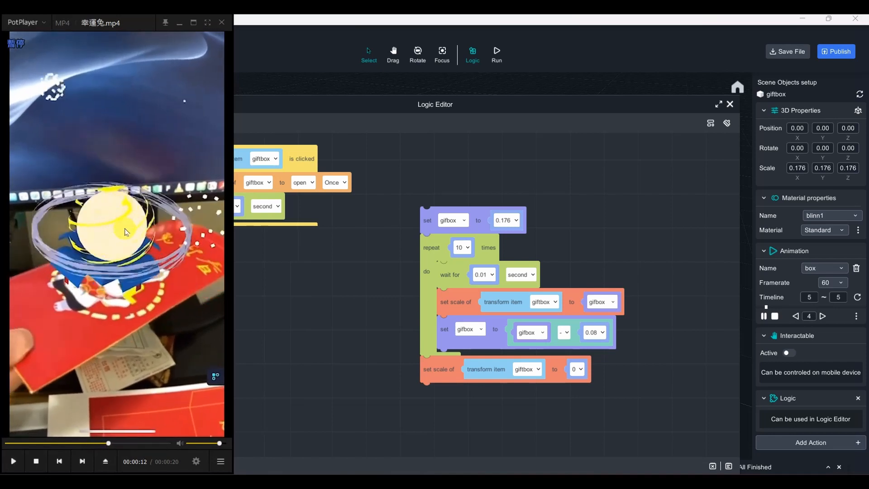
left_click(317, 255)
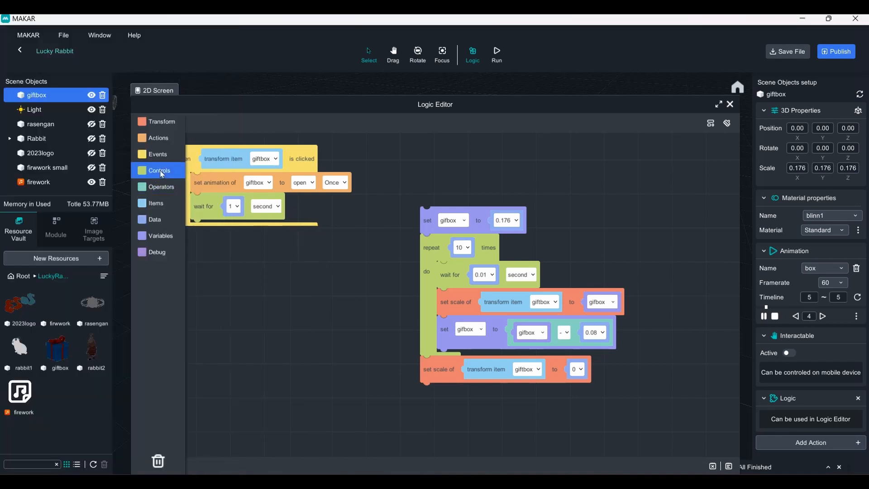
Step: Add a run parallel control block to an empty area of the logic workspace below the giftbox scaling blocks
left_click(159, 170)
scroll(212, 245, "down", 5)
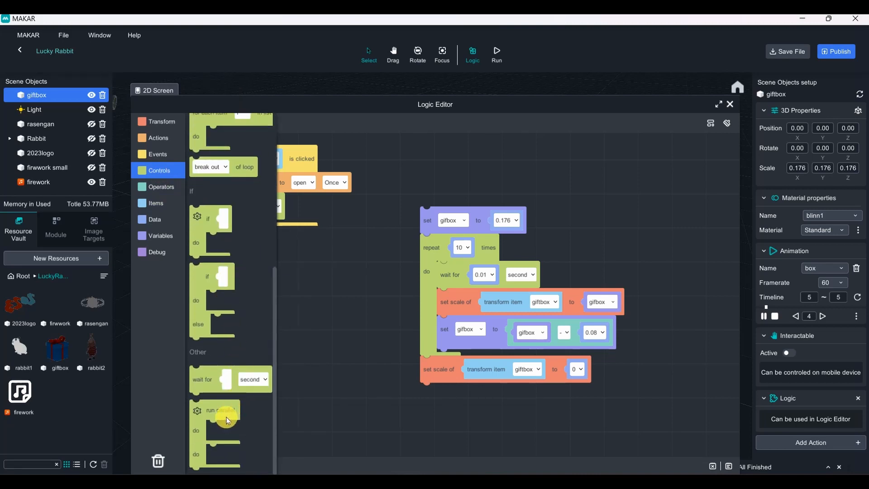
left_click_drag(228, 415, 324, 335)
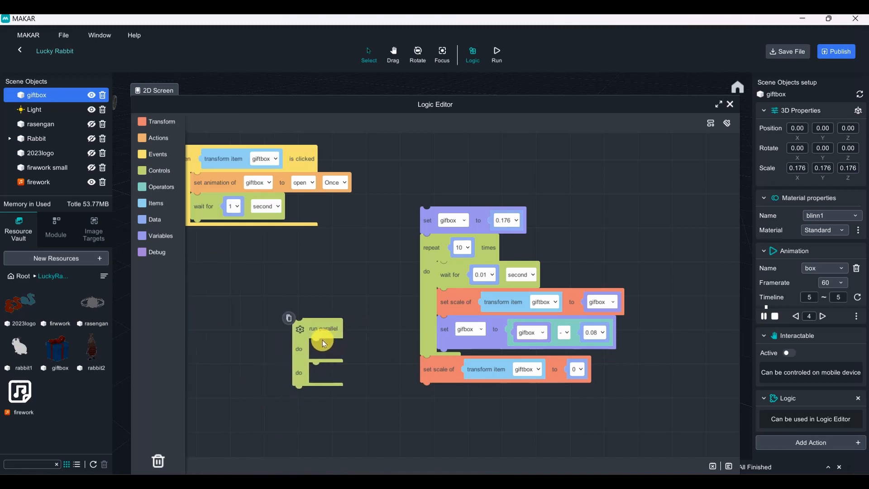
left_click_drag(321, 335, 294, 352)
middle_click_drag(294, 350, 294, 259)
left_click_drag(294, 259, 361, 372)
middle_click_drag(454, 352, 428, 284)
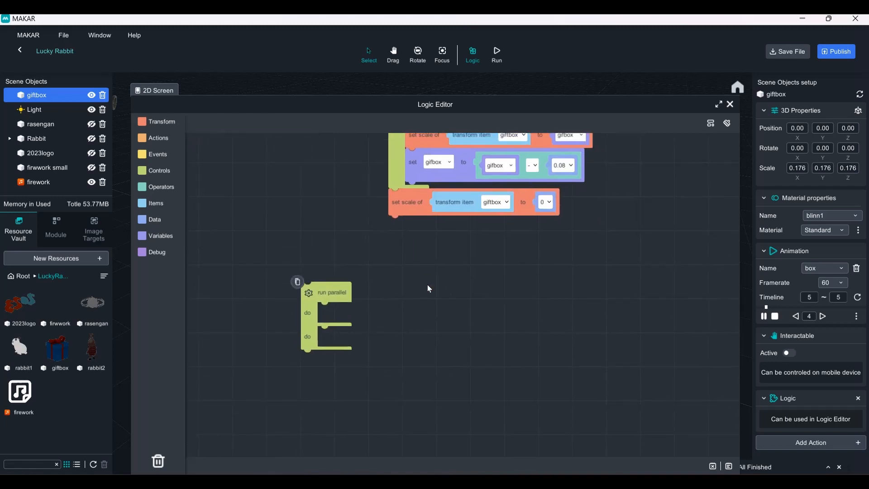
left_click_drag(343, 291, 390, 279)
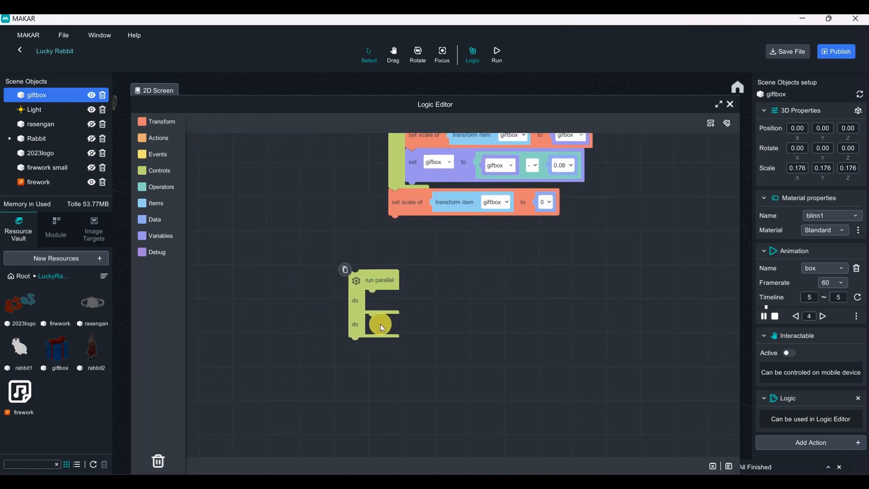
key("ctrl+2")
left_click_drag(371, 299, 435, 299, "shift")
left_click_drag(375, 324, 440, 330, "ctrl")
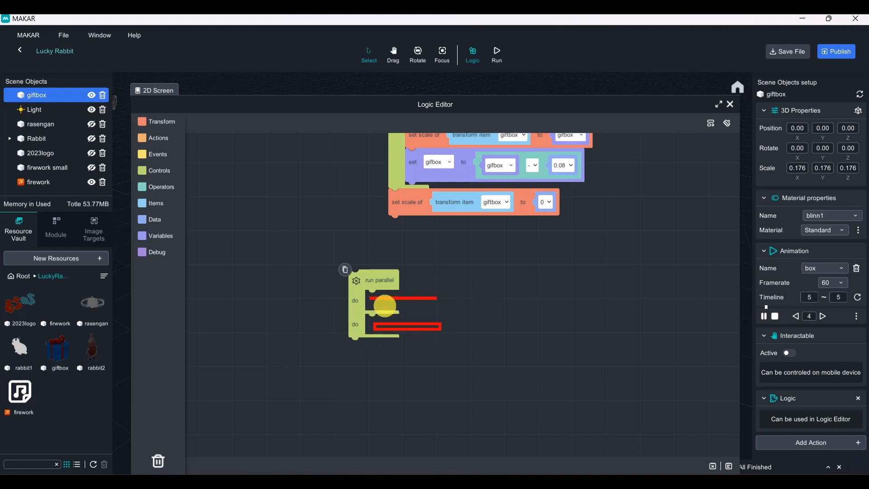
key("Escape")
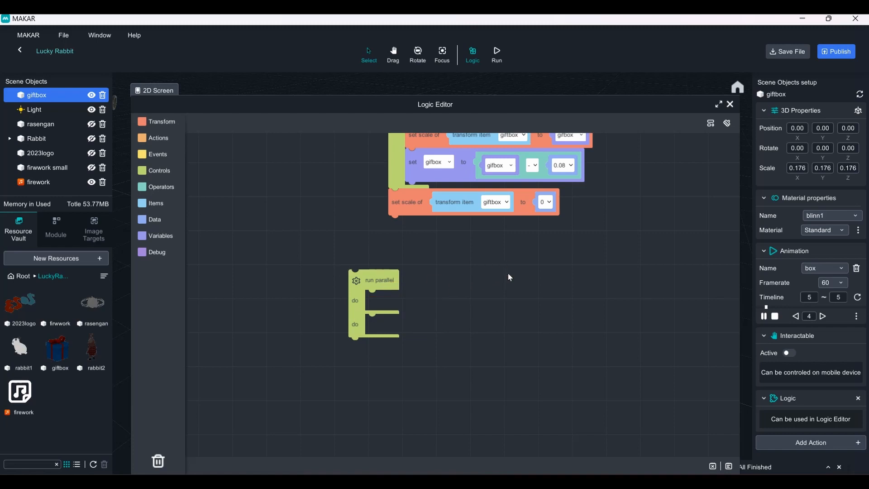
Step: Move the run parallel block beside the giftbox scaling blocks and set its task count to 3
mouse_move(394, 280)
middle_mouse_down()
mouse_move(343, 265)
mouse_move(535, 387)
mouse_move(520, 354)
middle_mouse_up()
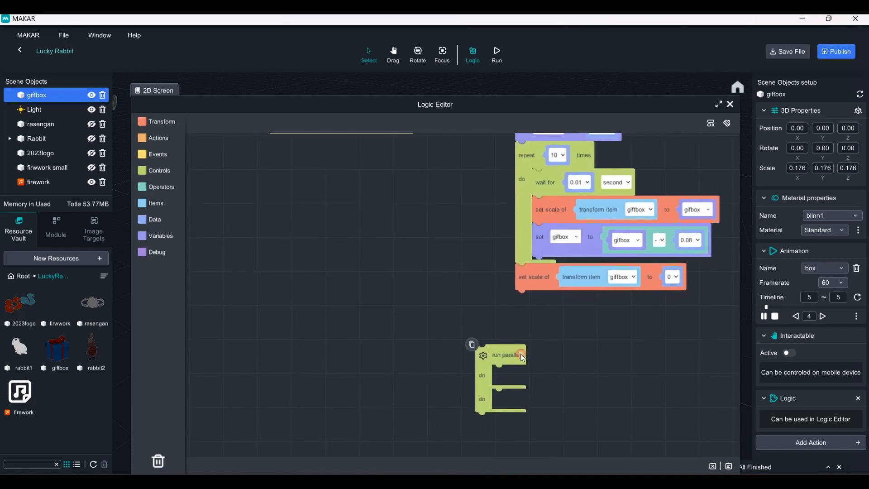
left_click_drag(490, 372, 428, 292)
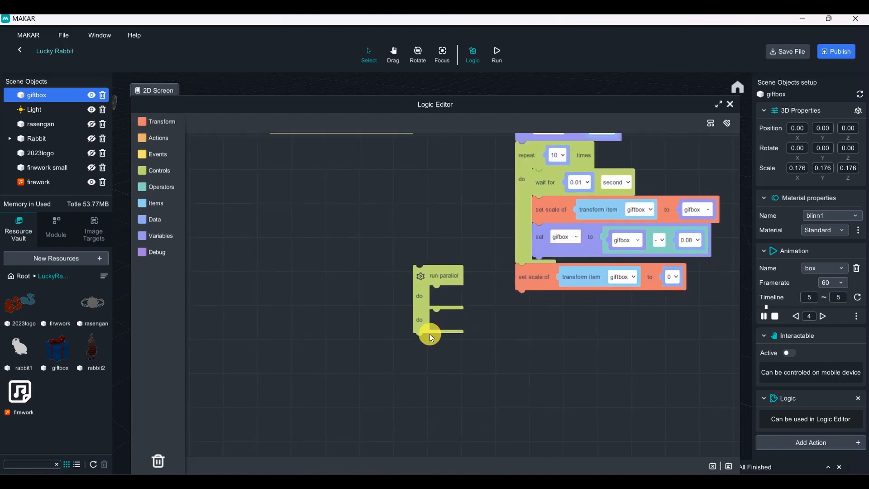
left_click(390, 483)
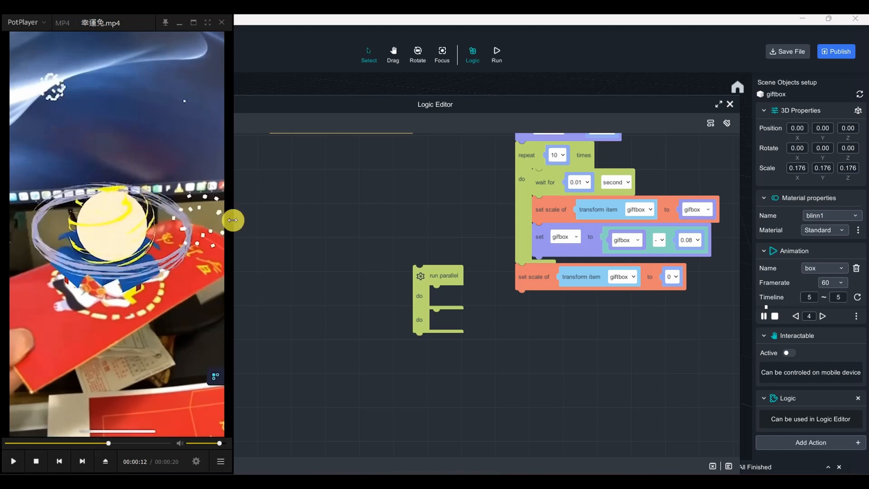
left_click_drag(450, 277, 448, 301)
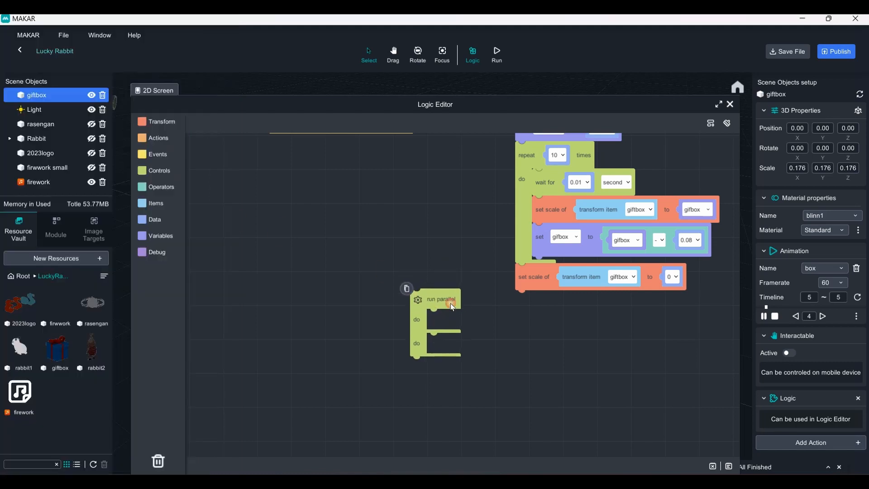
left_click(416, 299)
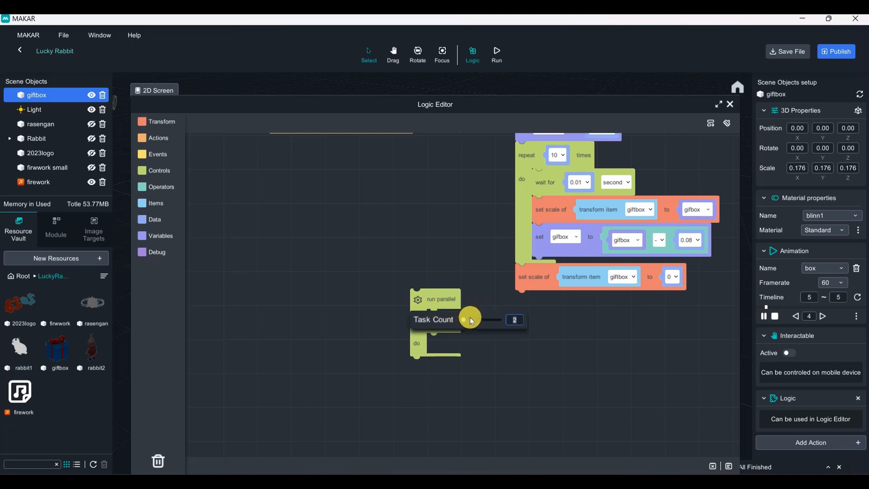
left_click(518, 320)
type("3")
left_click(585, 347)
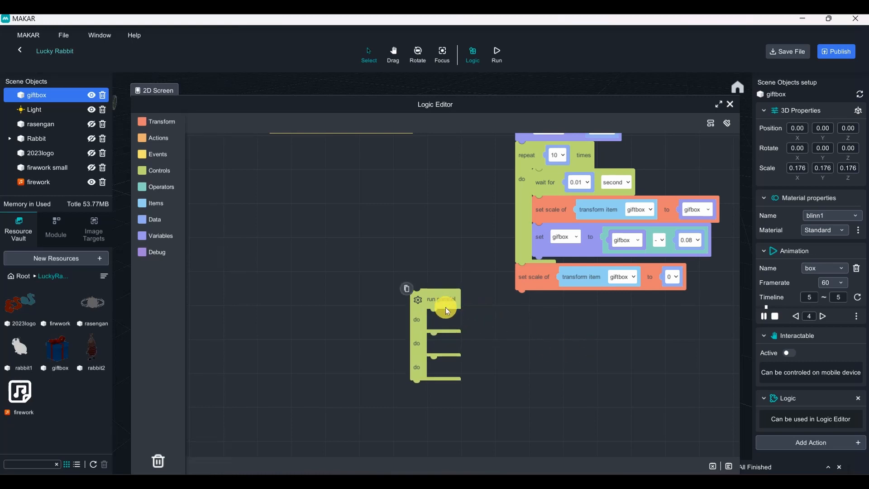
Step: Nest the whole giftbox shrinking sequence inside the first branch of the run parallel block
left_click_drag(446, 307, 432, 319)
left_click_drag(454, 267, 450, 295)
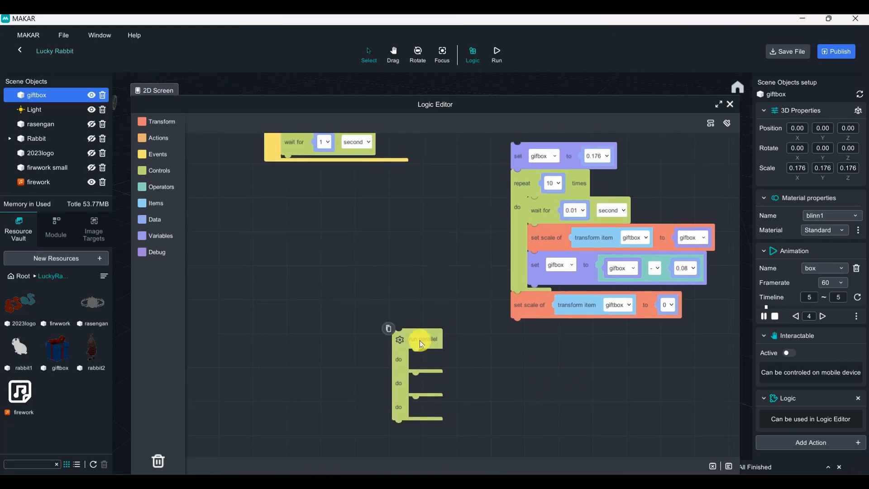
mouse_move(477, 221)
left_mouse_down()
mouse_move(471, 229)
mouse_move(474, 195)
mouse_move(477, 232)
left_mouse_up()
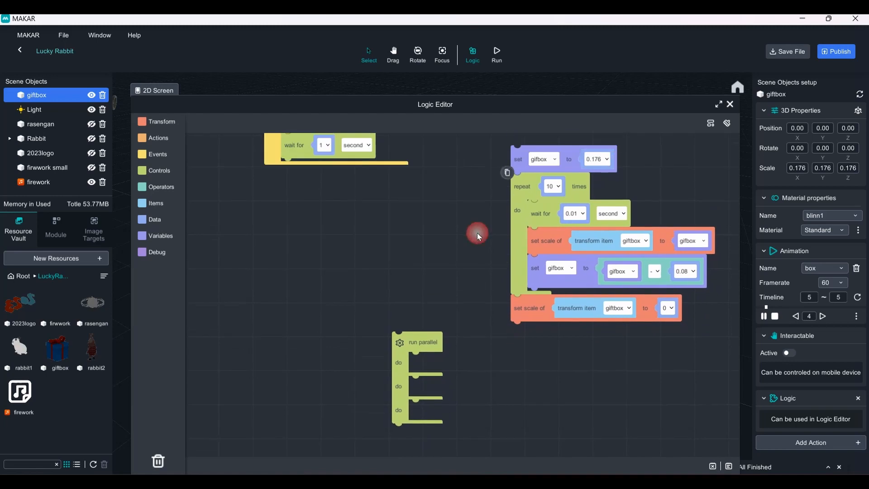
left_click(519, 159)
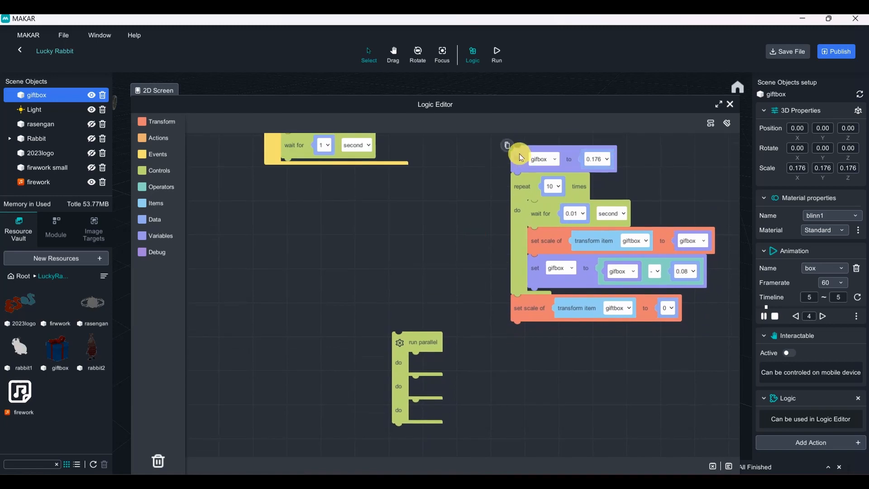
mouse_move(520, 159)
left_mouse_down()
mouse_move(416, 365)
mouse_move(462, 303)
mouse_move(530, 149)
left_mouse_up()
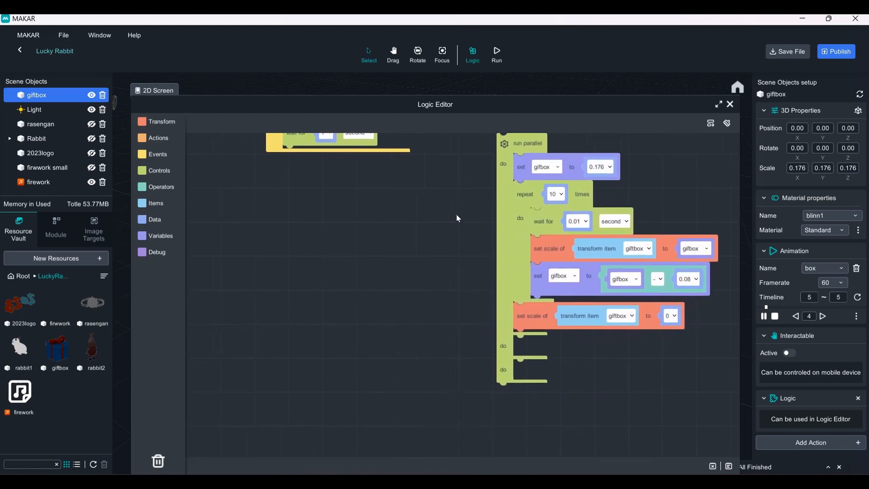
left_click_drag(452, 251, 448, 254)
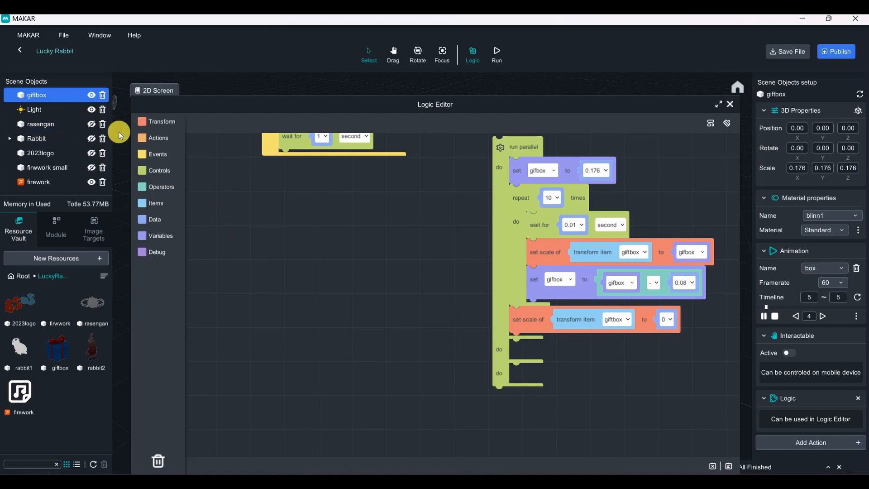
Step: Add a set visibility block for the transform item rasengan with the value true
left_click(161, 141)
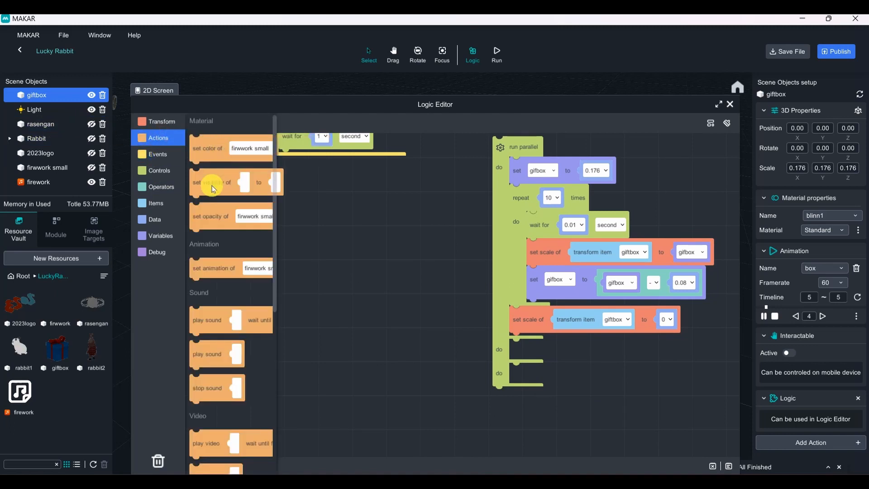
left_click_drag(208, 179, 551, 360)
left_click_drag(631, 353, 364, 280)
left_click(364, 280)
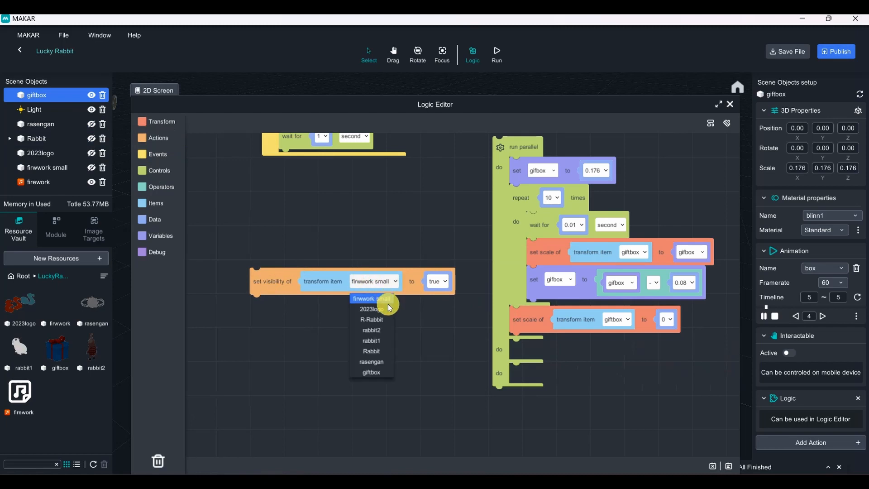
left_click(380, 359)
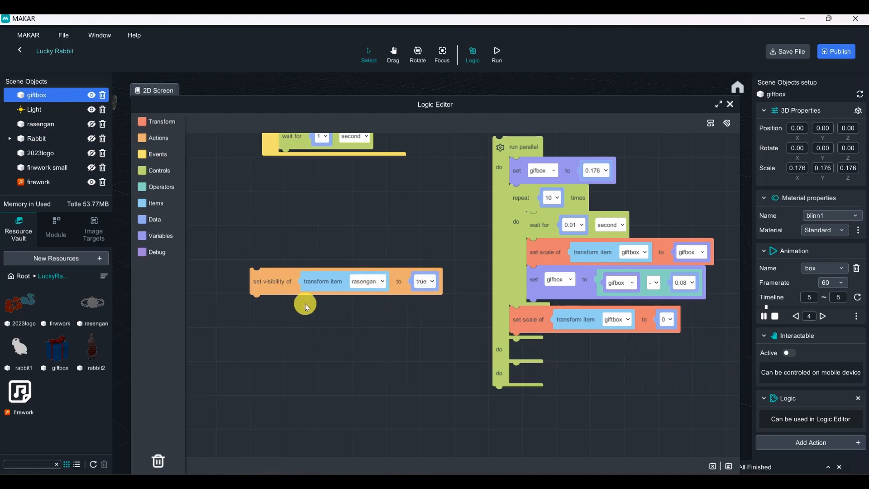
left_click_drag(338, 365, 332, 336)
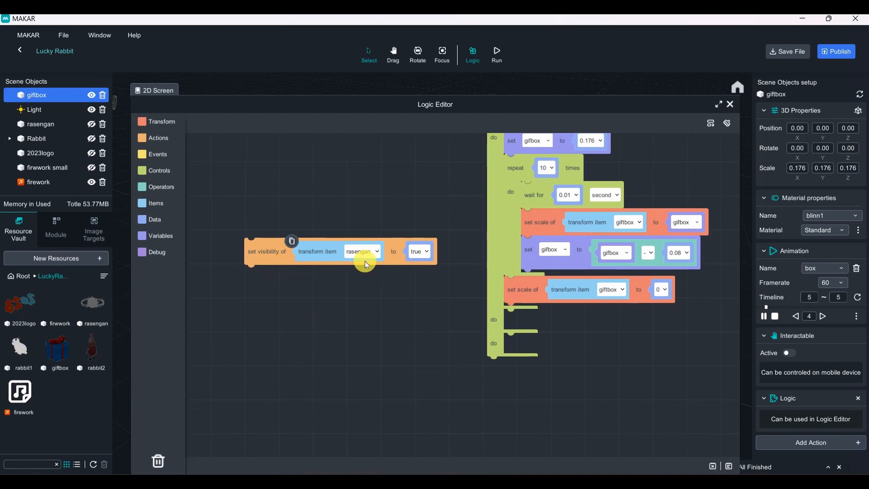
Step: Add a turn-clockwise block with a degree and a seconds value to the empty workspace below the set visibility block
left_click(159, 122)
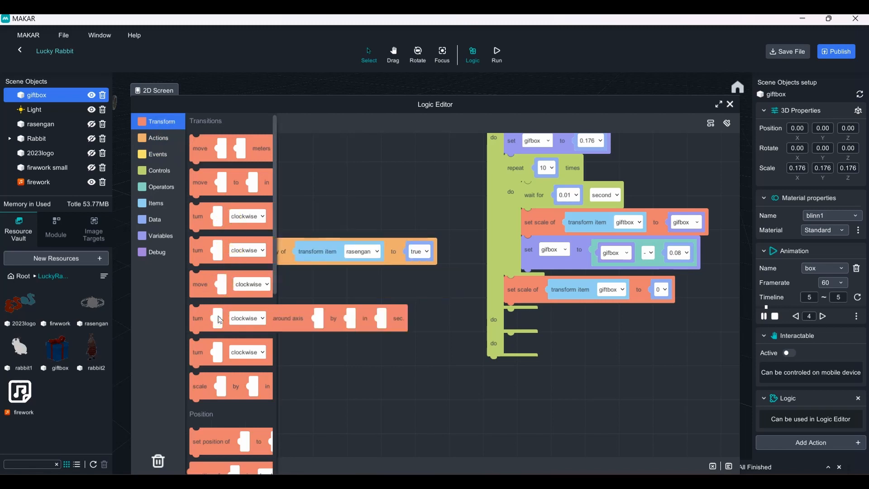
left_click_drag(213, 319, 163, 317)
left_click(161, 129)
left_click(237, 358)
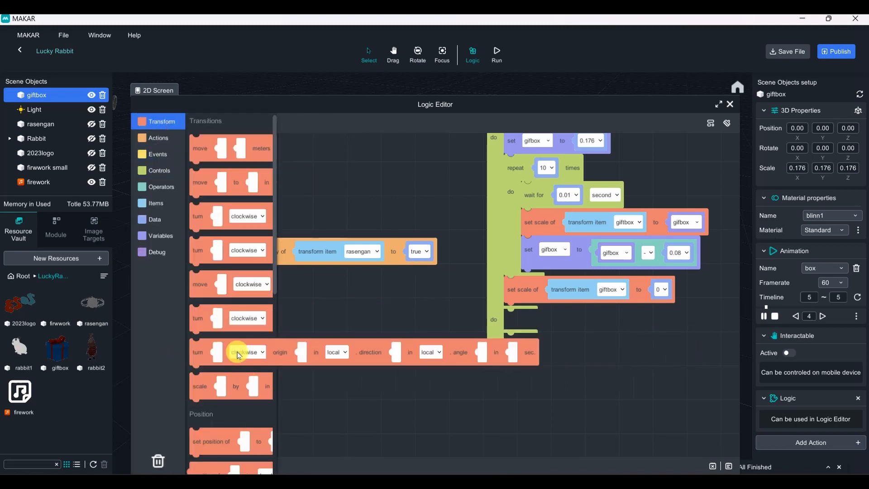
left_click(245, 380)
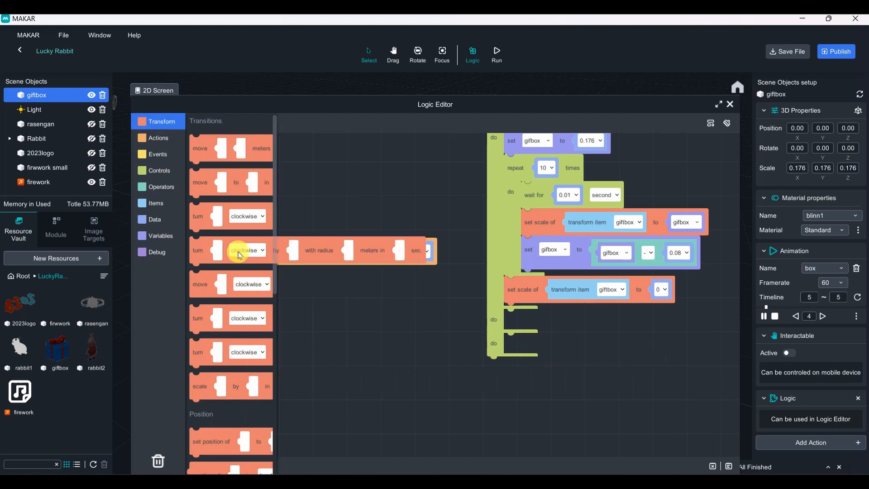
left_click_drag(243, 255, 177, 310)
left_click(156, 121)
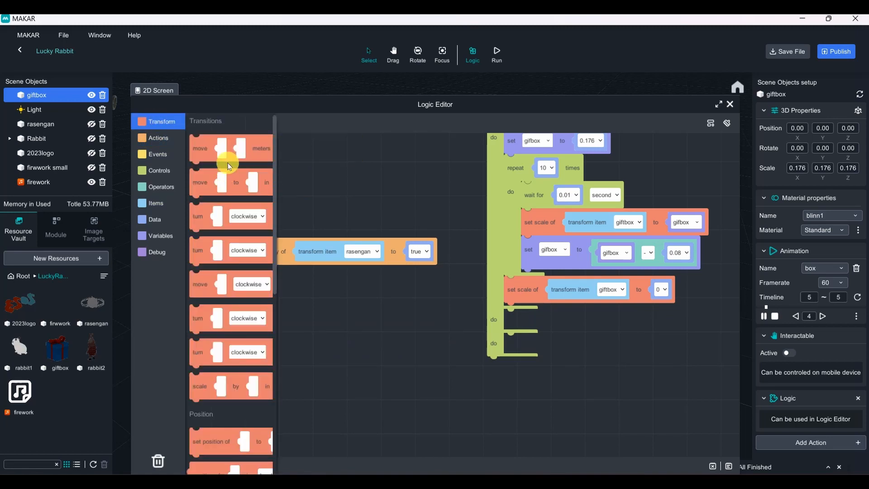
key("ctrl+z")
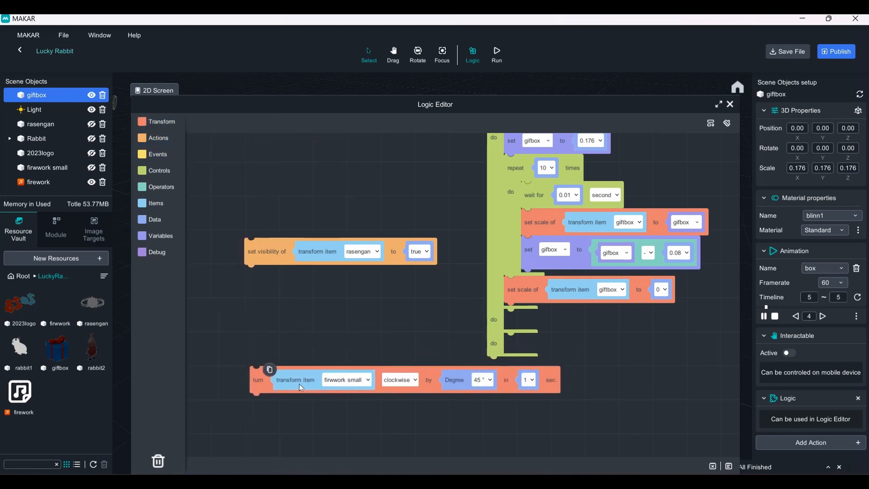
left_click(278, 397)
left_click(157, 146)
left_click(156, 121)
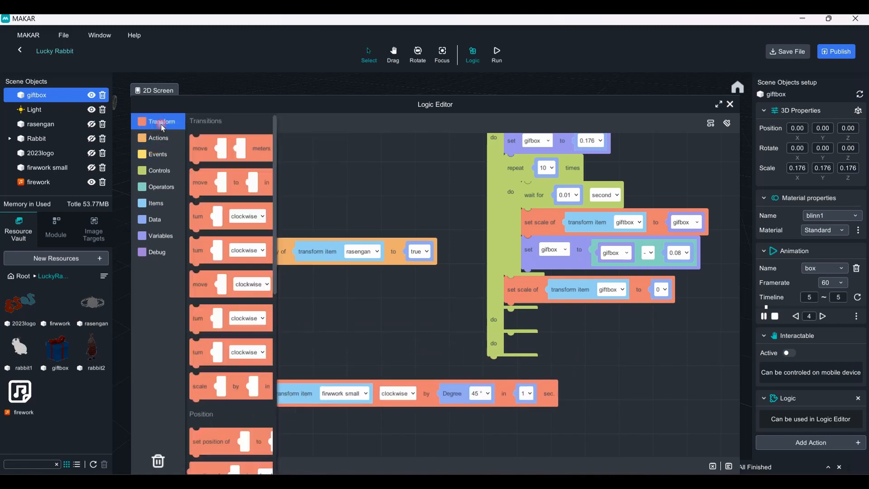
left_click_drag(217, 171, 219, 183)
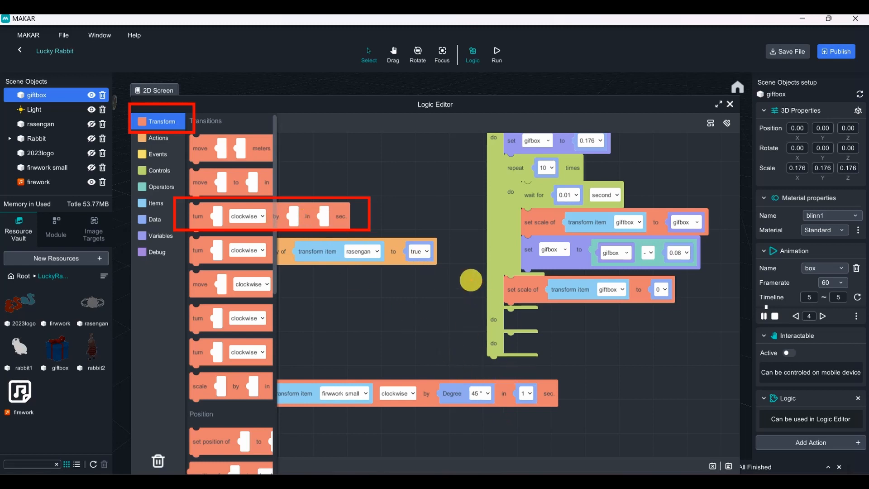
left_click(364, 327)
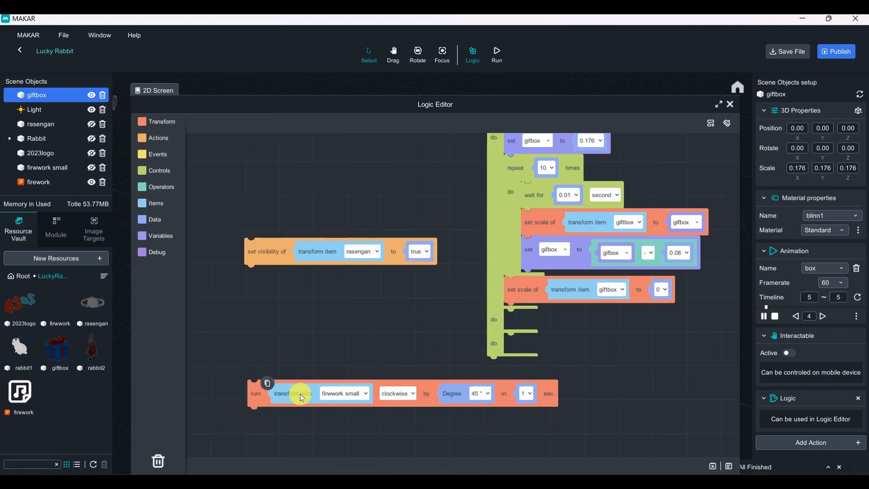
Step: Maximize the logic editor and set the turn block's transform item to rasengan
left_click(352, 394)
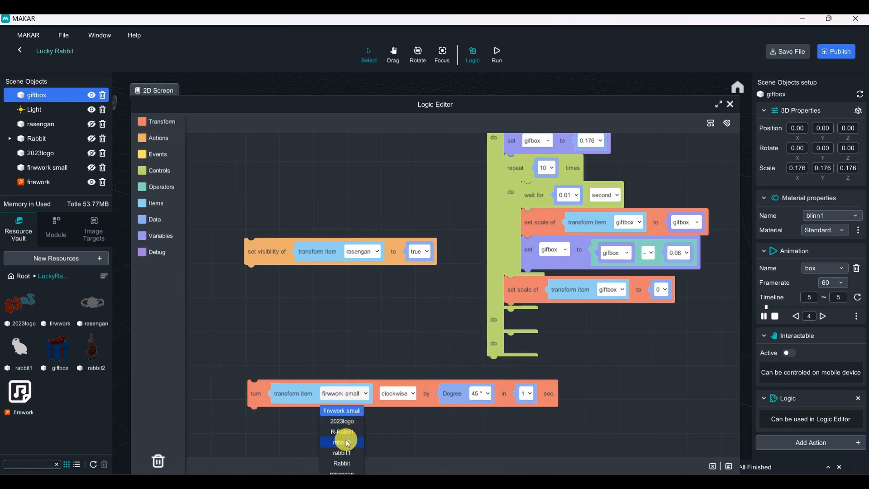
left_click(403, 217)
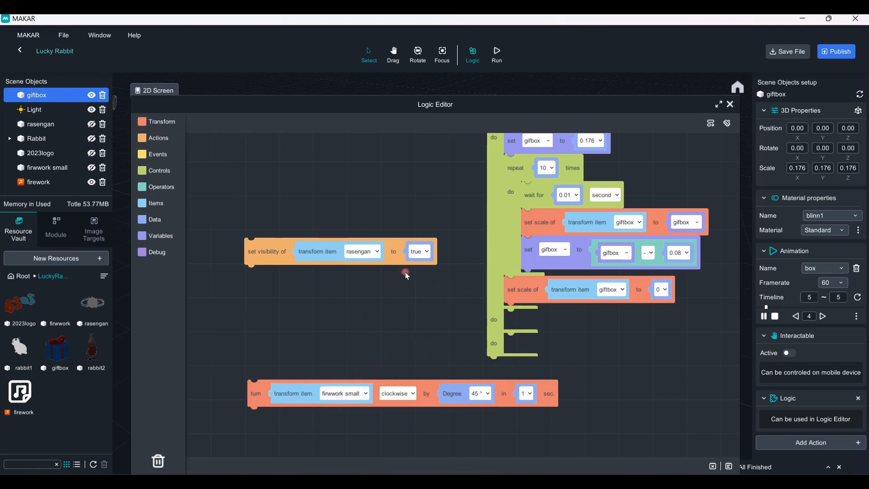
left_click(719, 104)
left_click_drag(280, 318, 291, 263)
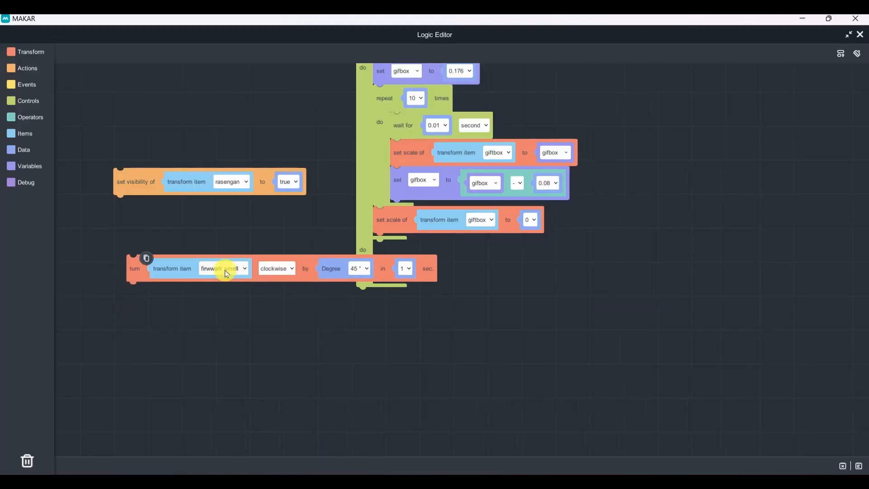
left_click(223, 268)
left_click(232, 349)
left_click(154, 277)
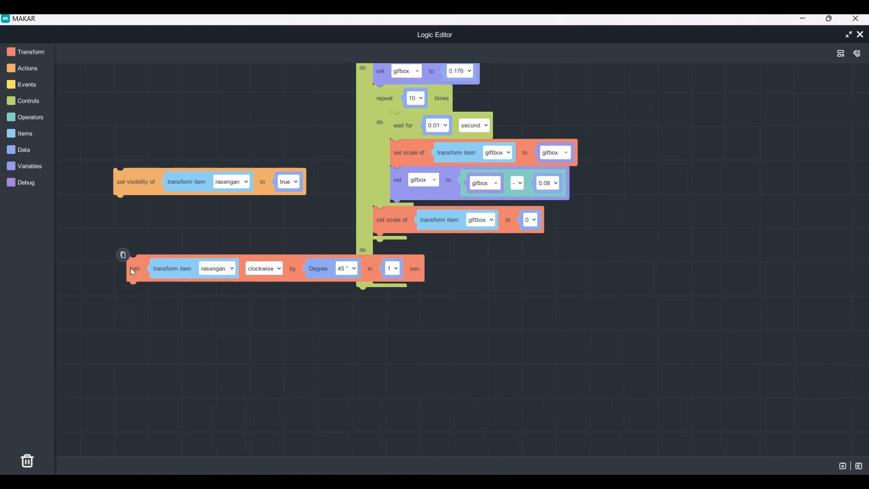
Step: Set the rasengan turn block's angle to 360 degrees and move the block clear of the run parallel block
left_click(334, 285)
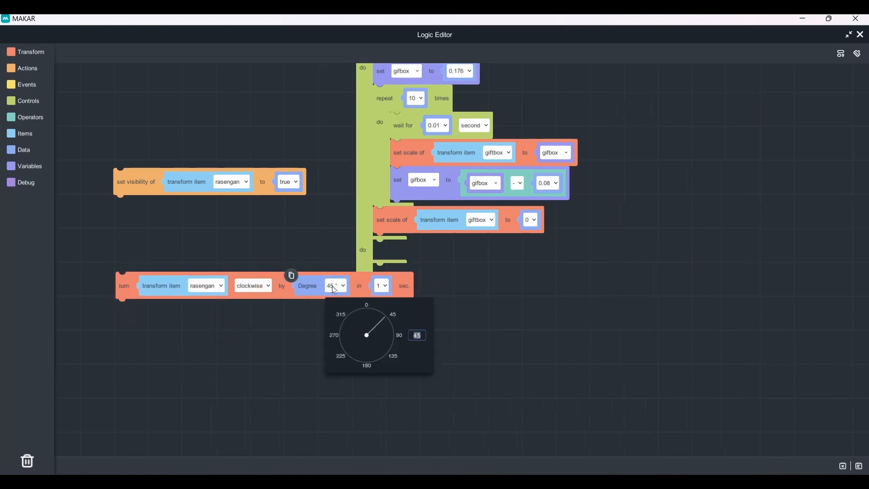
type("360")
left_click(383, 285)
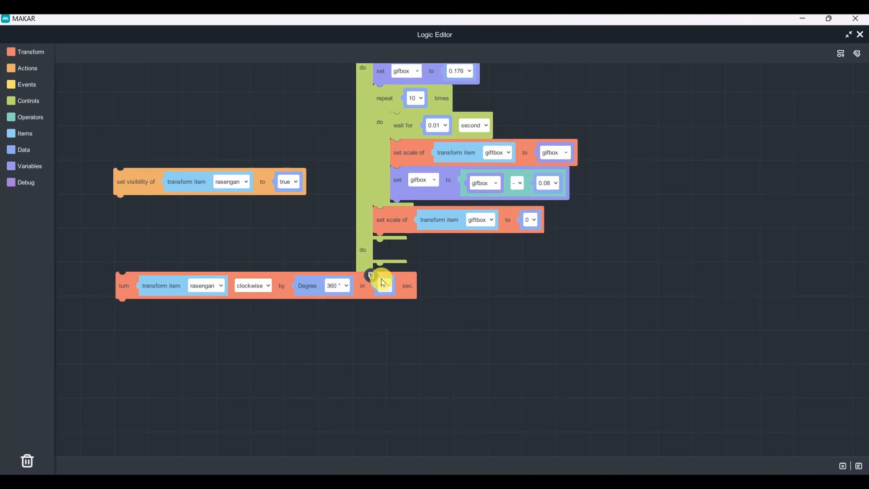
left_click(484, 283)
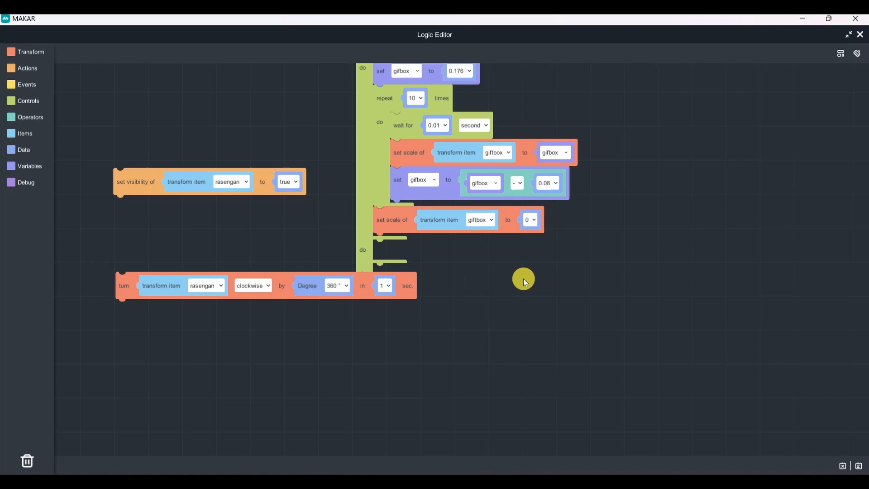
left_click_drag(126, 297, 132, 344)
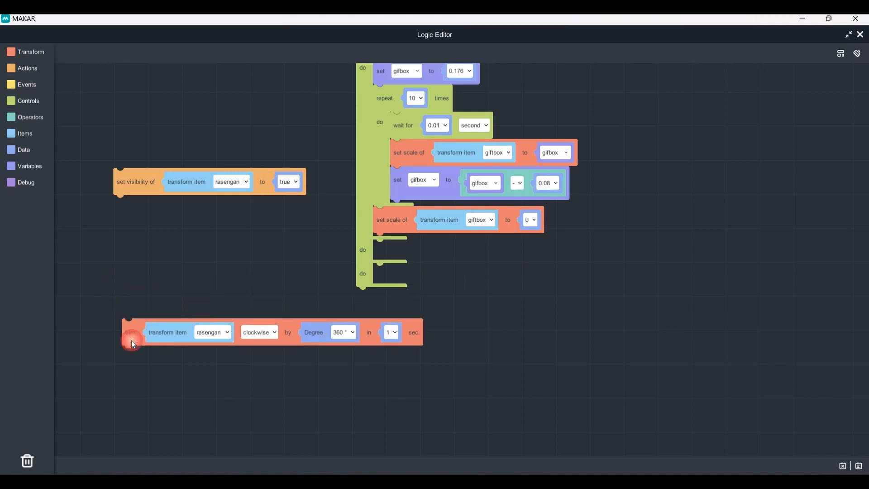
Step: Detach the giftbox shrinking sequence from the run parallel block, duplicate it and move the copy below the original
left_click_drag(502, 356, 615, 312)
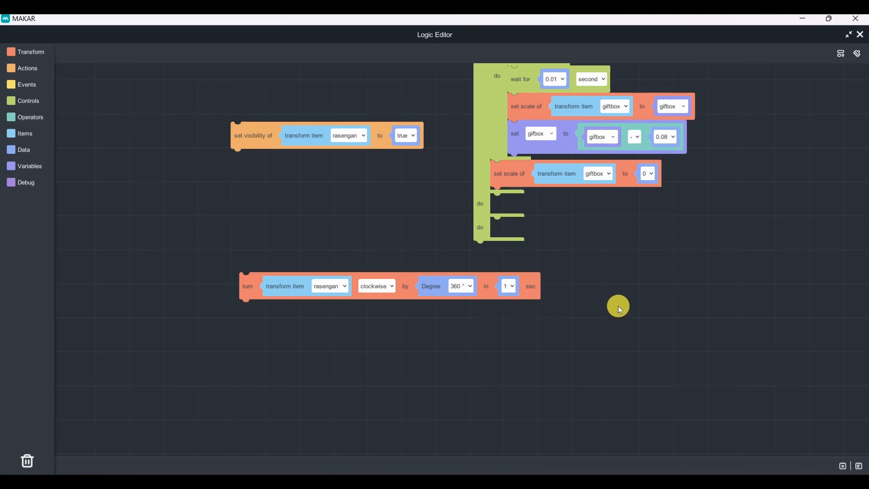
scroll(621, 299, "up", 3)
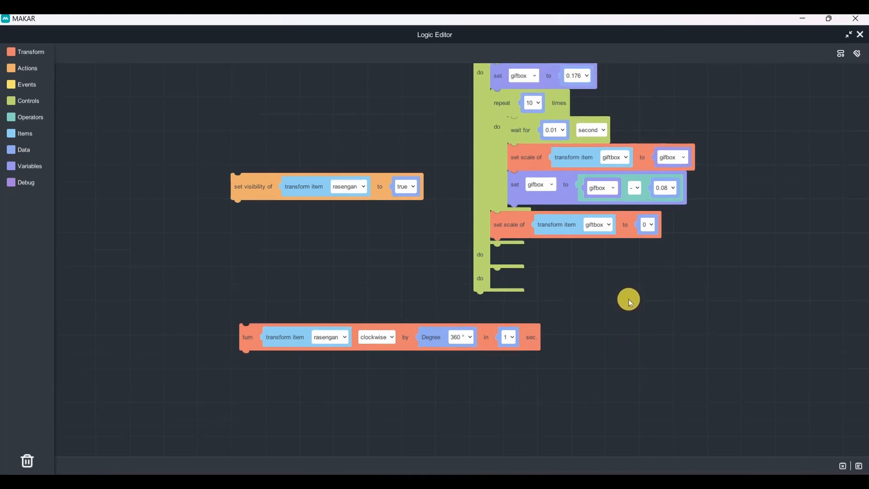
left_click_drag(494, 105, 609, 111)
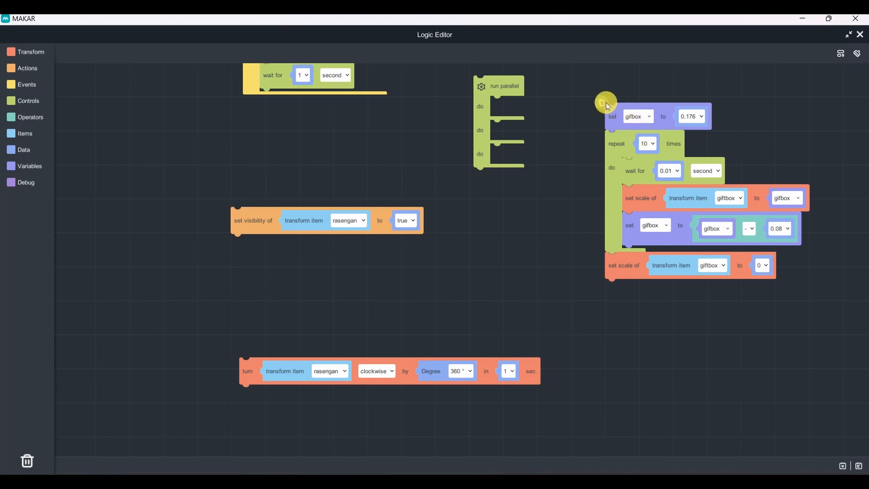
left_click(604, 103)
left_click_drag(627, 136, 623, 364)
Step: Place the duplicated sequence below the rasengan turn block and align the turn block above it
left_click_drag(532, 312, 552, 164)
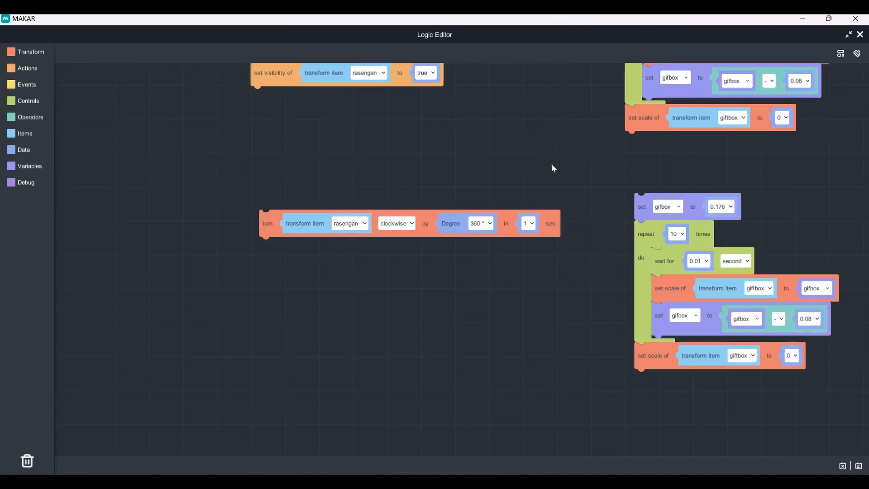
left_click_drag(642, 214, 245, 305)
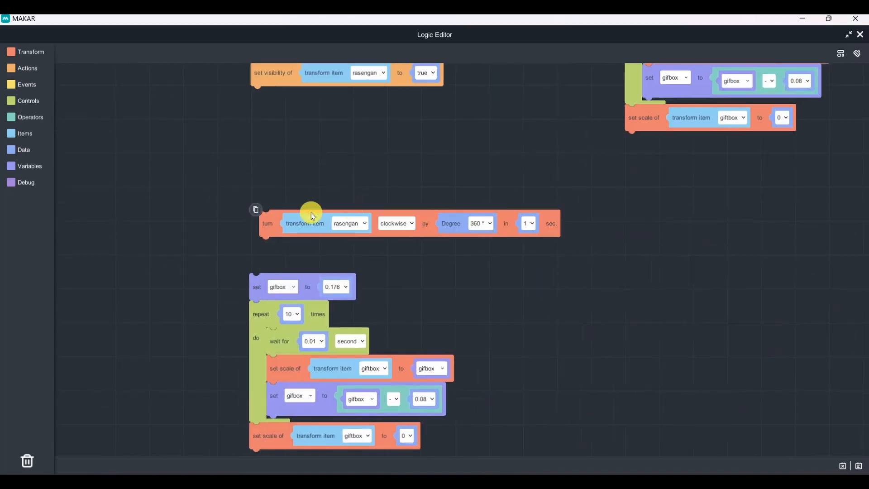
left_click_drag(267, 222, 254, 186)
left_click_drag(252, 278, 252, 265)
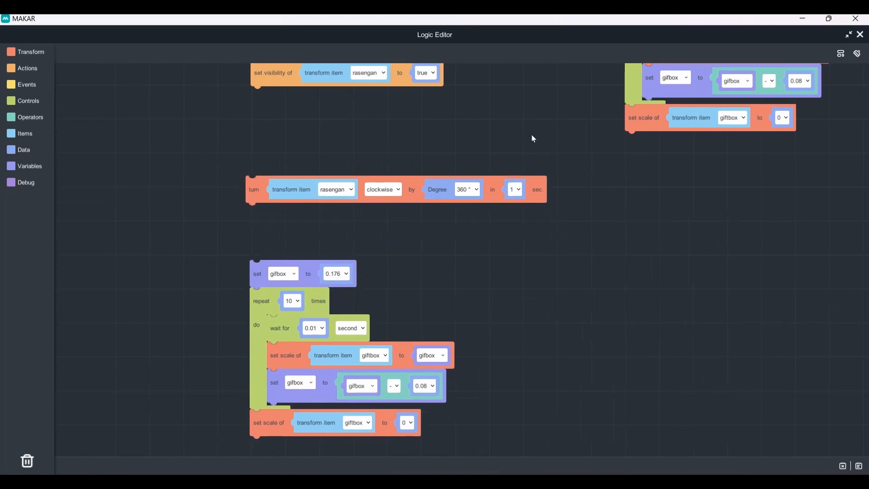
left_click_drag(549, 91, 539, 254)
left_click_drag(560, 212, 580, 164)
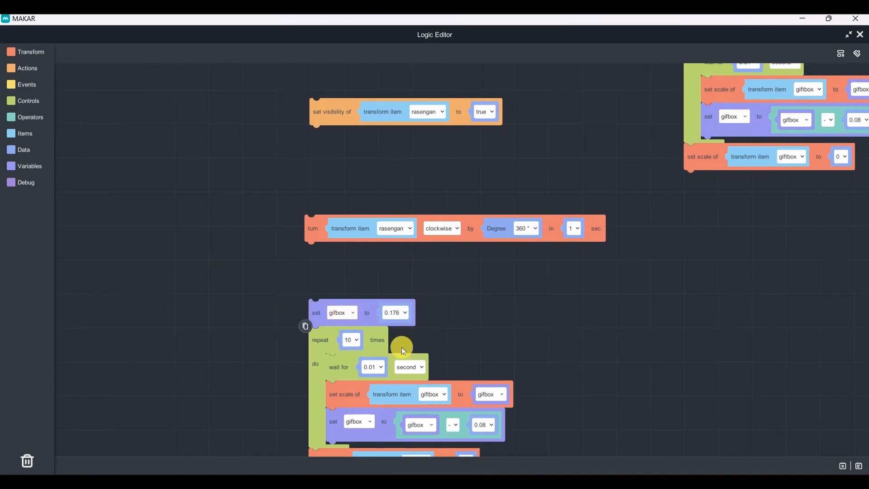
left_click_drag(703, 252, 522, 235)
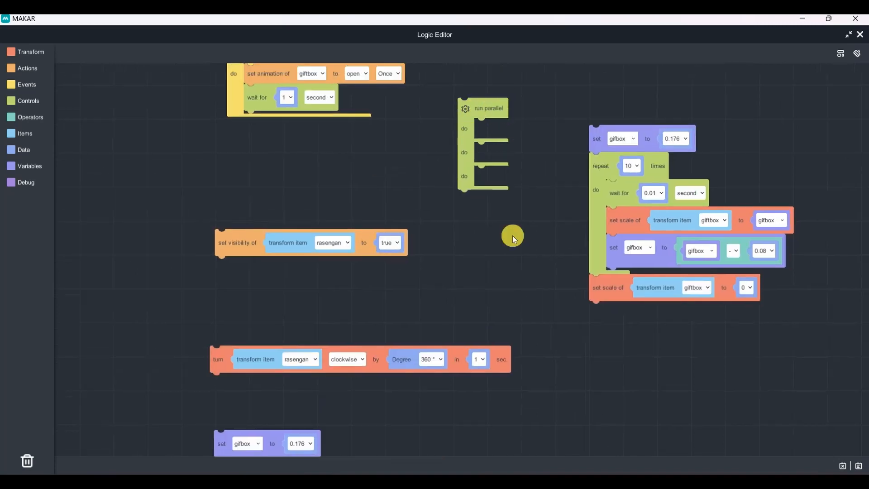
left_click_drag(512, 236, 604, 212)
left_click_drag(489, 342, 506, 319)
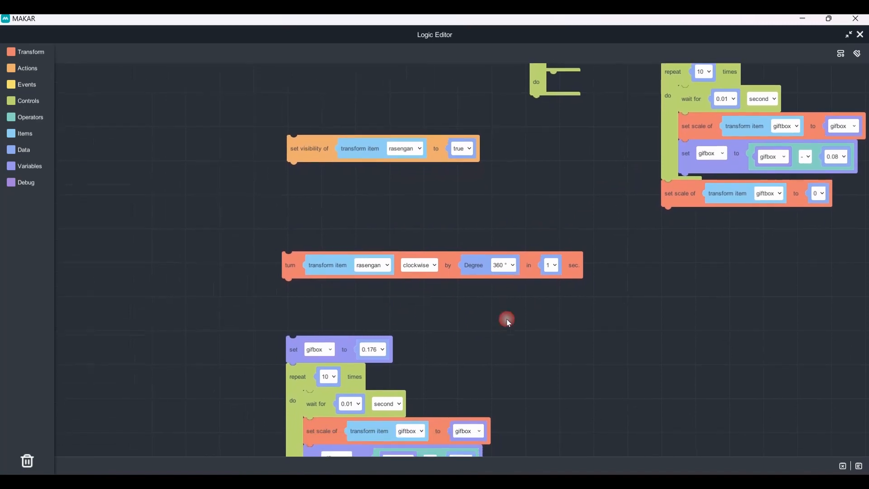
Step: Create a variable named rasen and select it in the first set block of the duplicated sequence
left_click(31, 167)
left_click(88, 66)
left_click(90, 59)
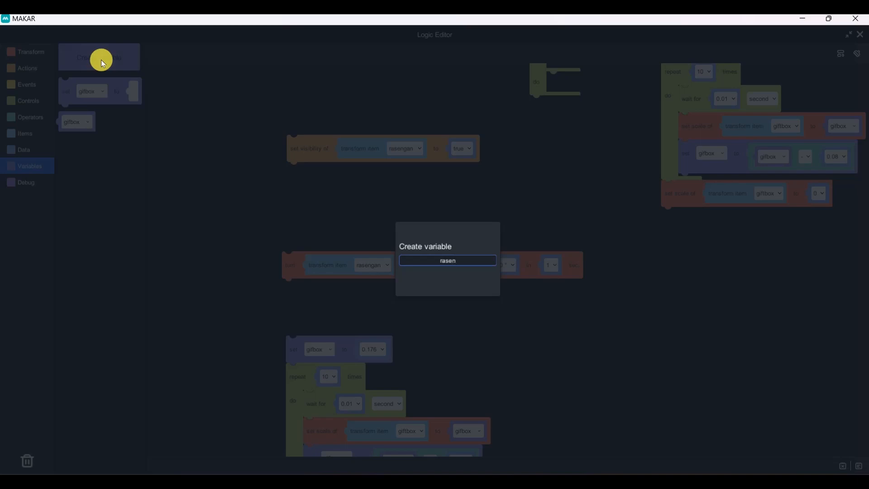
key("Return")
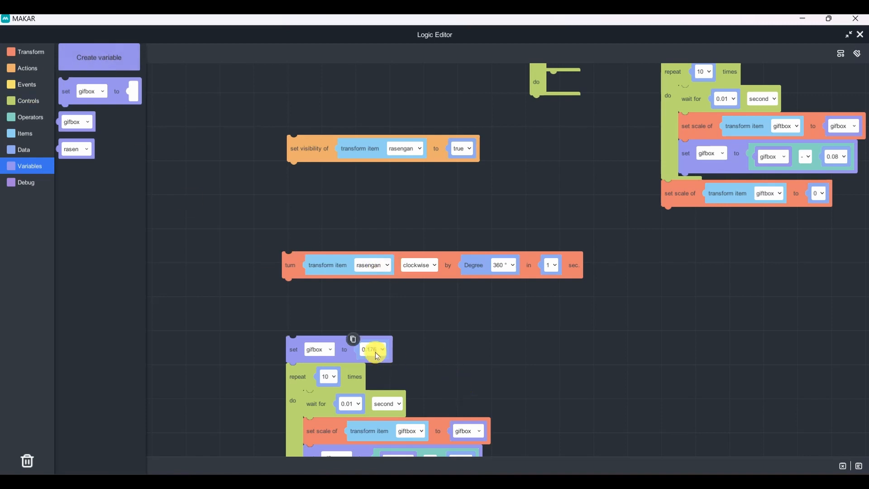
left_click(322, 348)
left_click(339, 366)
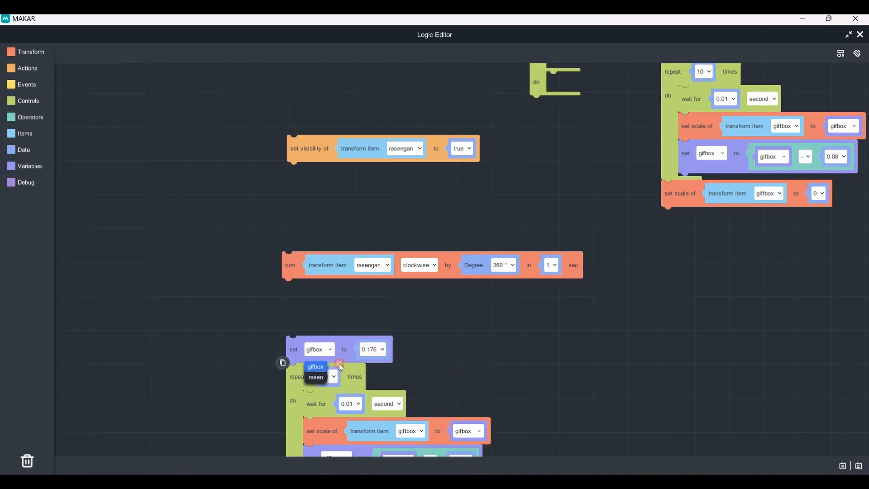
left_click(312, 374)
Step: Change the set scale block inside the duplicated repeat loop to scale the transform item rasengan to the variable rasen
left_click_drag(479, 365, 489, 293)
left_click(403, 343)
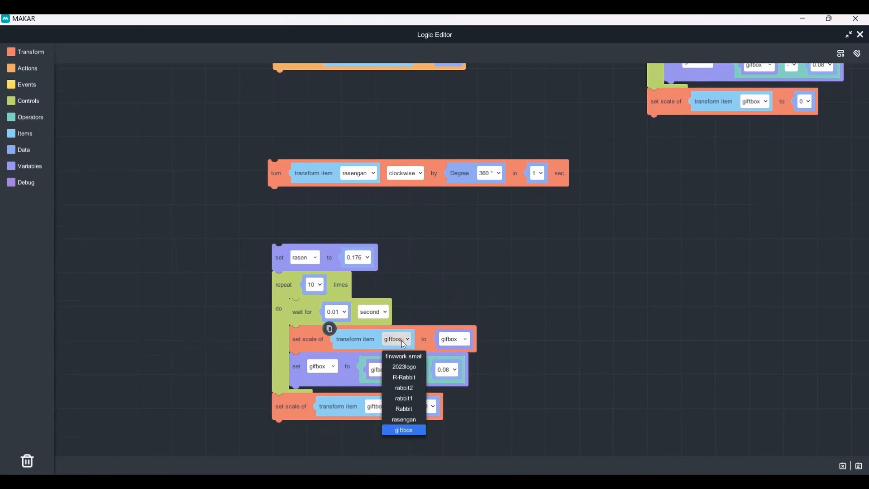
left_click(404, 420)
left_click(462, 339)
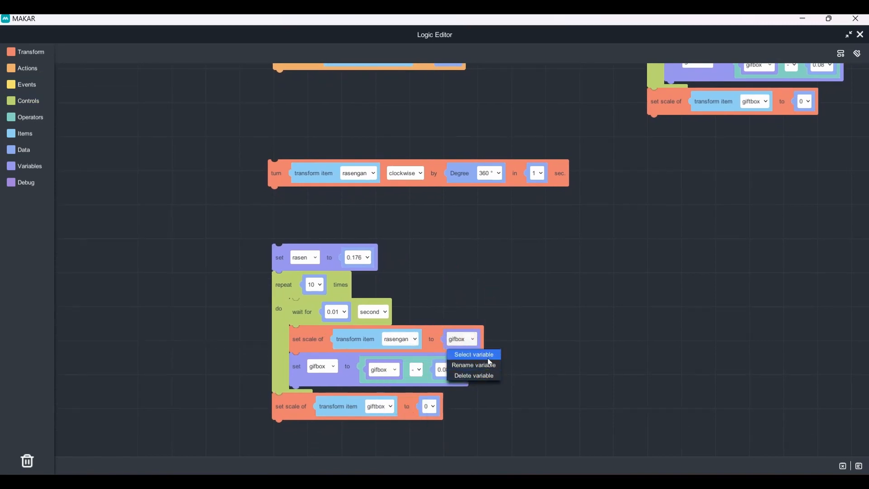
left_click(488, 358)
Step: Select rasen as both the assigned variable and the subtraction operand in the set block of the duplicated repeat loop
left_click(334, 366)
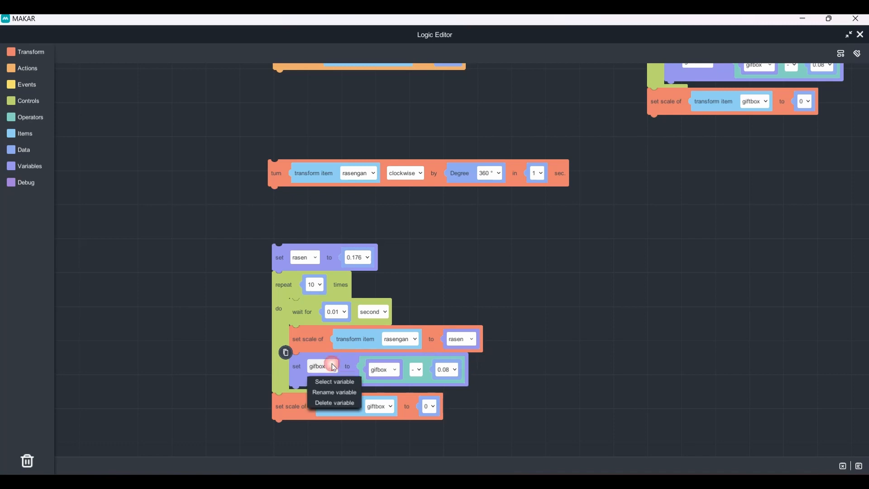
left_click(317, 394)
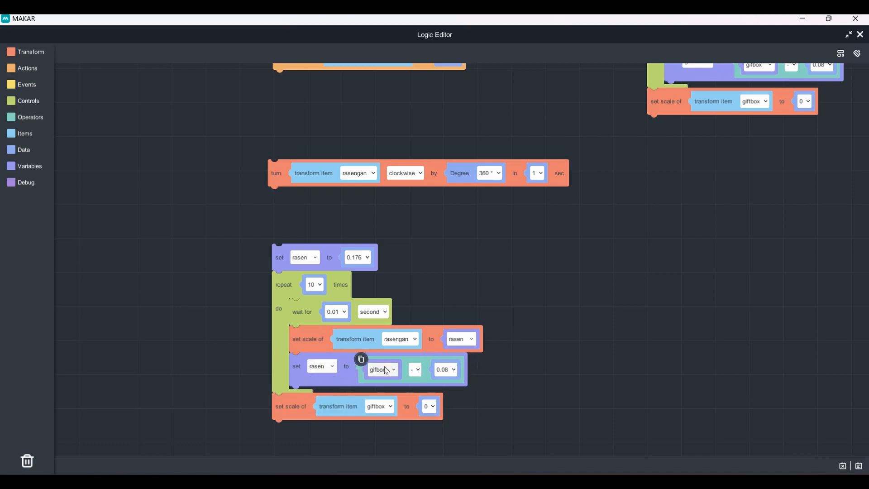
left_click(382, 370)
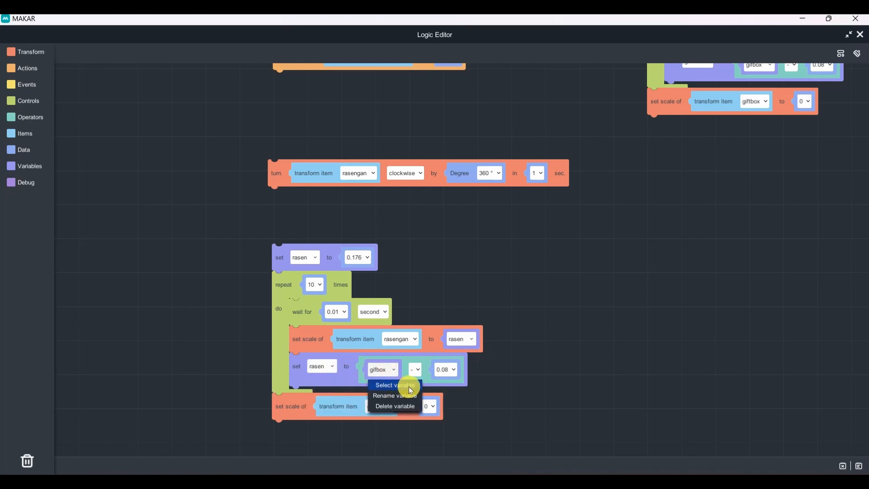
left_click(410, 386)
Step: Change the transform item to rasengan in the set scale block that follows the duplicated repeat loop
left_click(380, 398)
left_click(379, 406)
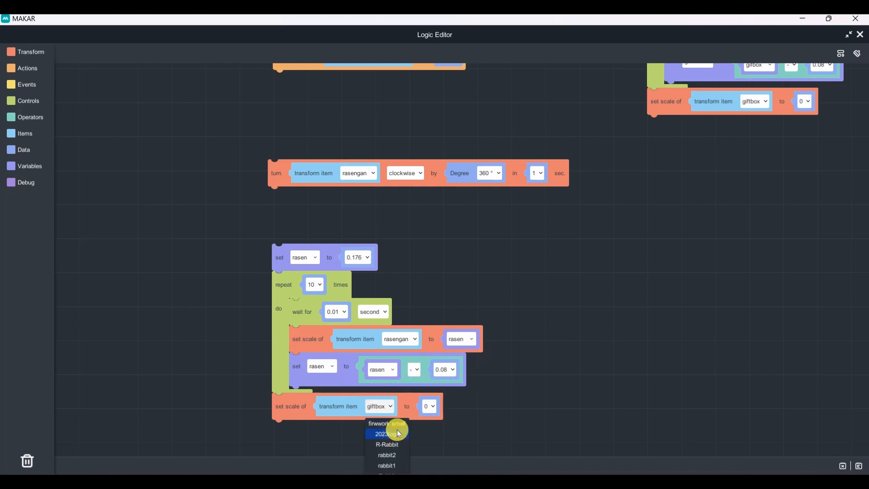
scroll(499, 361, "down", 3)
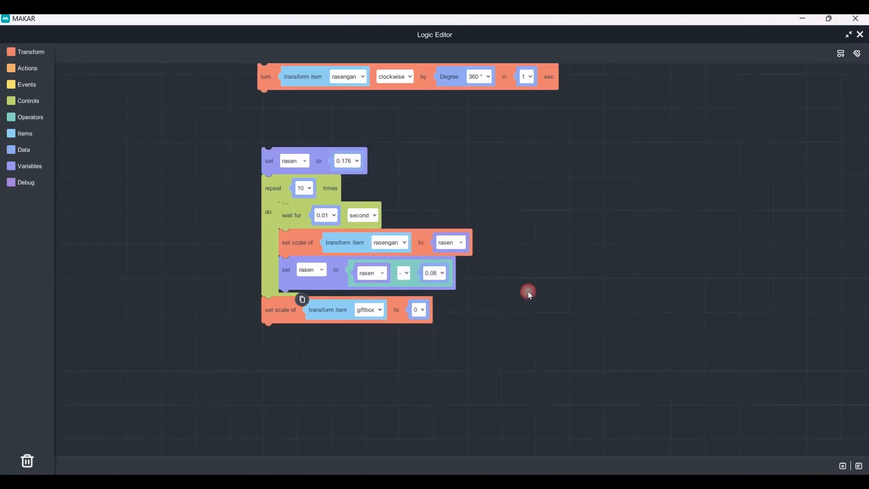
left_click(370, 309)
left_click(387, 390)
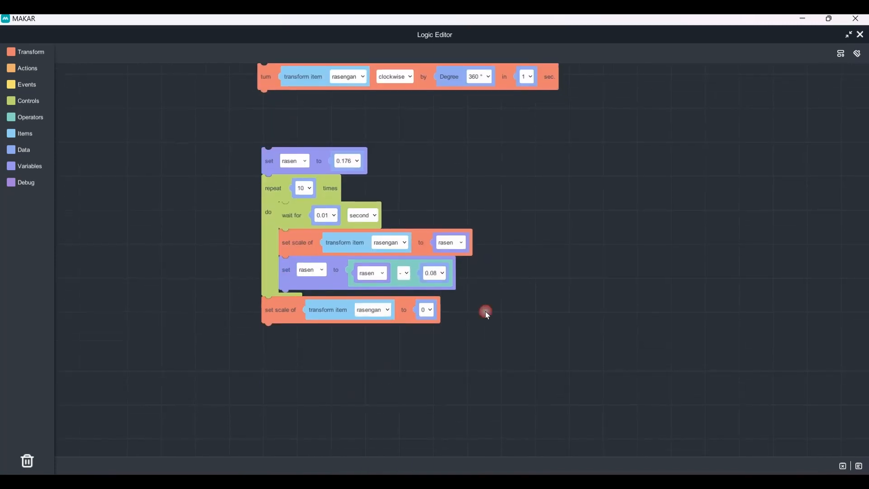
Step: Set the starting value of the rasen variable to 0.7 in the set block above the duplicated repeat loop
scroll(485, 311, "up", 3)
left_click(338, 258)
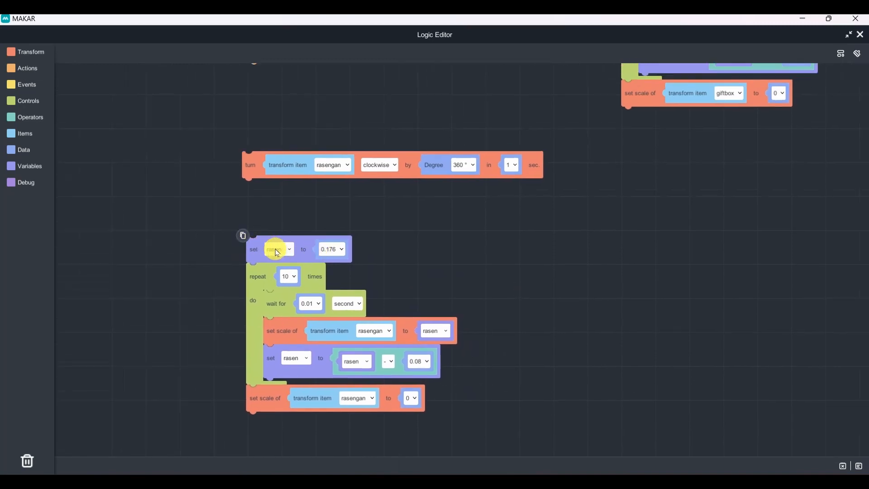
left_click(849, 35)
left_click_drag(548, 117, 618, 123)
left_click(388, 219)
double_click(618, 123)
left_click(329, 250)
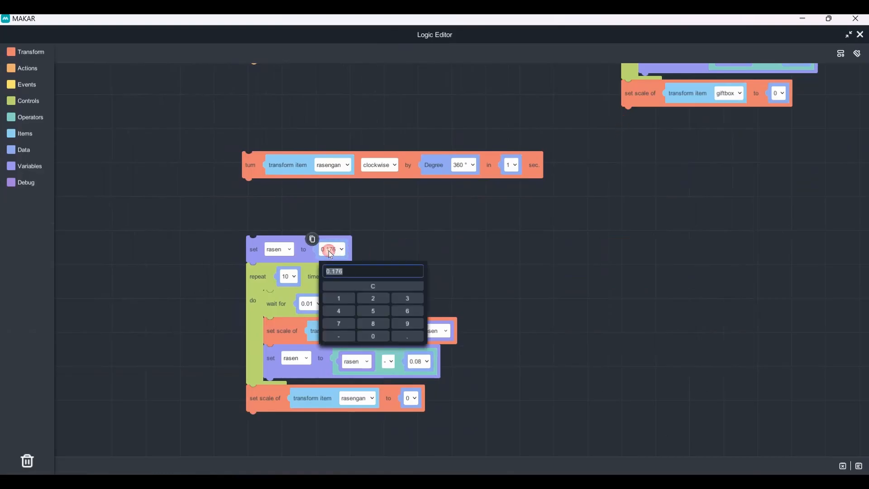
left_click(507, 259)
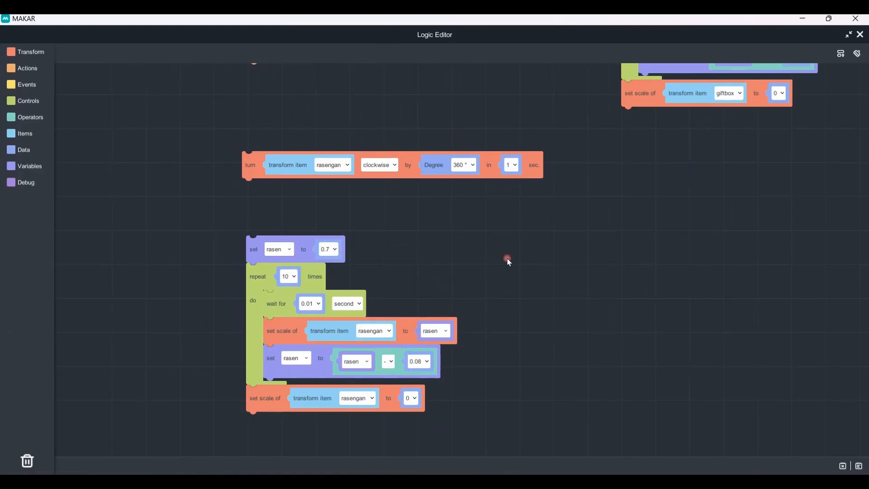
Step: Add a run parallel block and place the rasengan turn block in its first branch and the rasen scaling sequence in its second
left_click(291, 285)
left_click(363, 284)
left_click_drag(406, 265, 498, 252)
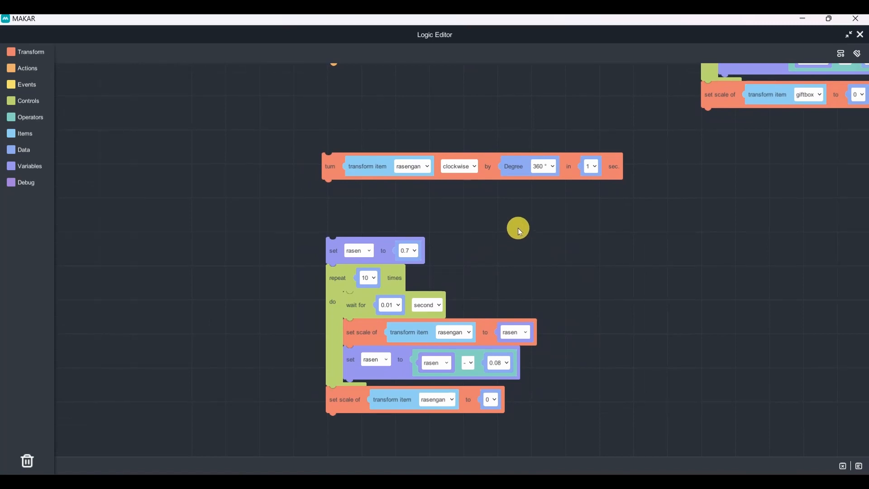
left_click_drag(521, 218, 514, 263)
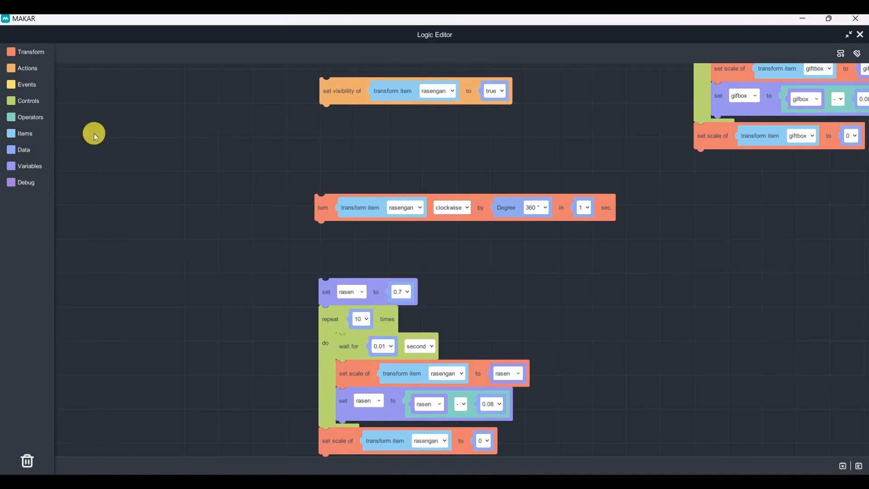
left_click(34, 99)
scroll(89, 226, "down", 5)
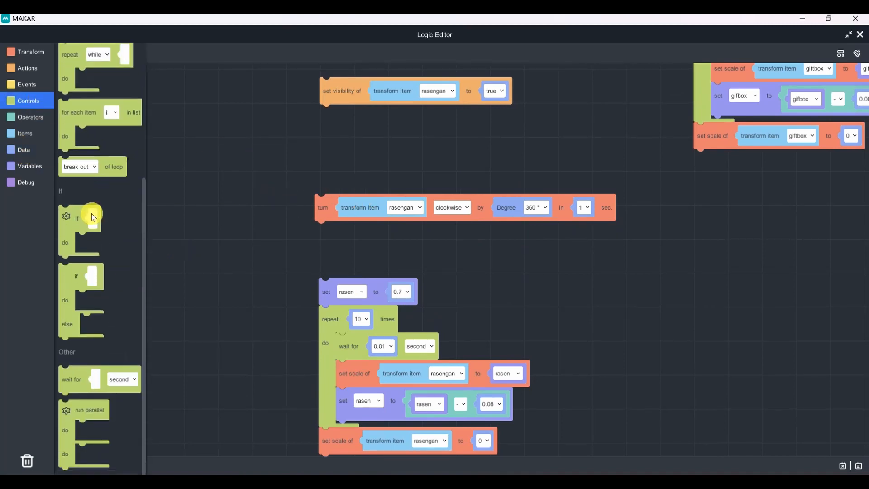
left_click_drag(90, 407, 232, 248)
left_click_drag(326, 293, 226, 294)
left_click(319, 209)
left_click_drag(319, 209, 370, 161)
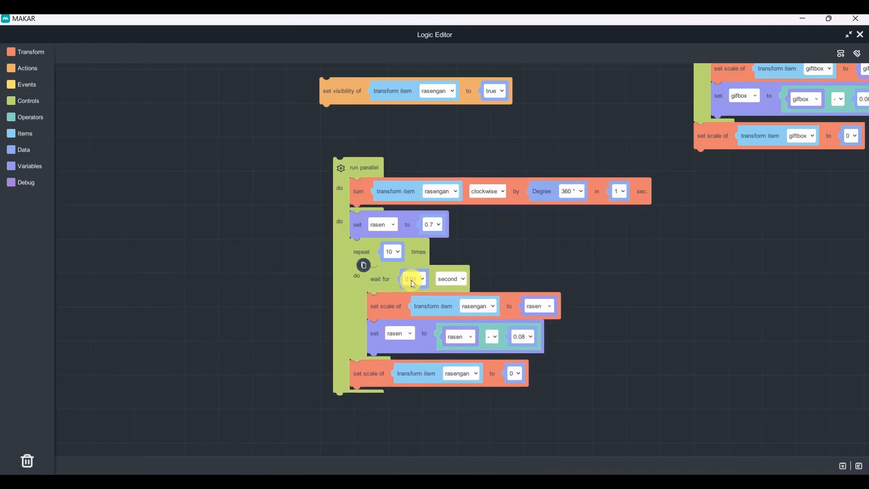
Step: Take the rasen scaling sequence out of the parallel block and attach it beneath a new wait for block
left_click(30, 107)
scroll(86, 242, "down", 5)
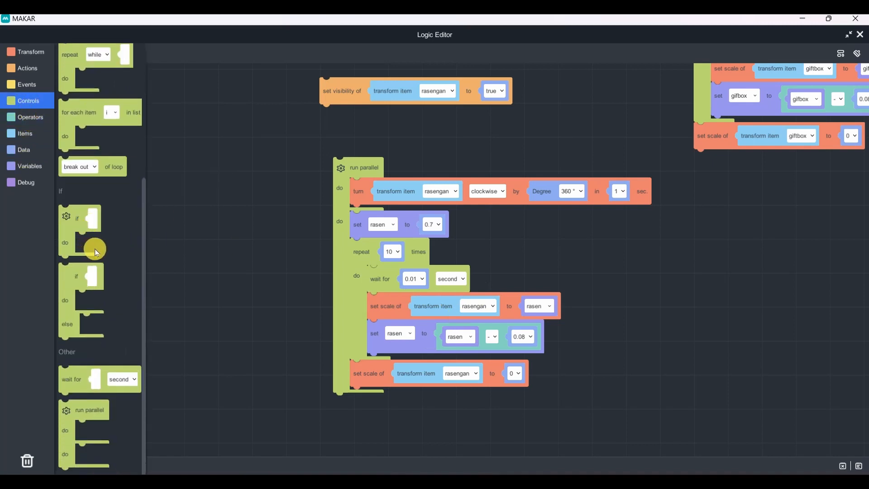
left_click_drag(63, 390, 567, 234)
left_click_drag(355, 221, 573, 310)
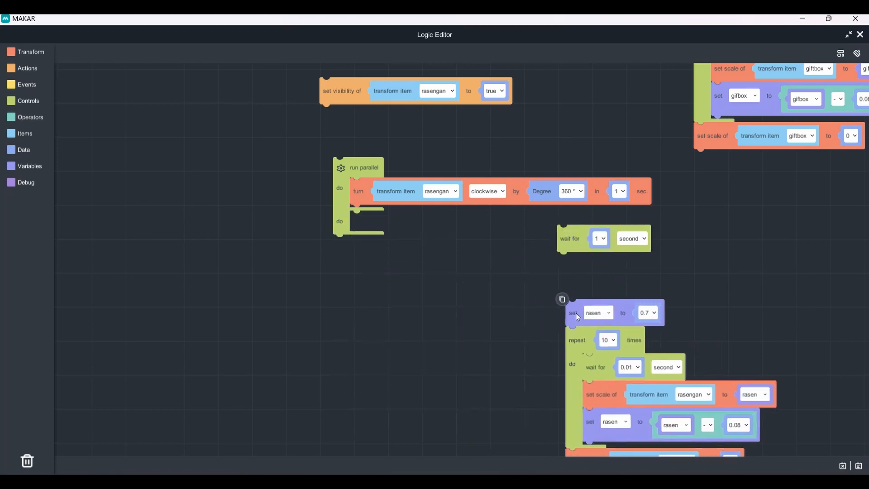
left_click(594, 271)
left_click_drag(571, 240, 578, 244)
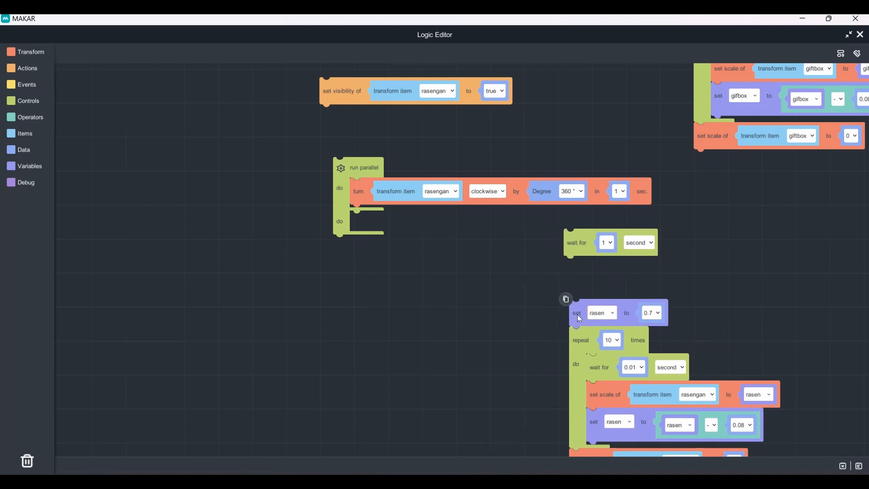
left_click_drag(577, 314, 572, 280)
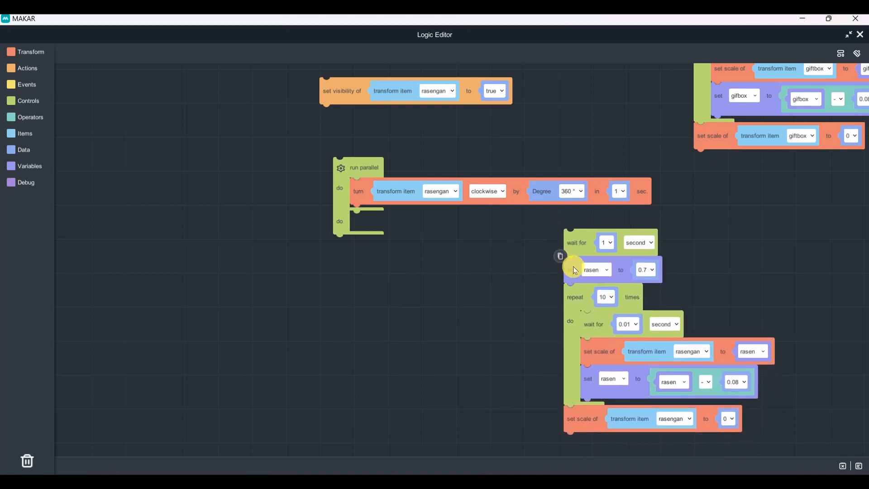
Step: Set the new wait to 3 seconds and put the whole sequence back into the second branch of the run parallel block
left_click(606, 242)
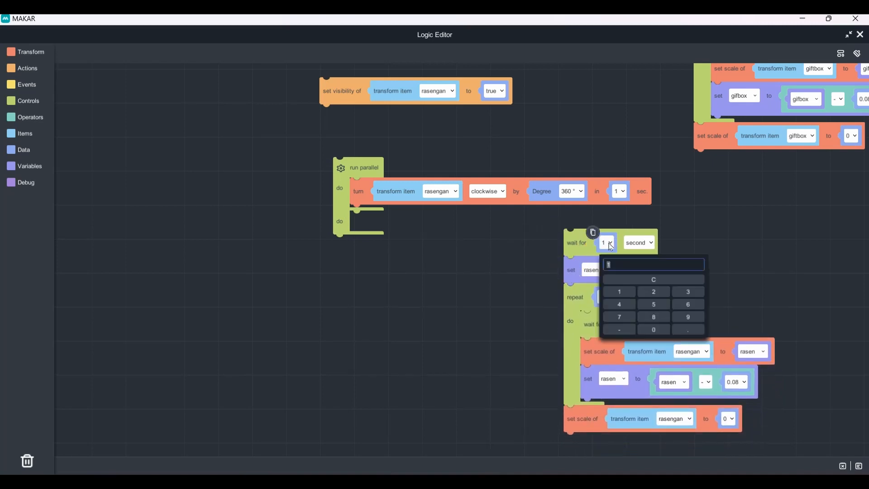
left_click(687, 292)
left_click_drag(569, 240, 363, 223)
Step: Attach the block setting rasengan visibility to true directly above the run parallel block containing the rasengan turn
left_click_drag(598, 285, 588, 328)
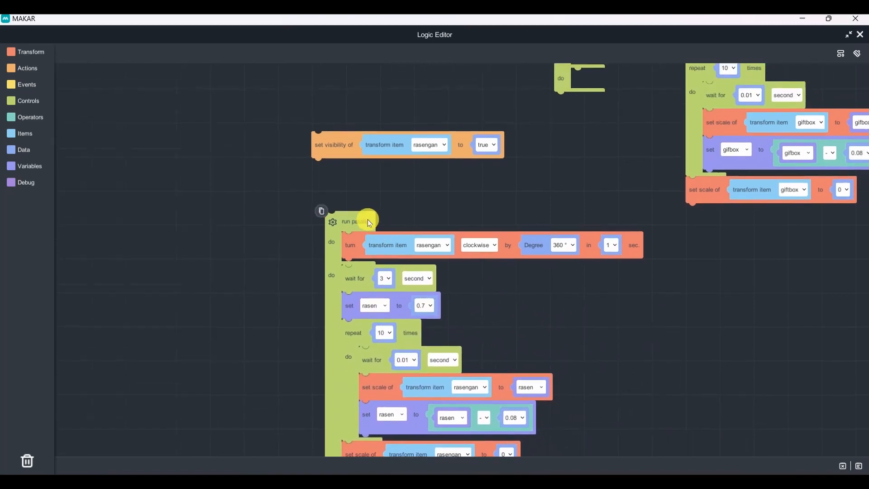
left_click_drag(457, 206, 465, 193)
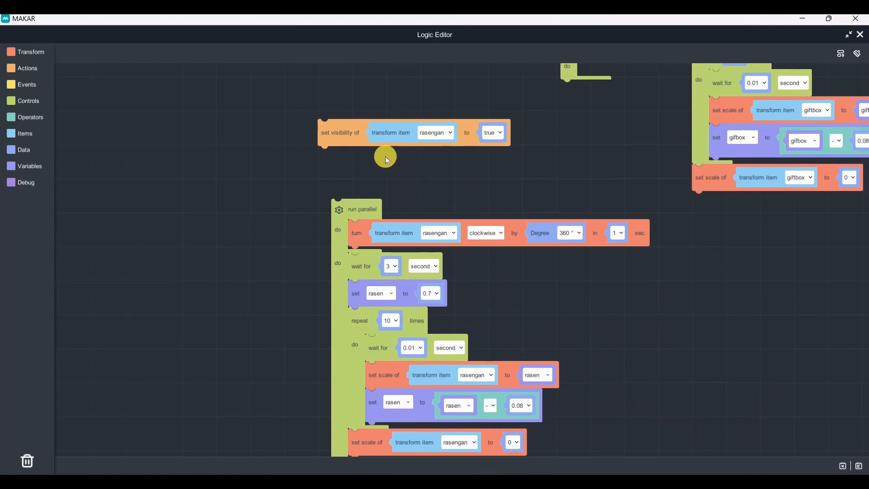
left_click_drag(365, 136, 370, 183)
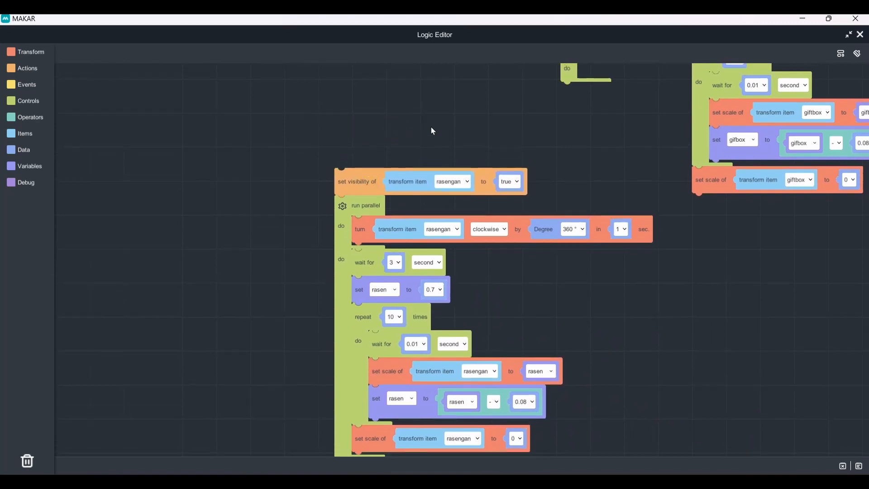
left_click_drag(431, 127, 409, 102)
left_click(430, 385)
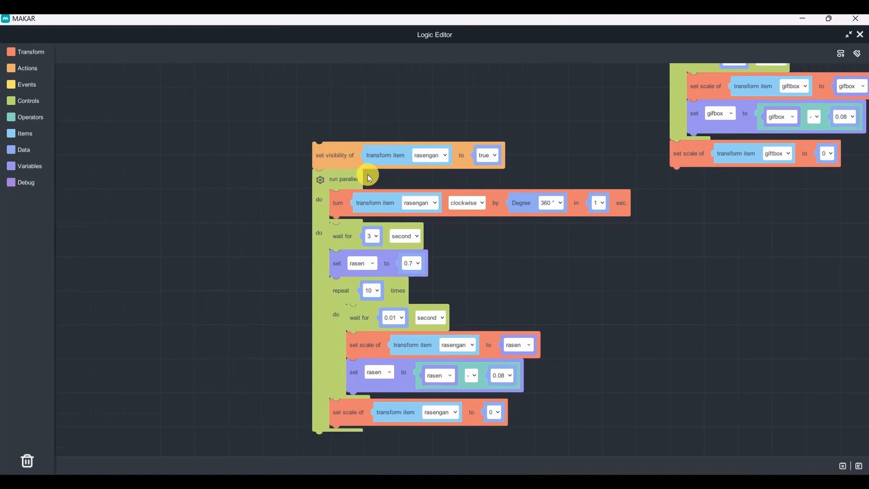
left_click_drag(267, 136, 638, 437, "shift")
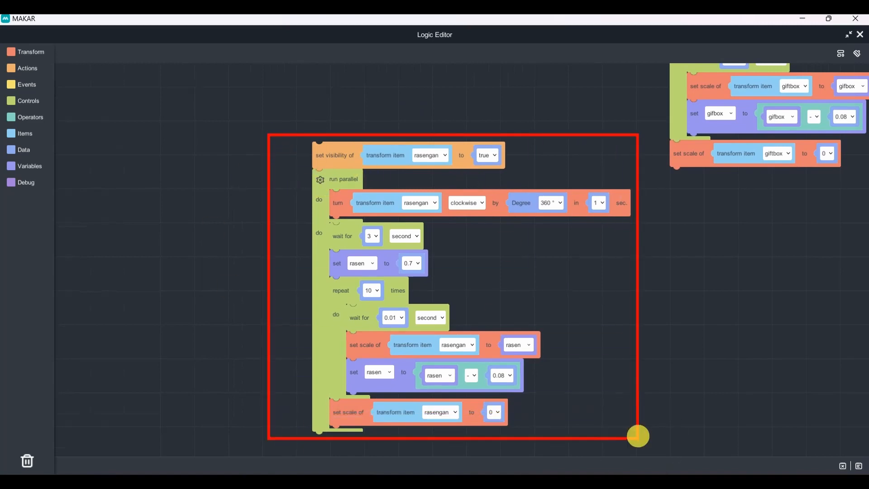
left_click(722, 336)
left_click(764, 300)
left_click(751, 255)
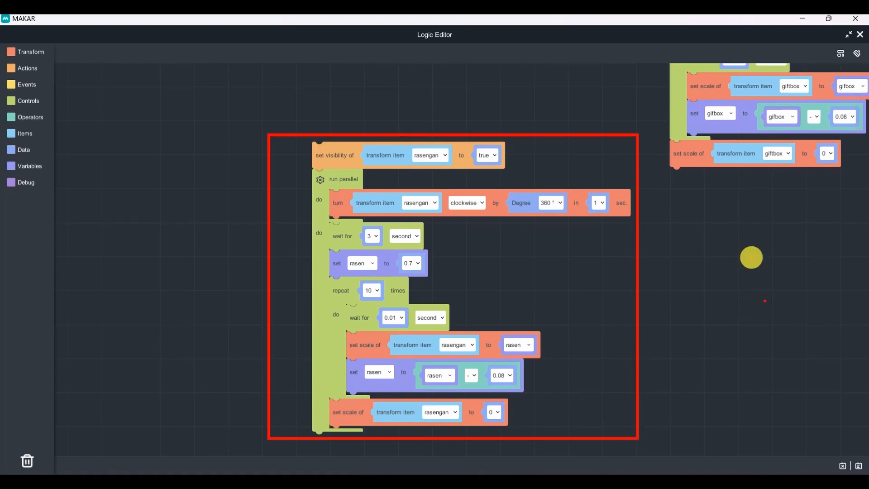
left_click(757, 223)
key("Escape")
left_click_drag(740, 244, 626, 375)
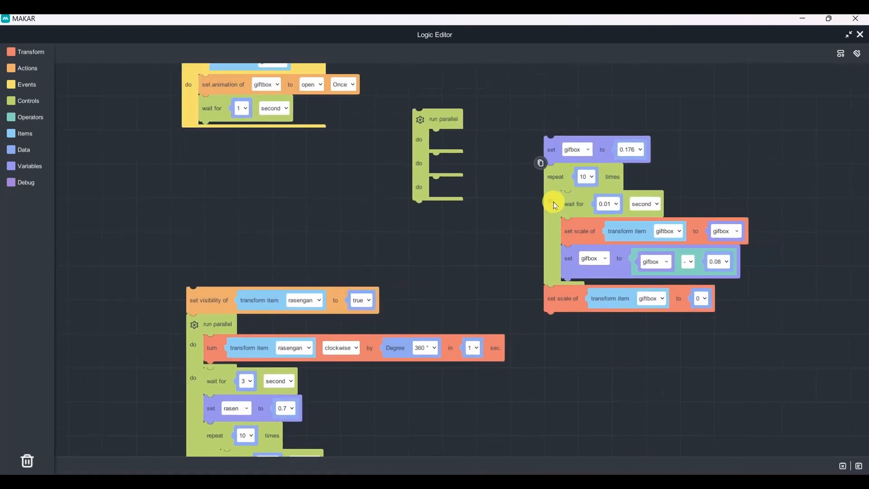
left_click_drag(520, 114, 713, 272)
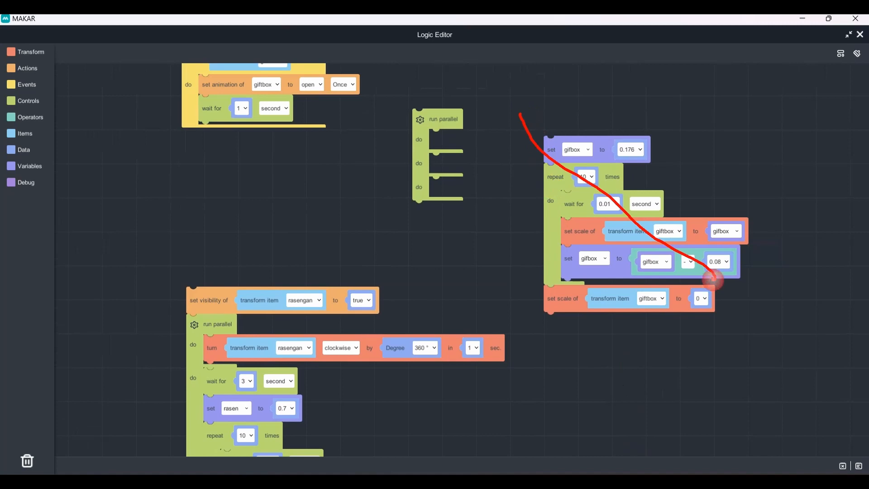
mouse_move(517, 125)
left_mouse_down()
mouse_move(528, 155)
mouse_move(774, 313)
left_mouse_up()
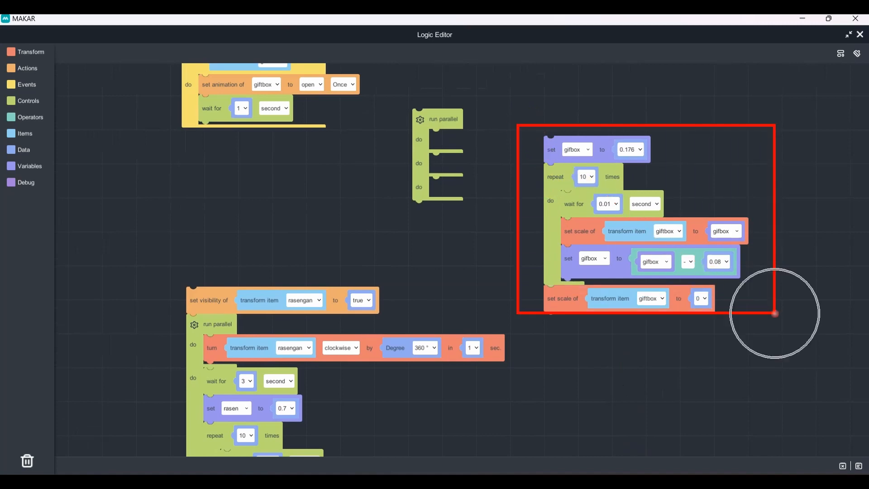
key("Escape")
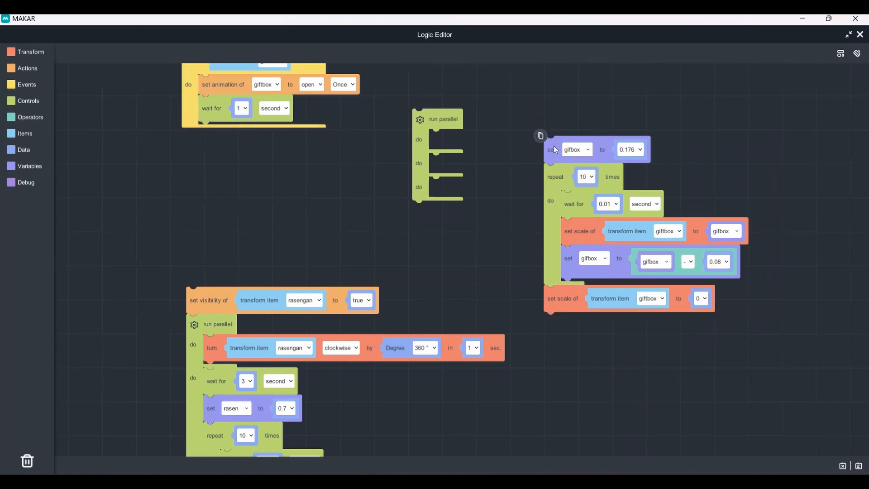
Step: Place the gifbox scaling sequence in the first branch of the three-branch run parallel block and attach the rasengan sequence beneath it
left_click_drag(555, 150, 457, 91)
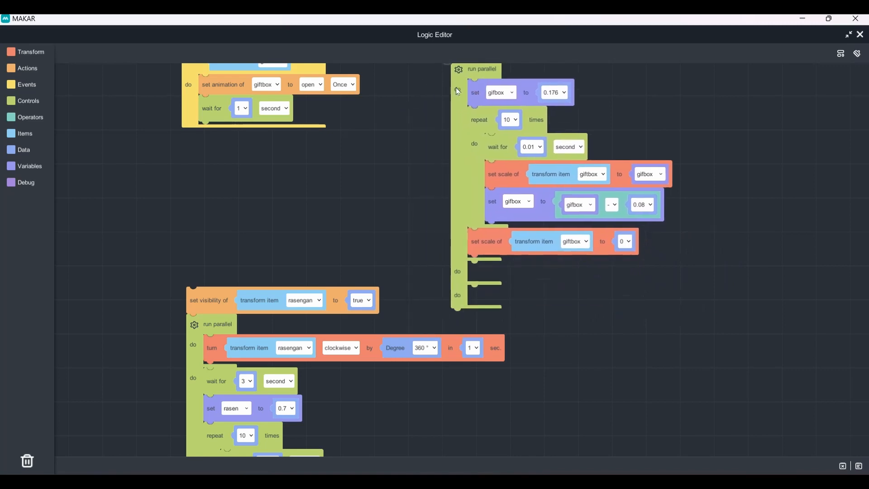
left_click_drag(212, 299, 483, 279)
scroll(514, 344, "down", 5)
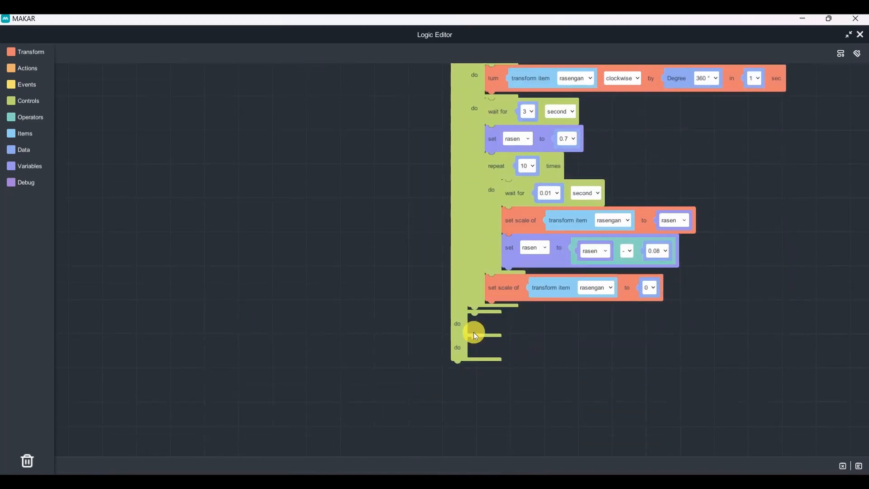
scroll(543, 324, "up", 5)
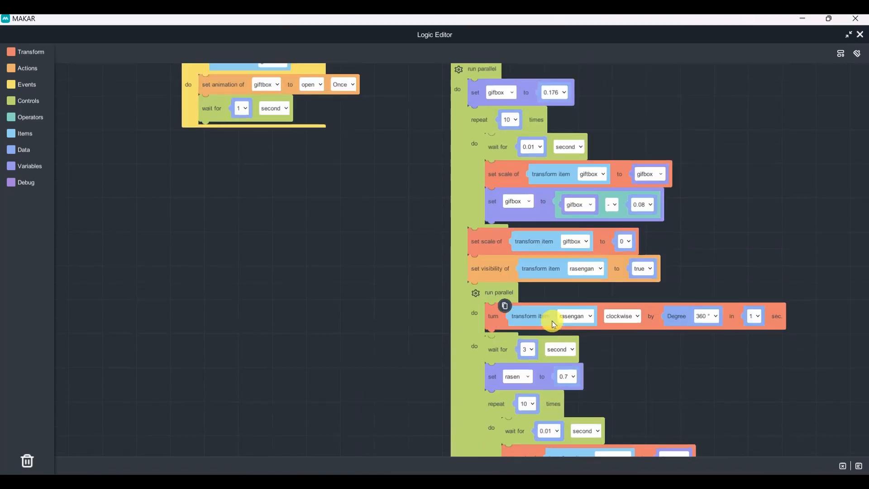
Step: Move the block setting giftbox scale to 0, with the rasengan sequence below it, into the second branch of the outer run parallel block
left_click_drag(475, 236, 581, 259)
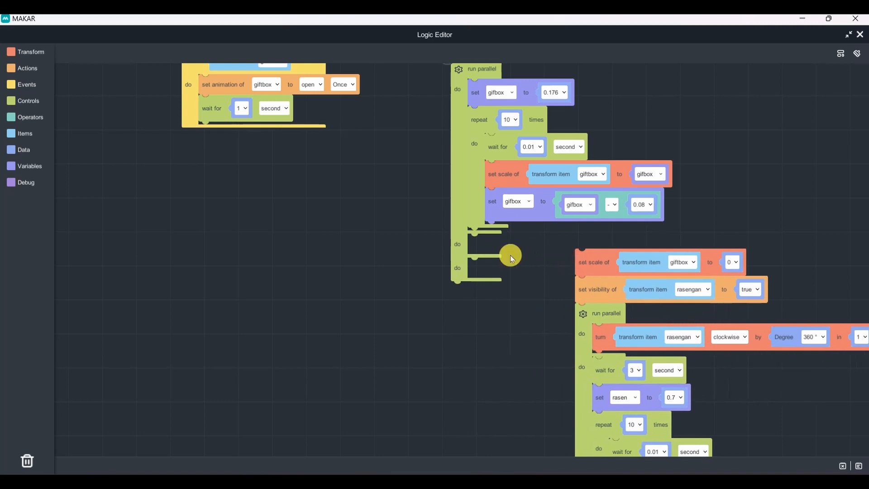
left_click_drag(527, 254, 493, 307)
scroll(495, 310, "down", 1)
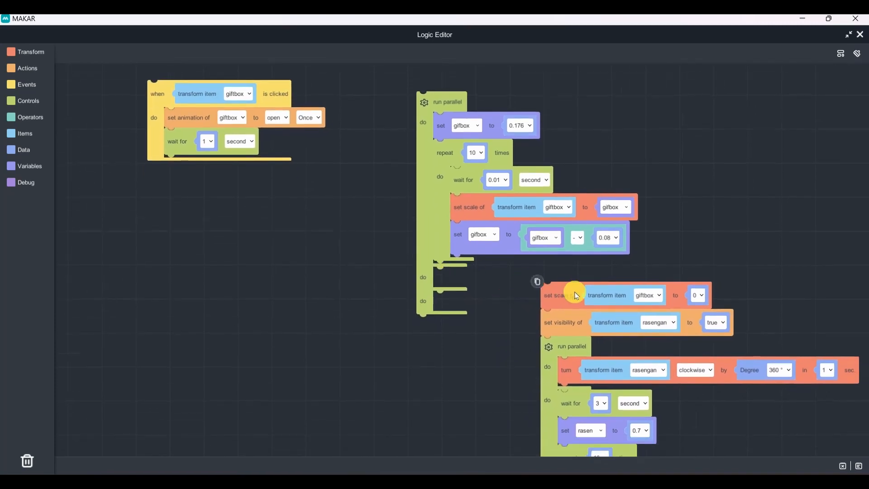
left_click_drag(561, 296, 452, 285)
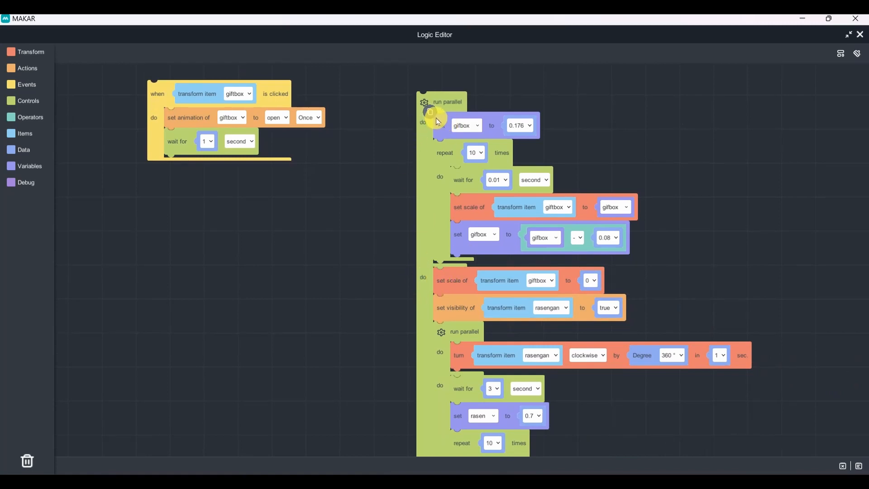
mouse_move(406, 108)
left_mouse_down()
mouse_move(660, 235)
mouse_move(672, 259)
left_mouse_up()
mouse_move(404, 270)
left_mouse_down()
mouse_move(665, 388)
mouse_move(772, 454)
mouse_move(797, 357)
left_mouse_up()
key("Escape")
Step: Add a wait block to the empty third branch of the outer run parallel block and set it to 3 seconds
left_click_drag(788, 413, 787, 222)
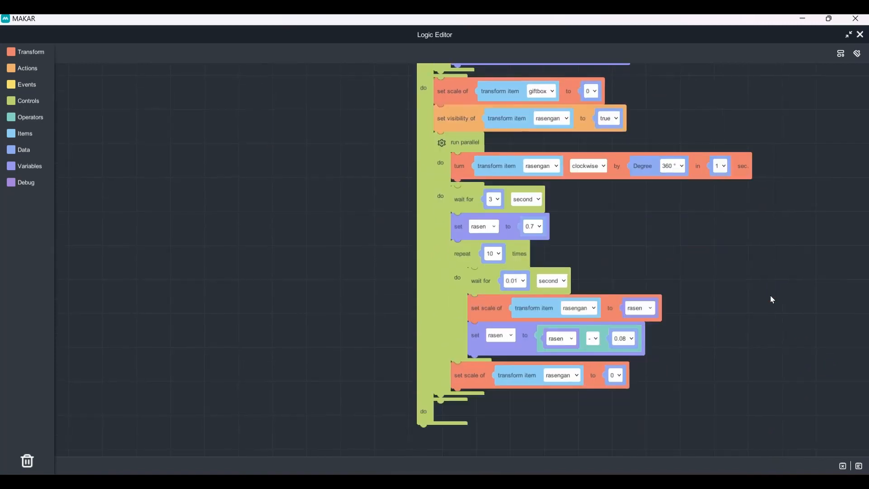
left_click_drag(761, 377, 752, 296)
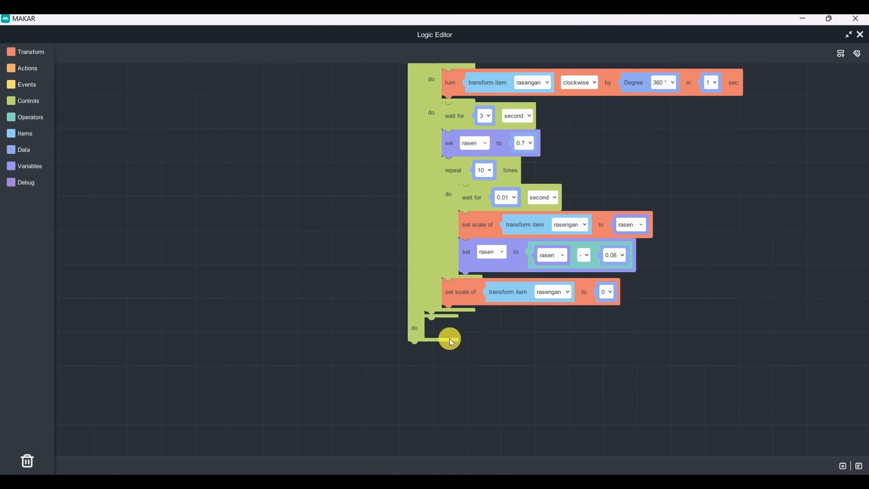
left_click_drag(281, 328, 229, 331)
left_click_drag(225, 255, 215, 290)
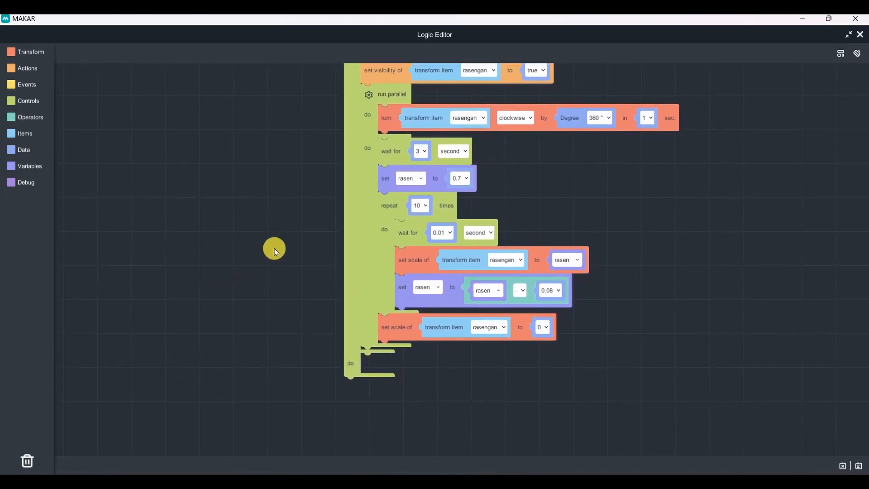
left_click(35, 105)
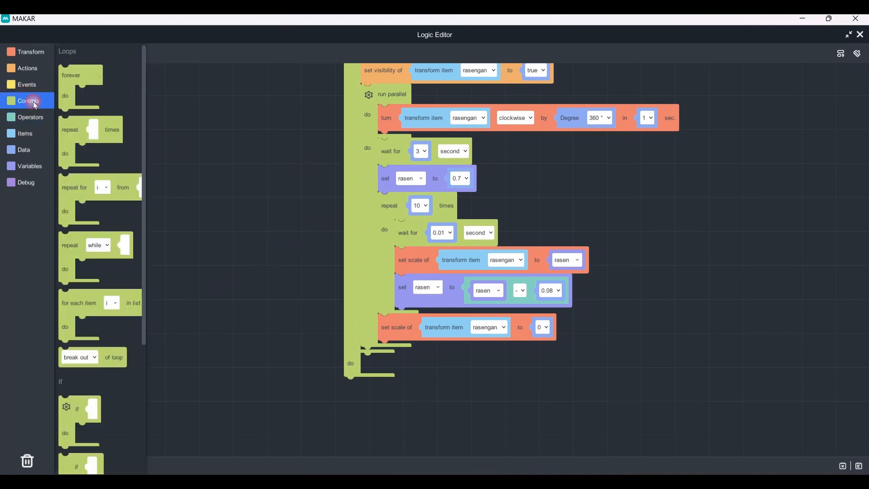
scroll(97, 313, "down", 10)
left_click_drag(65, 369, 357, 353)
left_click(404, 366)
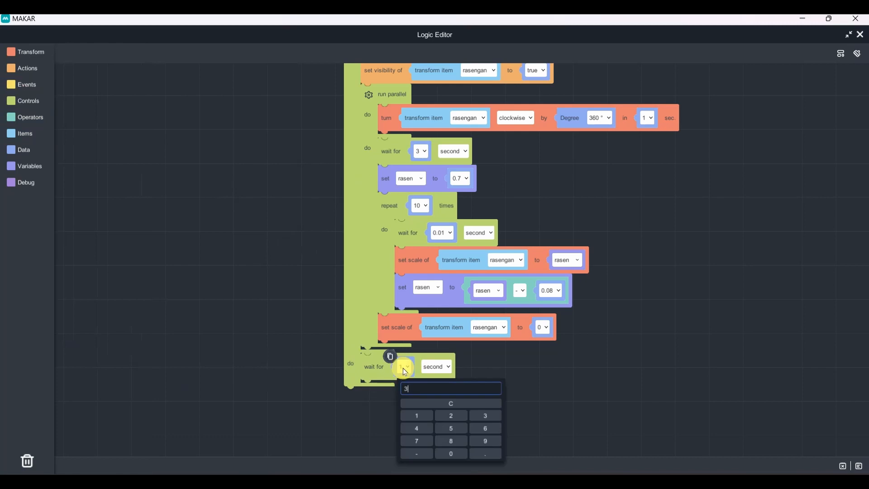
left_click(599, 368)
scroll(388, 373, "up", 1)
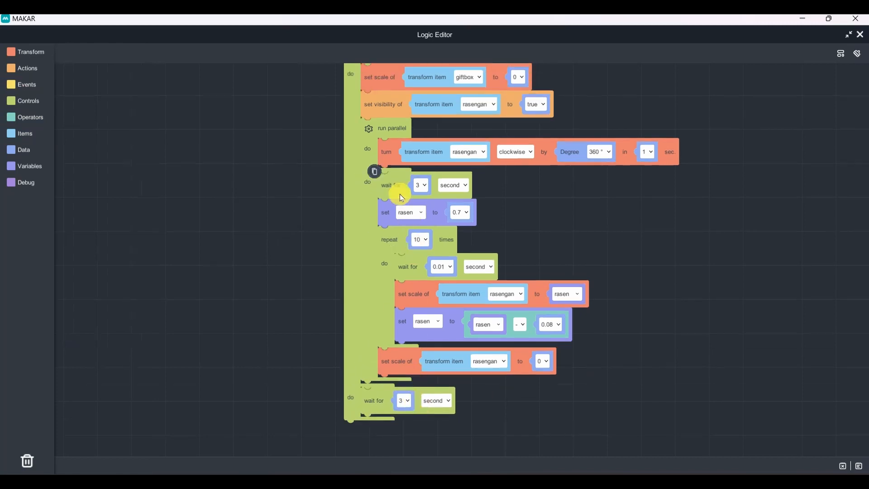
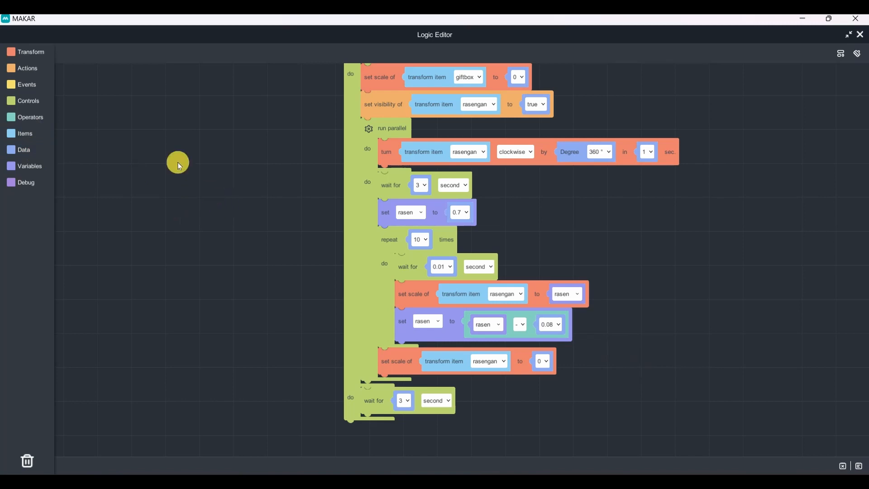
Step: Create a new variable named i
left_click(36, 164)
left_click(120, 55)
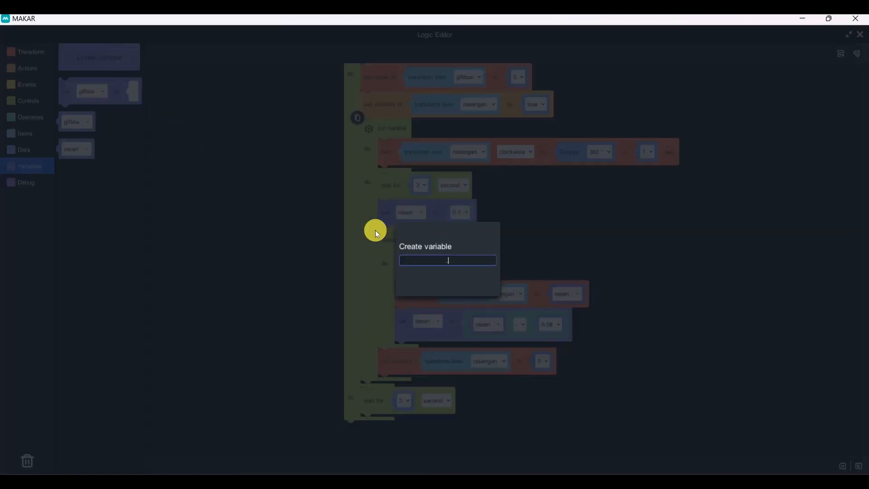
type("mo")
key("BackSpace")
key("BackSpace")
key("Return")
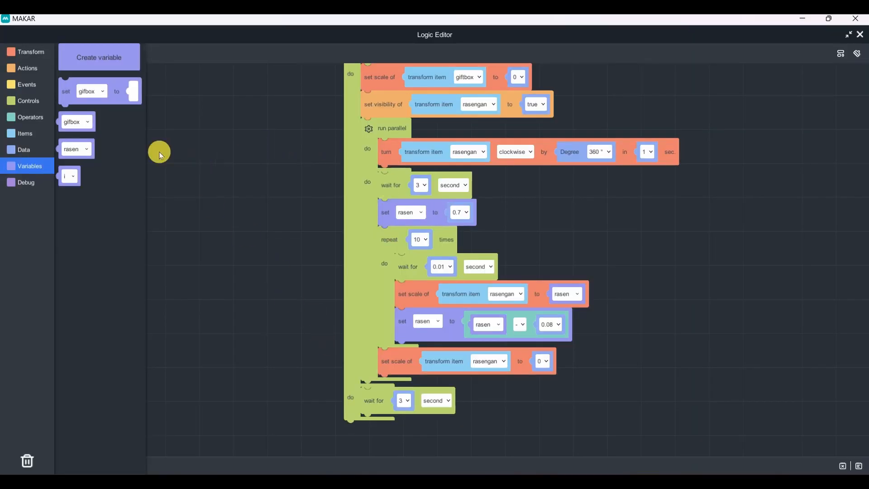
Step: Attach a block setting variable i to 0 beneath the 3-second wait in the third branch
left_click_drag(74, 93, 591, 403)
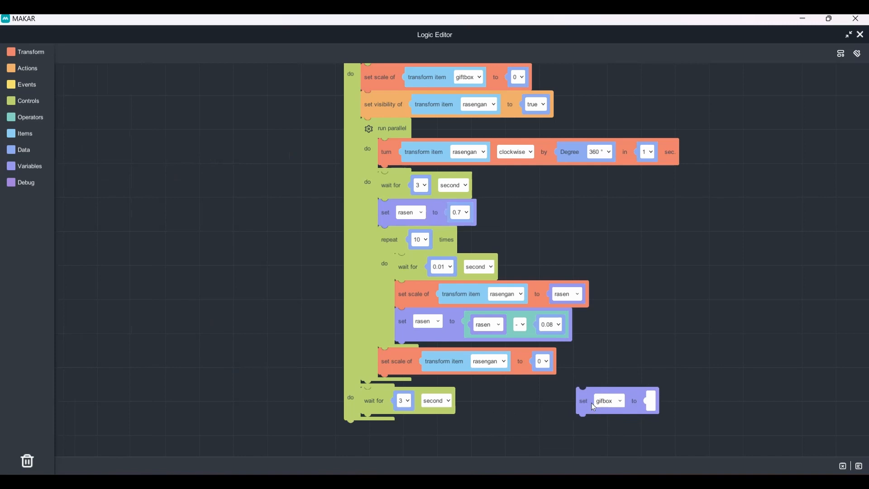
left_click(620, 401)
left_click(603, 423)
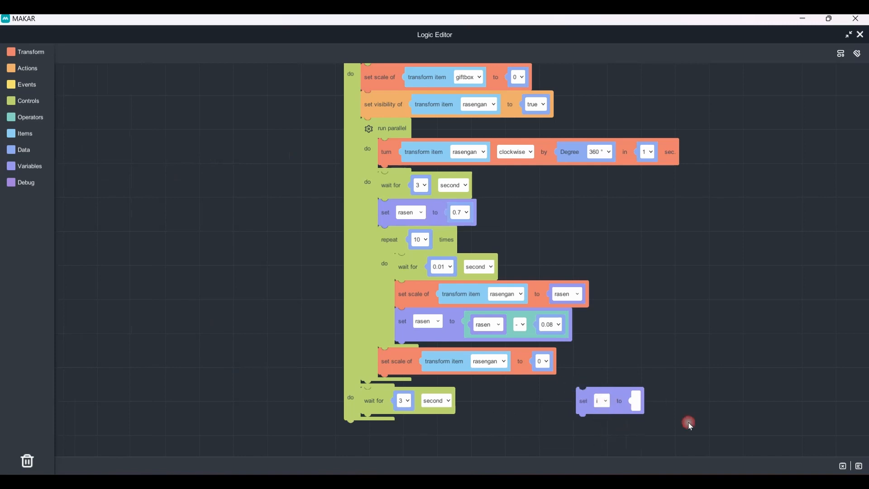
left_click_drag(688, 428, 675, 348)
left_click(621, 323)
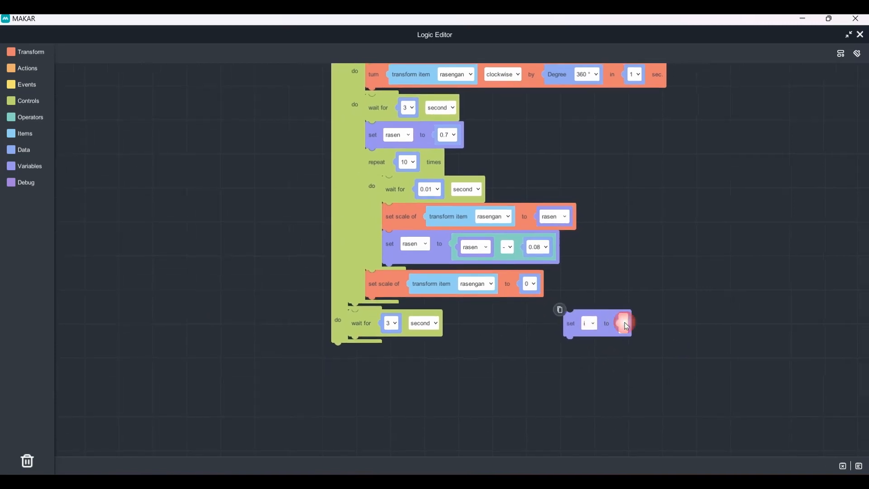
left_click(31, 150)
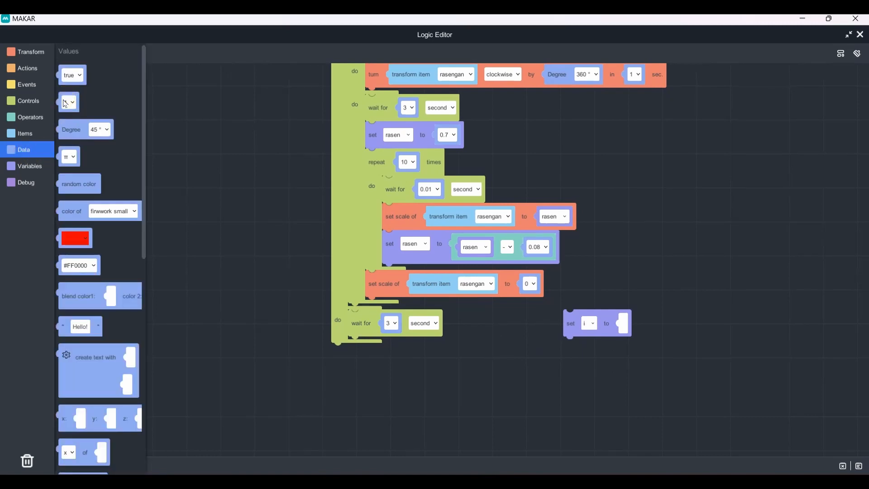
left_click_drag(65, 103, 359, 346)
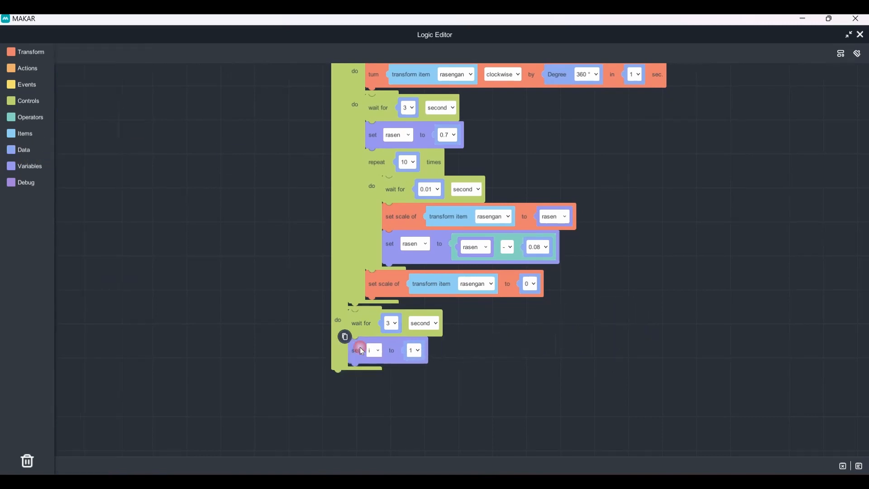
left_click(414, 350)
left_click(461, 432)
left_click(584, 358)
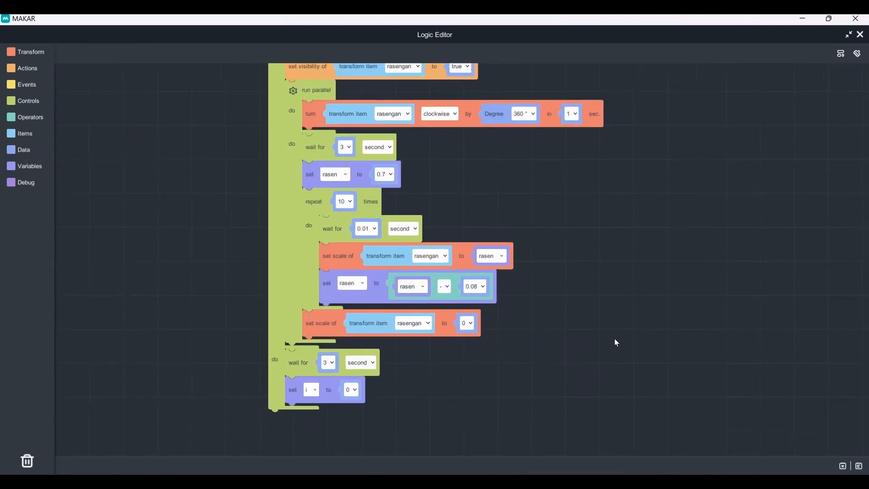
Step: Add a block setting the visibility of Rabbit to true beneath the block that sets i
left_click(303, 392)
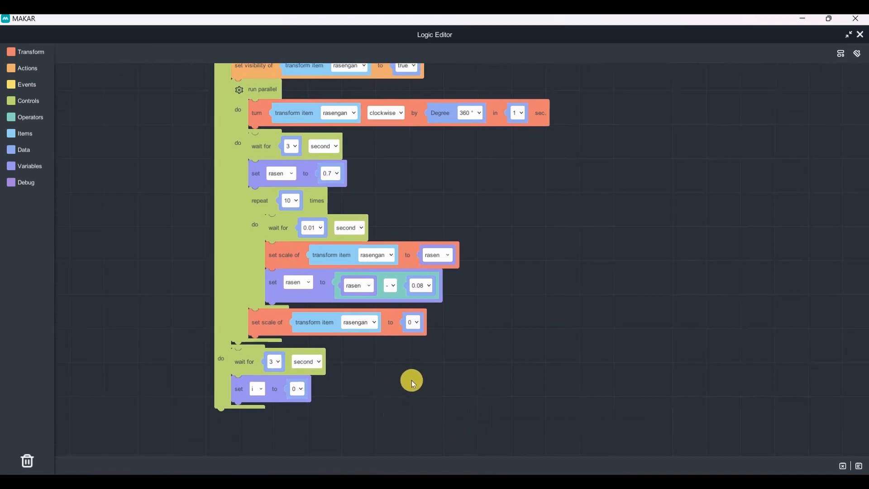
left_click_drag(413, 380, 450, 326)
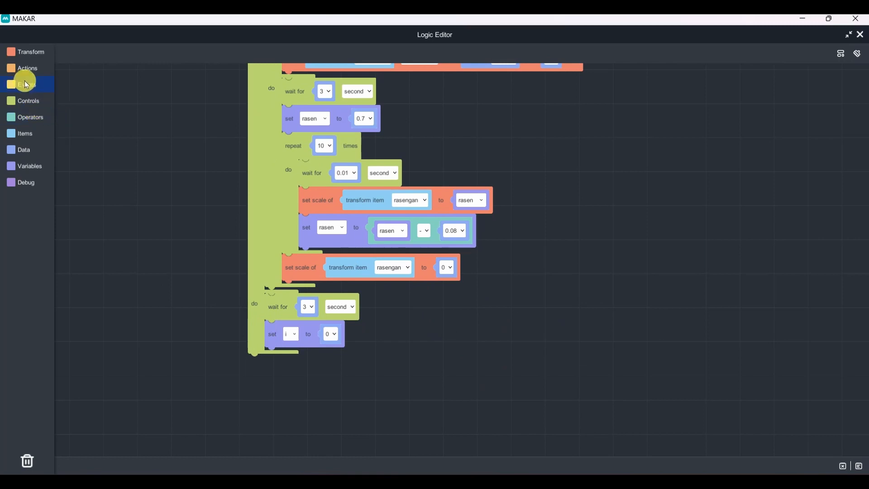
left_click(35, 70)
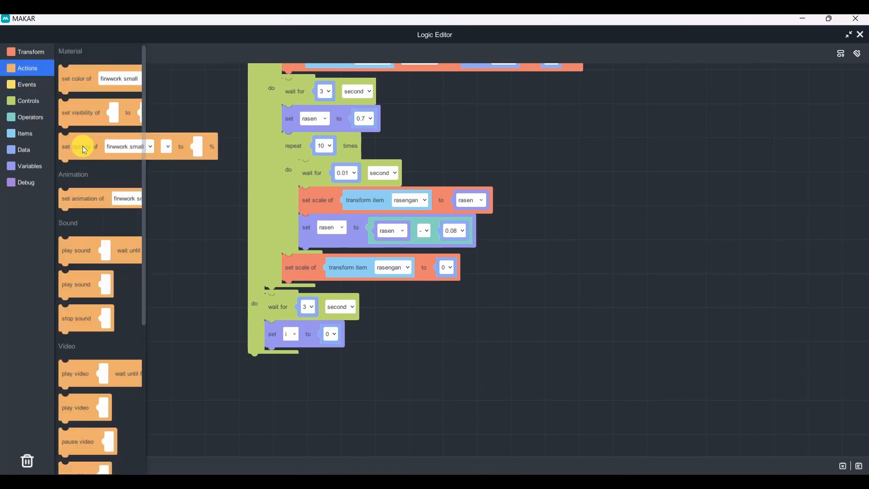
left_click_drag(84, 119, 290, 366)
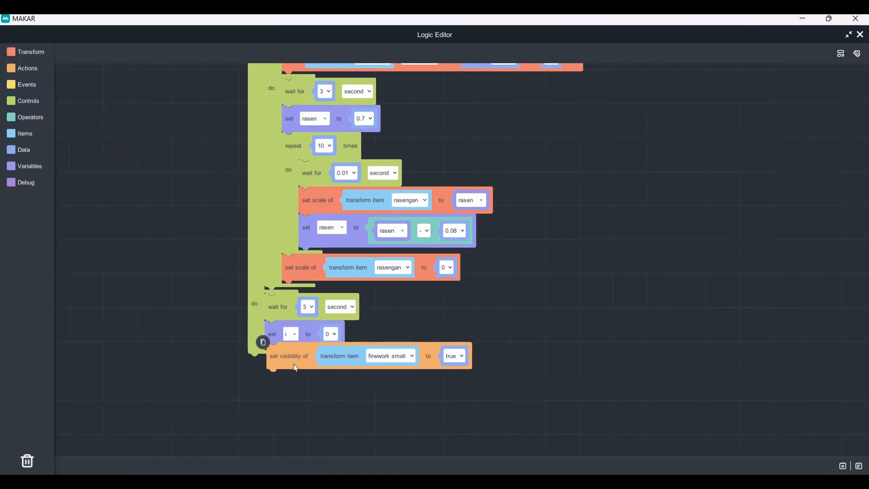
left_click(388, 362)
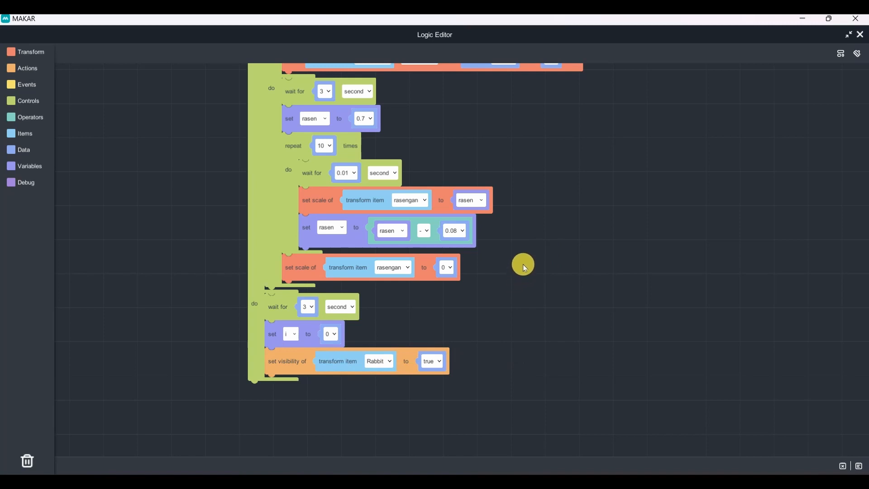
left_click_drag(567, 233, 523, 340)
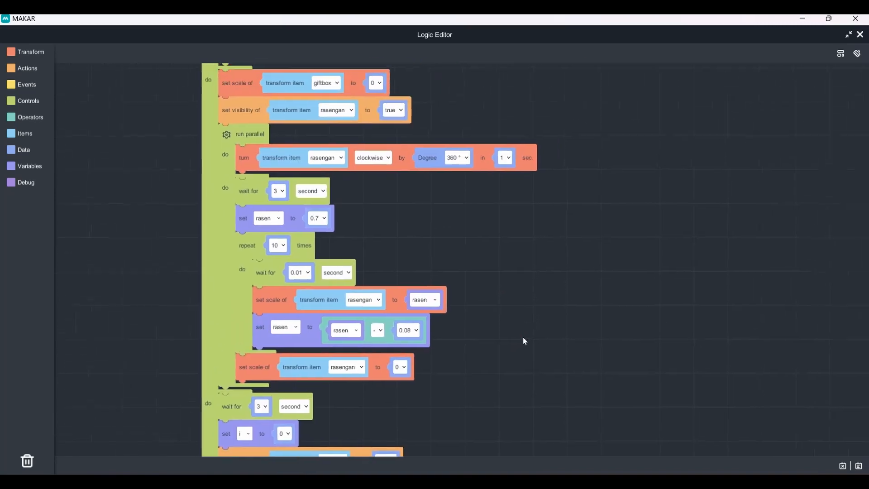
left_click_drag(564, 258, 490, 335)
left_click_drag(488, 264, 560, 141)
left_click_drag(544, 258, 491, 337)
left_click_drag(517, 254, 515, 276)
left_click_drag(462, 266, 446, 276)
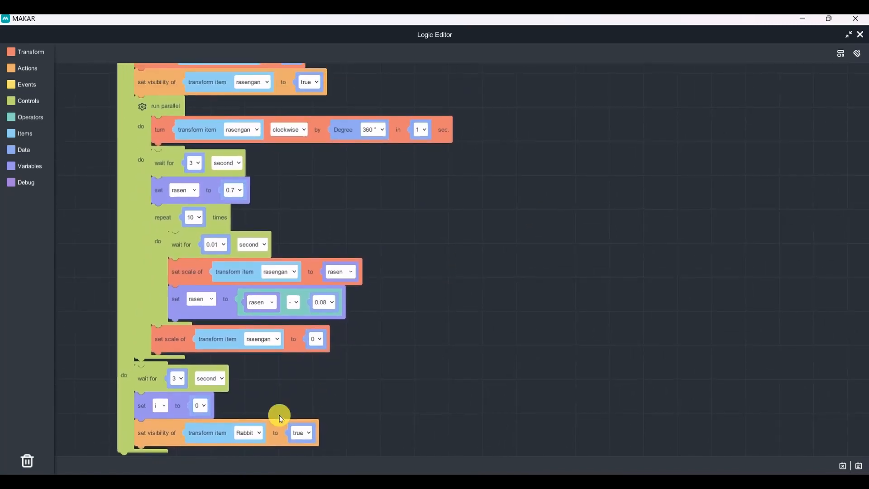
Step: Reduce the Logic Editor to a floating window clear of the 3D scene and make the Rabbit object visible
left_click(848, 35)
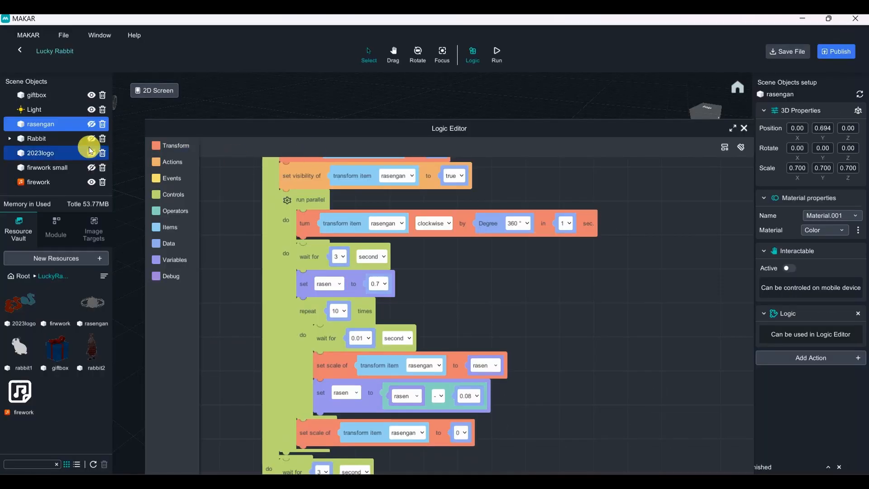
left_click_drag(407, 123, 385, 260)
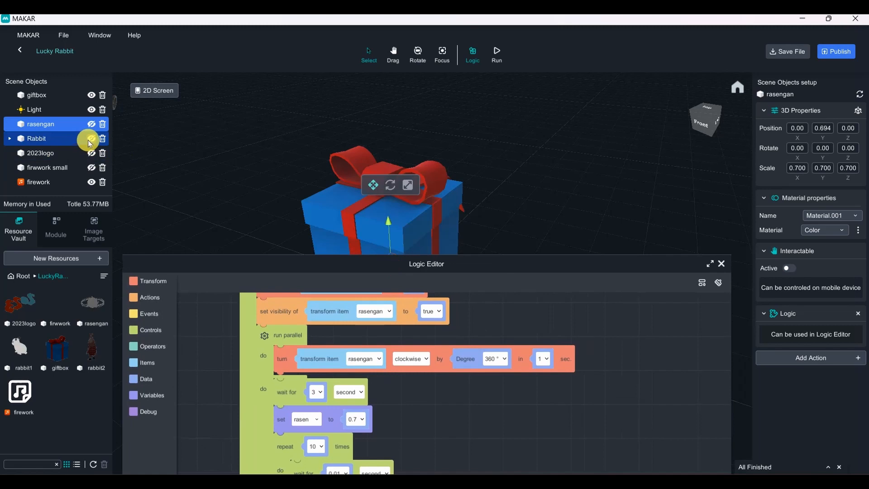
left_click(91, 138)
left_click_drag(552, 271, 569, 309)
Step: Expand the Rabbit group, hide its children R-Rabbit, rabbit2 and rabbit1, and collapse the group again
left_click(23, 138)
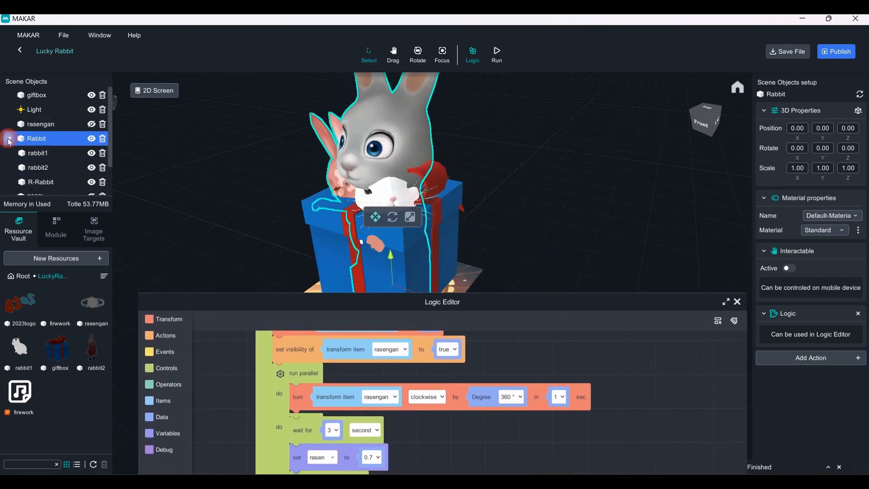
scroll(59, 164, "down", 1)
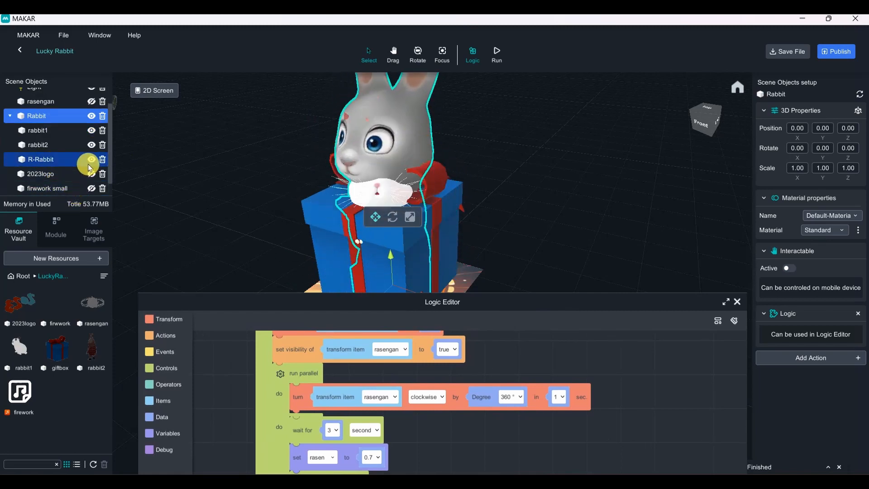
left_click(91, 159)
left_click(91, 145)
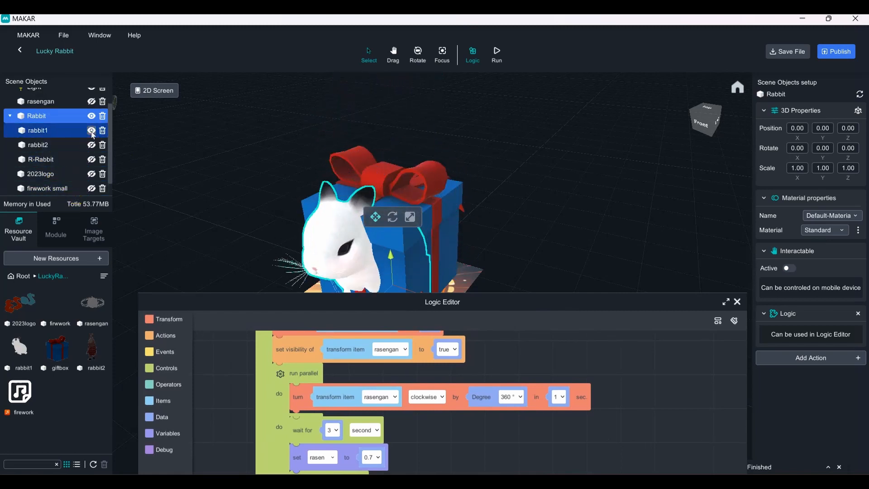
left_click(91, 130)
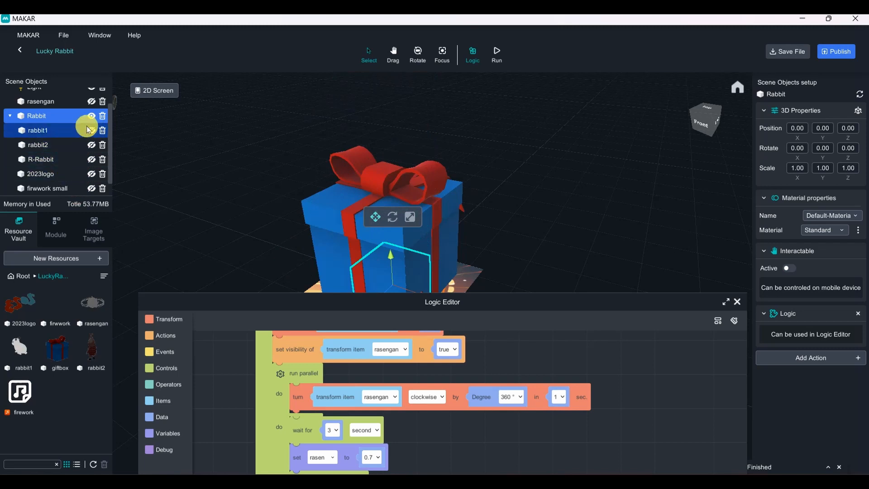
left_click(10, 116)
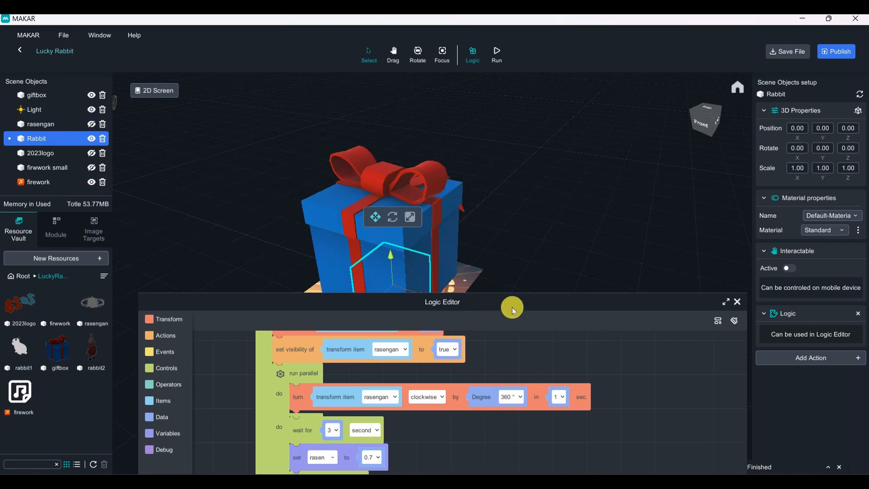
Step: Maximize the Logic Editor and create a new variable named model
left_click_drag(547, 306, 513, 92)
double_click(514, 92)
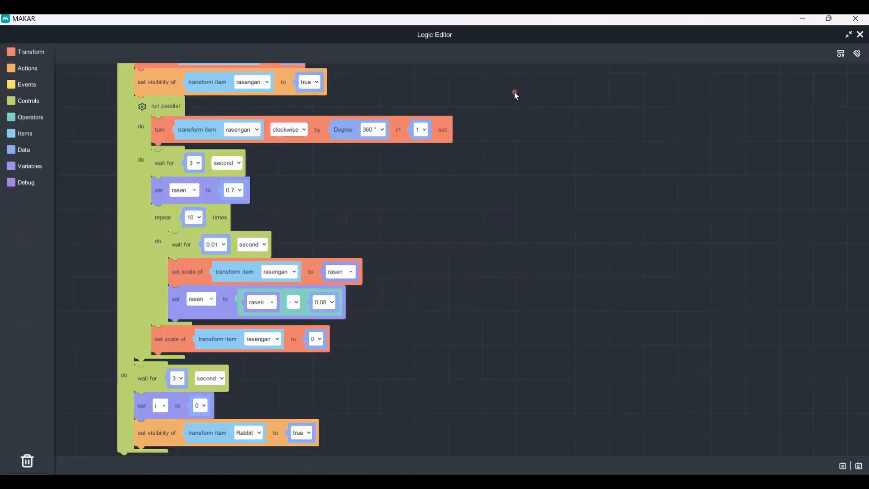
left_click_drag(570, 232, 504, 293)
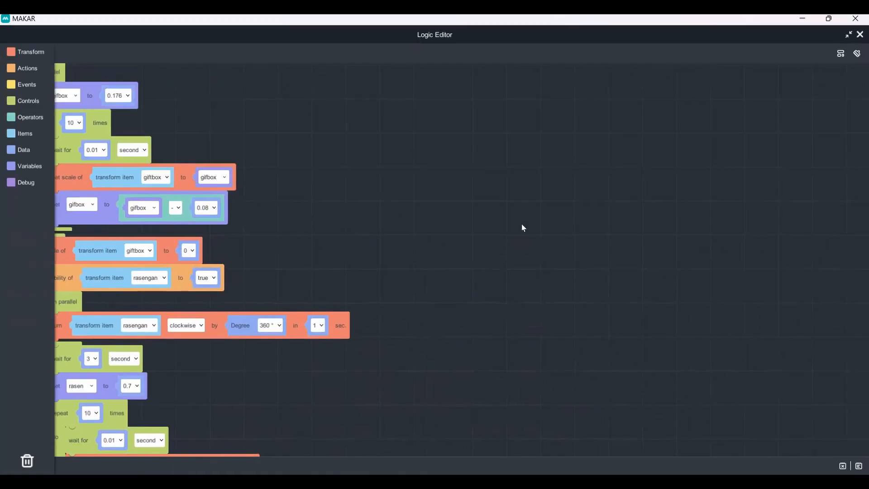
left_click_drag(522, 227, 610, 164)
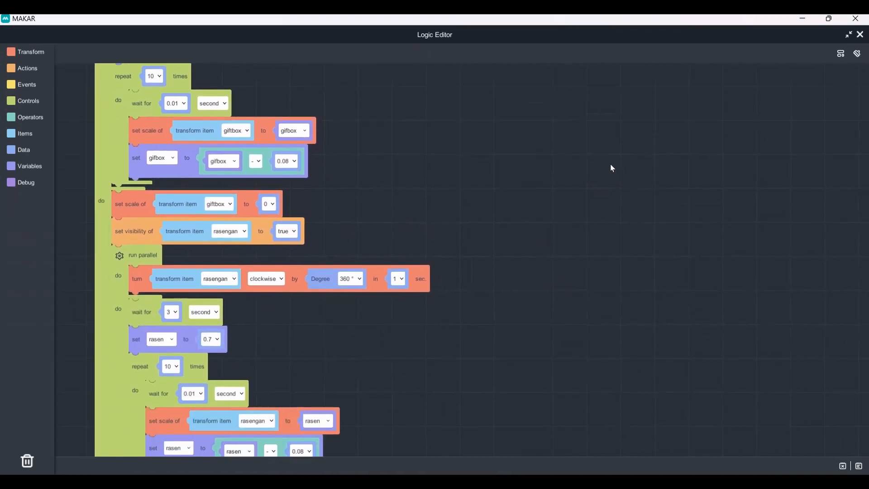
left_click_drag(528, 244, 531, 134)
left_click_drag(511, 217, 477, 249)
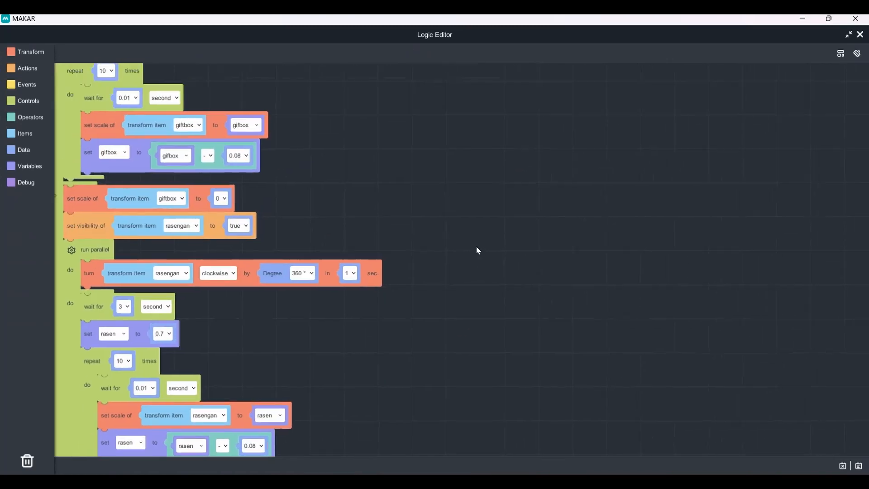
left_click(24, 168)
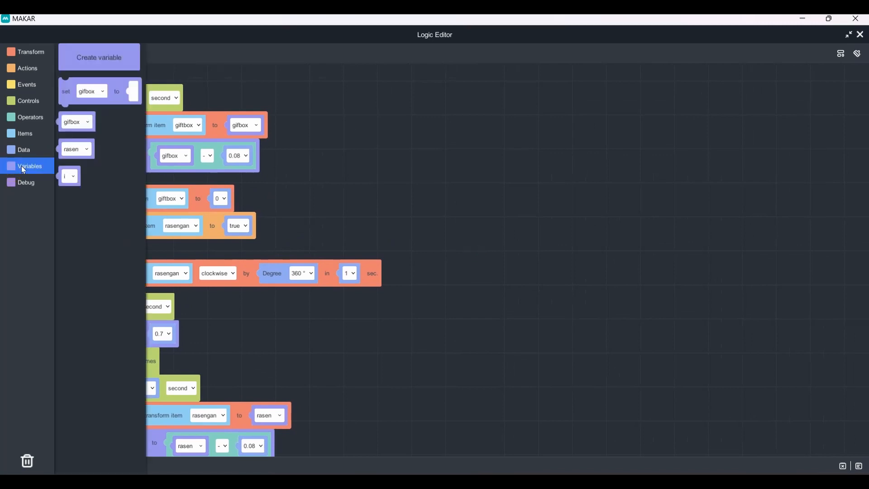
left_click(118, 58)
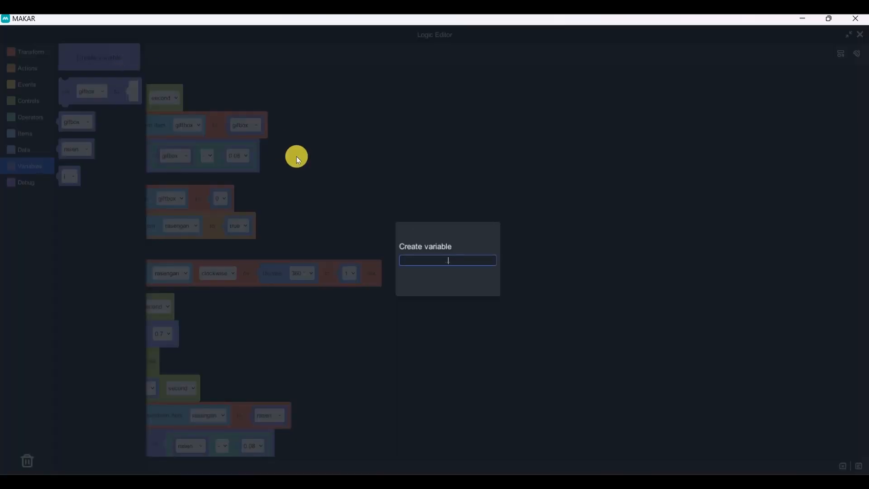
key("Return")
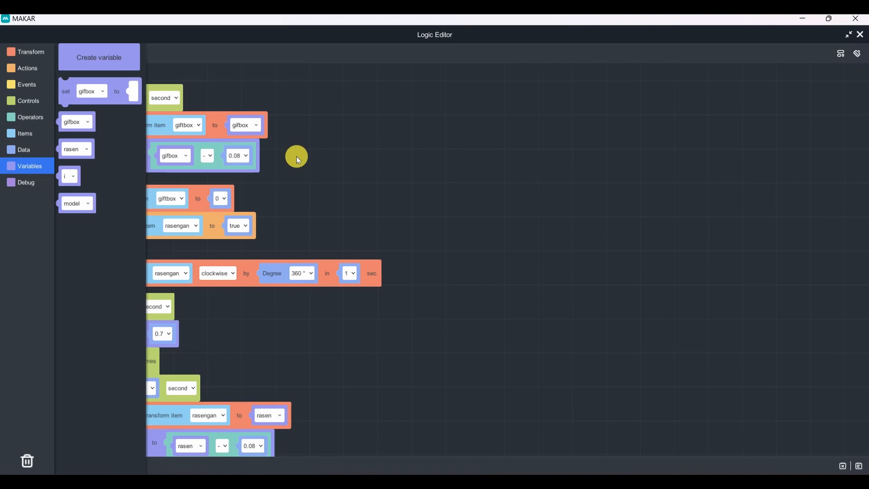
Step: Place a detached block in the empty workspace that sets variable model to a random number
left_click_drag(111, 94, 524, 137)
left_click(514, 134)
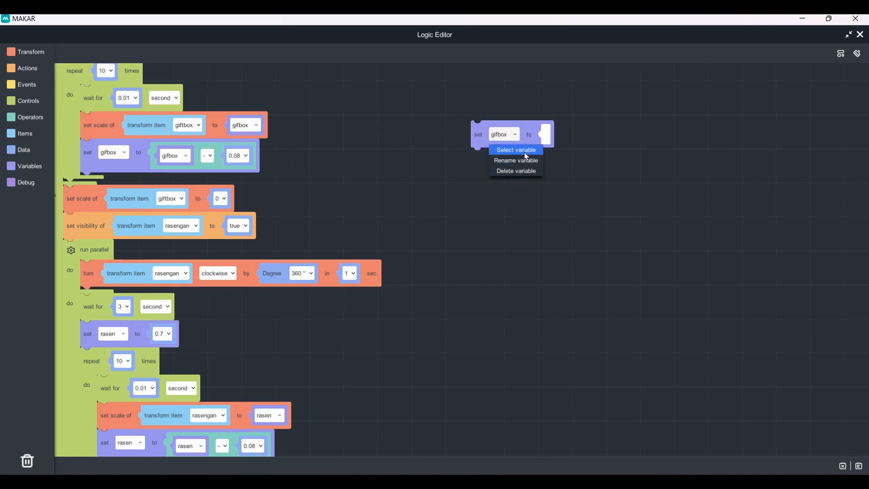
left_click(503, 174)
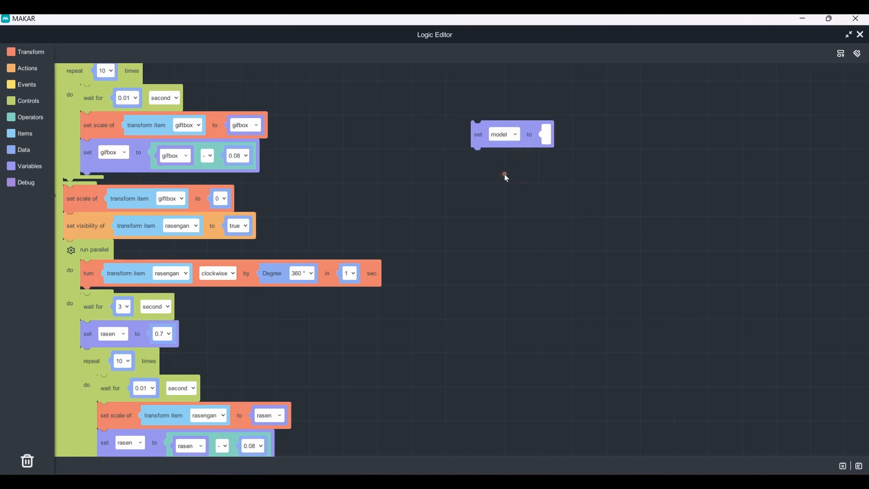
left_click(31, 117)
left_click_drag(86, 177, 87, 174)
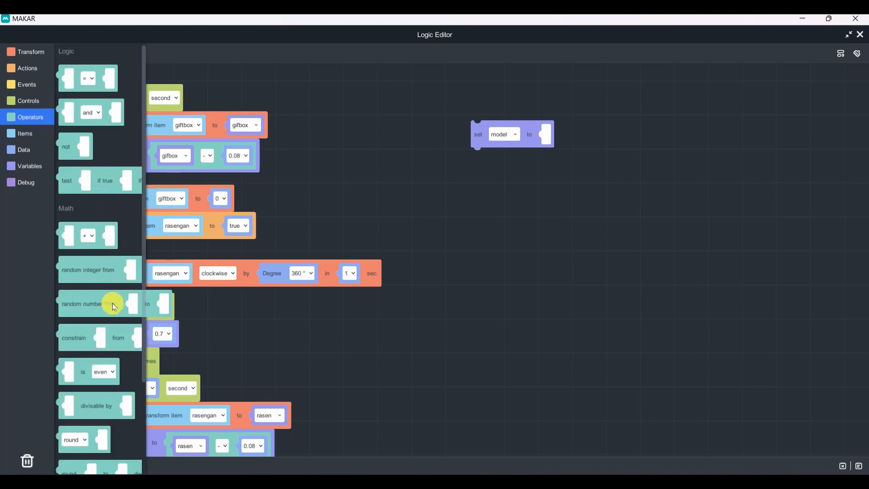
left_click_drag(85, 308, 568, 141)
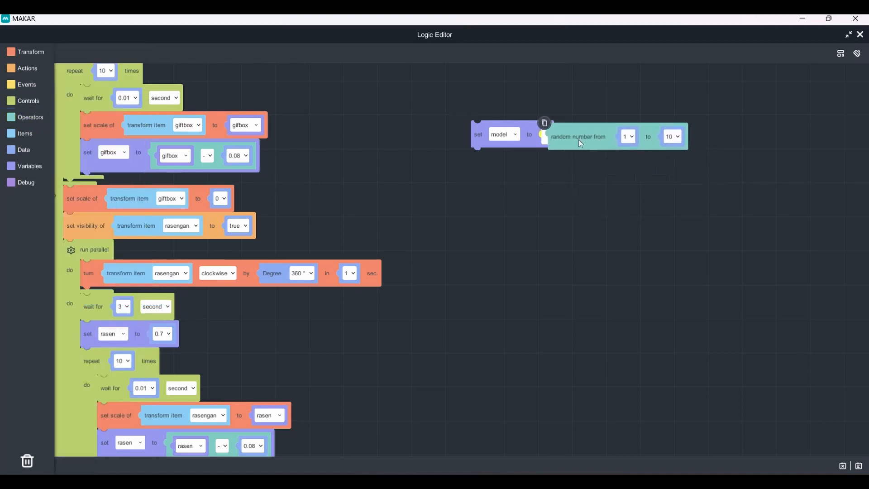
left_click_drag(388, 205, 175, 233)
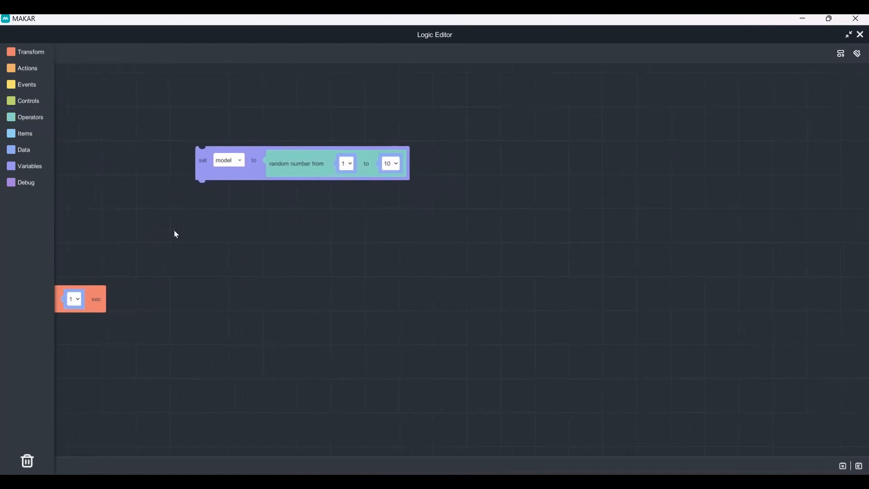
Step: Set the upper limit of the random number assigned to model to 4
left_click(42, 121)
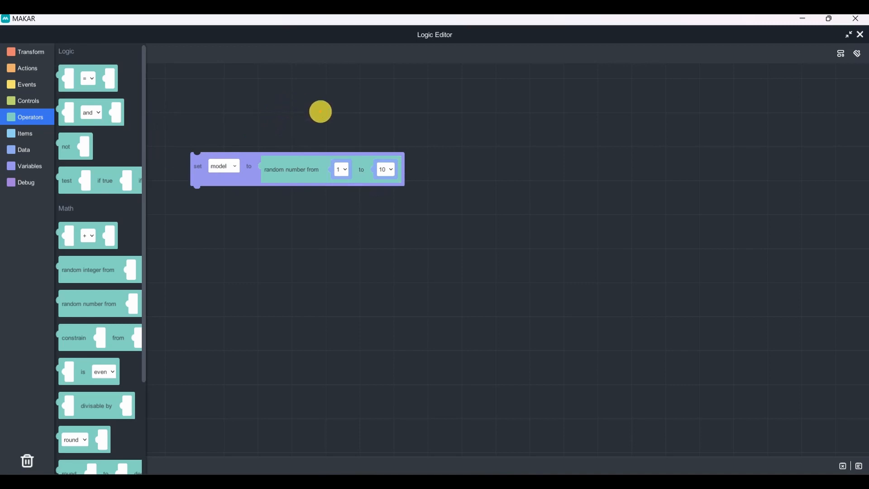
left_click_drag(321, 117, 316, 136)
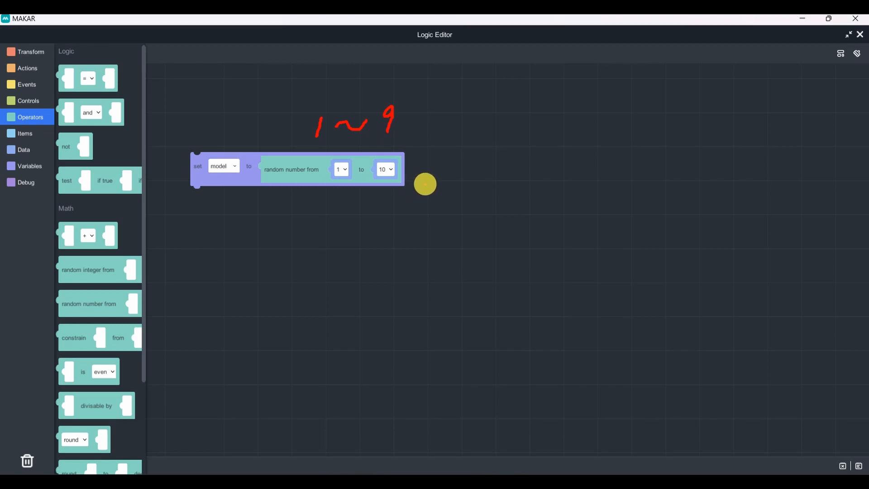
left_click(385, 171)
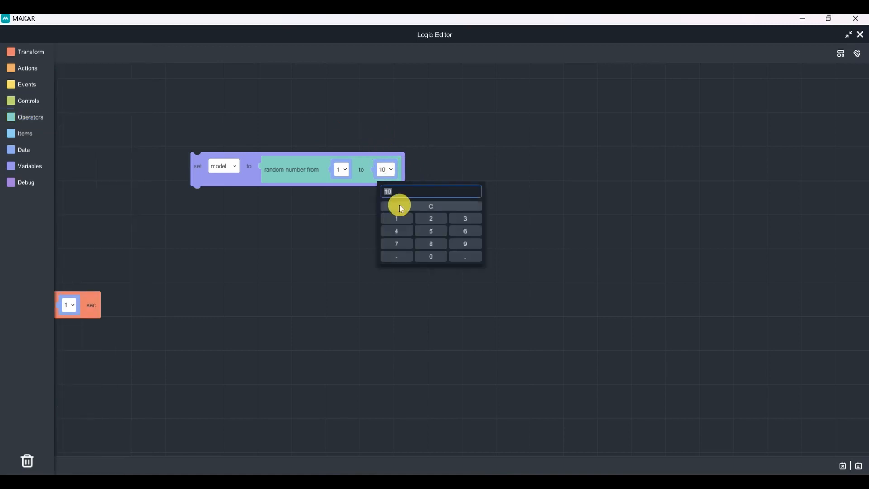
left_click(397, 231)
left_click(455, 140)
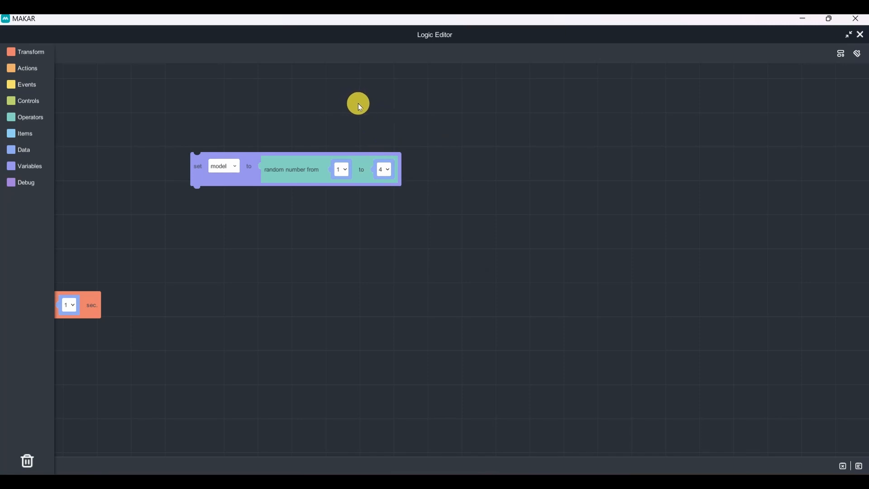
left_click(482, 103)
left_click(384, 183)
left_click_drag(420, 172, 481, 175)
left_click_drag(484, 172, 507, 176)
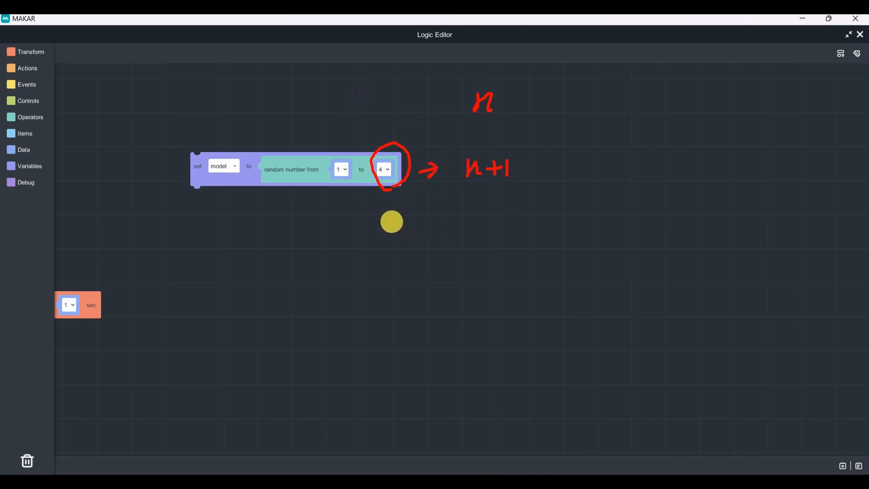
key("Escape")
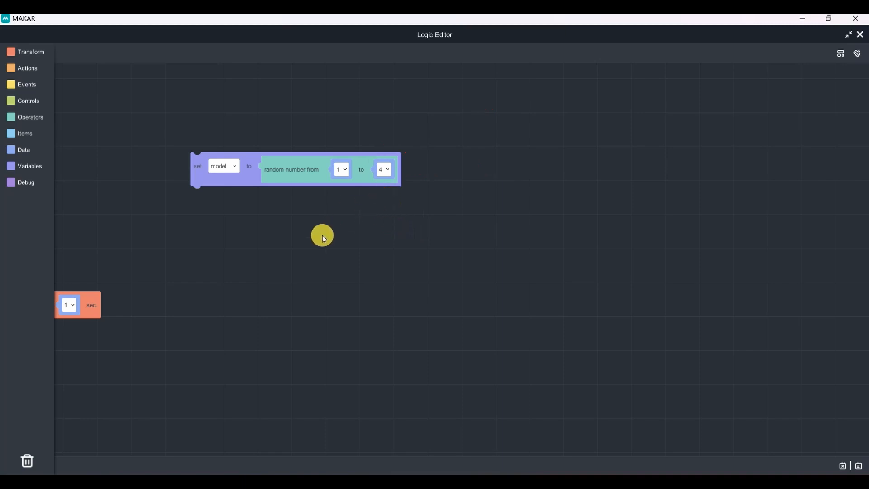
Step: Attach an if block beneath the block that sets model to a random number
left_click_drag(323, 235, 403, 191)
mouse_move(362, 146)
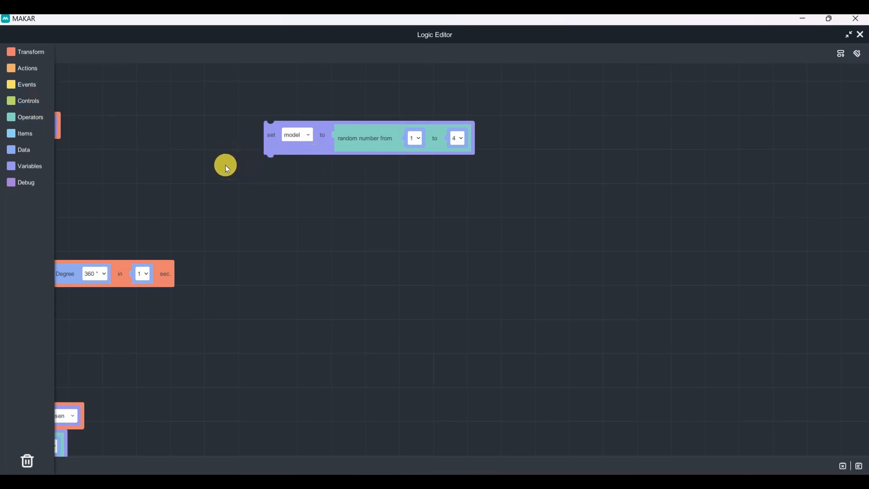
left_click(35, 99)
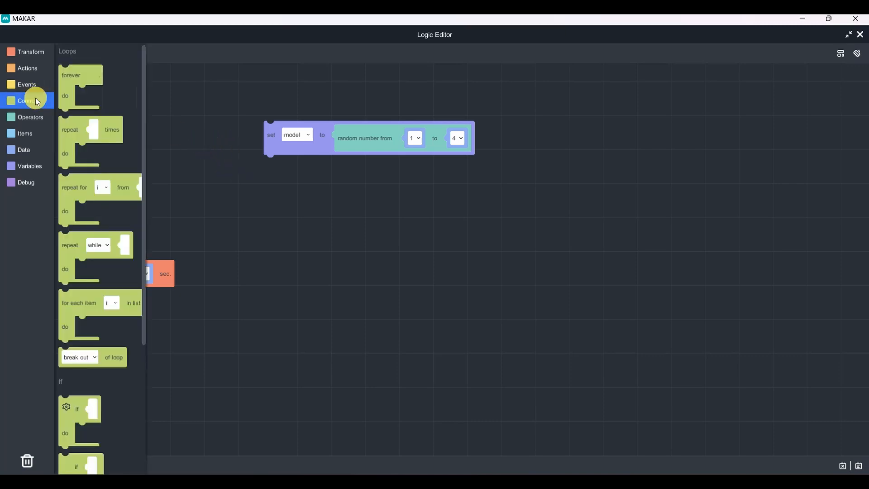
scroll(127, 186, "down", 1)
scroll(127, 186, "down", 5)
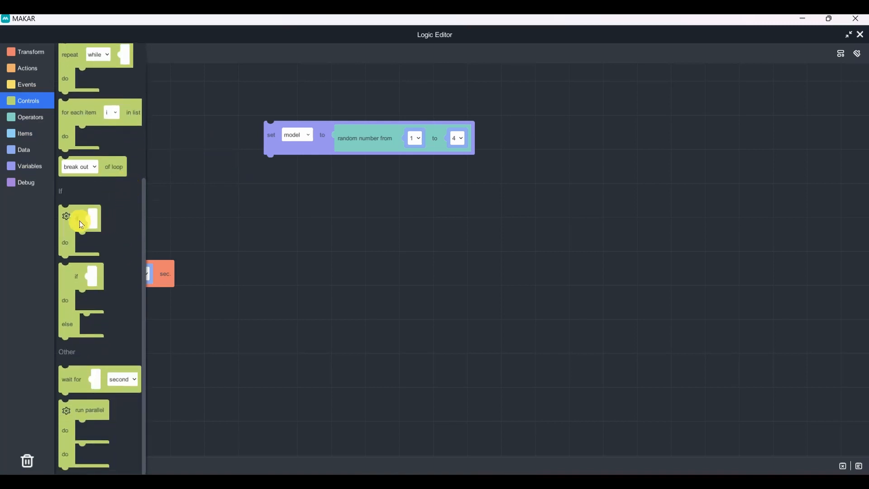
left_click_drag(77, 224, 282, 175)
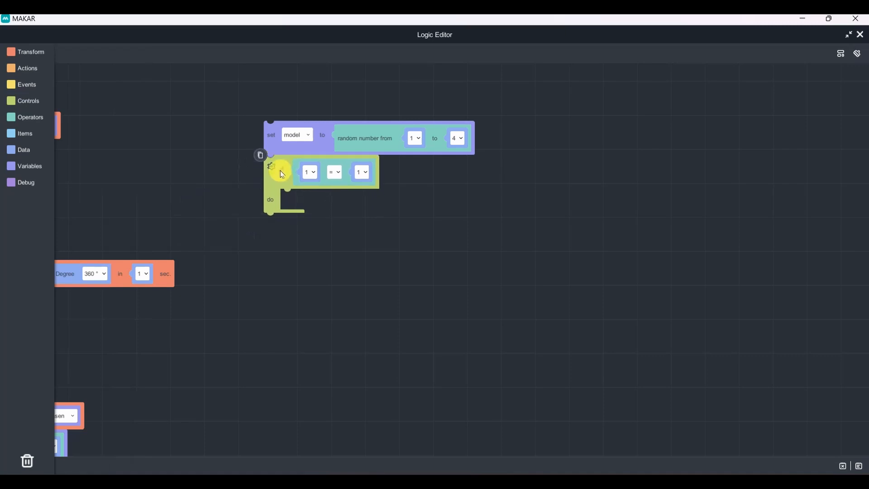
Step: Insert variable model as the first operand of the if condition so it tests model = 1
left_click(24, 135)
left_click(28, 99)
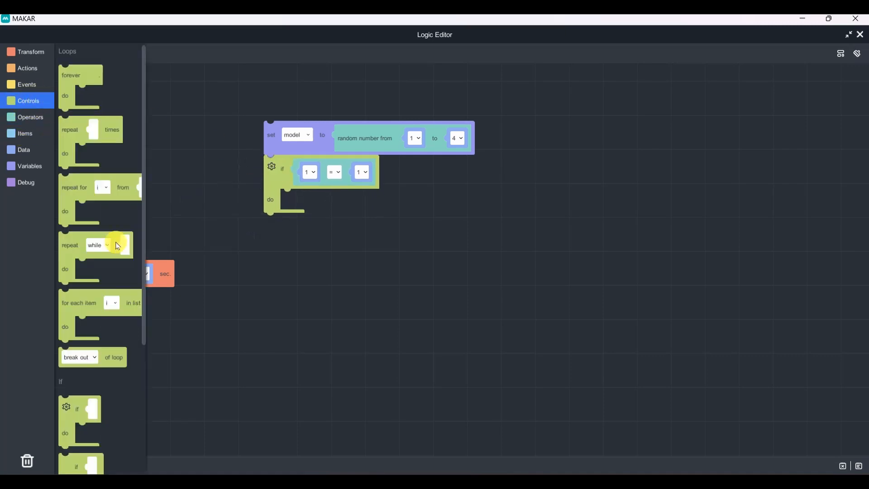
scroll(113, 240, "down", 5)
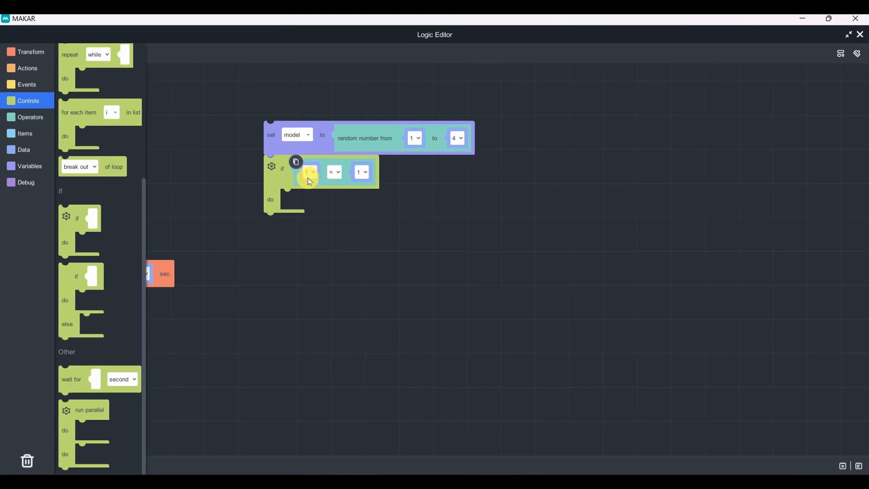
left_click(25, 151)
left_click(24, 164)
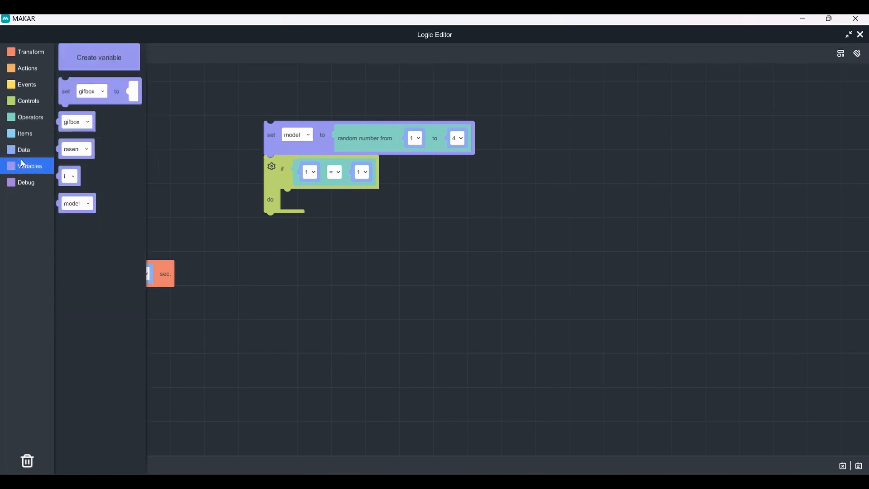
left_click_drag(84, 209, 41, 211)
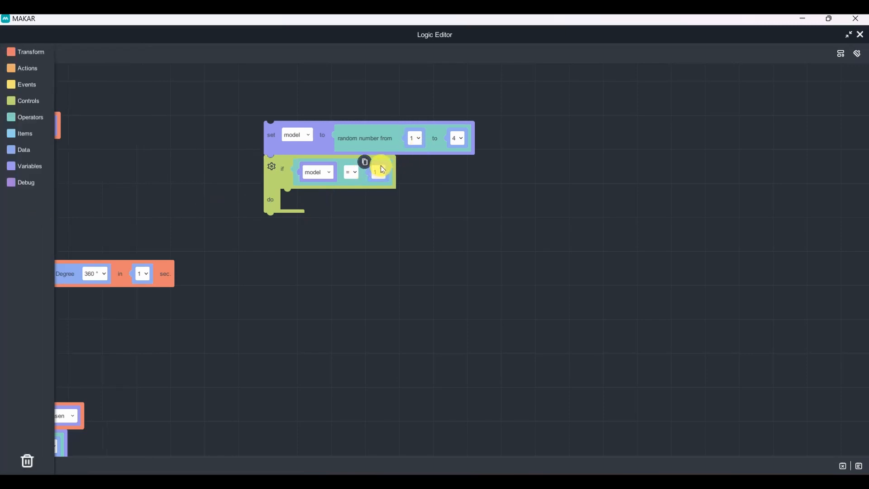
left_click_drag(384, 171, 380, 173)
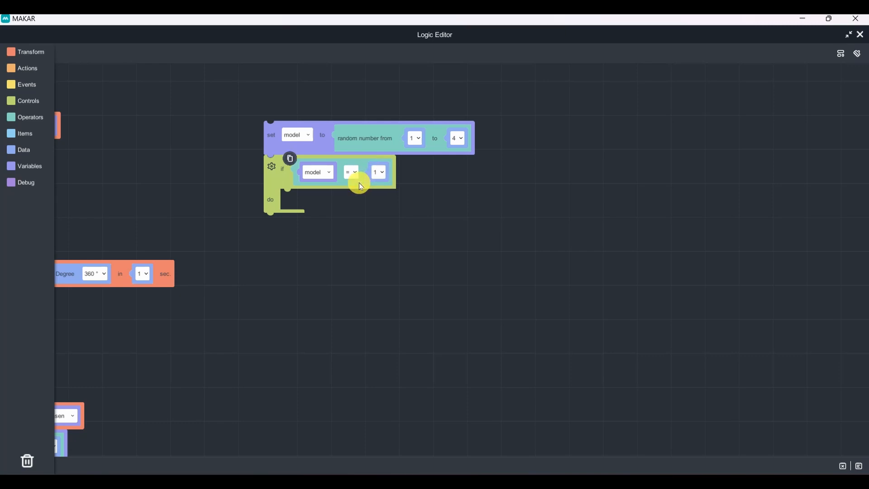
Step: Add a block inside the model = 1 condition setting the visibility of rabbit1 to true
left_click(36, 77)
left_click_drag(69, 116, 304, 211)
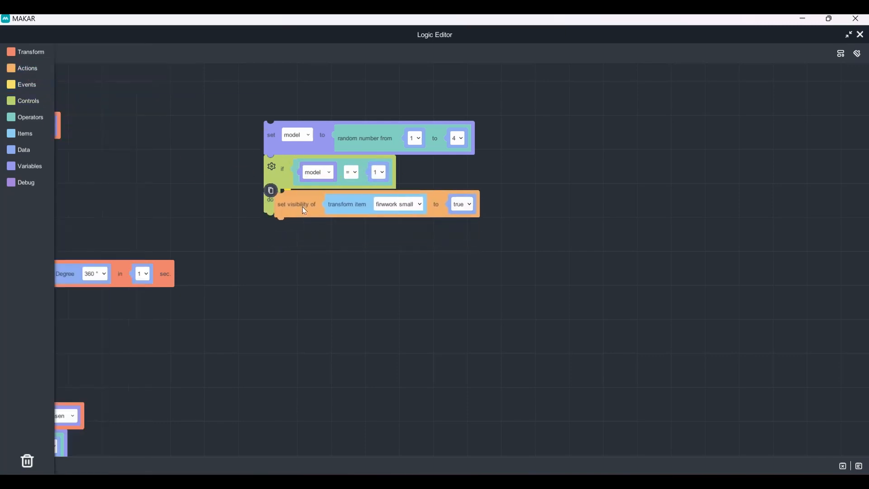
left_click(399, 199)
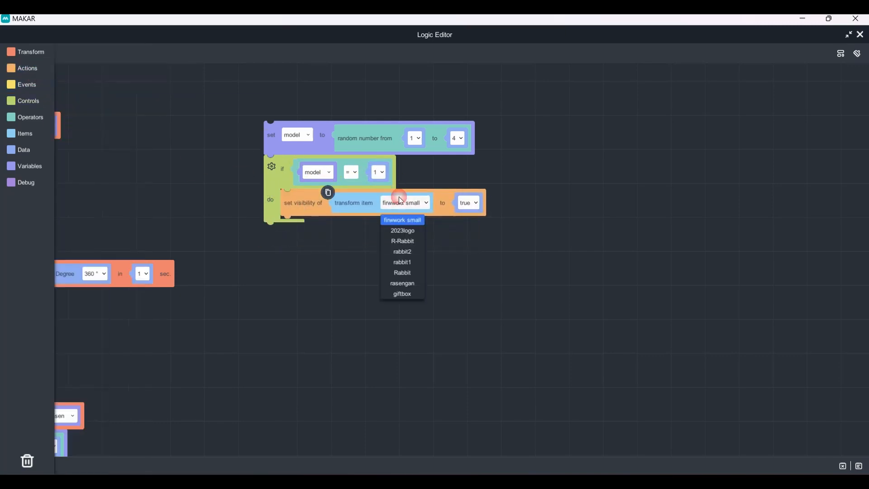
left_click(417, 262)
Step: Duplicate the rabbit1 visibility block beneath it and set the copy to rabbit2 with visibility false
left_click(311, 210)
left_click(281, 188)
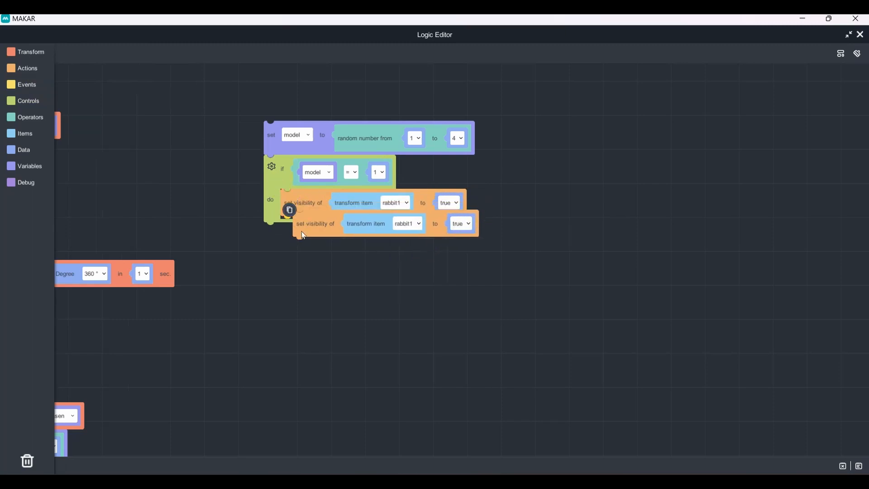
left_click_drag(303, 235, 290, 241)
left_click(456, 258)
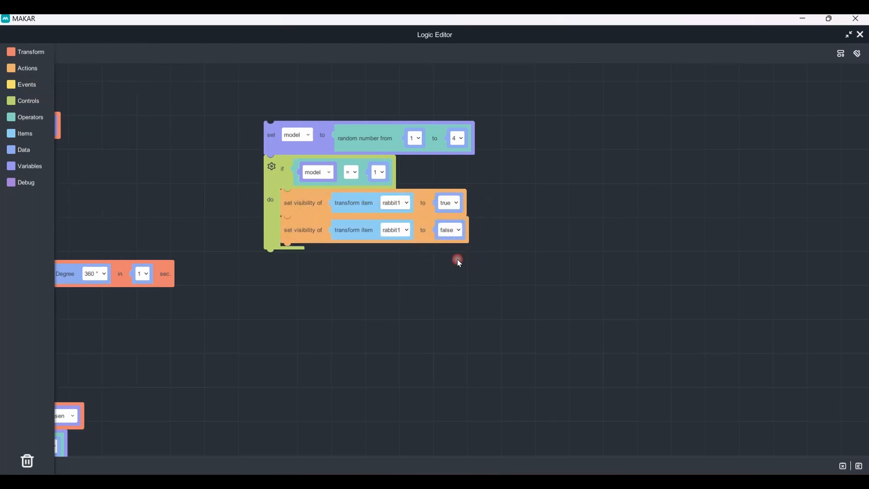
left_click(287, 233)
left_click(396, 230)
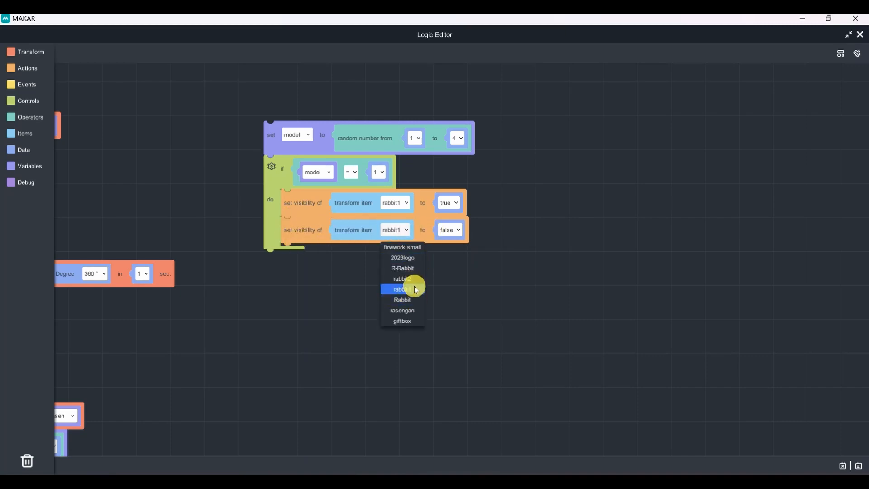
left_click(402, 279)
Step: Duplicate the rabbit2 visibility block beneath it and change the copy's item to R-Rabbit, keeping visibility false
left_click(277, 216)
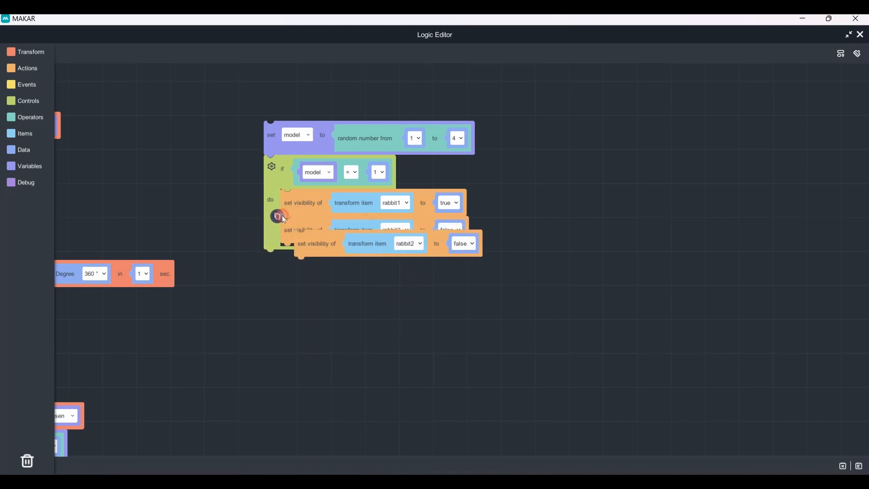
left_click_drag(299, 238, 278, 242)
left_click(395, 257)
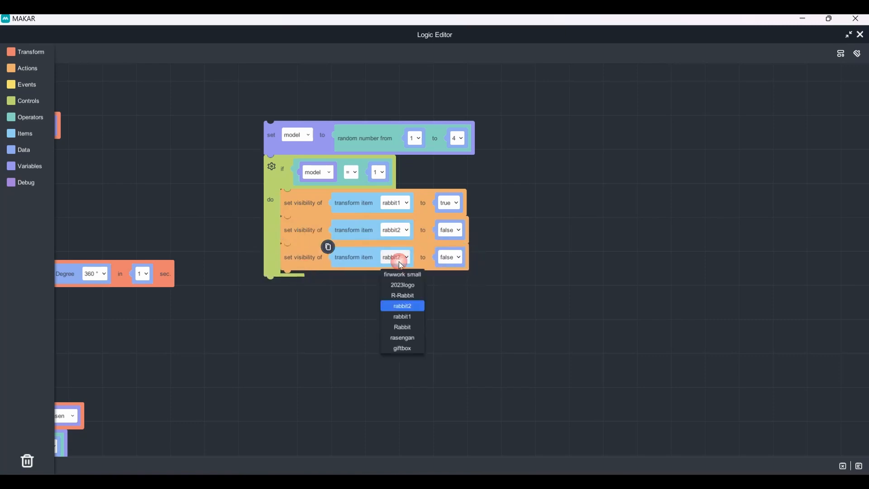
left_click(419, 294)
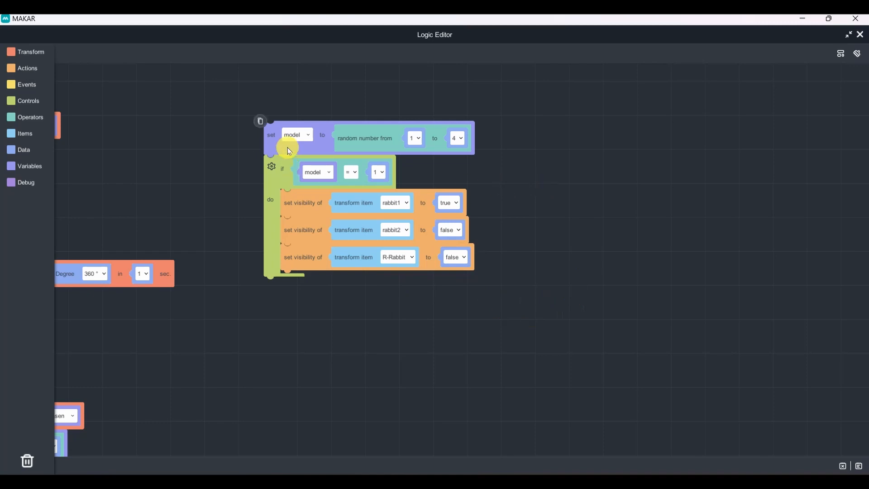
Step: Add two else if branches to the if block that tests model = 1
left_click(272, 167)
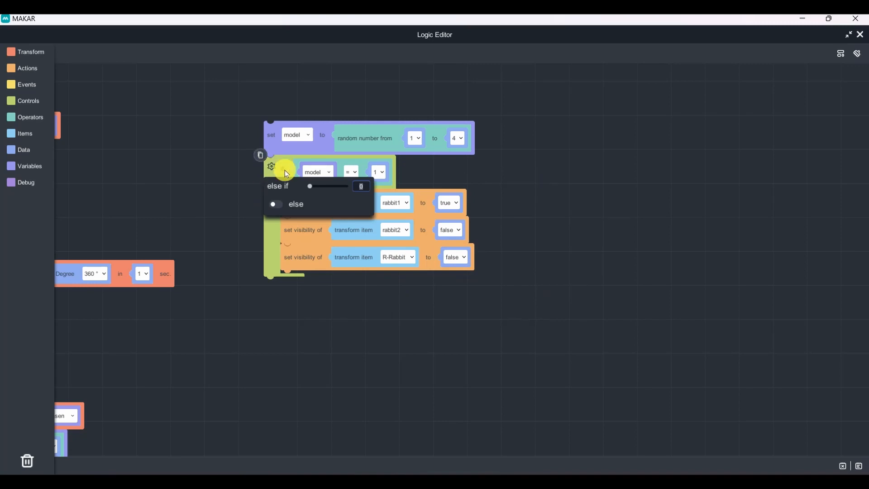
mouse_move(309, 186)
left_mouse_down()
mouse_move(334, 184)
mouse_move(315, 186)
left_mouse_up()
left_click(474, 193)
Step: Take the model = 1 condition out of the if block, duplicate it twice and spread the copies apart
left_click(292, 168)
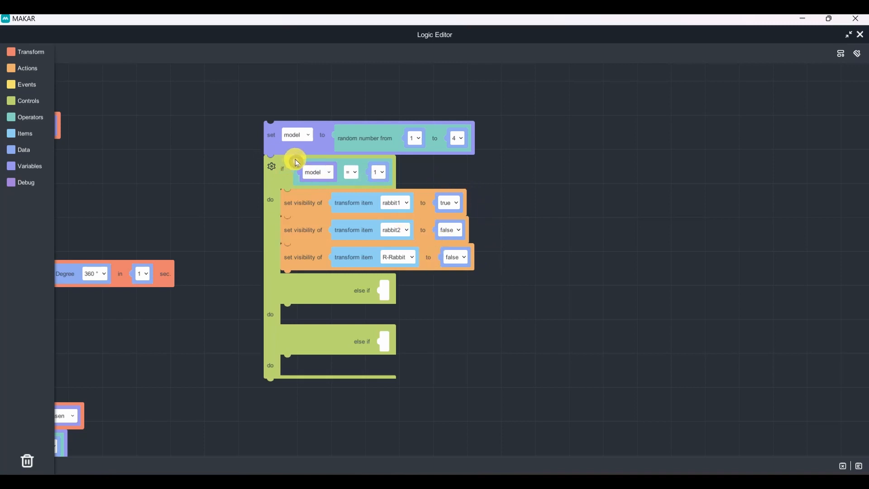
left_click(294, 163)
left_click(295, 162)
left_click(295, 178)
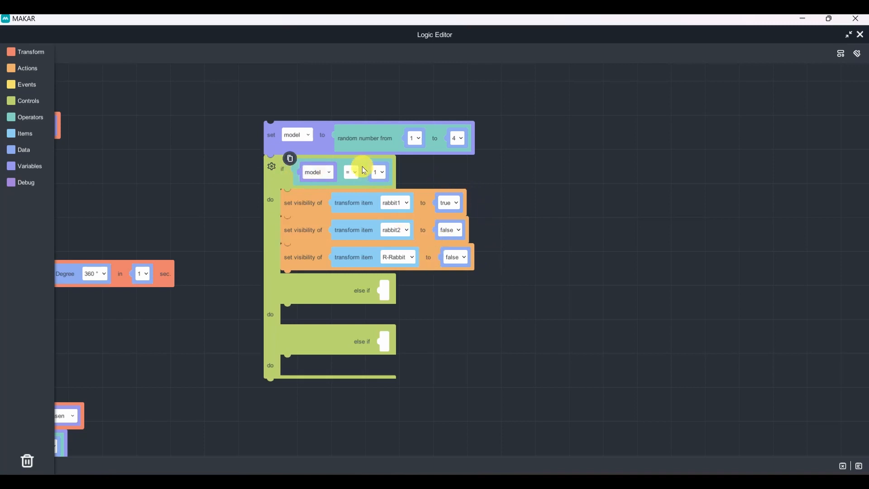
left_click_drag(365, 165, 604, 167)
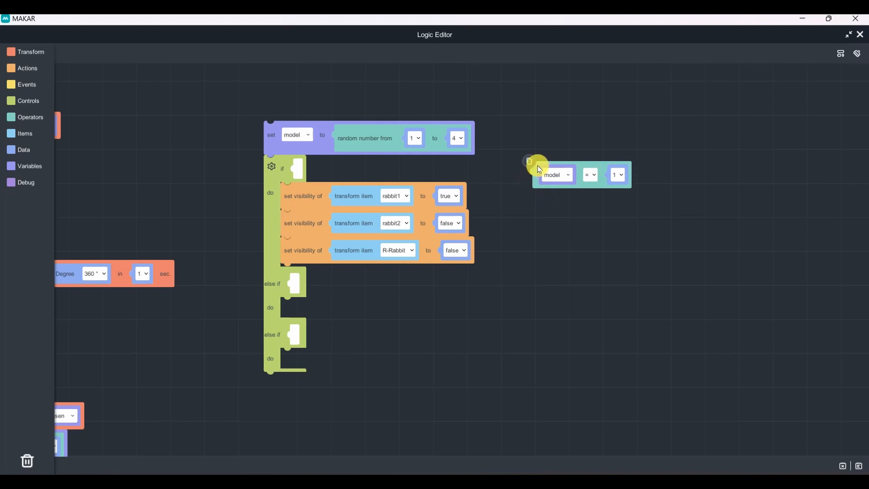
left_click(529, 161)
left_click(547, 176)
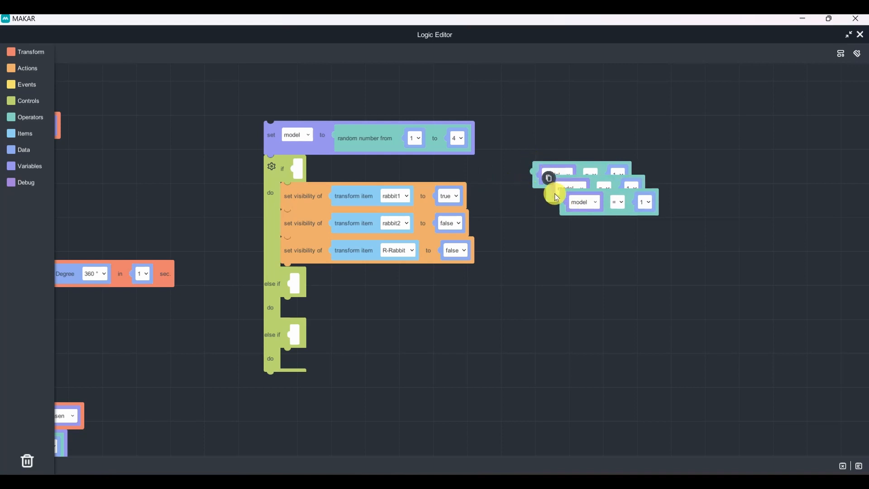
left_click_drag(562, 204, 547, 263)
Step: Set the comparison values of the two copied conditions to 2 and 3
left_click(627, 205)
left_click(681, 256)
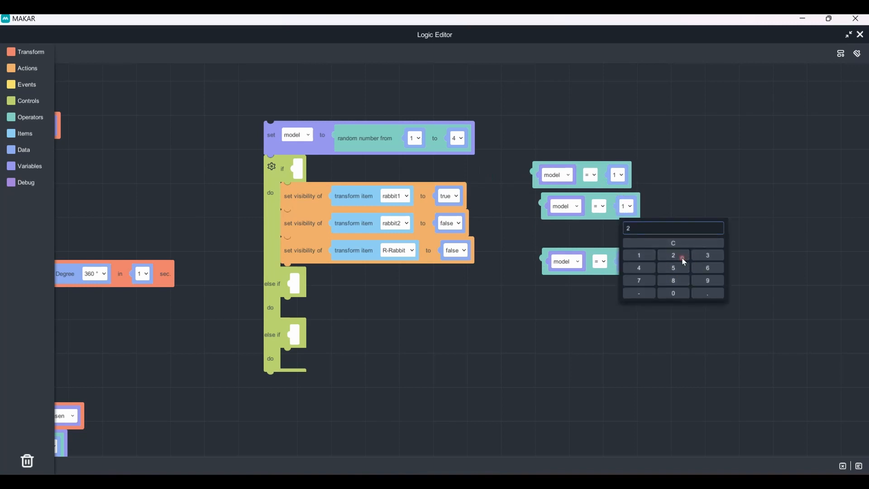
left_click(628, 261)
left_click(696, 312)
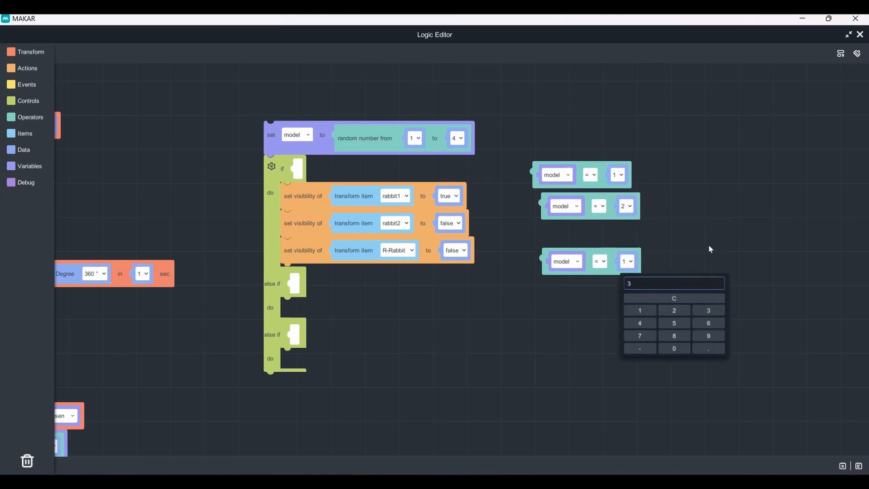
Step: Plug model = 1 into the if slot, model = 2 into the first else if and model = 3 into the second
left_click_drag(544, 272, 294, 353)
left_click_drag(543, 200, 310, 313)
left_click_drag(474, 187, 309, 186)
Step: Duplicate the three visibility blocks into the model = 2 branch and set rabbit1 to false, rabbit2 to true and R-Rabbit to false
left_click(212, 199)
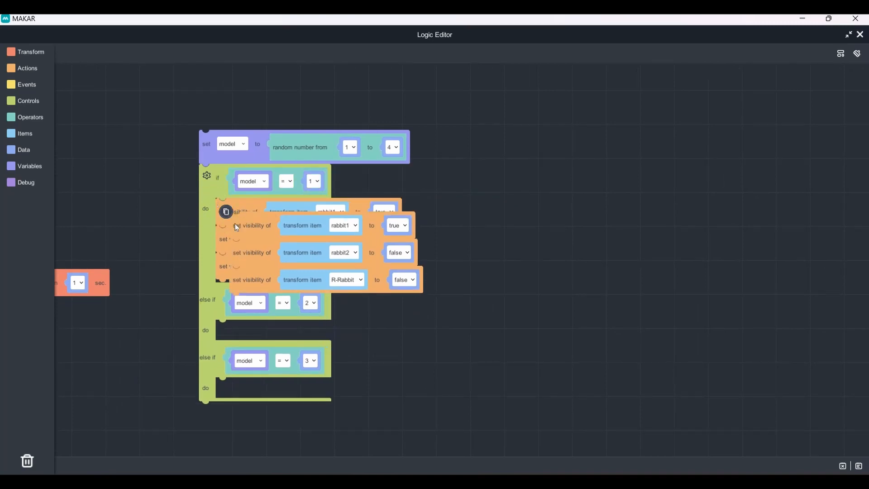
left_click_drag(235, 223, 225, 337)
scroll(226, 339, "down", 3)
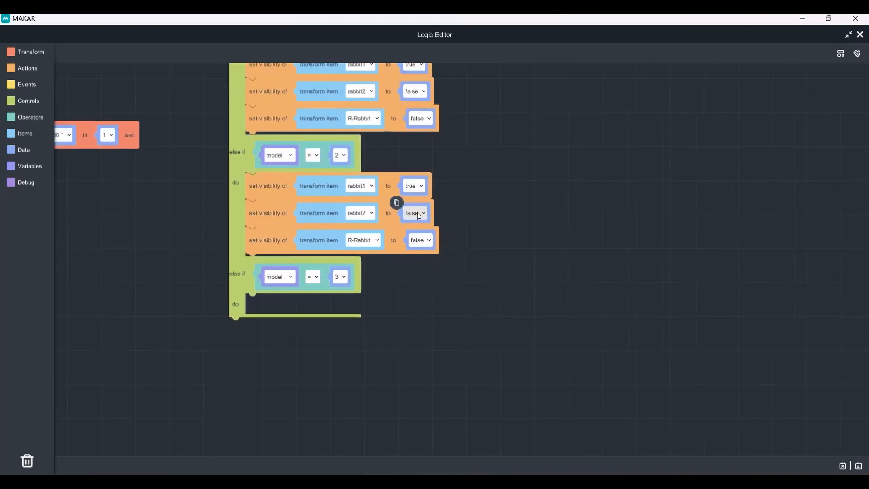
left_click(424, 235)
left_click(421, 265)
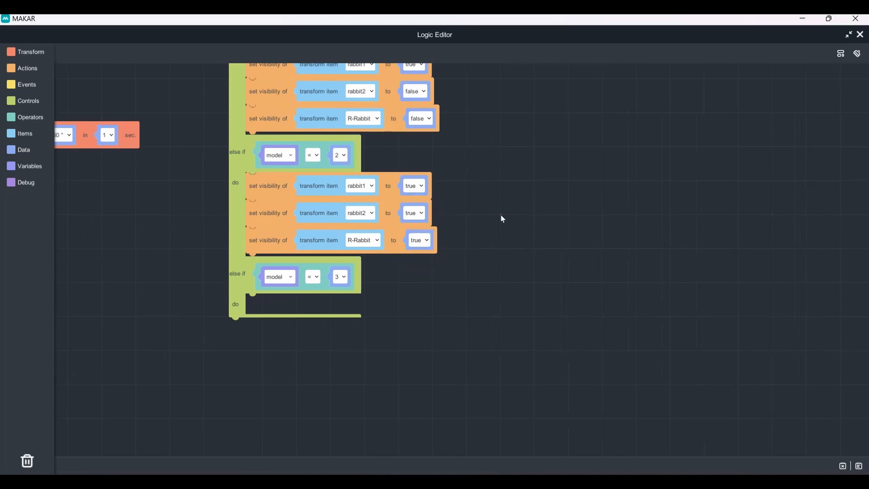
left_click(424, 245)
left_click(419, 266)
left_click(414, 187)
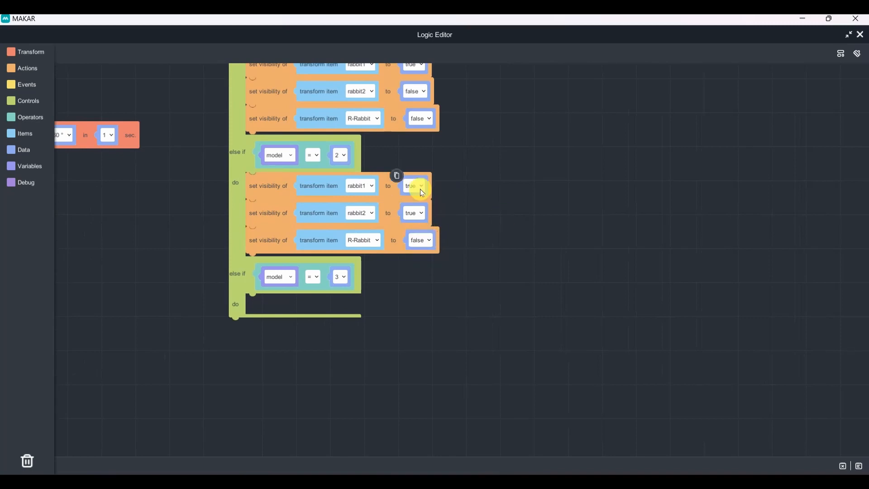
left_click(414, 208)
Step: Duplicate the model = 2 visibility blocks into the model = 3 branch, setting rabbit2 to false and R-Rabbit to true there
left_click_drag(502, 182, 560, 236)
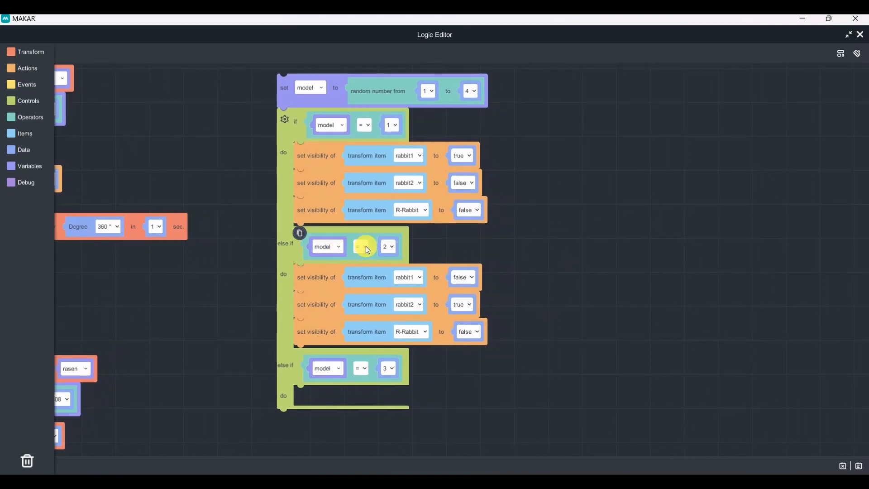
left_click(406, 251)
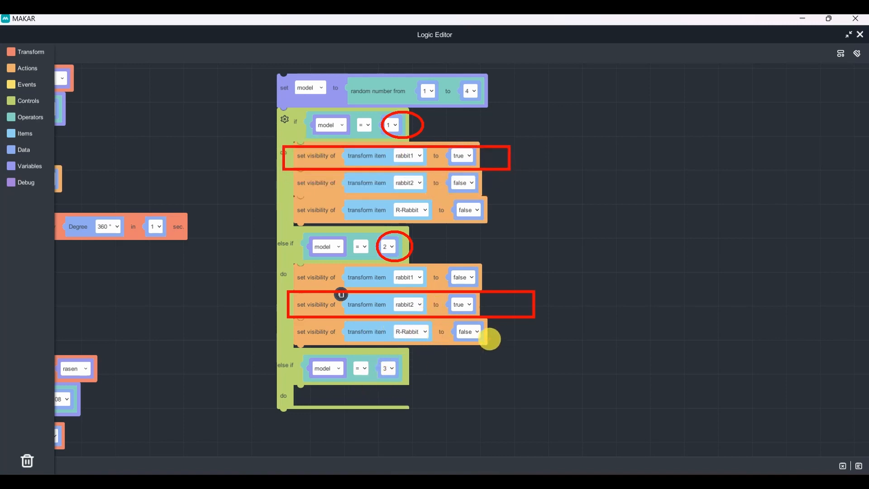
mouse_move(310, 277)
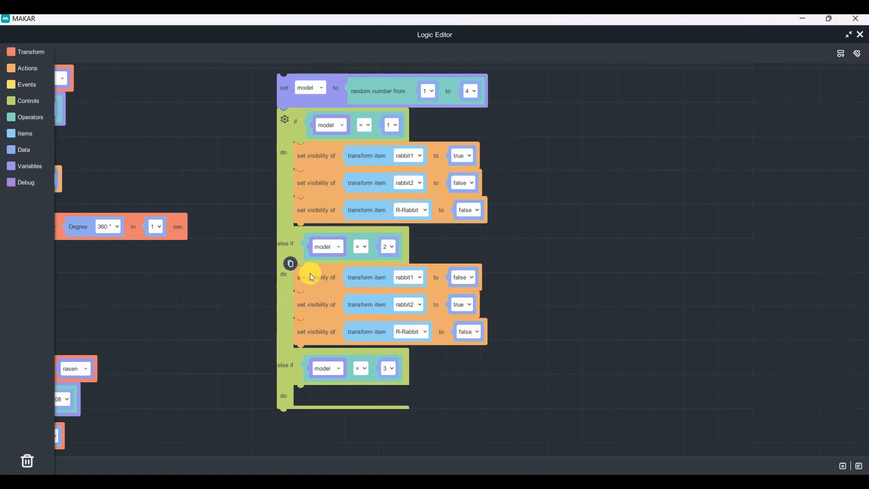
left_click(291, 264)
mouse_move(335, 302)
left_mouse_down()
mouse_move(382, 350)
mouse_move(318, 400)
left_mouse_up()
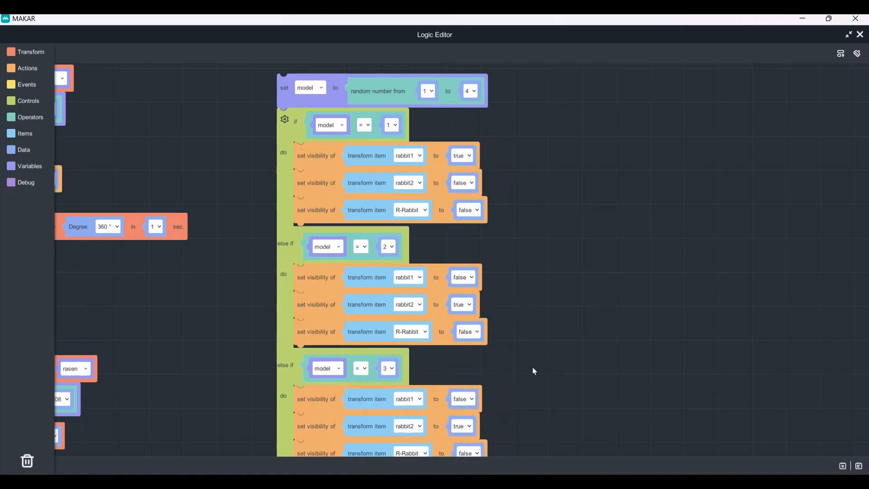
scroll(551, 224, "down", 3)
left_click(486, 283)
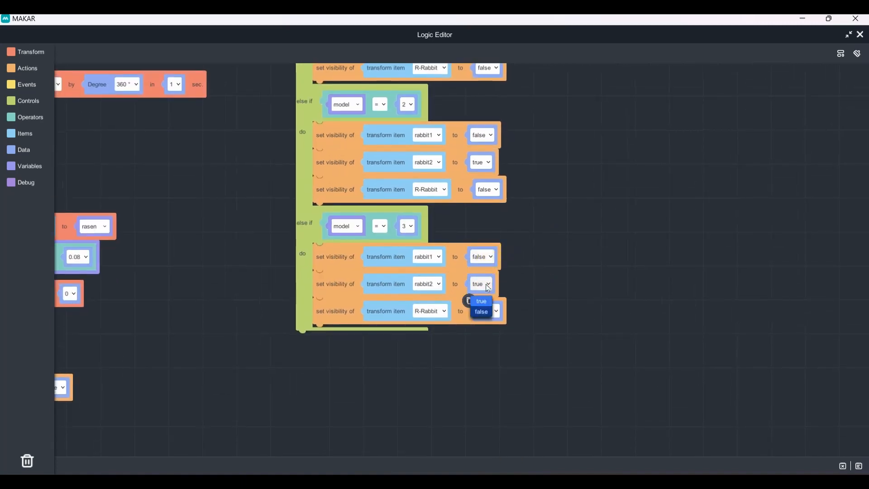
left_click(484, 311)
left_click(487, 311)
left_click(488, 328)
Step: Review the three model branches and the main sequence's final blocks that wait, reset i and show Rabbit
left_click_drag(577, 239, 568, 316)
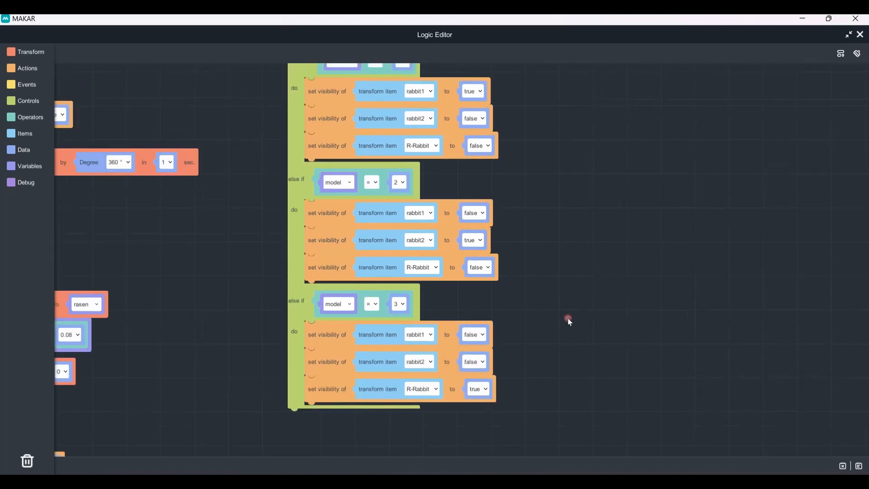
left_click_drag(549, 152, 630, 217)
left_click_drag(624, 152, 465, 127)
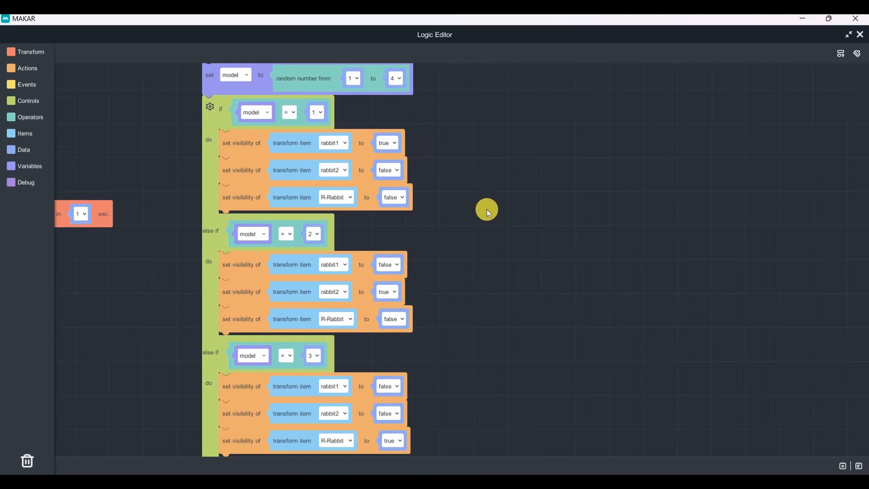
left_click_drag(485, 208, 734, 226)
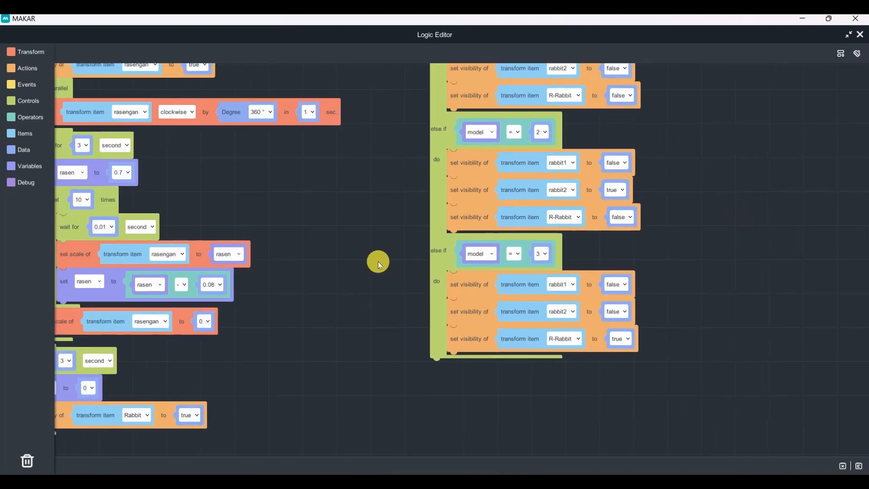
left_click_drag(376, 260, 475, 168)
left_click(255, 285)
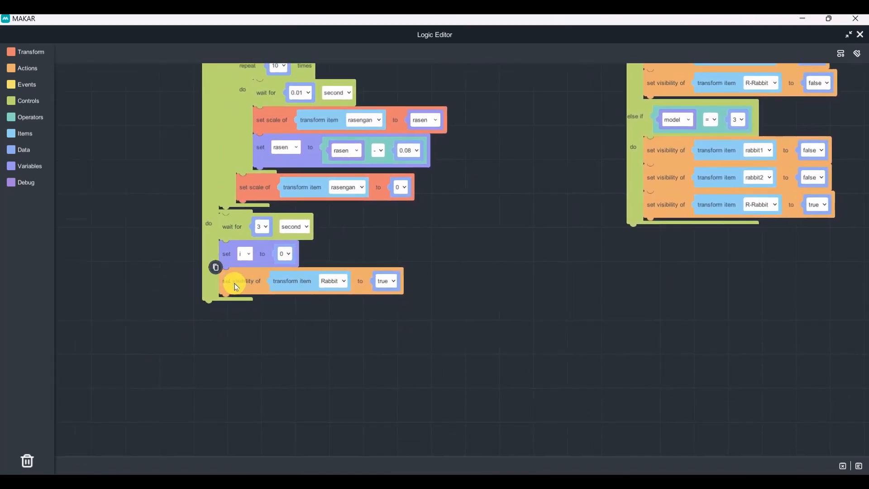
left_click(230, 256)
left_click(288, 231)
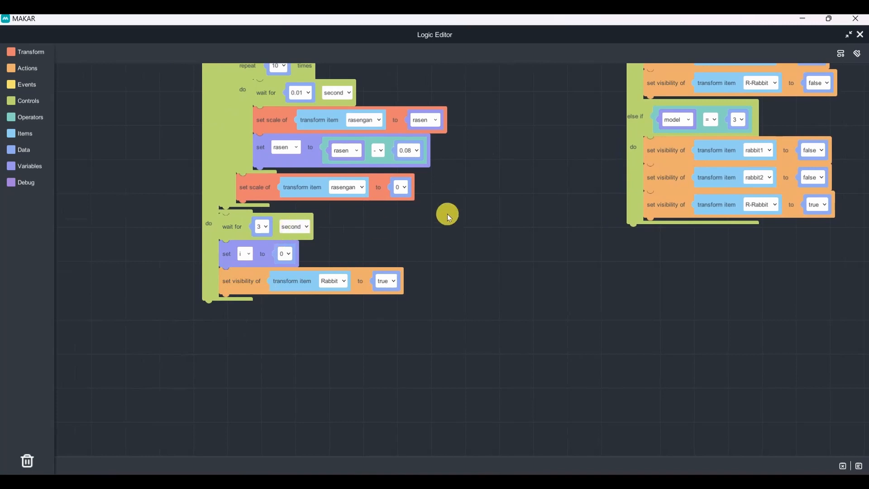
left_click_drag(447, 215, 444, 222)
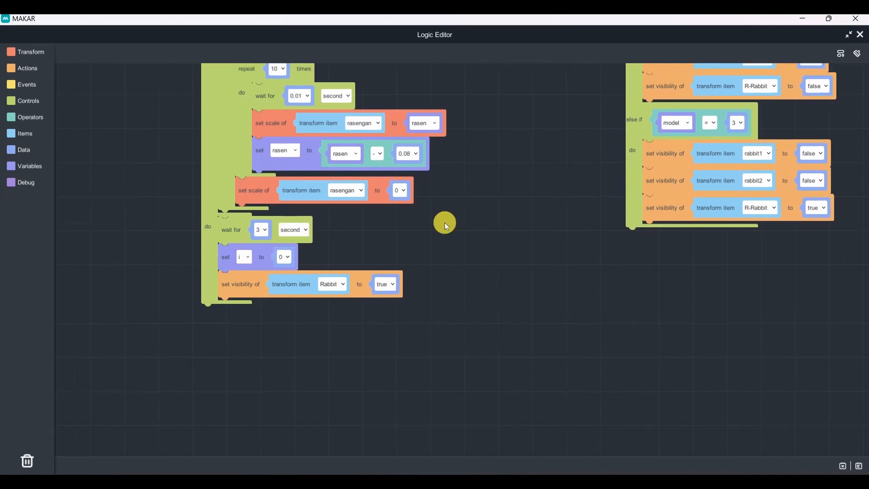
left_click_drag(430, 229, 424, 238)
left_click(292, 301)
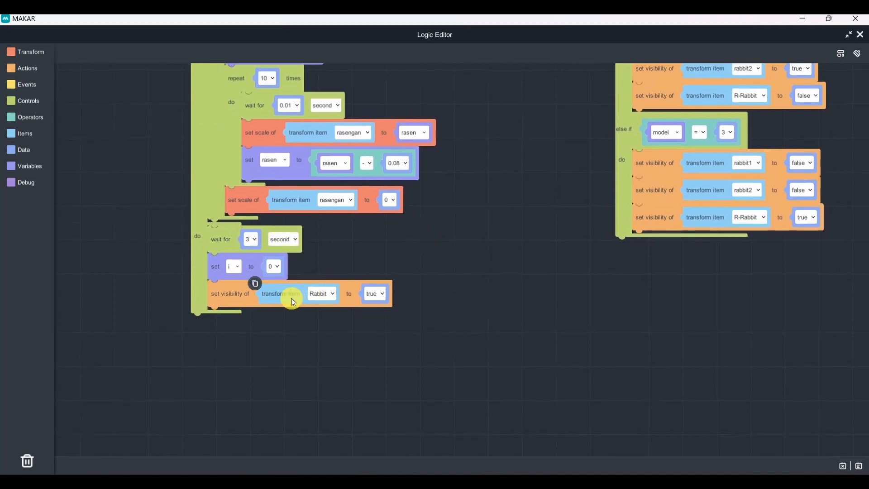
left_click(352, 293)
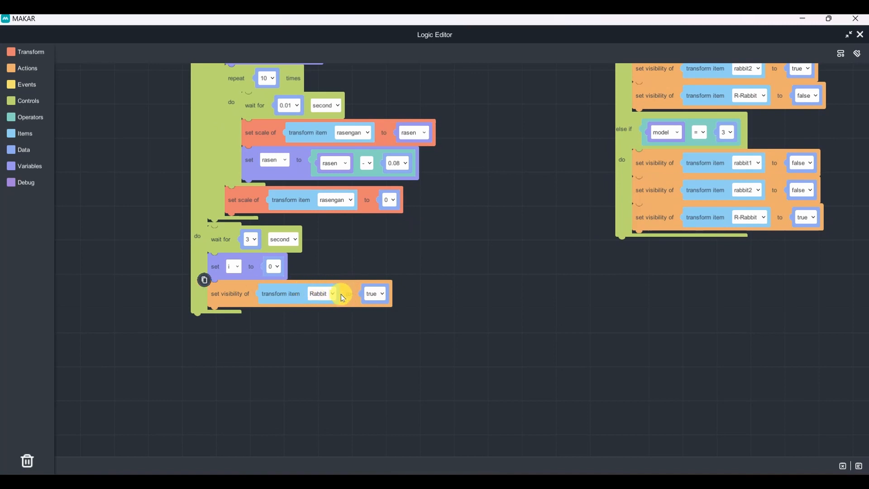
left_click(319, 303)
Step: Examine the rasengan shrink sequence and the final Rabbit blocks alongside the model branches
left_click_drag(438, 277, 390, 411)
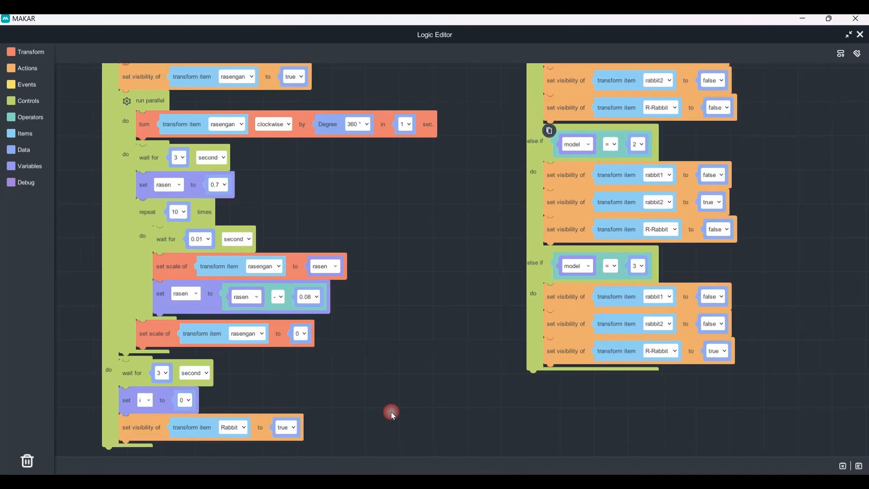
left_click(713, 209)
left_click(714, 219)
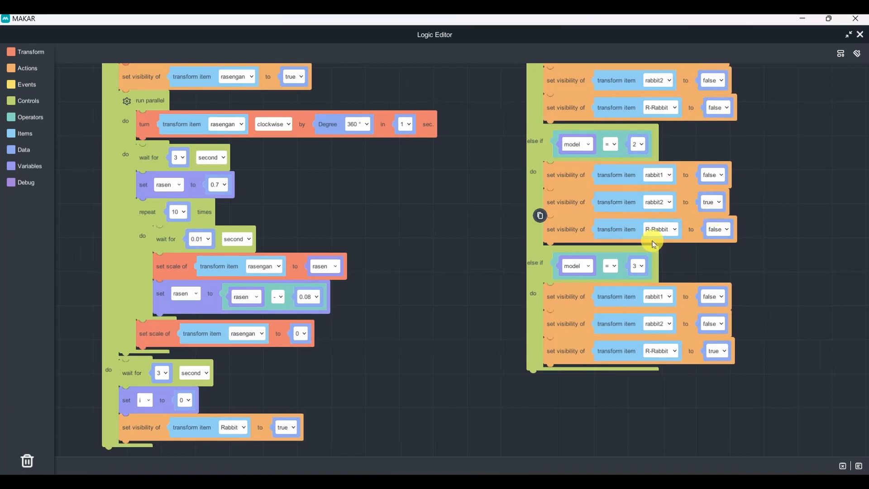
left_click_drag(380, 394, 471, 284)
scroll(471, 279, "down", 2)
left_click(235, 246)
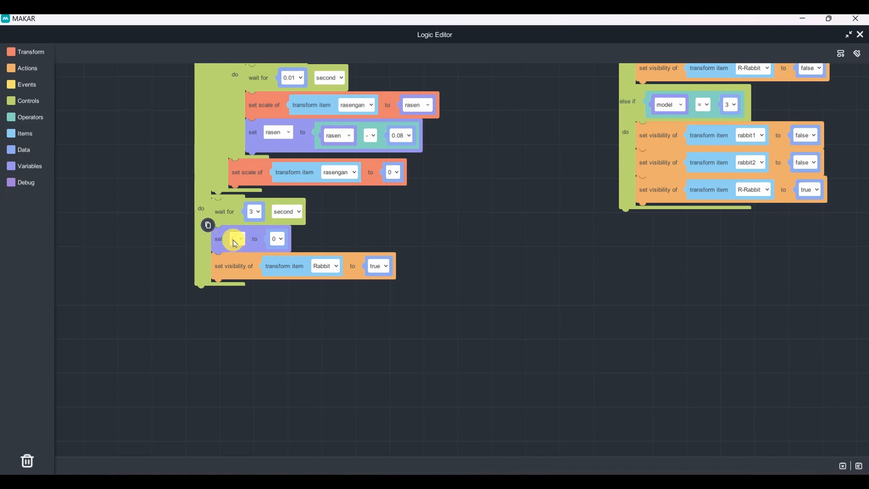
left_click_drag(378, 250, 389, 235)
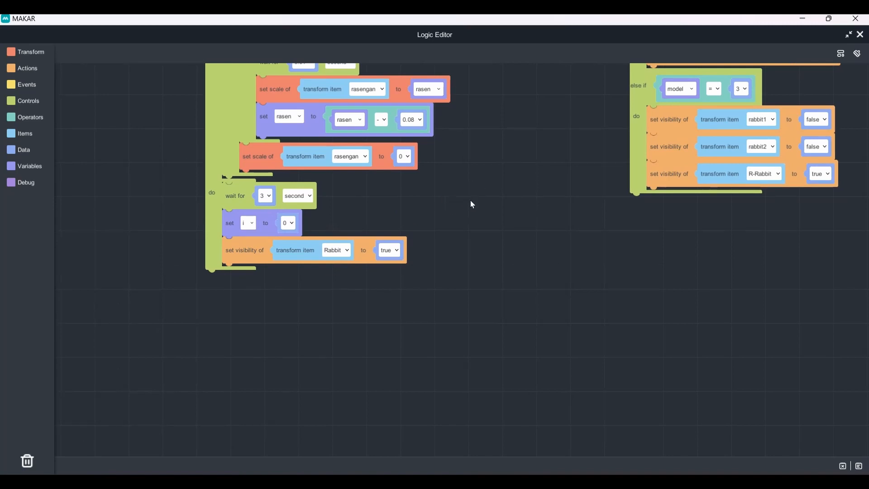
left_click_drag(491, 137, 433, 294)
left_click_drag(450, 254, 475, 323)
left_click(288, 239)
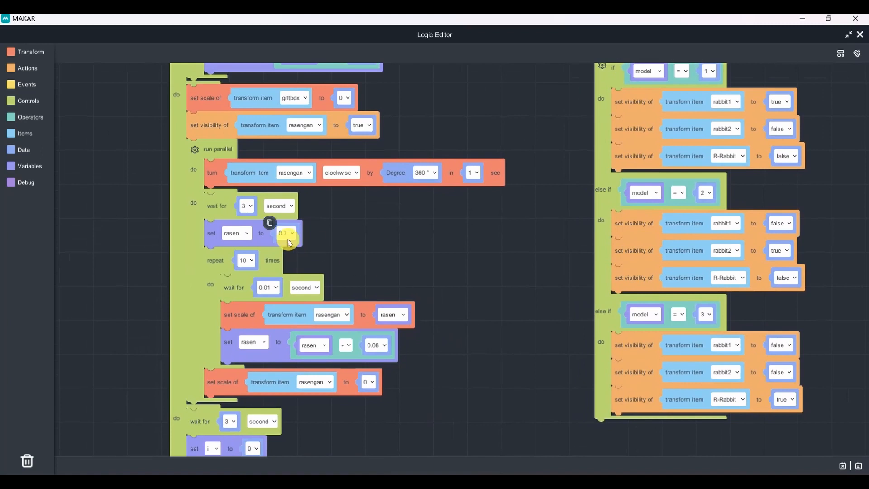
left_click(308, 257)
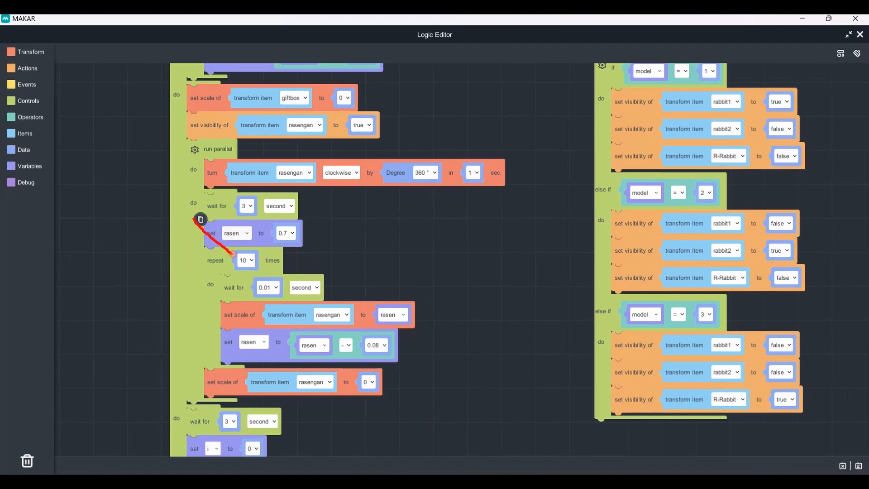
Step: Duplicate the rasengan shrink blocks, starting from the block that sets rasen to 0.7, into the empty workspace area
left_click(201, 220)
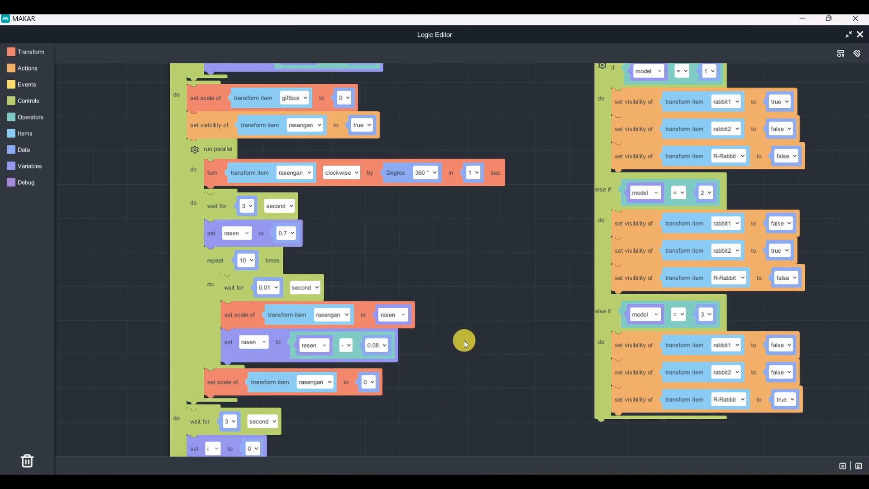
scroll(464, 342, "down", 3)
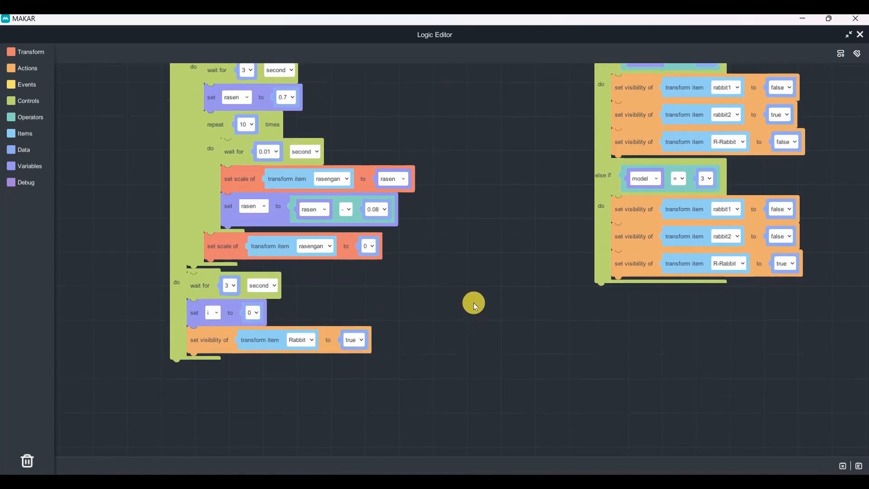
scroll(216, 162, "up", 1)
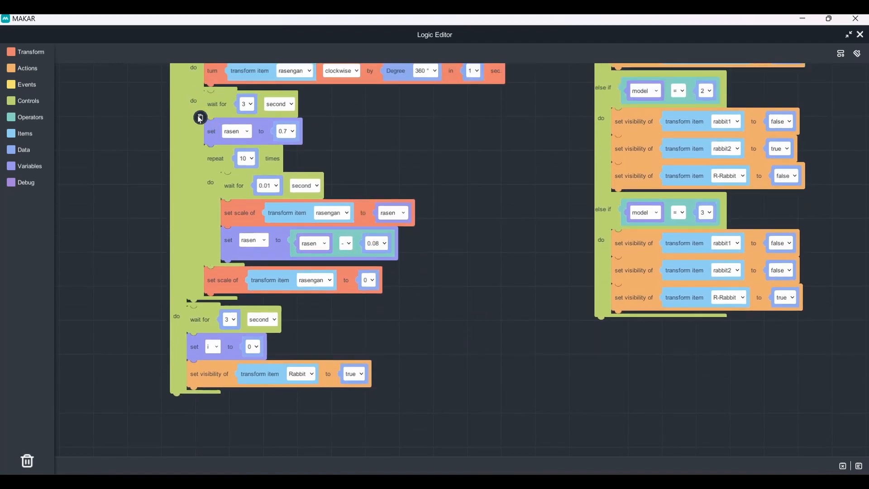
left_click_drag(200, 119, 453, 308)
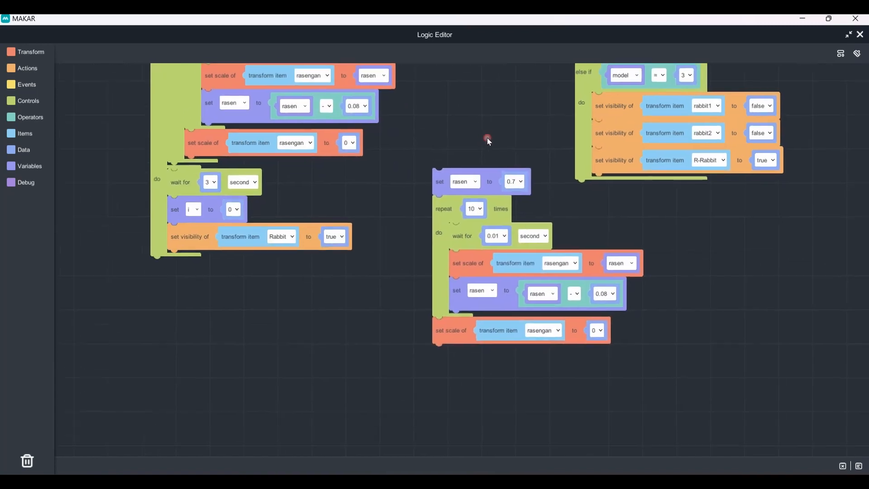
left_click_drag(427, 190, 425, 259)
left_click(473, 250)
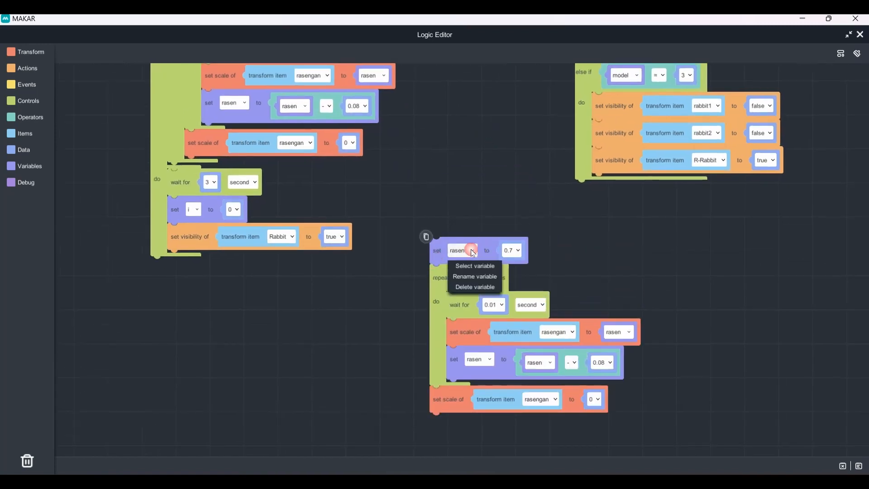
left_click(474, 265)
left_click(461, 279)
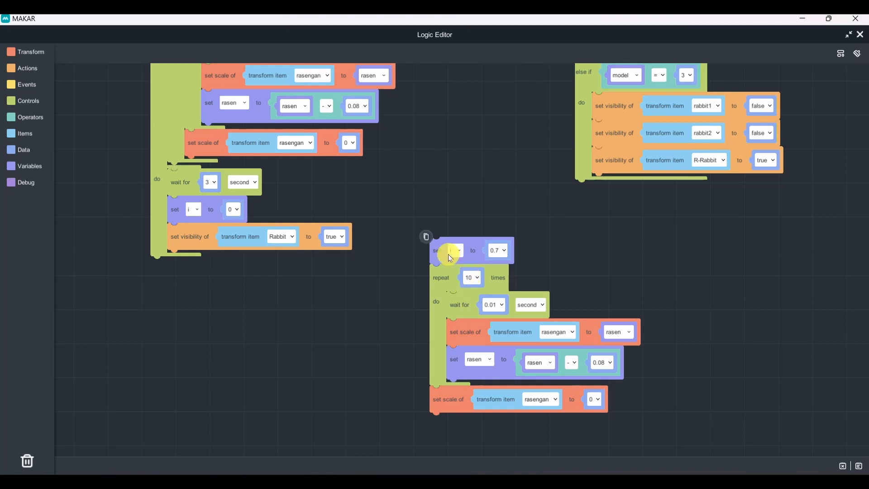
Step: Detach the copied repeat loop and delete the variable-setting block above it
left_click_drag(439, 285, 447, 316)
left_click_drag(437, 250, 35, 316)
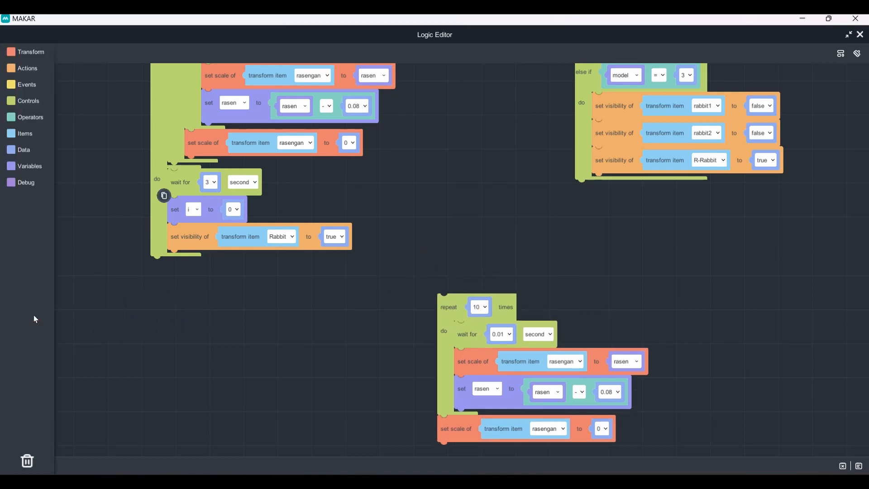
left_click(441, 305)
left_click_drag(441, 306, 431, 260)
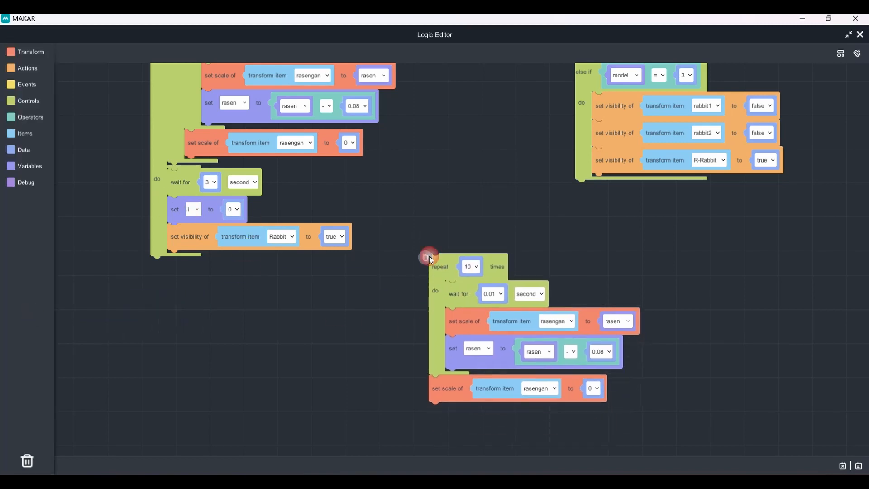
Step: In the copied repeat loop, set the wait to 0.03 second and make the scale block scale Rabbit to variable i
left_click(499, 299)
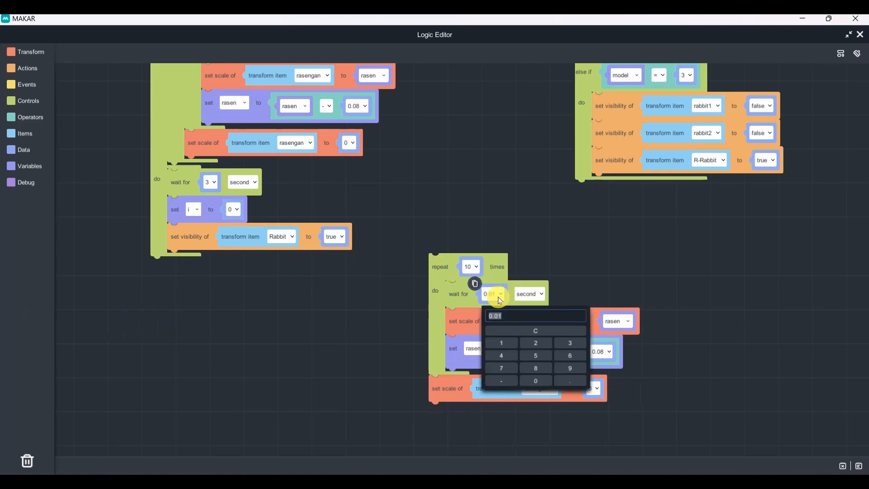
type("0.03")
left_click(616, 234)
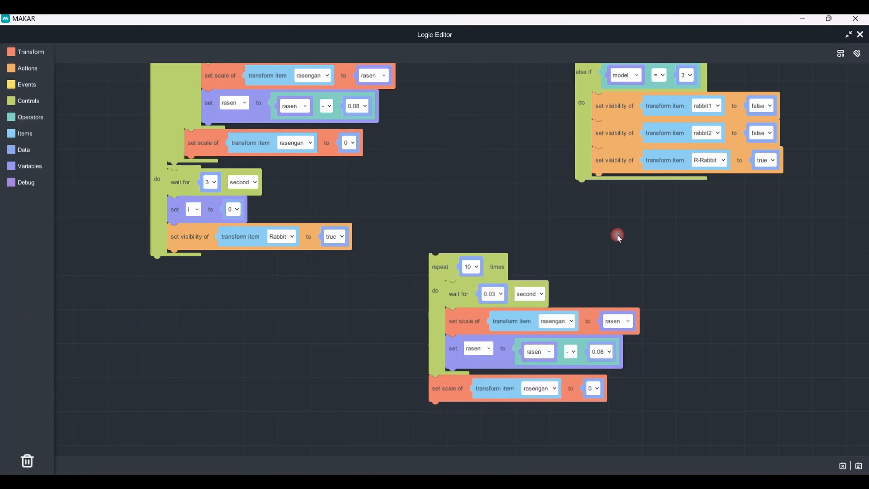
left_click(554, 321)
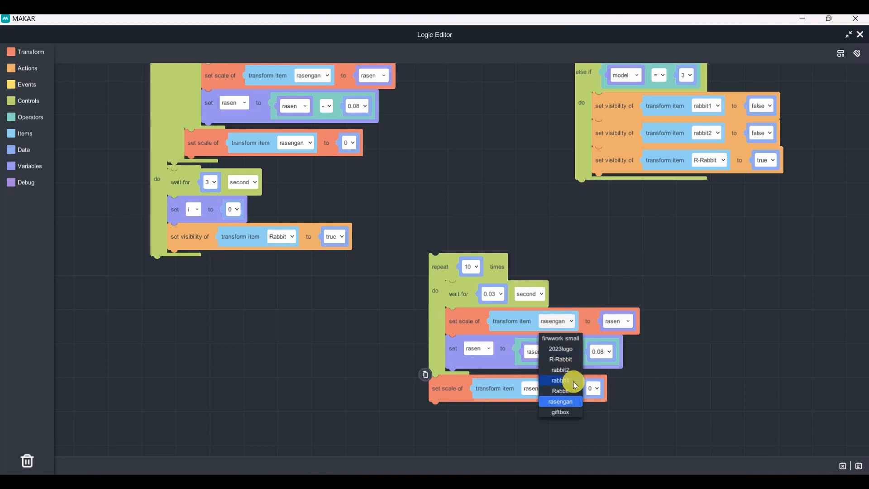
left_click(573, 390)
left_click(608, 321)
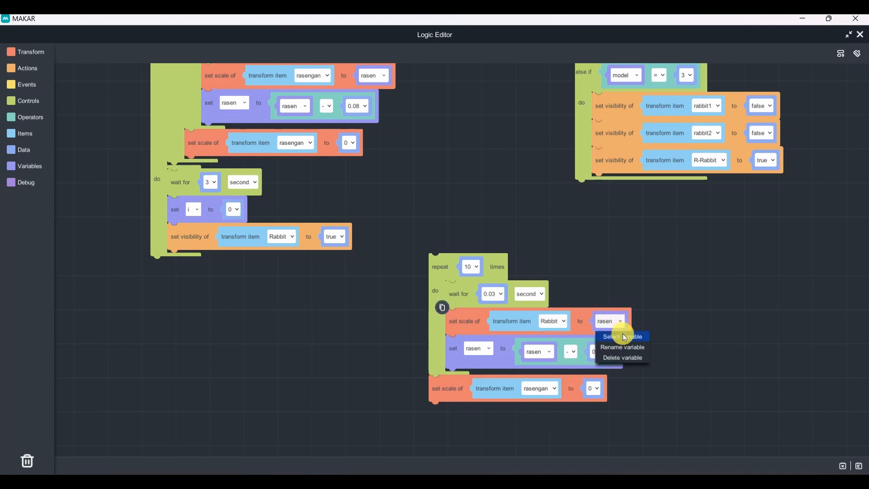
left_click(623, 337)
left_click(613, 348)
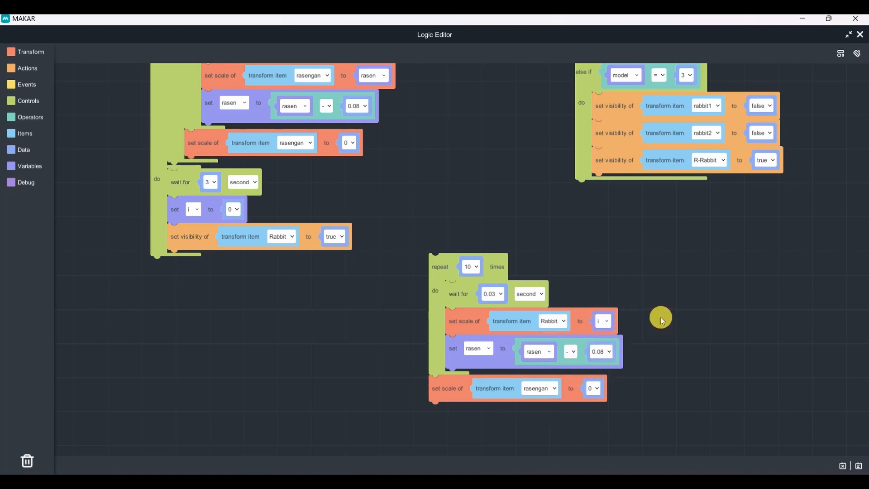
Step: Change the variable assignment in the copied loop so that i is set to i + 0.1
left_click(478, 348)
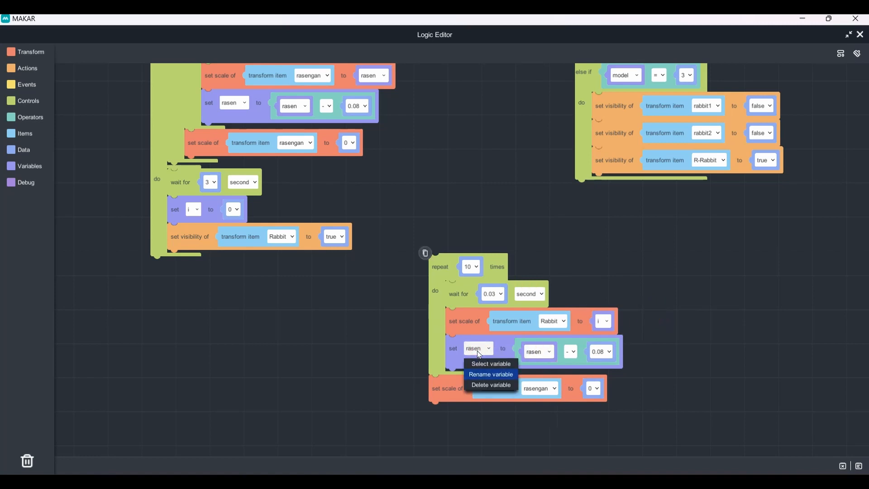
left_click(491, 364)
left_click(475, 374)
left_click(525, 352)
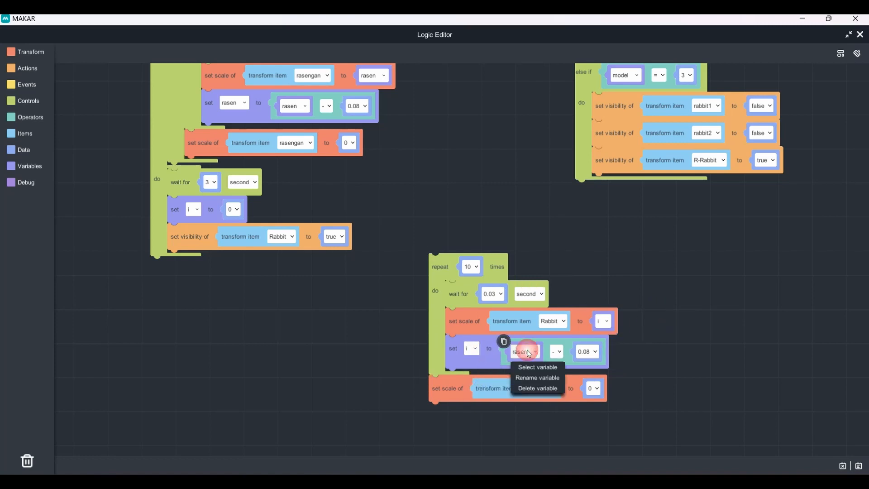
left_click(539, 367)
left_click(518, 378)
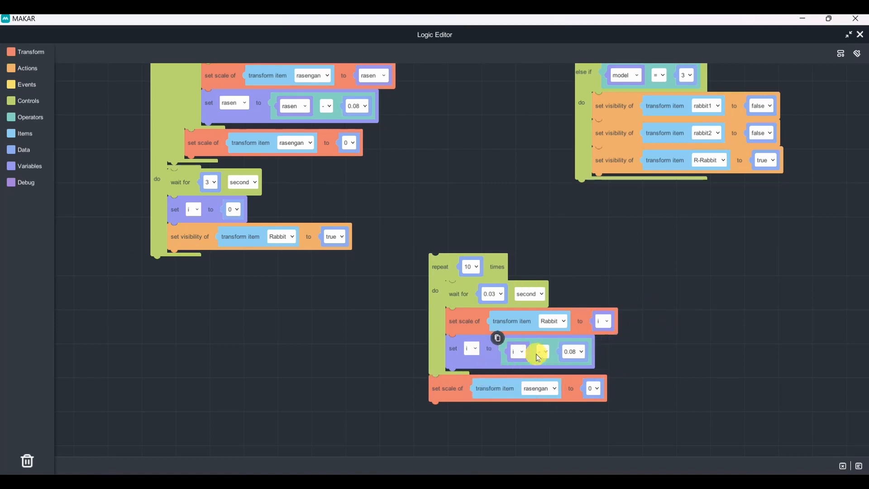
left_click(543, 352)
left_click(547, 368)
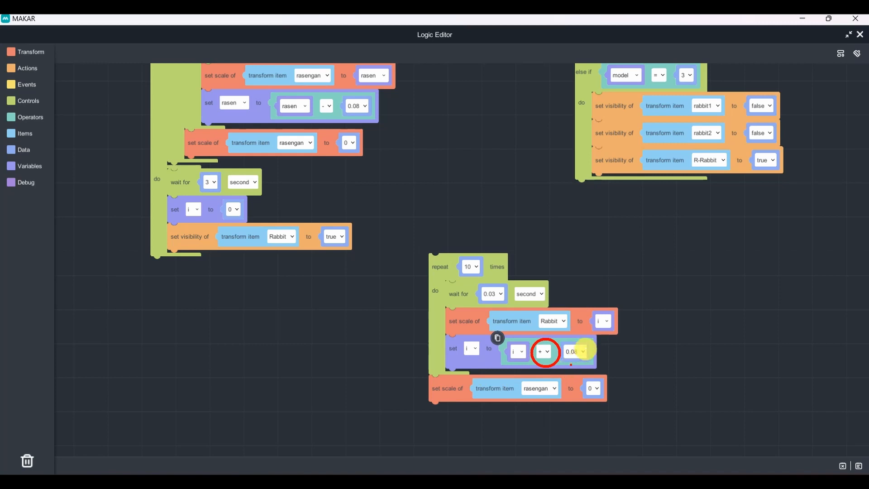
left_click(579, 352)
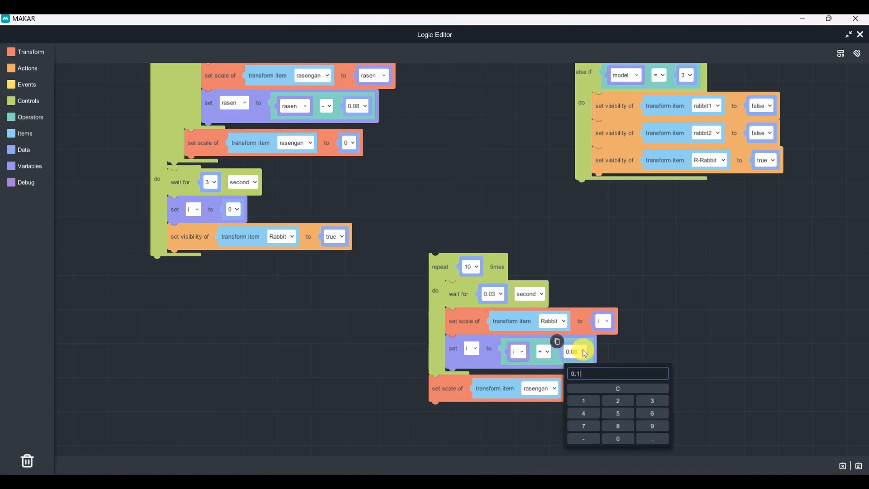
left_click(640, 333)
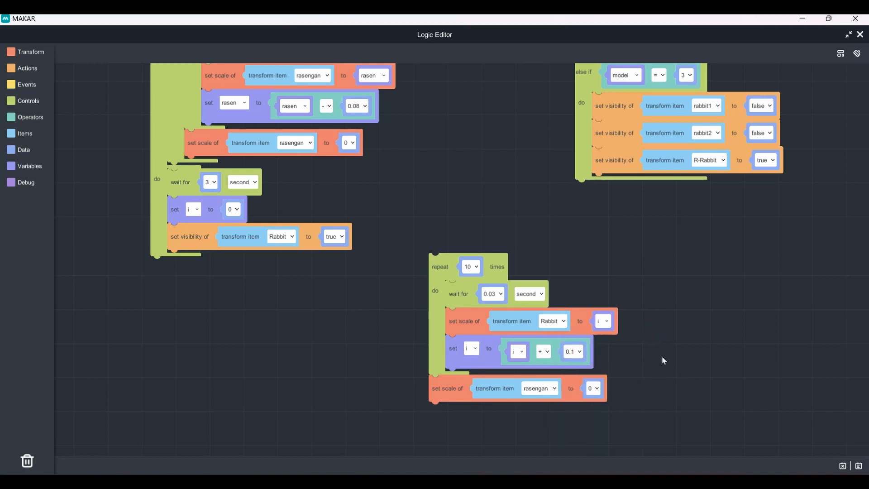
Step: Delete the copied rasengan scale block and attach the repeat loop beneath the main sequence's Rabbit visibility block
left_click_drag(664, 360, 672, 335)
left_click(530, 368)
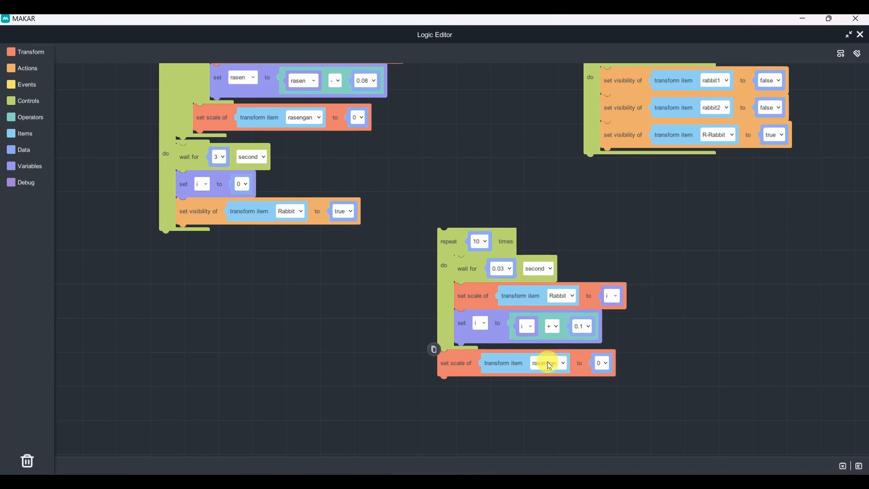
left_click_drag(458, 367, 24, 287)
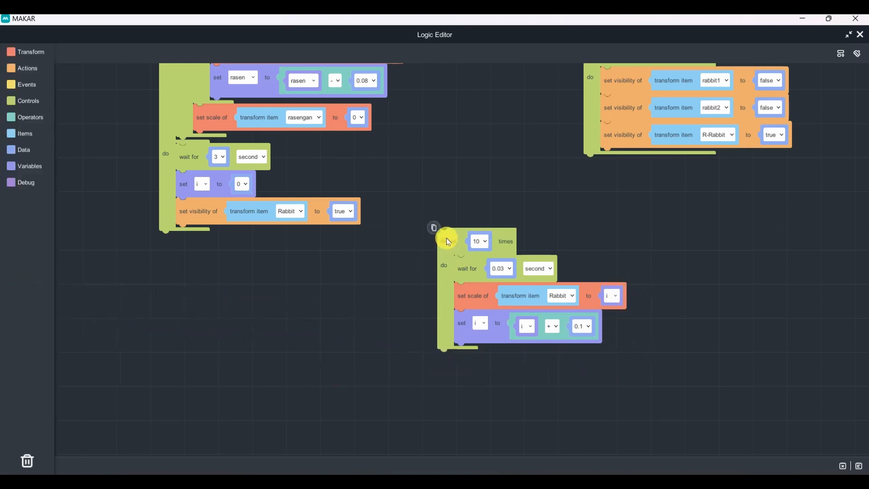
left_click_drag(448, 241, 172, 224)
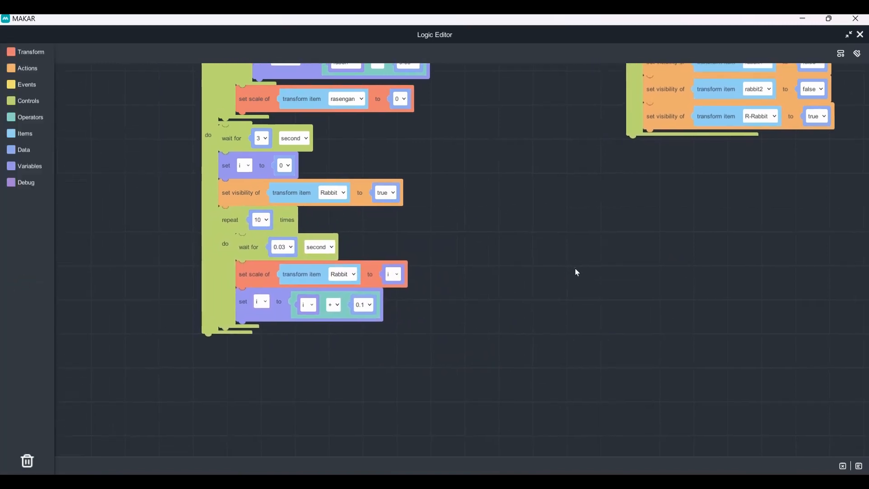
left_click_drag(563, 290, 574, 334)
Step: Close the Logic Editor and hide the giftbox and Rabbit objects in the scene
left_click(858, 36)
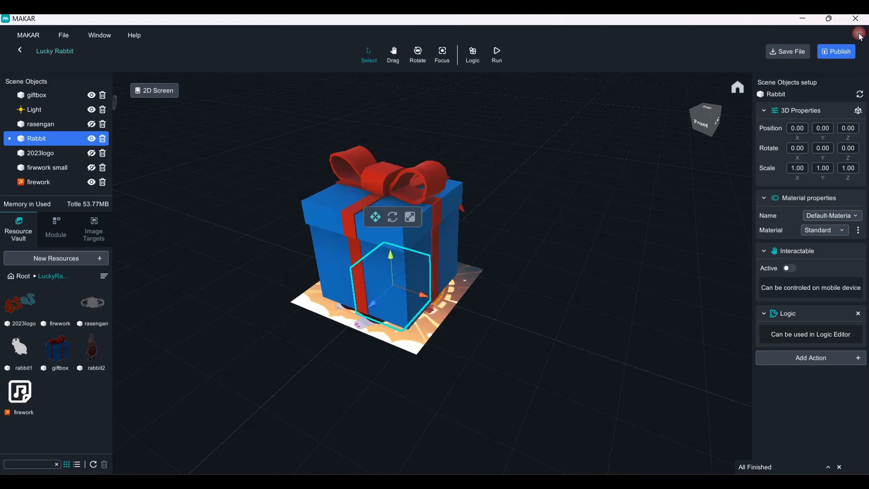
left_click(91, 95)
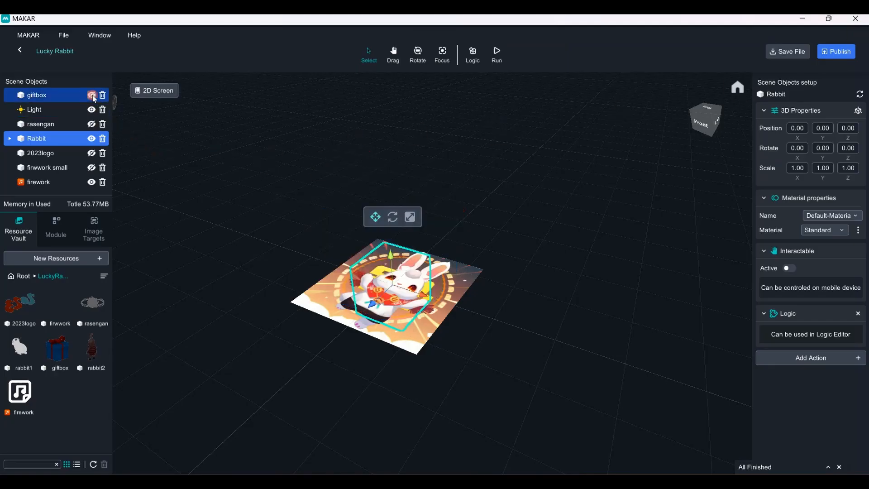
left_click(92, 139)
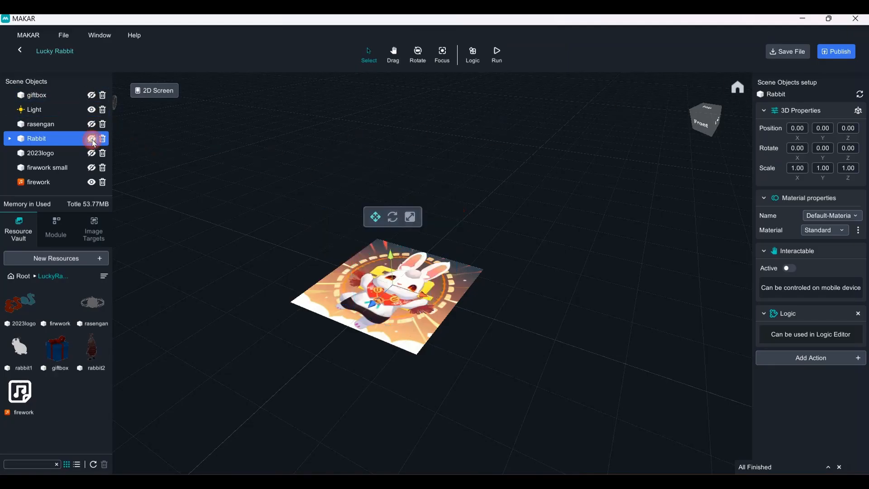
Step: Run the scene briefly to test the block sequence, and stop it
left_click(502, 54)
left_click(491, 52)
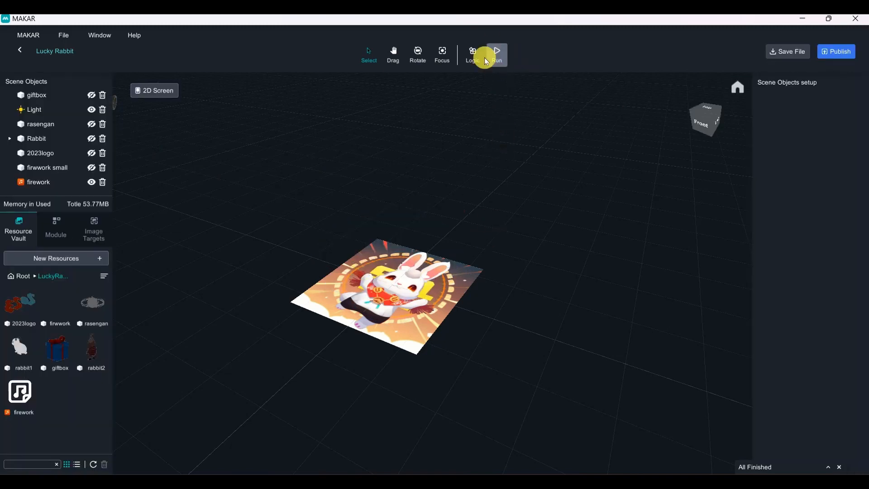
left_click(507, 53)
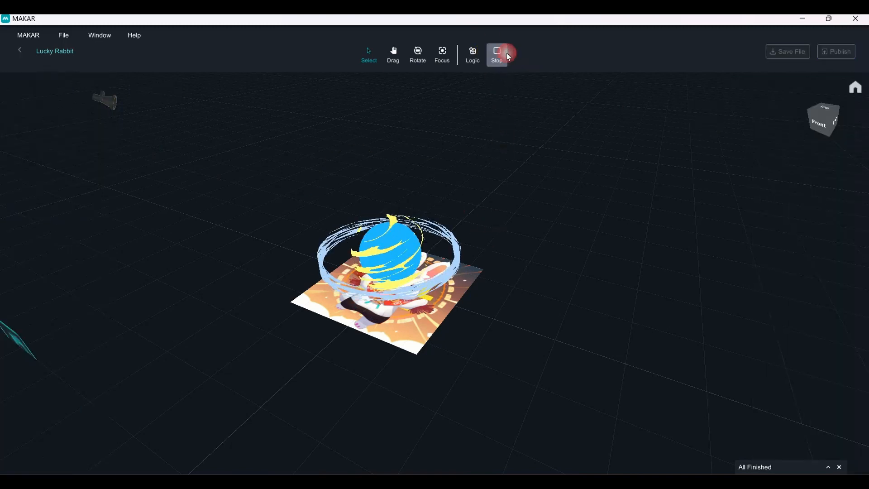
left_click(506, 52)
left_click(91, 126)
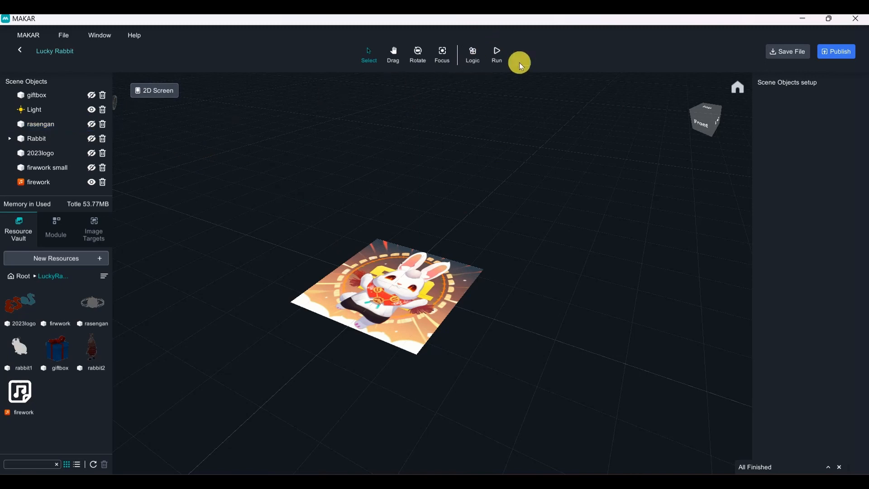
Step: In the Logic Editor, attach the main run parallel sequence beneath the 1-second wait in the giftbox clicked event
left_click(473, 53)
scroll(524, 316, "up", 3)
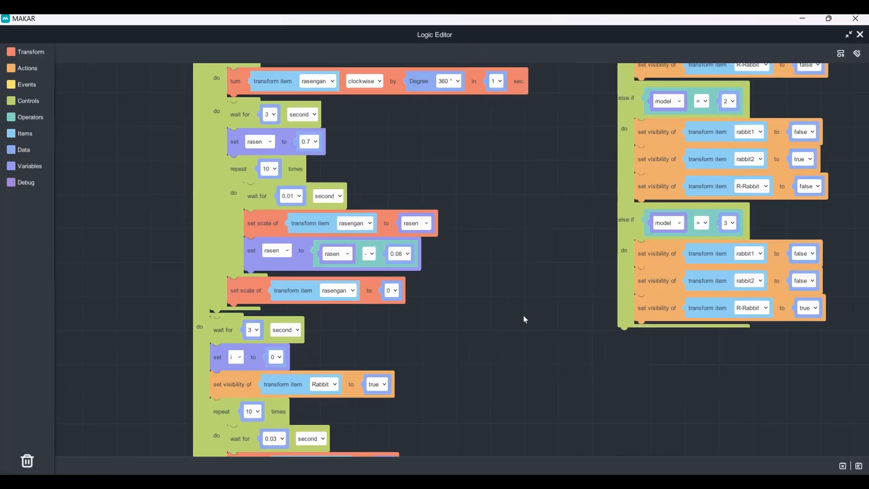
left_click_drag(533, 251, 552, 326)
left_click_drag(570, 219, 682, 273)
left_click_drag(575, 171, 688, 190)
left_click_drag(460, 132, 206, 197)
left_click_drag(435, 200, 467, 168)
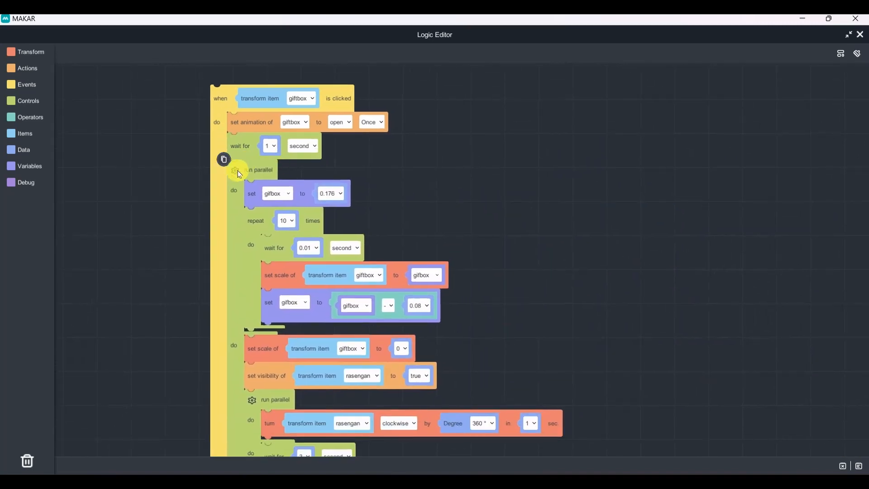
left_click_drag(684, 132, 683, 136)
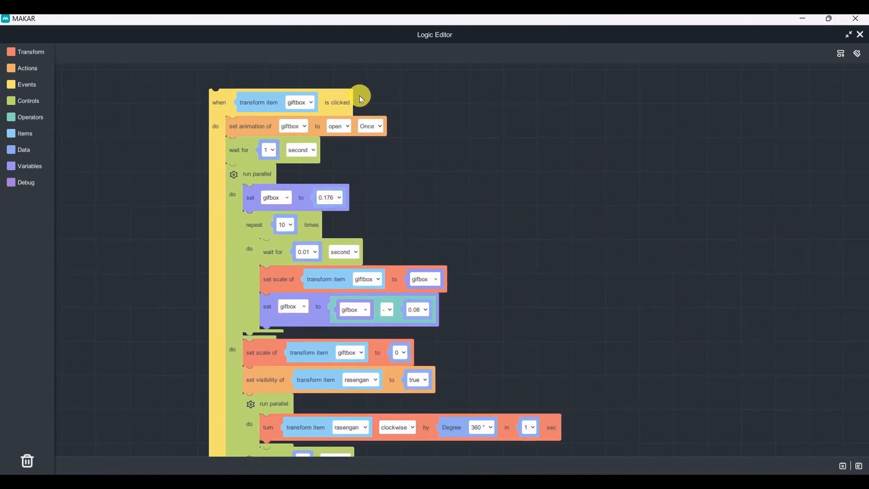
Step: Close the Logic Editor, run the scene to test the giftbox sequence by opening the giftbox, and stop it
left_click(859, 34)
left_click(496, 54)
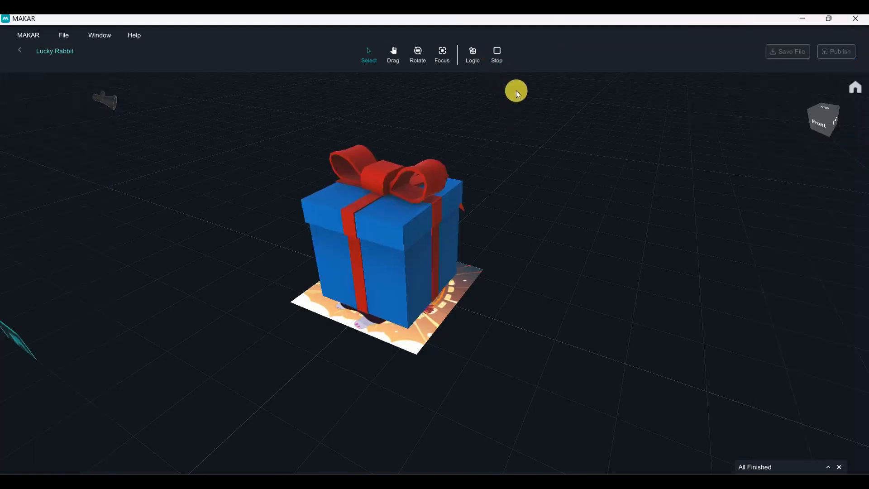
left_click(376, 245)
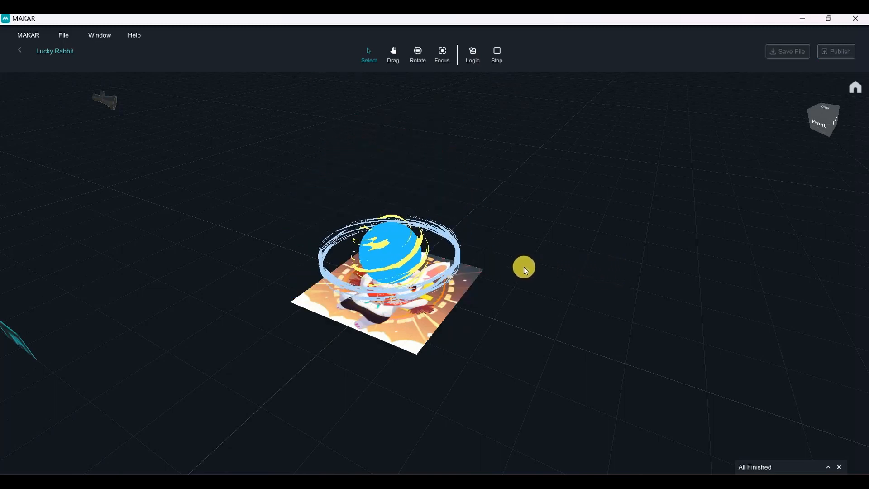
left_click_drag(469, 210, 585, 279)
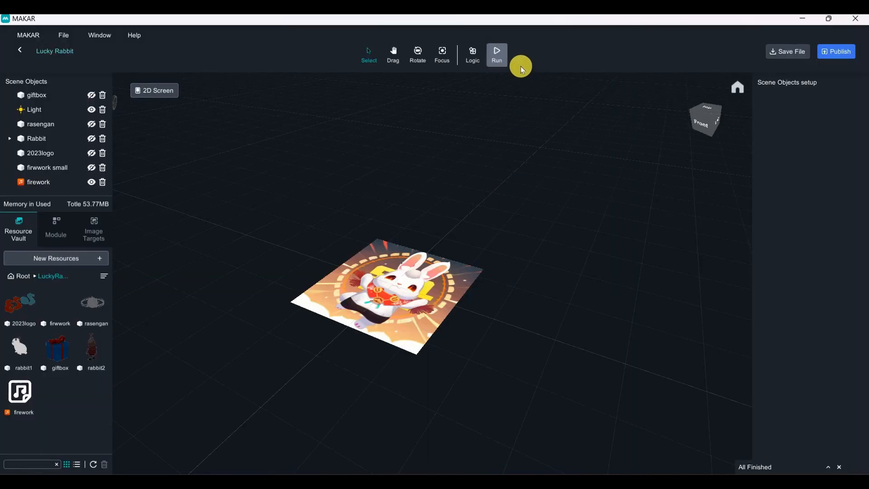
left_click(497, 53)
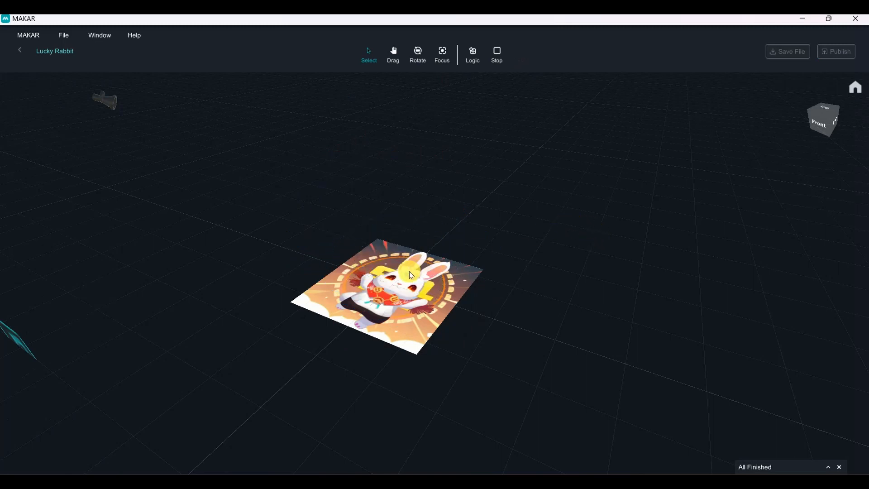
left_click(498, 56)
Step: In the Logic Editor, detach the Rabbit sequence starting with the 3-second wait from the main run parallel's third branch
left_click(468, 51)
scroll(579, 196, "down", 5)
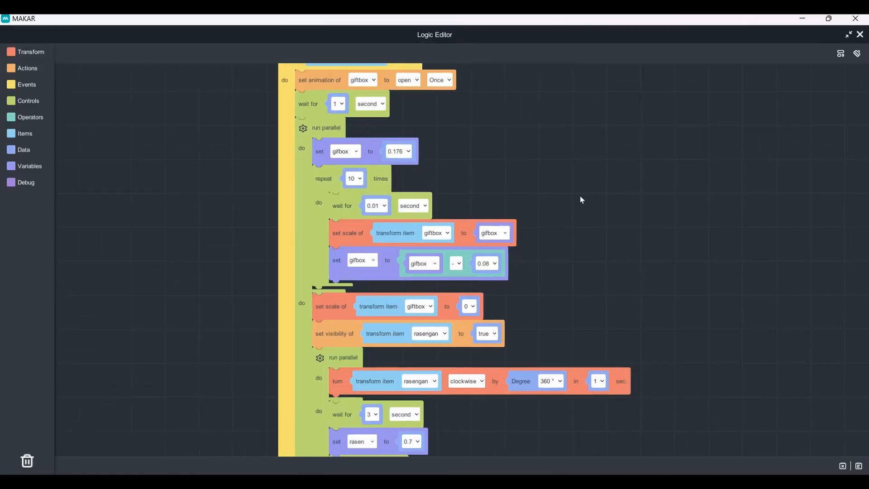
scroll(617, 204, "down", 4)
left_click(613, 155)
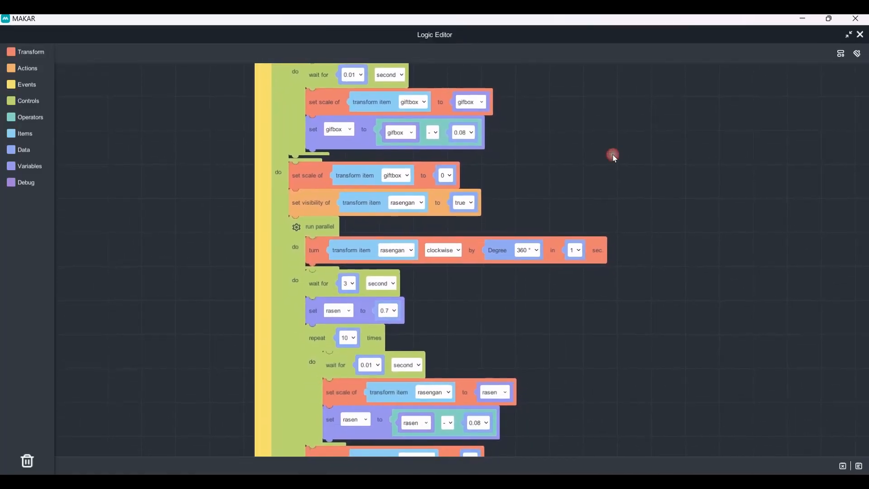
scroll(614, 181, "up", 5)
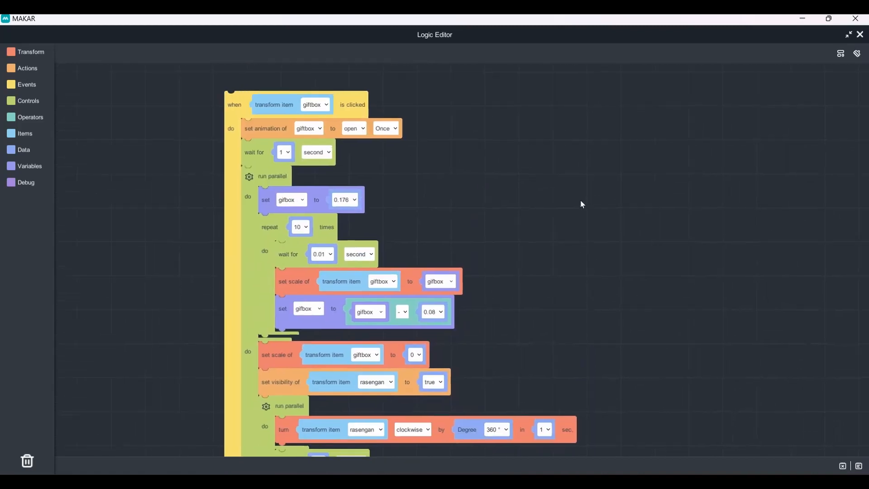
left_click(566, 184)
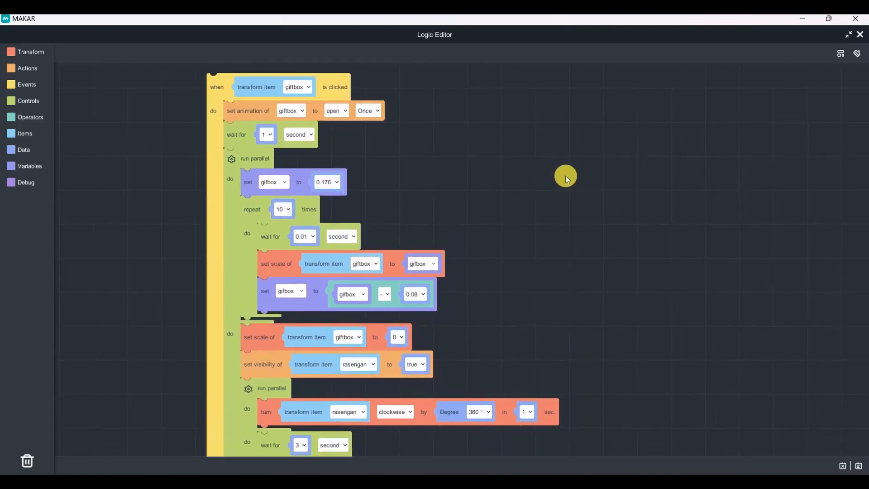
scroll(570, 136, "down", 7)
scroll(588, 199, "down", 3)
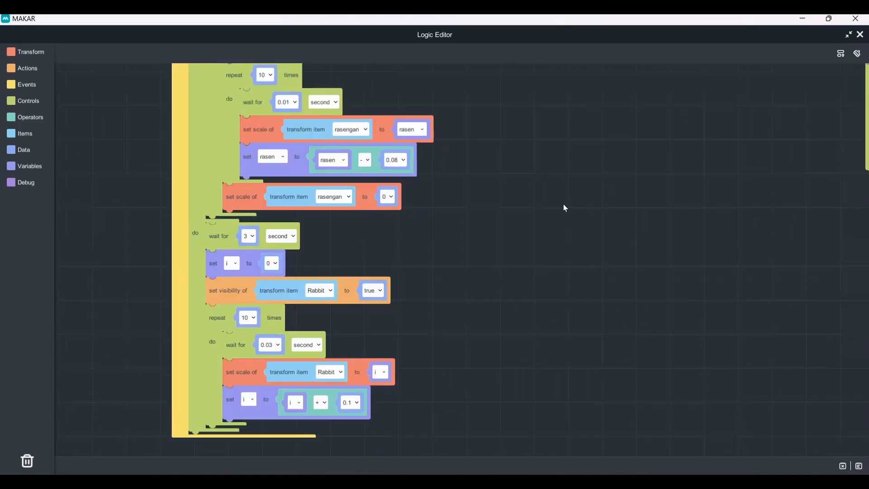
left_click(194, 218)
left_click_drag(216, 224, 508, 222)
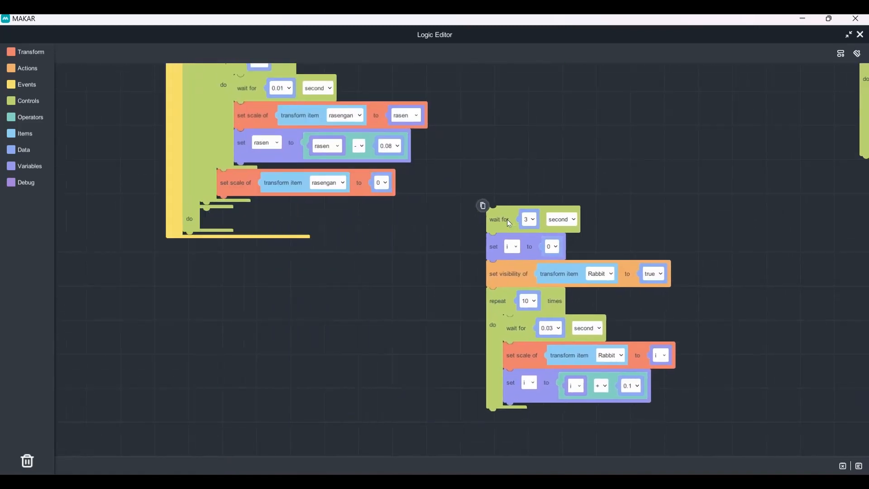
right_click_drag(547, 164, 539, 186)
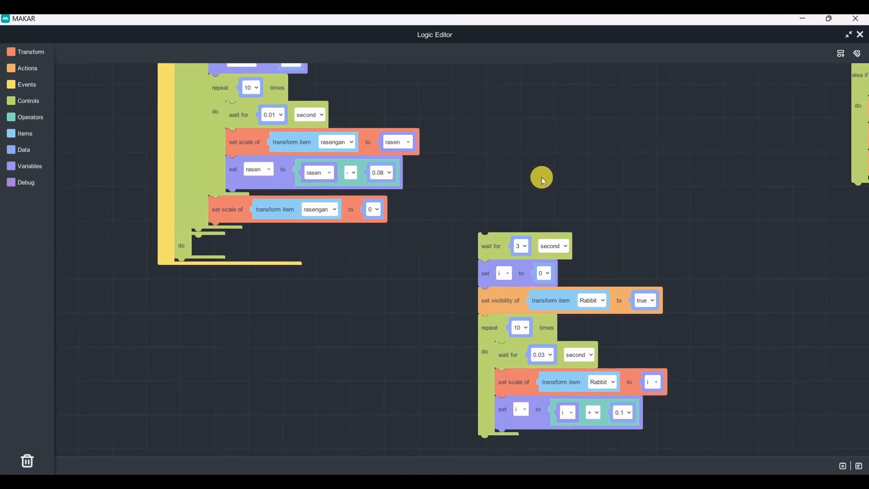
Step: Detach the sequence starting with the rasengan visibility block from the main run parallel's second branch
scroll(541, 173, "up", 4)
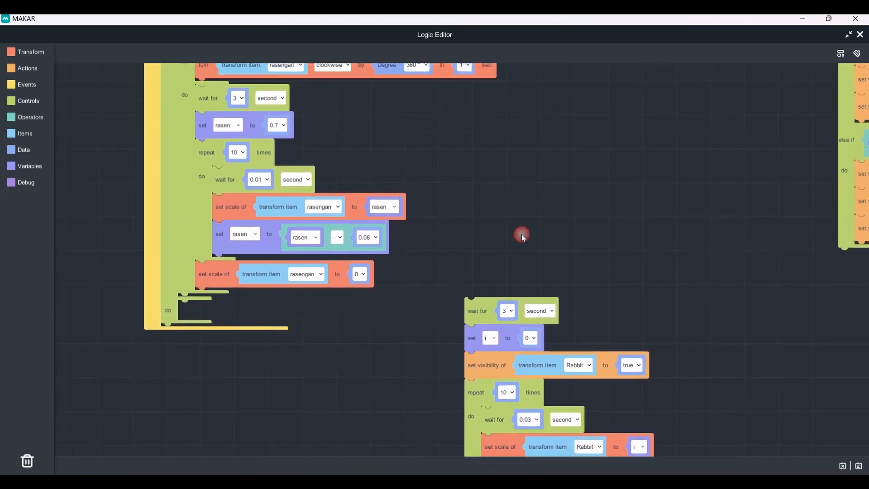
left_click_drag(532, 129, 538, 185)
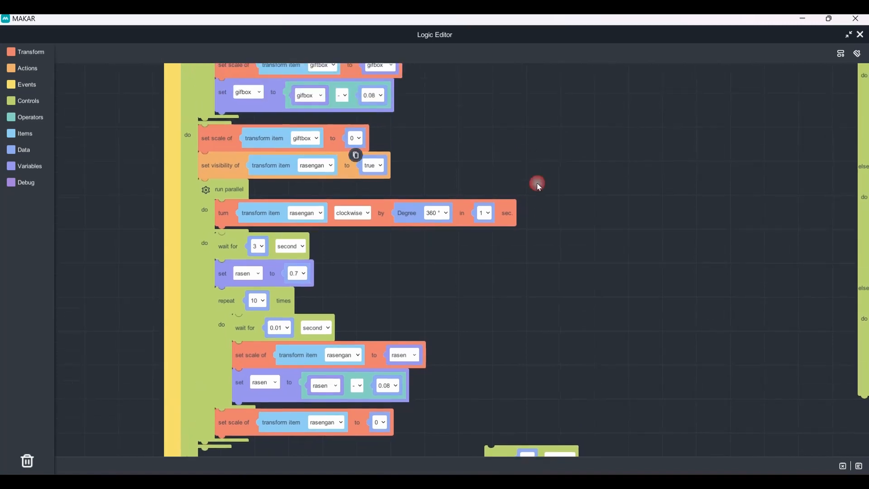
left_click_drag(495, 133, 524, 330)
left_click_drag(520, 232, 522, 101)
left_click_drag(513, 166, 518, 145)
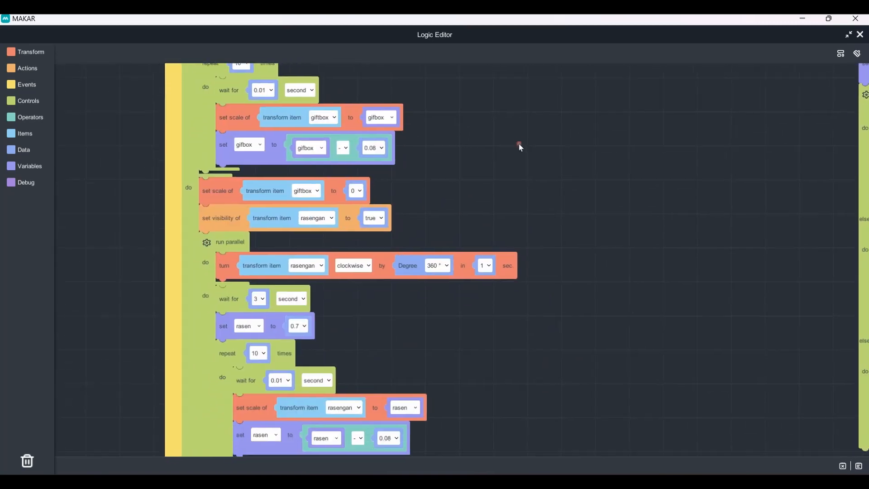
left_click(228, 227)
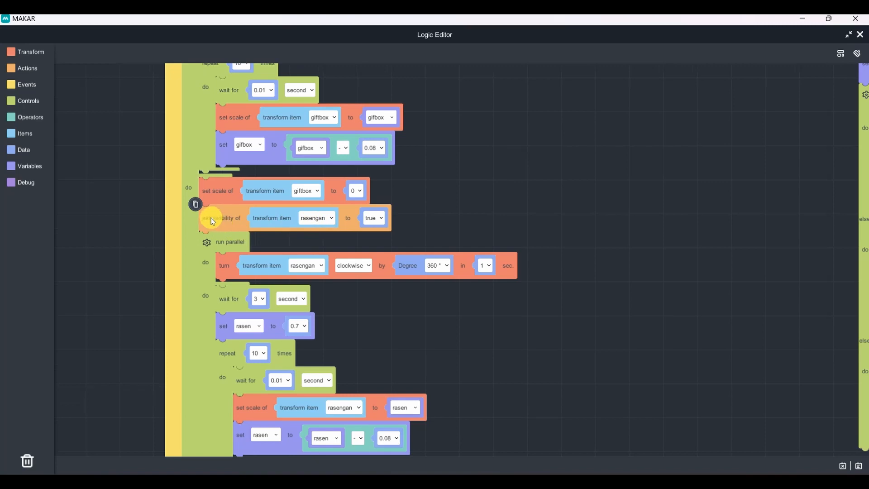
left_click_drag(213, 223, 502, 187)
Step: Move the giftbox scale-to-0 block from the second branch to beneath the first branch's repeat loop
scroll(405, 230, "up", 3)
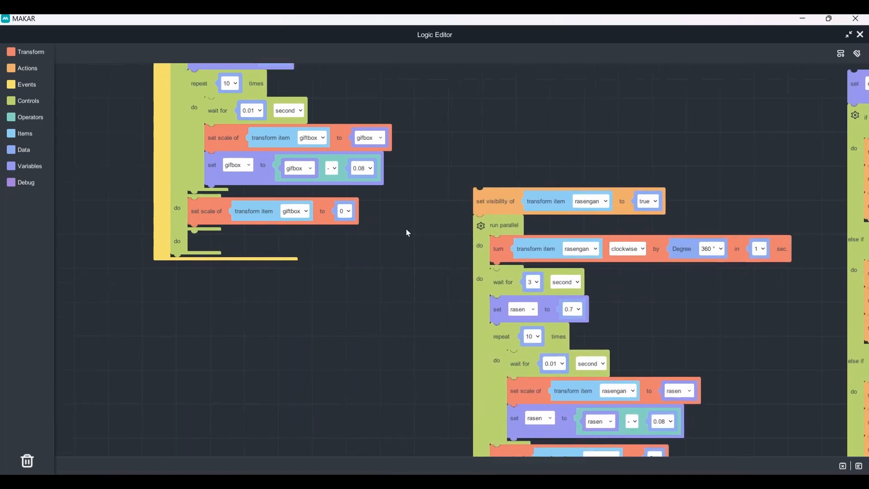
scroll(404, 175, "up", 2)
mouse_move(178, 277)
left_mouse_down()
mouse_move(191, 280)
mouse_move(190, 271)
left_mouse_up()
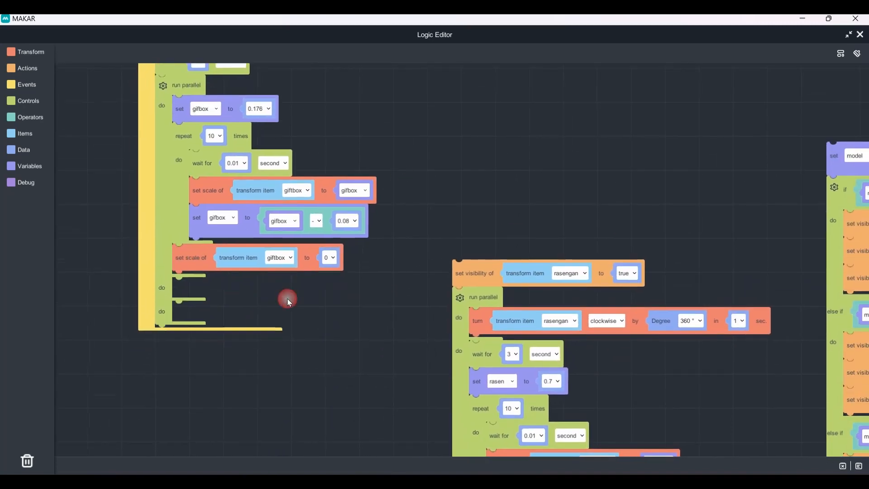
Step: Detach the giftbox shrink sequence from the first parallel branch to inspect the separated block groups, and reattach it there
scroll(330, 137, "up", 2)
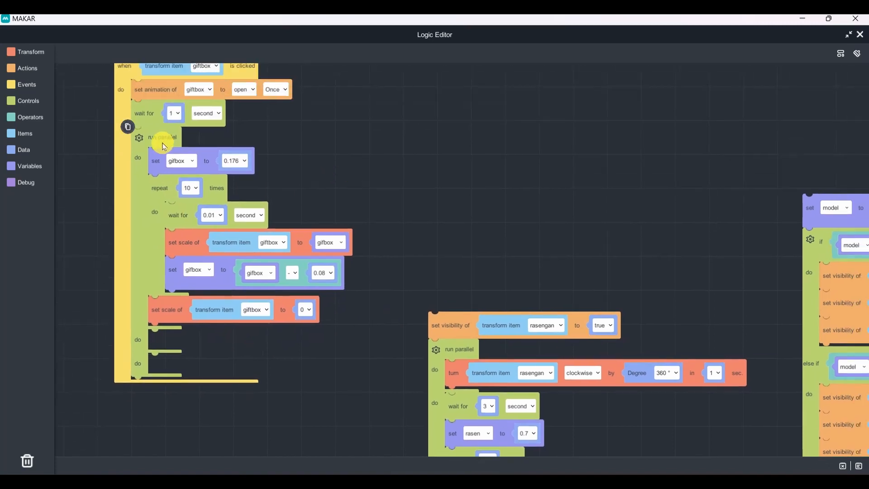
left_click_drag(165, 159, 433, 86)
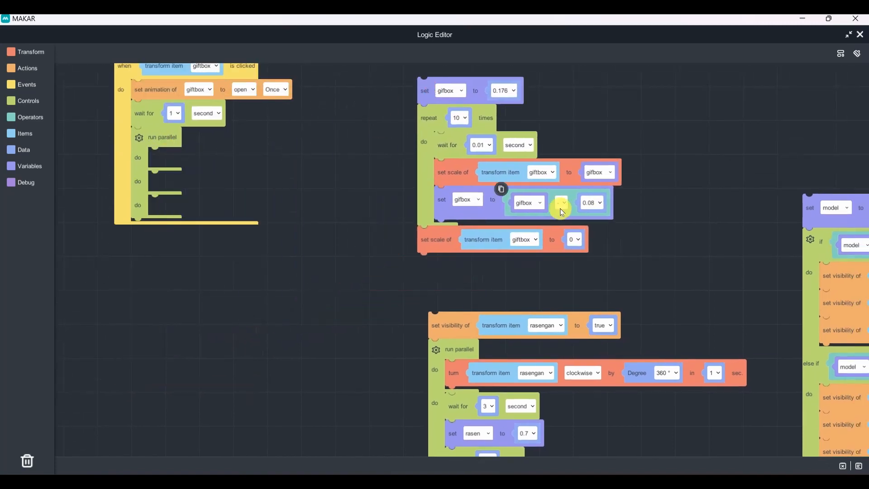
left_click_drag(538, 292, 526, 230)
scroll(342, 245, "up", 1)
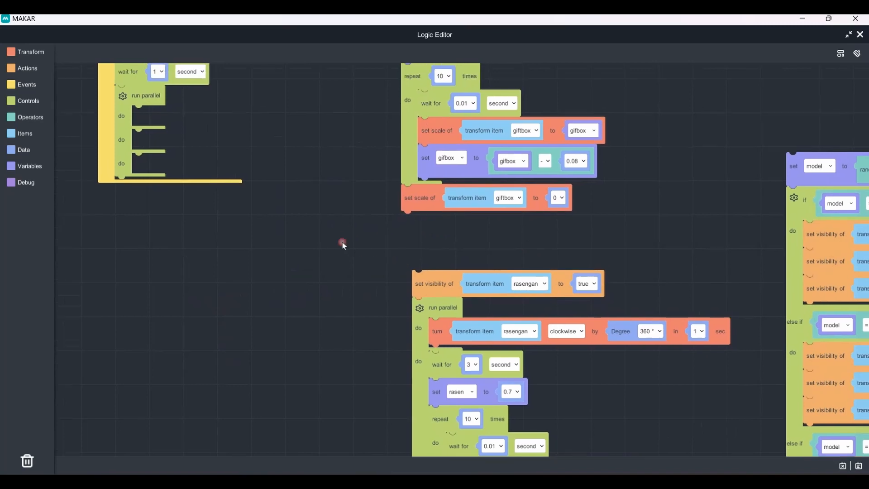
left_click_drag(368, 312, 326, 80)
left_click_drag(322, 265, 305, 185)
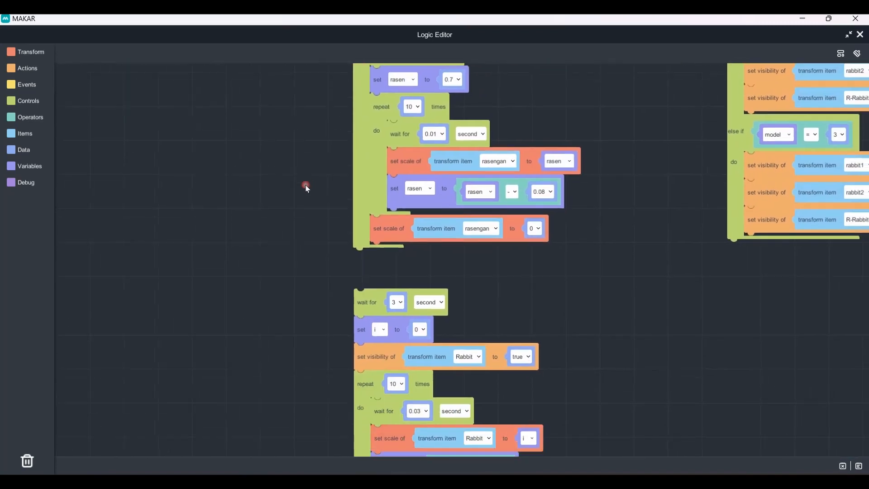
left_click_drag(304, 313, 262, 290)
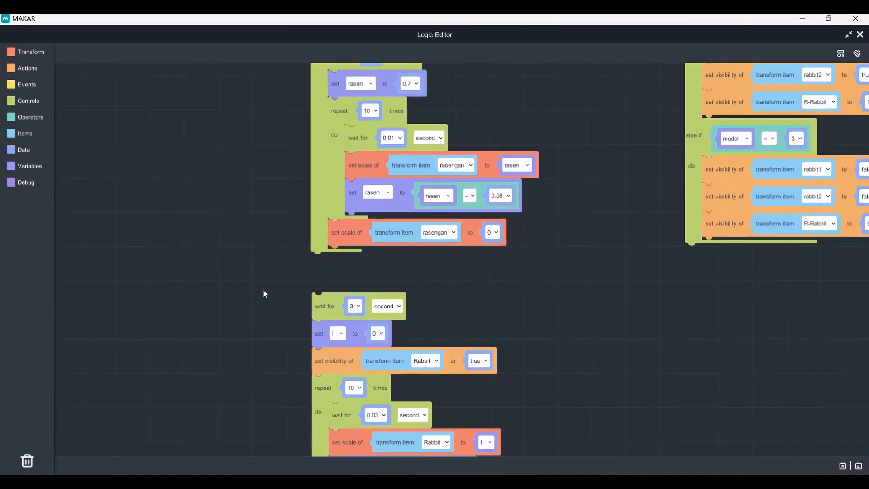
left_click_drag(249, 242, 239, 275)
left_click_drag(252, 236, 246, 273)
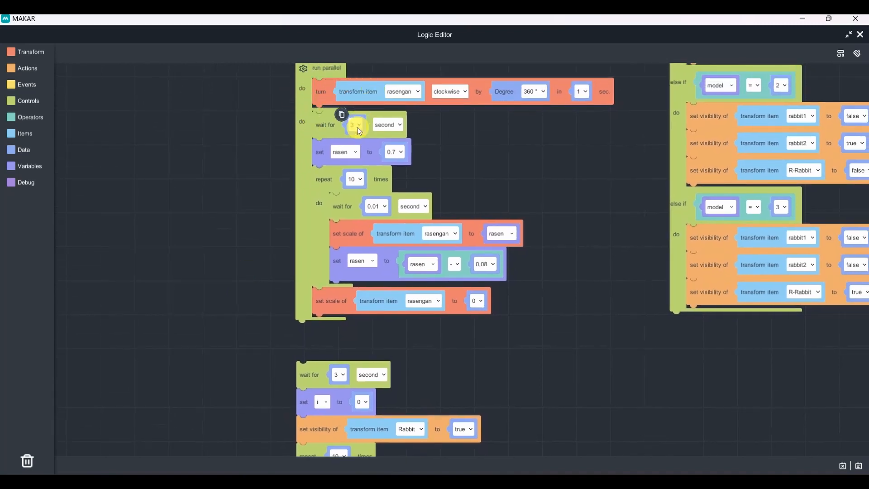
left_click(310, 166)
left_click_drag(216, 321, 240, 333)
mouse_move(252, 303)
left_mouse_down()
mouse_move(279, 388)
mouse_move(261, 306)
left_mouse_up()
left_click_drag(417, 145, 145, 219)
Step: Attach the rasengan visibility and run parallel sequence to the main run parallel's second branch
left_click_drag(388, 268, 427, 164)
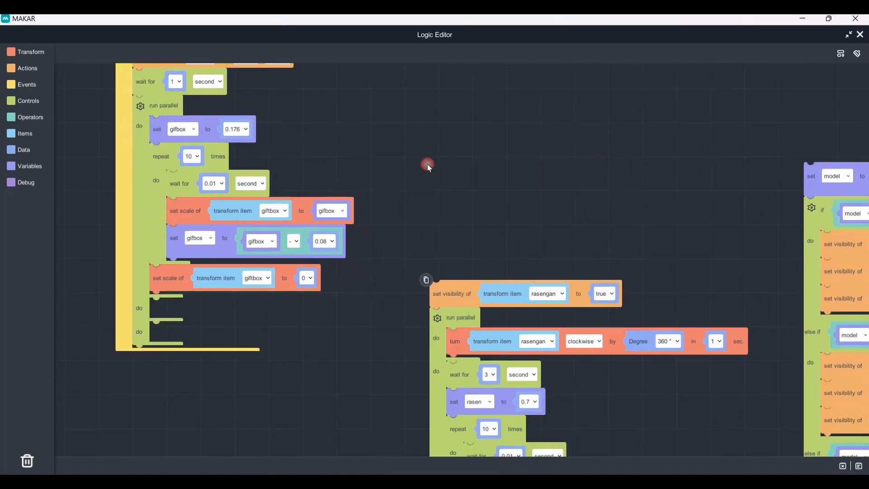
left_click_drag(444, 297, 165, 319)
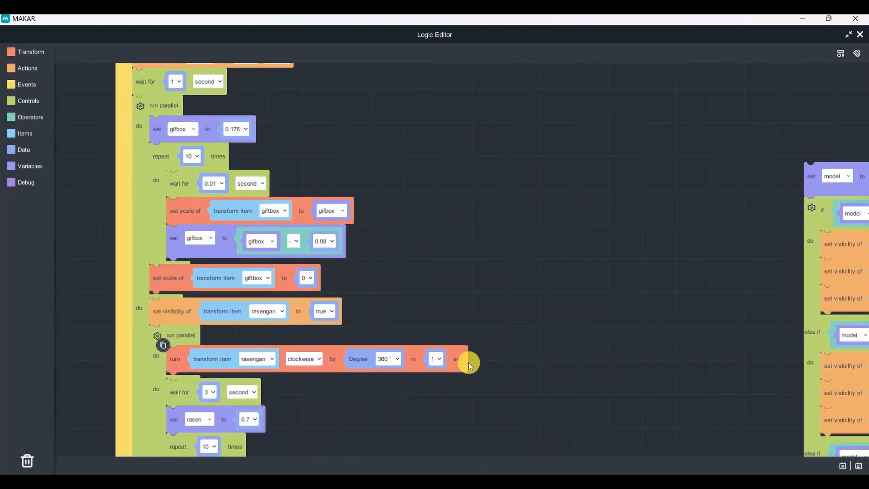
Step: Attach the Rabbit sequence starting with the 3-second wait to the main run parallel's third branch
left_click_drag(471, 363, 518, 220)
left_click_drag(444, 288, 155, 270)
left_click_drag(362, 245, 337, 326)
left_click_drag(443, 171, 461, 243)
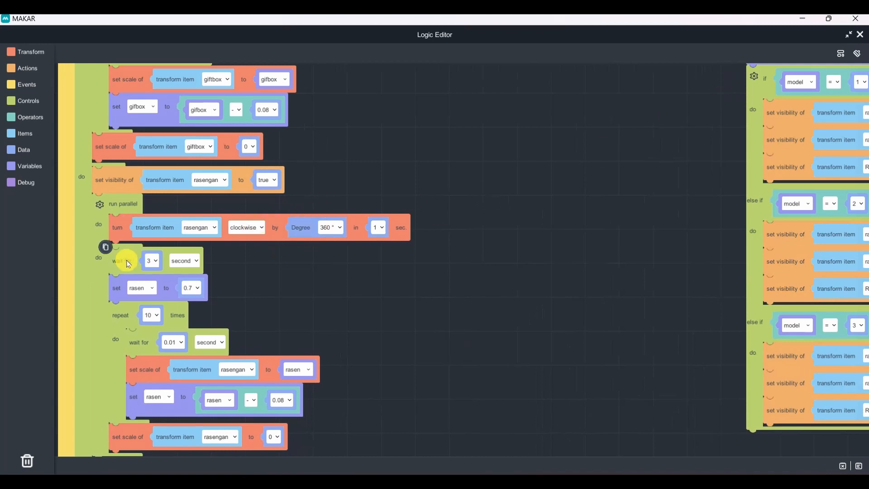
Step: Close the Logic Editor, run the scene twice to test the rearranged giftbox, rasengan and Rabbit branches, and stop it
left_click(859, 38)
left_click(498, 56)
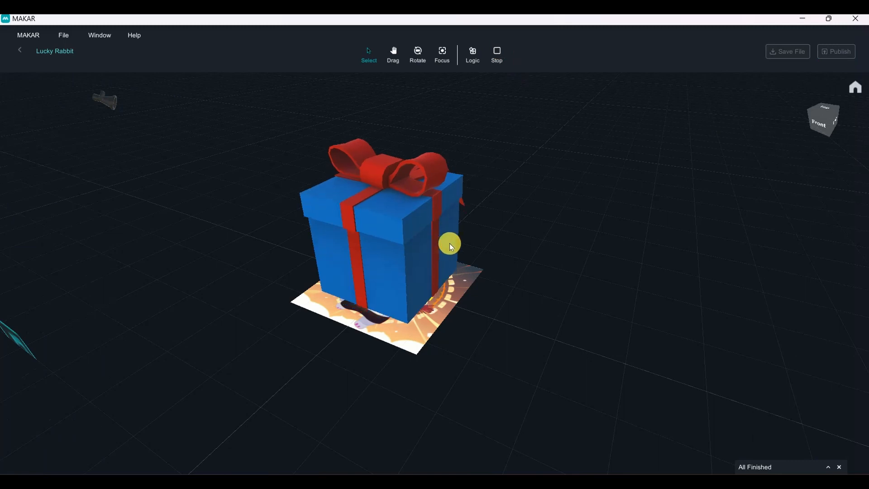
left_click(414, 241)
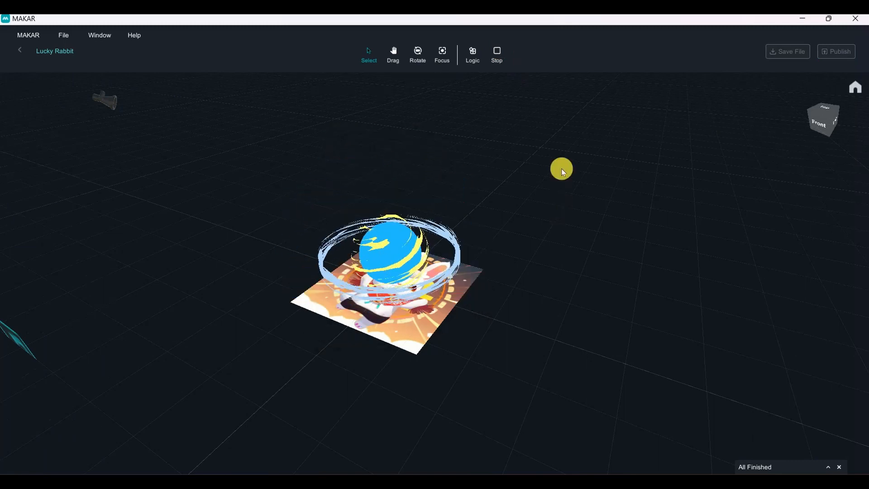
left_click(503, 55)
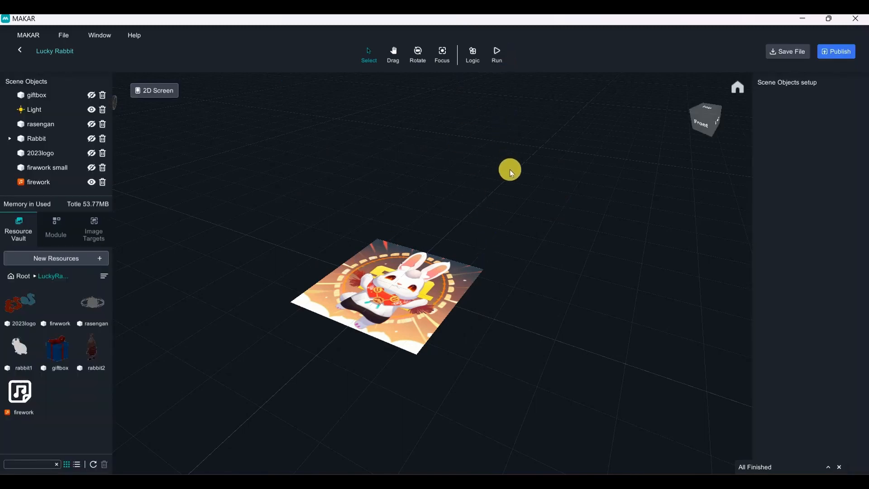
left_click(496, 55)
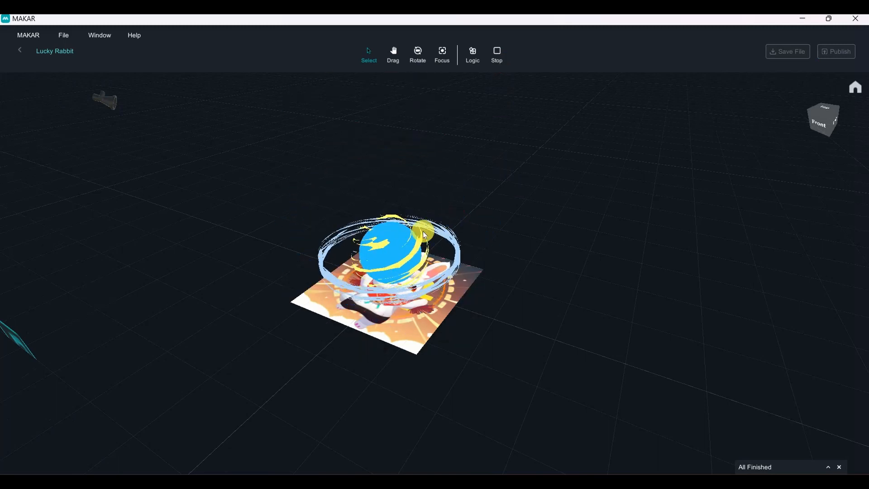
left_click(497, 55)
Step: In the Logic Editor, detach the rasengan turn block and put a forever loop in its place in the nested run parallel
left_click(472, 55)
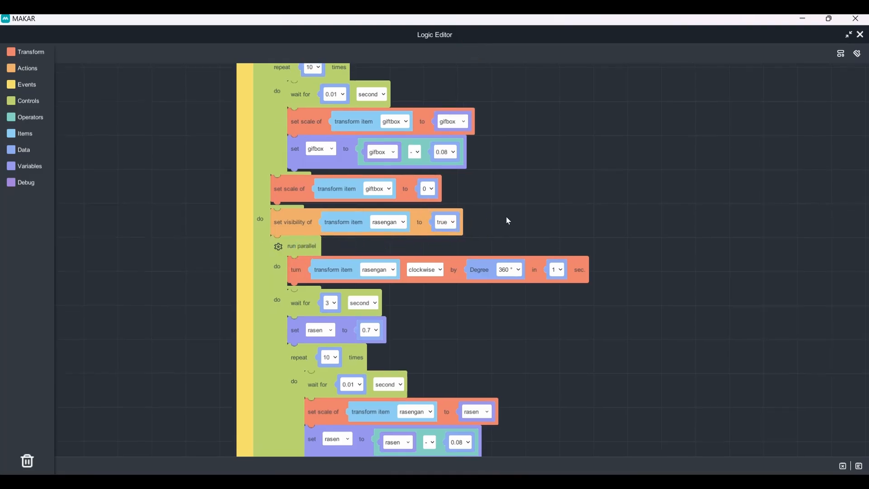
left_click_drag(290, 269, 498, 256)
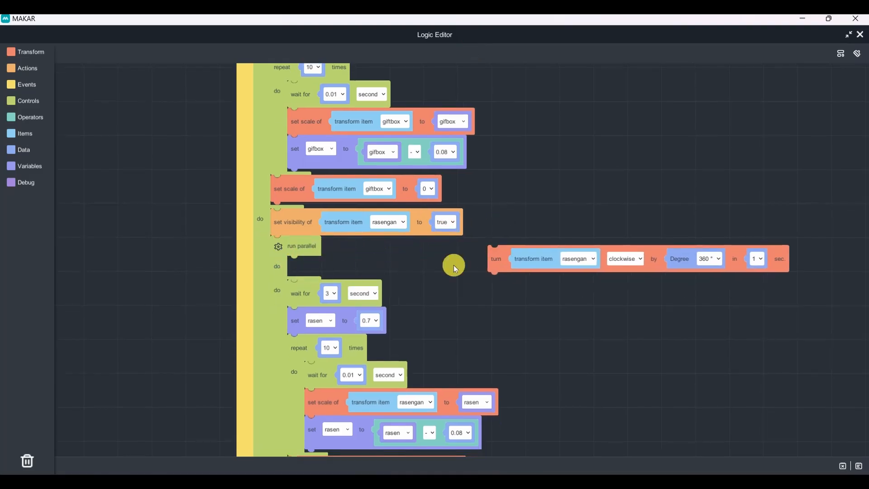
left_click(494, 261)
left_click(36, 100)
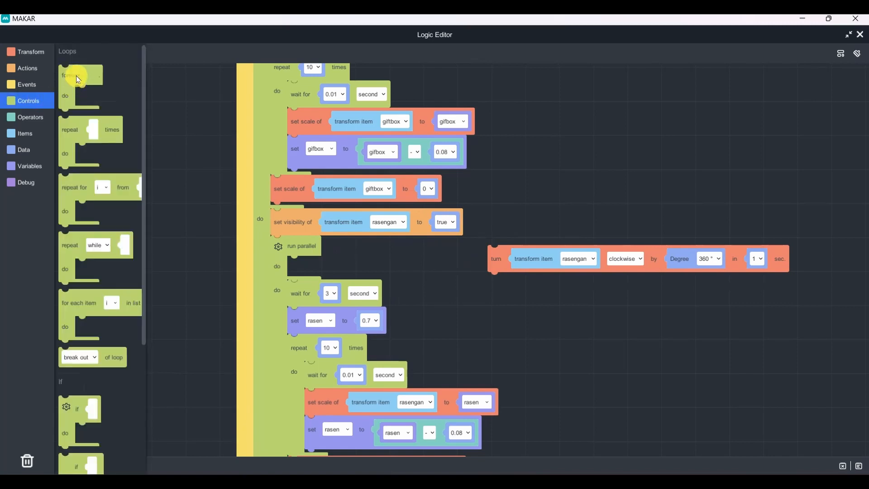
left_click_drag(76, 76, 314, 268)
left_click_drag(540, 243, 546, 210)
Step: Close the Logic Editor, run the scene, and open the giftbox to test the rasengan's forever loop
left_click(858, 34)
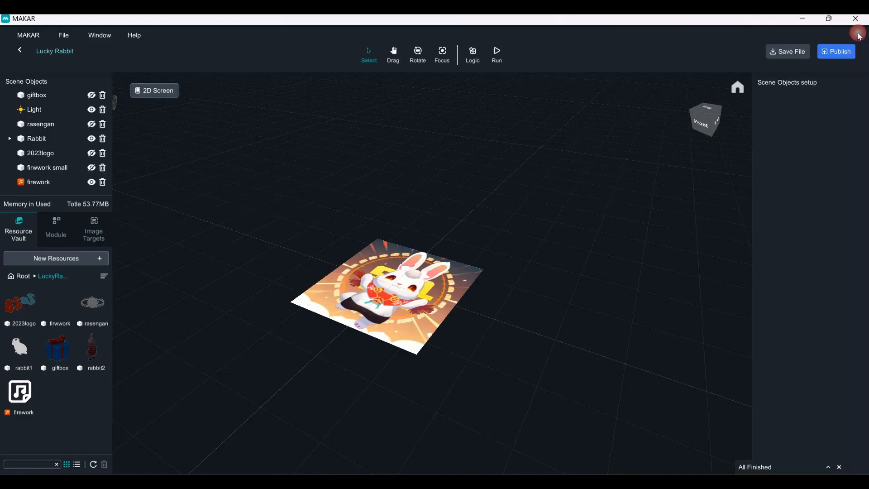
left_click(495, 53)
left_click(427, 229)
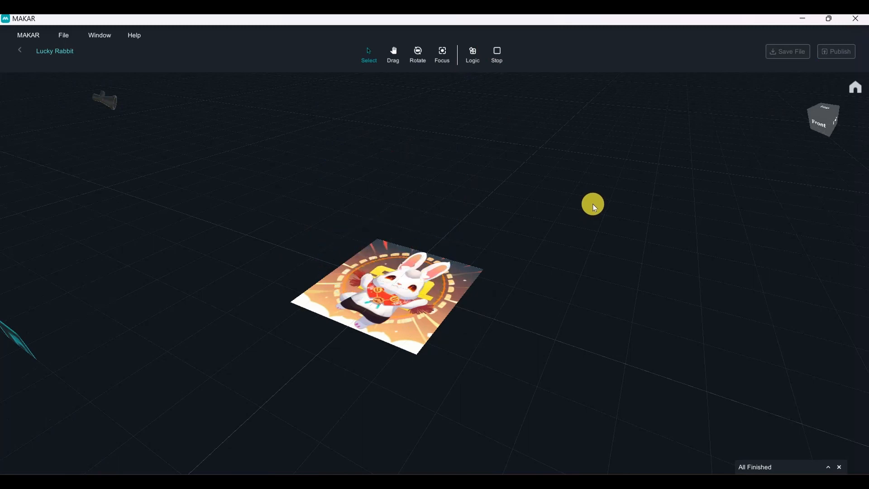
Step: Stop and rerun the scene, then open the giftbox to test the animation from a different viewing angle
mouse_move(448, 245)
left_mouse_down()
mouse_move(580, 198)
mouse_move(585, 187)
left_mouse_up()
mouse_move(452, 250)
right_mouse_down()
mouse_move(605, 145)
mouse_move(334, 284)
mouse_move(477, 248)
mouse_move(496, 70)
right_mouse_up()
left_click(498, 54)
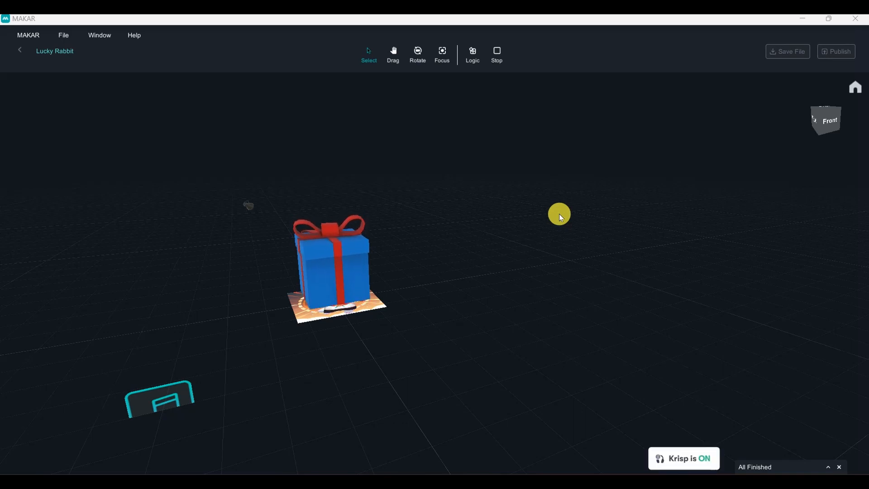
left_click(368, 273)
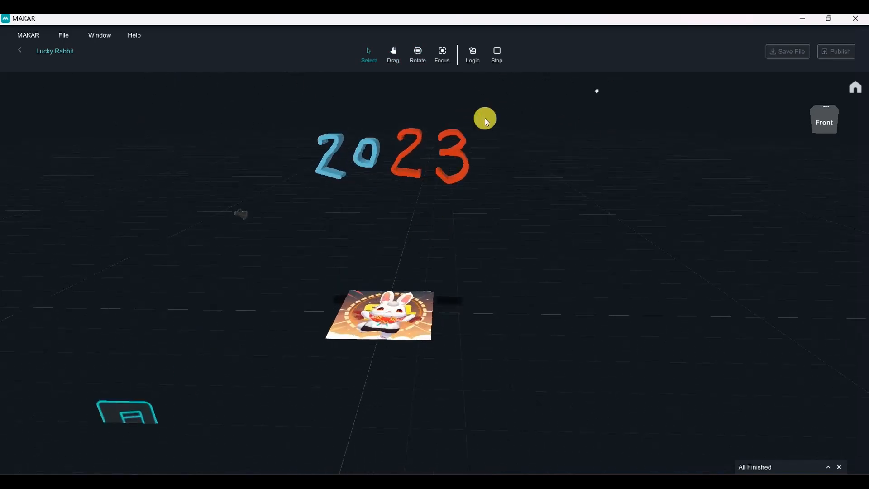
Step: Inspect the rabbit selection conditions in the Logic Editor during the run, and stop the scene
left_click(479, 54)
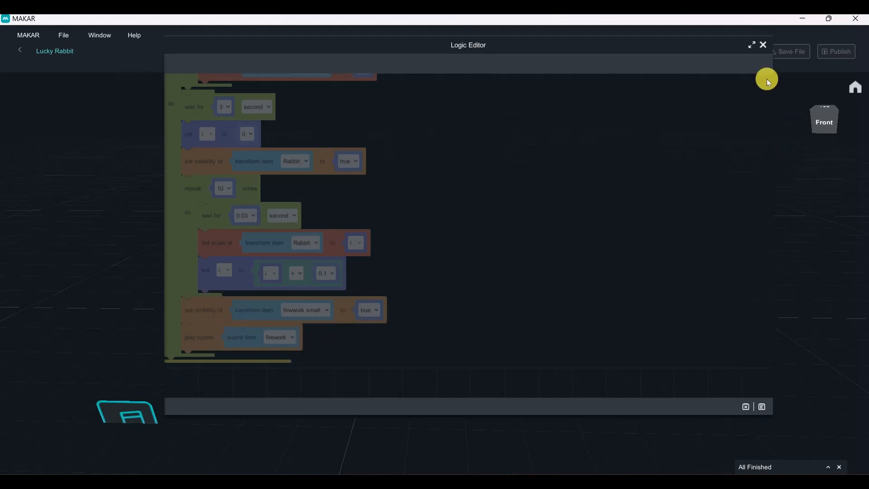
left_click_drag(766, 78, 399, 270)
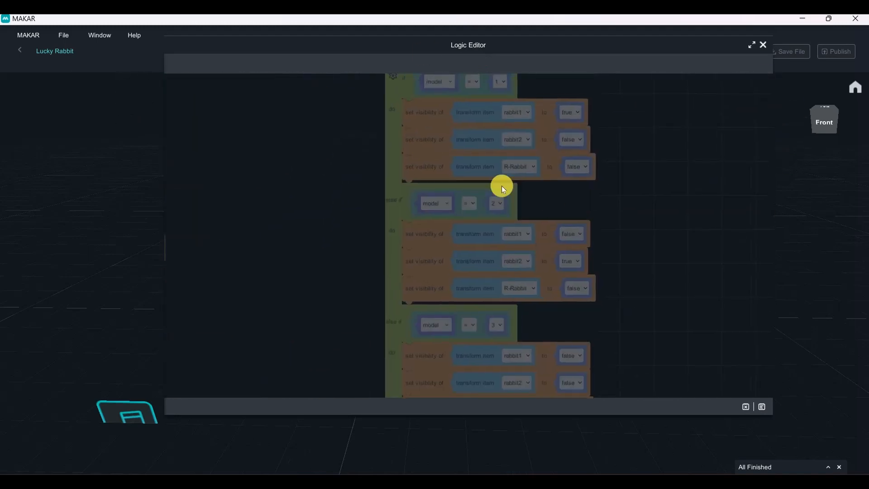
left_click(497, 57)
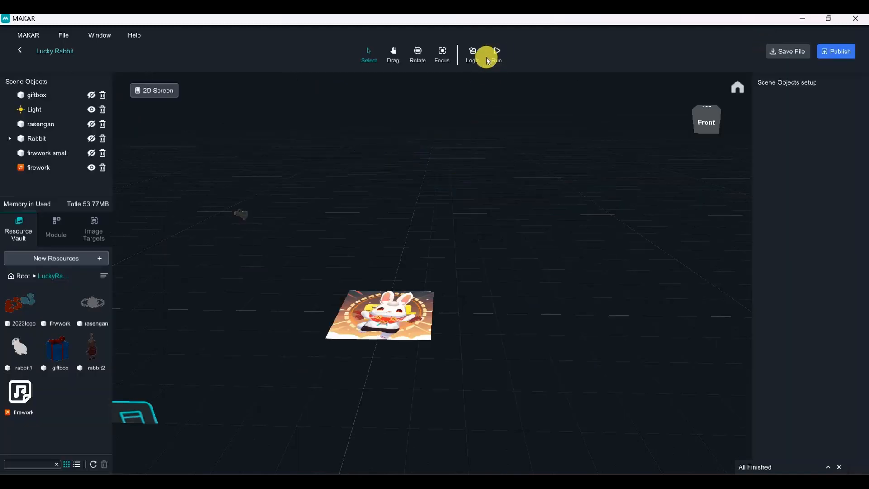
Step: Reopen the Logic Editor and place a debug print block in the empty space beside the Rabbit sequence
left_click(480, 54)
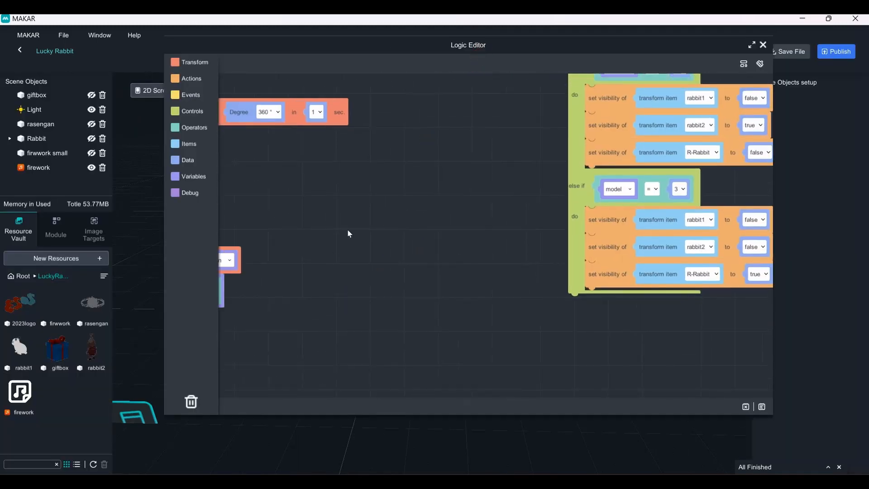
left_click_drag(590, 210, 608, 122)
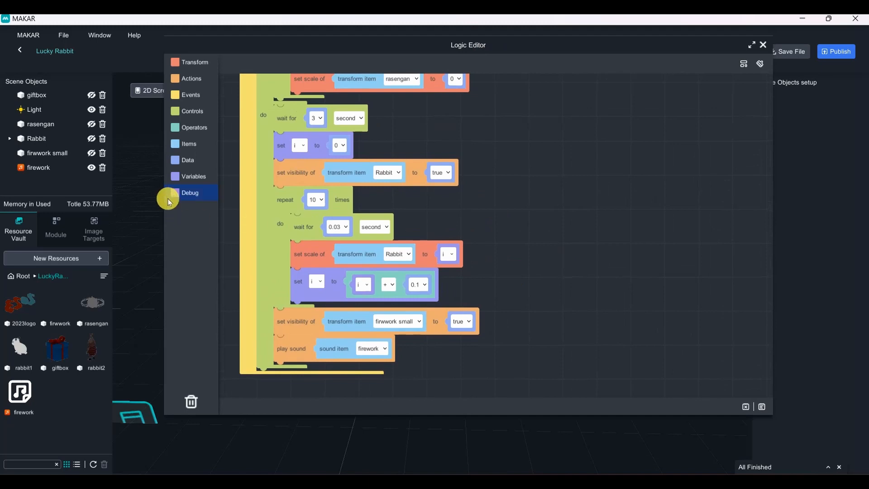
left_click(189, 193)
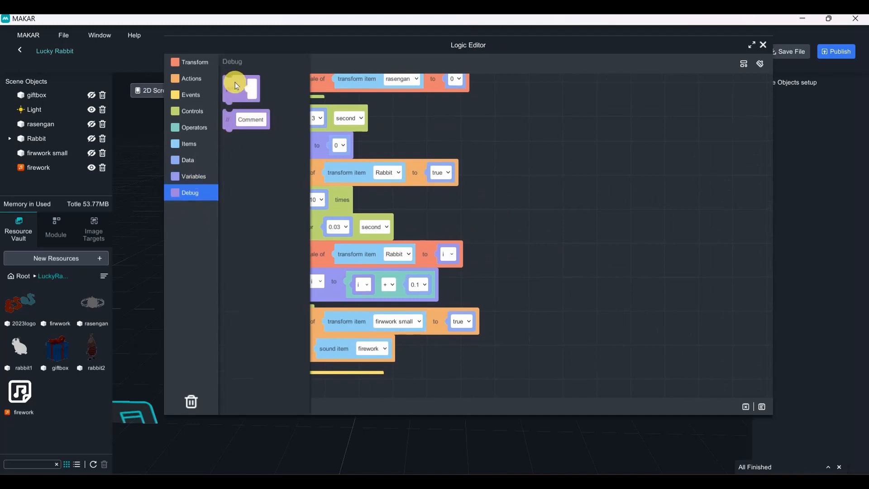
left_click_drag(241, 93, 566, 280)
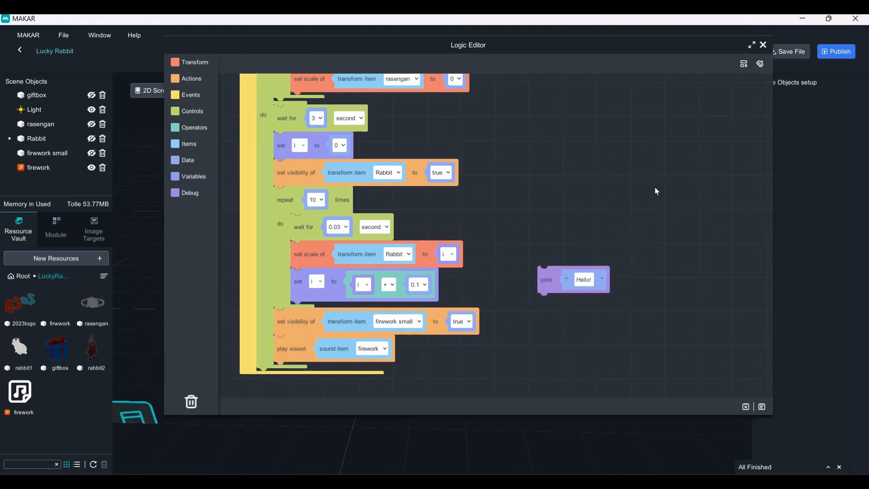
Step: Attach the print block after the firework play sound block in the Rabbit branch, and remove its default Hello! text
left_click_drag(628, 174, 532, 271)
left_click_drag(536, 95, 488, 200)
left_click_drag(491, 151, 454, 256)
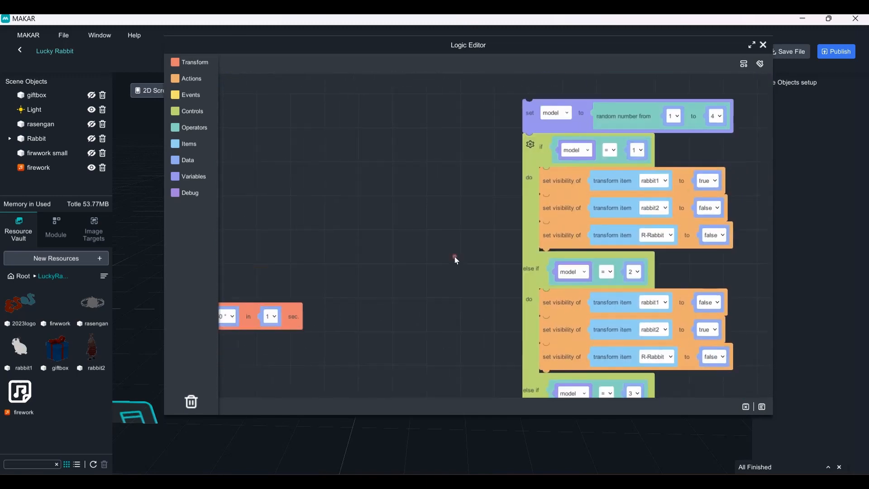
left_click(528, 134)
left_click_drag(289, 178, 550, 151)
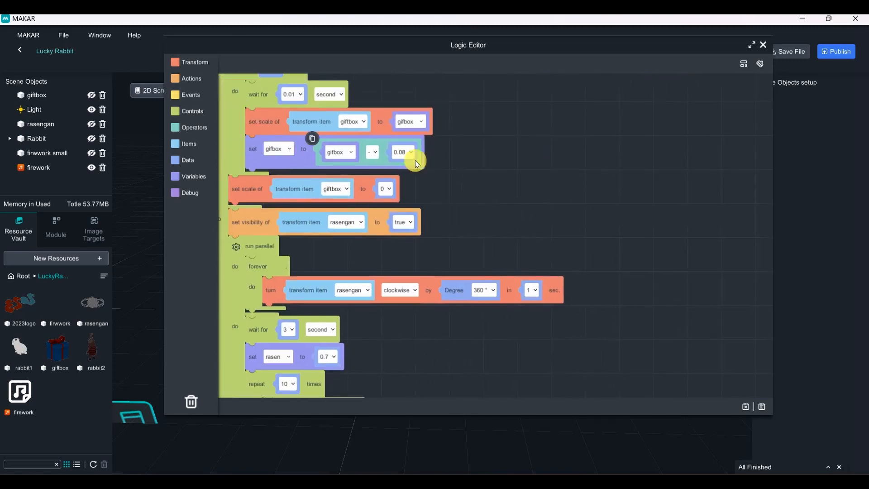
scroll(619, 159, "down", 8)
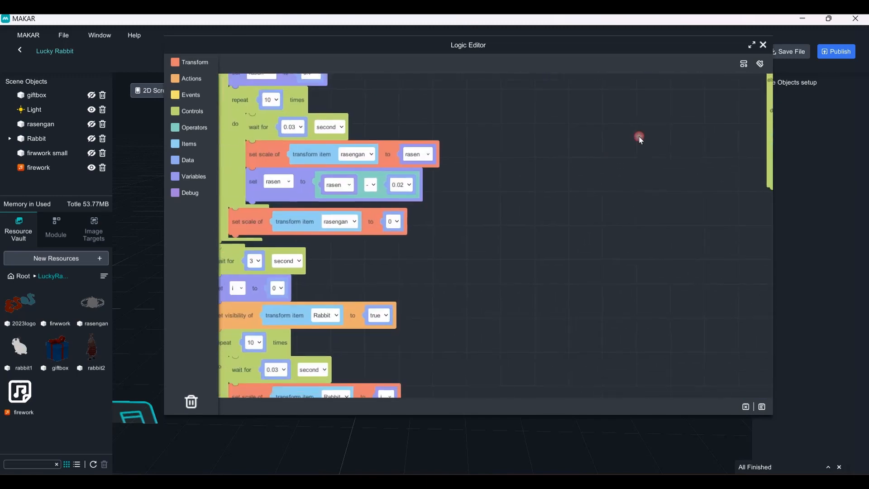
scroll(633, 176, "down", 3)
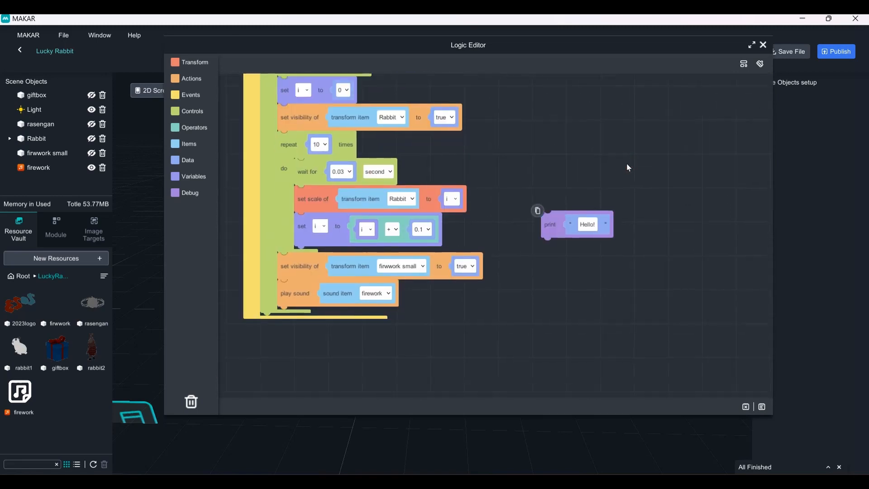
left_click_drag(541, 233, 193, 287)
Step: Put the model variable into the print block's empty slot
left_click(195, 179)
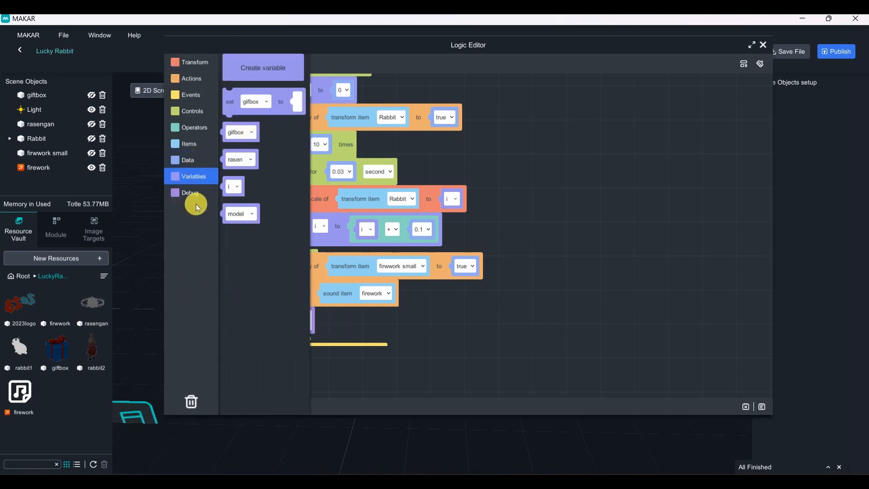
left_click(430, 310)
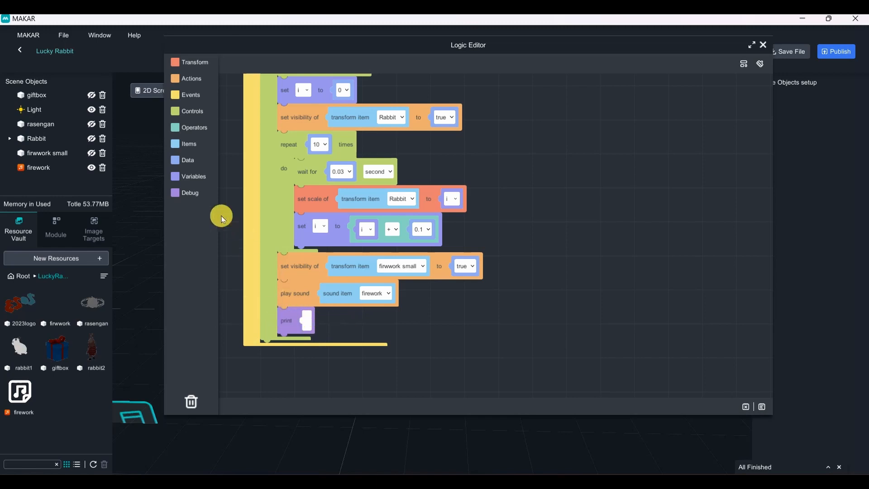
left_click(194, 176)
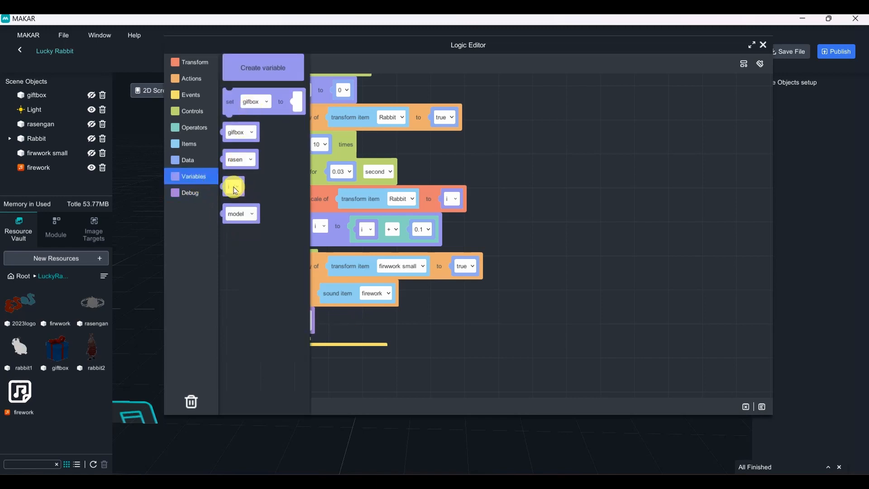
left_click_drag(240, 220, 327, 328)
left_click_drag(457, 307, 485, 302)
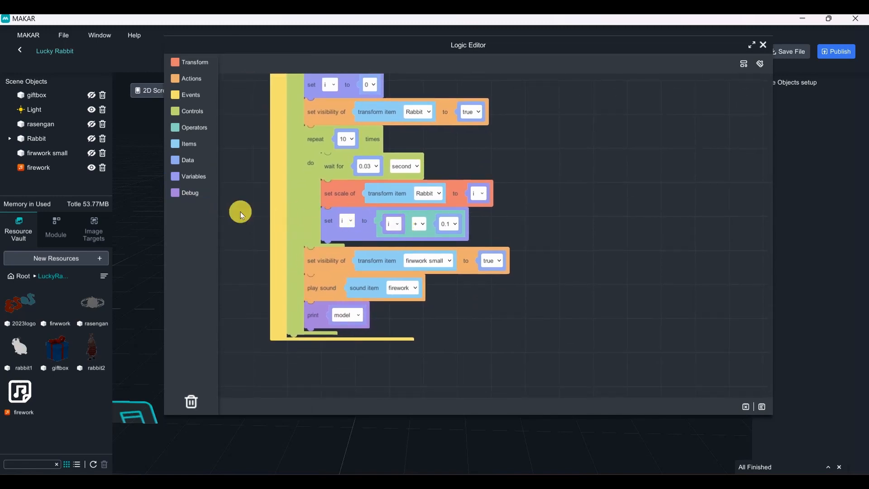
Step: Run the scene with the added print block and reopen the Logic Editor over the running scene
left_click_drag(606, 212, 513, 263)
left_click_drag(560, 219, 496, 292)
left_click_drag(634, 130, 542, 220)
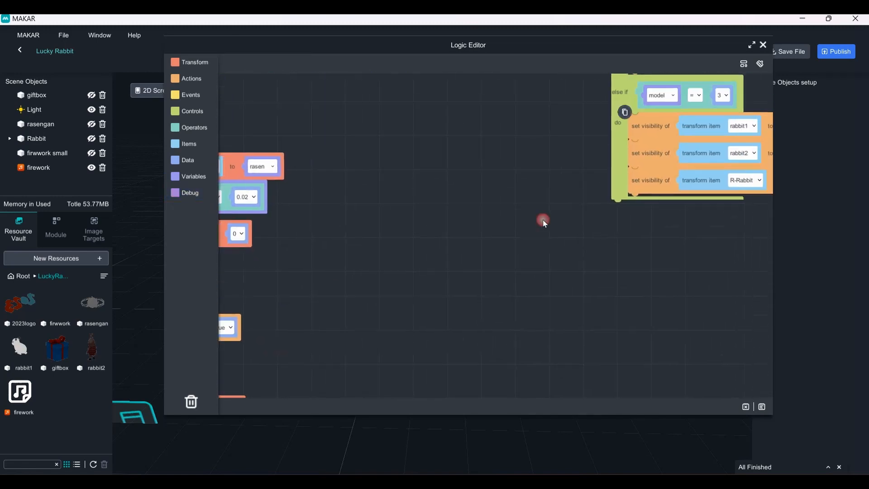
left_click_drag(684, 43, 730, 105)
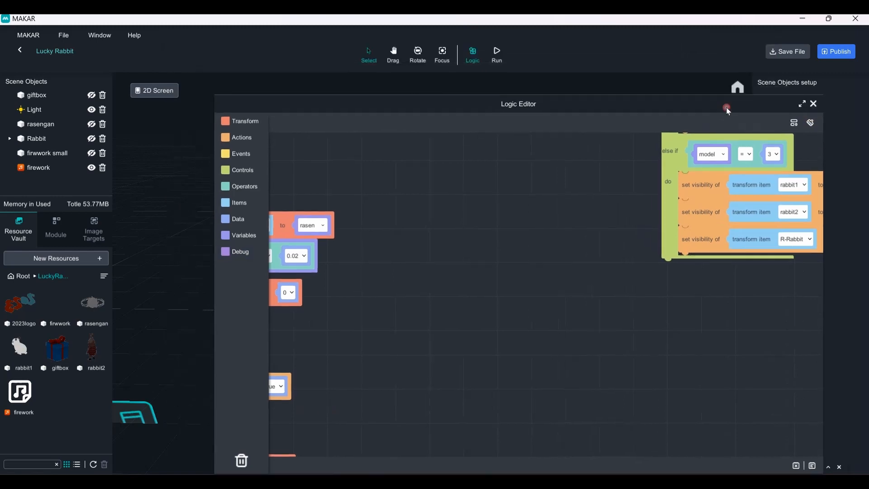
left_click(495, 52)
left_click(471, 53)
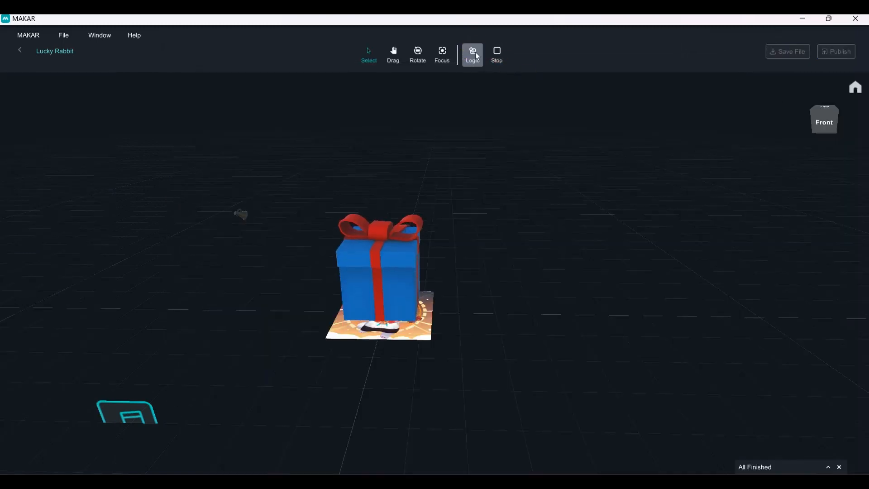
left_click(505, 65)
left_click_drag(473, 100, 512, 42)
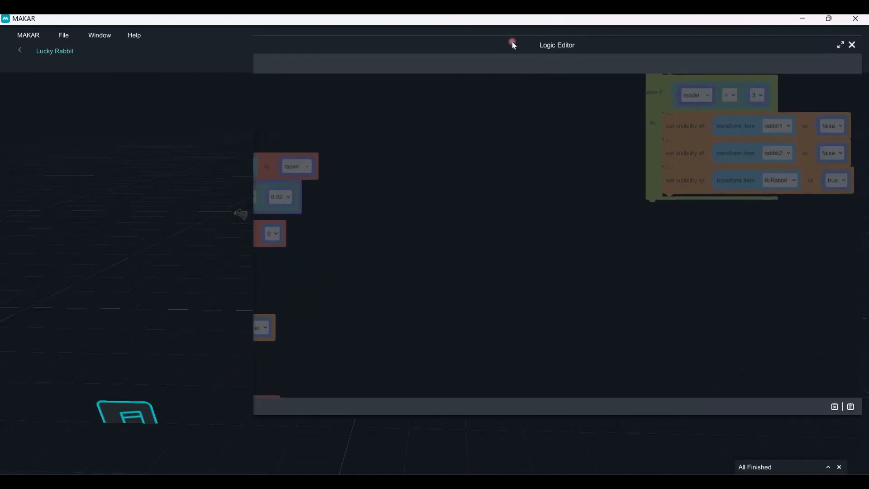
Step: Bring up the print block, show the Logic Editor's output console, and move the editor window clear of the giftbox
left_click_drag(505, 211, 617, 135)
left_click_drag(413, 307, 558, 184)
left_click_drag(354, 347, 351, 299)
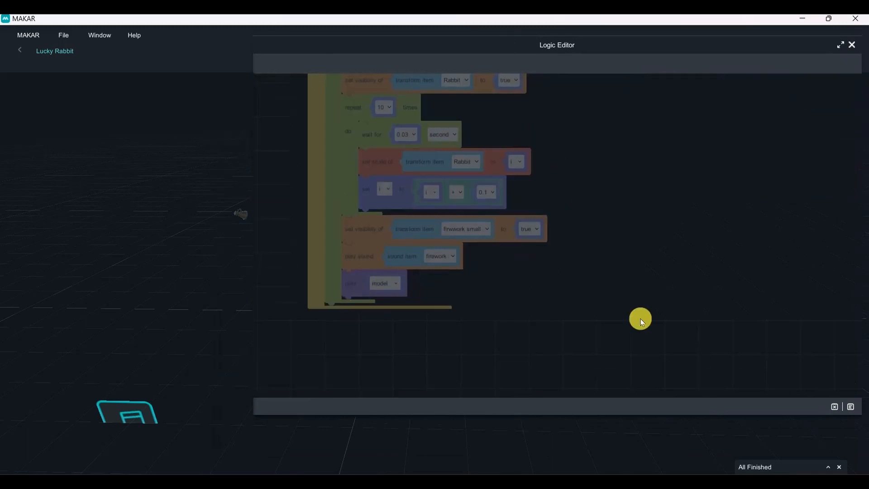
left_click(852, 408)
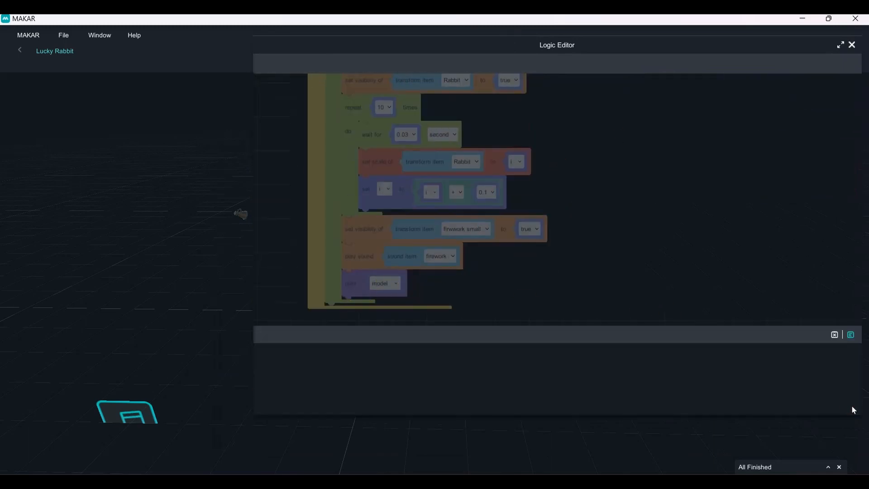
left_click_drag(409, 47, 614, 80)
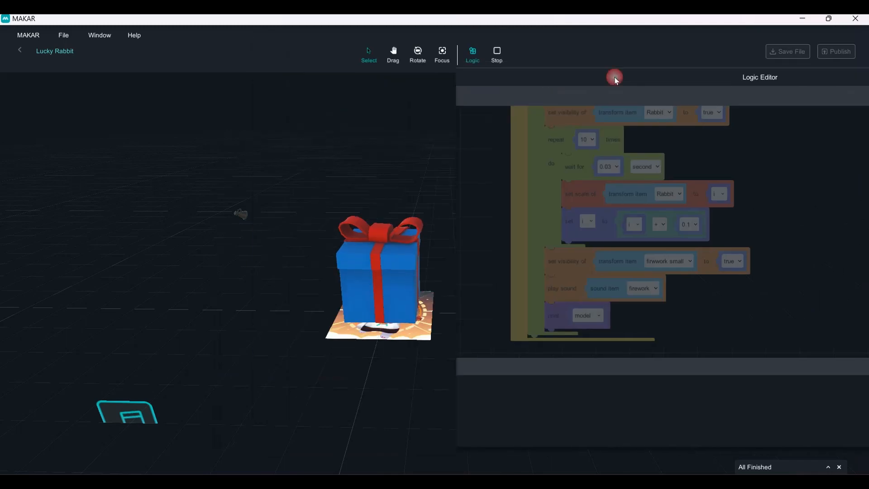
Step: Open the giftbox beside the Logic Editor to check the printed model value in the console, and stop the scene
left_click_drag(403, 140, 278, 150)
middle_click_drag(363, 139, 238, 162)
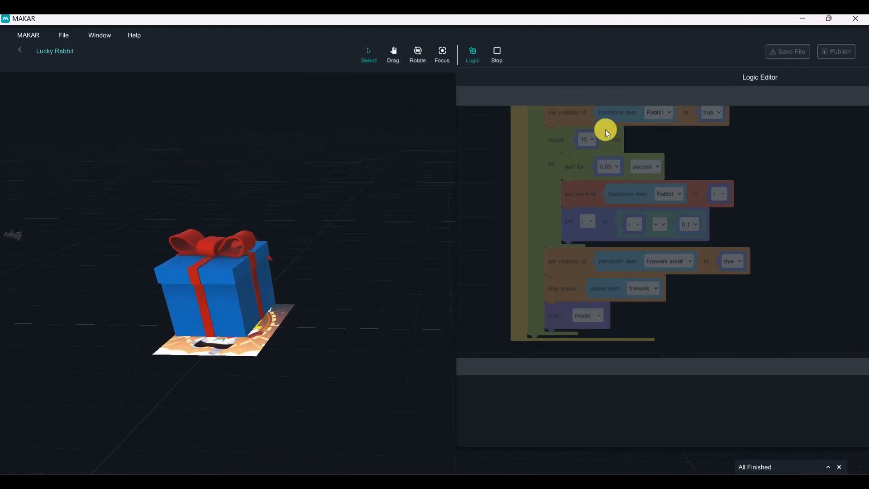
left_click_drag(623, 80, 493, 104)
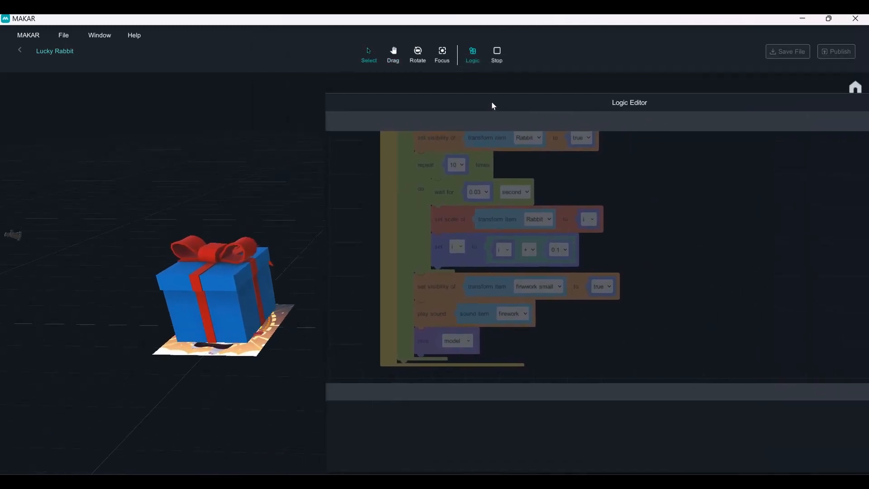
left_click(208, 253)
left_click(233, 278)
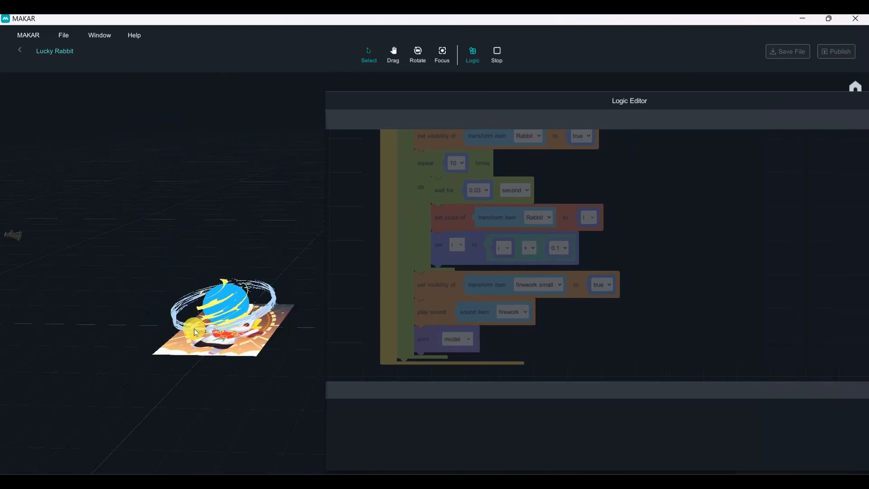
left_click(199, 337)
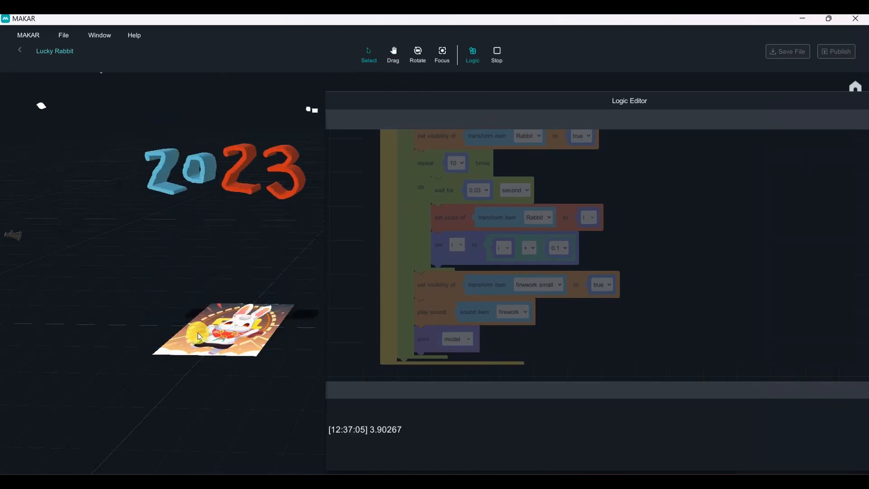
left_click(443, 354)
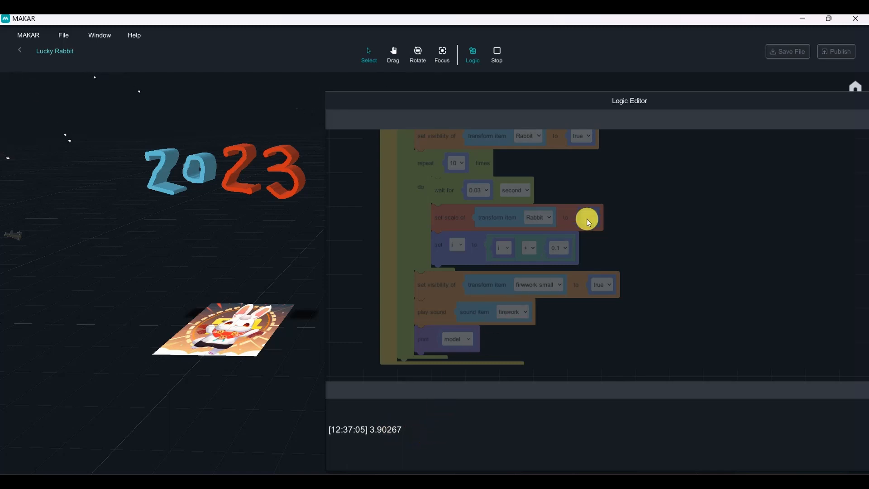
left_click(496, 55)
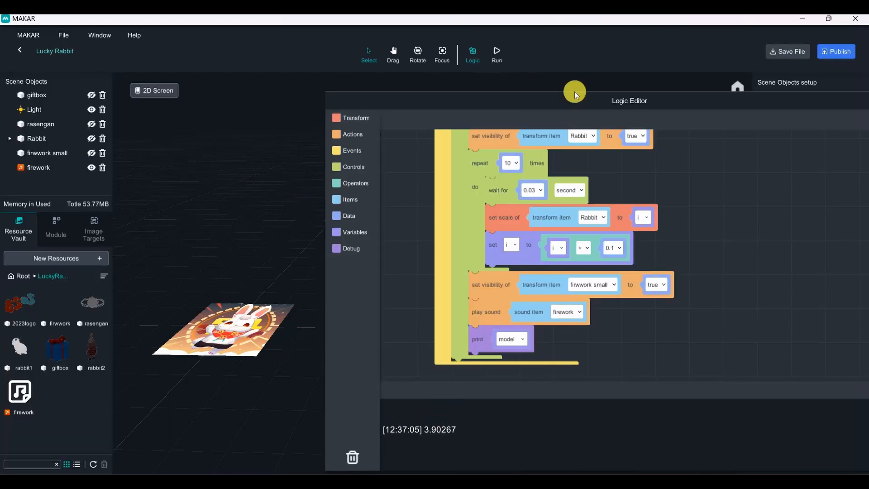
Step: Detach the rabbit visibility if/else if block from the block that sets model to a random number
left_click_drag(706, 185, 465, 343)
left_click_drag(709, 230, 679, 362)
left_click_drag(524, 166, 526, 162)
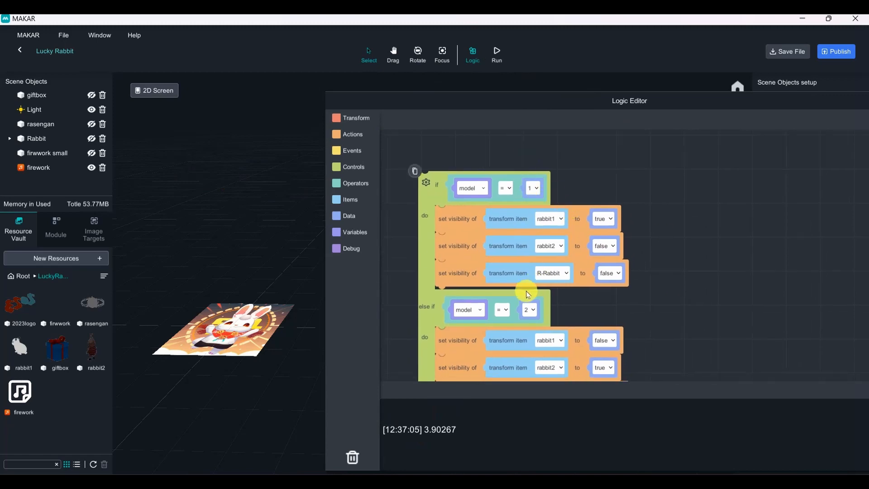
left_click_drag(710, 304, 769, 326)
left_click_drag(732, 250, 734, 197)
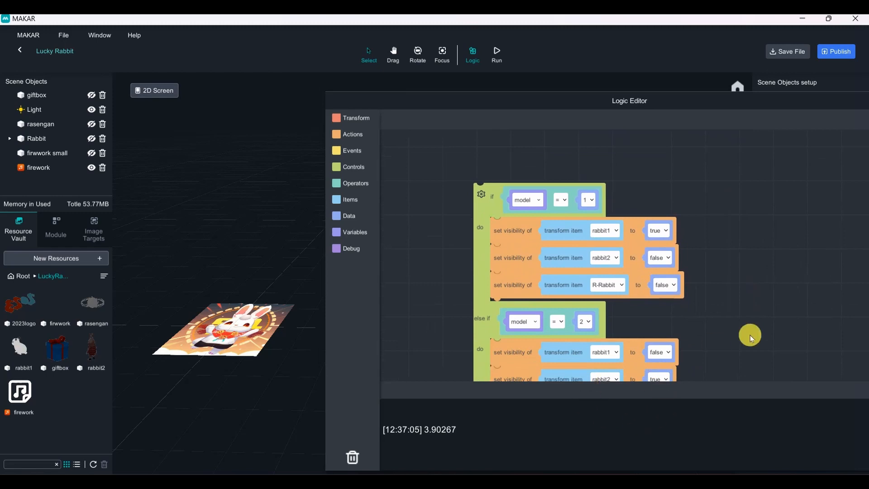
left_click_drag(750, 335, 749, 279)
Step: Maximize the Logic Editor, hide its output console, and examine the random number block that sets model
left_click_drag(737, 105, 538, 166)
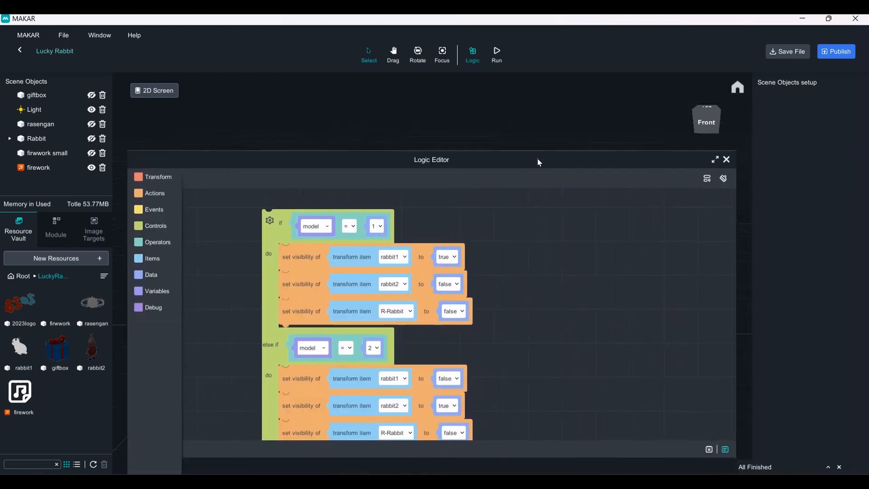
left_click(715, 159)
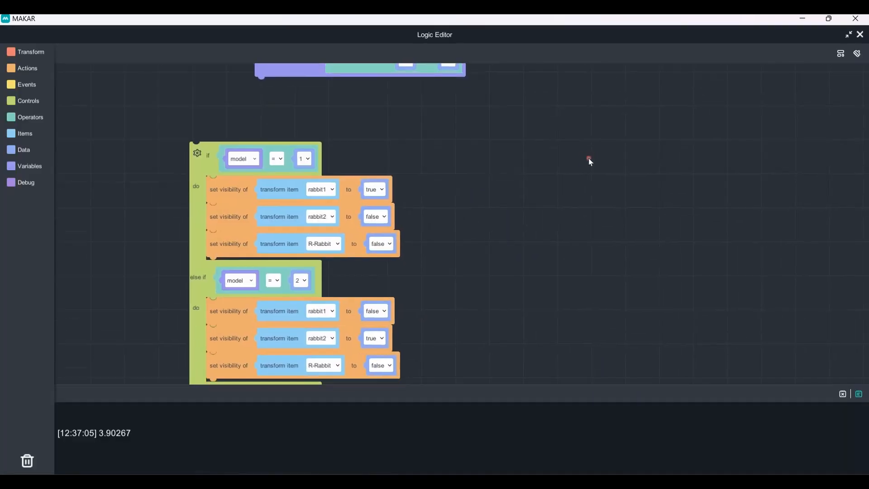
left_click(858, 394)
left_click(406, 124)
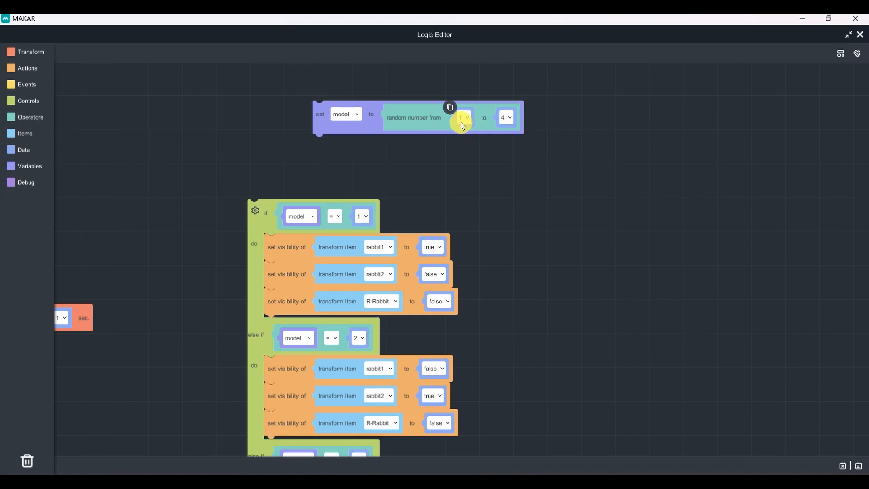
Step: Replace the random number block in the set model block with a random integer block
left_click(21, 118)
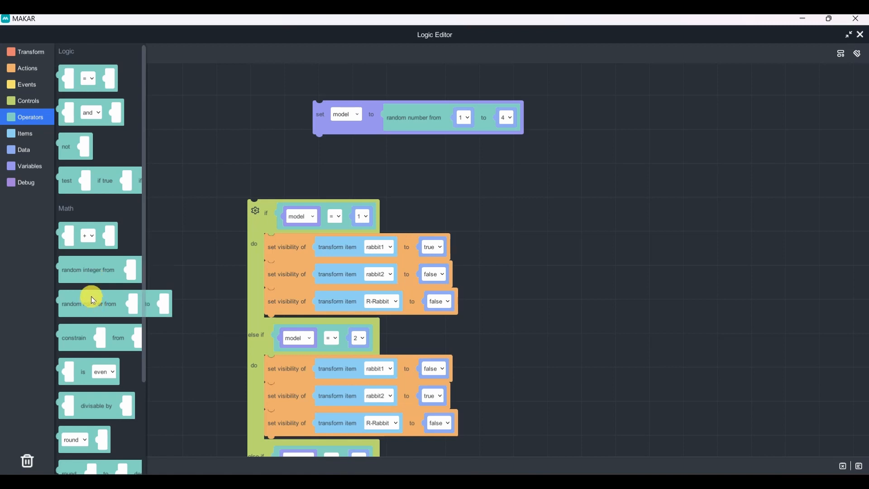
left_click_drag(92, 295, 464, 168)
left_click_drag(421, 119, 14, 226)
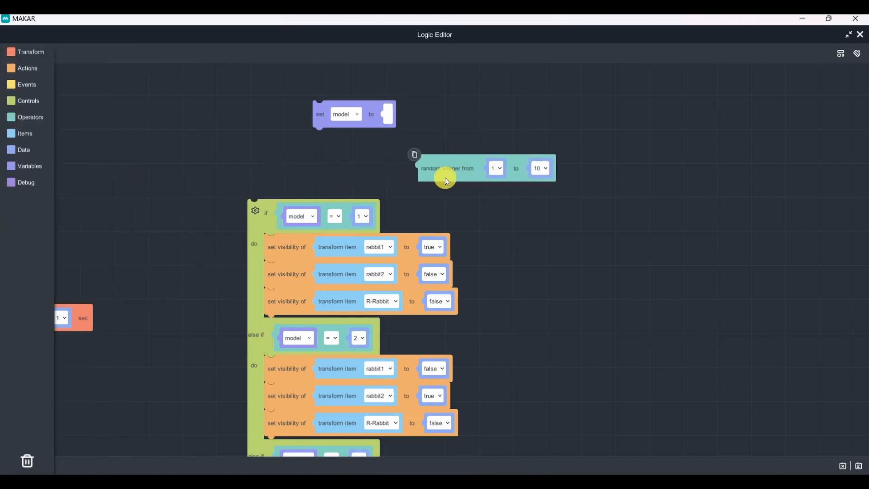
left_click_drag(446, 180, 408, 118)
Step: Attach the set model block above the rabbit visibility if/else if block and set its random integer's upper limit to 4
left_click_drag(343, 123, 268, 200)
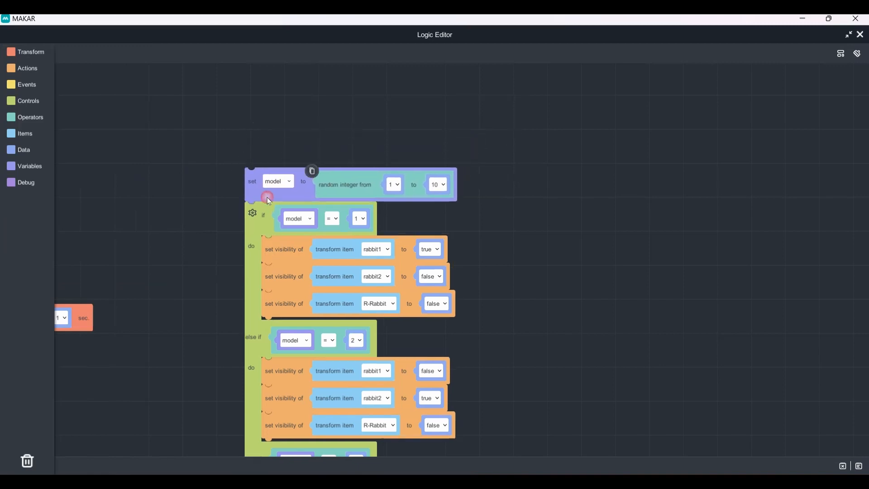
left_click(433, 184)
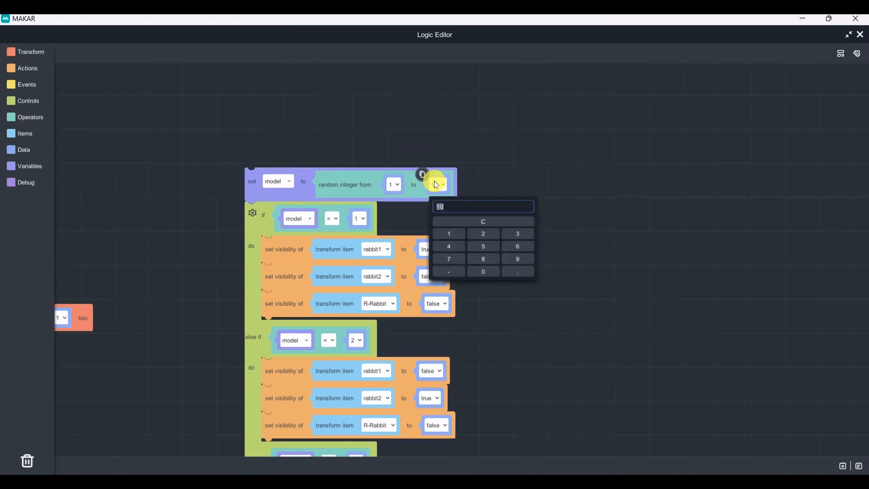
left_click(608, 157)
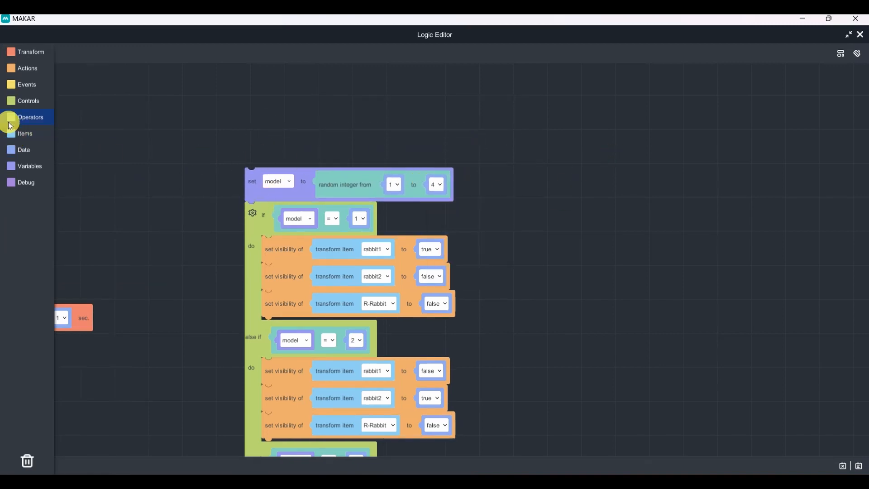
left_click_drag(211, 110, 355, 108)
left_click(38, 117)
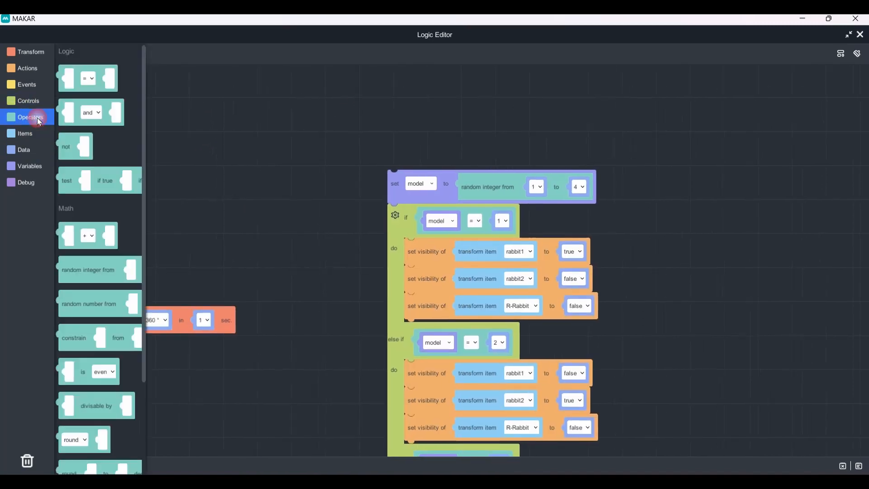
left_click_drag(241, 124, 202, 94)
left_click(44, 115)
left_click_drag(92, 278, 92, 278)
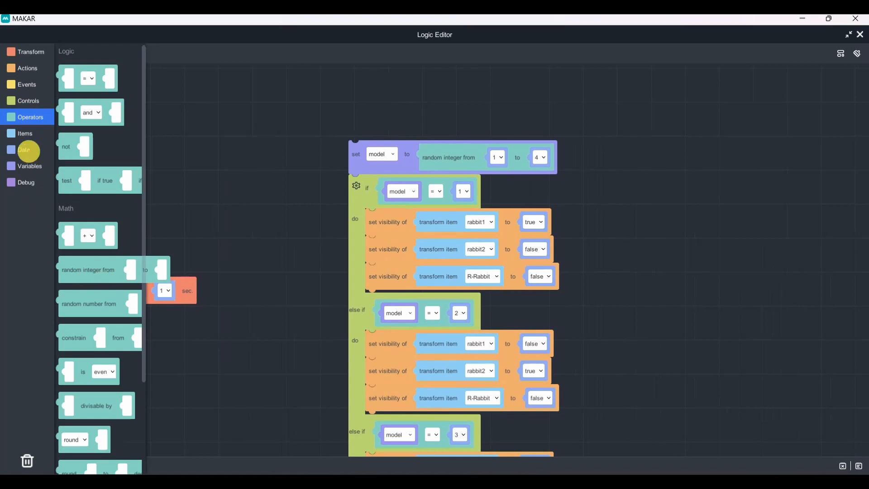
left_click_drag(56, 128, 72, 130, "ctrl")
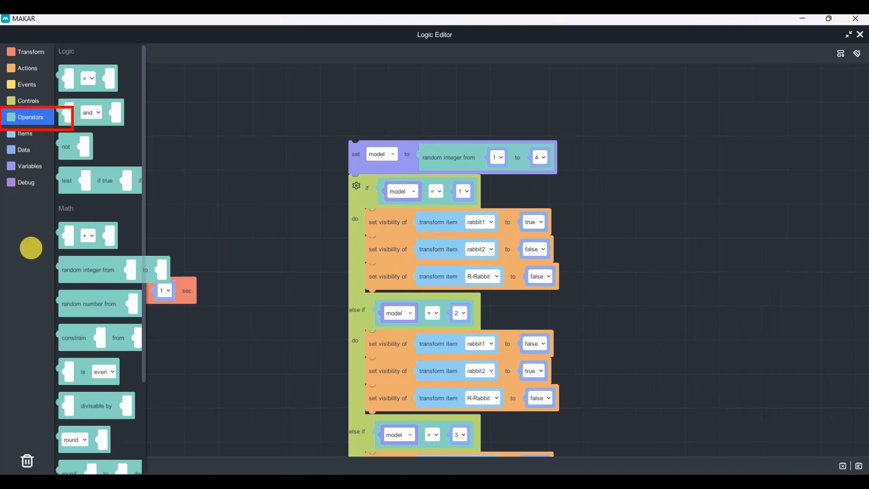
left_click_drag(30, 248, 204, 285, "ctrl")
left_click_drag(390, 183, 165, 263, "ctrl+shift")
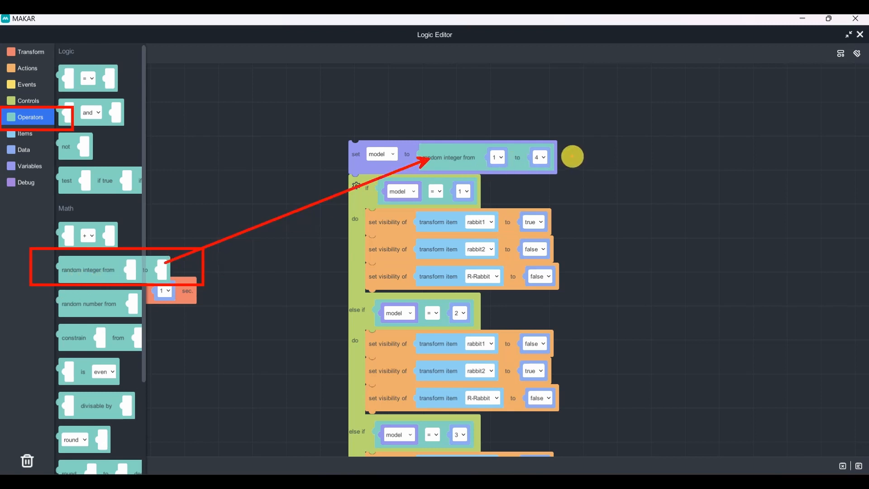
key("Escape")
left_click(314, 259)
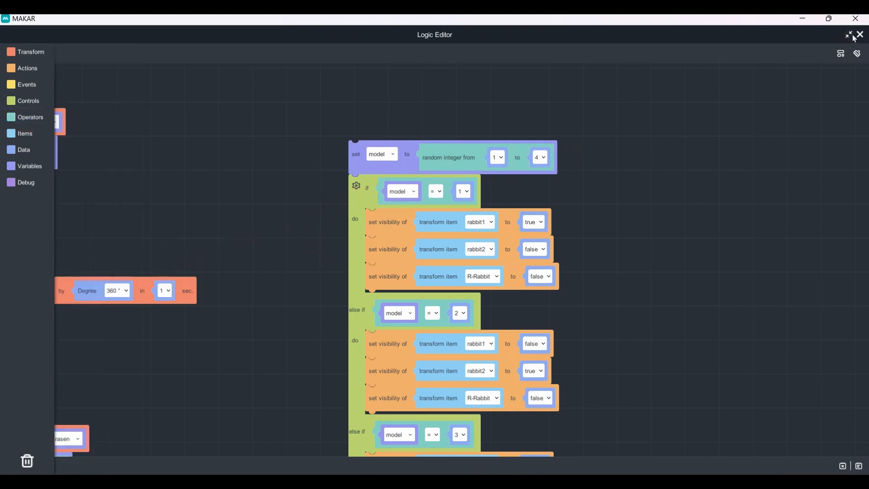
Step: Restore the Logic Editor to a smaller window beside the image target, run the scene, and open the giftbox
left_click(849, 35)
left_click_drag(533, 143, 849, 85)
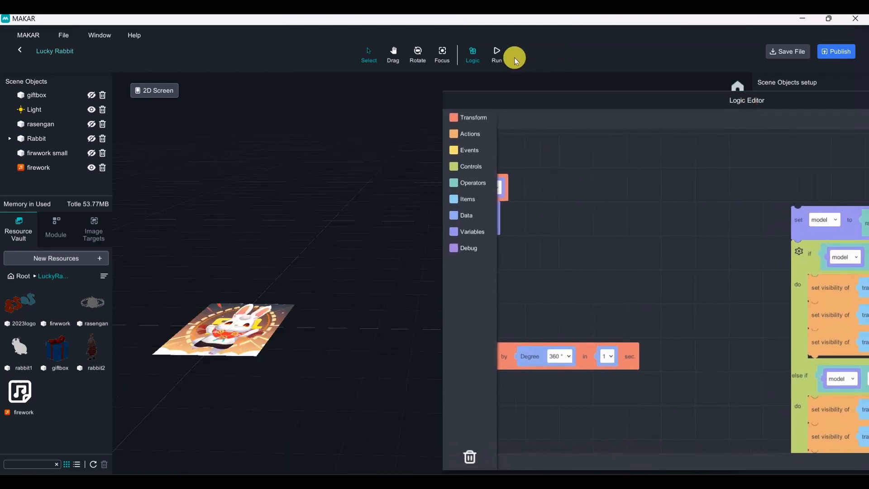
left_click(498, 54)
left_click(473, 53)
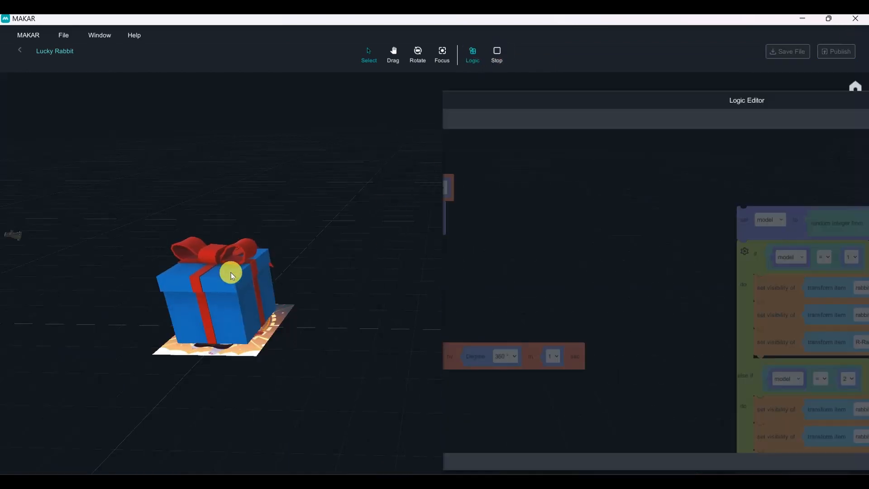
left_click(230, 278)
Step: Show the Logic Editor's output console to check the printed model value, move the window clear of the rabbit, and stop the scene
left_click_drag(678, 106, 676, 48)
left_click_drag(757, 48, 634, 59)
left_click_drag(766, 60, 656, 46)
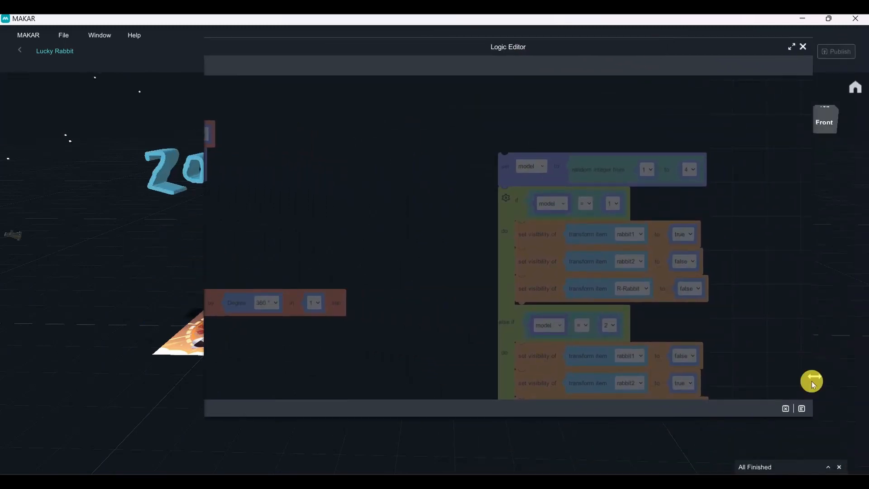
left_click(802, 409)
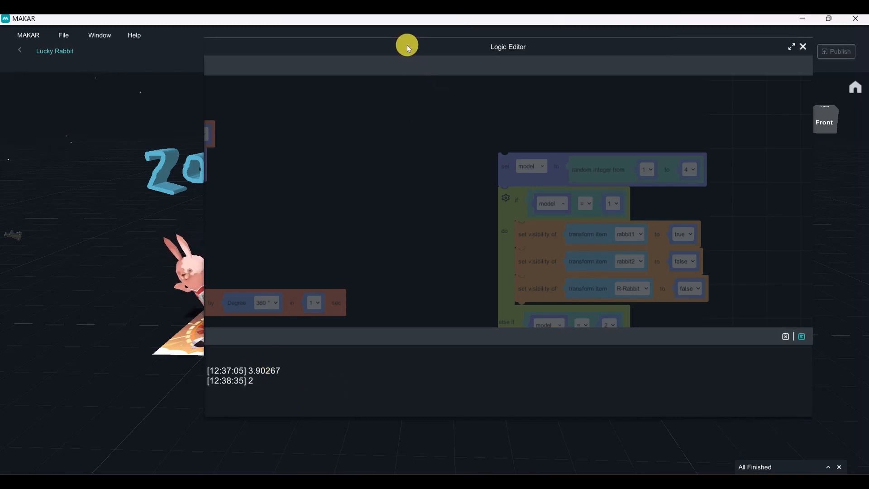
left_click_drag(407, 45, 625, 58)
left_click(497, 53)
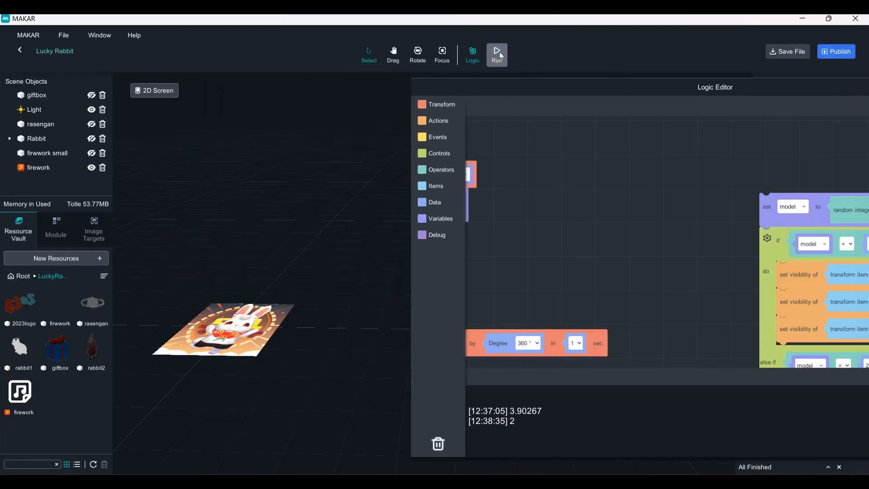
Step: Run the scene again, compare the revealed rabbit with the newly printed model value, and stop the scene
left_click(498, 55)
left_click(476, 61)
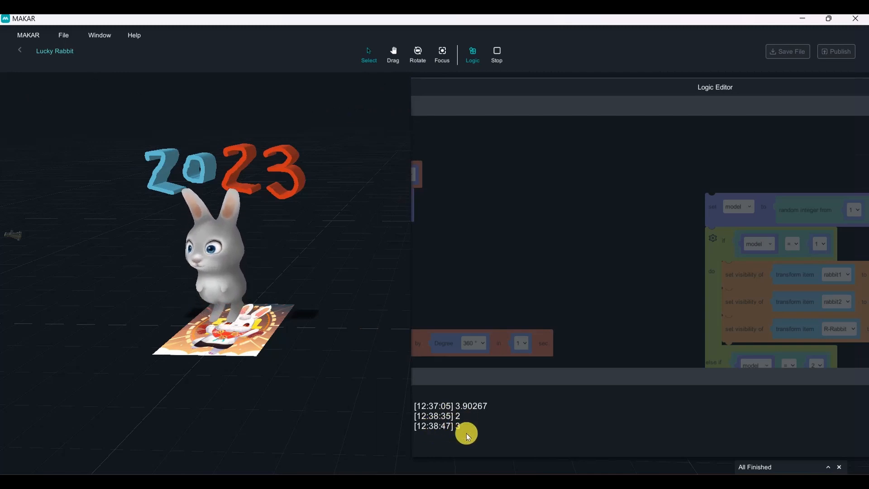
left_click(495, 62)
Step: Hide the output console and delete the print model block below the firework play sound block
left_click_drag(545, 86, 329, 74)
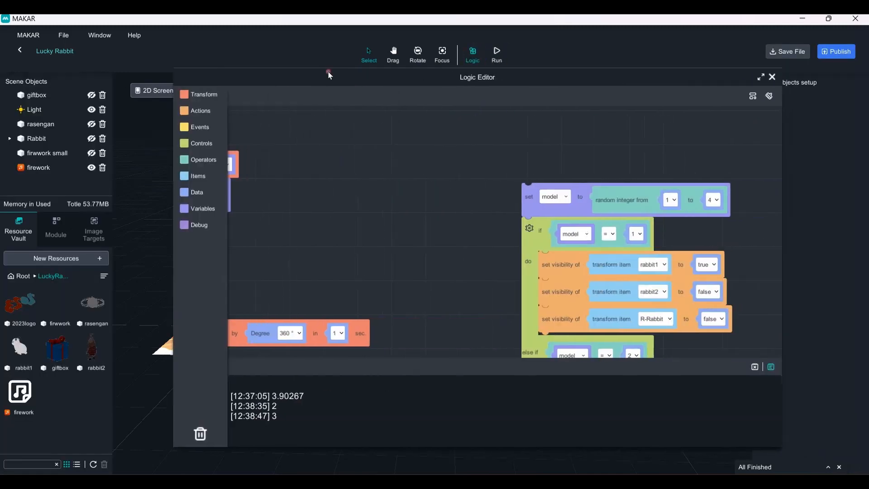
left_click(771, 366)
left_click_drag(398, 294, 647, 182)
scroll(647, 245, "down", 5)
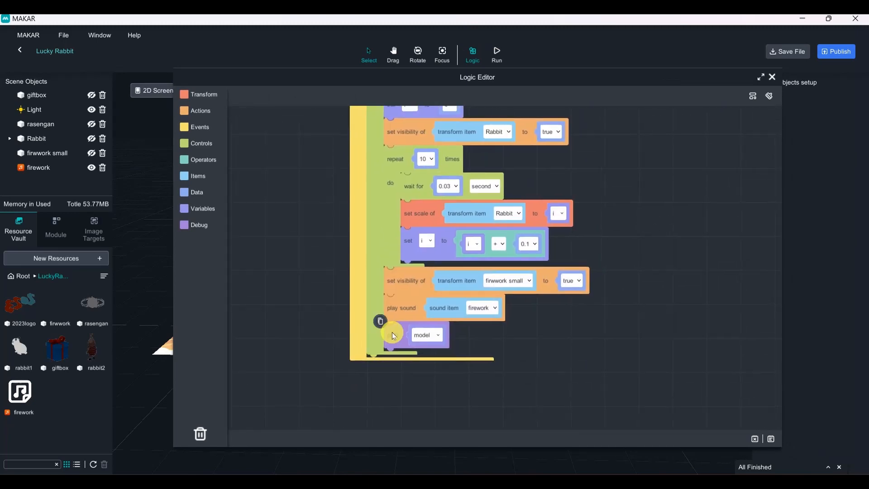
left_click_drag(388, 328, 194, 325)
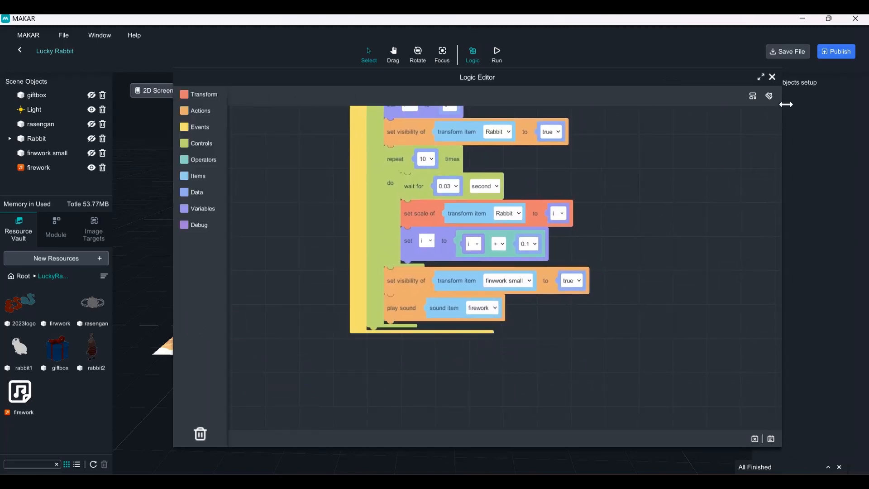
Step: Close the Logic Editor and publish the Lucky Rabbit project with Open Previewing Target enabled
left_click(772, 78)
left_click(561, 259)
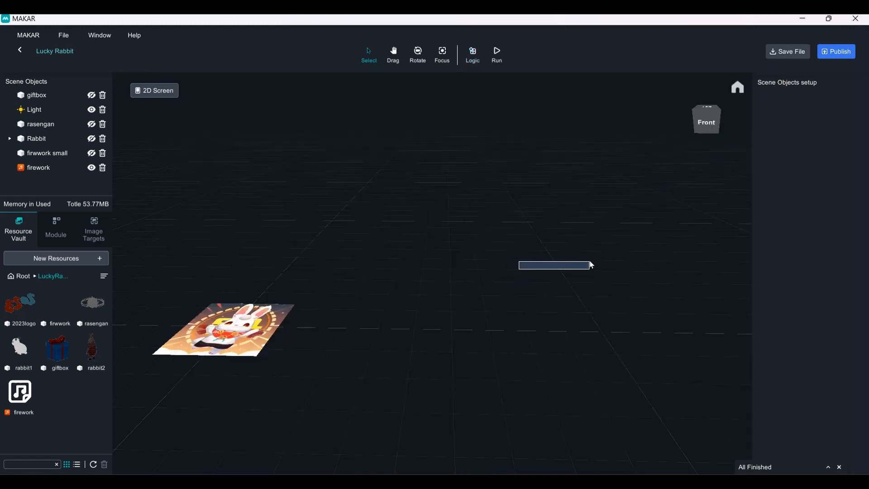
right_click_drag(541, 269, 453, 285)
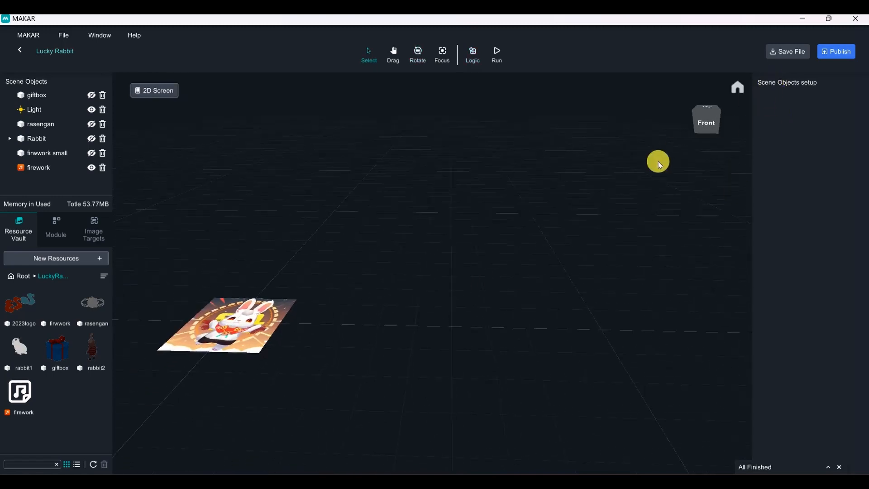
left_click(836, 52)
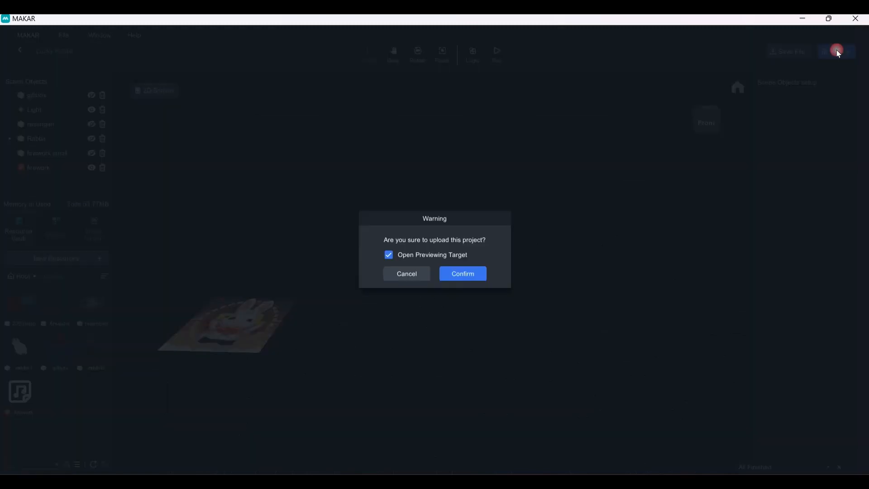
left_click(466, 276)
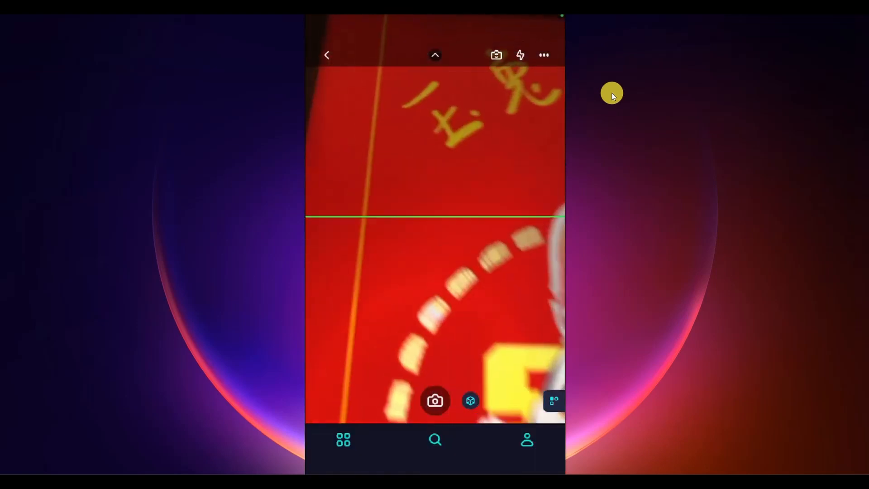
Step: Close the phone screen window showing the AR camera view
left_click(524, 19)
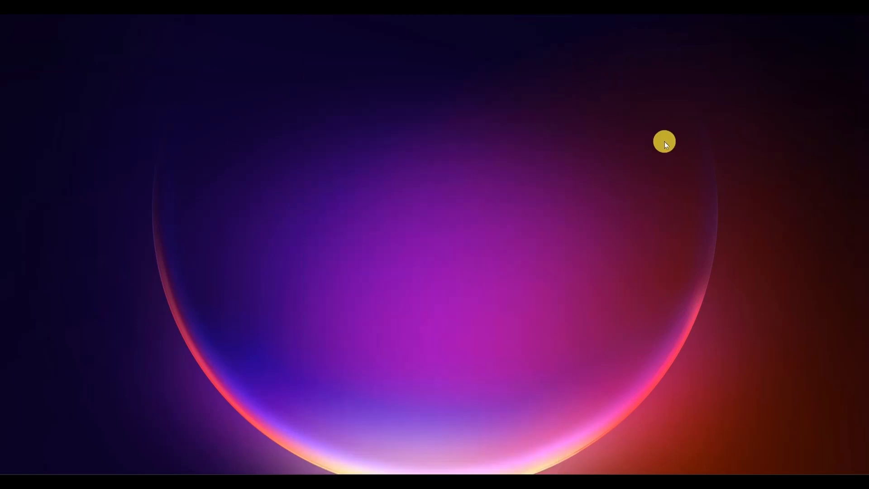